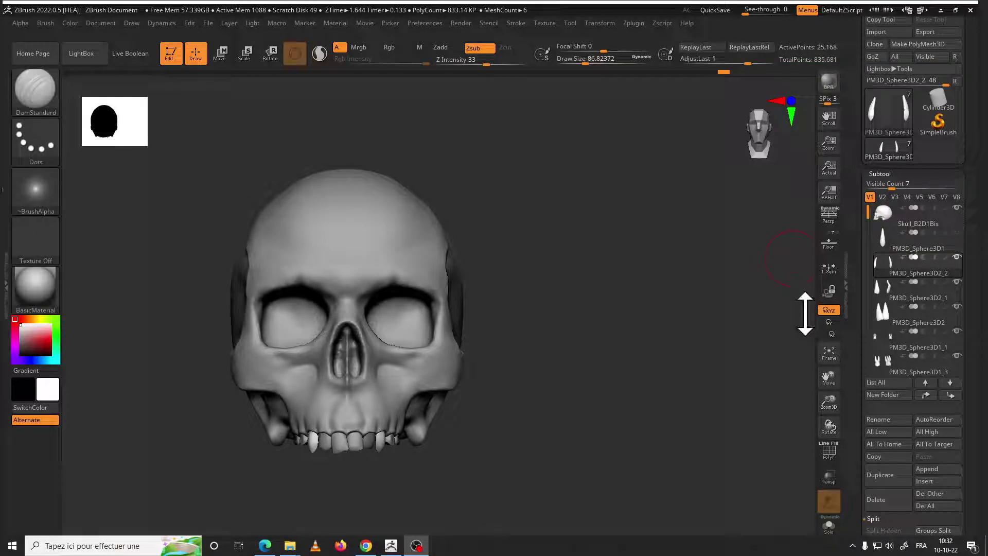
# Rotate the skull into view and open the Subtool Append list of 3D meshes
pyautogui.moveTo(555, 335)
pyautogui.mouseDown()
pyautogui.moveTo(651, 297)
pyautogui.moveTo(612, 358)
pyautogui.moveTo(633, 341)
pyautogui.mouseUp()
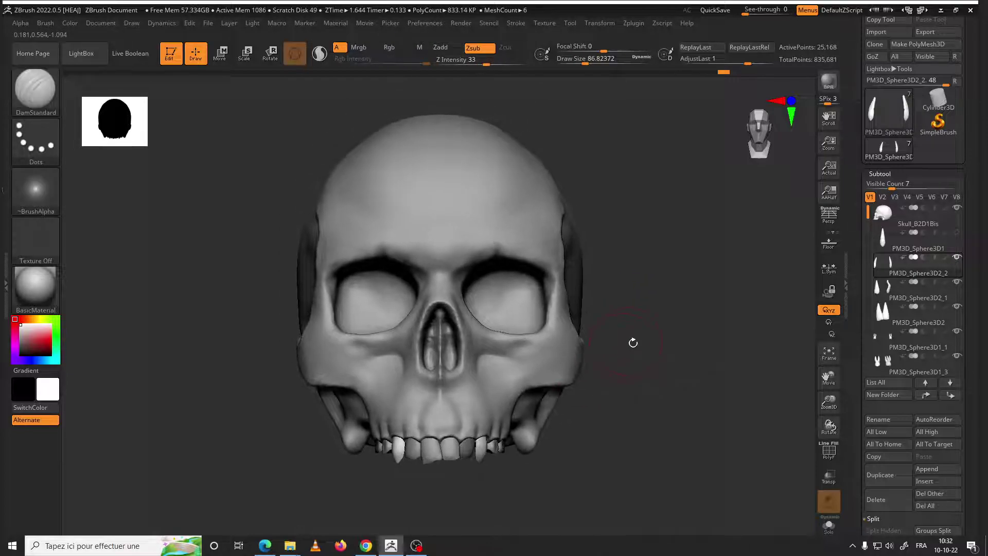
pyautogui.click(943, 470)
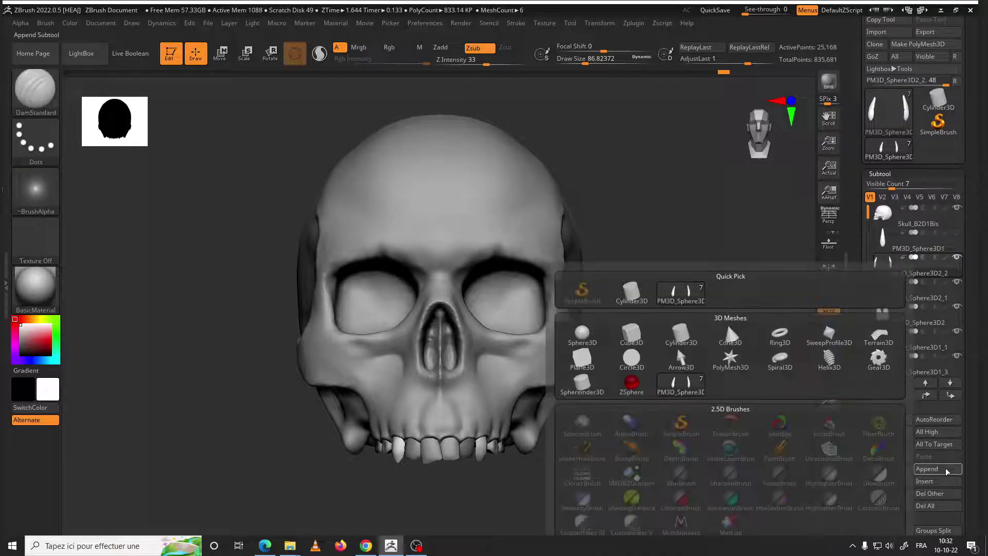
# Append Sphere3D as subtool PM3D_Sphere3D1_2 and select it for gizmo moving
pyautogui.click(587, 338)
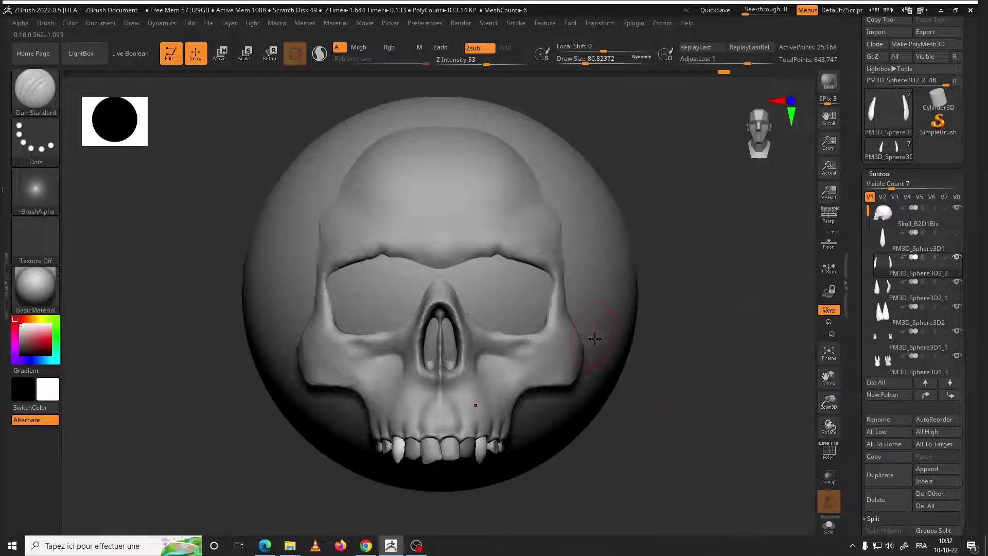
pyautogui.moveTo(646, 353)
pyautogui.mouseDown(button='right')
pyautogui.moveTo(678, 341)
pyautogui.moveTo(576, 331)
pyautogui.mouseUp(button='right')
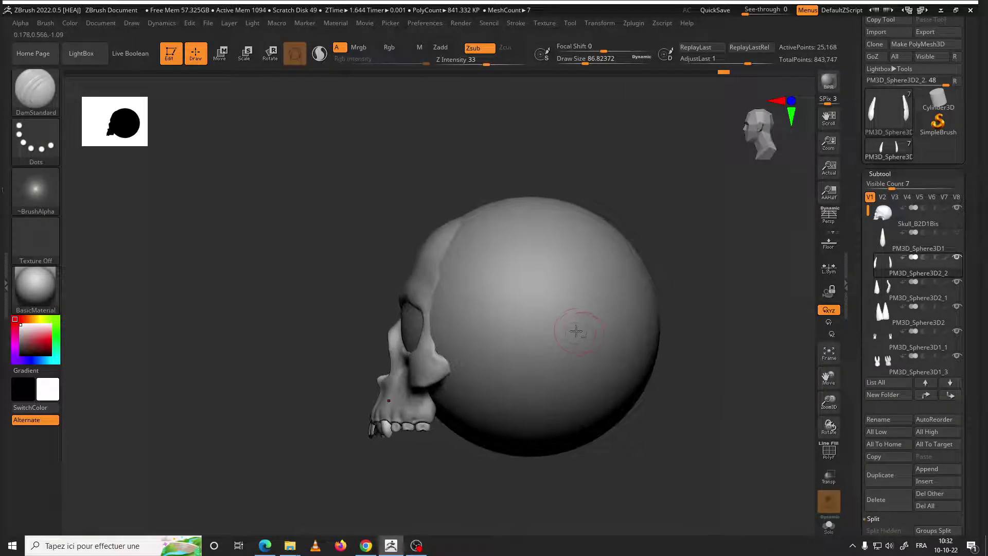
pyautogui.keyDown('alt'); pyautogui.click(544, 319); pyautogui.keyUp('alt')
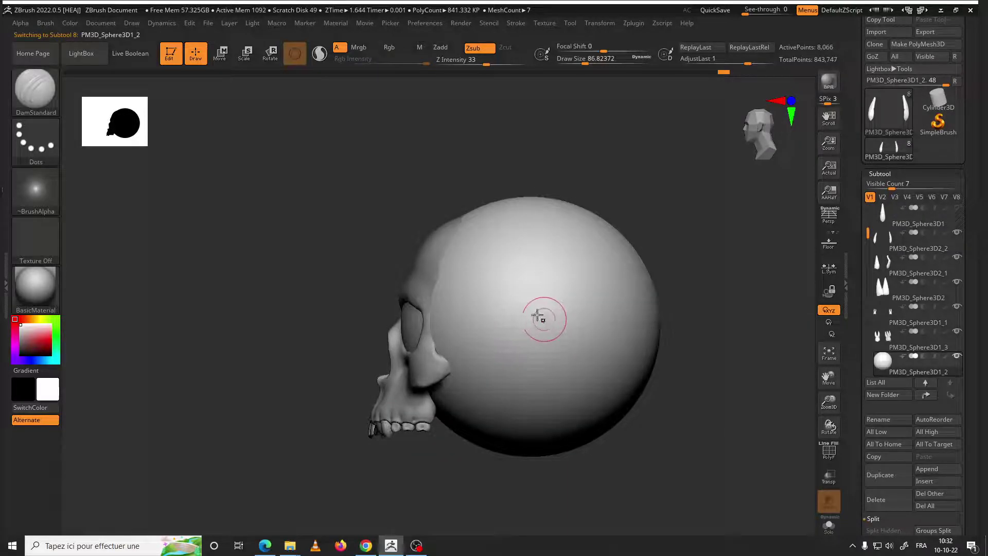
pyautogui.click(224, 61)
# Move the sphere down over the jaw, shrink it, snap to front view, and Solo it
pyautogui.moveTo(568, 273); pyautogui.dragTo(511, 354)
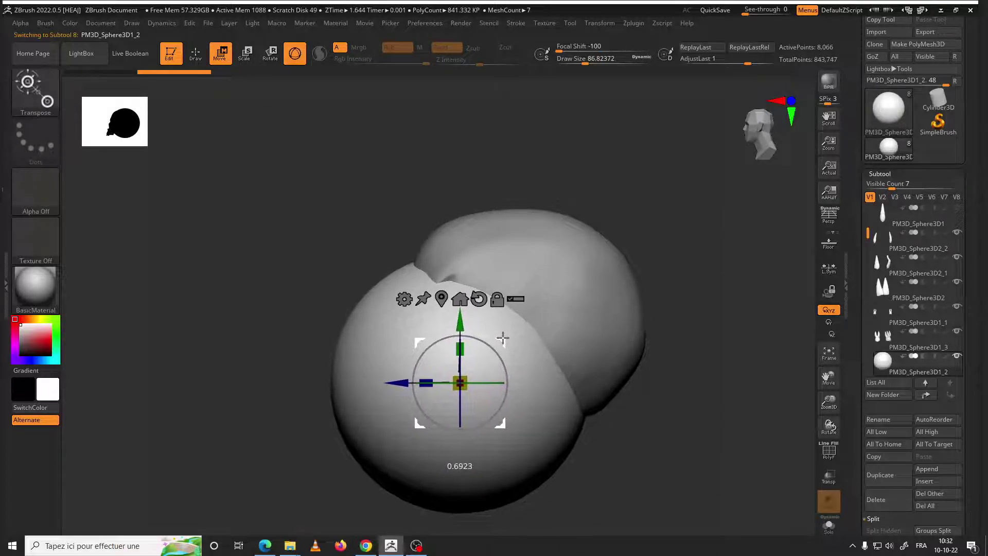
pyautogui.moveTo(662, 430)
pyautogui.mouseDown()
pyautogui.moveTo(629, 390)
pyautogui.moveTo(608, 391)
pyautogui.mouseUp()
pyautogui.moveTo(455, 384)
pyautogui.mouseDown()
pyautogui.moveTo(435, 392)
pyautogui.moveTo(502, 347)
pyautogui.mouseUp()
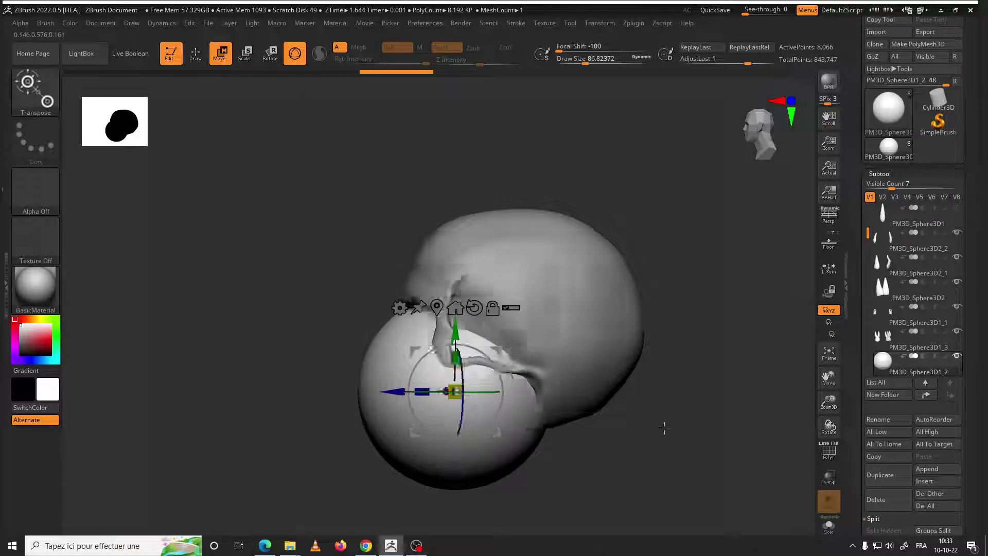
pyautogui.keyDown('shift'); pyautogui.moveTo(662, 430); pyautogui.dragTo(641, 423); pyautogui.keyUp('shift')
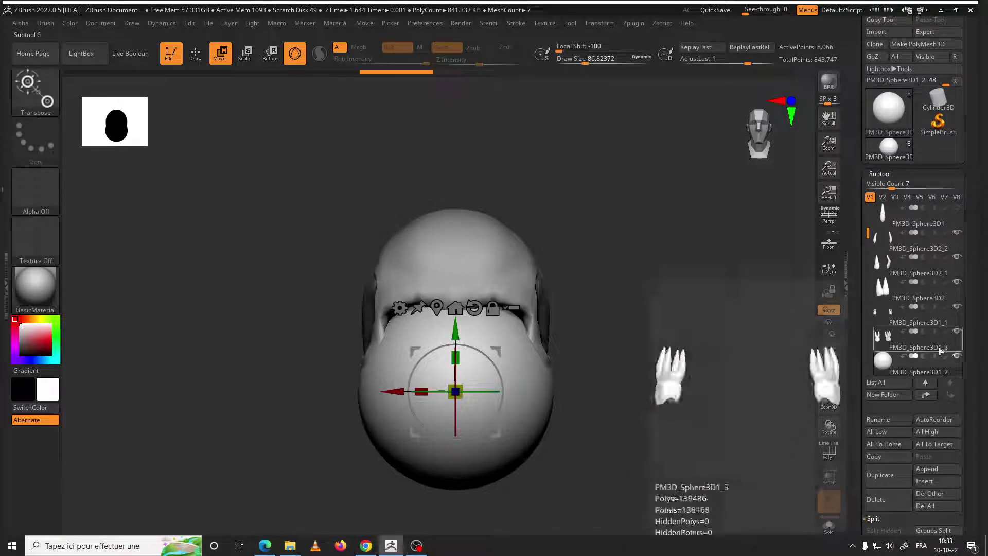
pyautogui.click(959, 357)
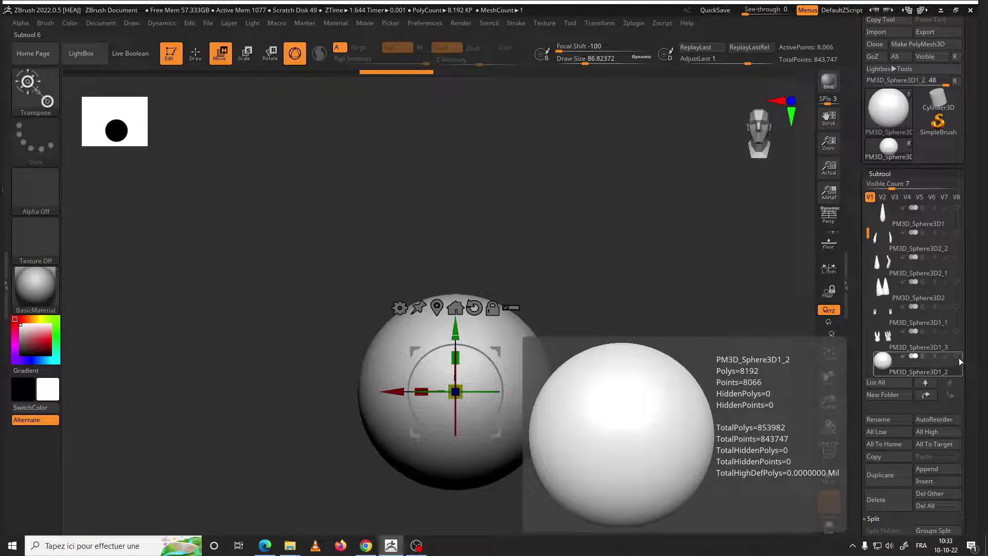
# Return to Draw mode and choose the Move brush
pyautogui.click(195, 53)
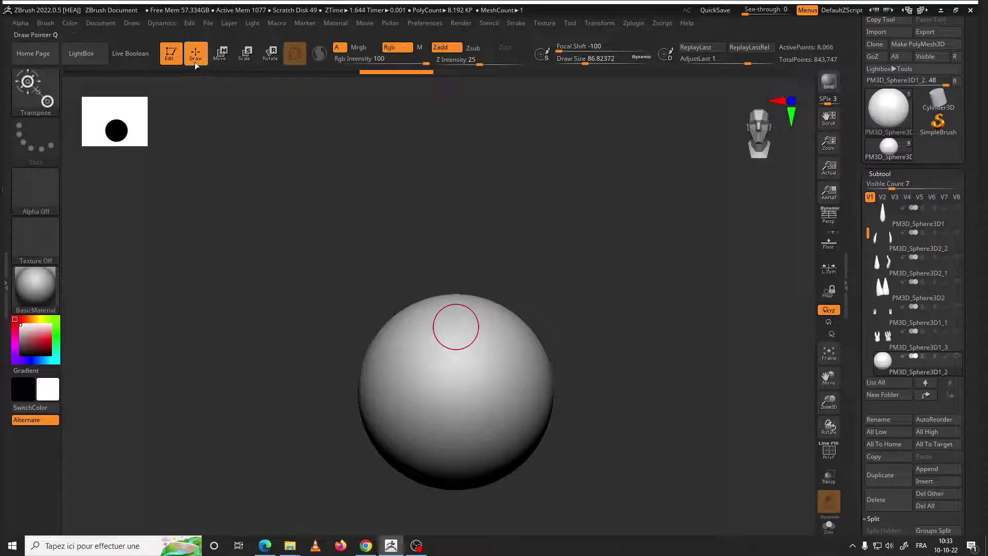
pyautogui.click(44, 91)
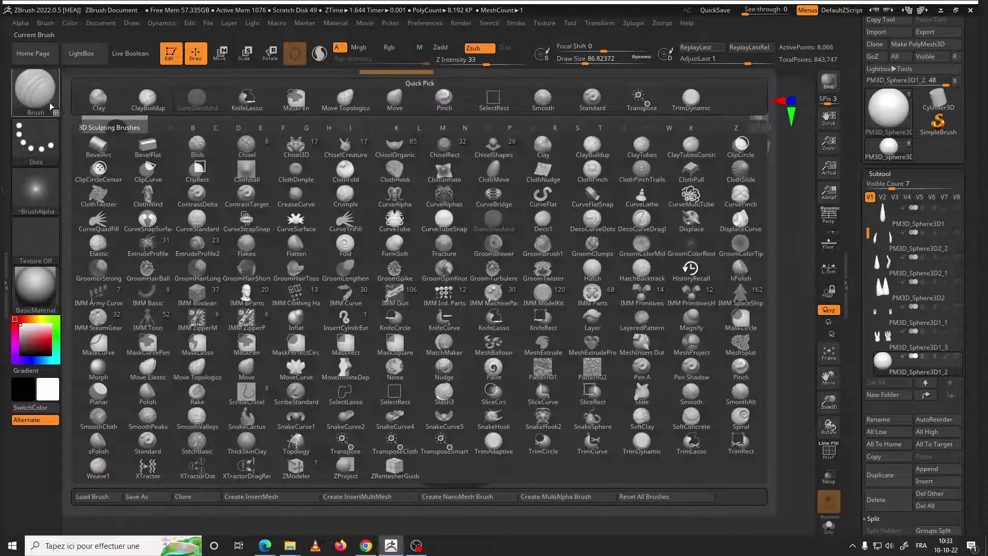
pyautogui.press('m')
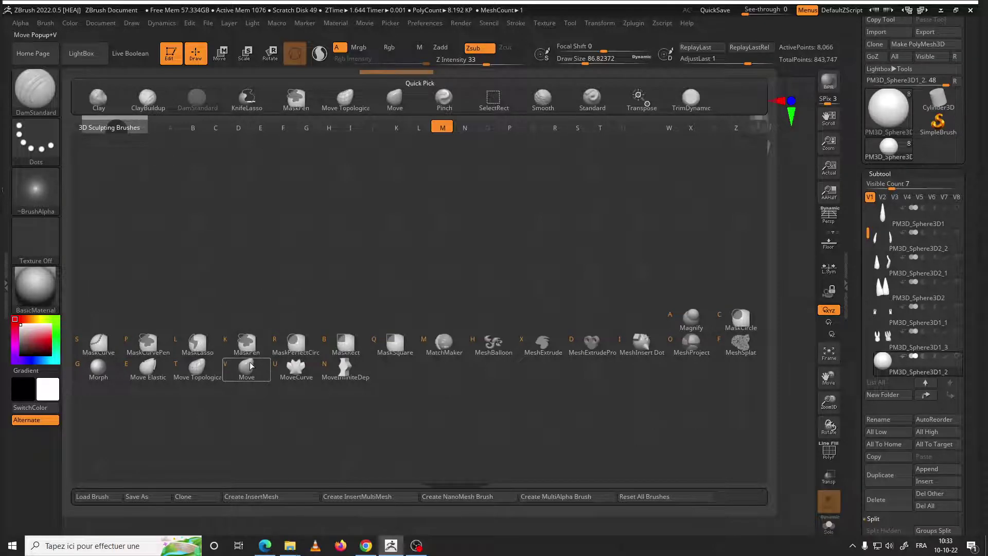
pyautogui.click(250, 365)
# Raise Draw Size to about 331 and push a deep dent into the sphere's right side
pyautogui.press('space')
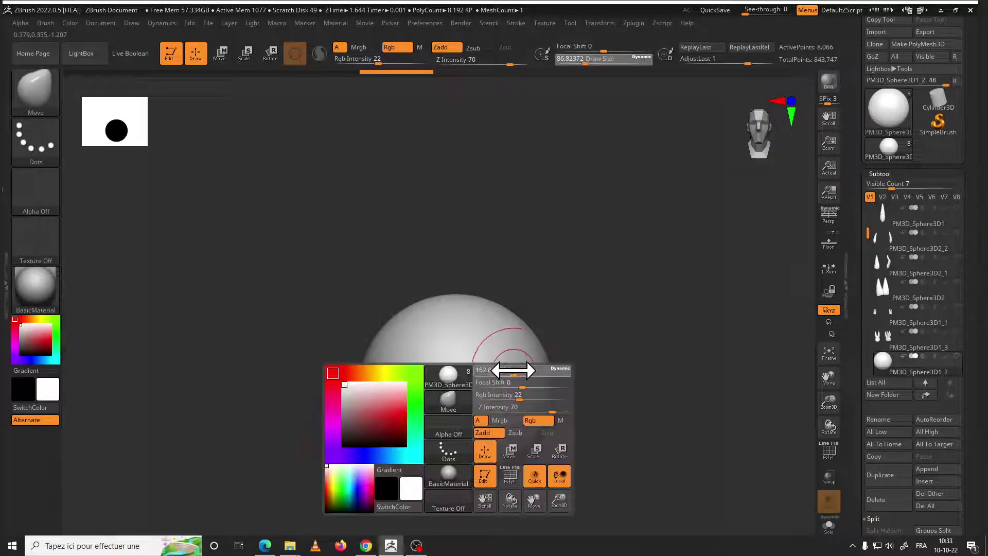
pyautogui.moveTo(520, 371); pyautogui.dragTo(598, 334)
pyautogui.press('space')
pyautogui.moveTo(532, 366); pyautogui.dragTo(540, 366)
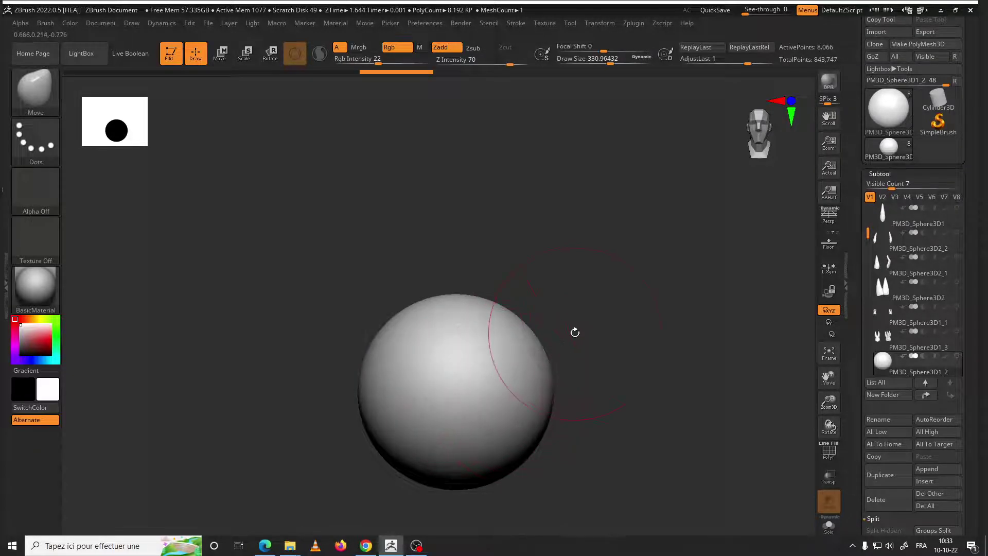
pyautogui.moveTo(548, 338); pyautogui.dragTo(529, 335)
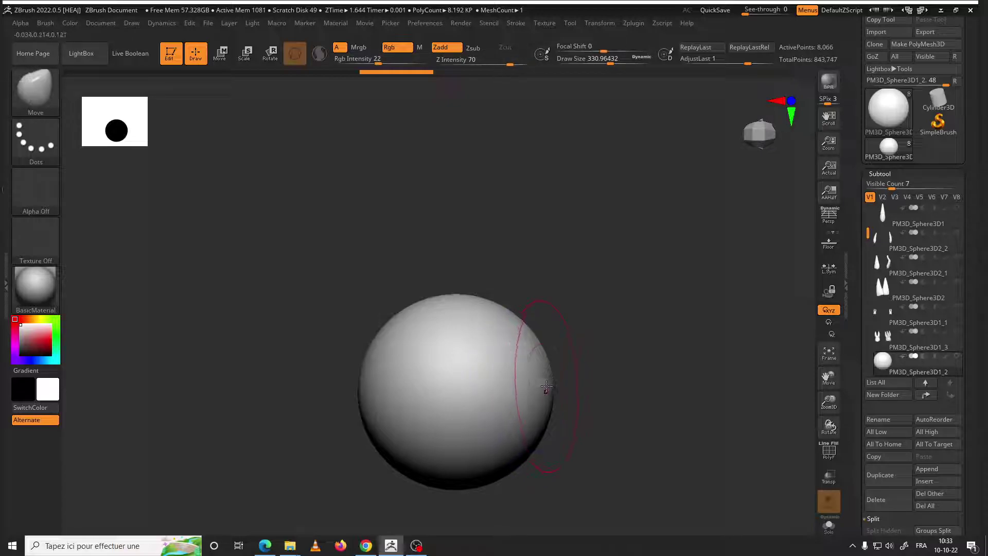
pyautogui.moveTo(538, 386); pyautogui.dragTo(498, 391)
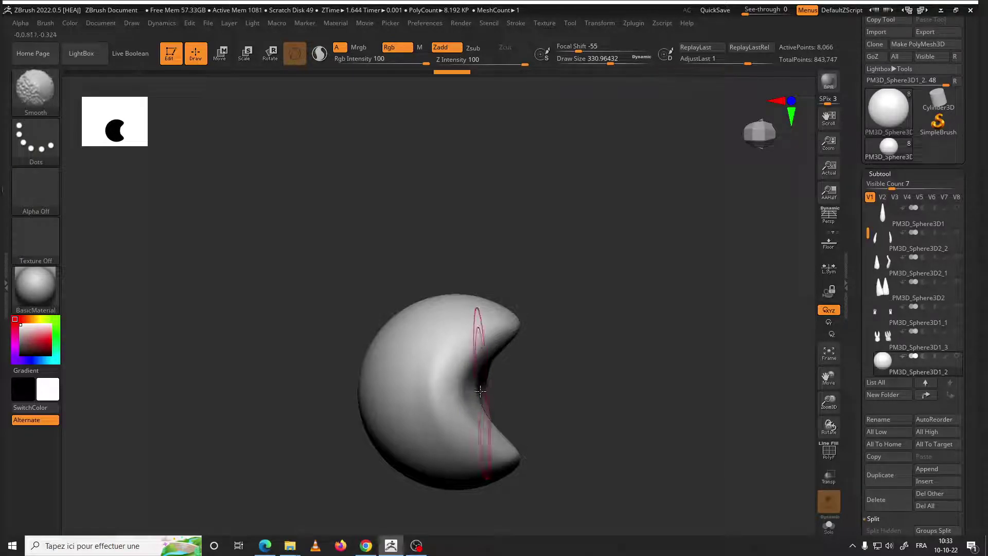
# Deepen and smooth the crescent's inner groove and even out its arms with Move and Smooth
pyautogui.moveTo(480, 394); pyautogui.dragTo(415, 392)
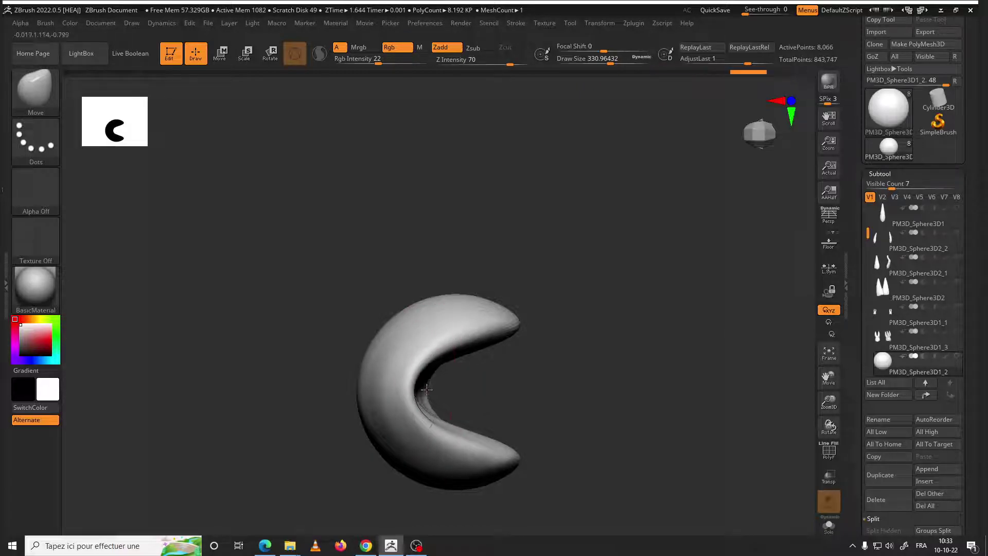
pyautogui.moveTo(426, 388)
pyautogui.keyDown('shift'); pyautogui.mouseDown()
pyautogui.moveTo(407, 383)
pyautogui.moveTo(451, 352)
pyautogui.moveTo(427, 357)
pyautogui.mouseUp(); pyautogui.keyUp('shift')
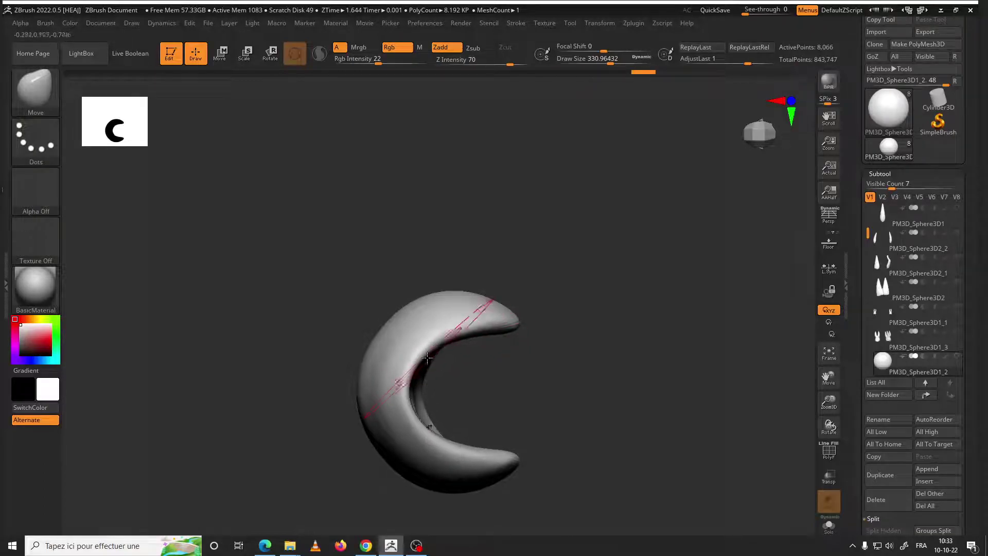
pyautogui.moveTo(454, 293); pyautogui.dragTo(447, 342)
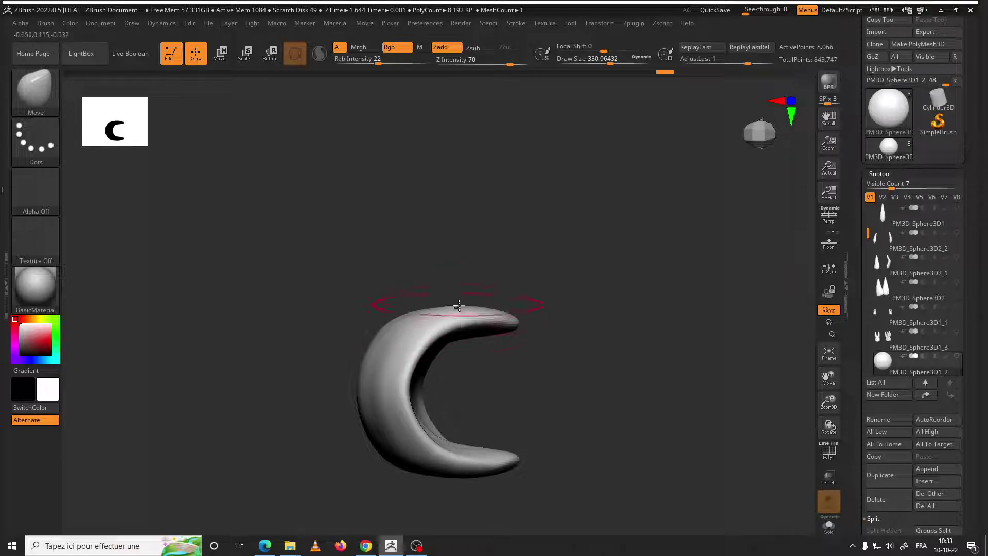
pyautogui.moveTo(458, 306); pyautogui.dragTo(452, 307)
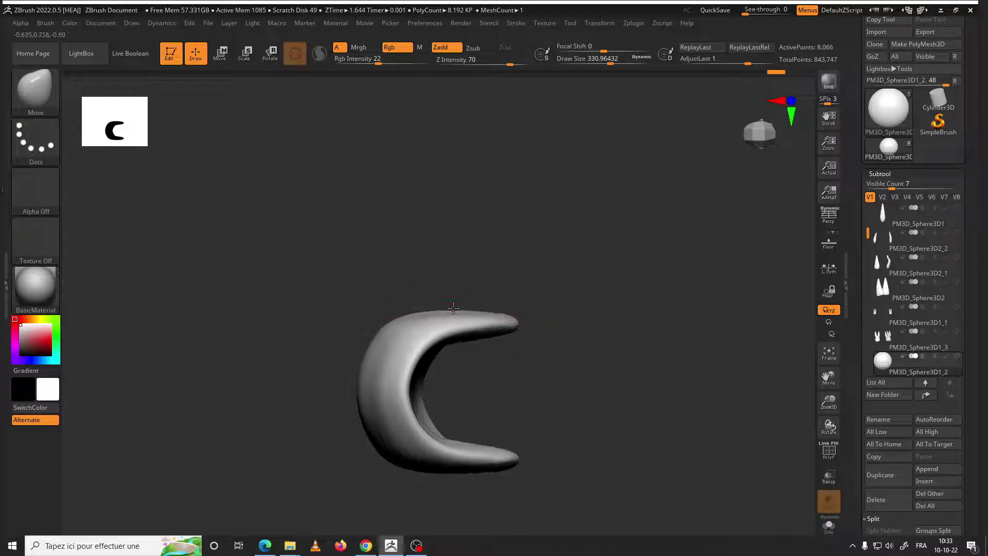
pyautogui.moveTo(490, 357); pyautogui.dragTo(490, 386)
pyautogui.hotkey('ctrl', 'z')
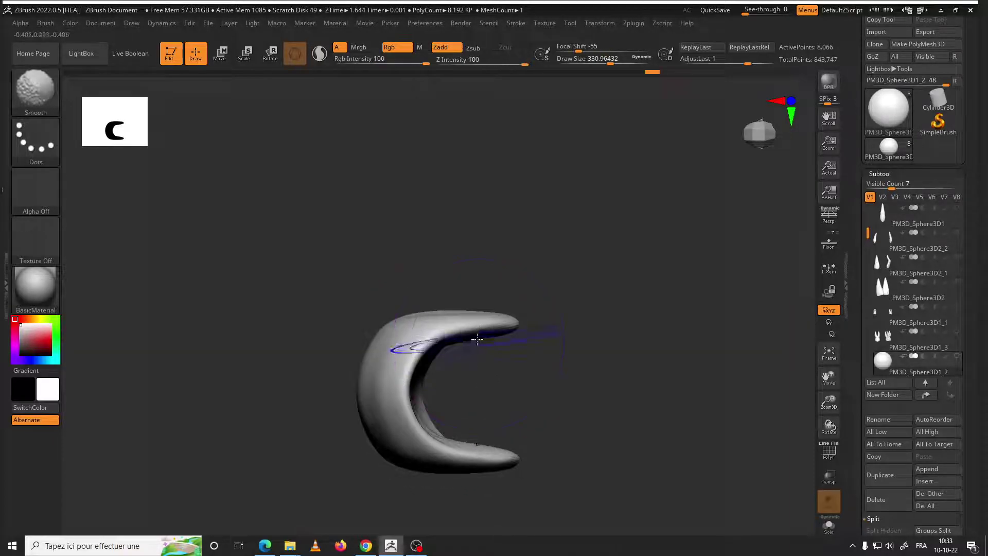
pyautogui.keyDown('shift'); pyautogui.moveTo(477, 338); pyautogui.dragTo(461, 341); pyautogui.keyUp('shift')
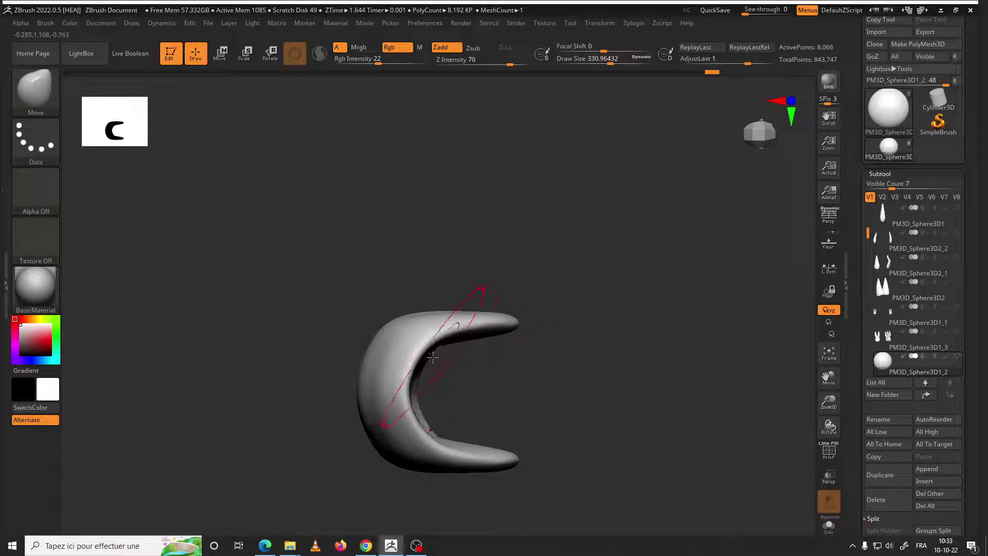
pyautogui.moveTo(403, 375)
pyautogui.mouseDown()
pyautogui.moveTo(393, 376)
pyautogui.moveTo(433, 376)
pyautogui.moveTo(417, 393)
pyautogui.moveTo(441, 324)
pyautogui.mouseUp()
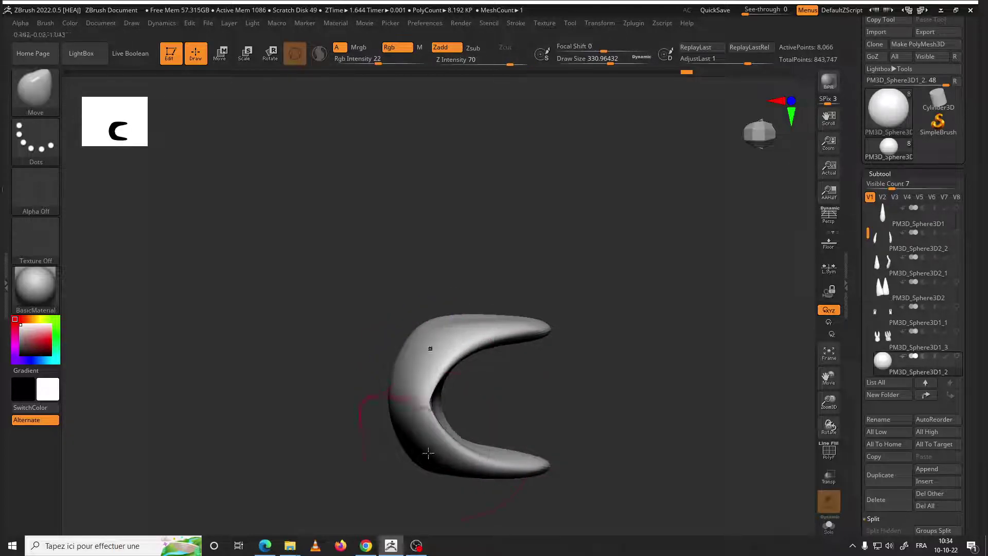
# Orbit to check the crescent, set a smaller smoothing brush, and scroll to Geometry > DynaMesh
pyautogui.moveTo(430, 452)
pyautogui.mouseDown()
pyautogui.moveTo(487, 339)
pyautogui.moveTo(486, 320)
pyautogui.mouseUp()
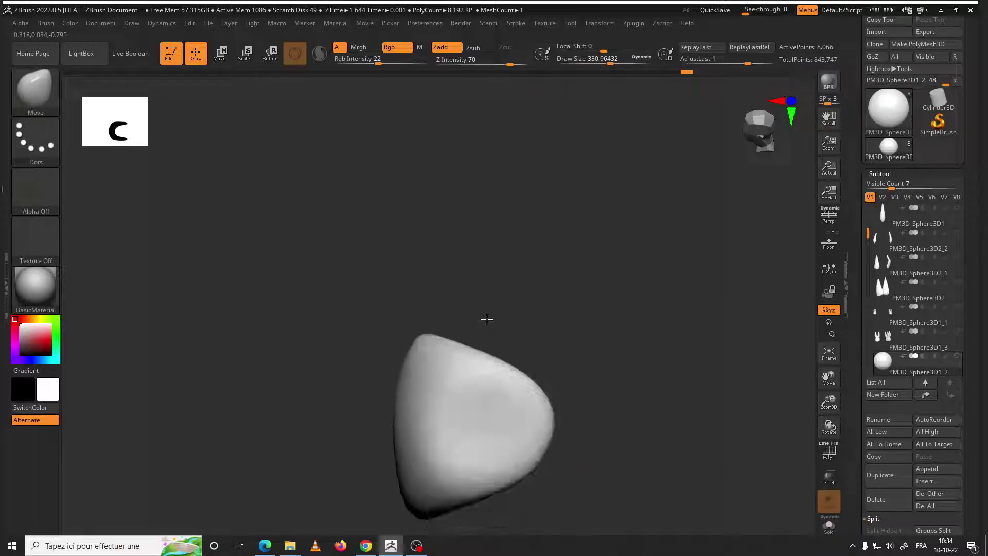
pyautogui.moveTo(494, 353)
pyautogui.keyDown('alt'); pyautogui.mouseDown()
pyautogui.moveTo(452, 267)
pyautogui.moveTo(445, 339)
pyautogui.mouseUp(); pyautogui.keyUp('alt')
pyautogui.press('space')
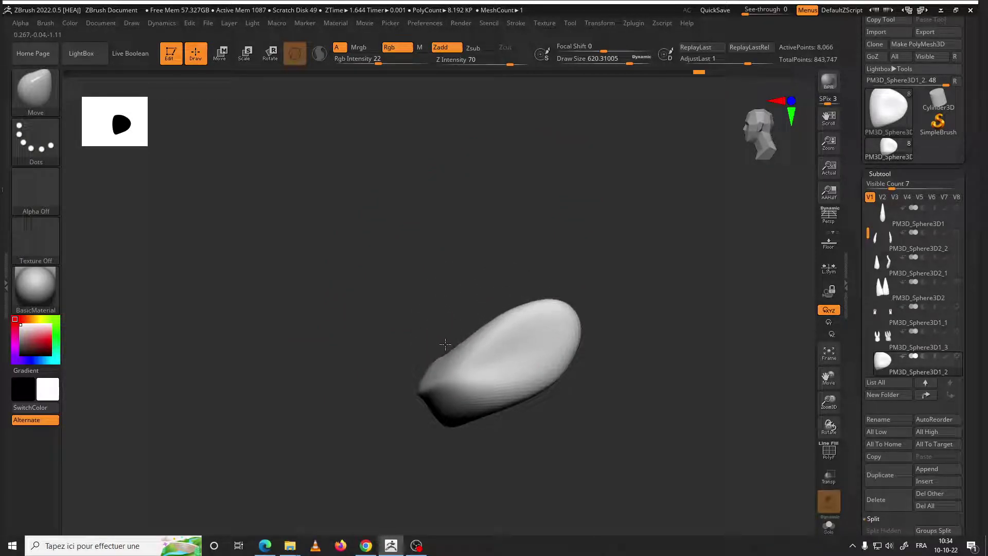
pyautogui.moveTo(445, 344)
pyautogui.mouseDown()
pyautogui.moveTo(432, 353)
pyautogui.moveTo(514, 320)
pyautogui.moveTo(424, 368)
pyautogui.mouseUp()
pyautogui.press('space')
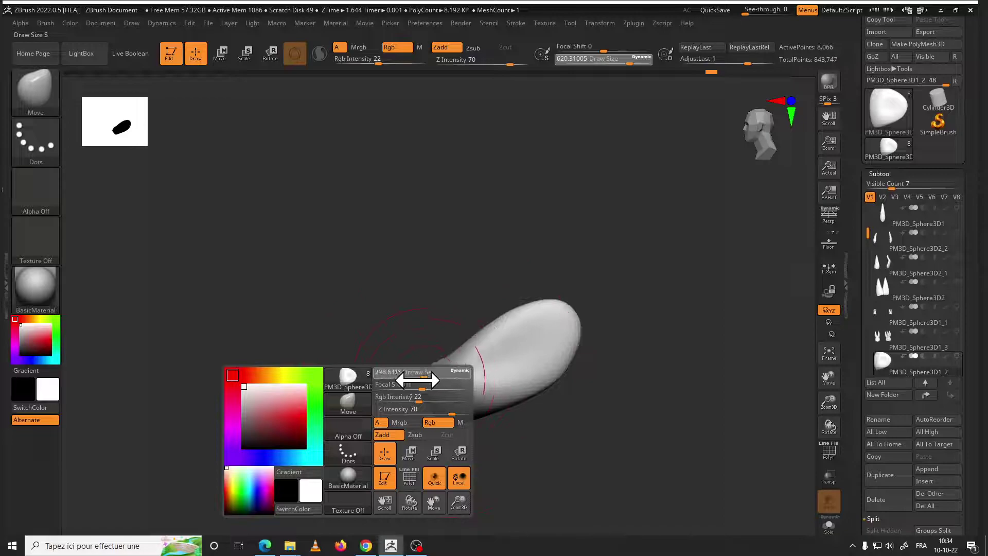
pyautogui.press('shift')
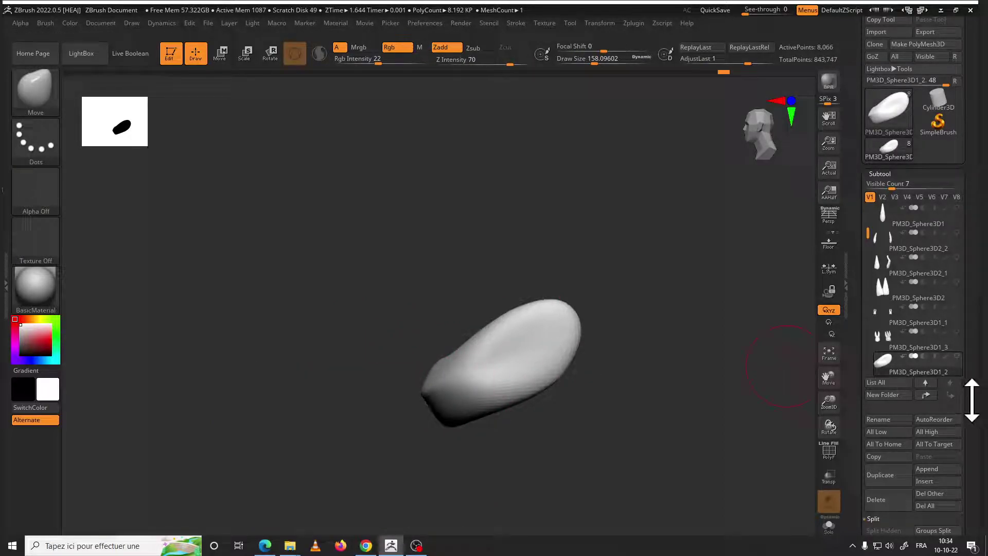
pyautogui.moveTo(972, 399)
pyautogui.mouseDown()
pyautogui.moveTo(948, 342)
pyautogui.moveTo(944, 269)
pyautogui.mouseUp()
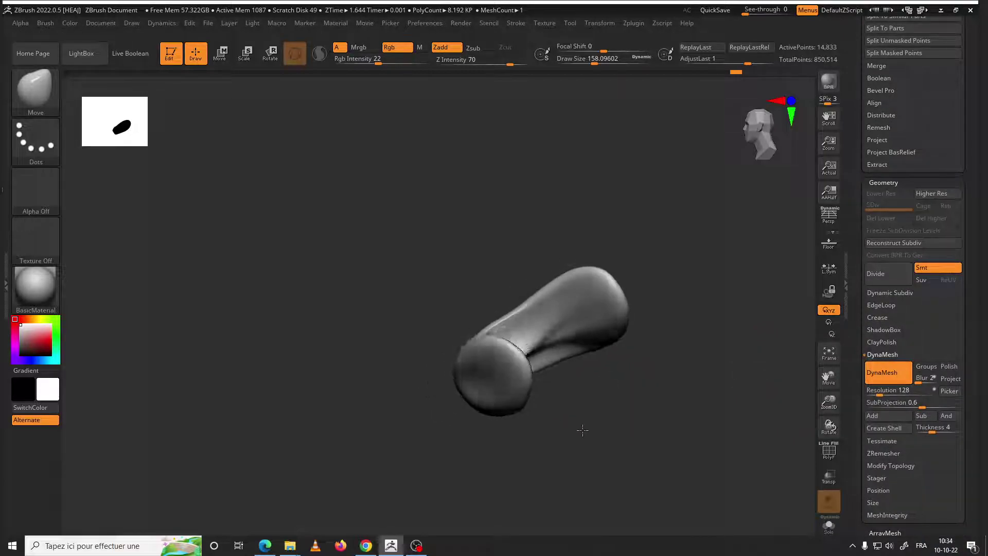
# Orbit the remeshed crescent back to a C view and enlarge the brush to about 223
pyautogui.moveTo(602, 382); pyautogui.dragTo(544, 364)
pyautogui.press('shift')
pyautogui.moveTo(541, 353); pyautogui.dragTo(494, 346, button='right')
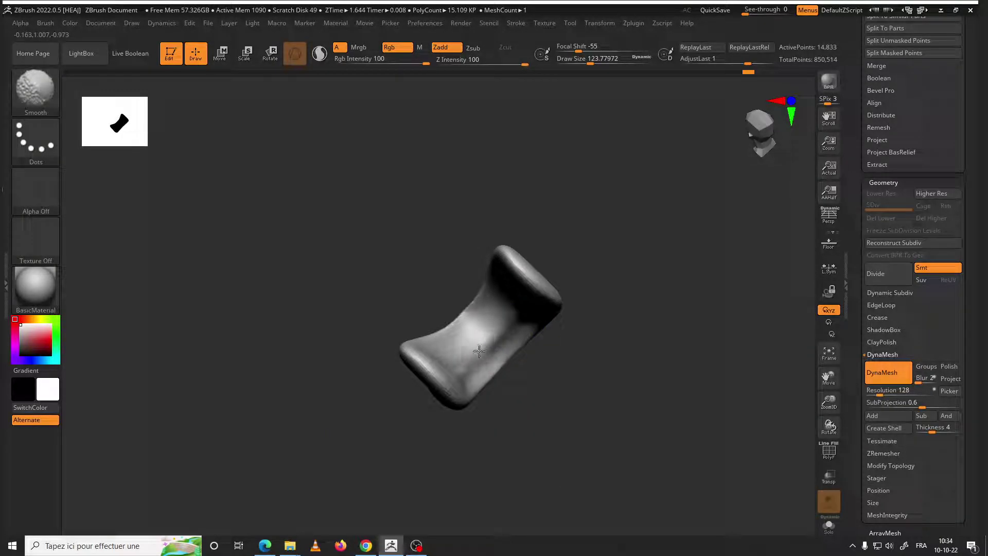
pyautogui.moveTo(501, 338)
pyautogui.mouseDown(button='right')
pyautogui.moveTo(640, 393)
pyautogui.moveTo(628, 406)
pyautogui.mouseUp(button='right')
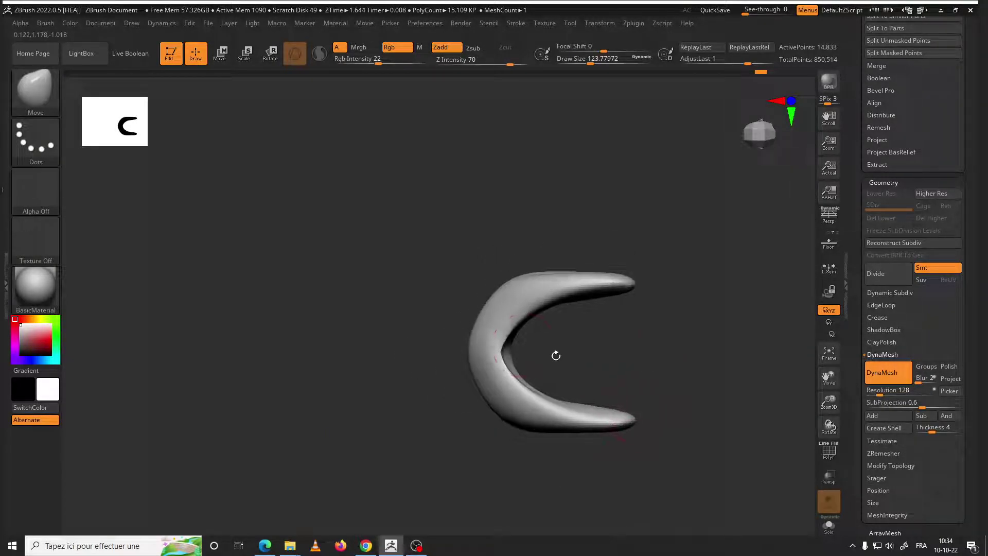
pyautogui.rightClick(512, 333)
pyautogui.moveTo(514, 333)
pyautogui.mouseDown()
pyautogui.moveTo(502, 349)
pyautogui.moveTo(484, 329)
pyautogui.moveTo(528, 274)
pyautogui.mouseUp()
pyautogui.hotkey('ctrl', 'z')
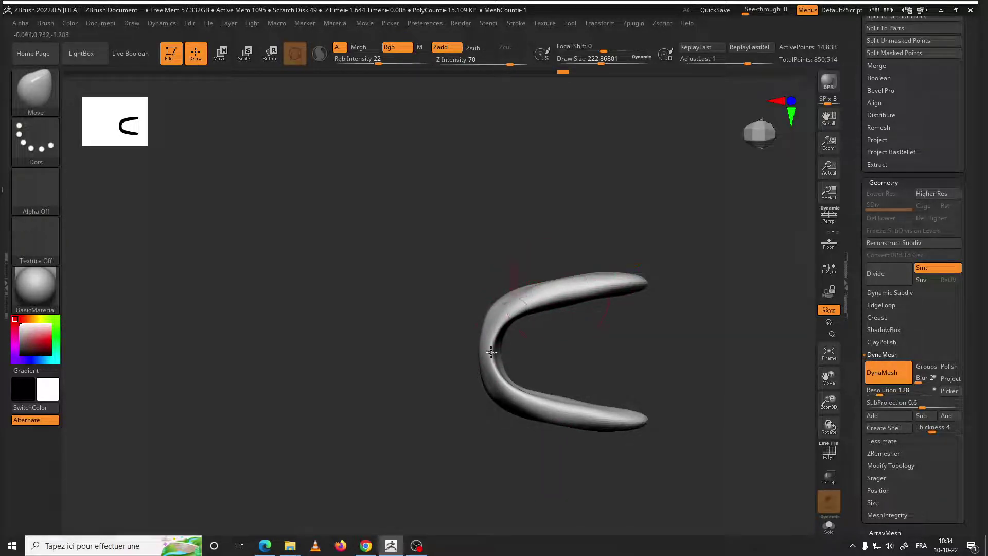
# Reshape and smooth the C's bend, then pull its end upward into a tall point
pyautogui.moveTo(494, 381)
pyautogui.mouseDown()
pyautogui.moveTo(496, 394)
pyautogui.moveTo(498, 370)
pyautogui.mouseUp()
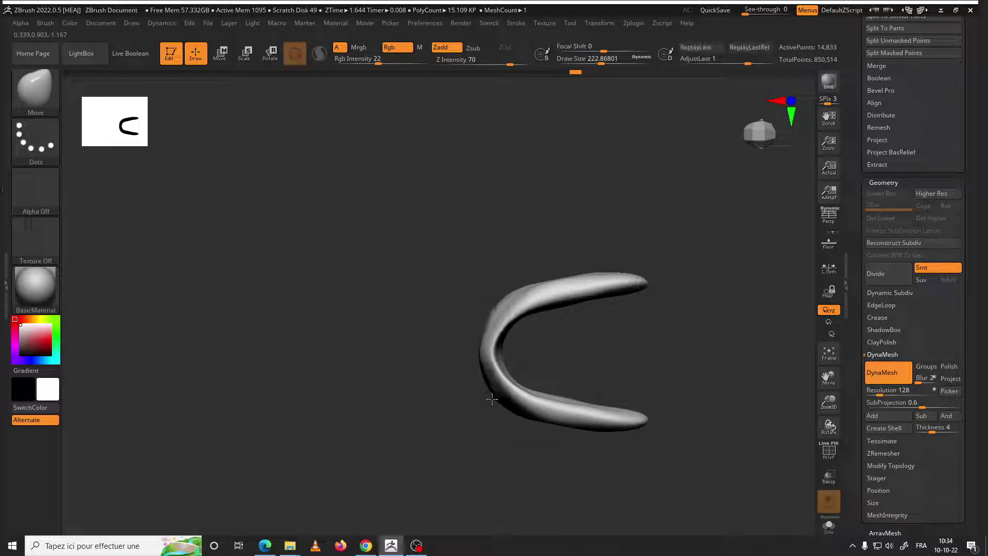
pyautogui.press('shift')
pyautogui.moveTo(623, 344); pyautogui.dragTo(624, 247)
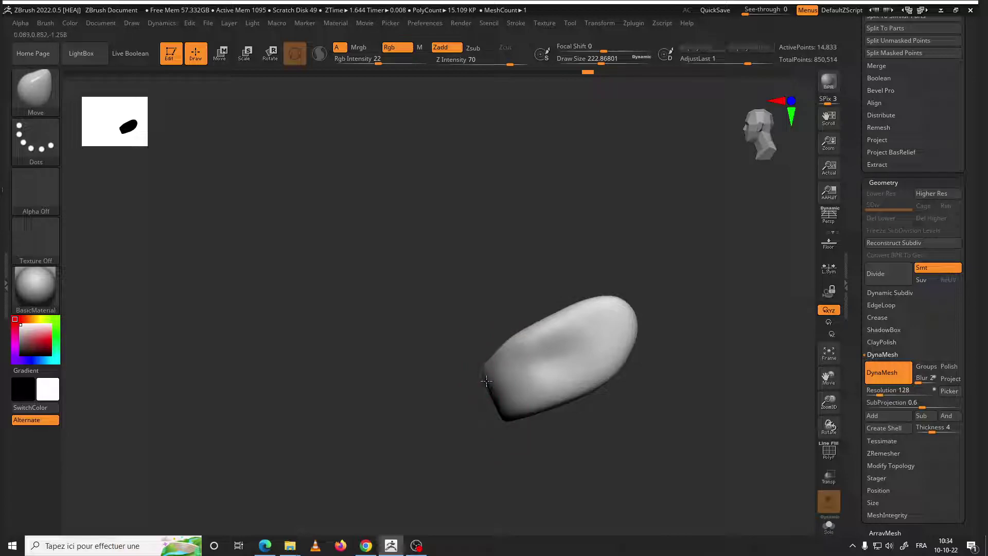
pyautogui.moveTo(517, 288); pyautogui.dragTo(509, 355)
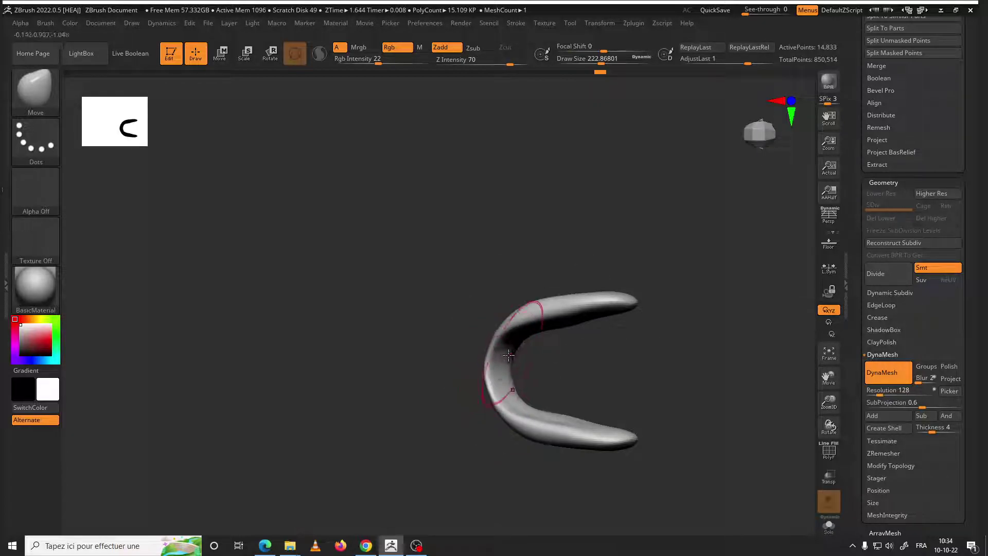
pyautogui.moveTo(640, 389); pyautogui.dragTo(601, 323)
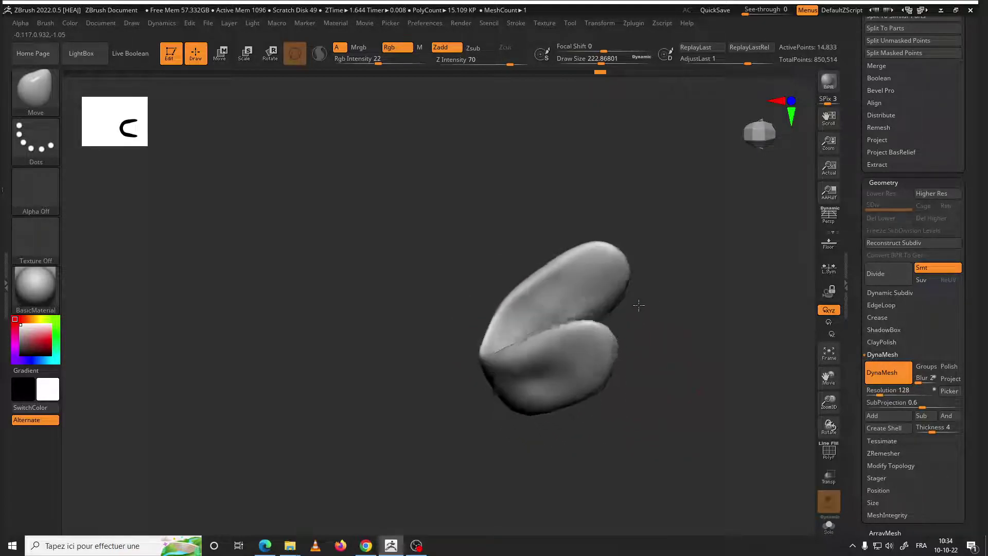
pyautogui.moveTo(595, 290); pyautogui.dragTo(612, 144)
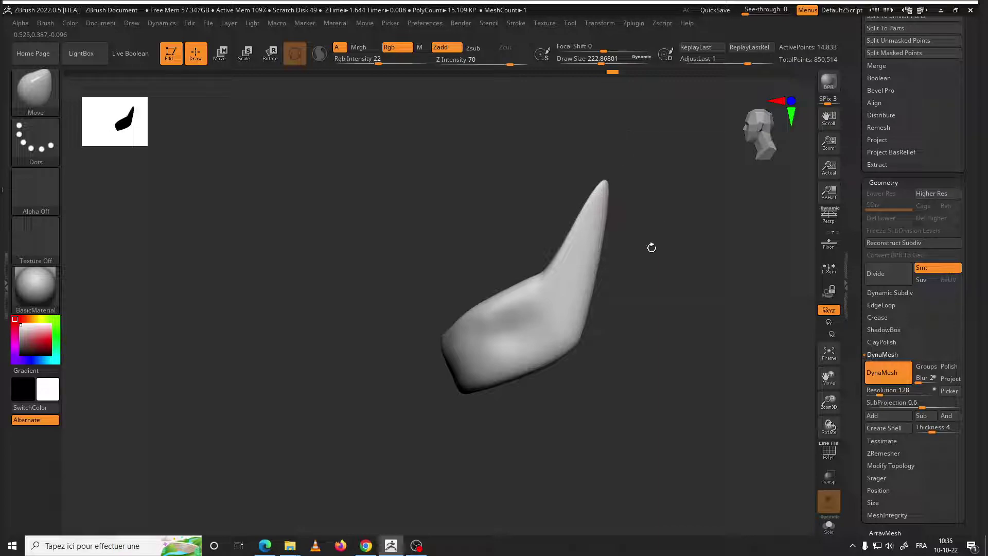
# Bulge the branch edge and smooth its lower bend, tip and inner corner, resizing the brush
pyautogui.moveTo(589, 323)
pyautogui.mouseDown()
pyautogui.moveTo(594, 342)
pyautogui.moveTo(591, 294)
pyautogui.moveTo(574, 271)
pyautogui.moveTo(575, 211)
pyautogui.moveTo(591, 234)
pyautogui.moveTo(569, 199)
pyautogui.moveTo(600, 232)
pyautogui.mouseUp()
pyautogui.keyDown('shift'); pyautogui.moveTo(607, 295); pyautogui.dragTo(563, 353); pyautogui.keyUp('shift')
pyautogui.press('space')
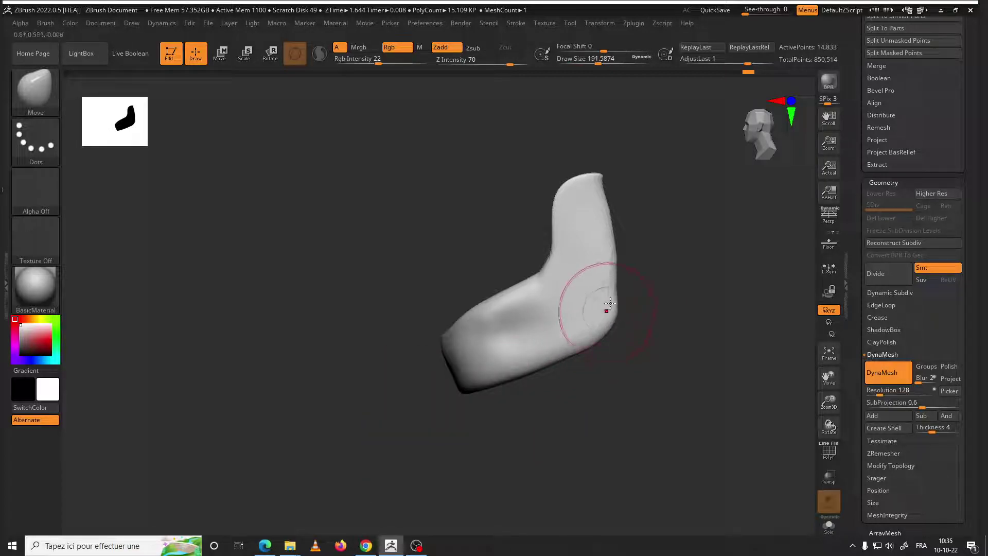
pyautogui.moveTo(610, 303)
pyautogui.keyDown('shift'); pyautogui.mouseDown()
pyautogui.moveTo(591, 283)
pyautogui.moveTo(585, 209)
pyautogui.moveTo(601, 183)
pyautogui.moveTo(626, 310)
pyautogui.moveTo(595, 316)
pyautogui.mouseUp(); pyautogui.keyUp('shift')
pyautogui.press('space')
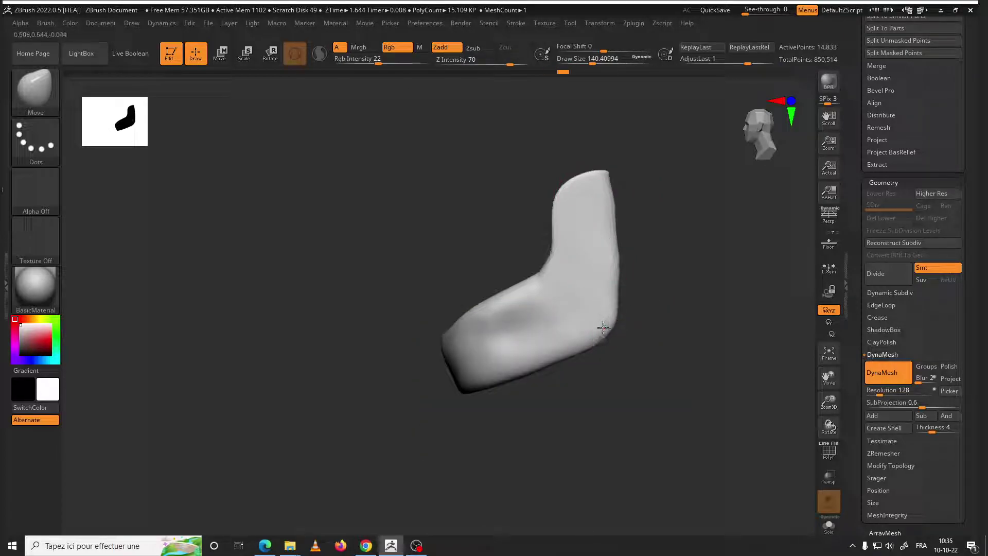
pyautogui.press('space')
pyautogui.moveTo(537, 293); pyautogui.dragTo(566, 293)
pyautogui.moveTo(483, 314)
pyautogui.keyDown('shift'); pyautogui.mouseDown()
pyautogui.moveTo(528, 298)
pyautogui.moveTo(468, 322)
pyautogui.mouseUp(); pyautogui.keyUp('shift')
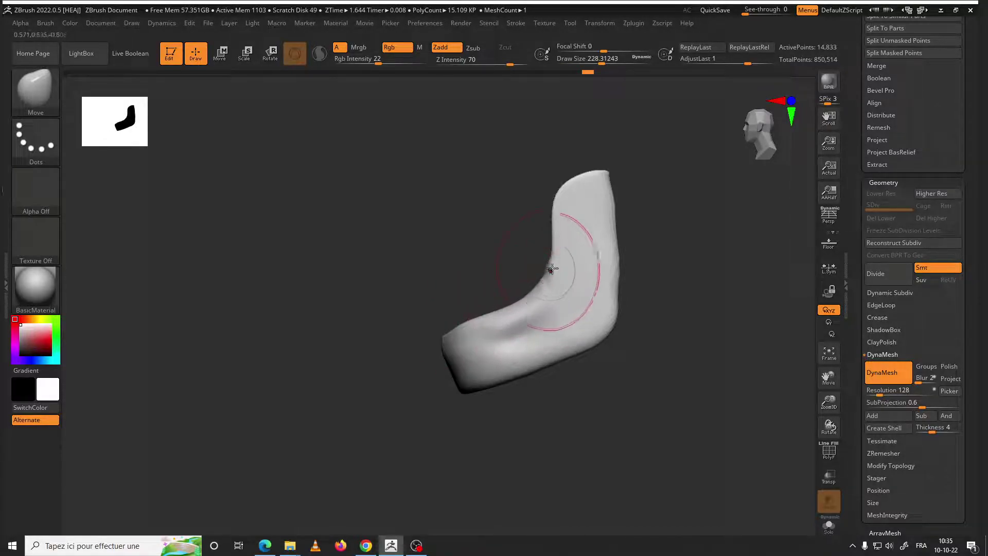
pyautogui.moveTo(556, 253)
pyautogui.keyDown('shift'); pyautogui.mouseDown()
pyautogui.moveTo(547, 280)
pyautogui.moveTo(489, 292)
pyautogui.moveTo(528, 308)
pyautogui.moveTo(538, 353)
pyautogui.moveTo(494, 380)
pyautogui.moveTo(463, 376)
pyautogui.moveTo(461, 390)
pyautogui.moveTo(519, 402)
pyautogui.moveTo(543, 358)
pyautogui.mouseUp(); pyautogui.keyUp('shift')
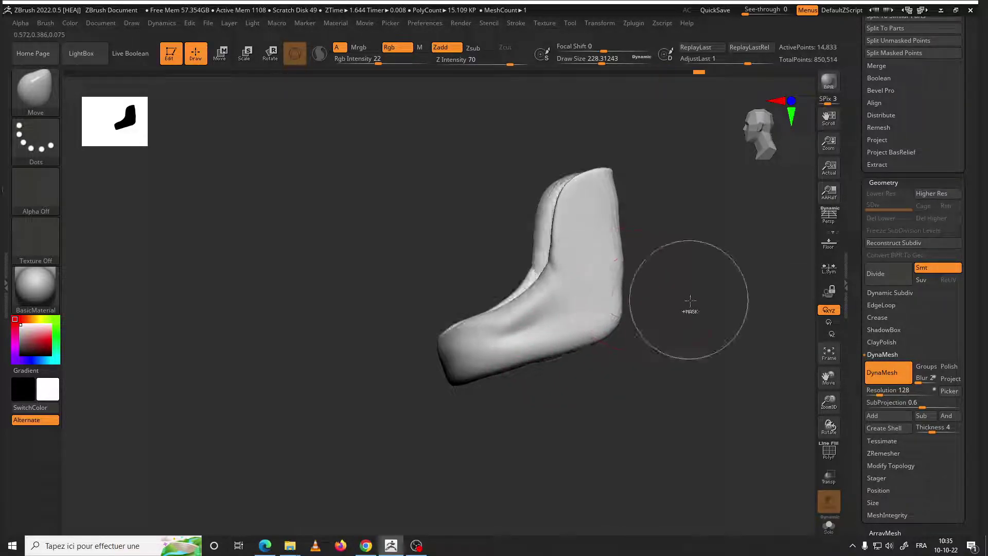
# Orbit around the U-shaped jaw to check both upright branches from the side
pyautogui.moveTo(690, 304)
pyautogui.mouseDown()
pyautogui.moveTo(669, 314)
pyautogui.moveTo(679, 326)
pyautogui.moveTo(736, 316)
pyautogui.moveTo(624, 327)
pyautogui.moveTo(632, 337)
pyautogui.moveTo(677, 339)
pyautogui.moveTo(629, 313)
pyautogui.mouseUp()
pyautogui.press('space')
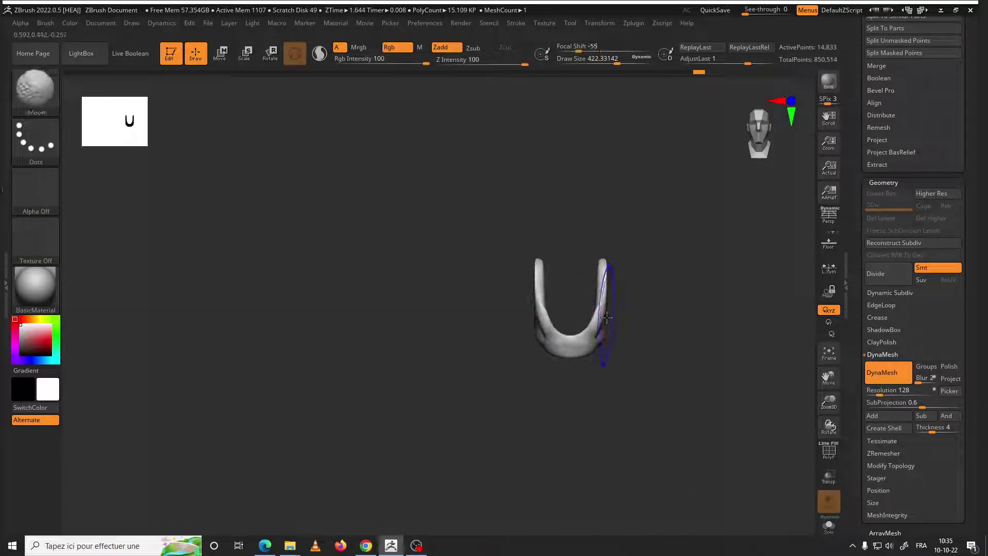
pyautogui.moveTo(600, 270); pyautogui.dragTo(624, 280)
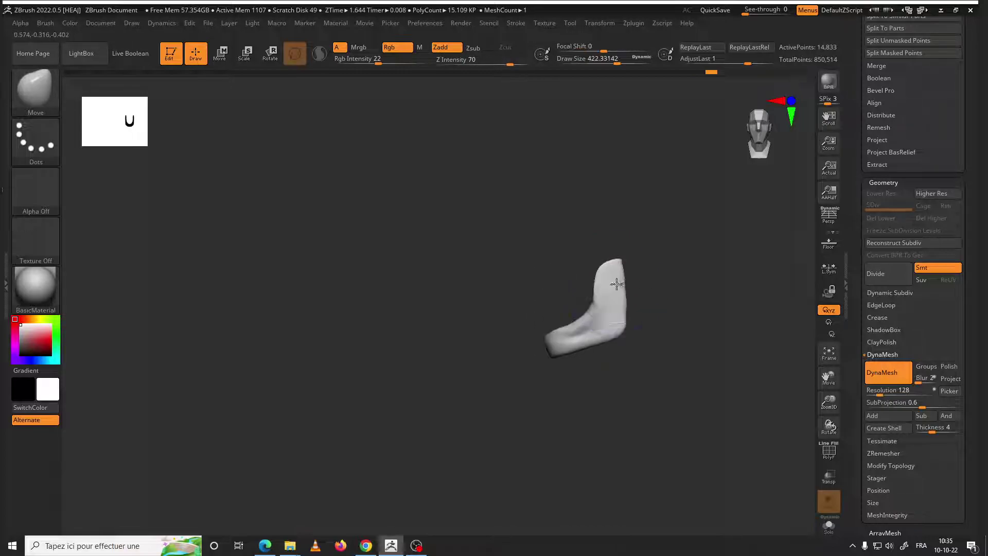
pyautogui.moveTo(972, 123)
pyautogui.mouseDown()
pyautogui.moveTo(971, 173)
pyautogui.moveTo(949, 233)
pyautogui.mouseUp()
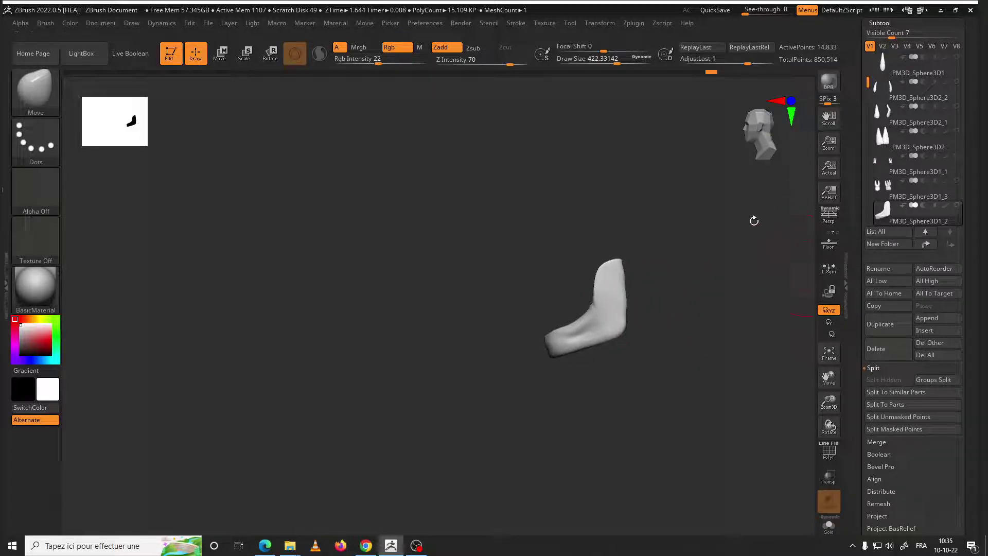
pyautogui.moveTo(634, 282); pyautogui.dragTo(710, 316)
pyautogui.moveTo(707, 311)
pyautogui.mouseDown()
pyautogui.moveTo(651, 320)
pyautogui.moveTo(694, 339)
pyautogui.mouseUp()
pyautogui.moveTo(763, 246); pyautogui.dragTo(792, 221)
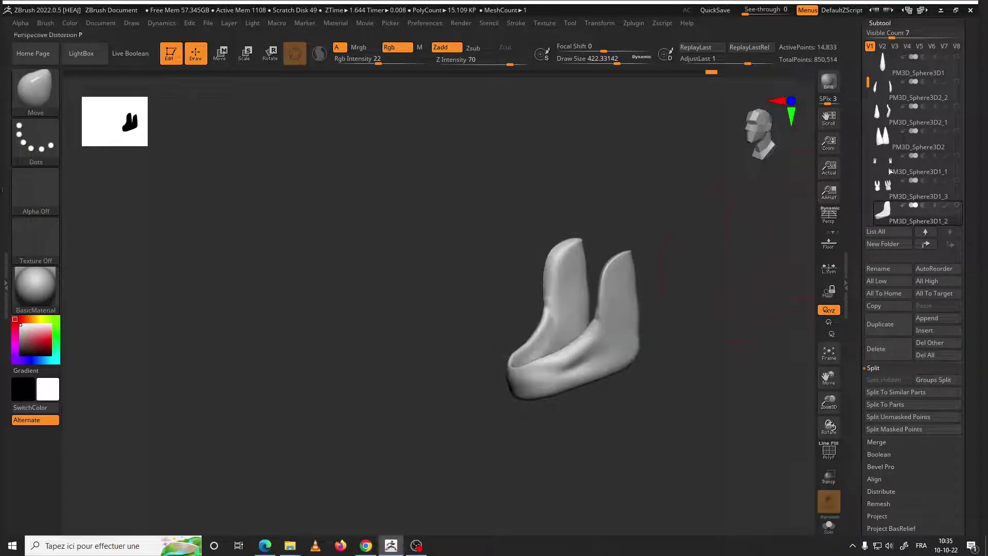
# Show Skull_B2D1Bis again and scale the jaw down with the gizmo to sit under the skull
pyautogui.moveTo(862, 72); pyautogui.dragTo(863, 58)
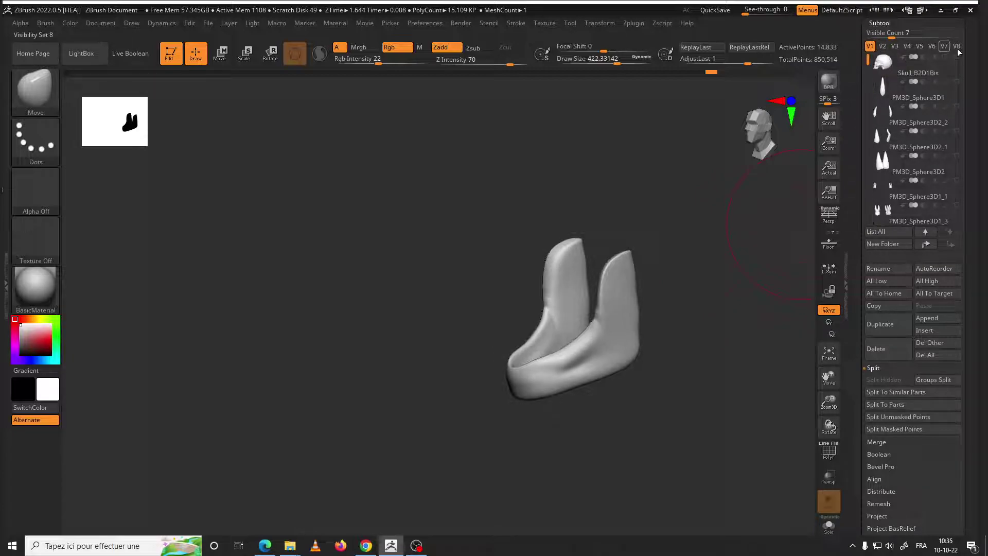
pyautogui.click(956, 57)
pyautogui.moveTo(738, 303); pyautogui.dragTo(544, 268)
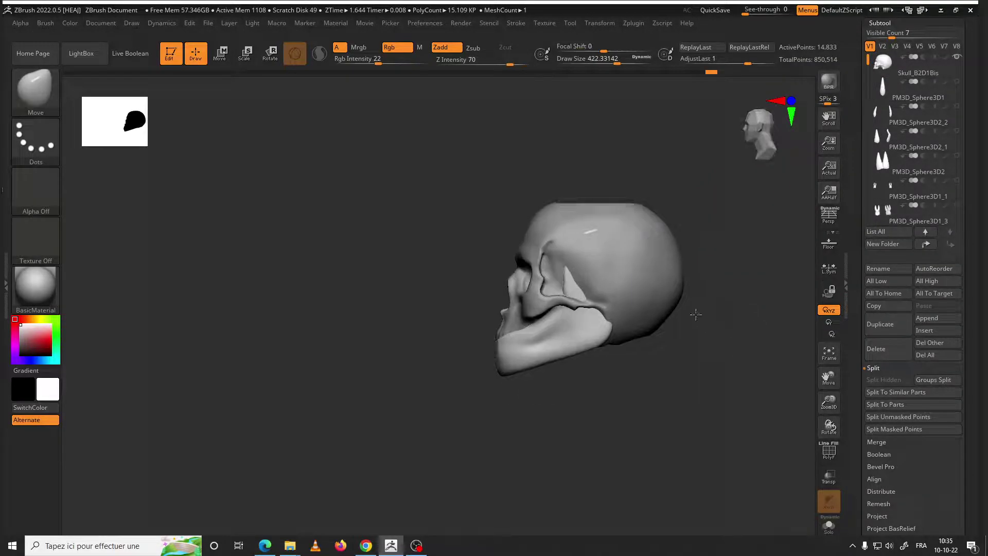
pyautogui.click(252, 59)
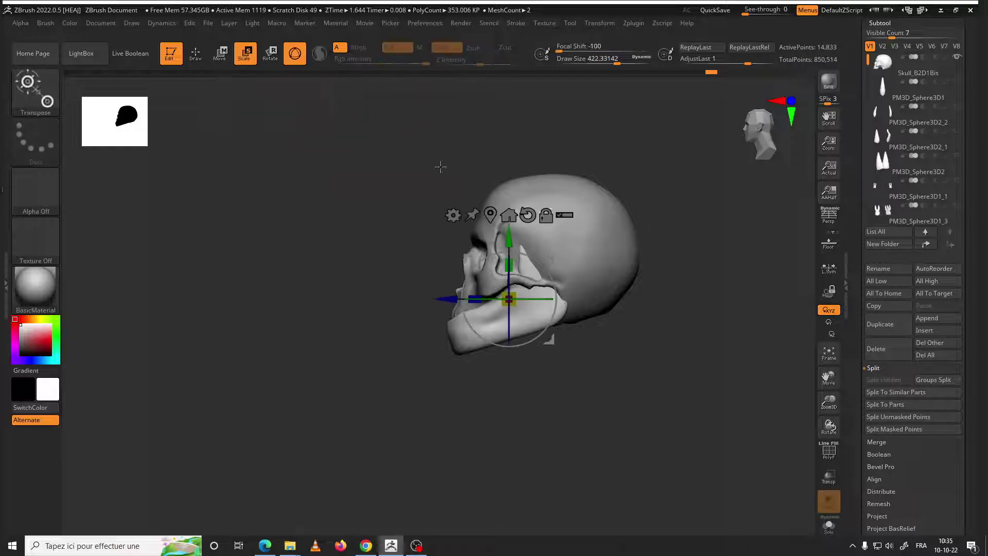
pyautogui.moveTo(522, 294)
pyautogui.mouseDown()
pyautogui.moveTo(542, 292)
pyautogui.moveTo(535, 307)
pyautogui.moveTo(484, 335)
pyautogui.moveTo(658, 355)
pyautogui.mouseUp()
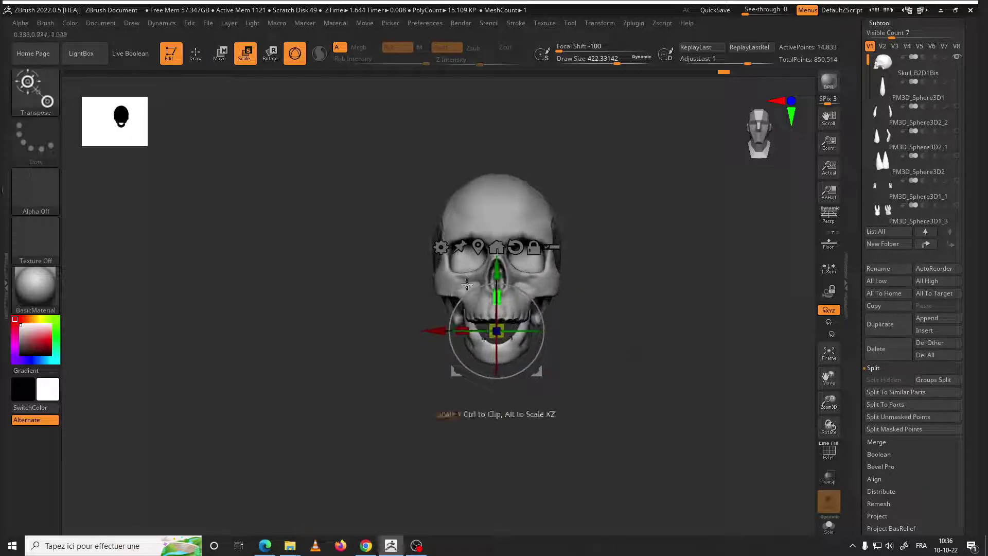
pyautogui.click(205, 57)
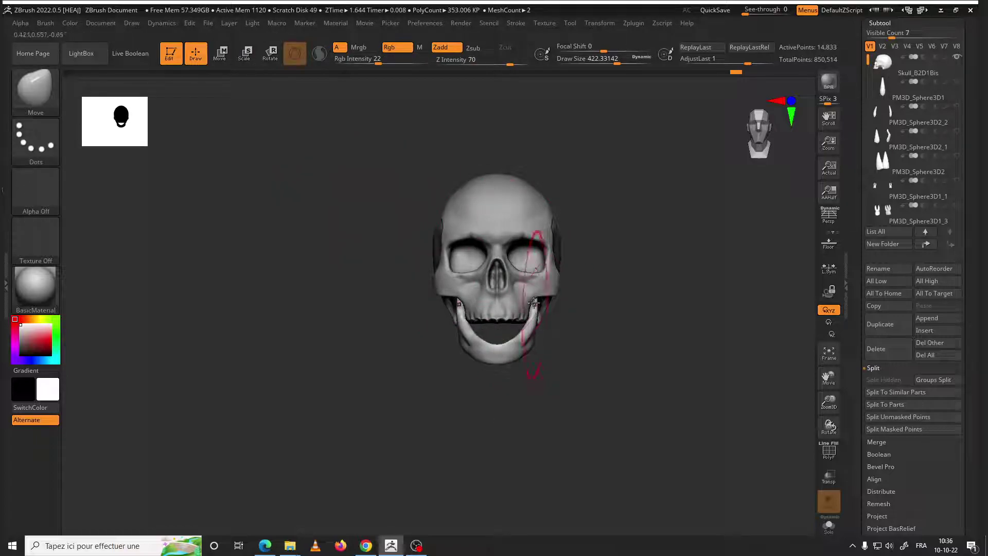
# From beneath the skull, adjust brush size and intensity and push the jaw arc along the upper teeth
pyautogui.moveTo(584, 319); pyautogui.dragTo(558, 298)
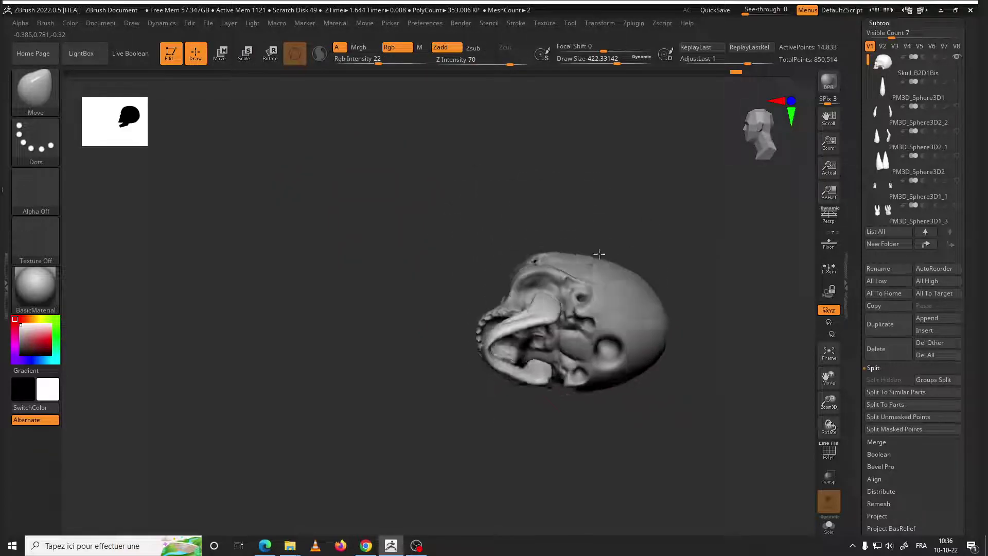
pyautogui.moveTo(559, 283)
pyautogui.mouseDown()
pyautogui.moveTo(546, 296)
pyautogui.moveTo(486, 304)
pyautogui.moveTo(507, 305)
pyautogui.mouseUp()
pyautogui.press('space')
pyautogui.scroll(5, 484, 314)
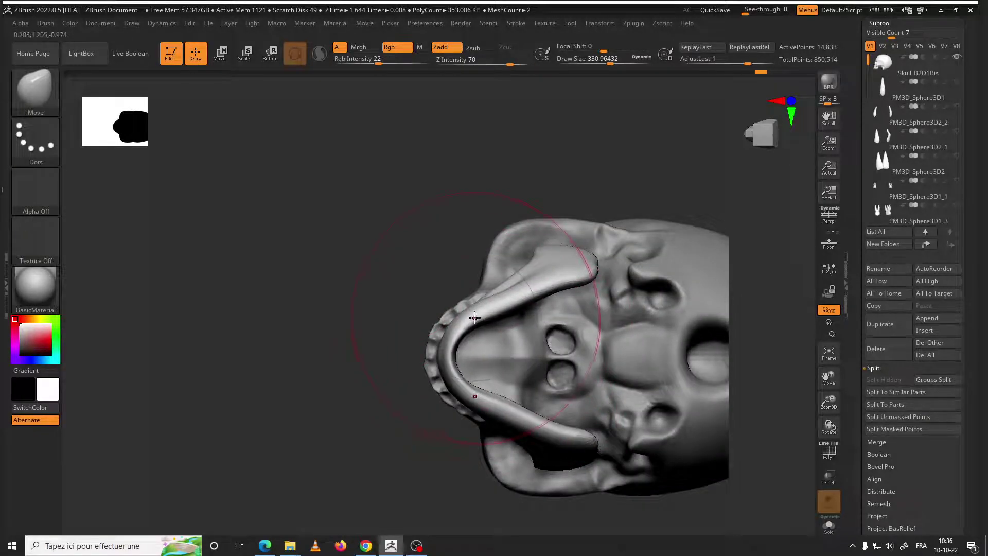
pyautogui.moveTo(437, 349); pyautogui.dragTo(456, 360)
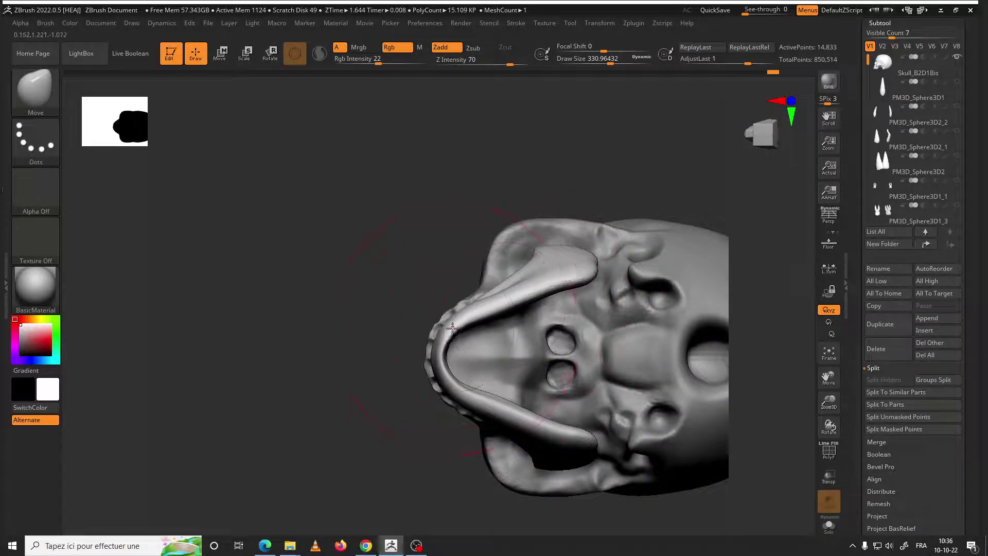
pyautogui.press('space')
pyautogui.moveTo(484, 397)
pyautogui.mouseDown()
pyautogui.moveTo(499, 400)
pyautogui.moveTo(479, 375)
pyautogui.mouseUp()
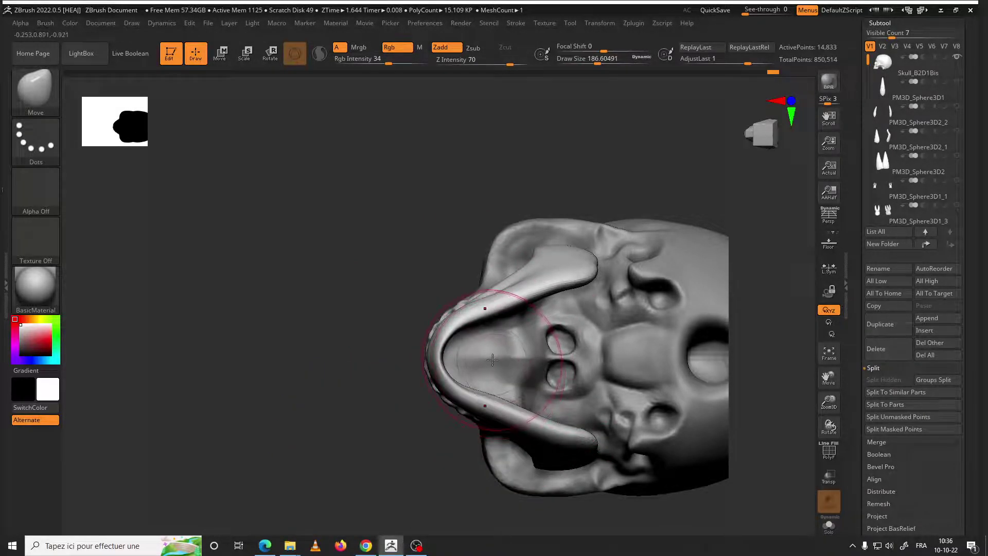
pyautogui.moveTo(510, 295); pyautogui.dragTo(513, 291)
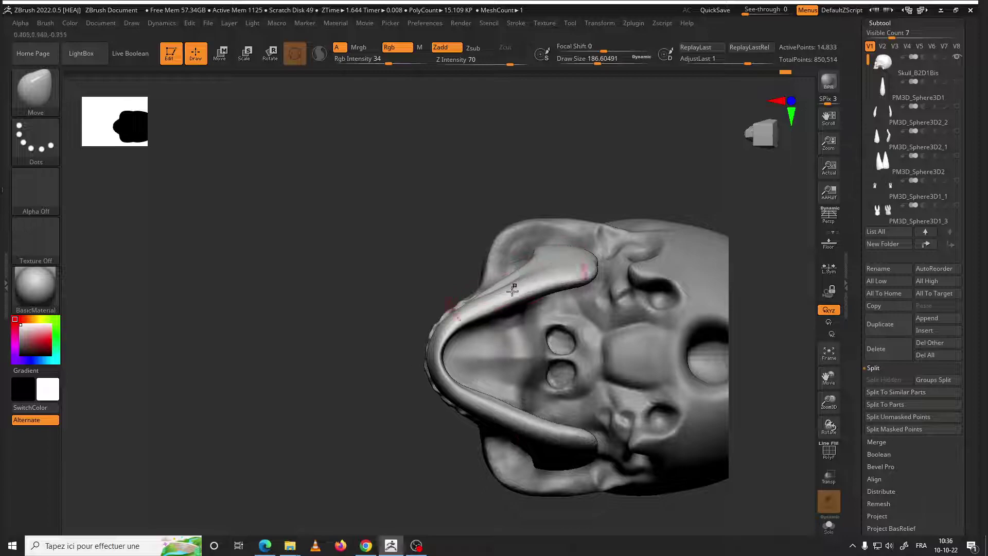
pyautogui.moveTo(501, 401); pyautogui.dragTo(495, 404)
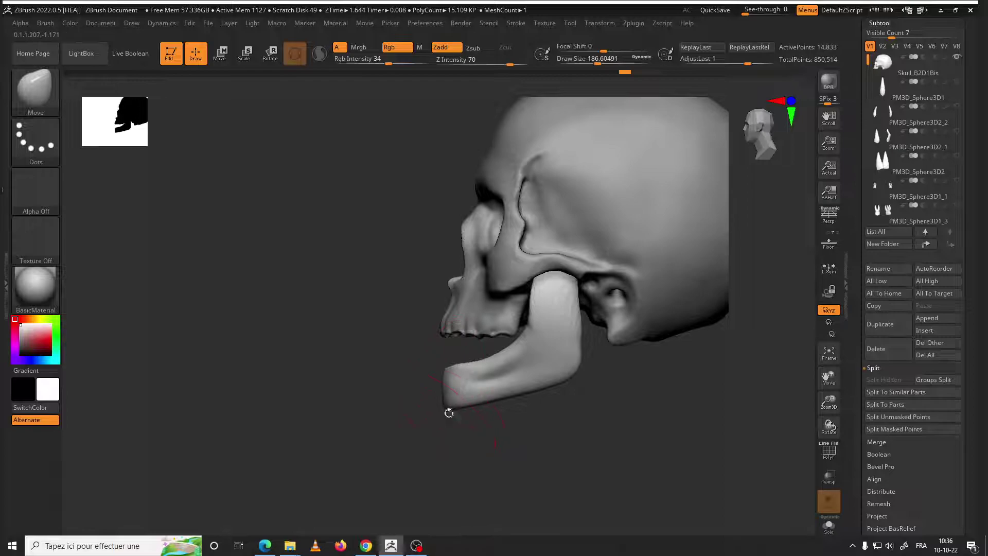
# Enlarge the brush and orbit the skull from front, below and left side to check the jaw
pyautogui.moveTo(448, 413); pyautogui.dragTo(455, 407)
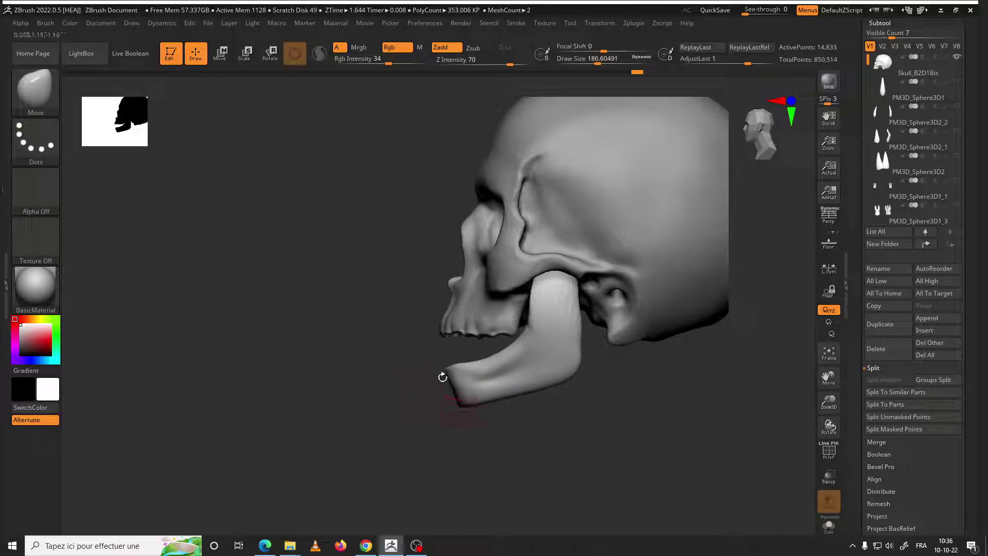
pyautogui.moveTo(451, 385); pyautogui.dragTo(518, 369)
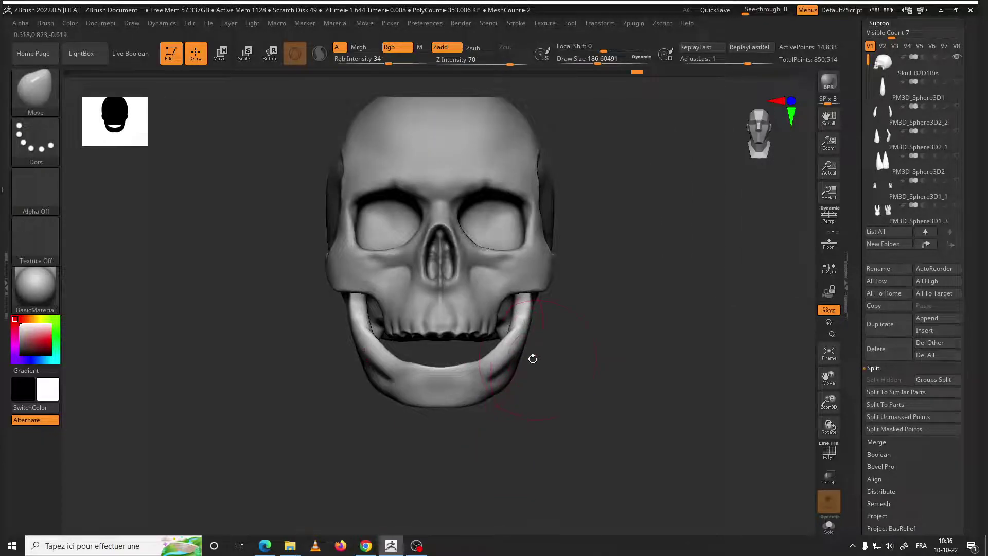
pyautogui.press('space')
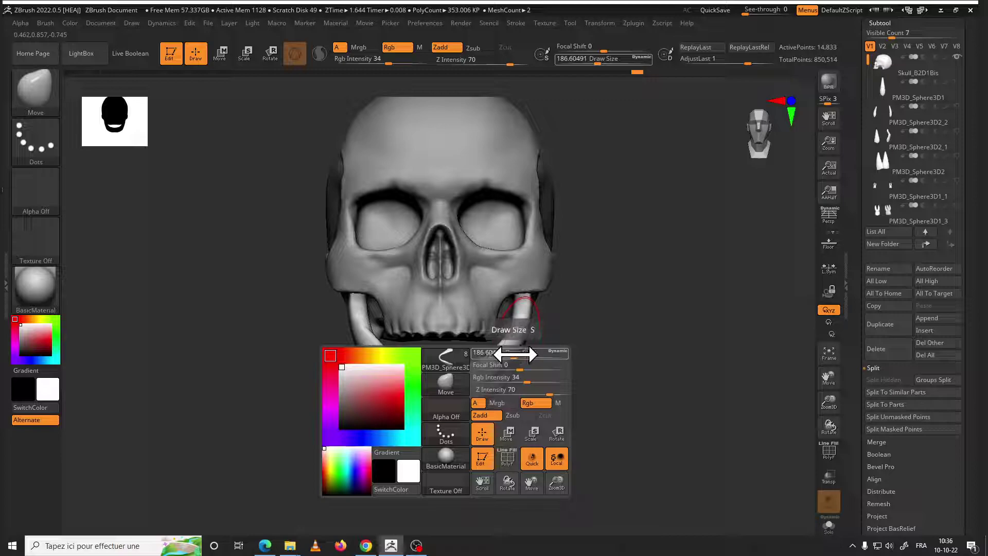
pyautogui.moveTo(507, 353); pyautogui.dragTo(516, 355)
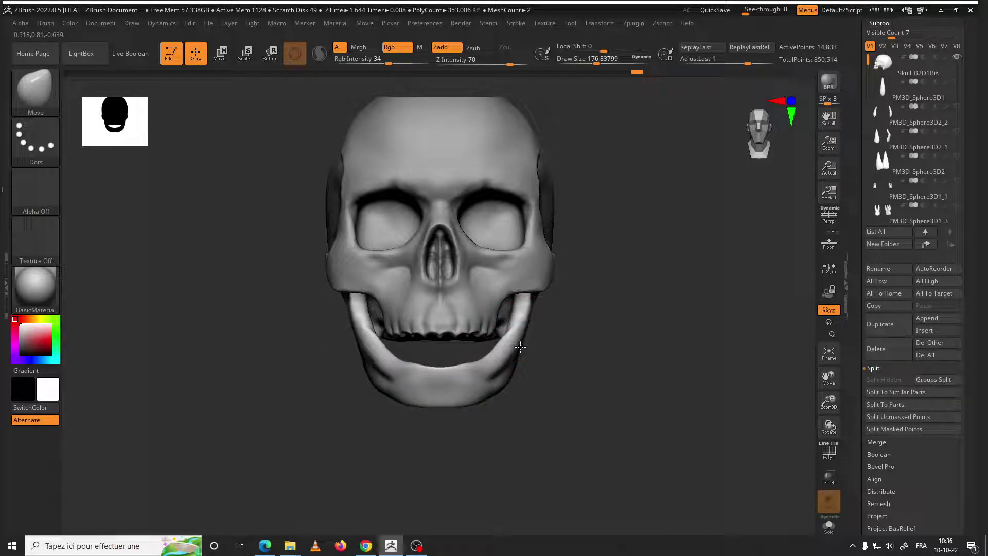
pyautogui.moveTo(506, 370); pyautogui.dragTo(485, 364, button='right')
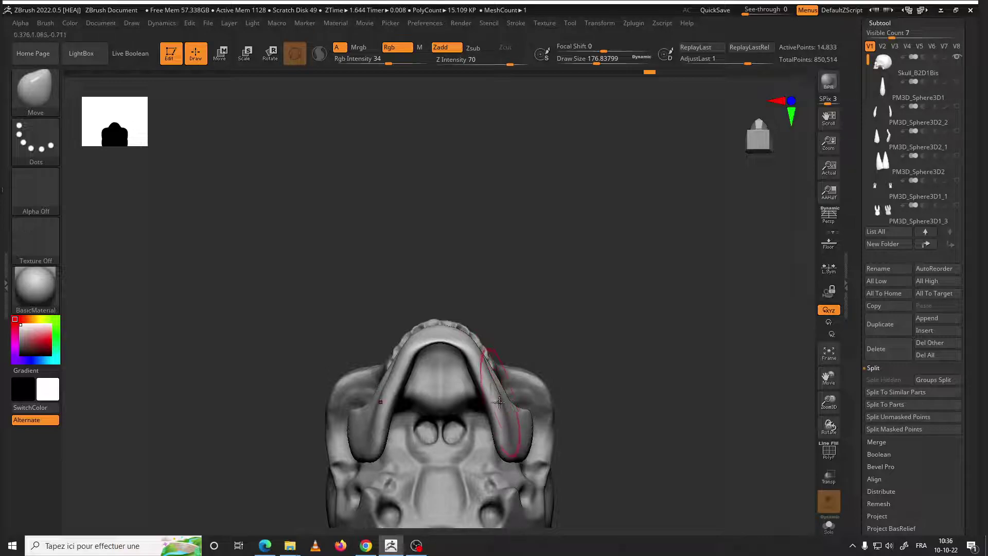
pyautogui.moveTo(499, 401); pyautogui.dragTo(537, 327, button='right')
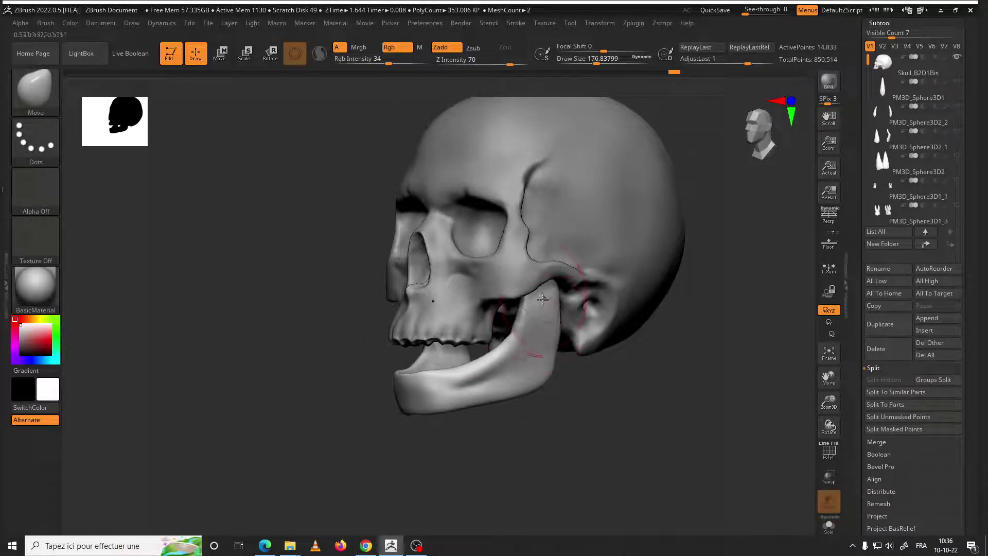
pyautogui.moveTo(579, 362); pyautogui.dragTo(550, 320, button='right')
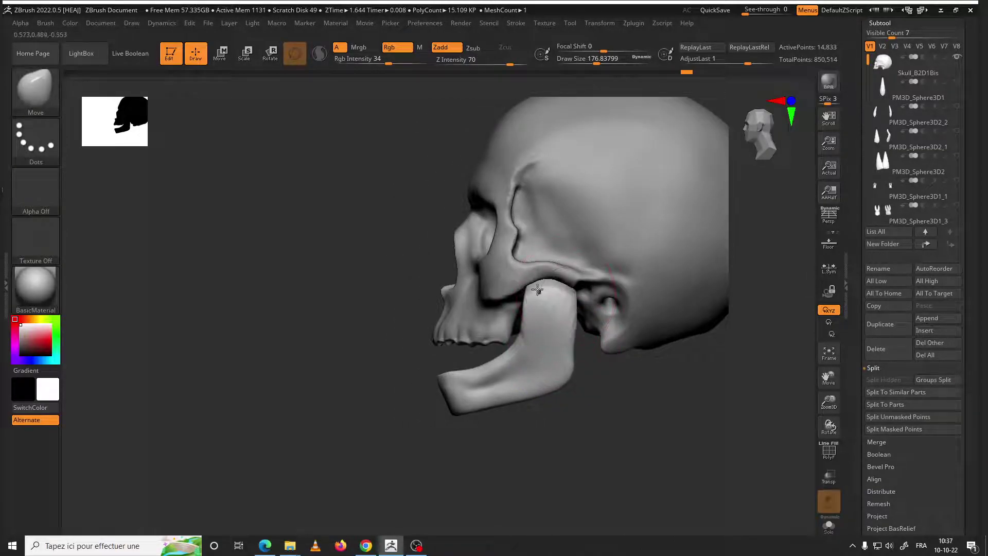
# Resize the brush between about 136 and 245 and lift the jaw's upper end to the joint
pyautogui.rightClick(562, 346)
pyautogui.moveTo(566, 357); pyautogui.dragTo(562, 357)
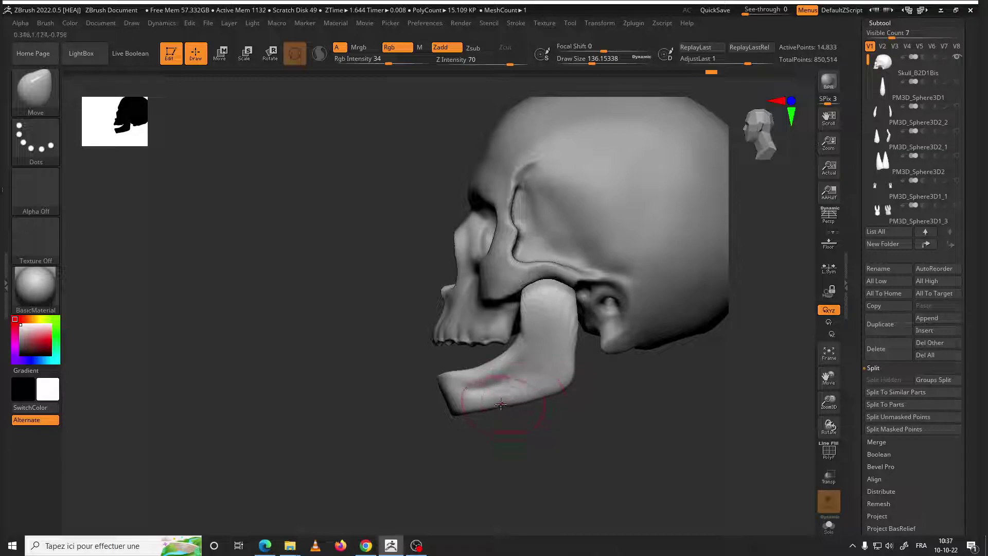
pyautogui.rightClick(530, 368)
pyautogui.moveTo(535, 368); pyautogui.dragTo(561, 369)
pyautogui.moveTo(570, 284); pyautogui.dragTo(573, 295)
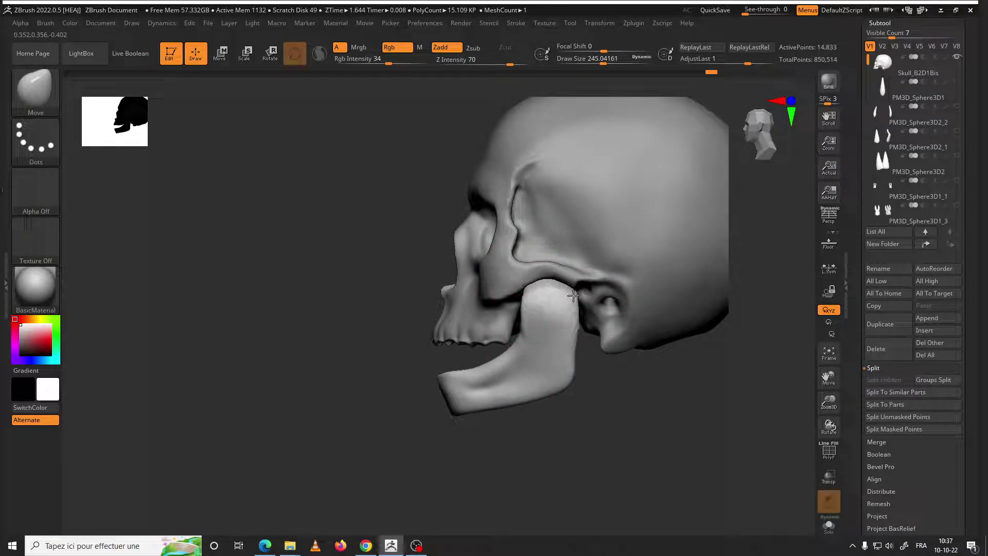
pyautogui.rightClick(518, 346)
pyautogui.moveTo(520, 348); pyautogui.dragTo(512, 349)
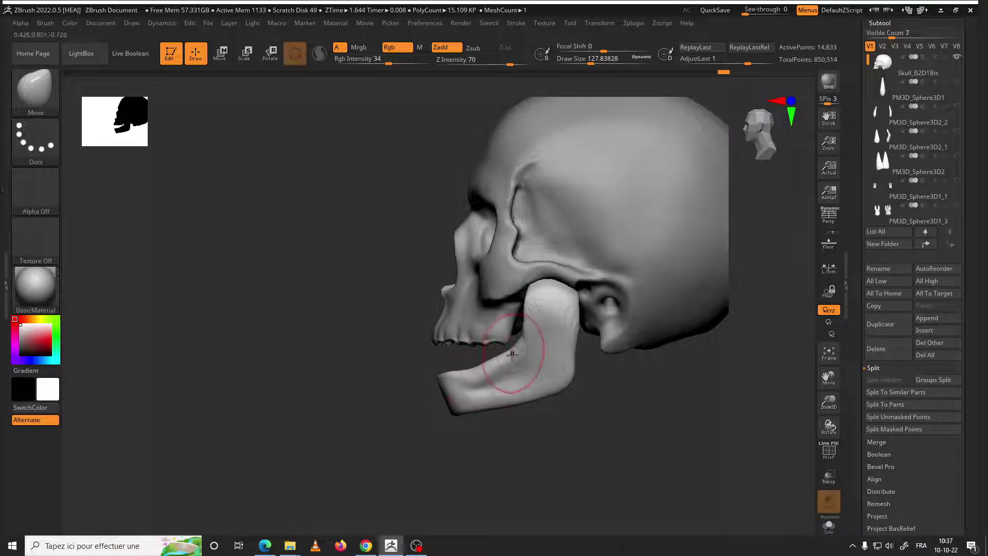
# Shrink the brush to about 71 and orbit to a three-quarter view of the jaw
pyautogui.moveTo(513, 354)
pyautogui.mouseDown(button='right')
pyautogui.moveTo(509, 344)
pyautogui.moveTo(491, 379)
pyautogui.moveTo(510, 380)
pyautogui.moveTo(535, 354)
pyautogui.moveTo(578, 448)
pyautogui.moveTo(502, 412)
pyautogui.mouseUp(button='right')
pyautogui.press('space')
pyautogui.moveTo(486, 364); pyautogui.dragTo(460, 368)
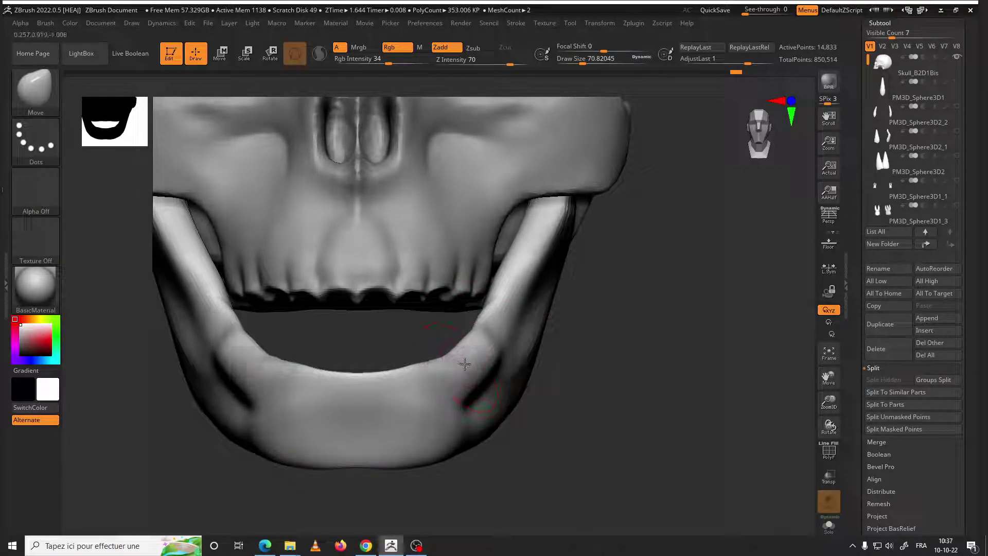
pyautogui.moveTo(468, 352); pyautogui.dragTo(618, 297, button='right')
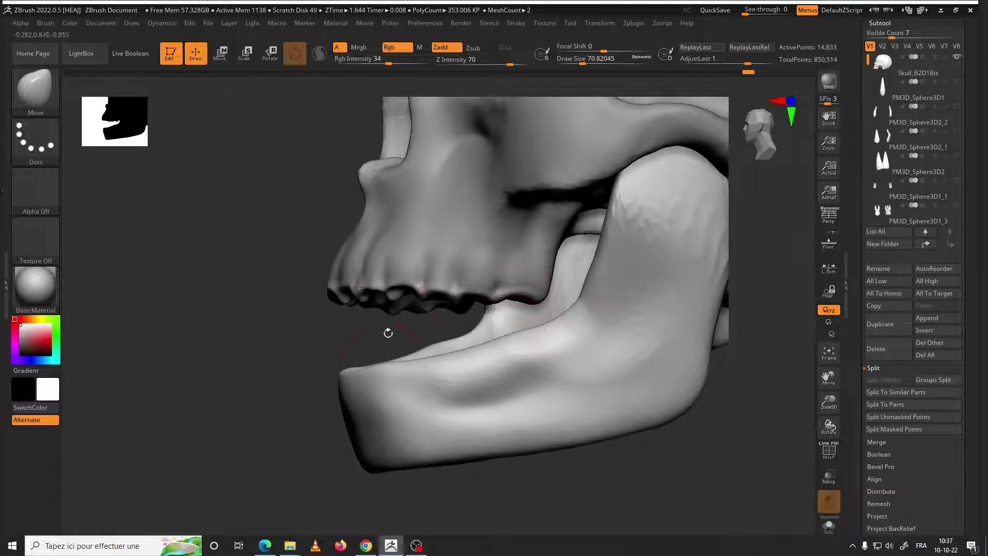
pyautogui.moveTo(388, 331)
pyautogui.mouseDown(button='right')
pyautogui.moveTo(626, 485)
pyautogui.moveTo(746, 370)
pyautogui.mouseUp(button='right')
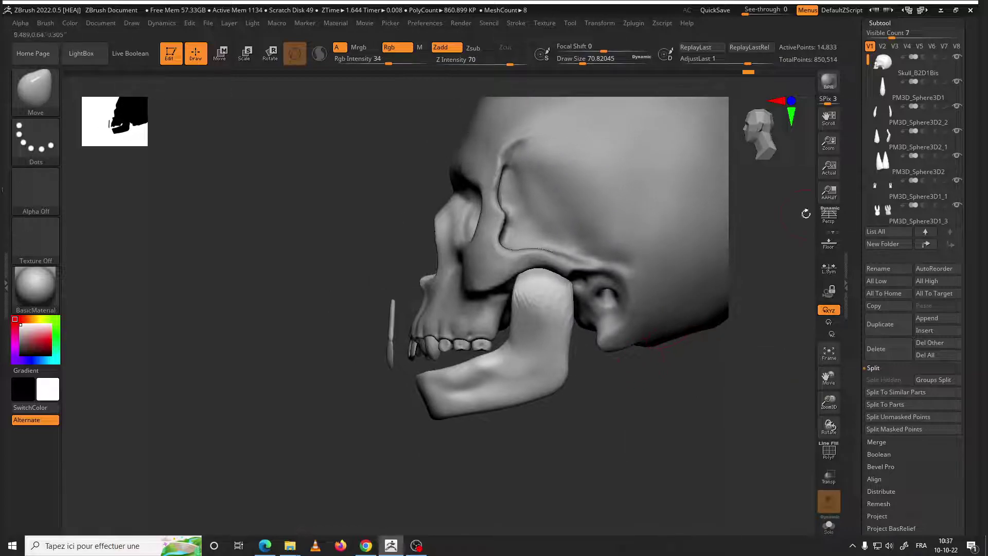
# Show all subtools, select the jaw PM3D_Sphere3D1_2, and set Focal Shift to -14
pyautogui.click(893, 90)
pyautogui.keyDown('alt'); pyautogui.click(392, 337); pyautogui.keyUp('alt')
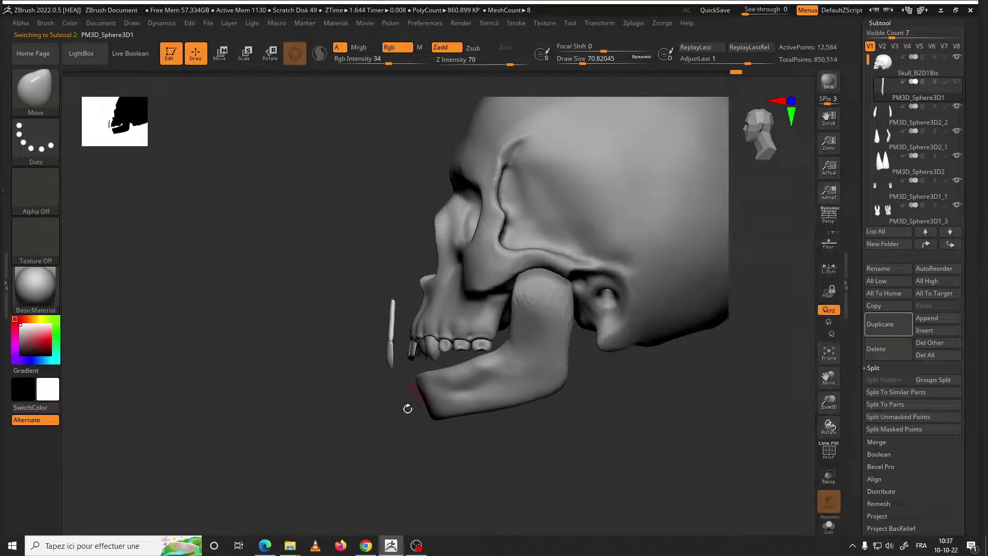
pyautogui.keyDown('alt'); pyautogui.click(475, 386); pyautogui.keyUp('alt')
pyautogui.press('space')
pyautogui.moveTo(503, 384); pyautogui.dragTo(495, 381)
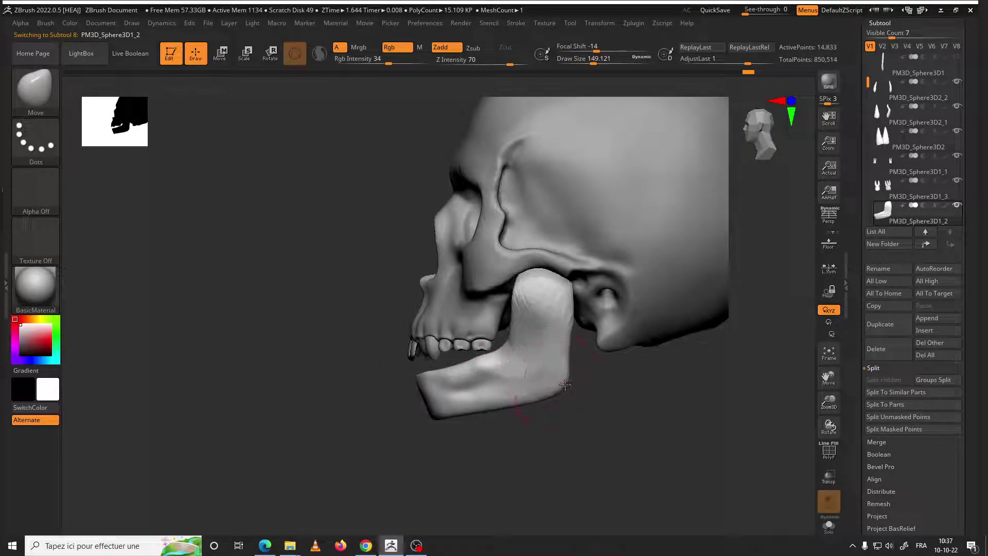
# Set Rgb Intensity 16, Z Intensity 45 and brush size about 207, undoing a trial pull
pyautogui.press('space')
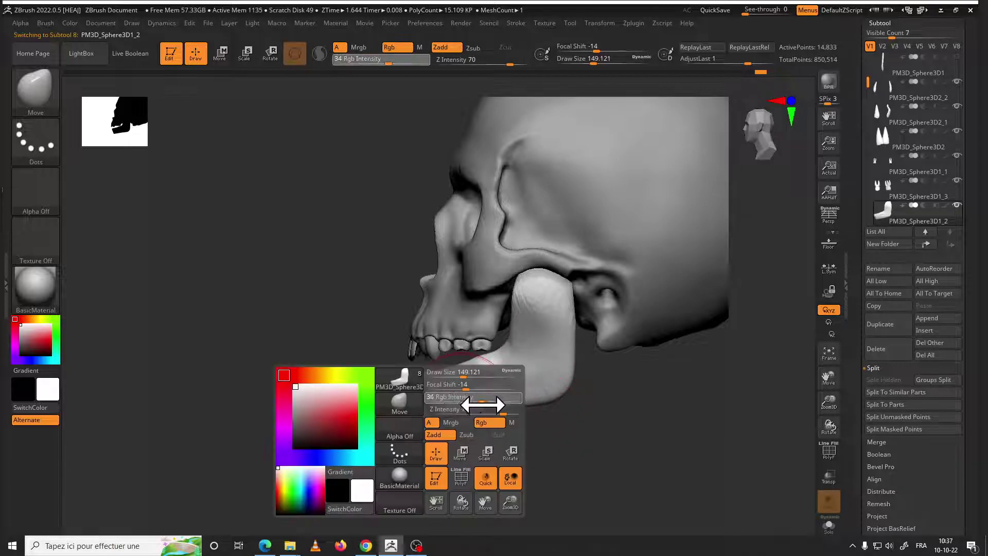
pyautogui.moveTo(482, 405)
pyautogui.mouseDown()
pyautogui.moveTo(463, 399)
pyautogui.moveTo(487, 374)
pyautogui.moveTo(508, 375)
pyautogui.mouseUp()
pyautogui.moveTo(427, 398)
pyautogui.mouseDown()
pyautogui.moveTo(432, 431)
pyautogui.moveTo(447, 429)
pyautogui.mouseUp()
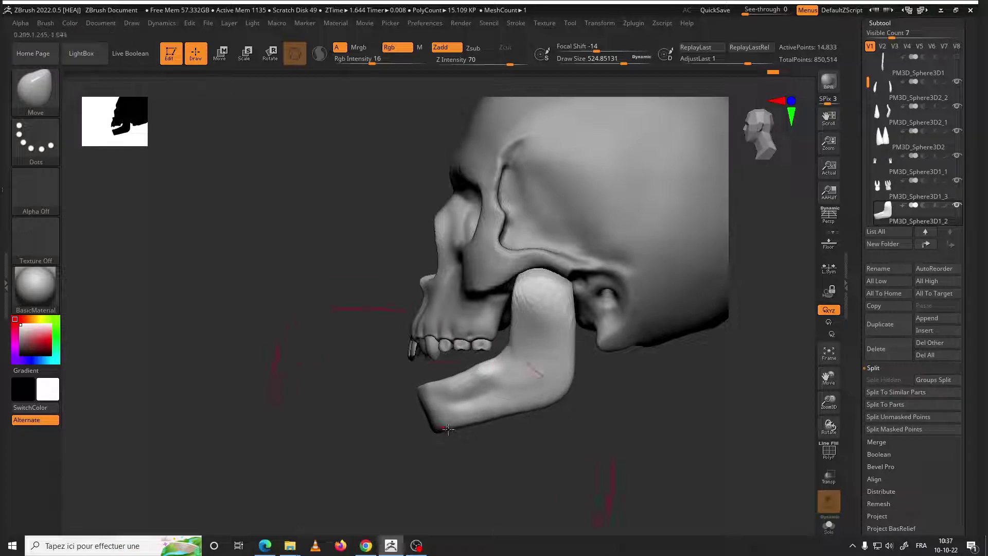
pyautogui.hotkey('ctrl', 'z')
pyautogui.press('space')
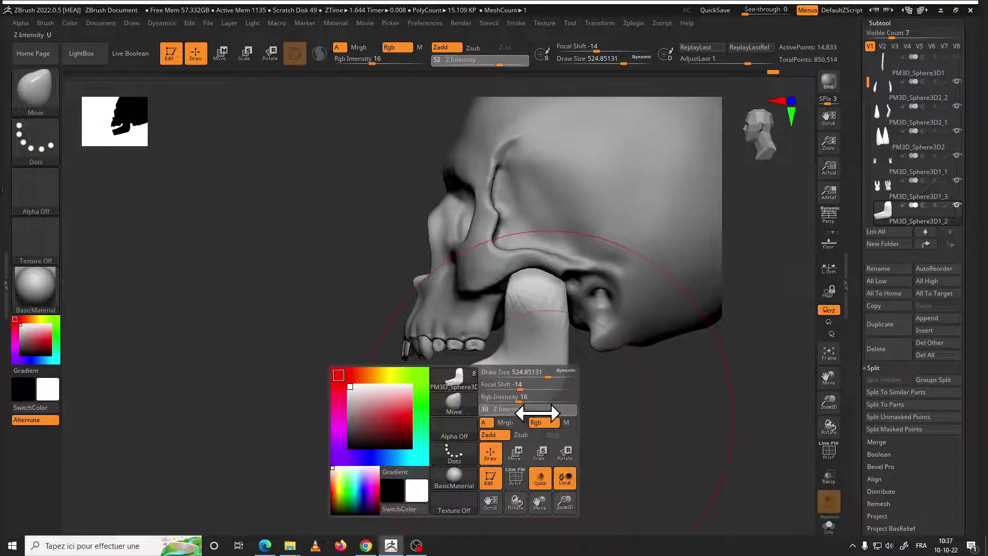
pyautogui.moveTo(561, 409); pyautogui.dragTo(542, 409)
pyautogui.moveTo(547, 375); pyautogui.dragTo(522, 375)
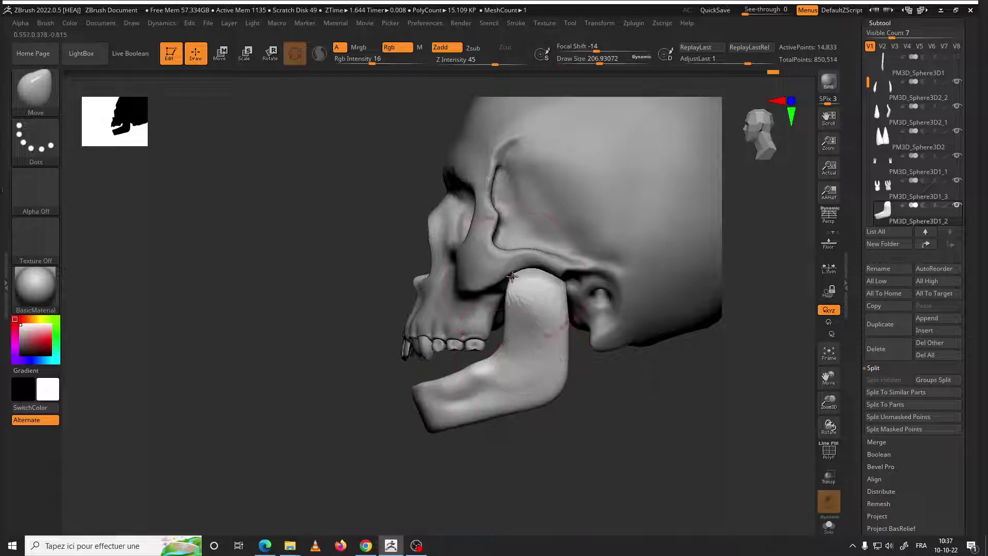
pyautogui.moveTo(607, 370)
pyautogui.keyDown('shift'); pyautogui.mouseDown()
pyautogui.moveTo(633, 393)
pyautogui.moveTo(553, 335)
pyautogui.mouseUp(); pyautogui.keyUp('shift')
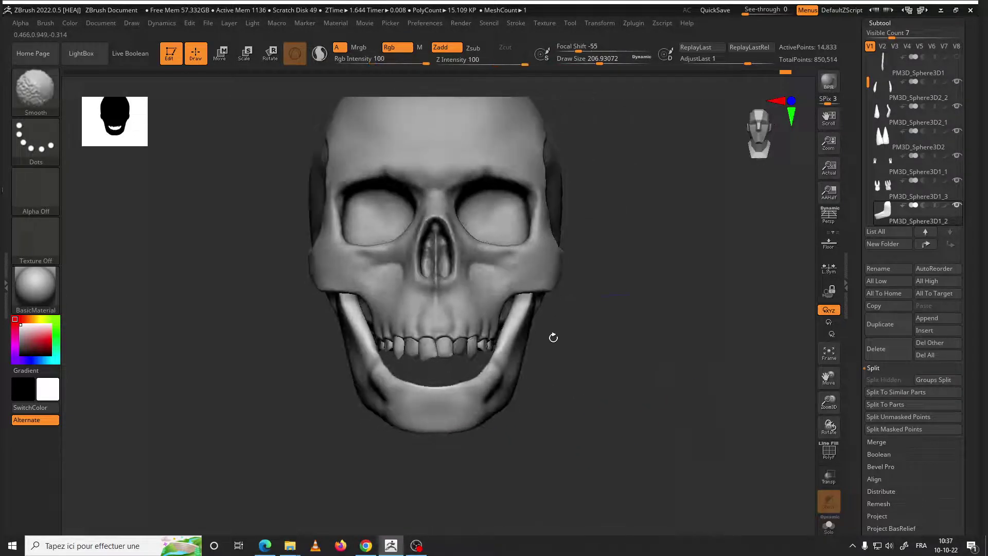
# Orbit under and around the skull to inspect the jaw, toggling Solo between the jaw and all subtools
pyautogui.moveTo(560, 405)
pyautogui.mouseDown()
pyautogui.moveTo(569, 468)
pyautogui.moveTo(502, 458)
pyautogui.mouseUp()
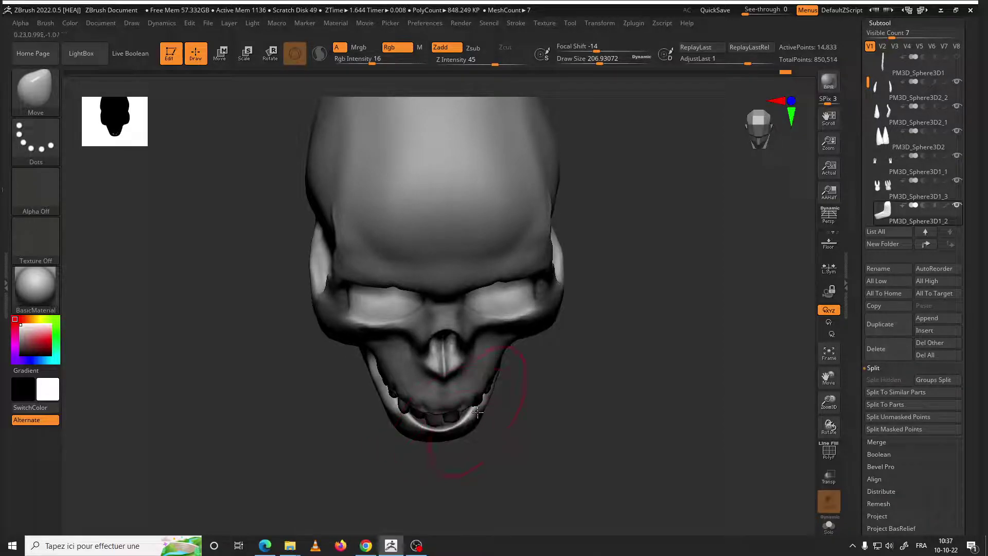
pyautogui.moveTo(478, 411); pyautogui.dragTo(541, 228)
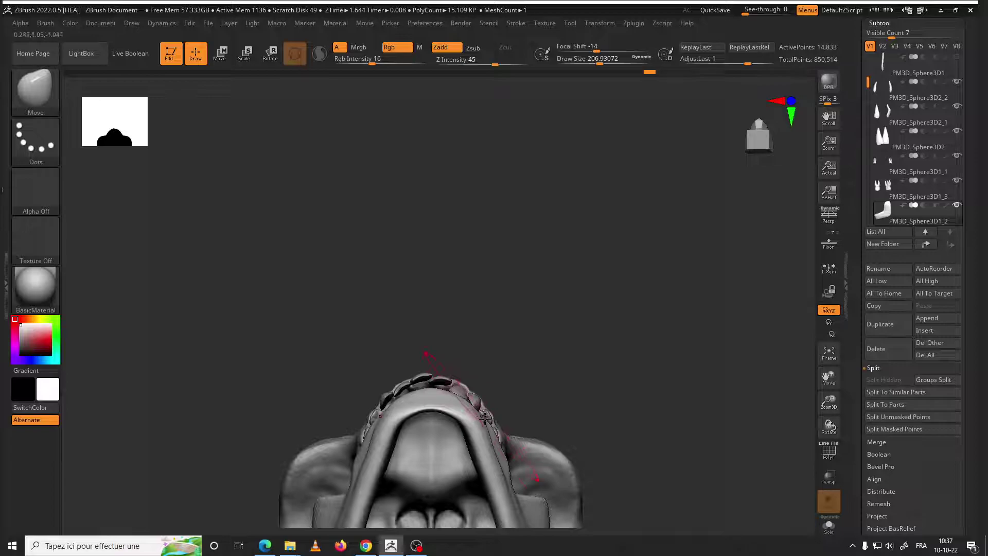
pyautogui.press('space')
pyautogui.moveTo(541, 282); pyautogui.dragTo(554, 213)
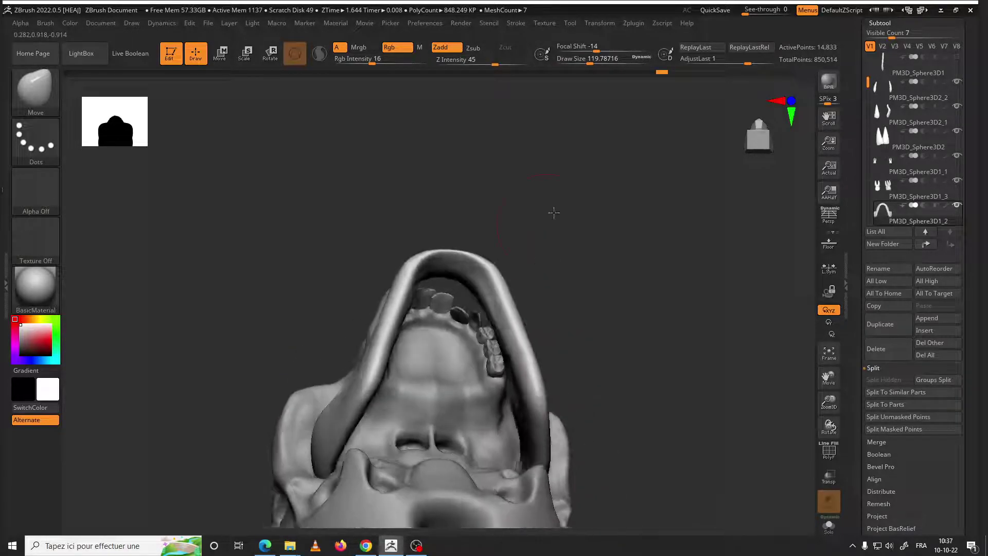
pyautogui.hotkey('alt', 's')
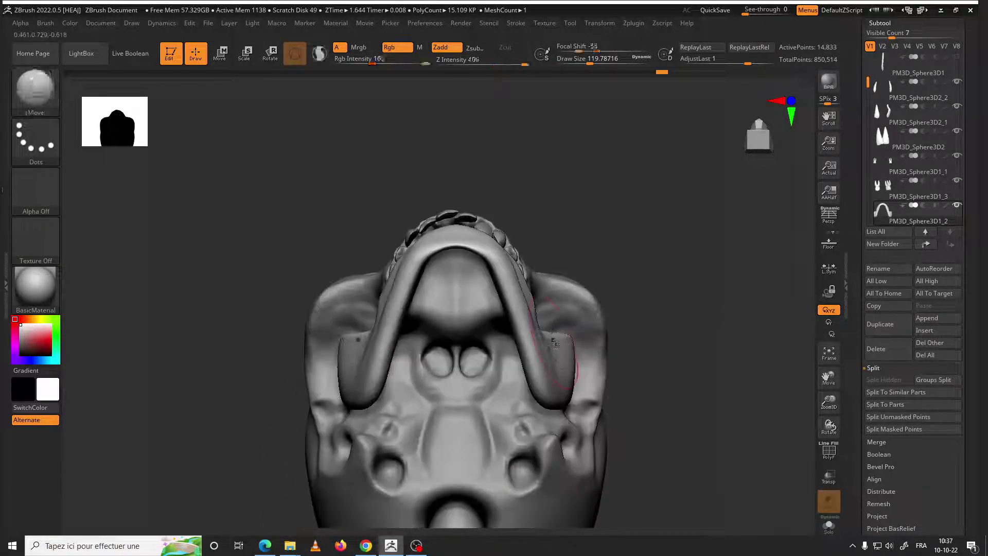
pyautogui.moveTo(528, 296); pyautogui.dragTo(536, 292, button='right')
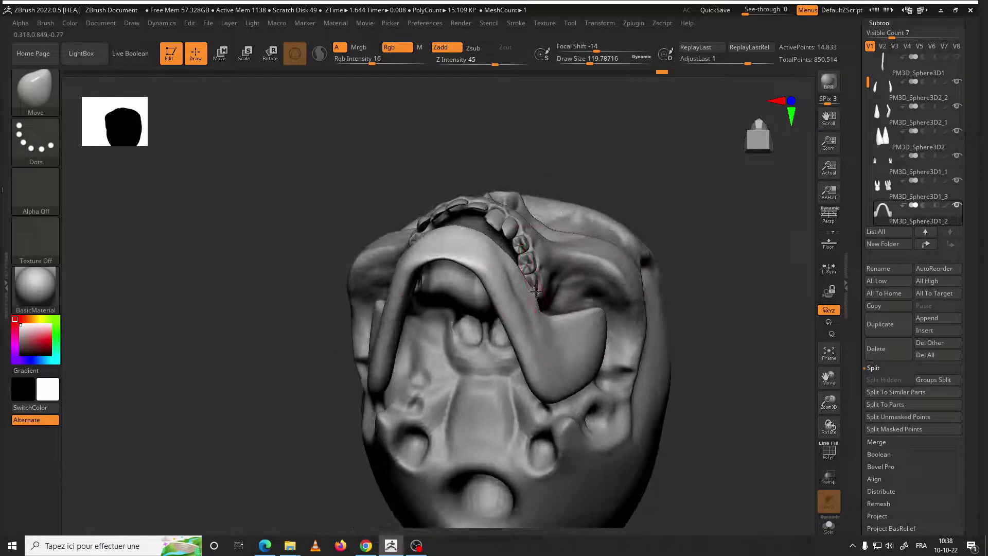
pyautogui.moveTo(599, 183); pyautogui.dragTo(554, 272)
pyautogui.hotkey('alt', 's')
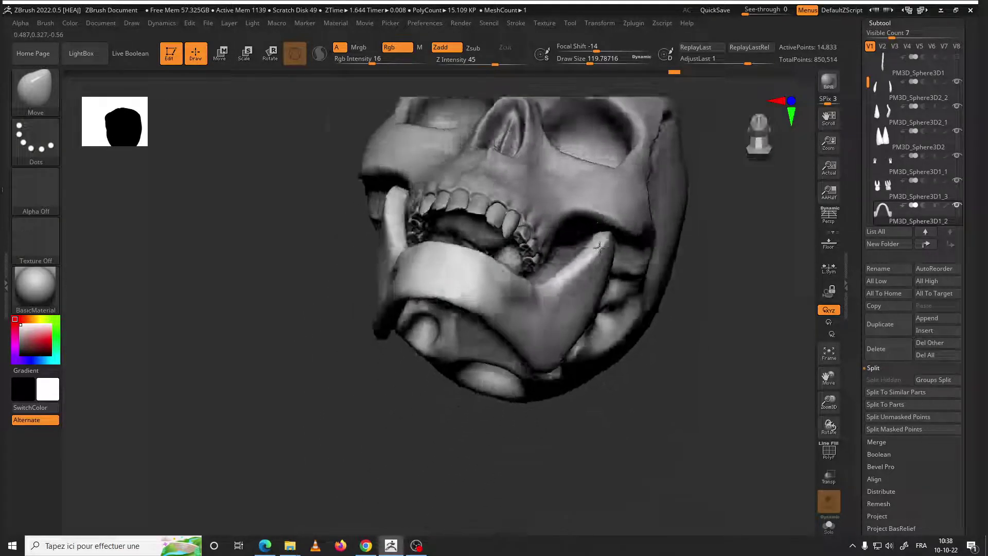
pyautogui.keyDown('shift'); pyautogui.moveTo(553, 271); pyautogui.dragTo(560, 270, button='right'); pyautogui.keyUp('shift')
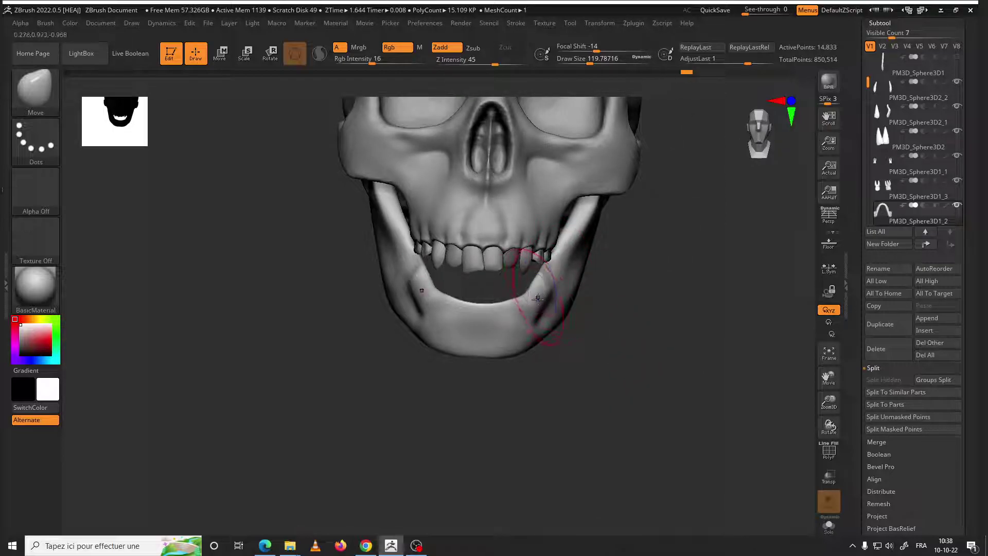
# Smooth the jaw from the side, shrink the brush to about 104.5, and frame the jaw alone
pyautogui.press('shift')
pyautogui.moveTo(552, 266)
pyautogui.mouseDown(button='right')
pyautogui.moveTo(620, 390)
pyautogui.moveTo(506, 334)
pyautogui.moveTo(607, 377)
pyautogui.moveTo(545, 389)
pyautogui.moveTo(571, 385)
pyautogui.mouseUp(button='right')
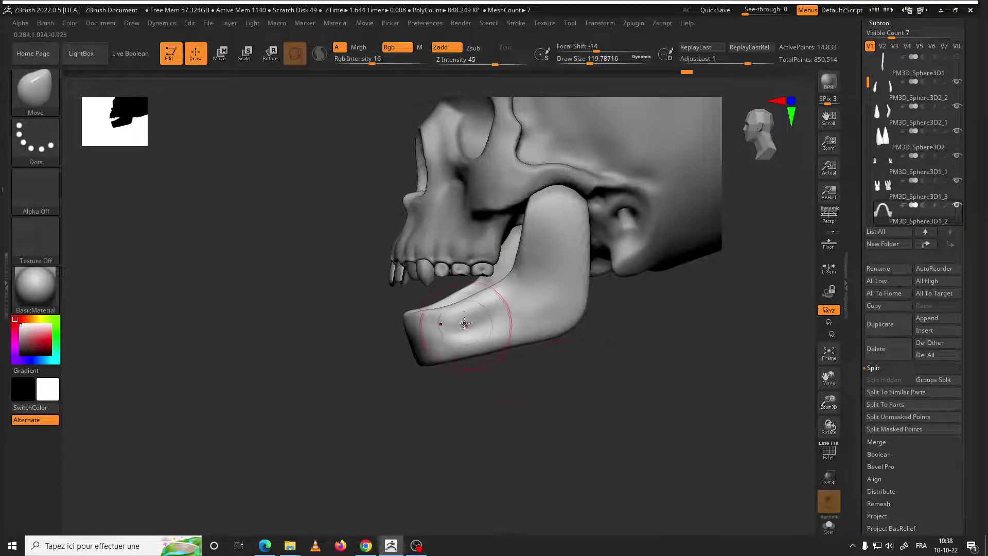
pyautogui.moveTo(461, 313)
pyautogui.keyDown('ctrl'); pyautogui.mouseDown(button='right')
pyautogui.moveTo(521, 399)
pyautogui.moveTo(494, 377)
pyautogui.moveTo(489, 315)
pyautogui.moveTo(503, 275)
pyautogui.mouseUp(button='right'); pyautogui.keyUp('ctrl')
pyautogui.moveTo(539, 308)
pyautogui.mouseDown(button='right')
pyautogui.moveTo(585, 315)
pyautogui.moveTo(547, 333)
pyautogui.mouseUp(button='right')
pyautogui.press('space')
pyautogui.moveTo(485, 264); pyautogui.dragTo(479, 264)
pyautogui.press('f')
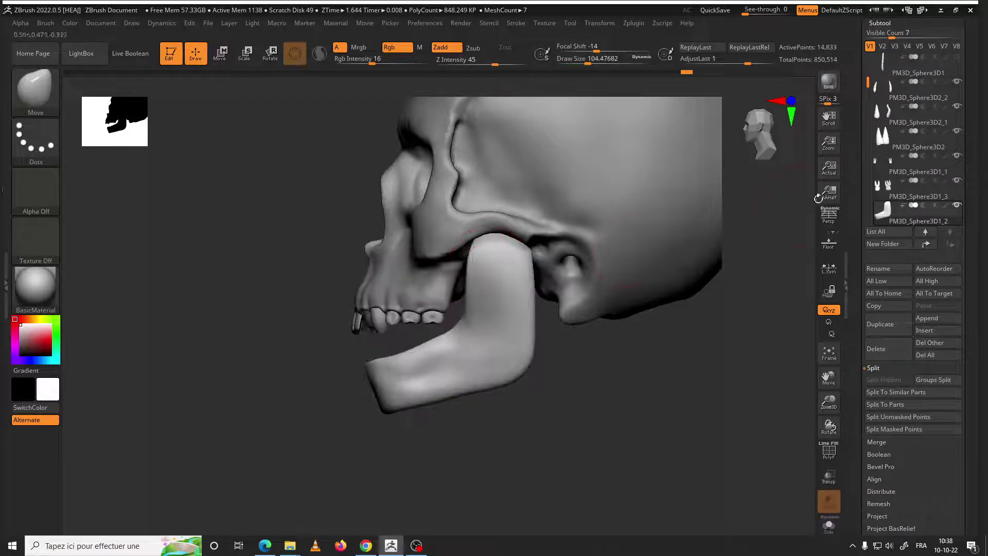
pyautogui.hotkey('shift', 'ctrl', 's')
# Smooth the jaw's upper ramus tip at brush sizes about 77 then 44, checking both upper ends
pyautogui.press('f')
pyautogui.press('f')
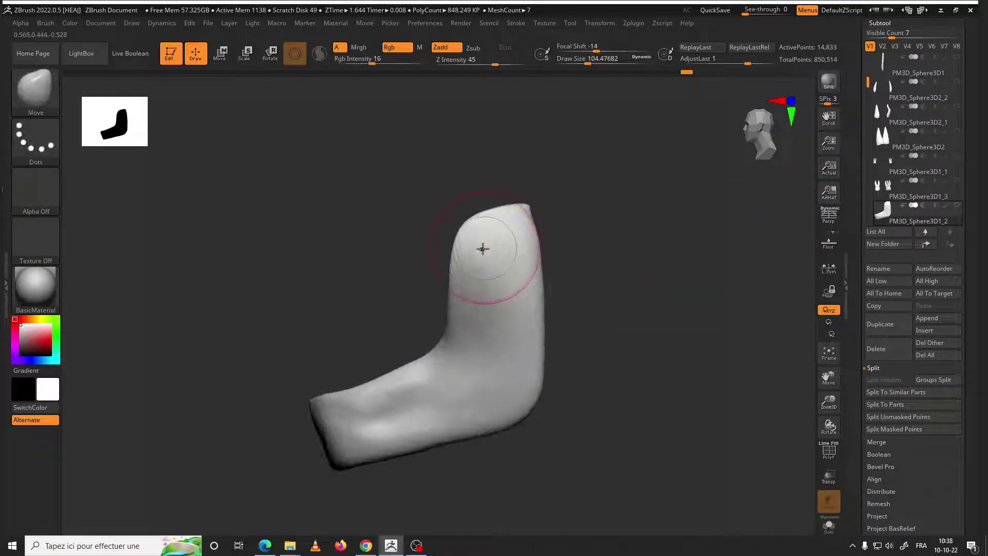
pyautogui.press('space')
pyautogui.moveTo(483, 245); pyautogui.dragTo(479, 245)
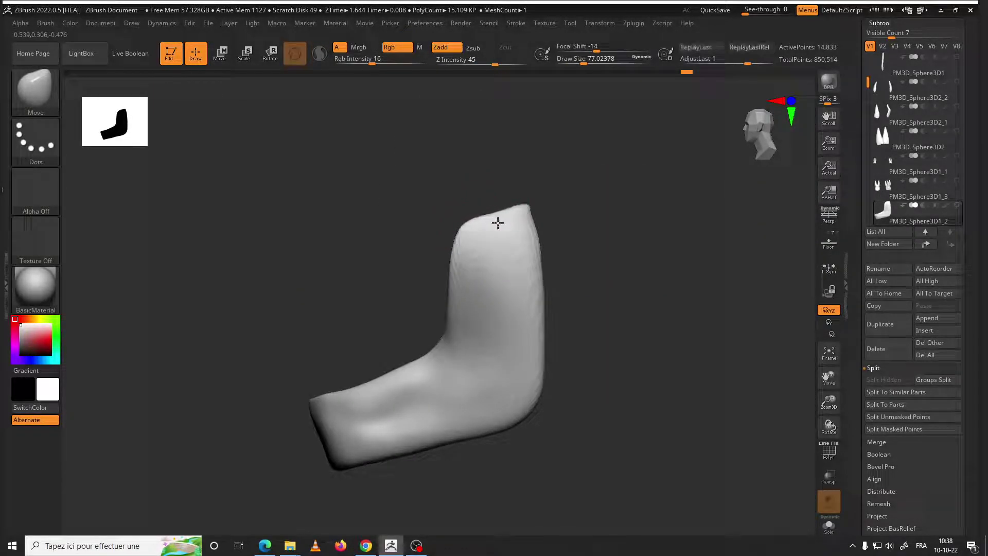
pyautogui.press('shift')
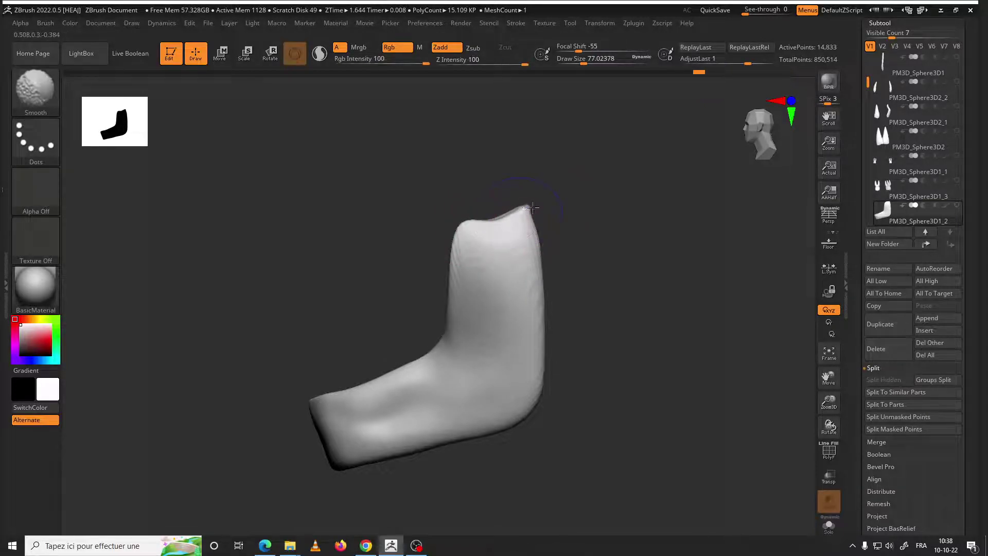
pyautogui.keyDown('shift'); pyautogui.moveTo(506, 213); pyautogui.dragTo(537, 225); pyautogui.keyUp('shift')
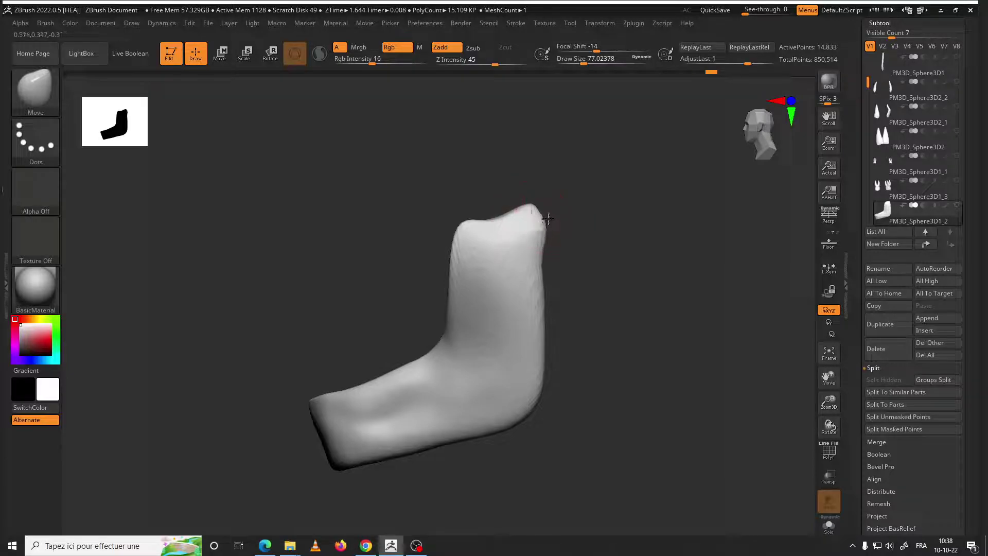
pyautogui.moveTo(556, 198)
pyautogui.mouseDown()
pyautogui.moveTo(584, 286)
pyautogui.moveTo(500, 229)
pyautogui.moveTo(571, 245)
pyautogui.moveTo(507, 227)
pyautogui.moveTo(595, 335)
pyautogui.mouseUp()
pyautogui.press('space')
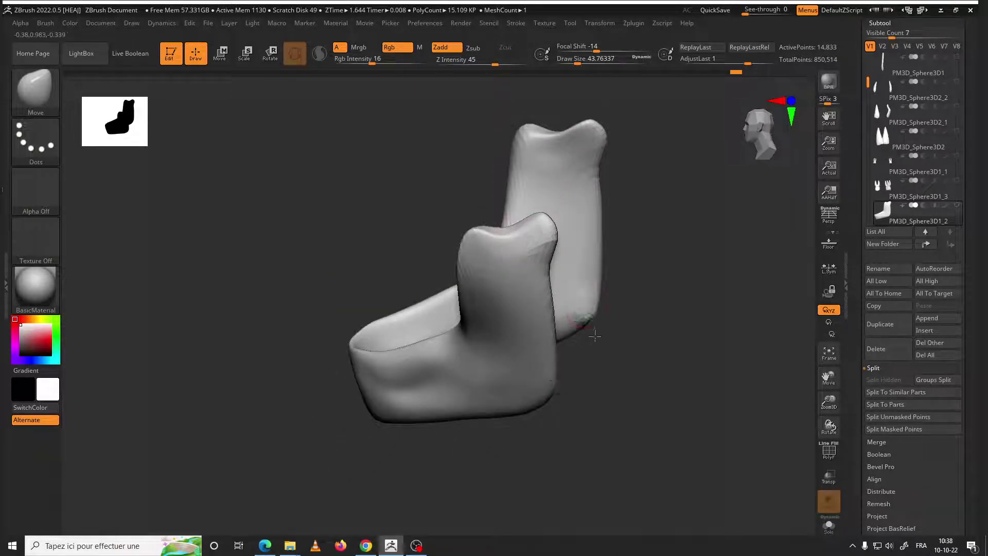
pyautogui.moveTo(640, 376)
pyautogui.mouseDown()
pyautogui.moveTo(604, 371)
pyautogui.moveTo(613, 331)
pyautogui.moveTo(628, 298)
pyautogui.moveTo(673, 304)
pyautogui.moveTo(644, 326)
pyautogui.mouseUp()
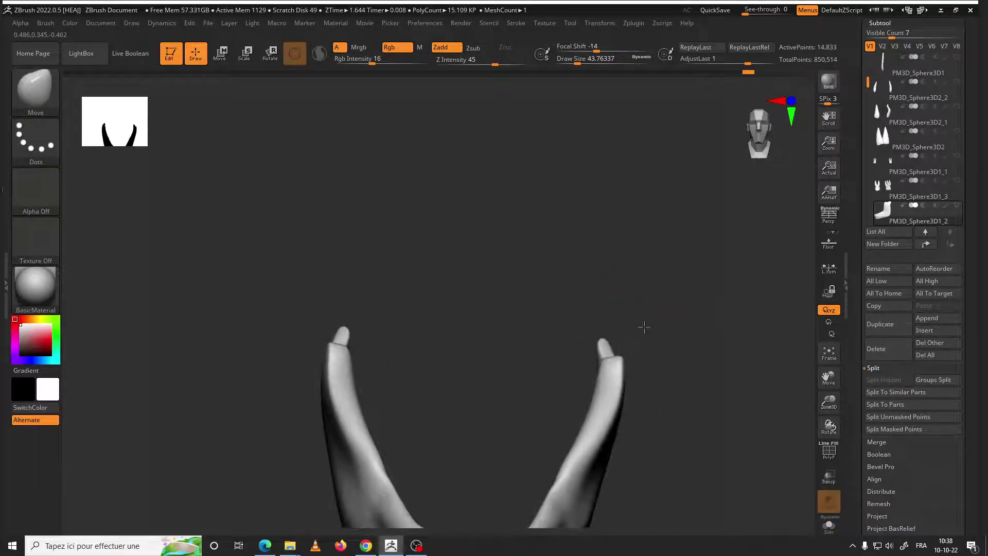
pyautogui.moveTo(633, 360)
pyautogui.mouseDown()
pyautogui.moveTo(655, 384)
pyautogui.moveTo(610, 344)
pyautogui.moveTo(618, 359)
pyautogui.moveTo(600, 331)
pyautogui.moveTo(625, 343)
pyautogui.mouseUp()
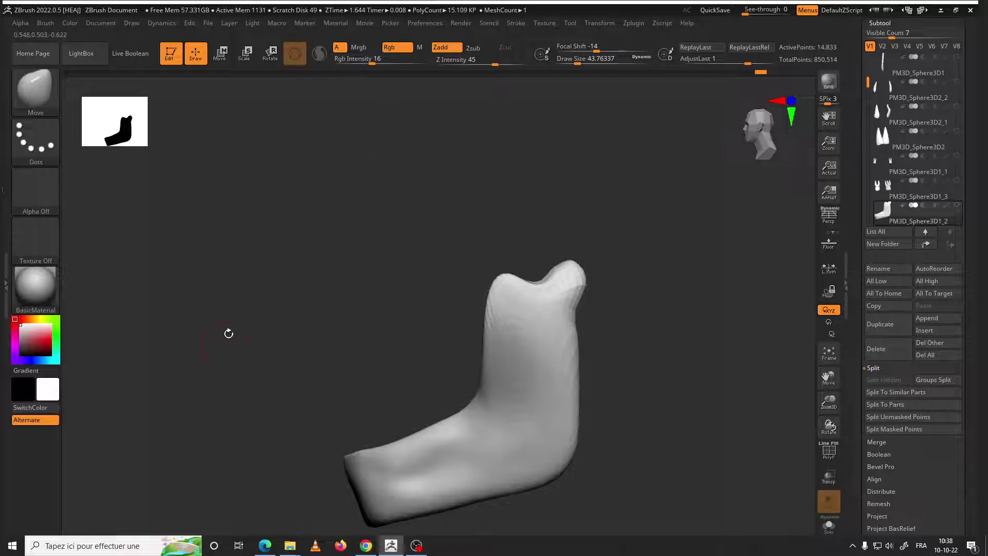
# Search Google in Chrome for the human jaw bones query, accepting the corrected spelling 'humaine'
pyautogui.click(362, 547)
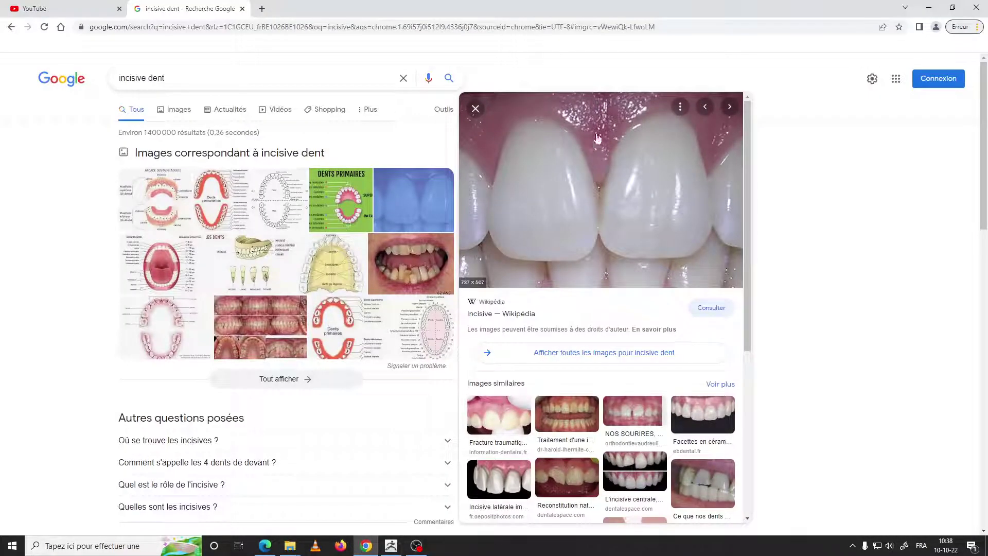
pyautogui.click(274, 73)
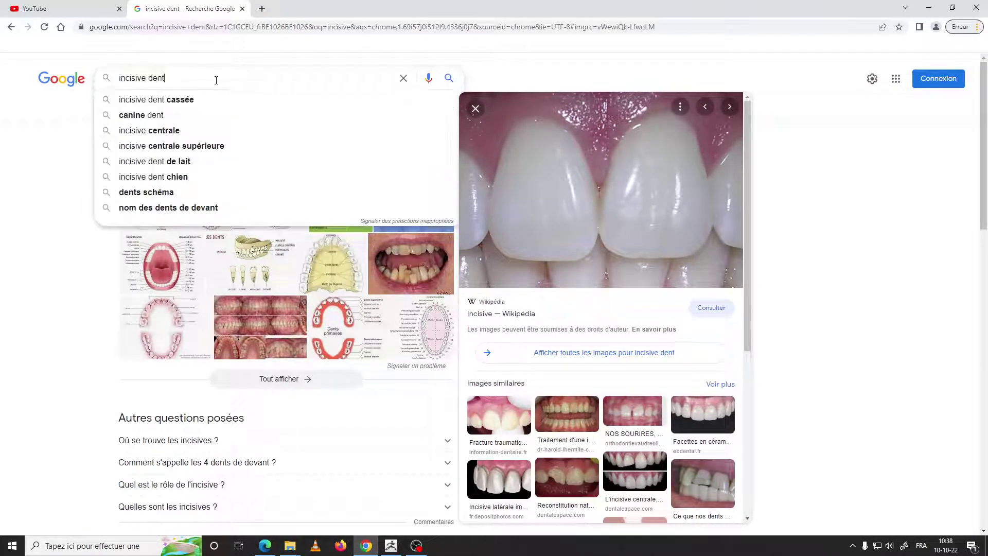
pyautogui.write('mach')
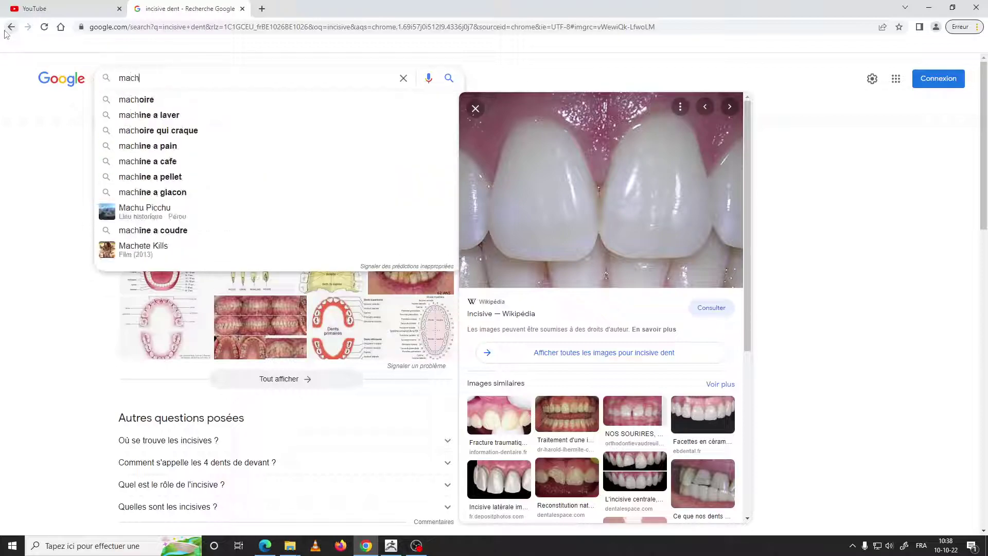
pyautogui.write('oir humauine ')
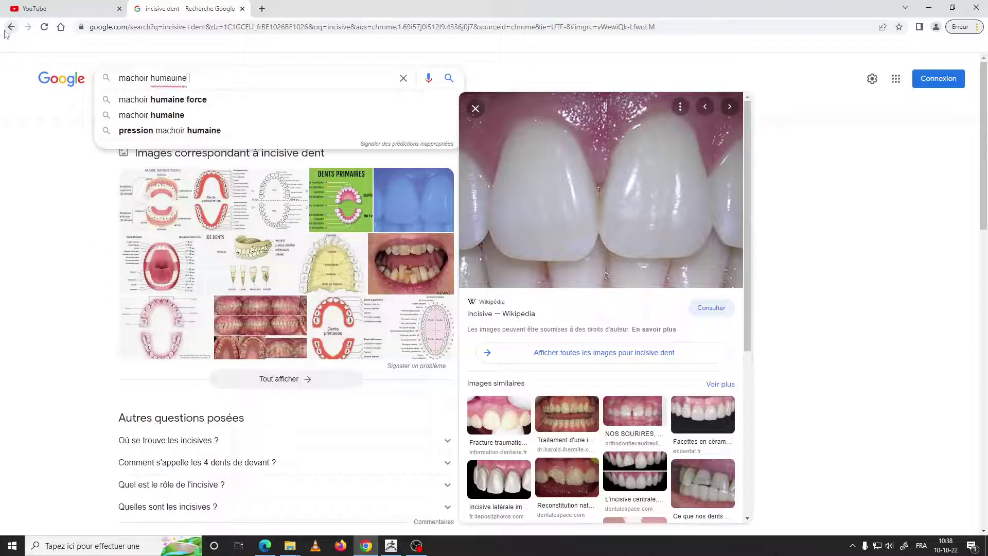
pyautogui.write('bonces')
pyautogui.press('BackSpace')
pyautogui.write('bonces')
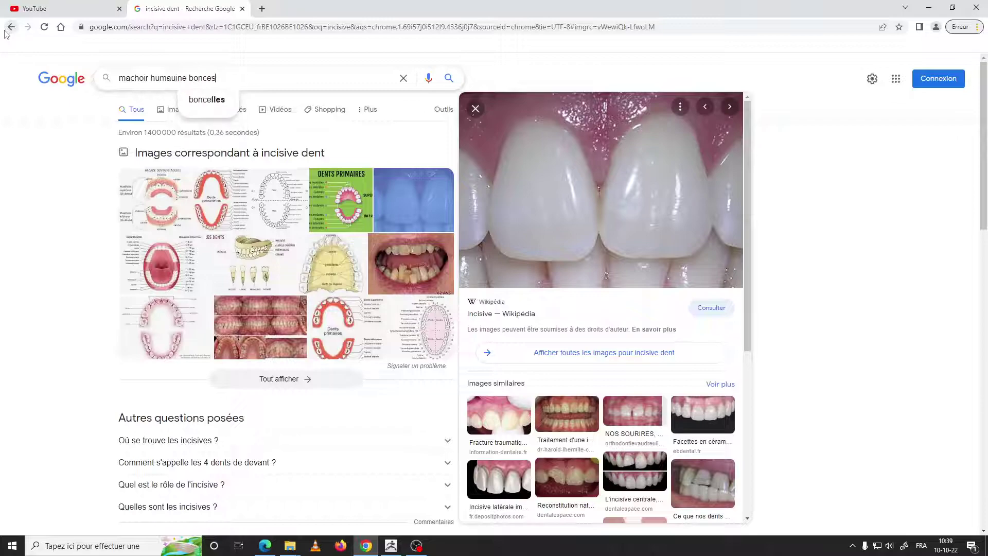
pyautogui.press('Return')
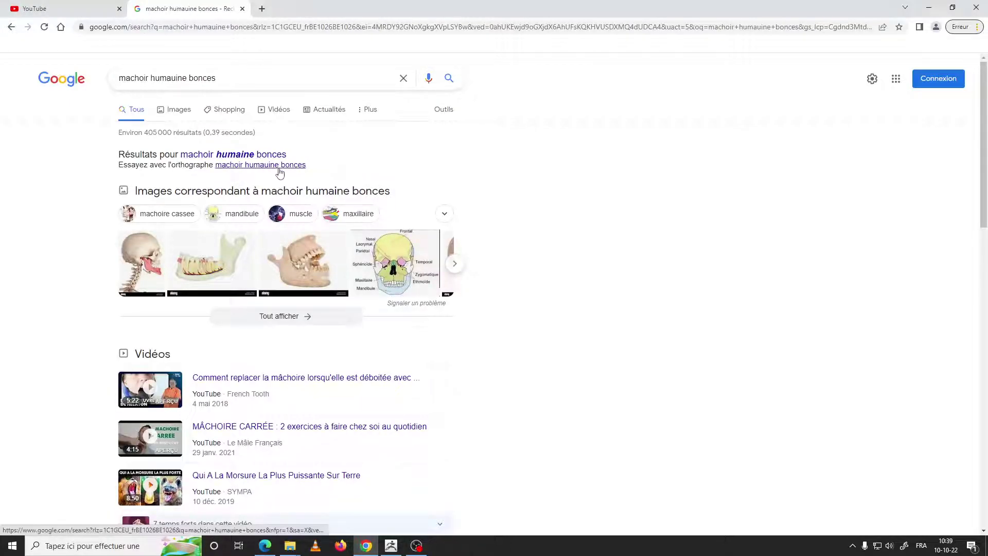
pyautogui.click(279, 166)
# Fix the misspelled last word so the search reads 'machoir humaine bones'
pyautogui.moveTo(202, 79); pyautogui.dragTo(207, 80)
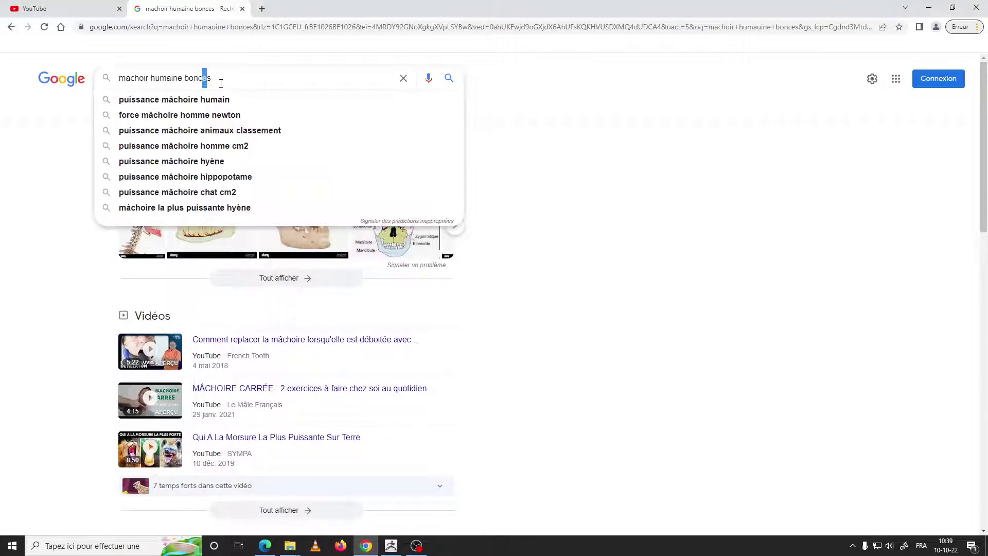
pyautogui.write('se')
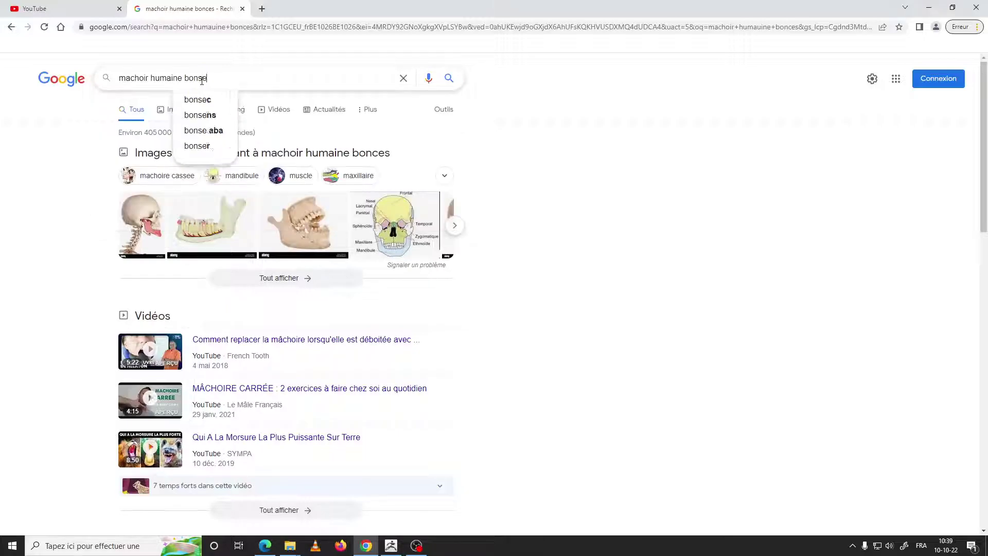
pyautogui.press('BackSpace')
pyautogui.press('BackSpace')
pyautogui.press('BackSpace')
pyautogui.press('BackSpace')
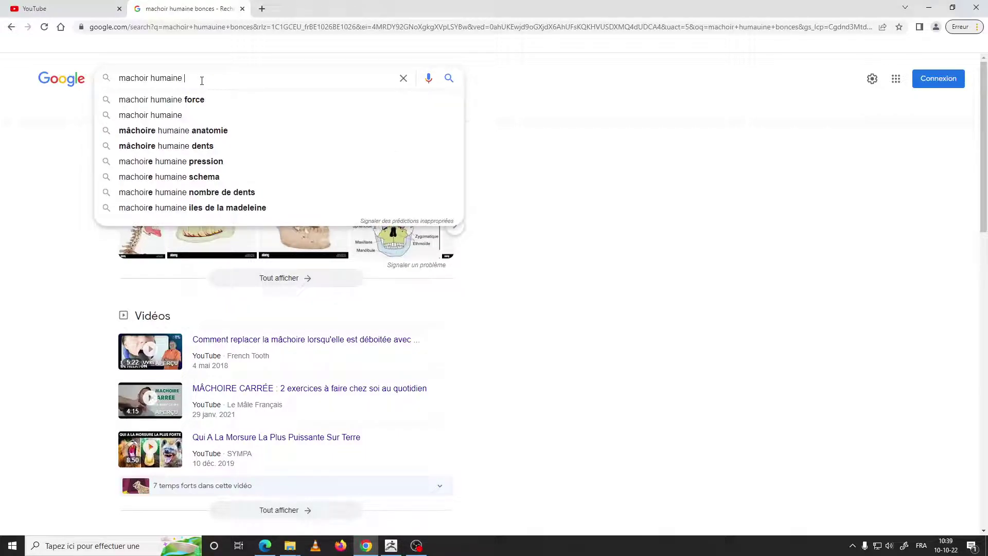
pyautogui.write('bone')
pyautogui.write('s')
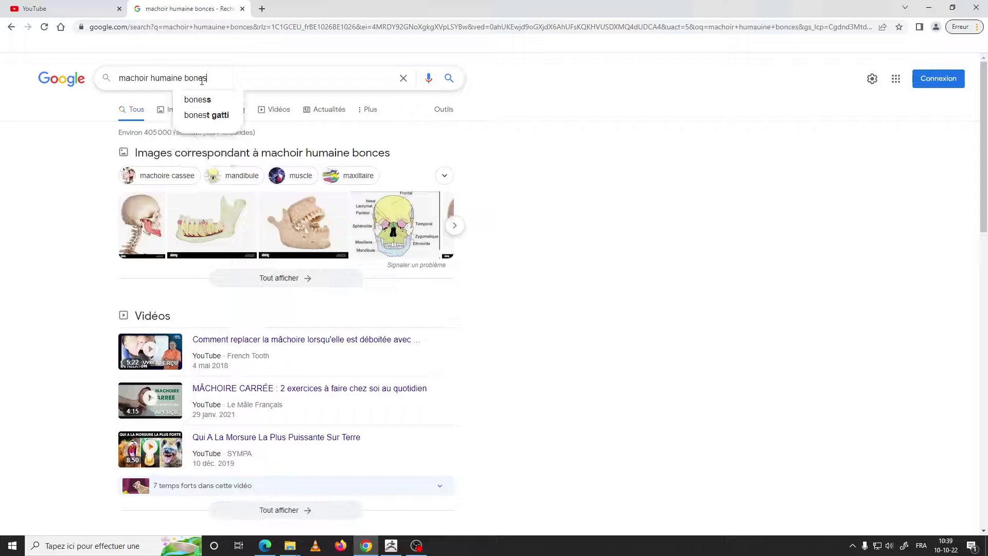
pyautogui.press('Return')
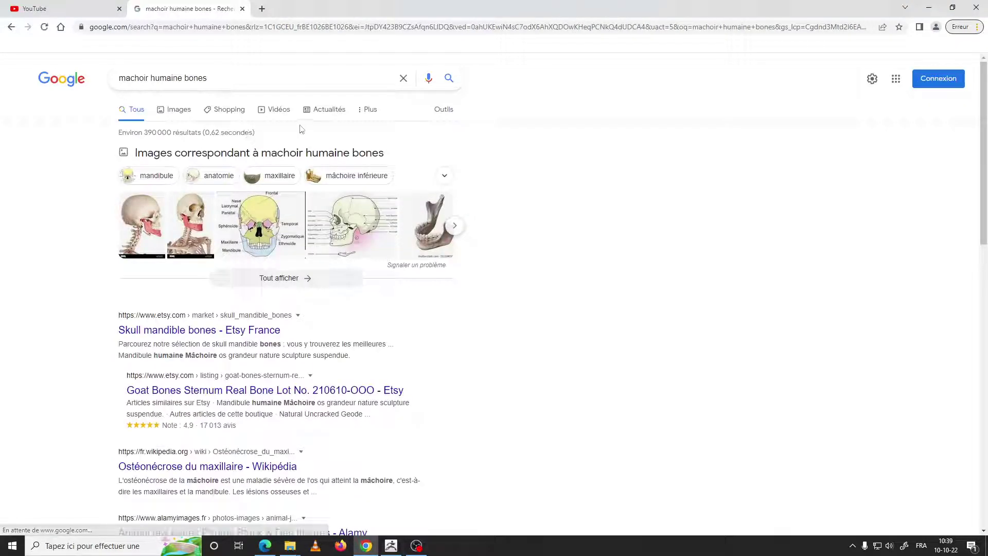
# View the image results, preview the skull with the red jawbone, and return to ZBrush
pyautogui.click(176, 109)
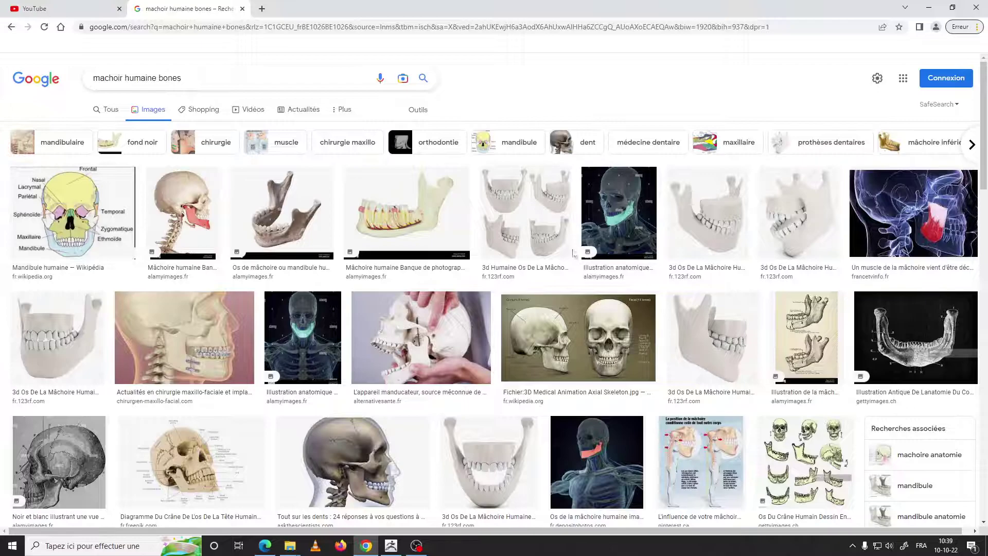
pyautogui.click(214, 239)
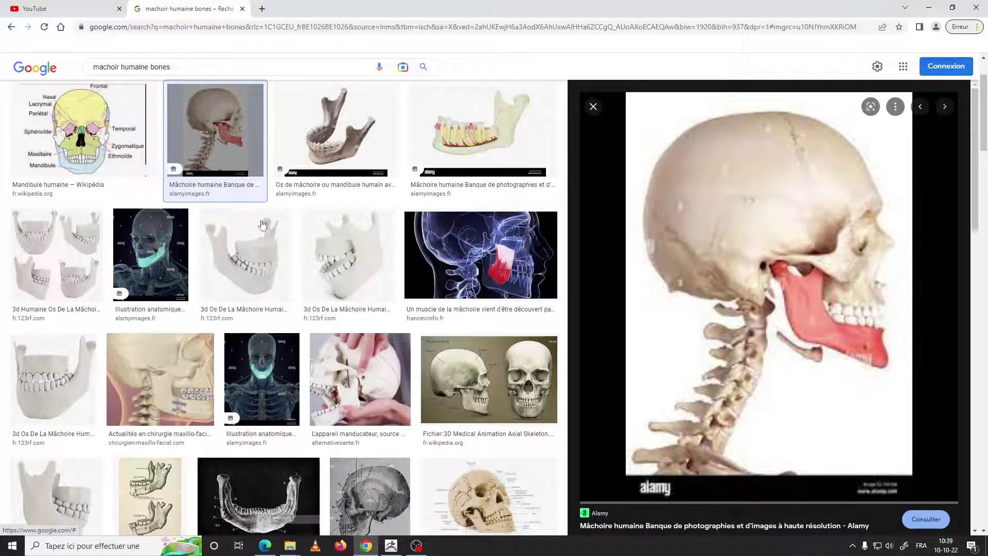
pyautogui.click(391, 546)
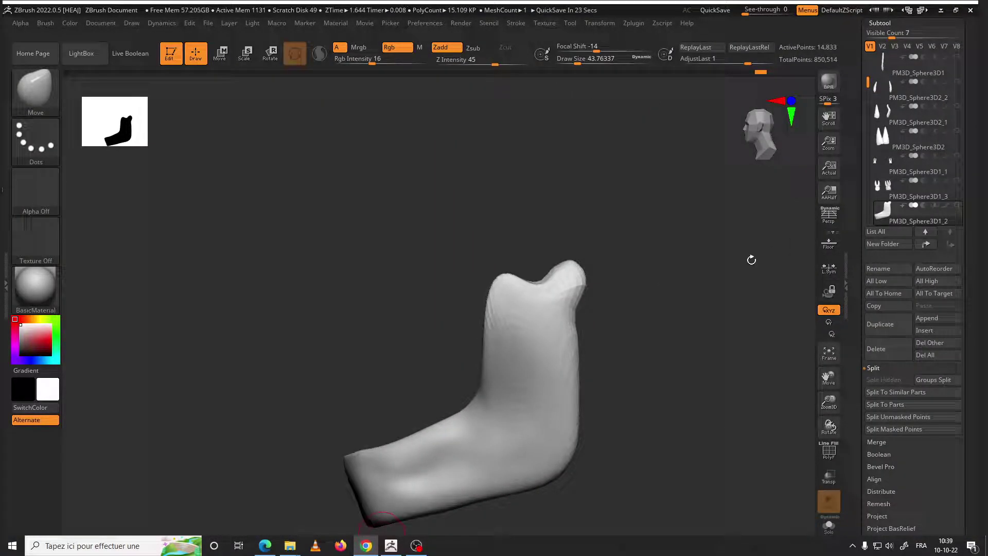
# Push the jaw's upright branch leftward with Move, then undo the unwanted reshaping
pyautogui.moveTo(680, 349)
pyautogui.mouseDown()
pyautogui.moveTo(721, 346)
pyautogui.moveTo(679, 357)
pyautogui.moveTo(541, 316)
pyautogui.mouseUp()
pyautogui.press('space')
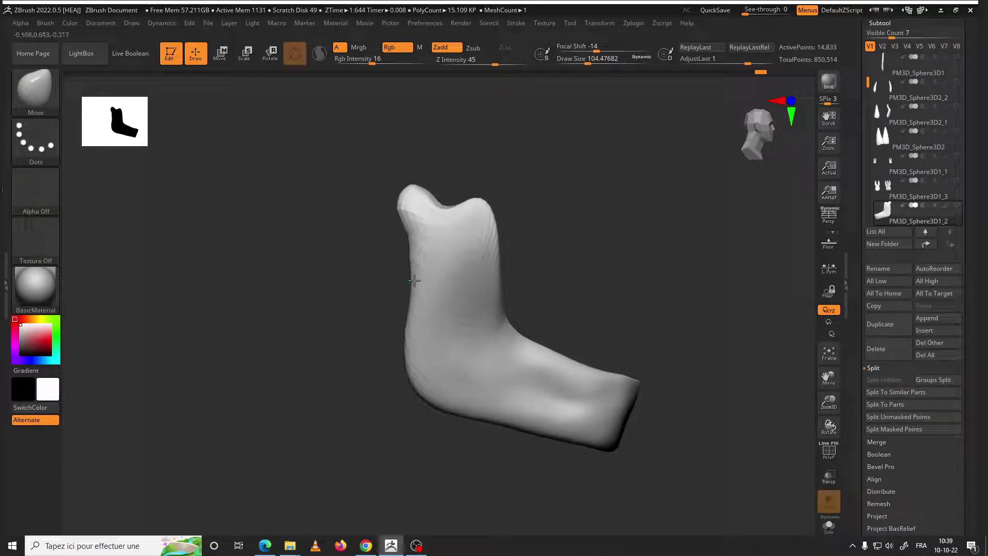
pyautogui.moveTo(415, 299); pyautogui.dragTo(417, 342)
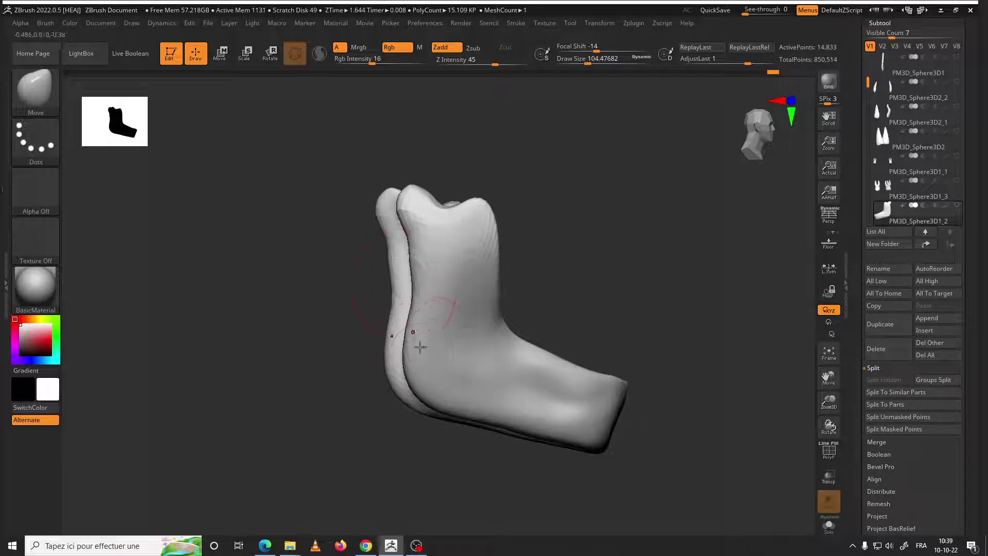
pyautogui.press('space')
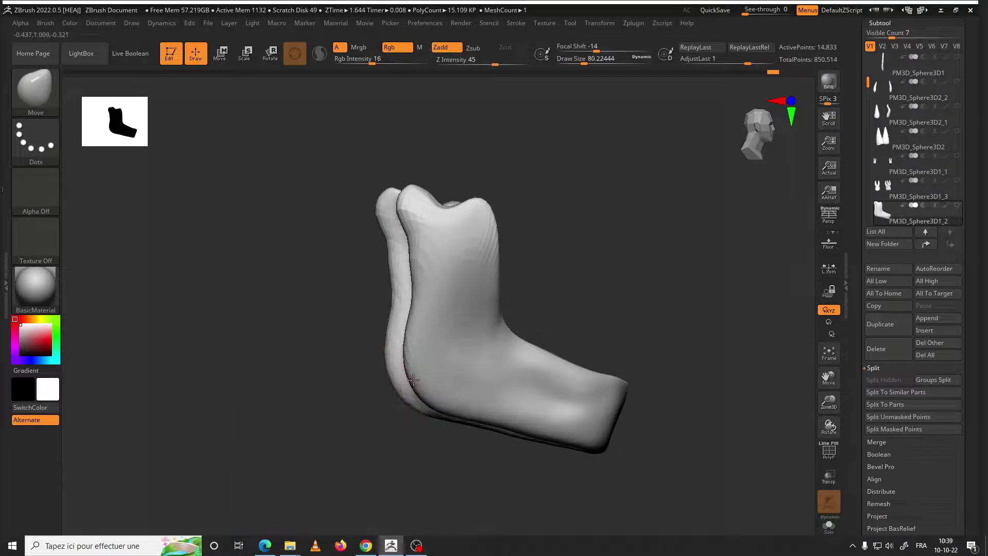
pyautogui.hotkey('ctrl', 'z')
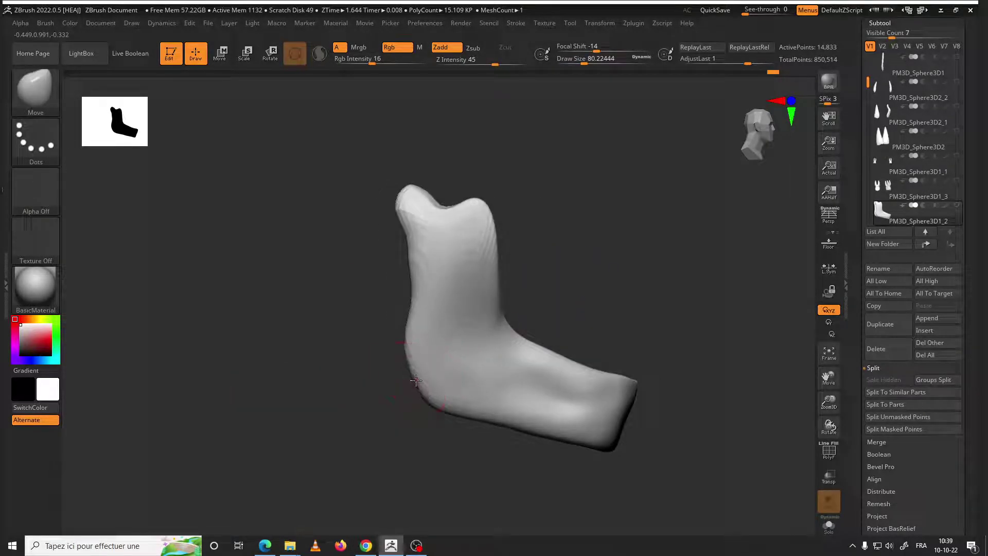
pyautogui.hotkey('ctrl', 'z')
# Lower brush strength to 16, smooth bumps on the jaw's lower body, and shrink the brush to about 94
pyautogui.press('space')
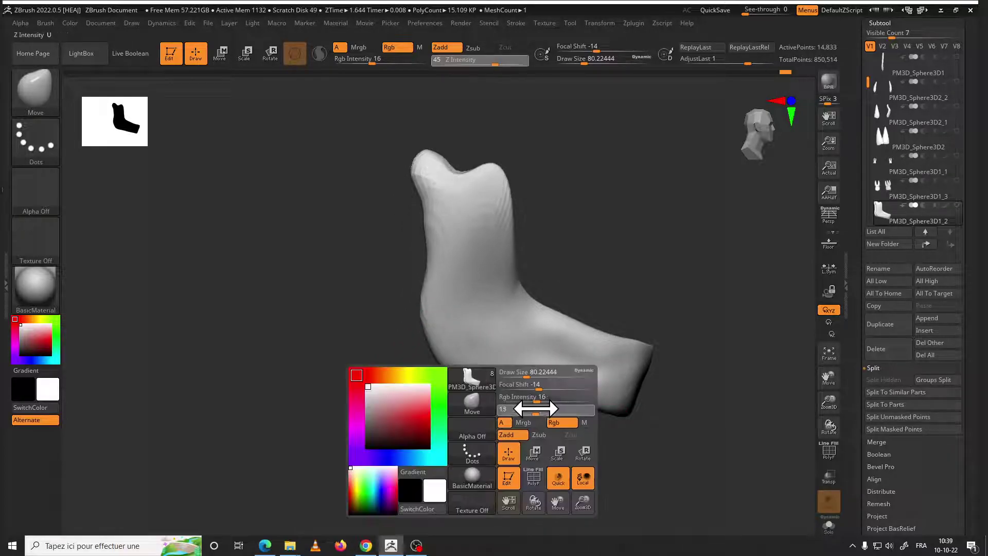
pyautogui.moveTo(595, 408)
pyautogui.mouseDown()
pyautogui.moveTo(535, 408)
pyautogui.moveTo(595, 375)
pyautogui.mouseUp()
pyautogui.moveTo(536, 392)
pyautogui.keyDown('shift'); pyautogui.mouseDown()
pyautogui.moveTo(545, 379)
pyautogui.moveTo(527, 377)
pyautogui.mouseUp(); pyautogui.keyUp('shift')
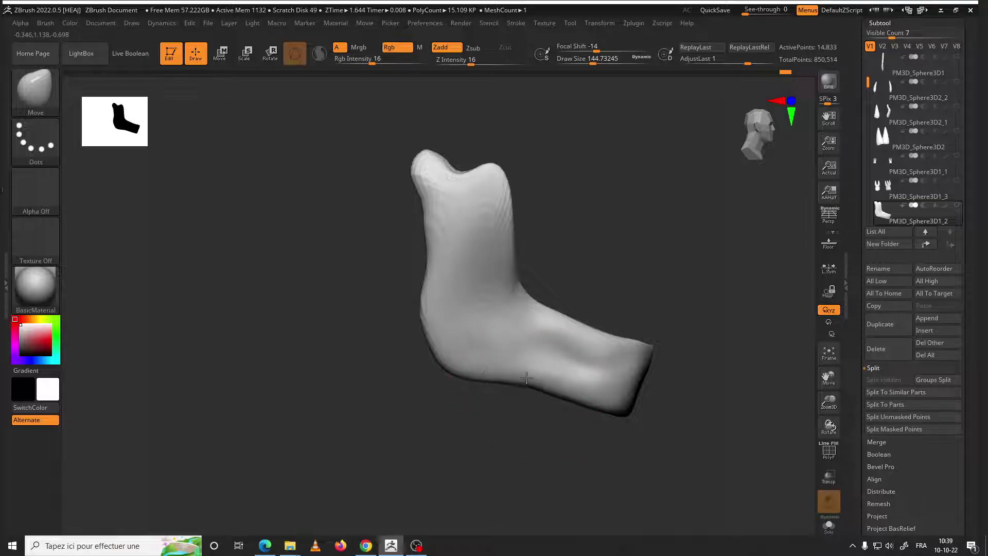
pyautogui.press('space')
pyautogui.click(632, 422)
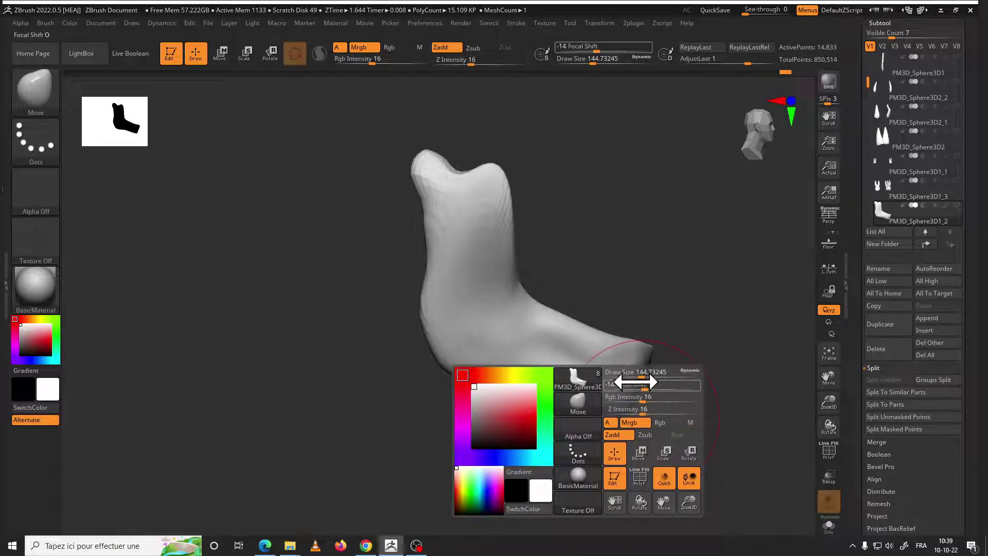
pyautogui.moveTo(630, 376); pyautogui.dragTo(621, 375)
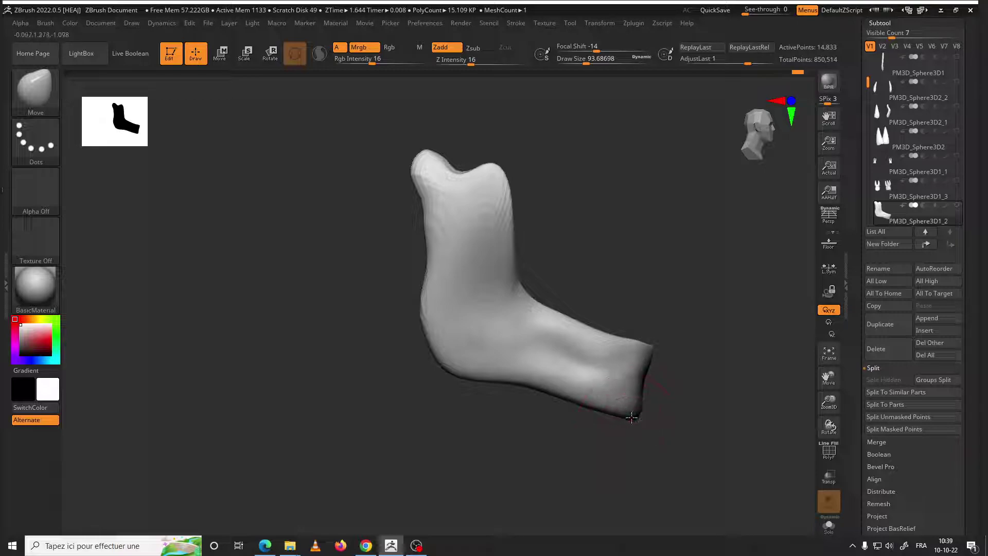
pyautogui.moveTo(632, 418)
pyautogui.mouseDown()
pyautogui.moveTo(629, 407)
pyautogui.moveTo(732, 413)
pyautogui.moveTo(671, 418)
pyautogui.mouseUp()
# Smooth the jaw's inner corner, front end and angle at brush sizes about 163 and 124
pyautogui.press('shift')
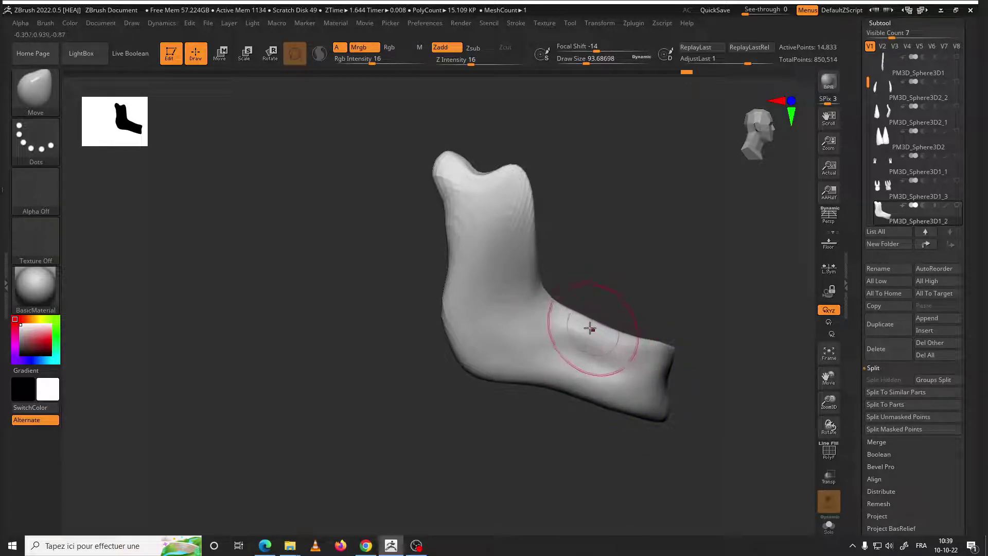
pyautogui.moveTo(590, 327); pyautogui.dragTo(669, 349)
pyautogui.press('space')
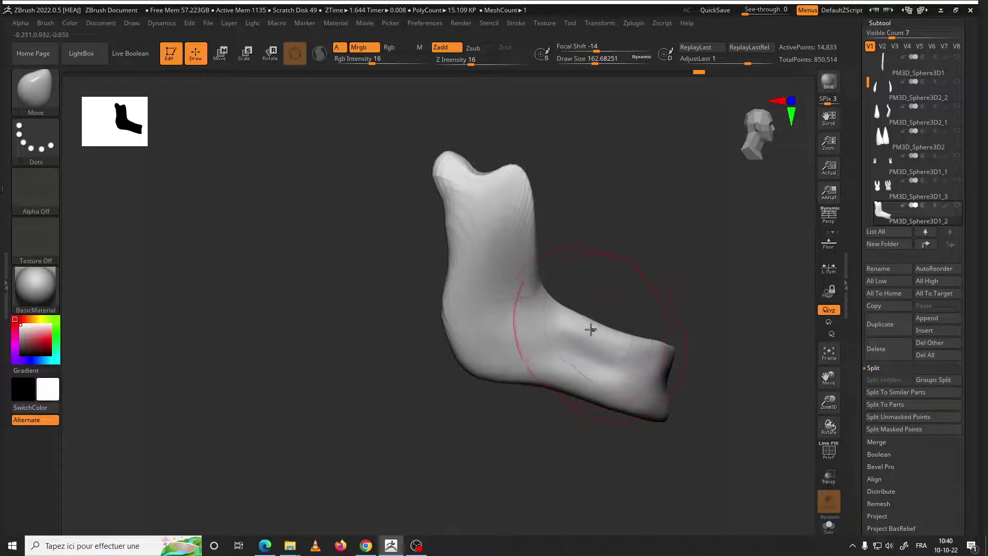
pyautogui.moveTo(559, 329); pyautogui.dragTo(679, 338)
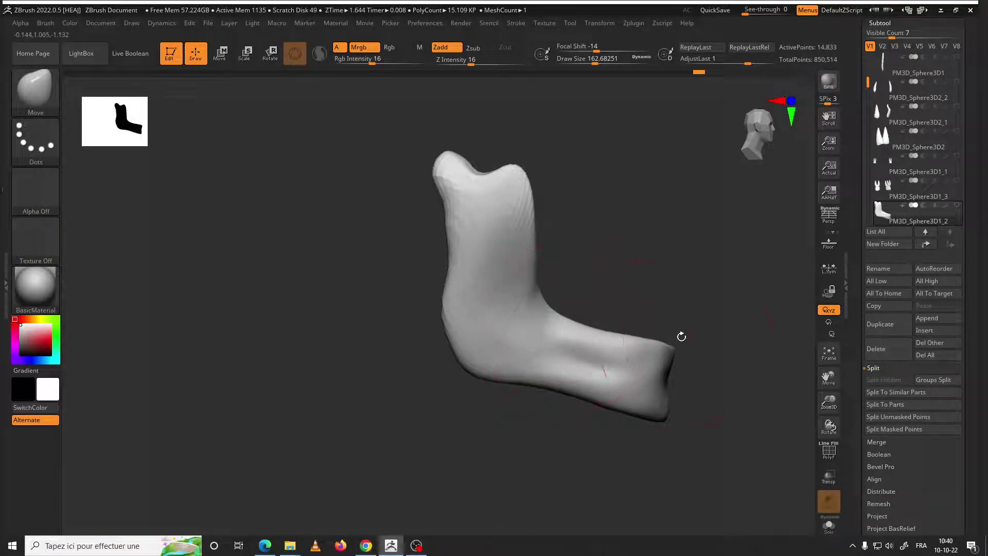
pyautogui.press('space')
pyautogui.moveTo(579, 329)
pyautogui.mouseDown()
pyautogui.moveTo(568, 330)
pyautogui.moveTo(578, 364)
pyautogui.moveTo(569, 396)
pyautogui.moveTo(569, 382)
pyautogui.mouseUp()
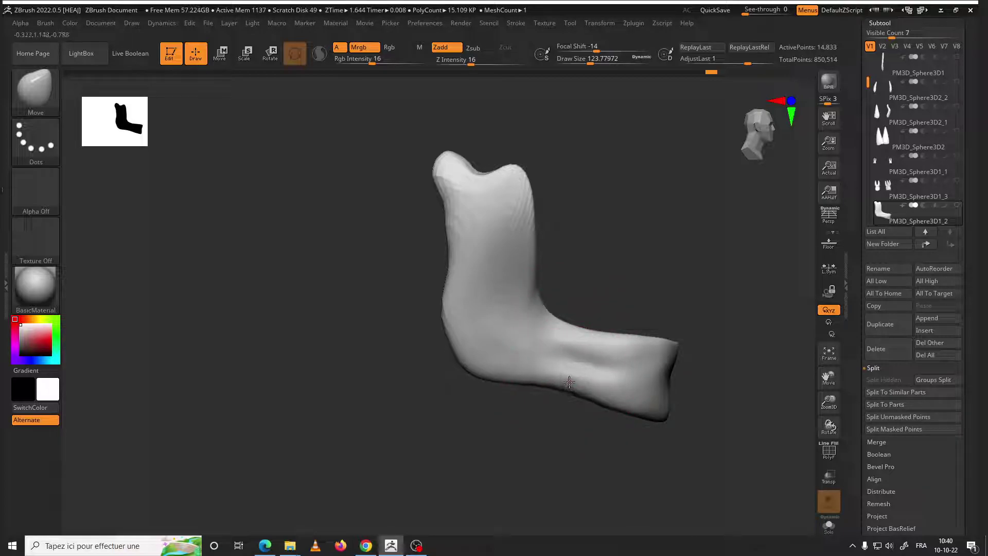
pyautogui.moveTo(620, 400)
pyautogui.mouseDown()
pyautogui.moveTo(712, 428)
pyautogui.moveTo(691, 352)
pyautogui.moveTo(588, 267)
pyautogui.mouseUp()
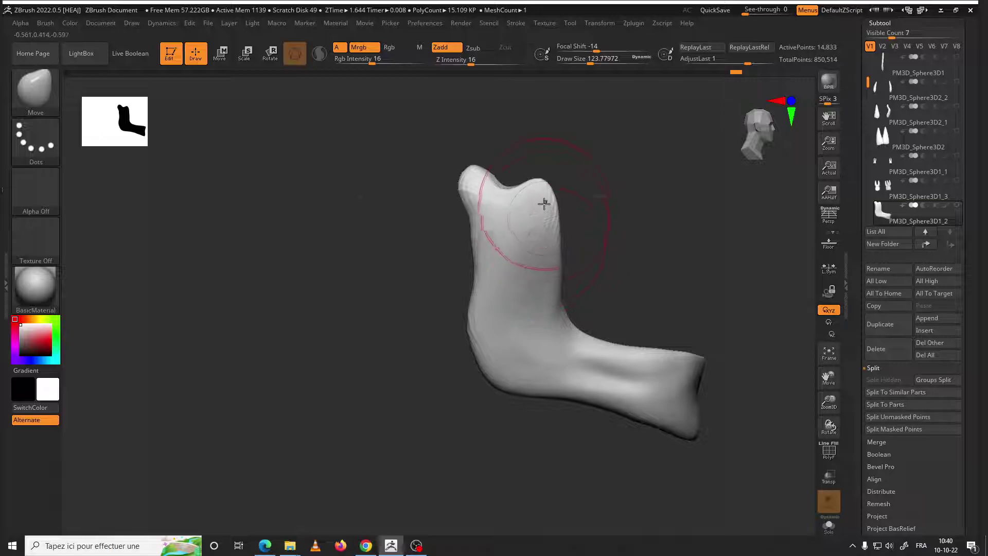
# Adjust the brush size through about 83, 56, 90 and 101, undoing an accidental extra lobe
pyautogui.press('space')
pyautogui.moveTo(540, 202); pyautogui.dragTo(529, 203)
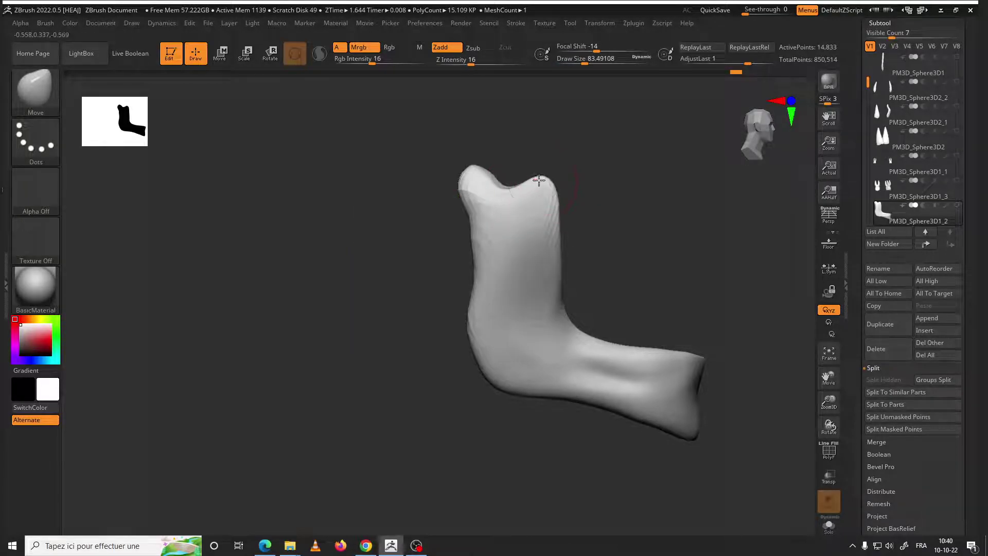
pyautogui.press('space')
pyautogui.moveTo(543, 183); pyautogui.dragTo(534, 184)
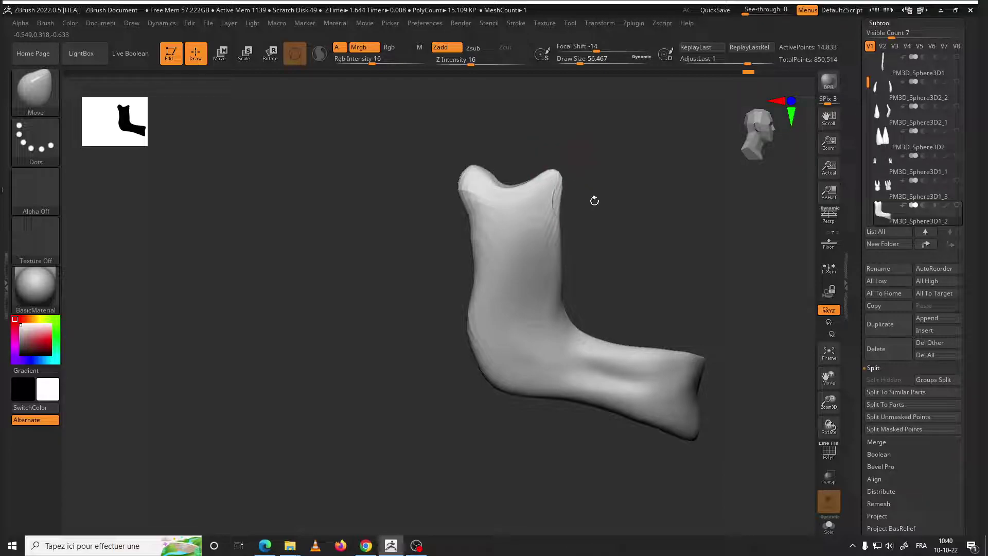
pyautogui.press('space')
pyautogui.moveTo(574, 249); pyautogui.dragTo(585, 249)
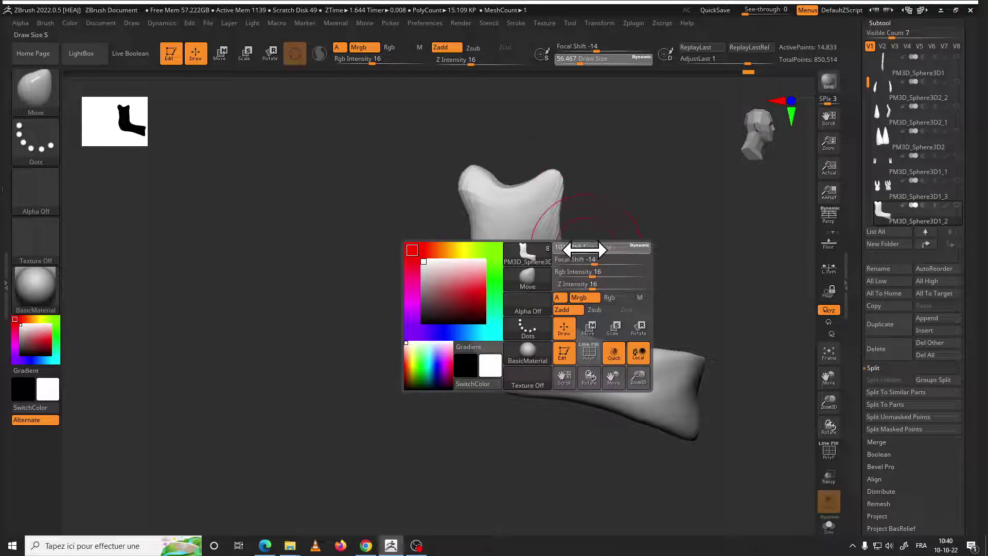
pyautogui.hotkey('ctrl', 'z')
pyautogui.hotkey('ctrl', 'z')
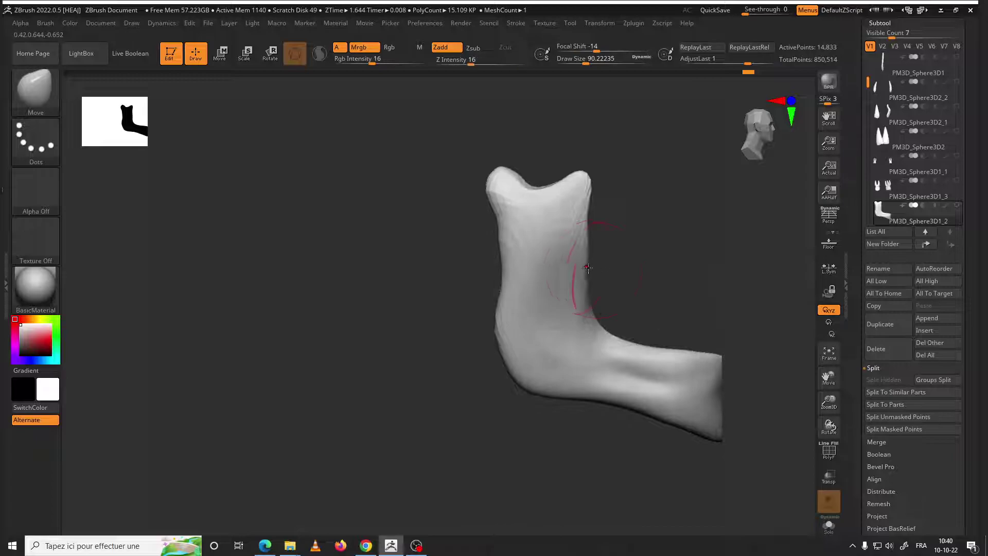
pyautogui.press('space')
pyautogui.moveTo(584, 265); pyautogui.dragTo(589, 266)
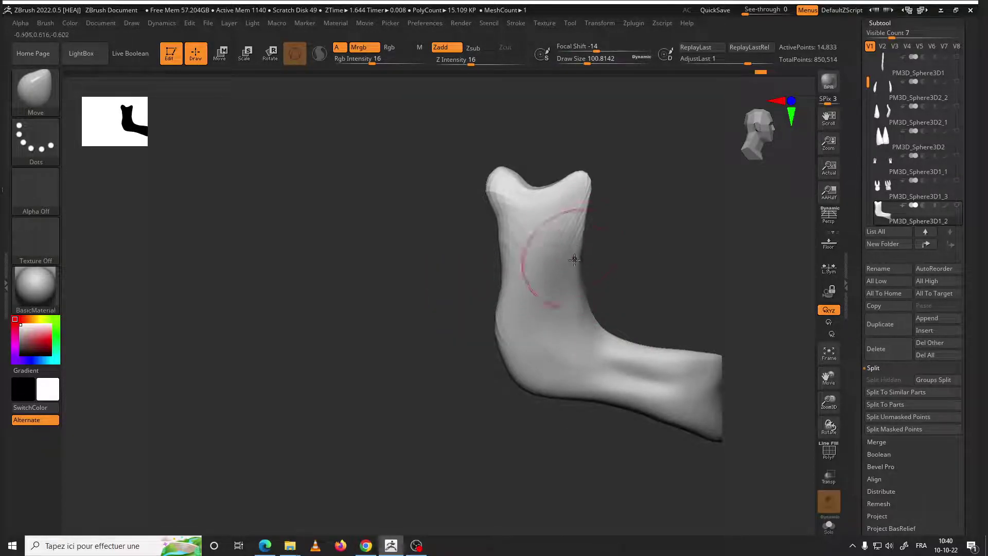
# At brush size about 68, pull the jaw's upper-left lobe outward and check the whole jaw
pyautogui.press('space')
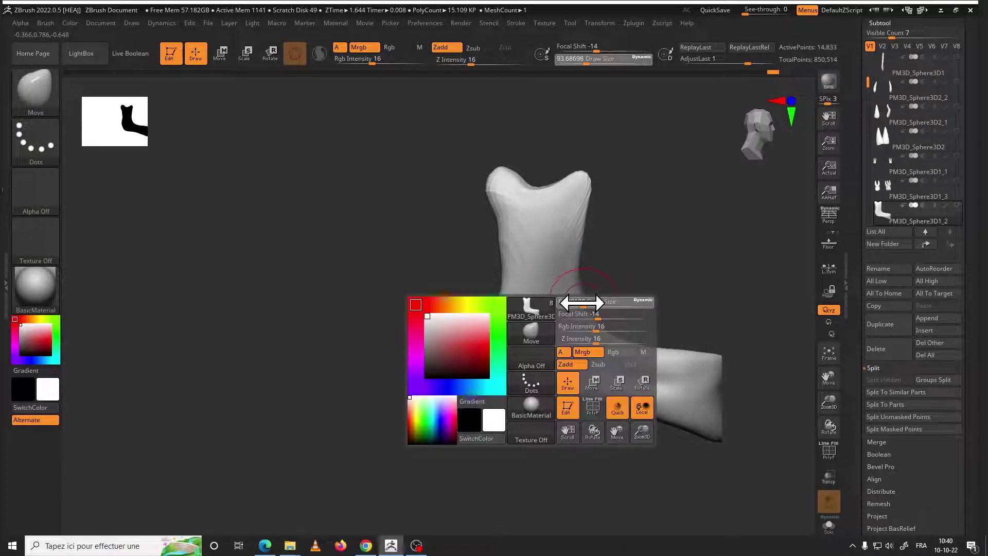
pyautogui.moveTo(580, 300); pyautogui.dragTo(563, 300)
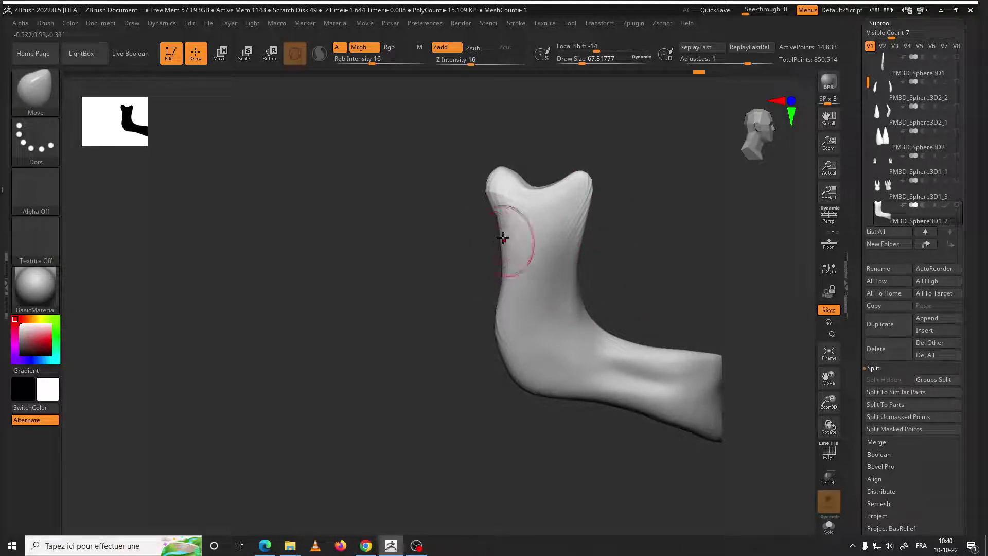
pyautogui.moveTo(486, 190); pyautogui.dragTo(489, 178)
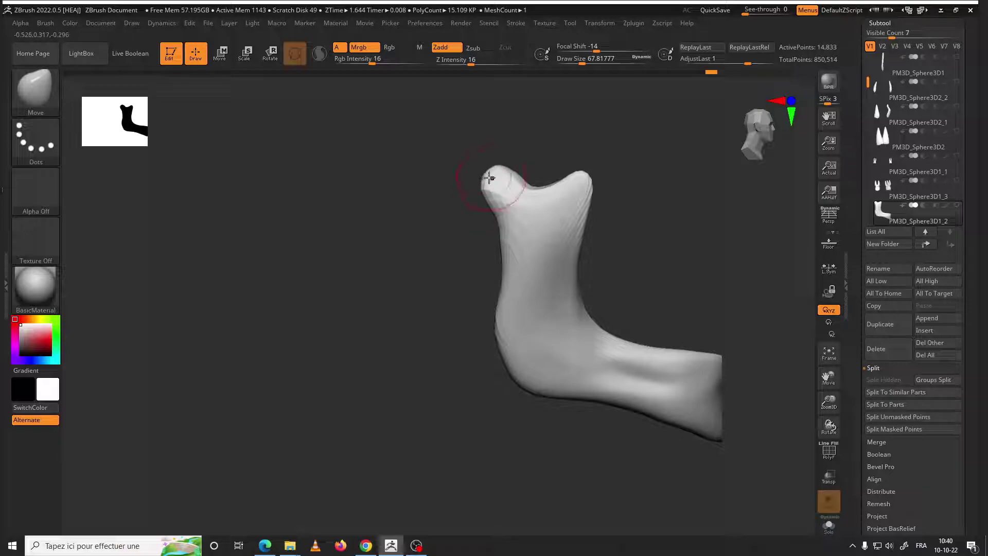
pyautogui.moveTo(534, 236); pyautogui.dragTo(790, 285, button='right')
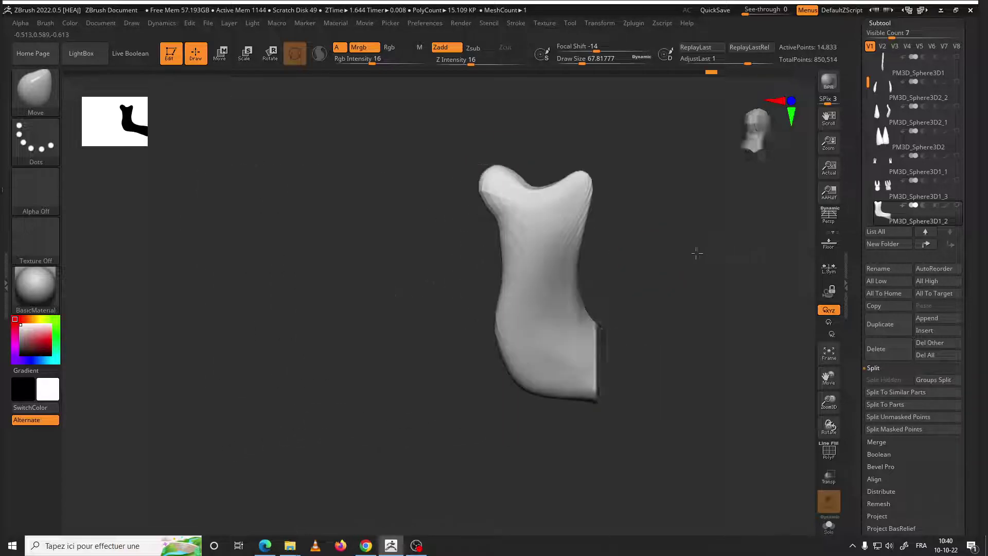
pyautogui.moveTo(964, 331); pyautogui.dragTo(964, 261)
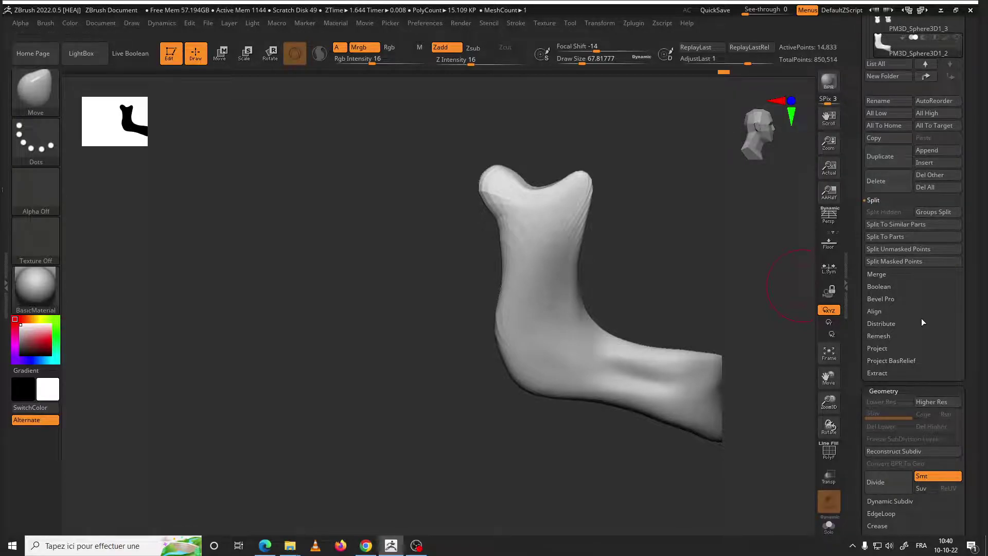
# DynaMesh the appended jaw into one solid mandible and inspect it from the front and side
pyautogui.moveTo(964, 267)
pyautogui.mouseDown()
pyautogui.moveTo(981, 167)
pyautogui.moveTo(975, 56)
pyautogui.mouseUp()
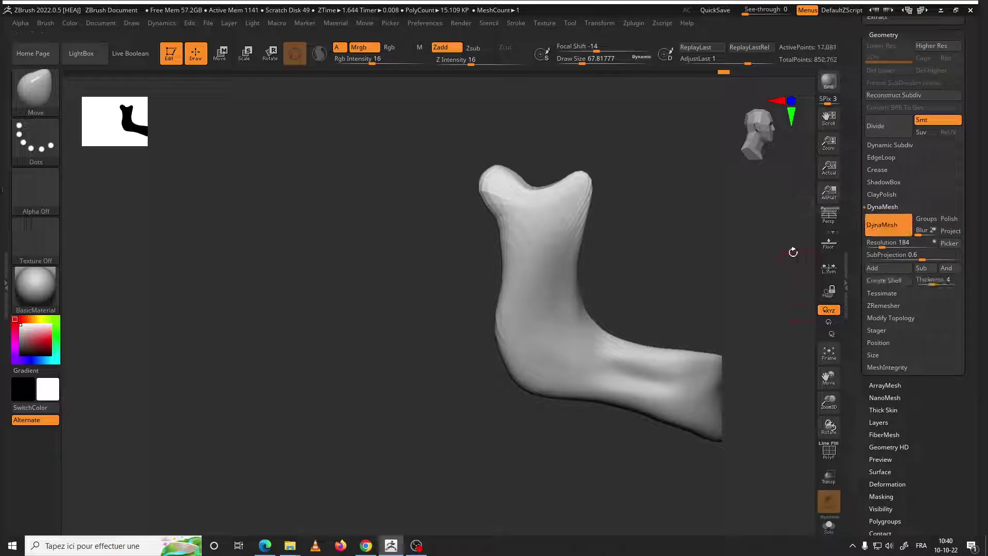
pyautogui.moveTo(675, 251)
pyautogui.keyDown('ctrl'); pyautogui.mouseDown()
pyautogui.moveTo(577, 269)
pyautogui.moveTo(590, 270)
pyautogui.moveTo(602, 293)
pyautogui.moveTo(486, 314)
pyautogui.moveTo(494, 345)
pyautogui.moveTo(477, 298)
pyautogui.moveTo(421, 327)
pyautogui.moveTo(427, 312)
pyautogui.mouseUp(); pyautogui.keyUp('ctrl')
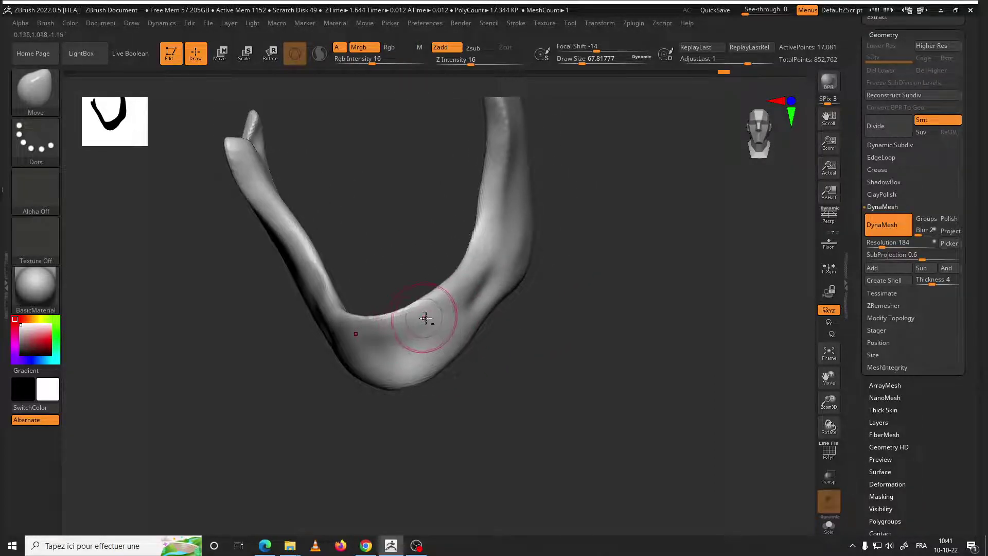
pyautogui.moveTo(565, 294); pyautogui.dragTo(602, 342)
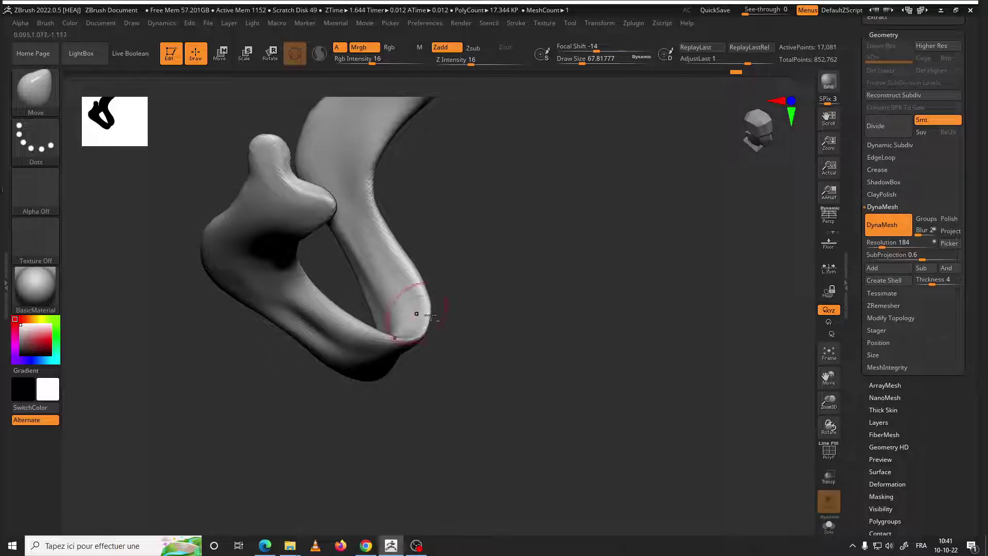
pyautogui.moveTo(430, 315)
pyautogui.mouseDown()
pyautogui.moveTo(408, 282)
pyautogui.moveTo(452, 232)
pyautogui.moveTo(545, 234)
pyautogui.moveTo(540, 223)
pyautogui.moveTo(590, 221)
pyautogui.moveTo(499, 158)
pyautogui.mouseUp()
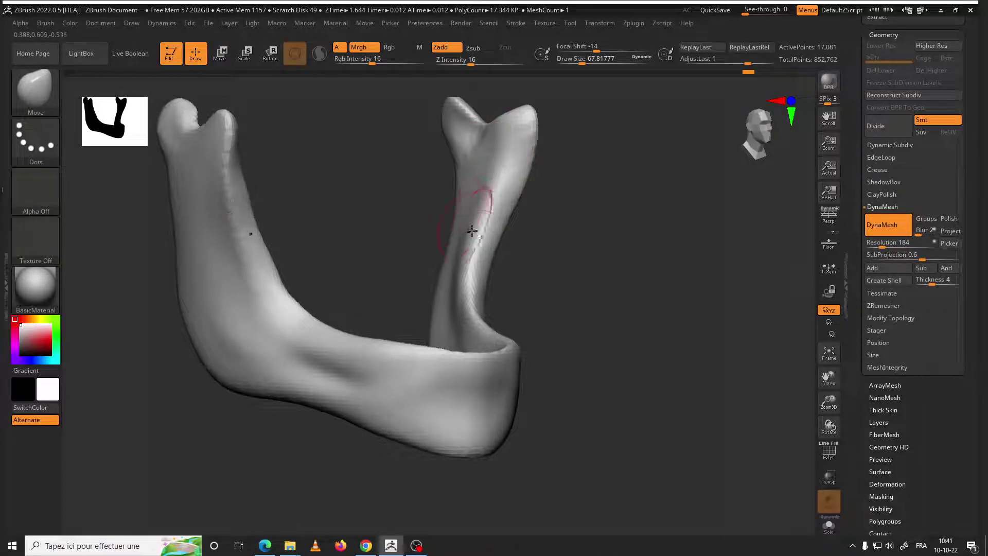
pyautogui.moveTo(472, 231)
pyautogui.keyDown('shift'); pyautogui.mouseDown()
pyautogui.moveTo(540, 269)
pyautogui.moveTo(558, 308)
pyautogui.moveTo(545, 312)
pyautogui.moveTo(580, 314)
pyautogui.mouseUp(); pyautogui.keyUp('shift')
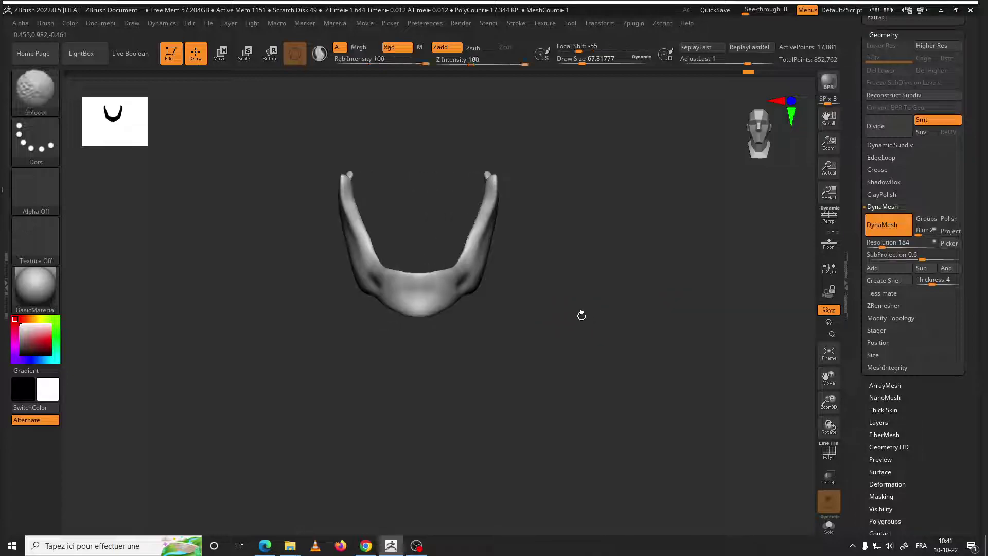
# Smooth the rising branches with the brush enlarged to about 120, then about 239
pyautogui.press('space')
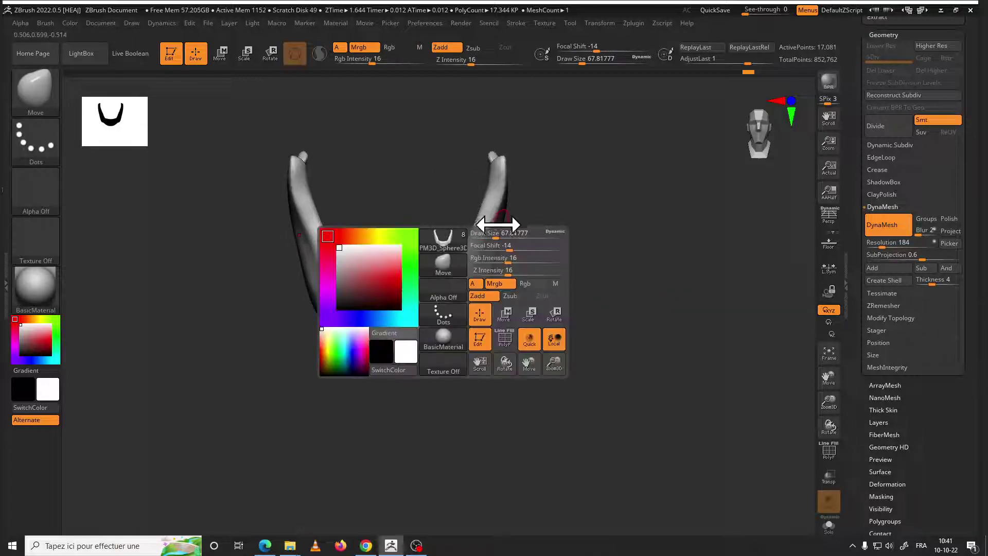
pyautogui.moveTo(504, 222); pyautogui.dragTo(511, 227)
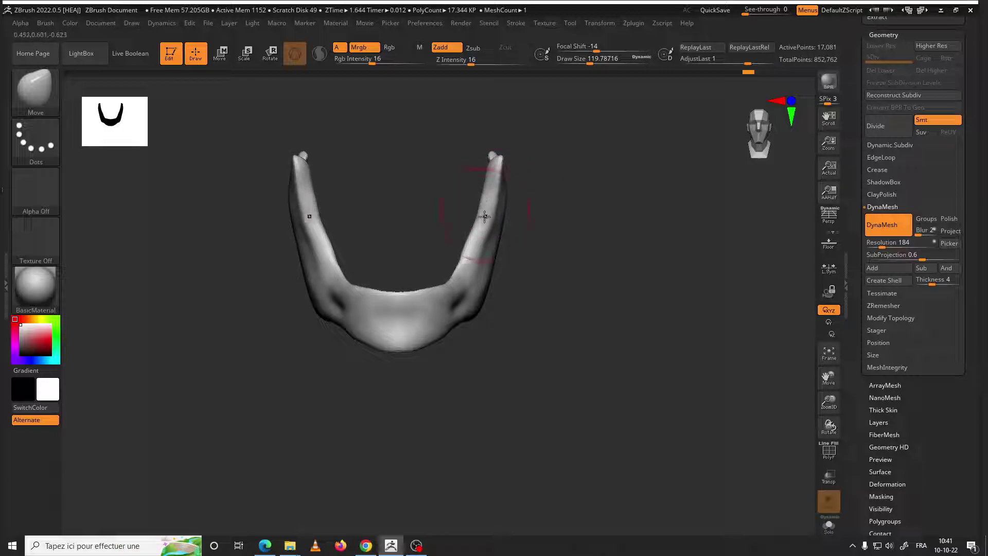
pyautogui.moveTo(478, 206); pyautogui.dragTo(471, 227)
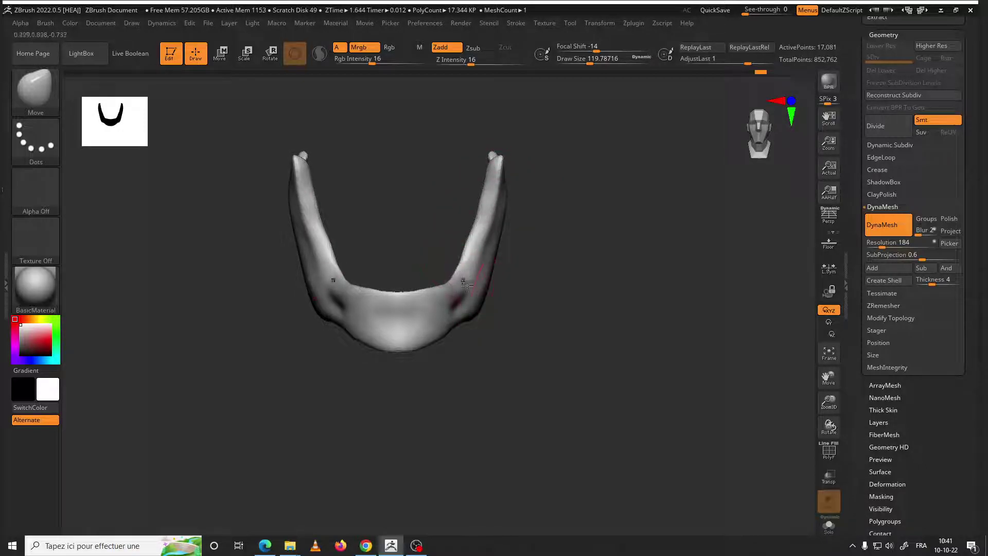
pyautogui.press('space')
pyautogui.moveTo(467, 308); pyautogui.dragTo(498, 314)
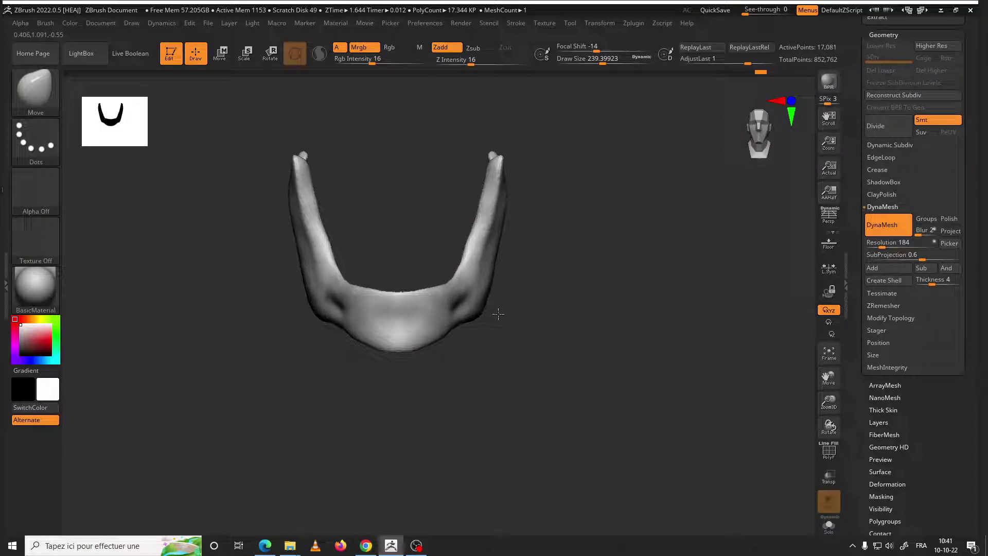
pyautogui.moveTo(964, 159); pyautogui.dragTo(972, 263)
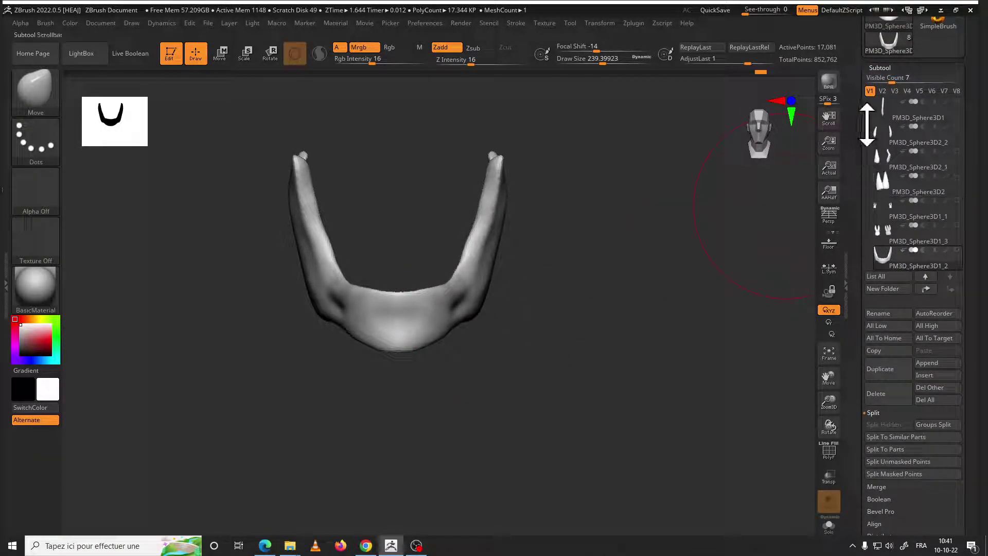
# Select Skull_B2D1Bis and make the skull and teeth visible with the jaw again
pyautogui.moveTo(867, 126); pyautogui.dragTo(865, 88)
pyautogui.click(958, 105)
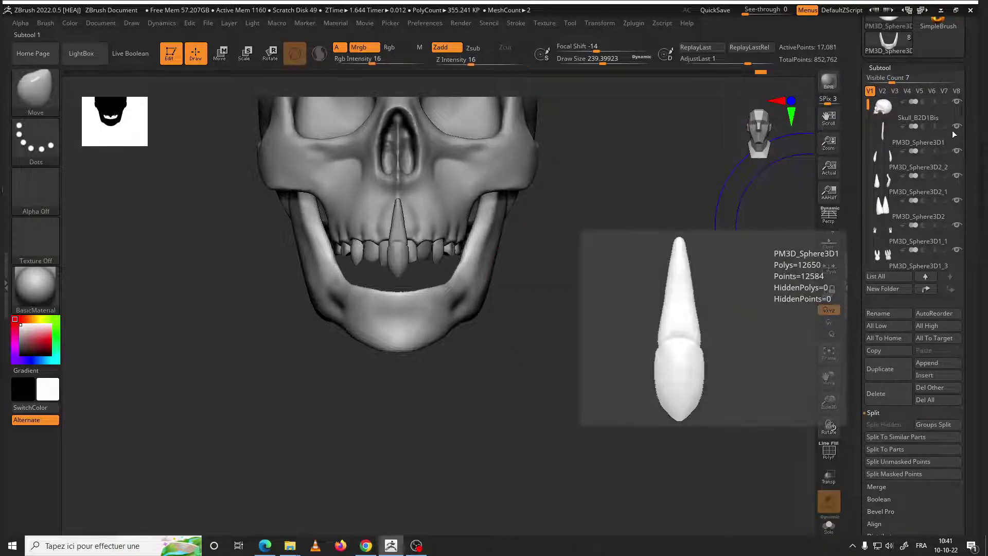
pyautogui.keyDown('shift'); pyautogui.click(957, 129); pyautogui.keyUp('shift')
pyautogui.press('space')
pyautogui.moveTo(481, 309)
pyautogui.mouseDown()
pyautogui.moveTo(489, 304)
pyautogui.moveTo(509, 326)
pyautogui.moveTo(539, 319)
pyautogui.mouseUp()
# Reduce the brush size to about 196, 158 then 140 while viewing the jaw from below
pyautogui.rightClick(508, 326)
pyautogui.rightClick(539, 318)
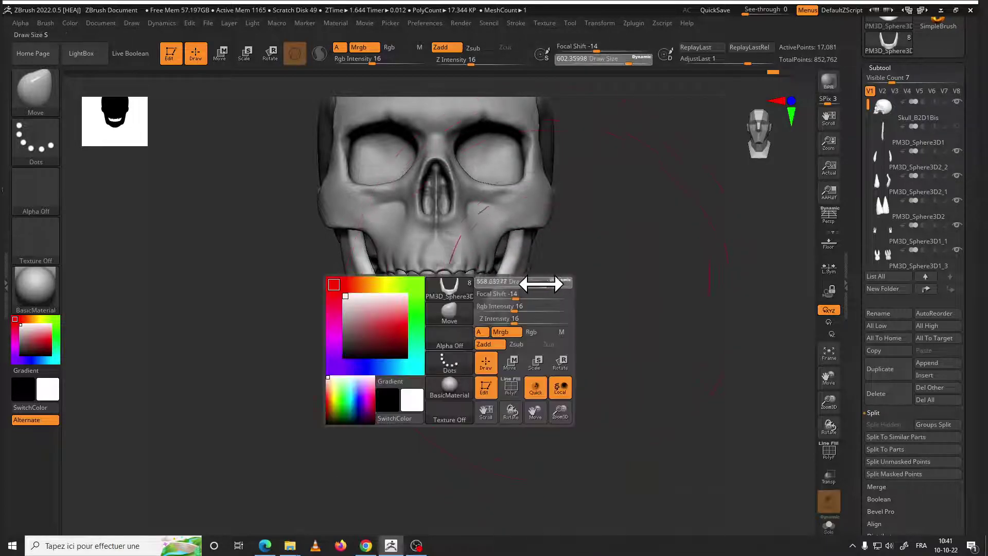
pyautogui.moveTo(545, 282); pyautogui.dragTo(503, 282)
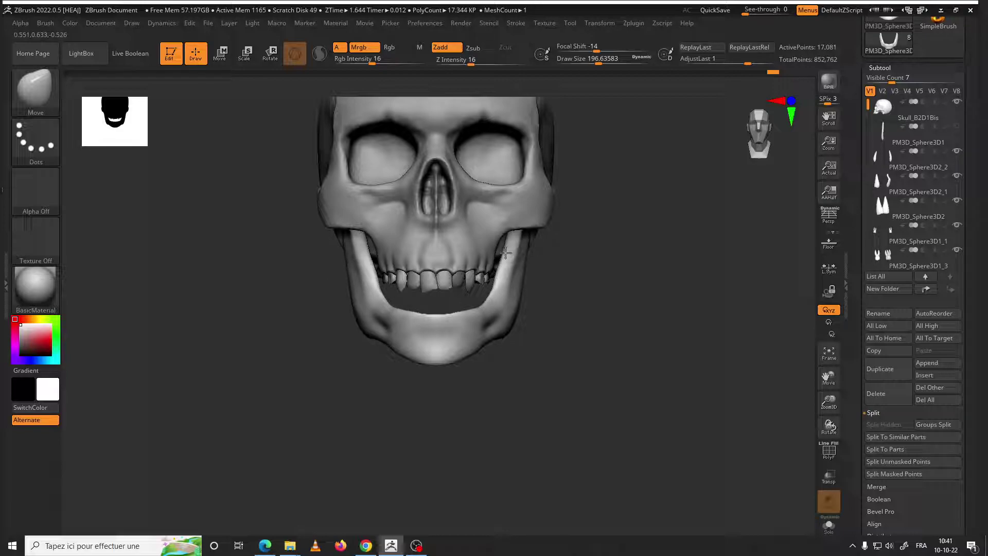
pyautogui.moveTo(548, 300); pyautogui.dragTo(521, 309)
pyautogui.rightClick(525, 311)
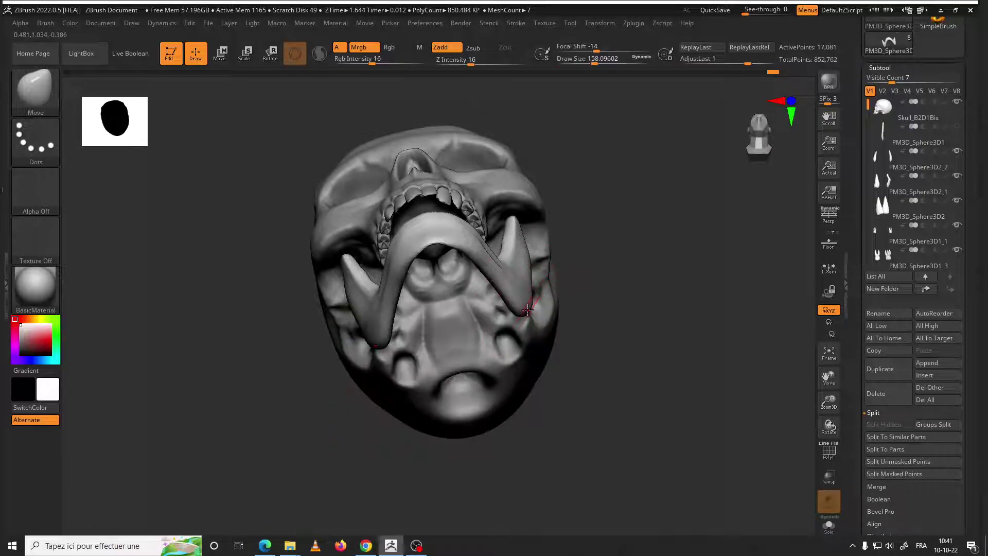
pyautogui.moveTo(540, 301); pyautogui.dragTo(538, 303, button='right')
pyautogui.rightClick(538, 304)
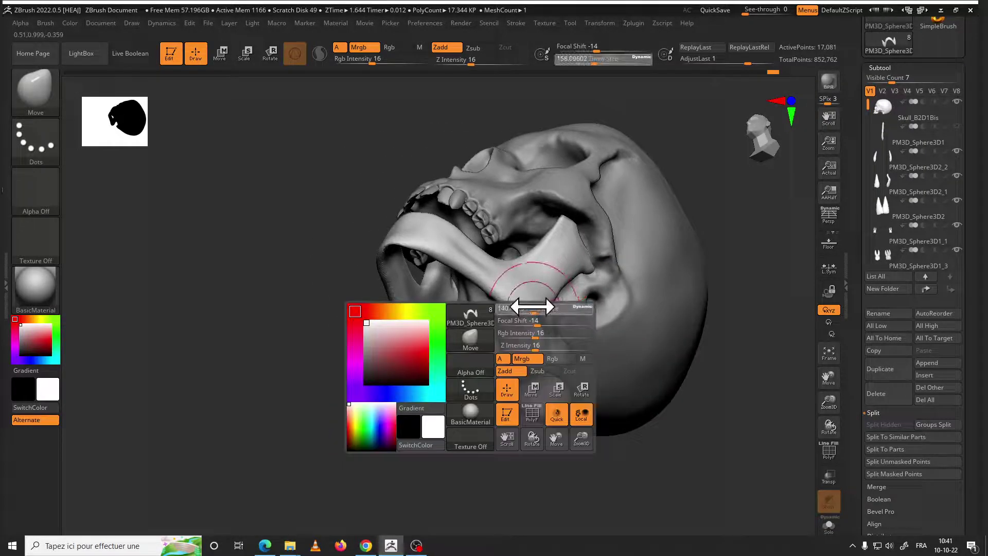
pyautogui.moveTo(538, 303); pyautogui.dragTo(534, 303)
pyautogui.moveTo(553, 290)
pyautogui.mouseDown(button='right')
pyautogui.moveTo(549, 302)
pyautogui.moveTo(578, 216)
pyautogui.moveTo(607, 286)
pyautogui.mouseUp(button='right')
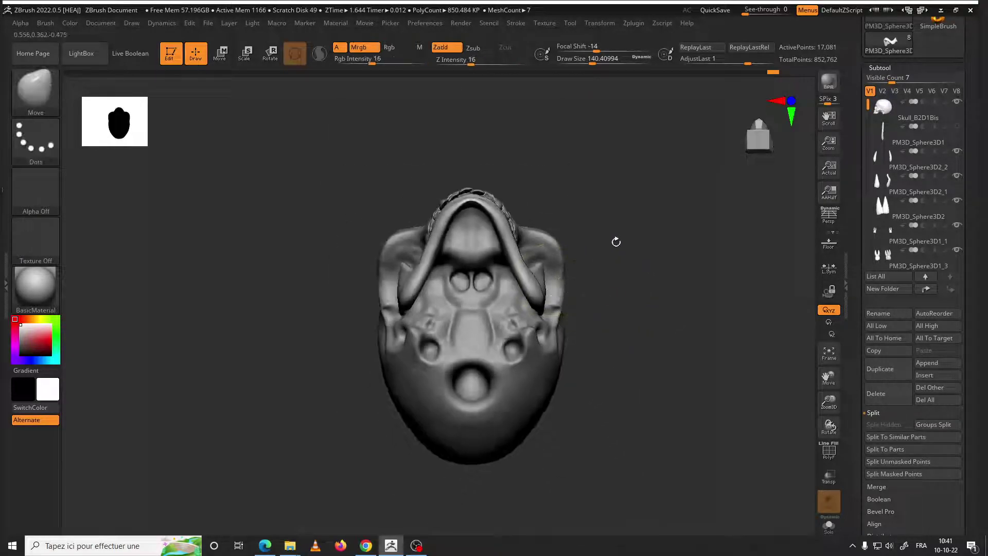
pyautogui.keyDown('shift'); pyautogui.moveTo(616, 243); pyautogui.dragTo(577, 309, button='right'); pyautogui.keyUp('shift')
# Return to a front view, set brush size about 407 and focal shift 0, then shrink to 128
pyautogui.press('f')
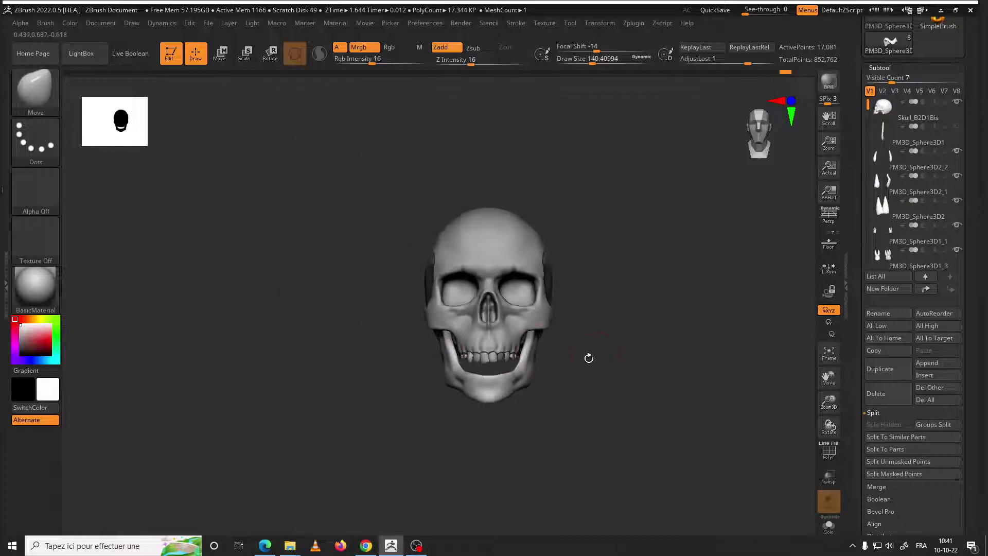
pyautogui.moveTo(587, 358); pyautogui.dragTo(620, 376, button='right')
pyautogui.press('space')
pyautogui.moveTo(560, 352); pyautogui.dragTo(551, 363, button='right')
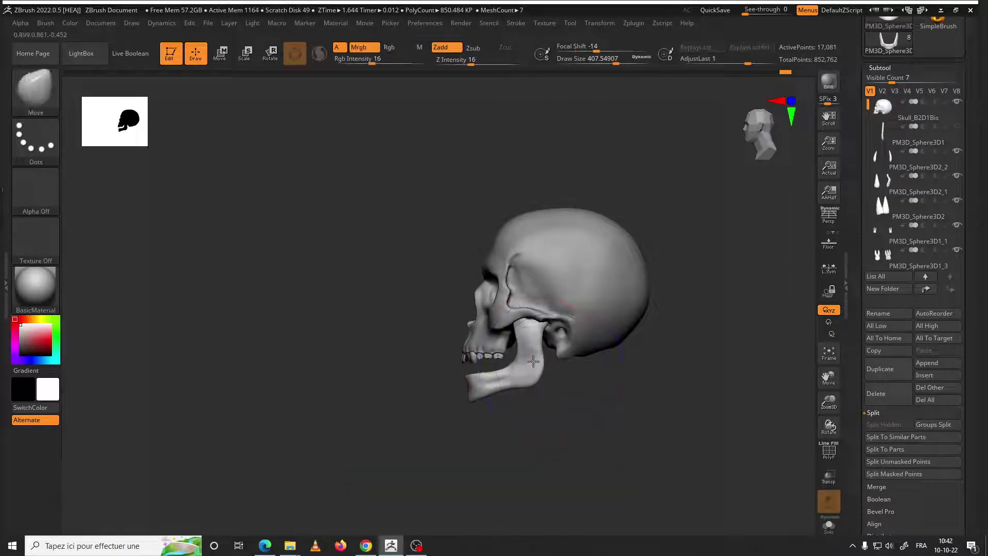
pyautogui.rightClick(559, 379)
pyautogui.moveTo(560, 384); pyautogui.dragTo(537, 378)
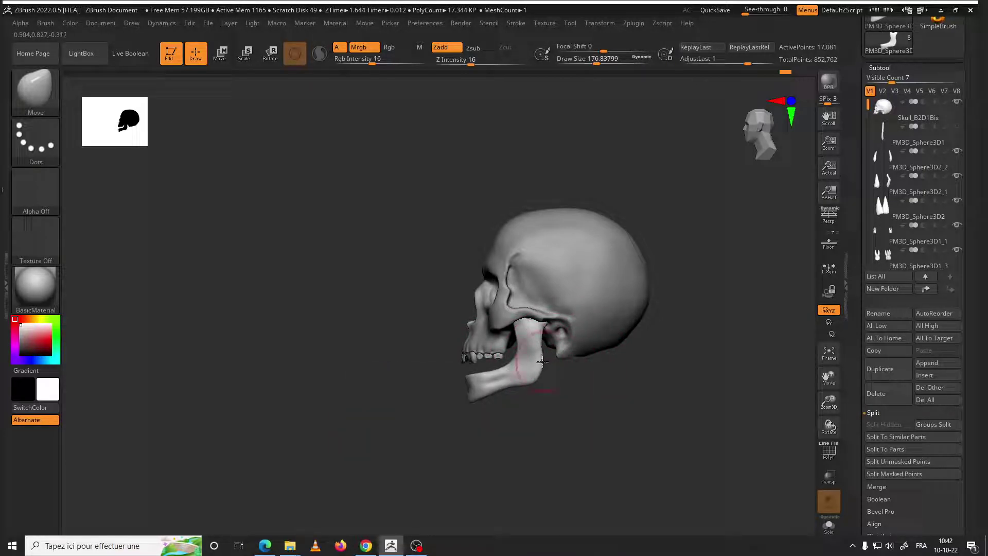
pyautogui.rightClick(537, 363)
pyautogui.moveTo(538, 363); pyautogui.dragTo(529, 353)
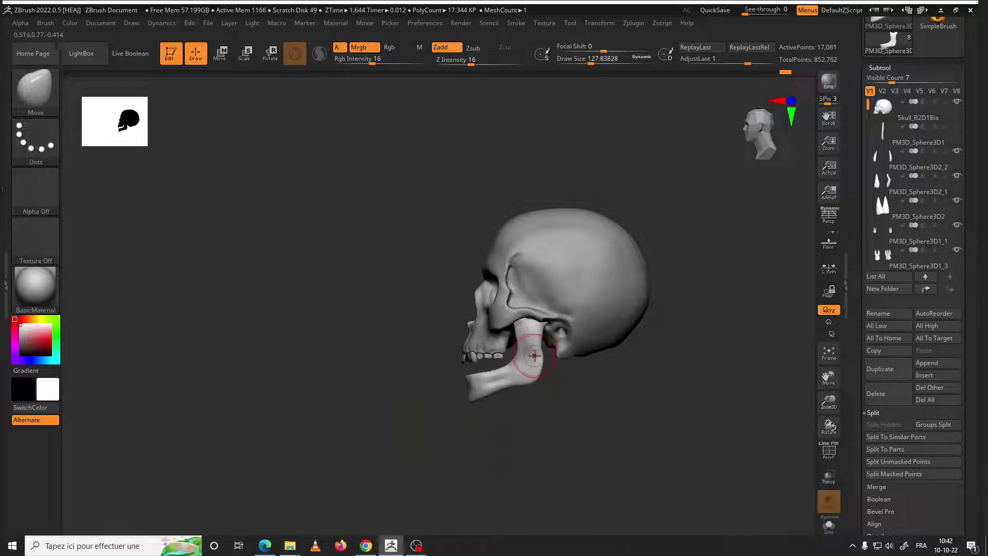
# Smooth the jaw surface at brush sizes about 140 and 256, then undo the last adjustments
pyautogui.press('shift')
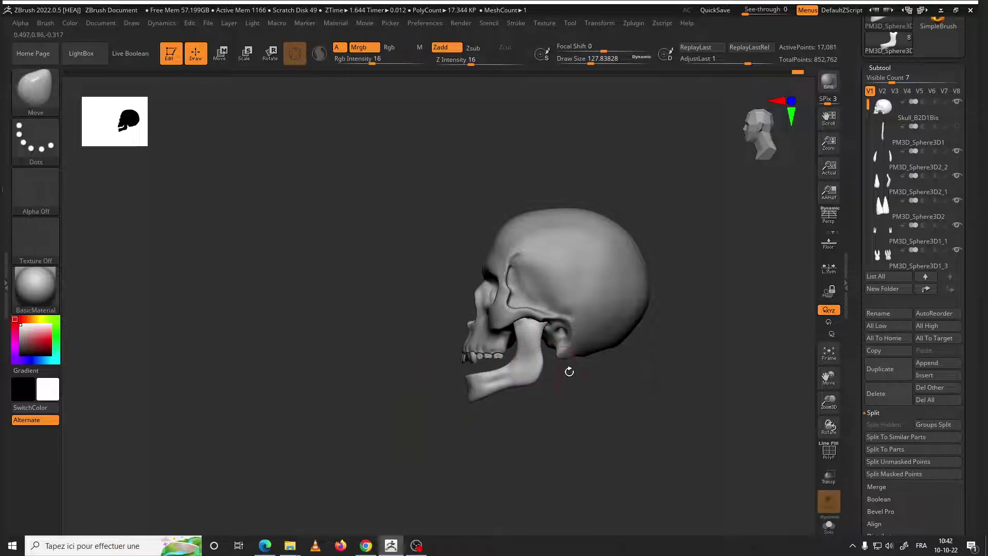
pyautogui.rightClick(571, 368)
pyautogui.moveTo(571, 368); pyautogui.dragTo(559, 370)
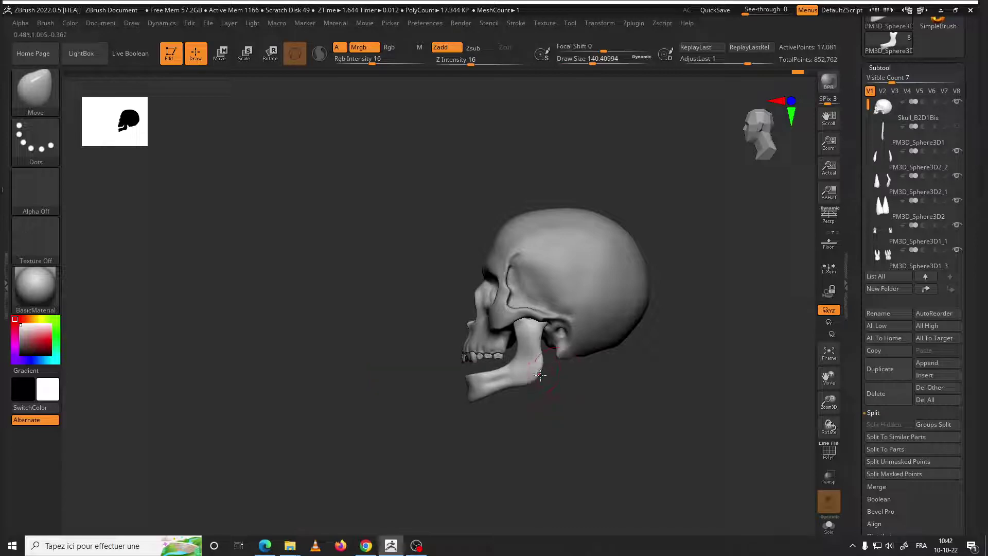
pyautogui.rightClick(502, 390)
pyautogui.moveTo(504, 395)
pyautogui.mouseDown()
pyautogui.moveTo(509, 376)
pyautogui.moveTo(507, 392)
pyautogui.mouseUp()
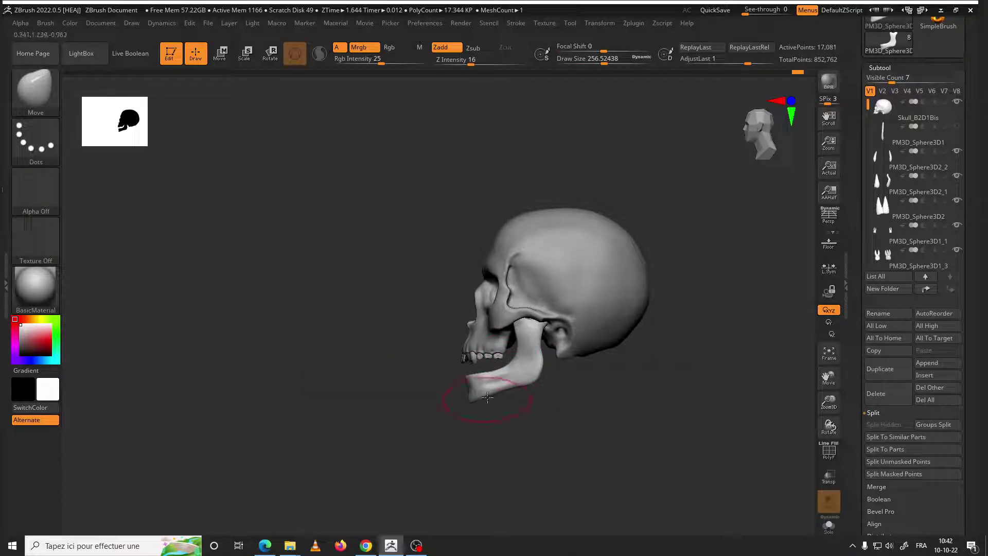
pyautogui.hotkey('ctrl', 'z')
pyautogui.hotkey('ctrl', 'z')
pyautogui.hotkey('ctrl', 'z')
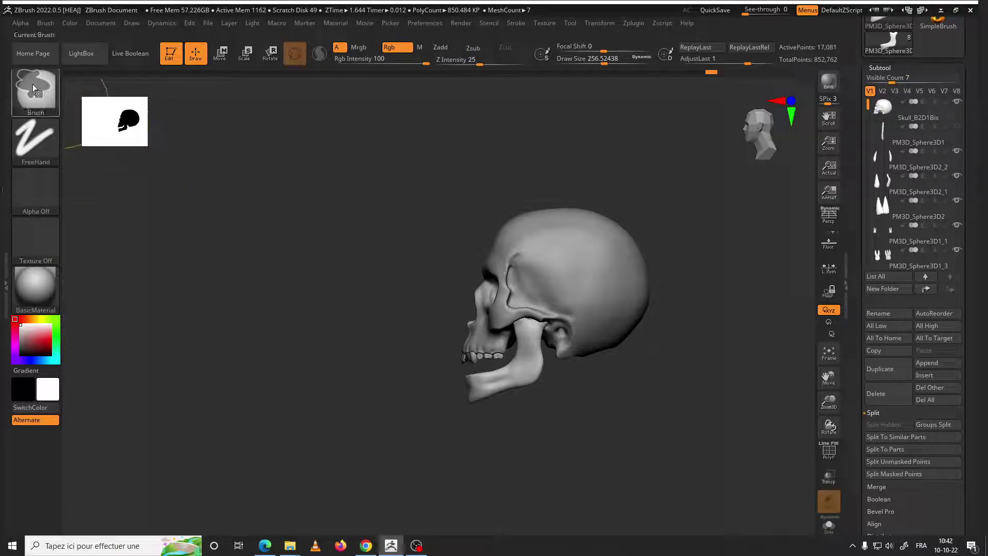
# Switch to lasso masking and draw a lasso mask around the jaw
pyautogui.keyDown('ctrl'); pyautogui.click(32, 85); pyautogui.keyUp('ctrl')
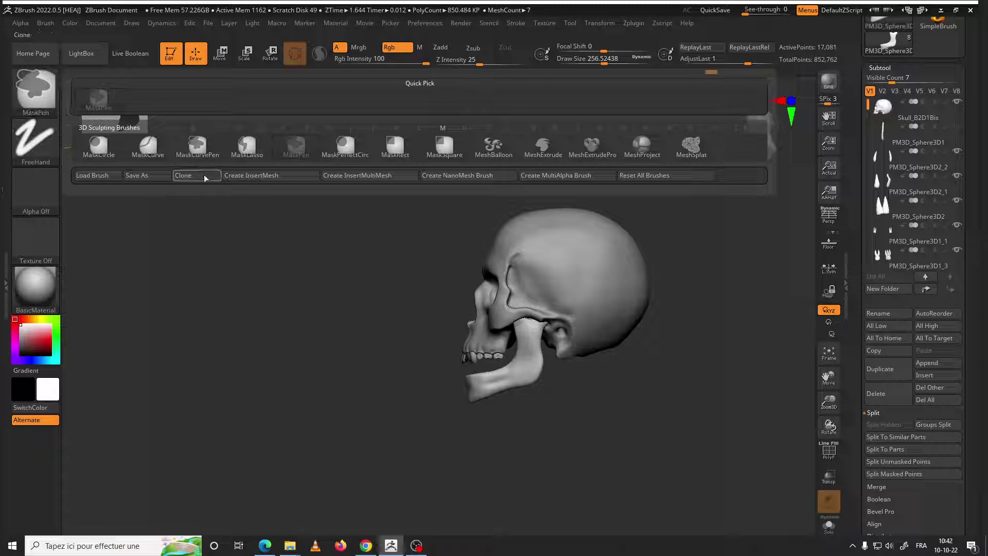
pyautogui.keyDown('ctrl'); pyautogui.click(42, 93); pyautogui.keyUp('ctrl')
pyautogui.write('M')
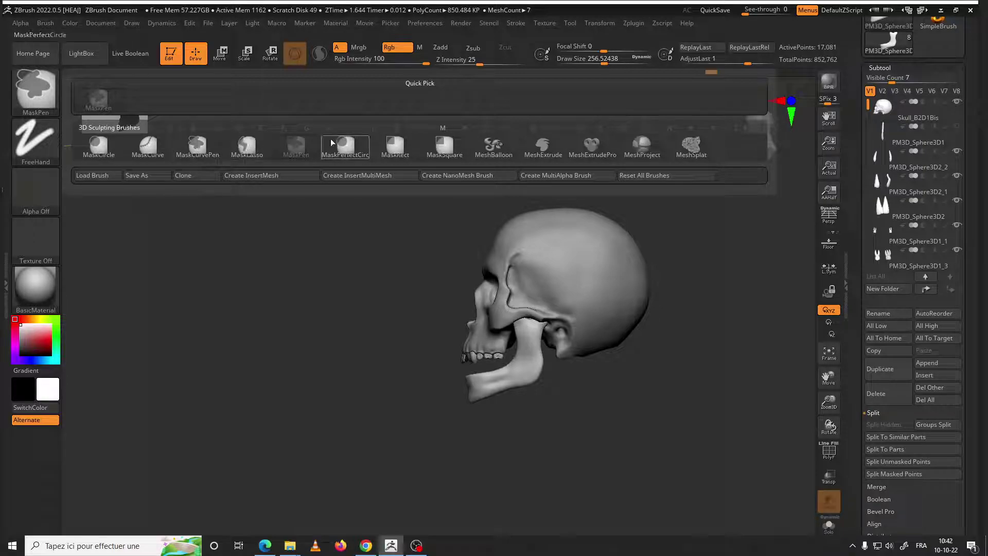
pyautogui.keyDown('ctrl'); pyautogui.click(256, 150); pyautogui.keyUp('ctrl')
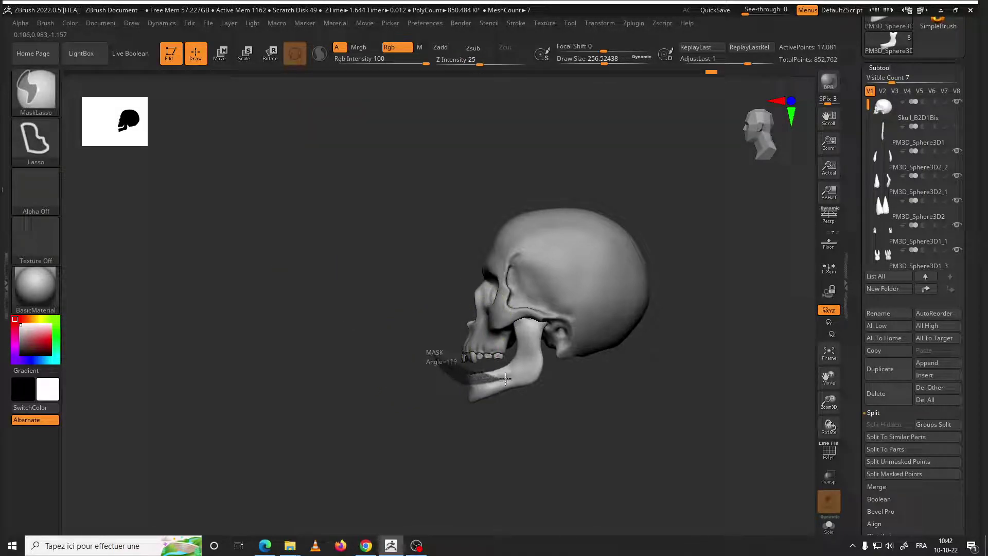
pyautogui.moveTo(540, 367)
pyautogui.keyDown('ctrl'); pyautogui.mouseDown()
pyautogui.moveTo(514, 396)
pyautogui.moveTo(530, 399)
pyautogui.mouseUp(); pyautogui.keyUp('ctrl')
# Turn the skull to face the front and lower the brush depth slightly
pyautogui.press('space')
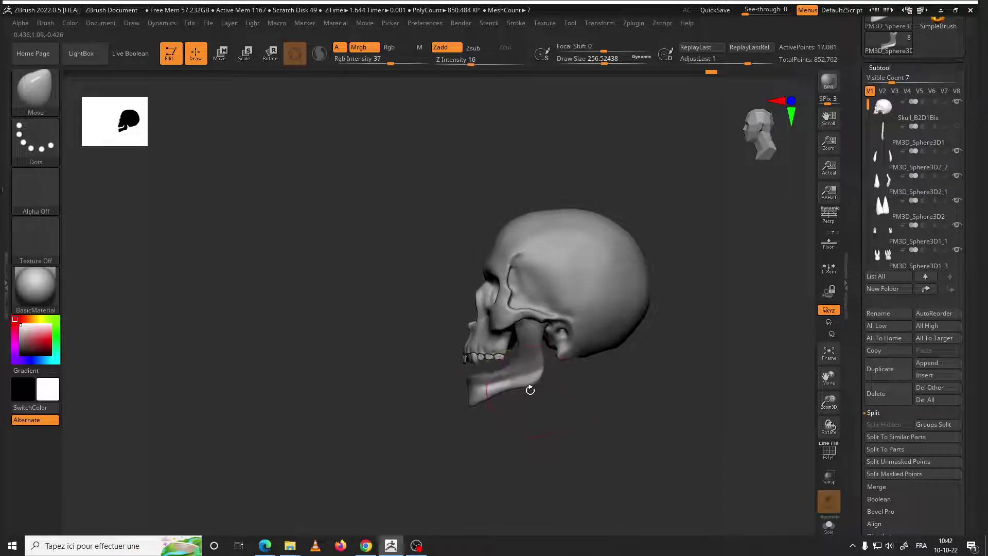
pyautogui.scroll(3, 534, 390)
pyautogui.scroll(2, 540, 395)
pyautogui.scroll(2, 505, 394)
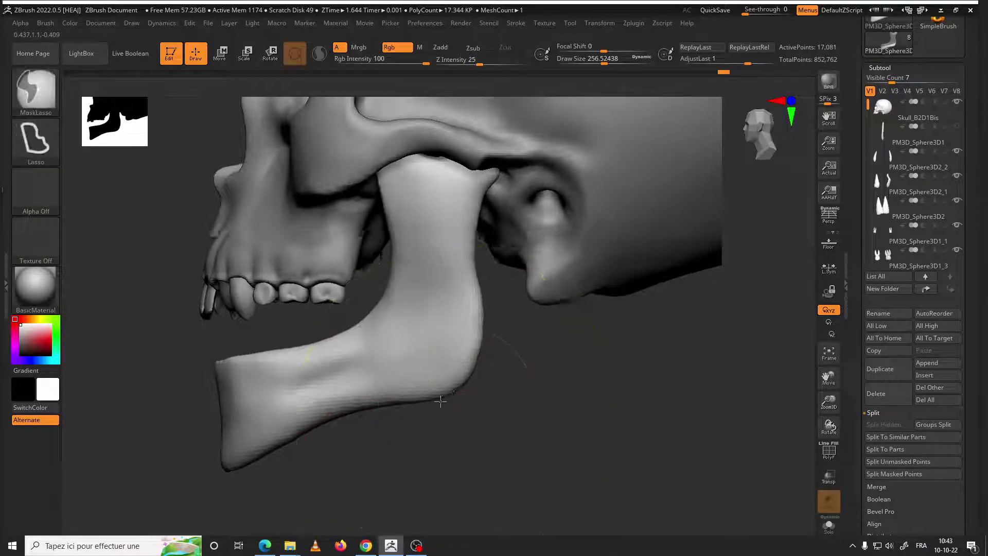
pyautogui.scroll(-4, 448, 407)
pyautogui.moveTo(459, 427)
pyautogui.mouseDown()
pyautogui.moveTo(453, 415)
pyautogui.moveTo(476, 419)
pyautogui.moveTo(482, 399)
pyautogui.mouseUp()
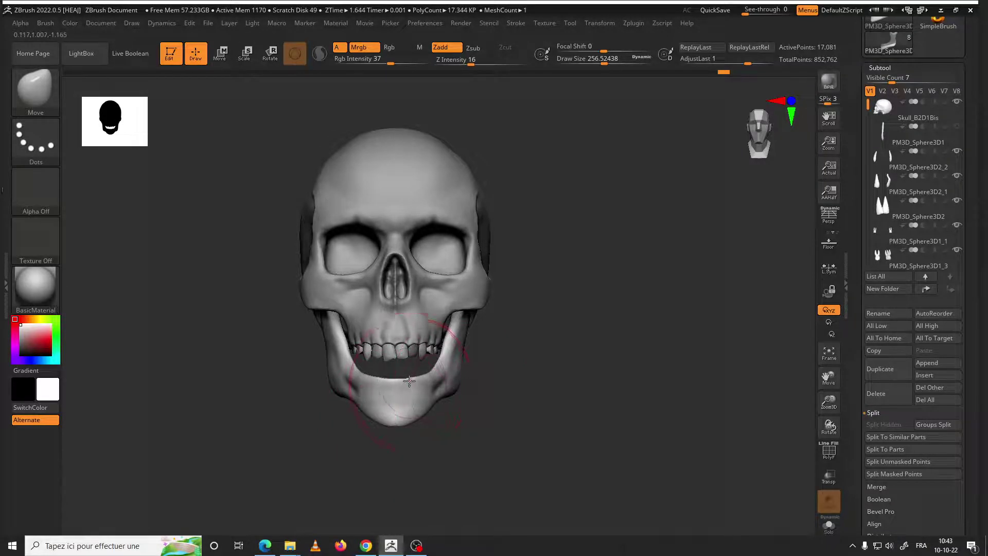
pyautogui.rightClick(450, 409)
pyautogui.moveTo(438, 411); pyautogui.dragTo(433, 410)
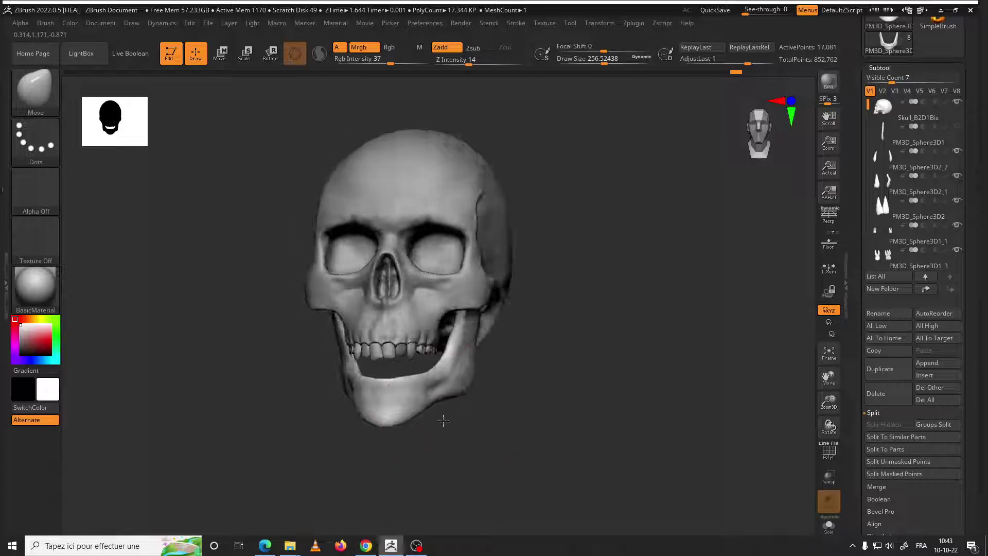
# From a left side view, lower Draw Size to about 177 with reduced Rgb intensity and falloff
pyautogui.moveTo(444, 396); pyautogui.dragTo(391, 396, button='right')
pyautogui.scroll(3, 391, 396)
pyautogui.rightClick(387, 396)
pyautogui.moveTo(387, 396)
pyautogui.mouseDown()
pyautogui.moveTo(381, 372)
pyautogui.moveTo(371, 391)
pyautogui.mouseUp()
pyautogui.rightClick(383, 388)
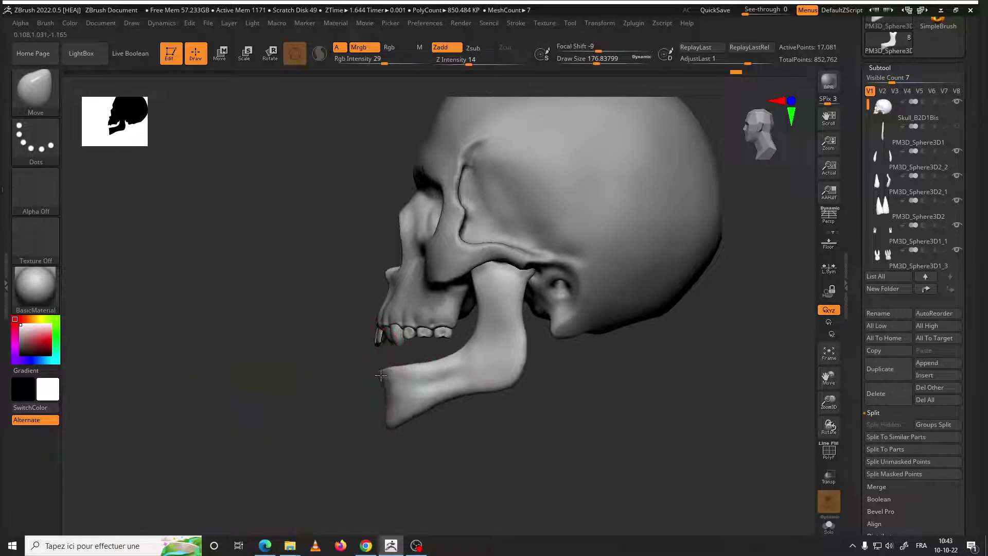
# Switch to the Standard brush and solo the jaw subtool to hide the skull and teeth
pyautogui.click(57, 106)
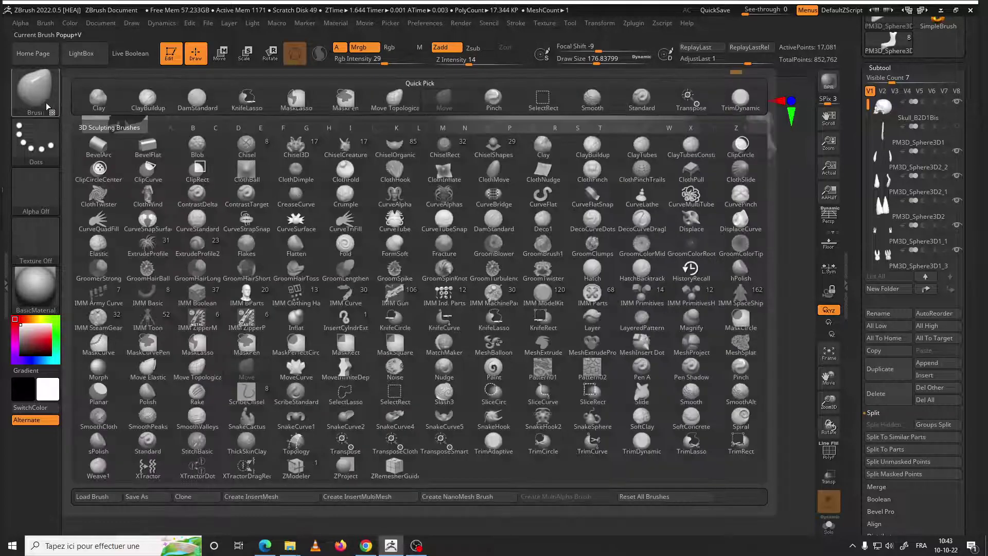
pyautogui.press('s')
pyautogui.click(148, 443)
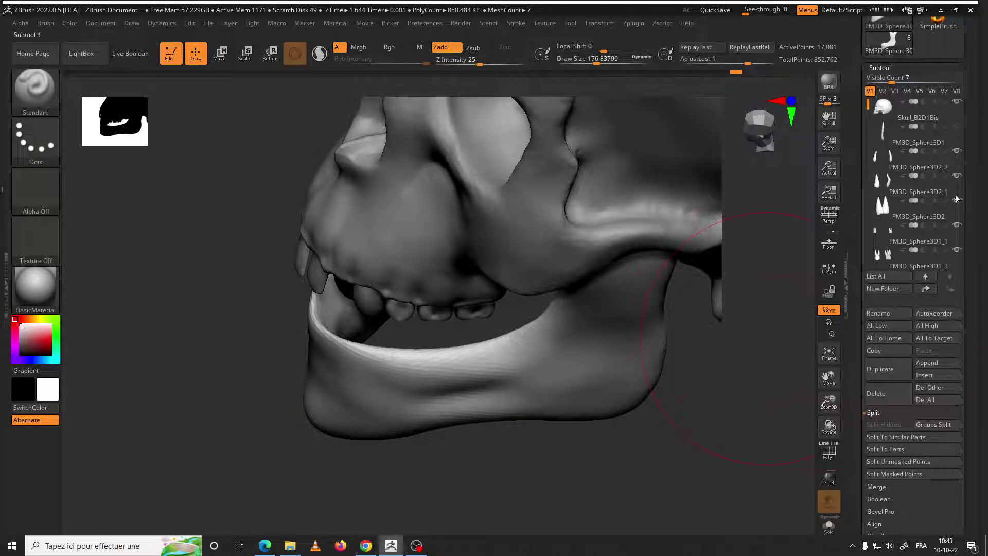
pyautogui.keyDown('alt'); pyautogui.click(956, 101); pyautogui.keyUp('alt')
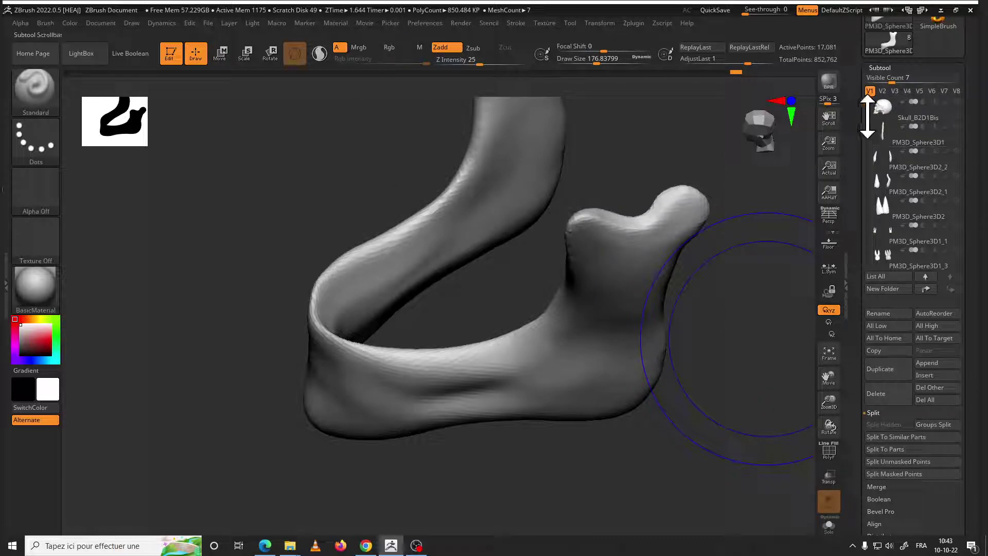
# Shrink the Standard brush to about 39 while orbiting and zooming in on the jaw
pyautogui.moveTo(205, 227); pyautogui.dragTo(315, 265)
pyautogui.press('space')
pyautogui.moveTo(309, 316); pyautogui.dragTo(288, 315)
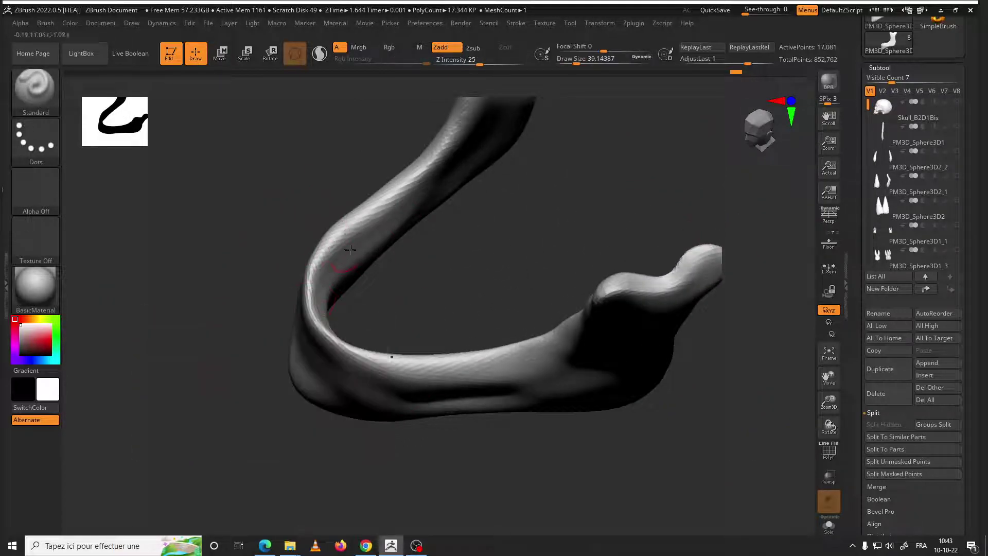
pyautogui.moveTo(297, 268); pyautogui.dragTo(306, 309)
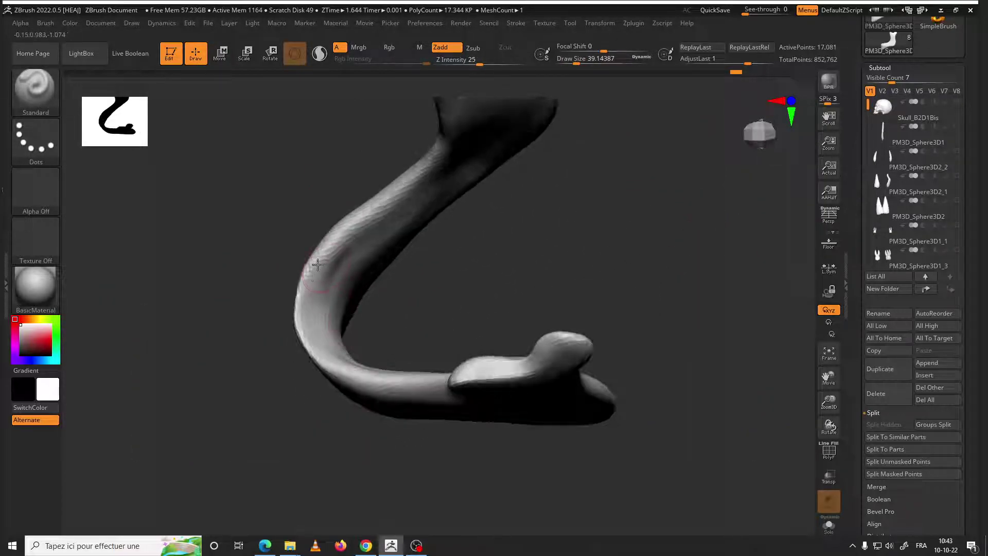
pyautogui.moveTo(388, 326); pyautogui.dragTo(331, 357)
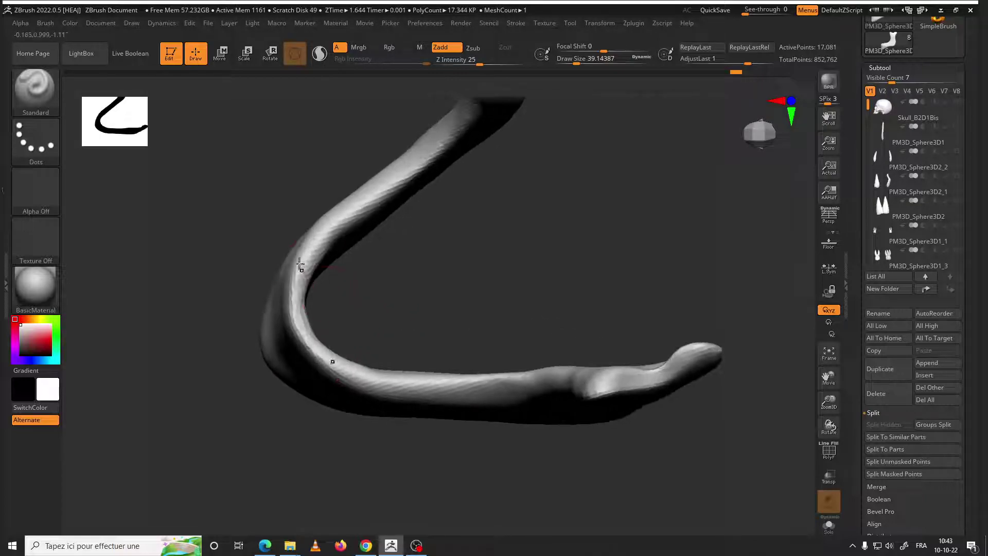
pyautogui.moveTo(314, 312)
pyautogui.mouseDown()
pyautogui.moveTo(275, 261)
pyautogui.moveTo(214, 307)
pyautogui.moveTo(247, 306)
pyautogui.mouseUp()
pyautogui.press('space')
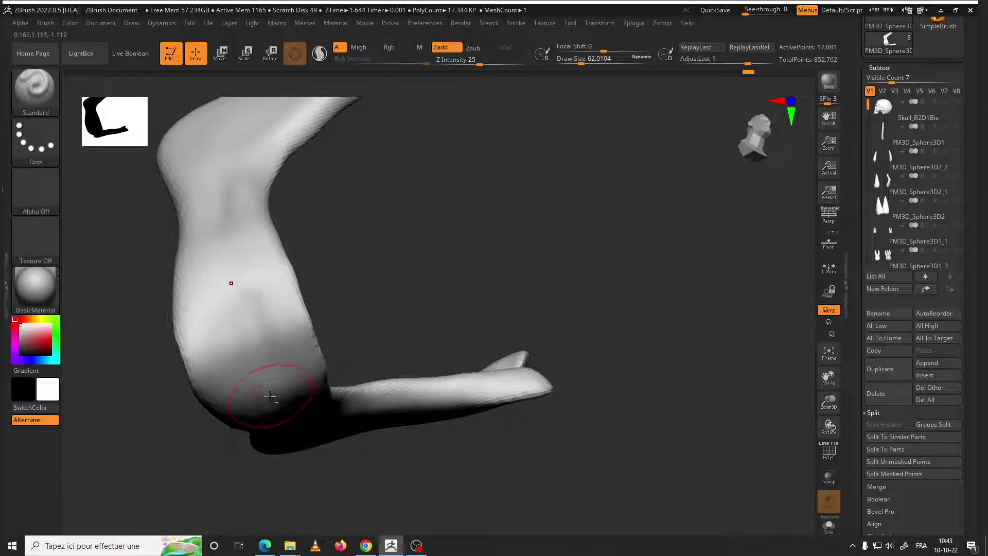
# Inspect the isolated jaw from side, front and three-quarter views, smoothing with Shift, and open the brush library
pyautogui.moveTo(282, 412)
pyautogui.mouseDown()
pyautogui.moveTo(390, 232)
pyautogui.moveTo(309, 241)
pyautogui.mouseUp()
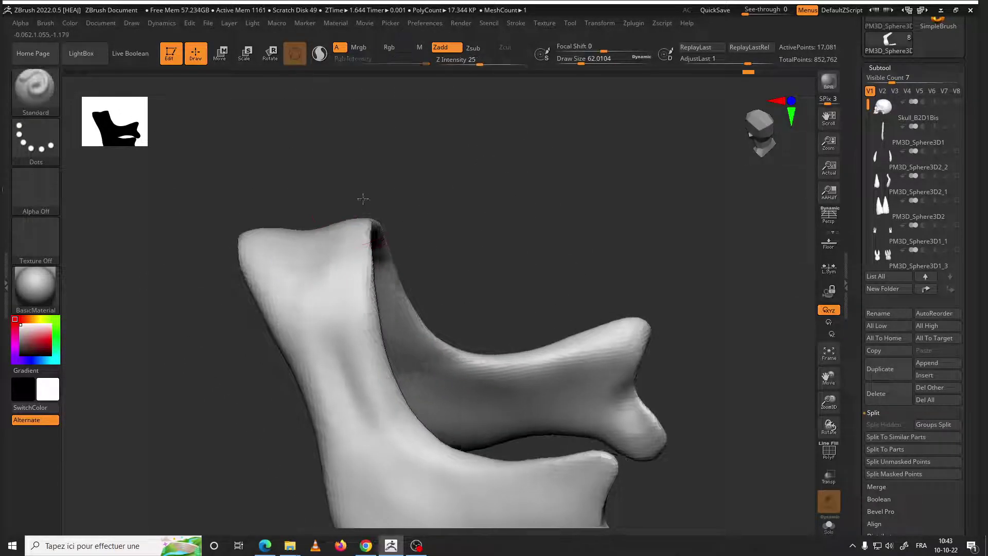
pyautogui.moveTo(359, 199)
pyautogui.keyDown('shift'); pyautogui.mouseDown()
pyautogui.moveTo(322, 224)
pyautogui.moveTo(472, 294)
pyautogui.mouseUp(); pyautogui.keyUp('shift')
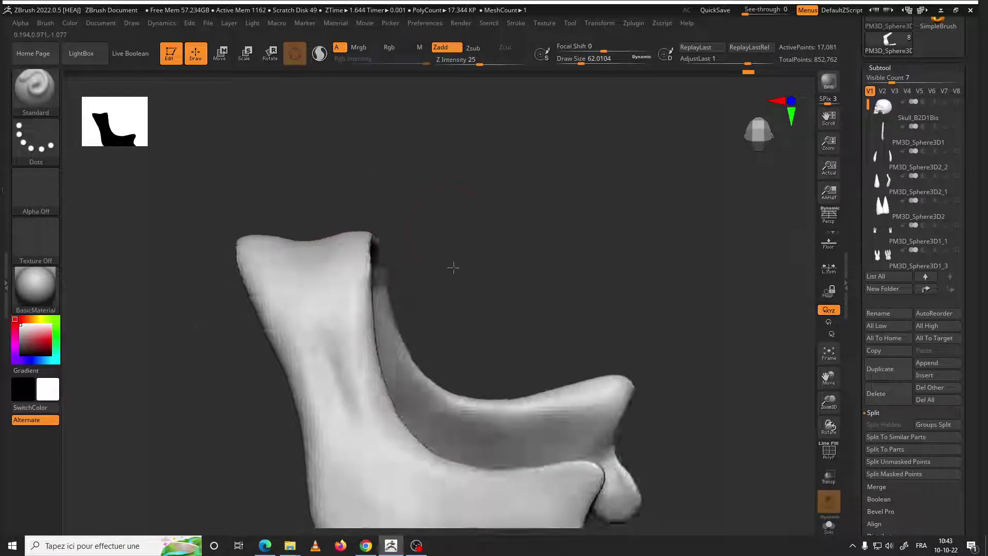
pyautogui.moveTo(442, 236)
pyautogui.mouseDown()
pyautogui.moveTo(467, 307)
pyautogui.moveTo(451, 316)
pyautogui.moveTo(514, 311)
pyautogui.moveTo(508, 267)
pyautogui.moveTo(444, 254)
pyautogui.mouseUp()
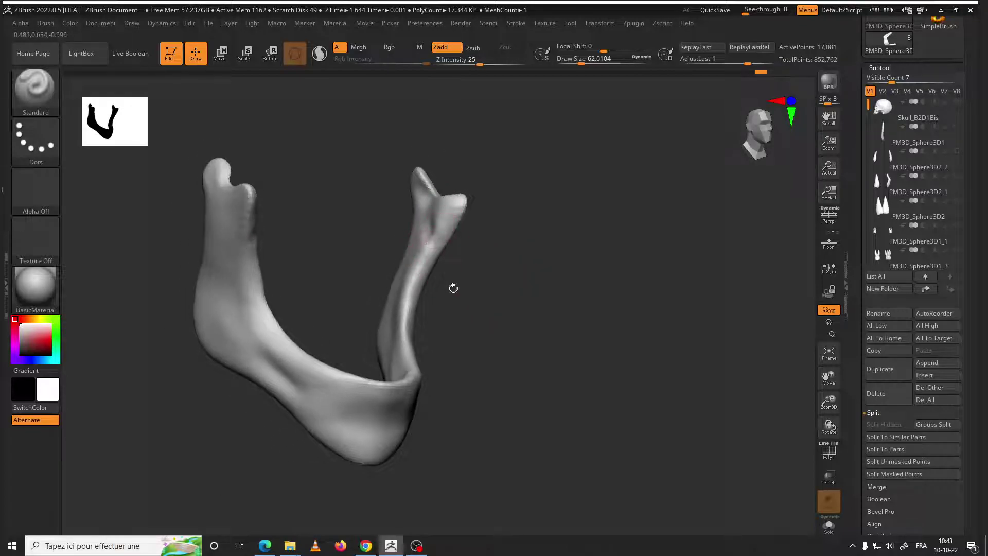
pyautogui.moveTo(453, 287)
pyautogui.keyDown('shift'); pyautogui.mouseDown()
pyautogui.moveTo(420, 242)
pyautogui.moveTo(409, 255)
pyautogui.mouseUp(); pyautogui.keyUp('shift')
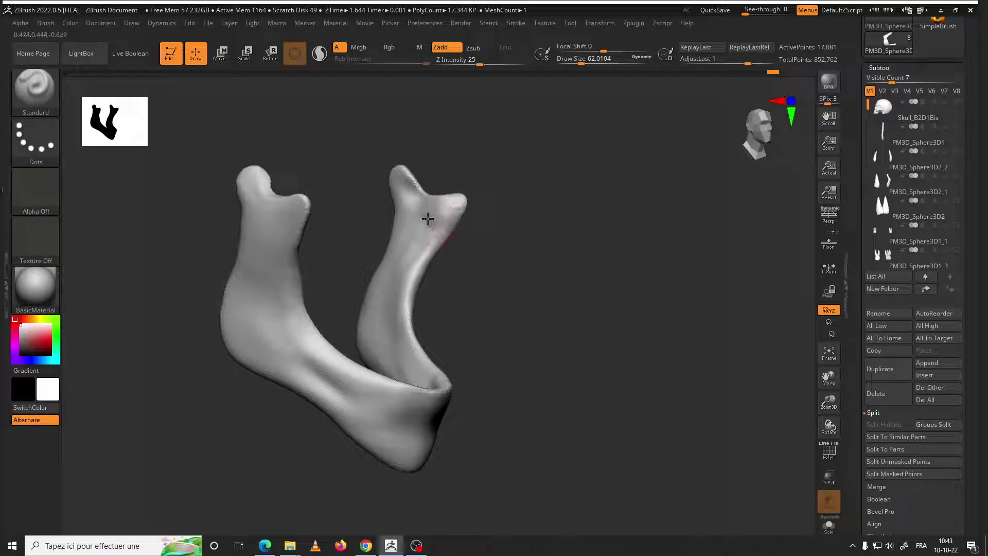
pyautogui.moveTo(474, 233)
pyautogui.mouseDown()
pyautogui.moveTo(448, 213)
pyautogui.moveTo(530, 206)
pyautogui.moveTo(516, 211)
pyautogui.moveTo(530, 171)
pyautogui.moveTo(455, 159)
pyautogui.moveTo(534, 221)
pyautogui.moveTo(672, 192)
pyautogui.moveTo(532, 218)
pyautogui.mouseUp()
pyautogui.press('shift')
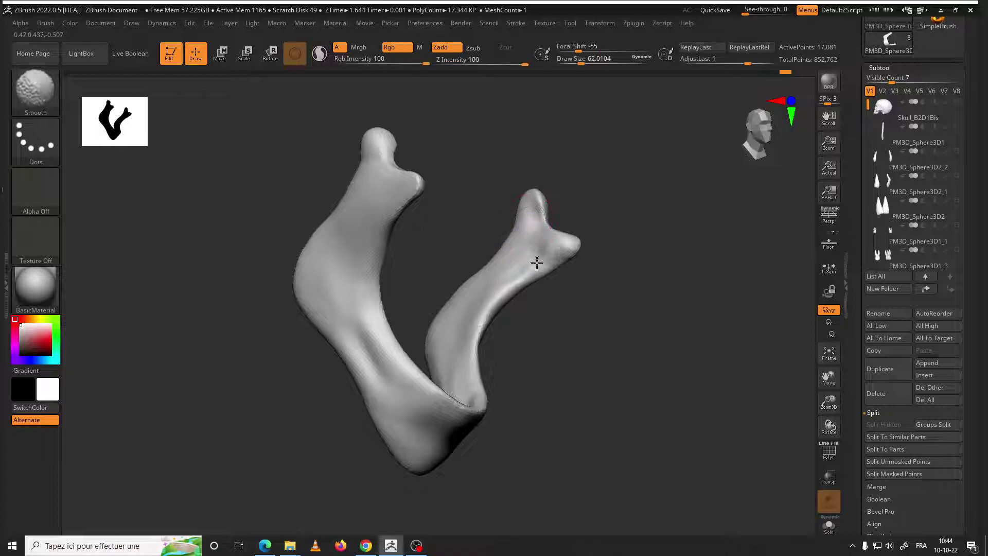
pyautogui.moveTo(536, 305)
pyautogui.keyDown('shift'); pyautogui.mouseDown()
pyautogui.moveTo(470, 286)
pyautogui.moveTo(455, 229)
pyautogui.moveTo(451, 248)
pyautogui.moveTo(470, 243)
pyautogui.mouseUp(); pyautogui.keyUp('shift')
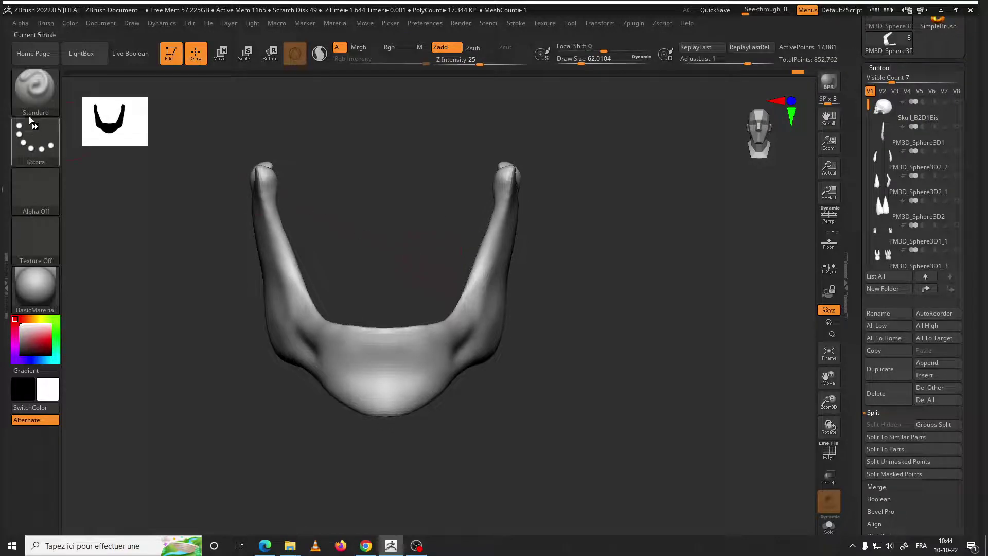
pyautogui.click(44, 111)
# Switch to the DamStandard brush and shrink it to about 51
pyautogui.press('d')
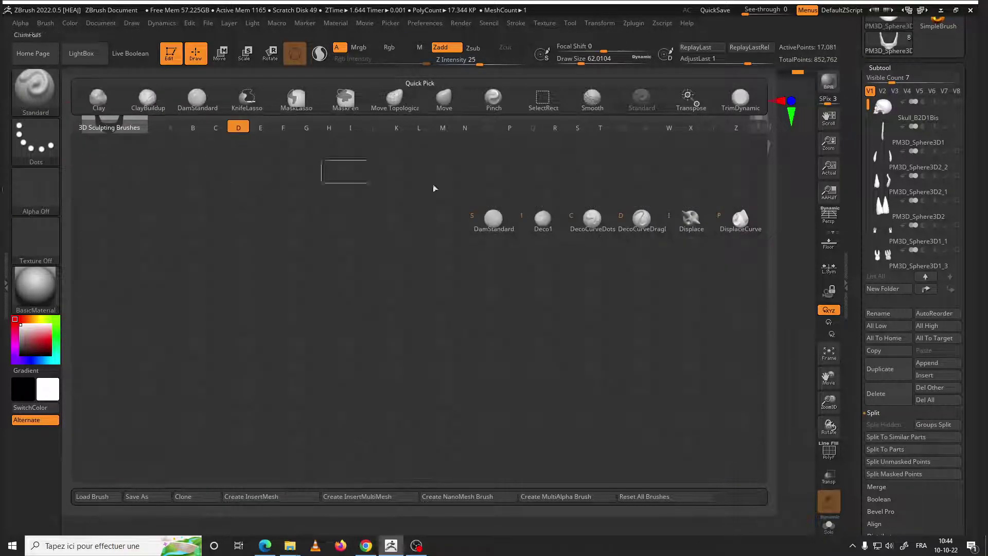
pyautogui.click(507, 221)
pyautogui.scroll(3, 615, 287)
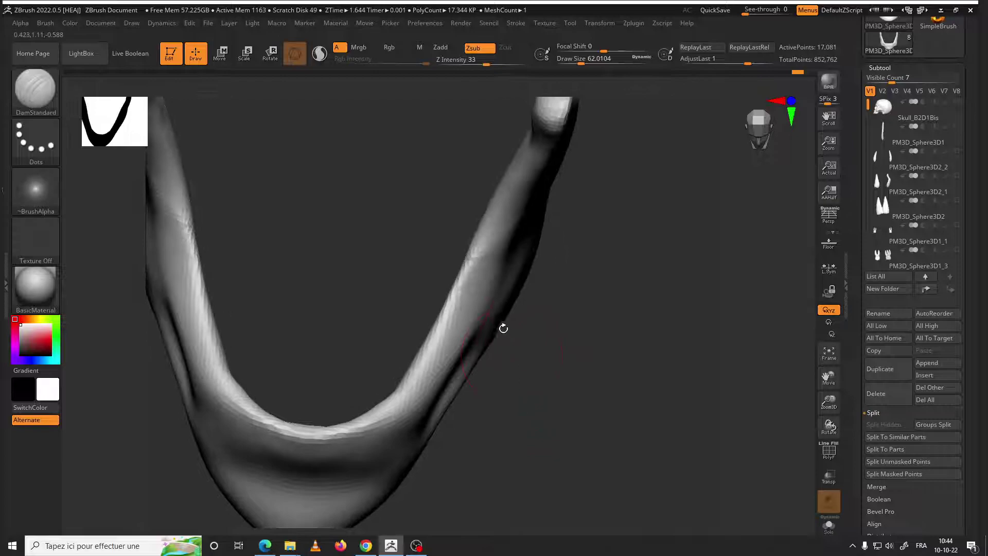
pyautogui.moveTo(557, 361); pyautogui.dragTo(501, 284)
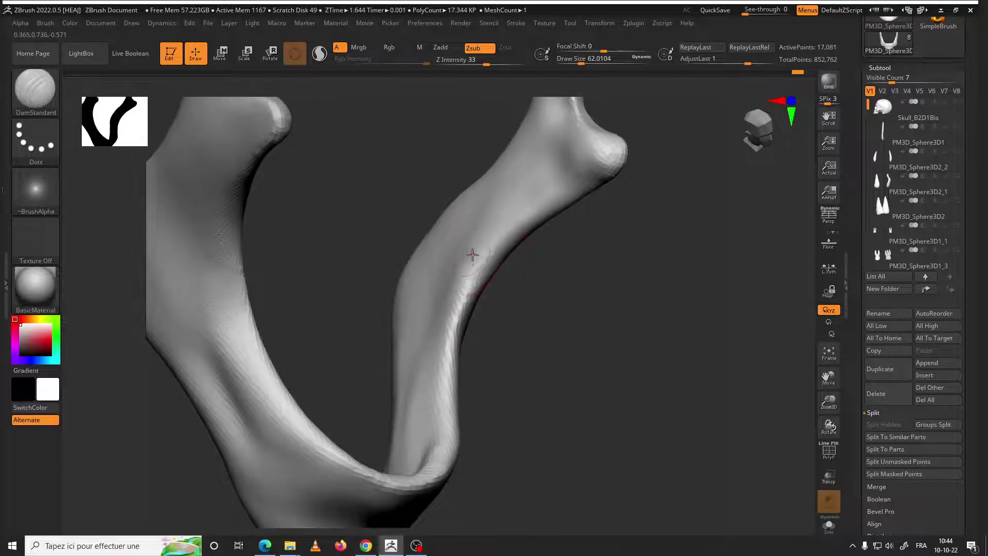
pyautogui.moveTo(501, 319)
pyautogui.mouseDown()
pyautogui.moveTo(477, 264)
pyautogui.moveTo(534, 396)
pyautogui.moveTo(509, 384)
pyautogui.mouseUp()
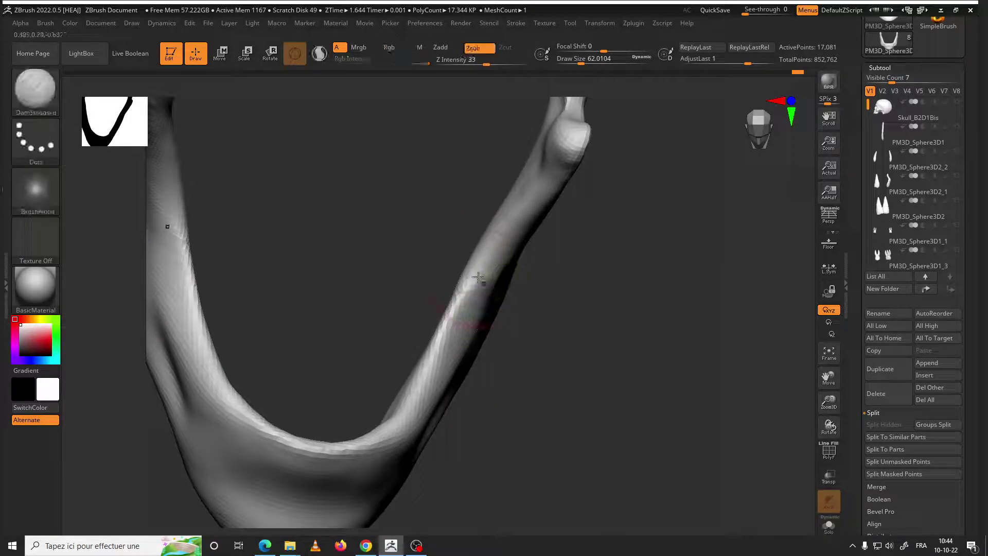
pyautogui.rightClick(509, 384)
pyautogui.moveTo(470, 294); pyautogui.dragTo(475, 263)
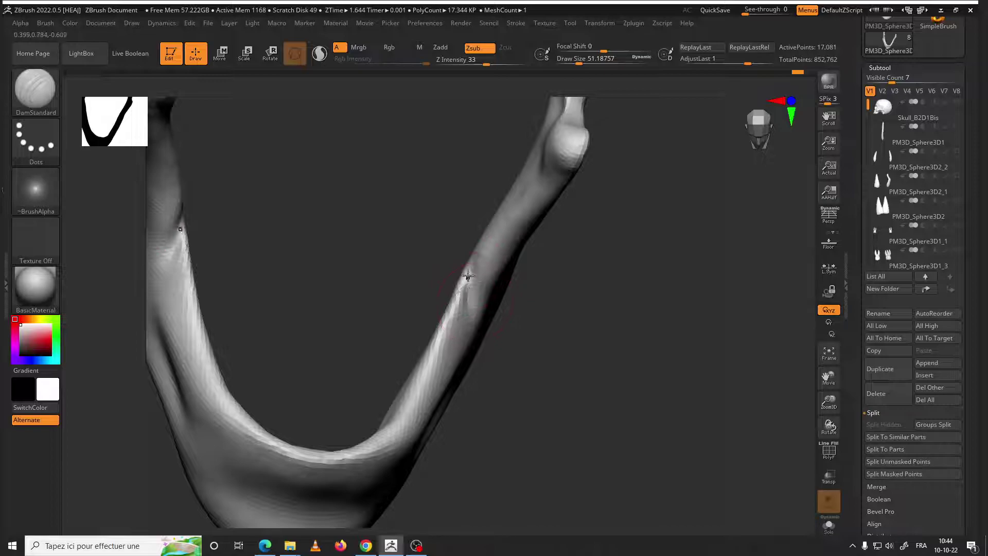
# Carve and smooth a crease along a mandible branch, undoing unwanted strokes
pyautogui.hotkey('ctrl', 'z')
pyautogui.hotkey('ctrl', 'z')
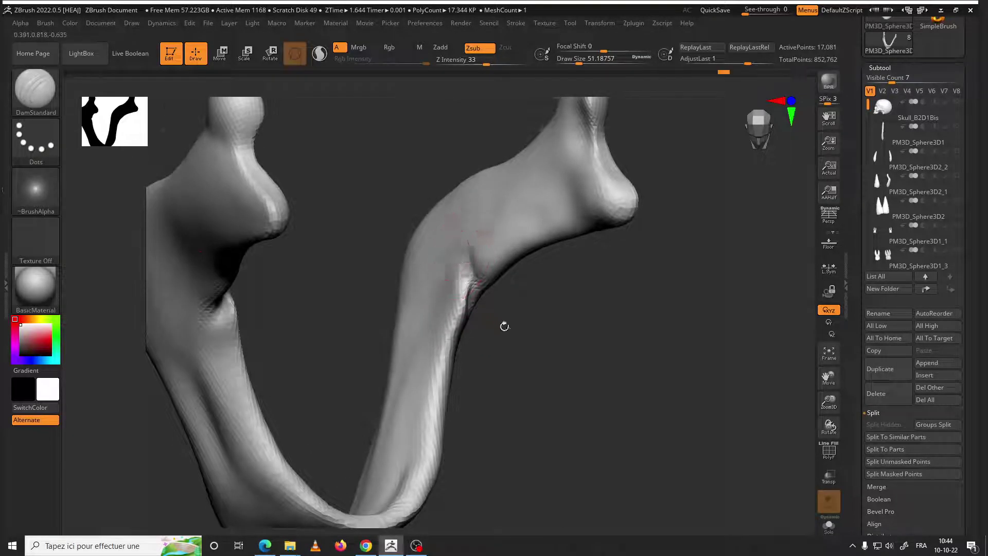
pyautogui.hotkey('ctrl', 'z')
pyautogui.keyDown('alt'); pyautogui.moveTo(455, 313); pyautogui.dragTo(463, 292); pyautogui.keyUp('alt')
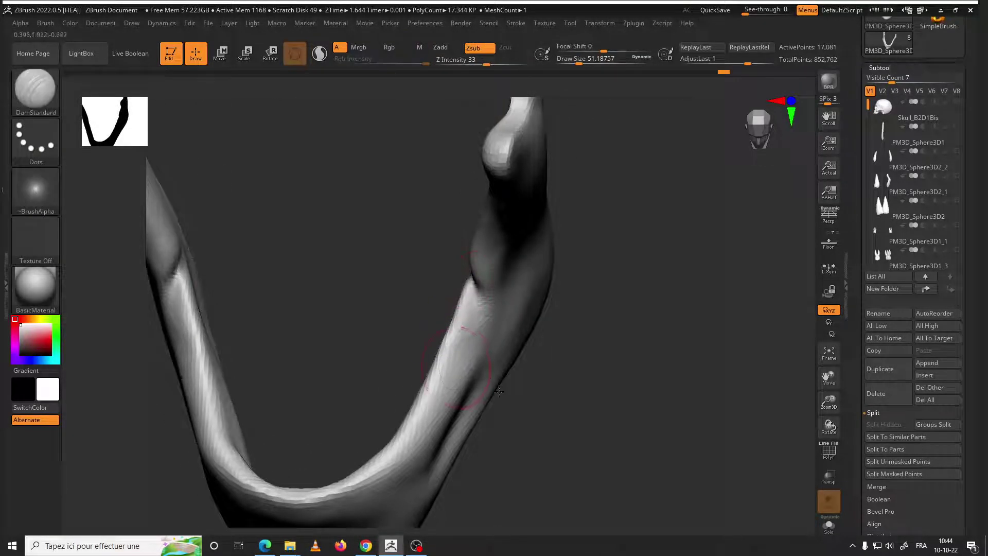
pyautogui.hotkey('ctrl', 'z')
pyautogui.hotkey('ctrl', 'z')
pyautogui.keyDown('shift'); pyautogui.moveTo(439, 334); pyautogui.dragTo(481, 254); pyautogui.keyUp('shift')
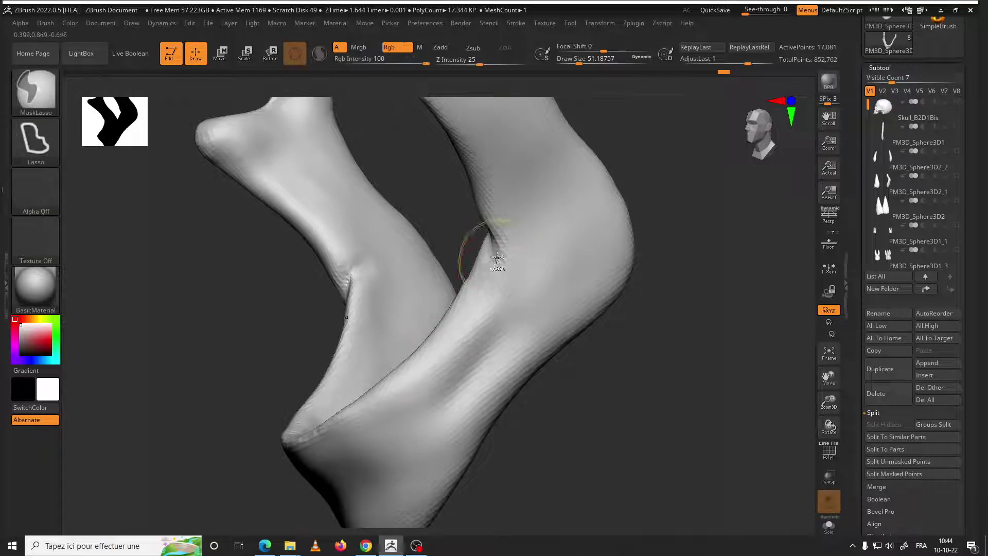
pyautogui.keyDown('shift'); pyautogui.moveTo(476, 300); pyautogui.dragTo(481, 264); pyautogui.keyUp('shift')
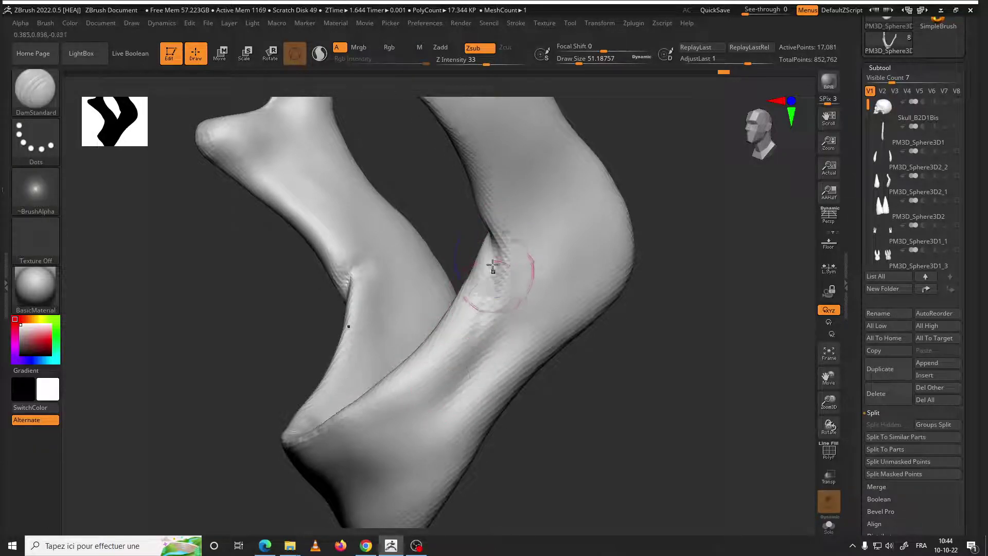
pyautogui.hotkey('ctrl', 'z')
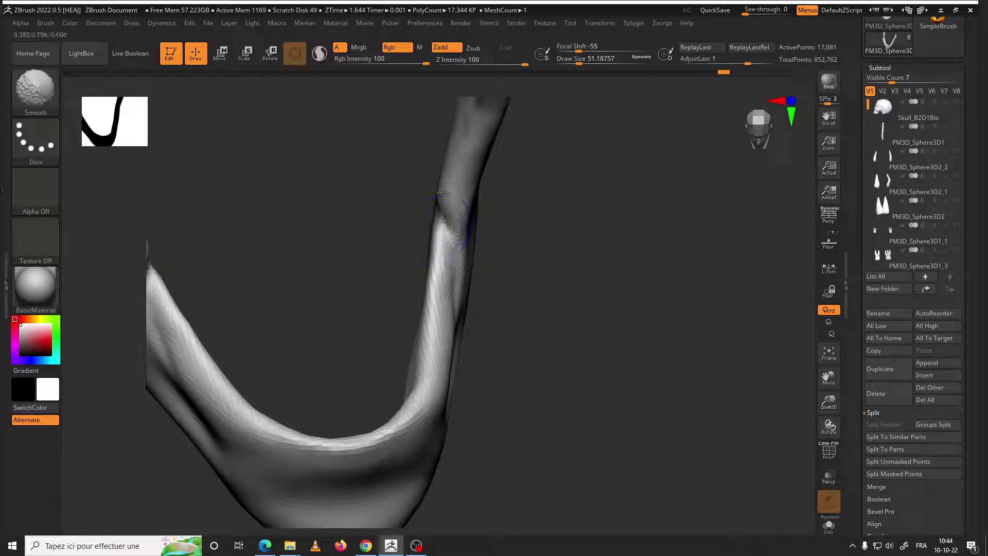
pyautogui.press('f')
# Orbit the jaw through side and front views and frame it larger
pyautogui.moveTo(510, 210)
pyautogui.mouseDown()
pyautogui.moveTo(480, 313)
pyautogui.moveTo(487, 289)
pyautogui.mouseUp()
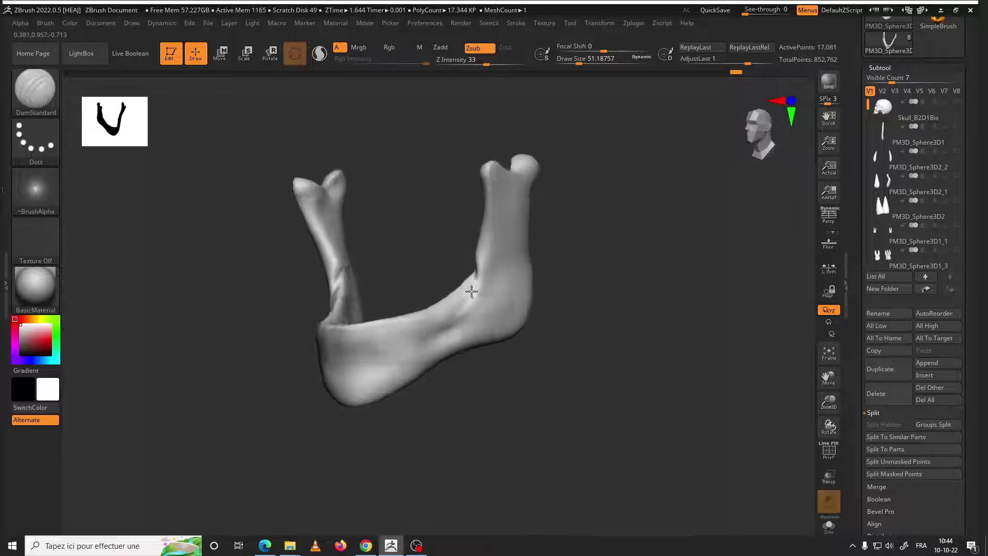
pyautogui.moveTo(484, 315); pyautogui.dragTo(468, 274)
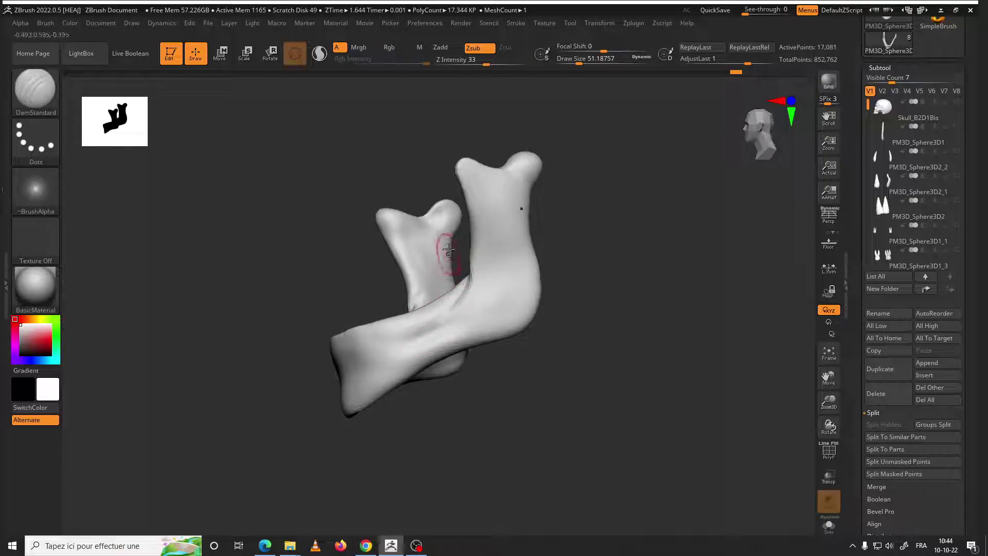
pyautogui.moveTo(552, 336)
pyautogui.mouseDown()
pyautogui.moveTo(466, 328)
pyautogui.moveTo(541, 294)
pyautogui.moveTo(489, 313)
pyautogui.moveTo(504, 290)
pyautogui.mouseUp()
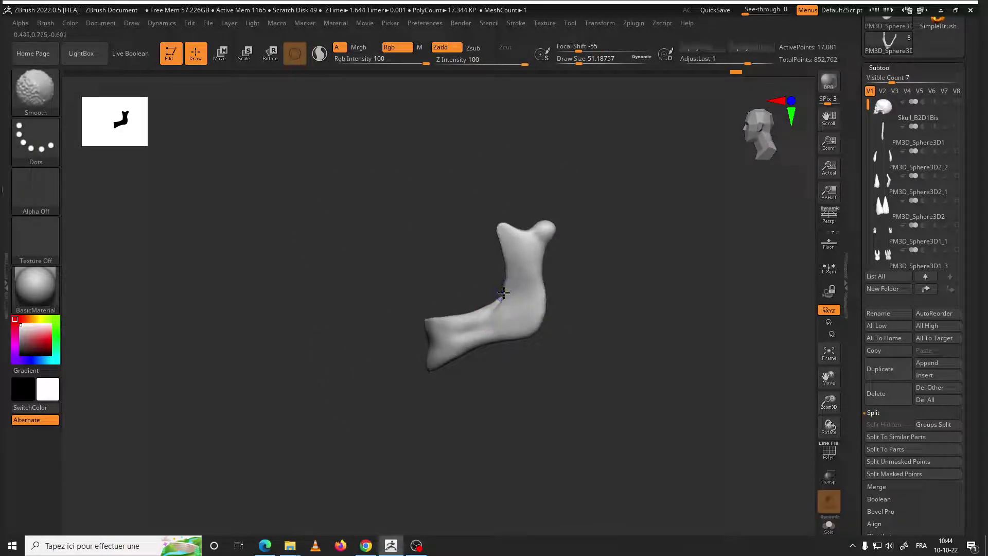
pyautogui.moveTo(570, 316)
pyautogui.mouseDown()
pyautogui.moveTo(657, 300)
pyautogui.moveTo(551, 282)
pyautogui.moveTo(568, 308)
pyautogui.mouseUp()
pyautogui.press('shift')
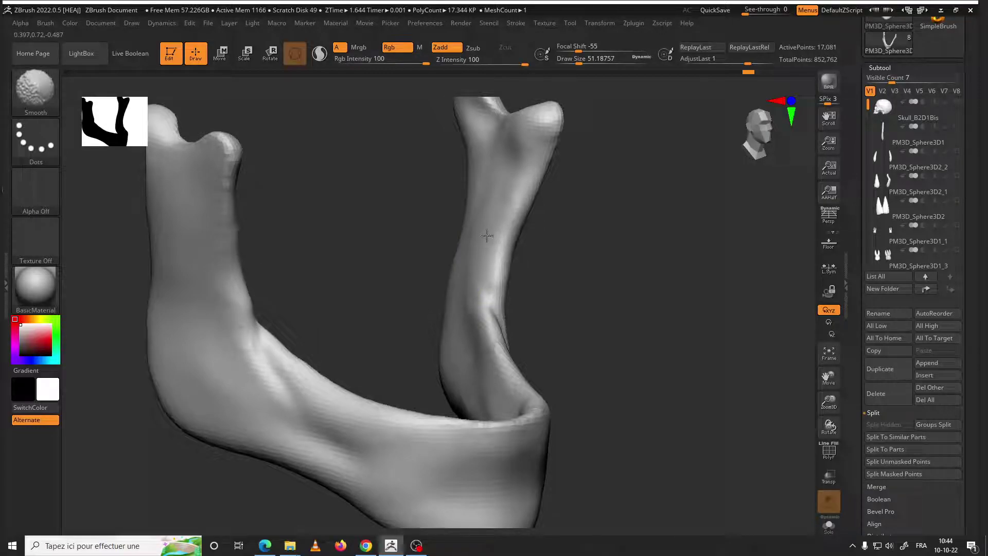
pyautogui.moveTo(487, 235)
pyautogui.mouseDown()
pyautogui.moveTo(552, 287)
pyautogui.moveTo(452, 260)
pyautogui.moveTo(536, 258)
pyautogui.moveTo(667, 283)
pyautogui.moveTo(466, 264)
pyautogui.moveTo(473, 291)
pyautogui.mouseUp()
pyautogui.press('f')
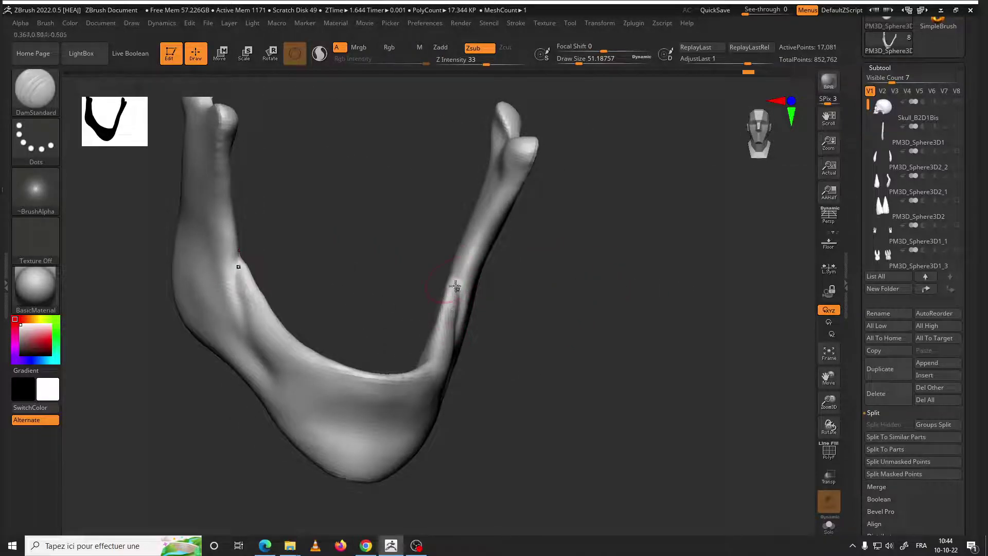
pyautogui.moveTo(494, 326); pyautogui.dragTo(359, 282)
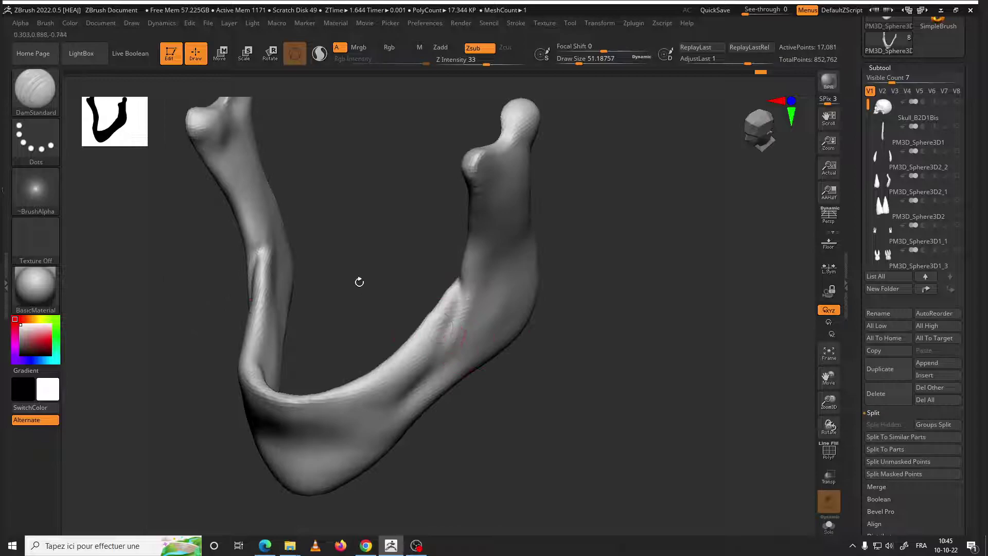
# Switch to the Clay brush and enlarge it to about 108
pyautogui.click(43, 97)
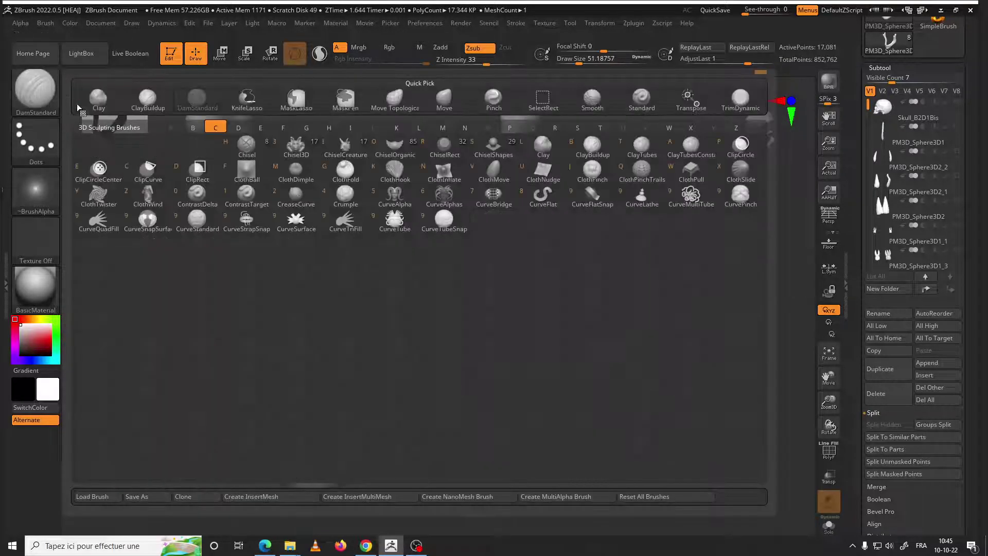
pyautogui.click(543, 154)
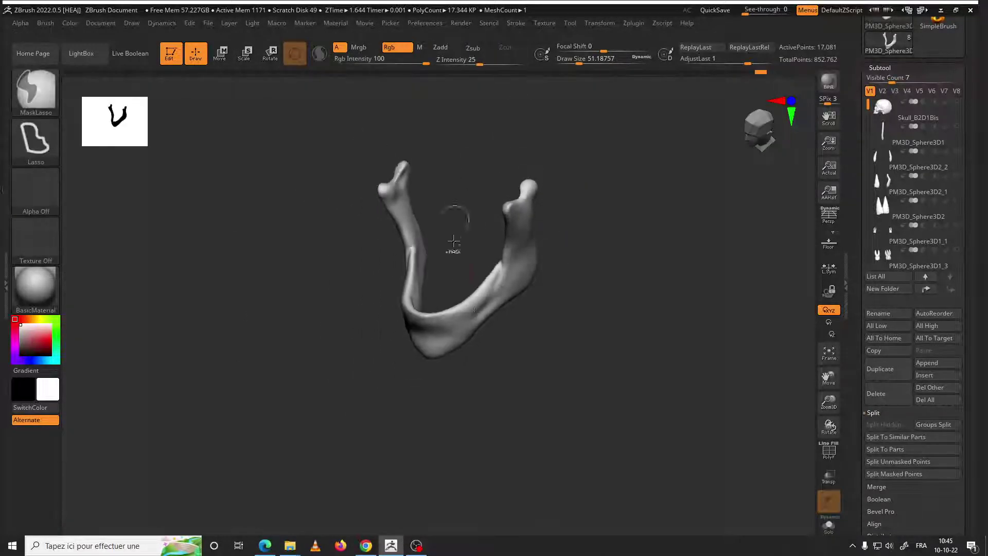
pyautogui.moveTo(453, 221); pyautogui.dragTo(515, 268)
# Rotate to the inner ramus hole and fill it smoothly with clay
pyautogui.moveTo(483, 300); pyautogui.dragTo(503, 300)
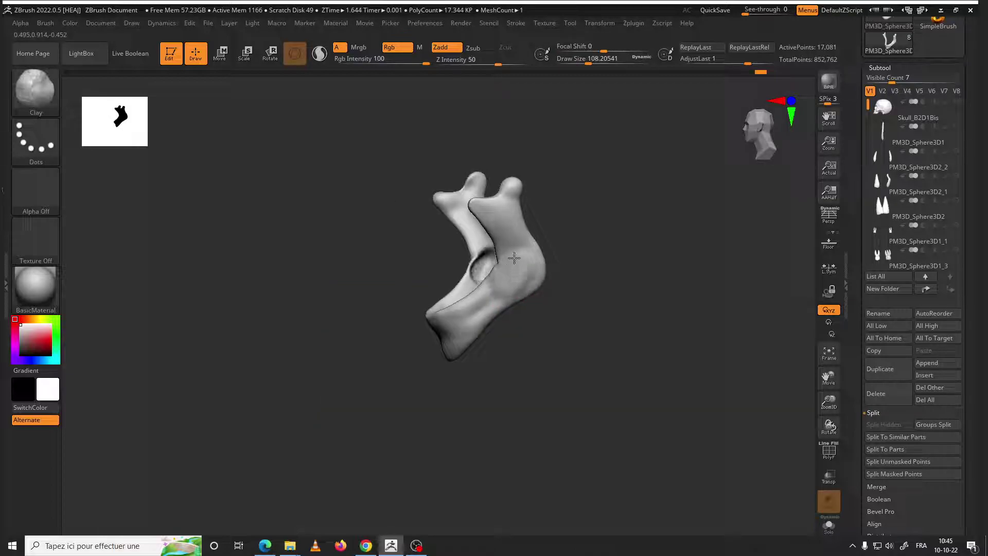
pyautogui.moveTo(561, 283); pyautogui.dragTo(524, 264)
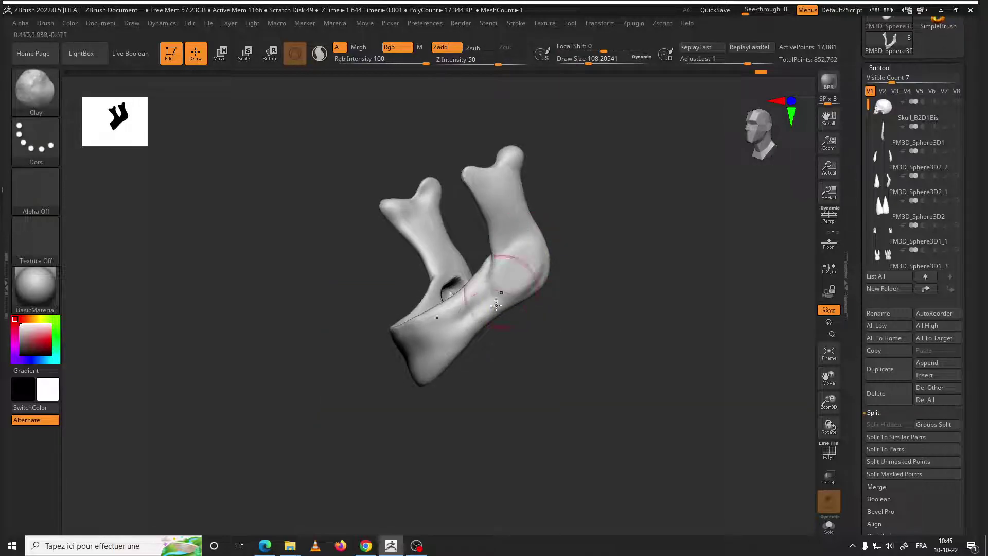
pyautogui.moveTo(496, 305)
pyautogui.mouseDown()
pyautogui.moveTo(530, 348)
pyautogui.moveTo(569, 364)
pyautogui.moveTo(551, 287)
pyautogui.mouseUp()
pyautogui.scroll(3, 551, 286)
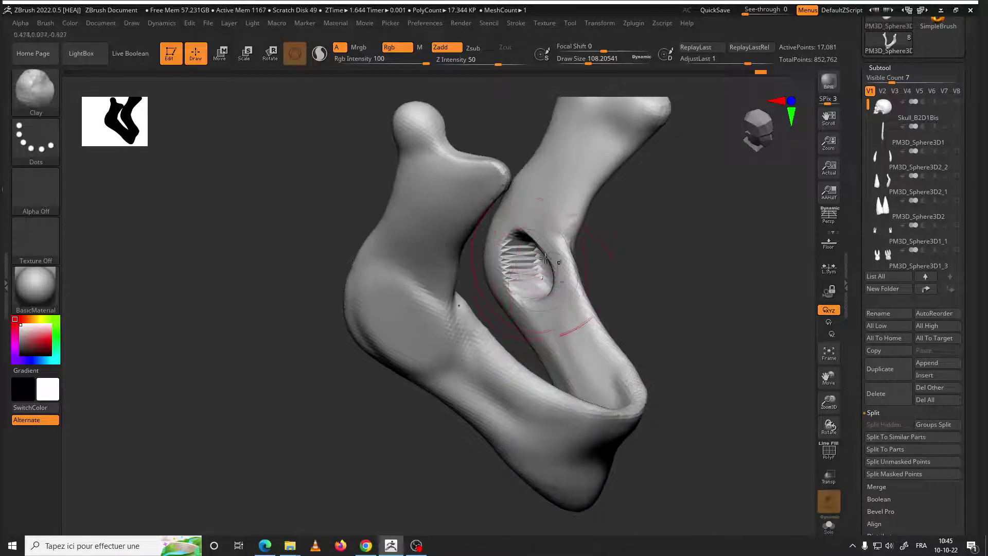
pyautogui.moveTo(679, 283)
pyautogui.mouseDown()
pyautogui.moveTo(600, 264)
pyautogui.moveTo(670, 274)
pyautogui.mouseUp()
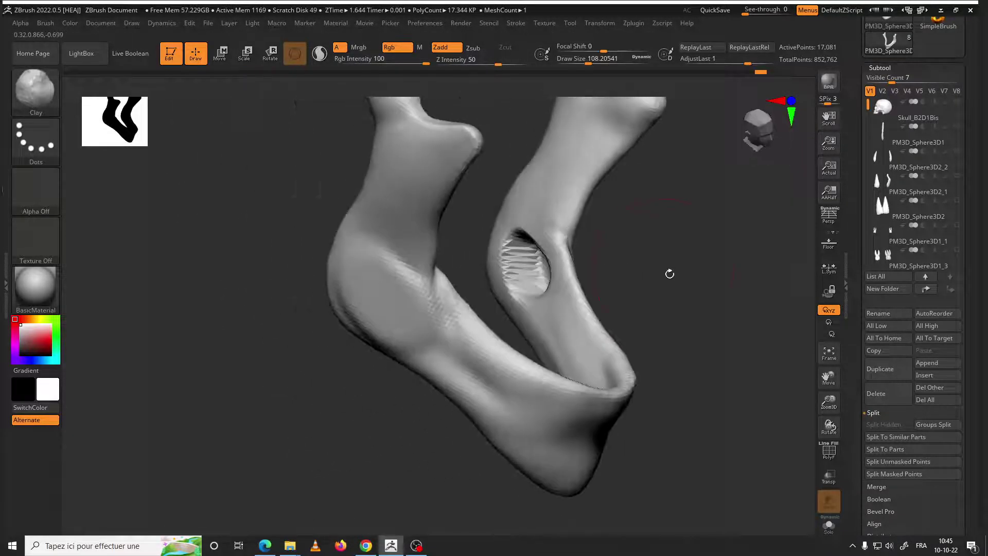
pyautogui.moveTo(529, 309)
pyautogui.mouseDown()
pyautogui.moveTo(587, 276)
pyautogui.moveTo(523, 249)
pyautogui.moveTo(453, 297)
pyautogui.mouseUp()
pyautogui.moveTo(529, 231)
pyautogui.keyDown('shift'); pyautogui.mouseDown()
pyautogui.moveTo(485, 287)
pyautogui.moveTo(501, 286)
pyautogui.mouseUp(); pyautogui.keyUp('shift')
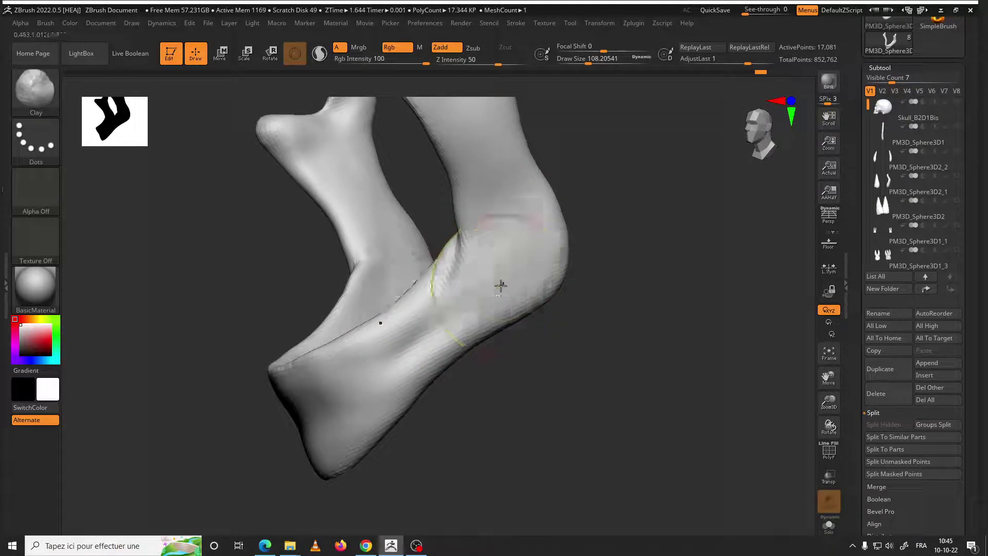
pyautogui.click(44, 23)
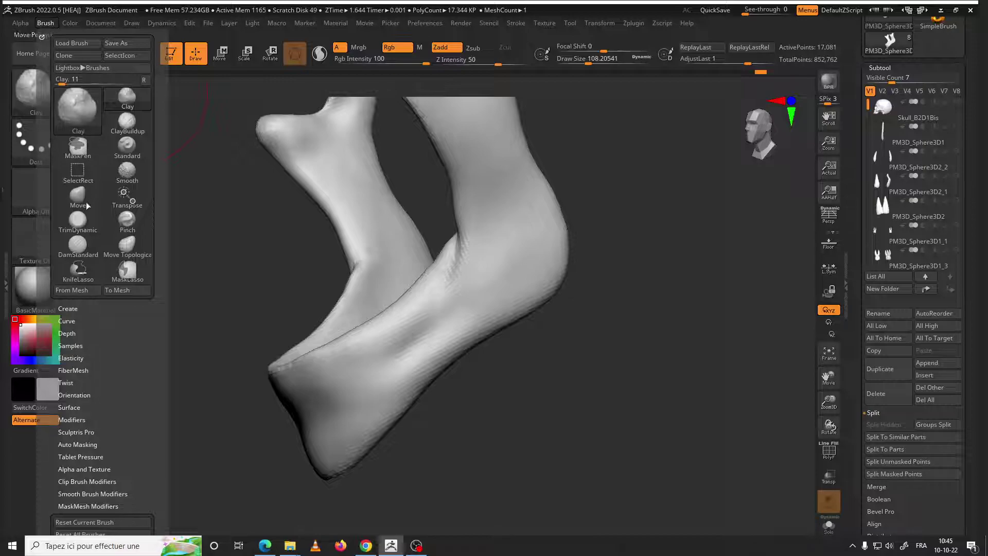
# Enable BackfaceMask under the brush's Auto Masking settings
pyautogui.click(71, 420)
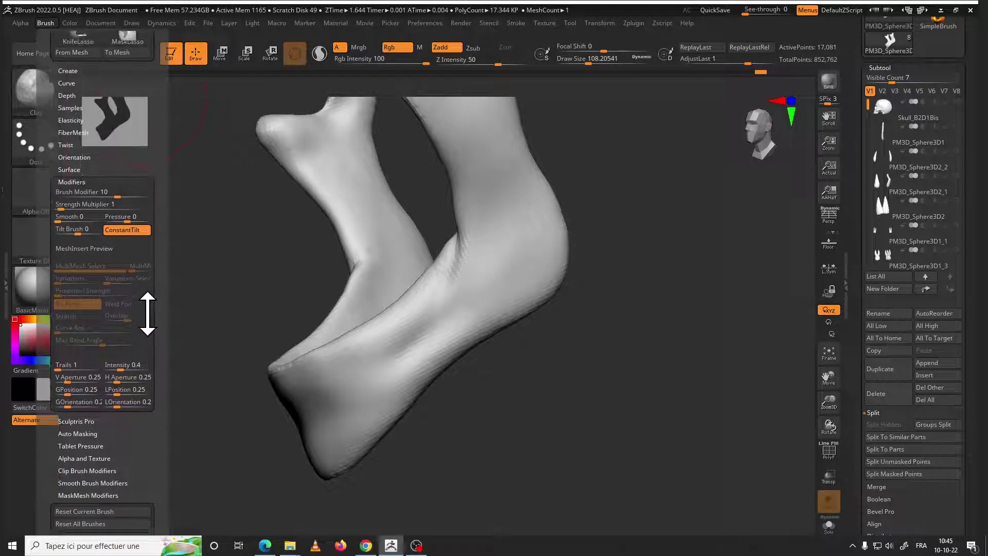
pyautogui.click(72, 394)
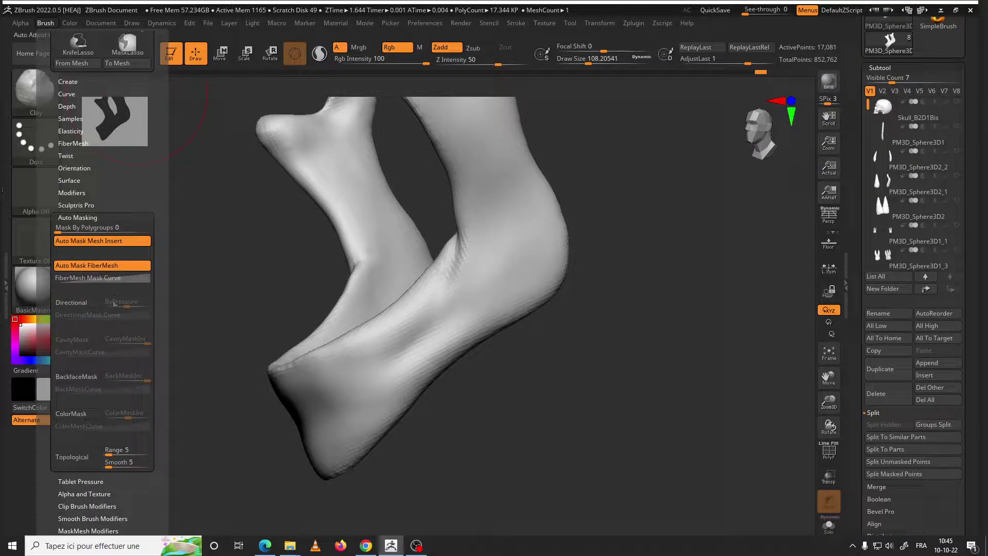
pyautogui.scroll(-1, 133, 172)
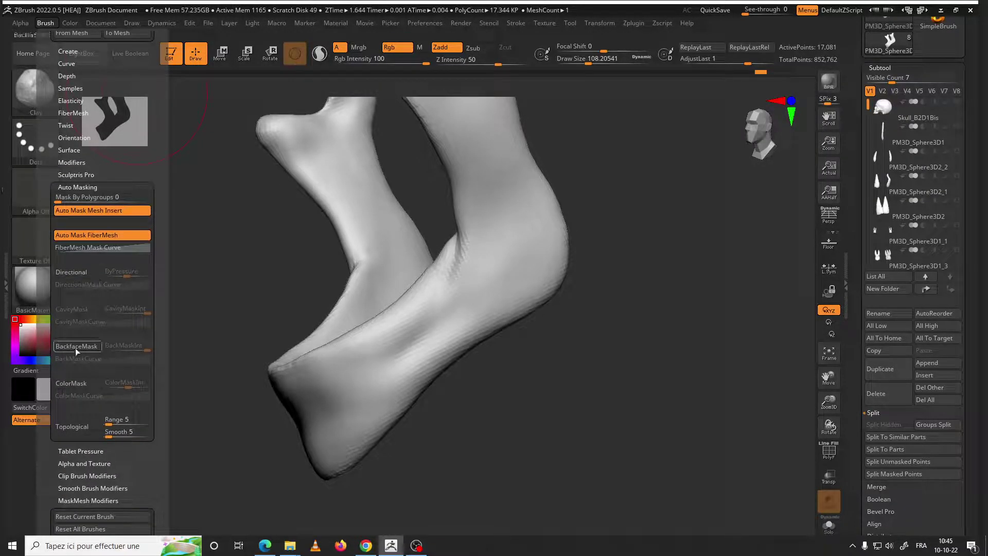
pyautogui.click(75, 347)
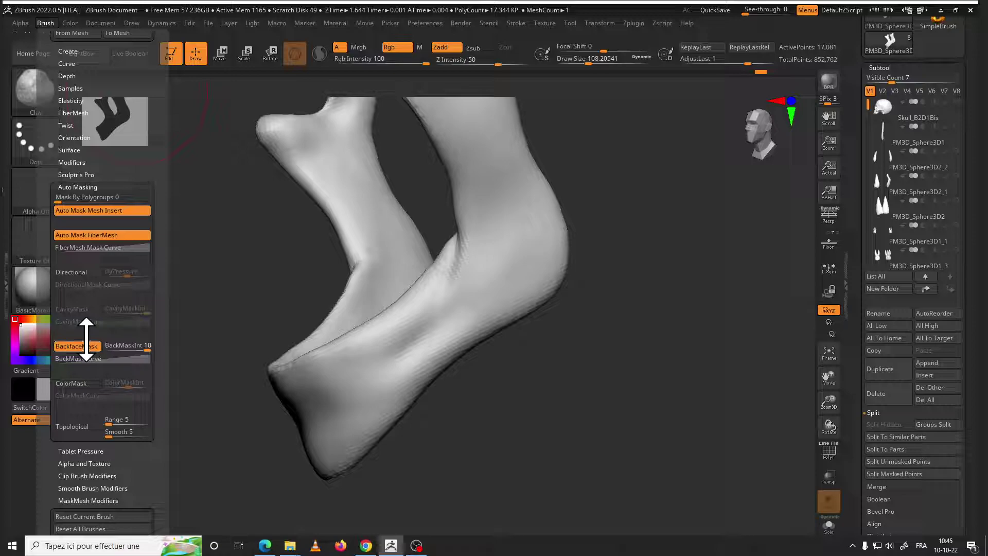
# Add a rounded clay bump on the inner ramus and smooth it with Shift
pyautogui.moveTo(520, 225); pyautogui.dragTo(450, 302)
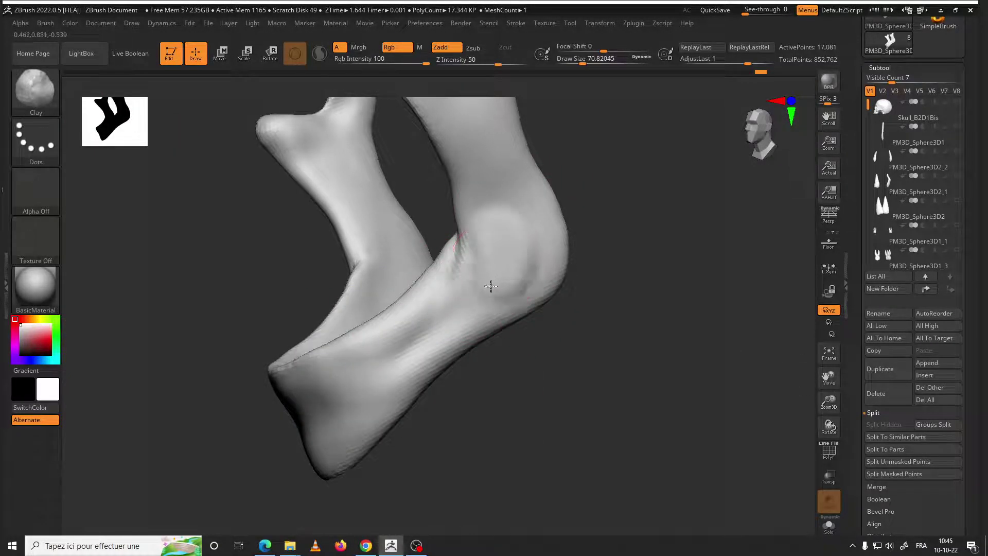
pyautogui.moveTo(561, 252)
pyautogui.keyDown('shift'); pyautogui.mouseDown()
pyautogui.moveTo(511, 216)
pyautogui.moveTo(493, 227)
pyautogui.mouseUp(); pyautogui.keyUp('shift')
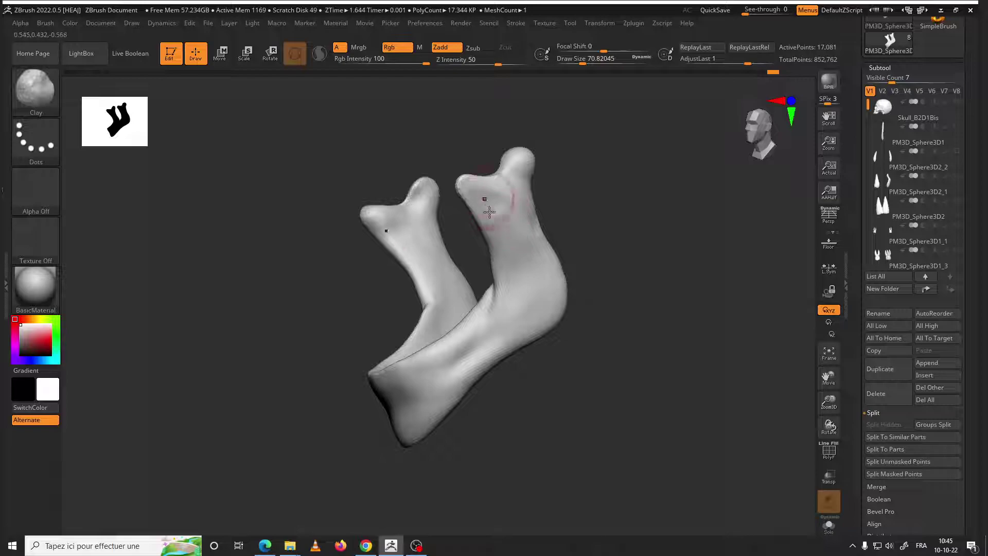
pyautogui.press('shift')
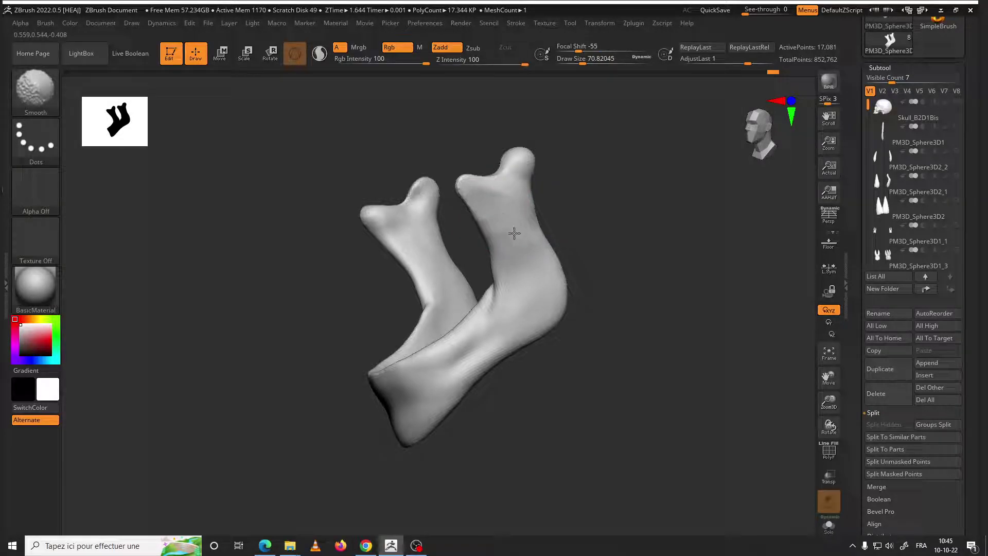
pyautogui.click(39, 23)
pyautogui.scroll(1, 161, 421)
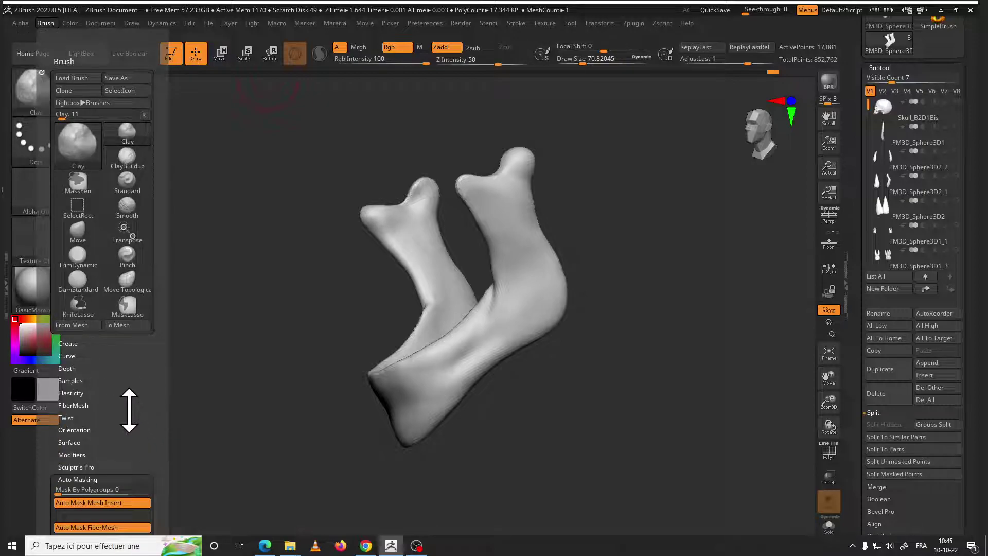
pyautogui.moveTo(131, 421)
pyautogui.mouseDown()
pyautogui.moveTo(146, 353)
pyautogui.moveTo(137, 322)
pyautogui.mouseUp()
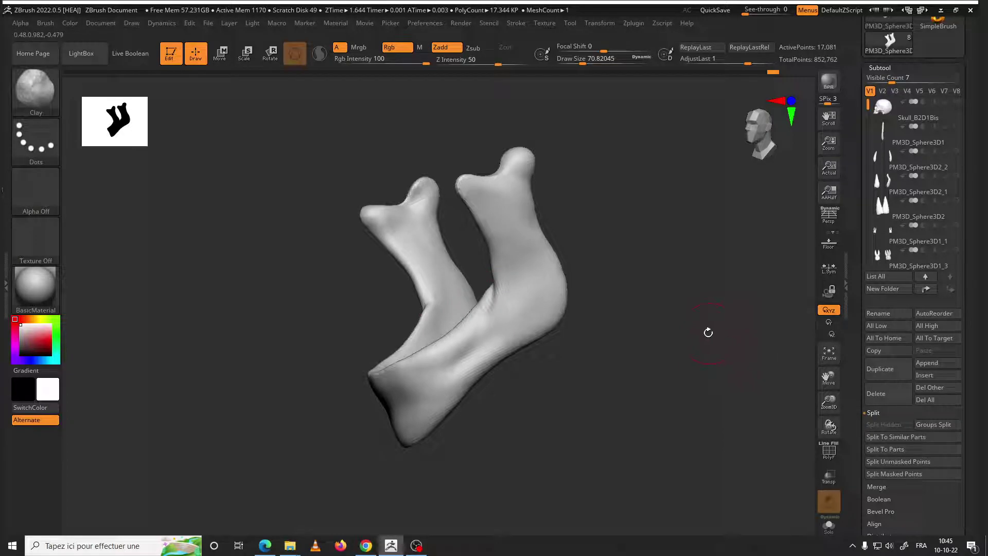
pyautogui.moveTo(662, 304); pyautogui.dragTo(217, 217)
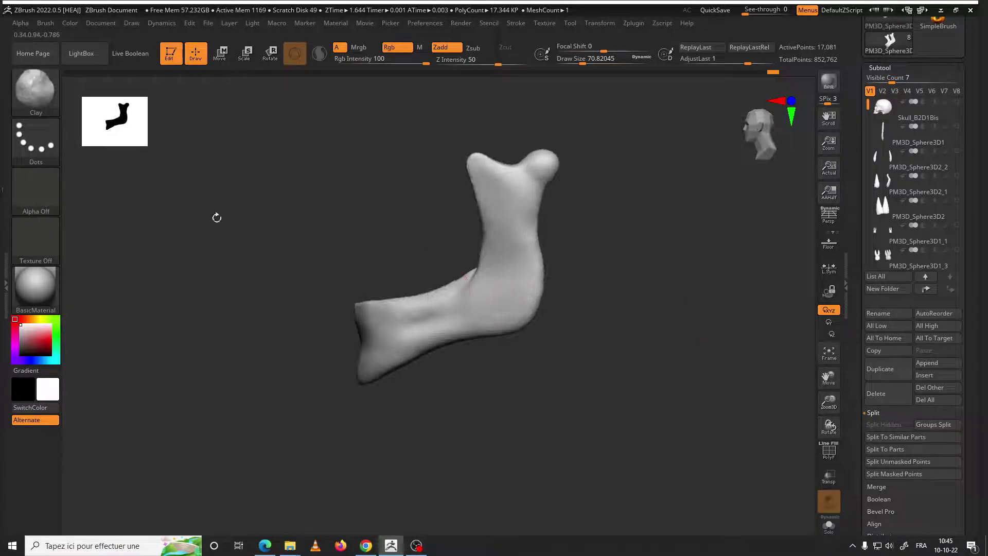
pyautogui.click(43, 97)
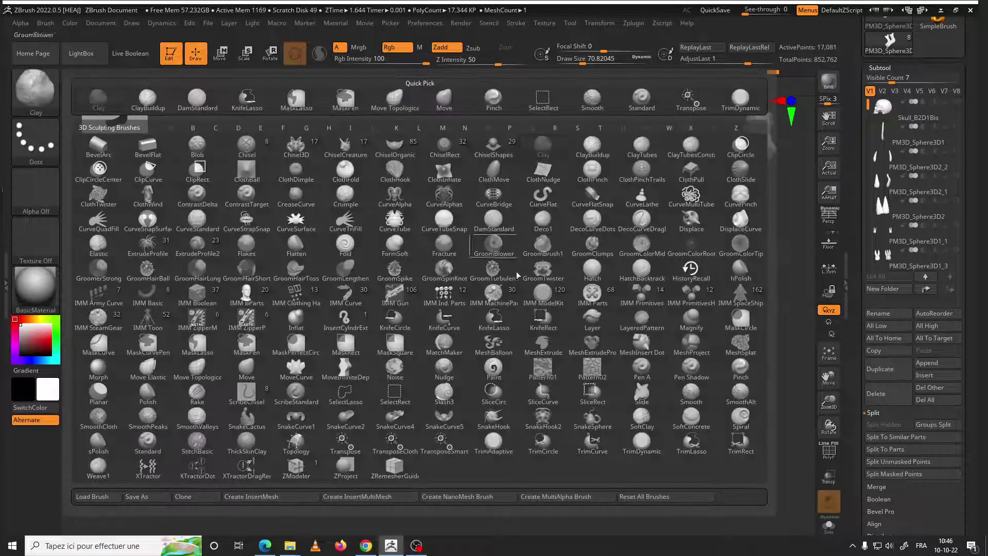
pyautogui.press('m')
pyautogui.click(246, 367)
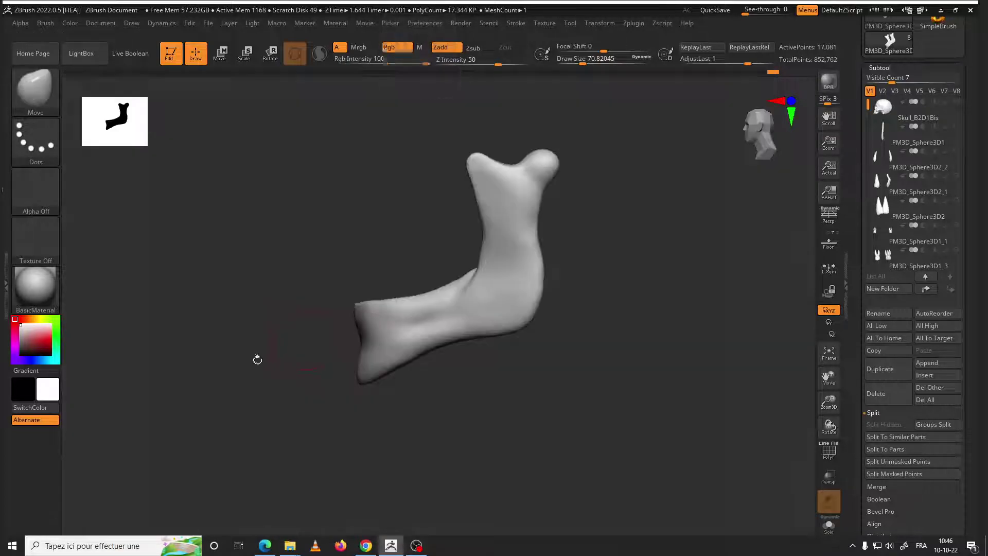
pyautogui.press('space')
pyautogui.moveTo(465, 262)
pyautogui.mouseDown()
pyautogui.moveTo(478, 153)
pyautogui.moveTo(480, 172)
pyautogui.mouseUp()
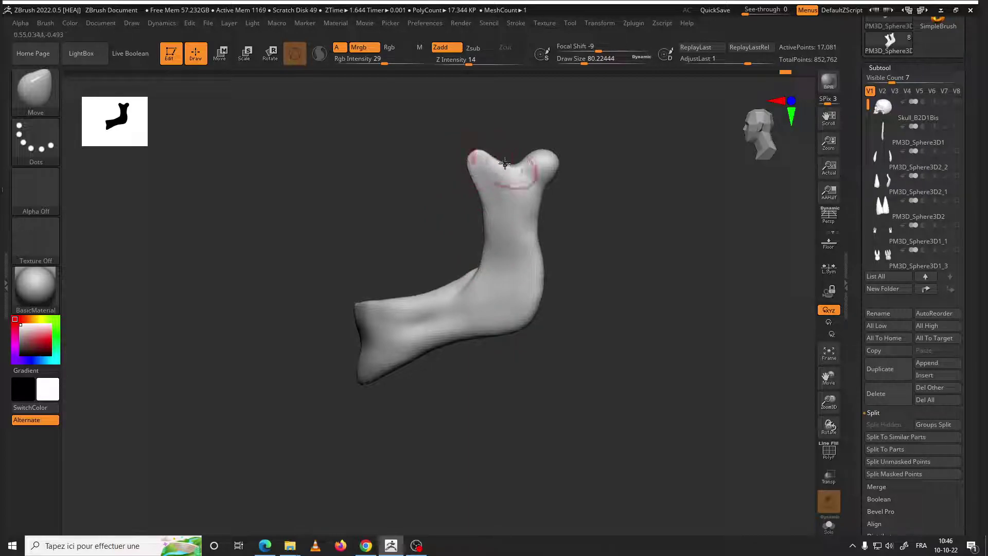
pyautogui.moveTo(566, 216)
pyautogui.mouseDown()
pyautogui.moveTo(600, 231)
pyautogui.moveTo(624, 268)
pyautogui.mouseUp()
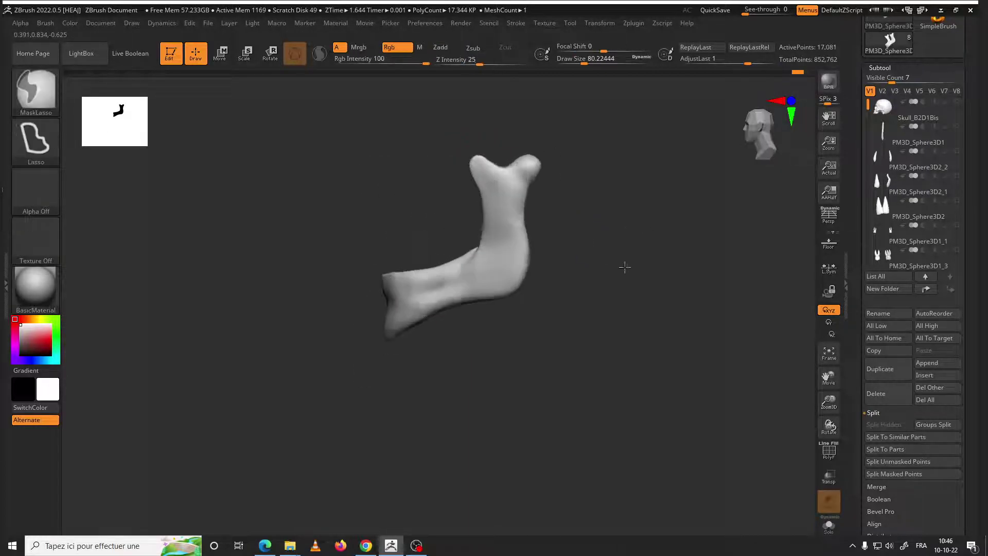
pyautogui.click(956, 101)
pyautogui.click(833, 174)
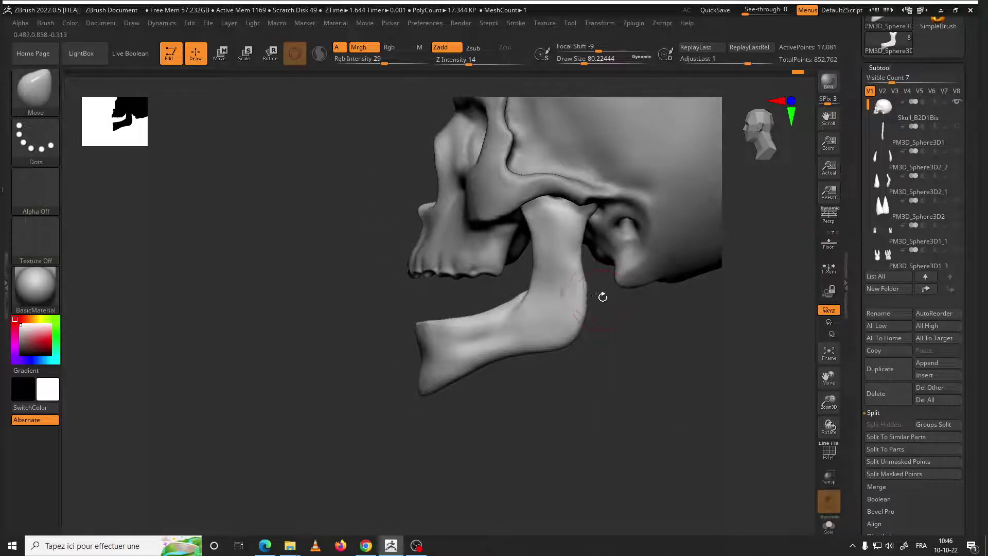
pyautogui.press('space')
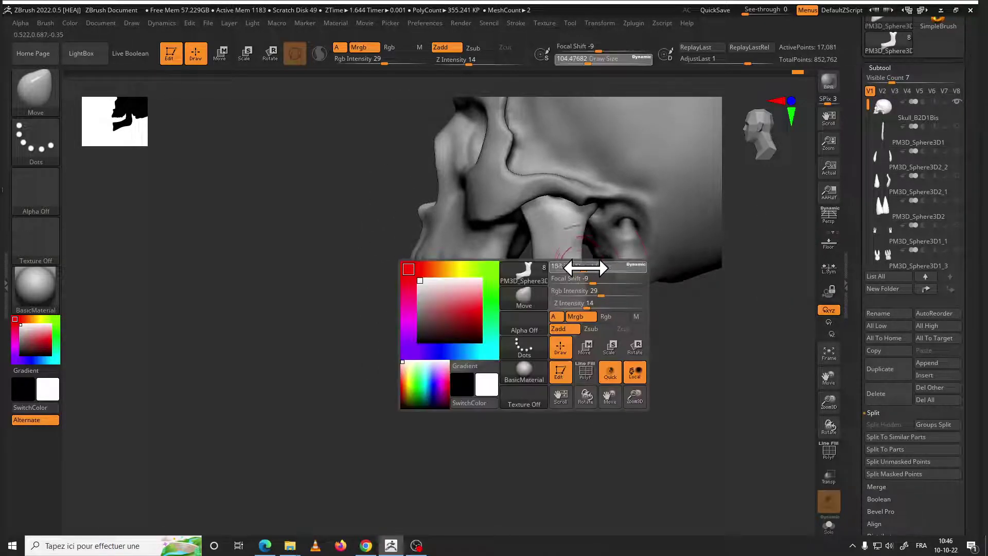
pyautogui.moveTo(578, 266); pyautogui.dragTo(603, 256)
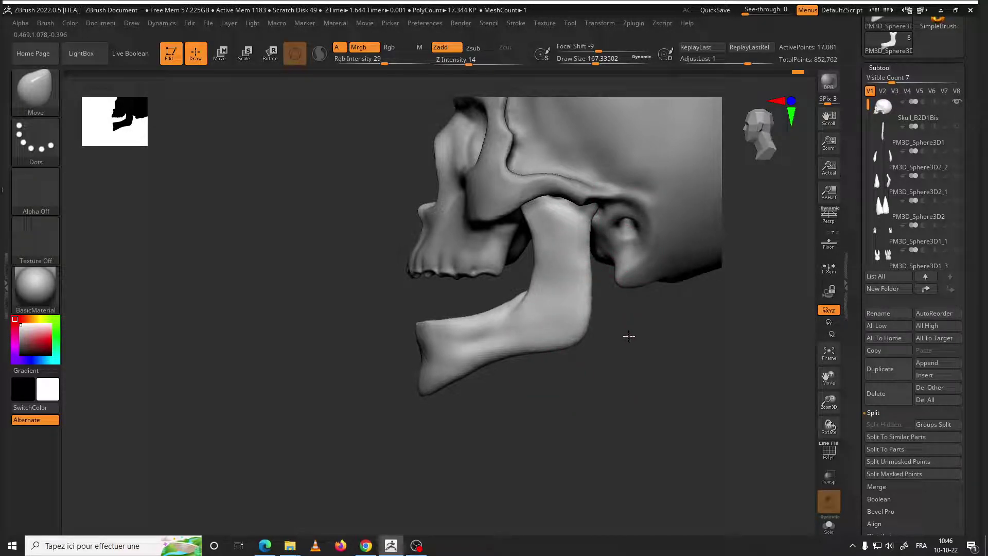
pyautogui.press('space')
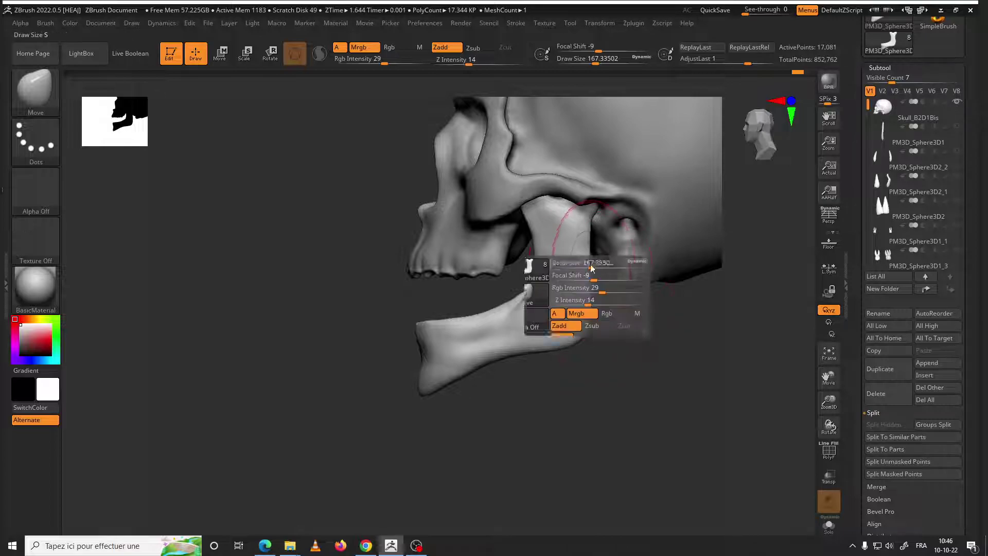
pyautogui.moveTo(602, 255); pyautogui.dragTo(580, 253)
pyautogui.press('space')
pyautogui.moveTo(592, 207); pyautogui.dragTo(593, 191)
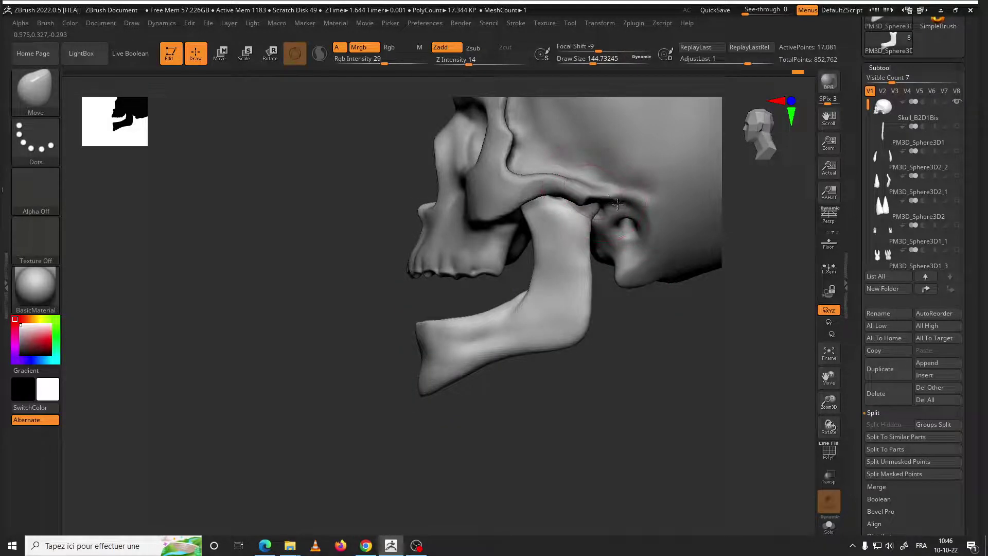
pyautogui.moveTo(611, 213); pyautogui.dragTo(592, 200, button='right')
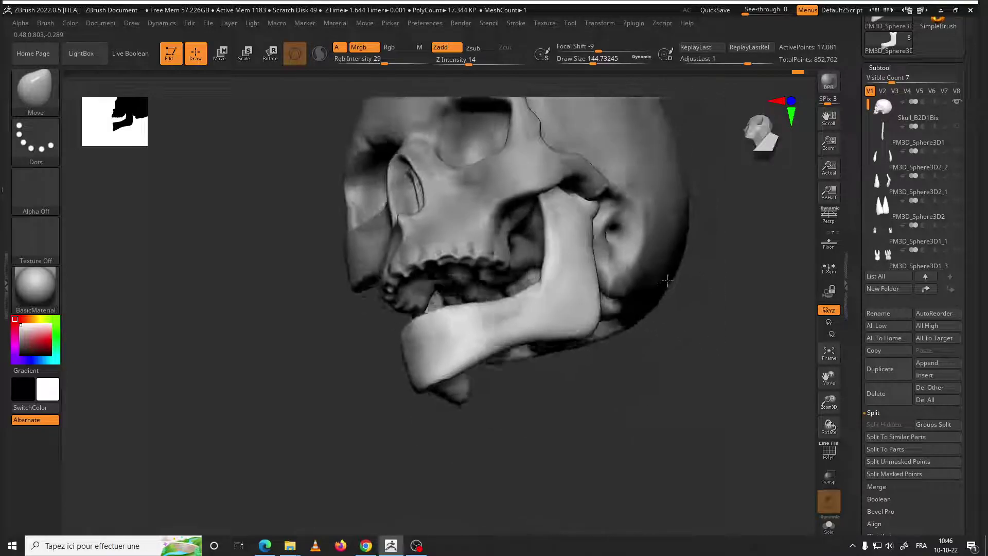
pyautogui.press('space')
pyautogui.moveTo(586, 193); pyautogui.dragTo(601, 191)
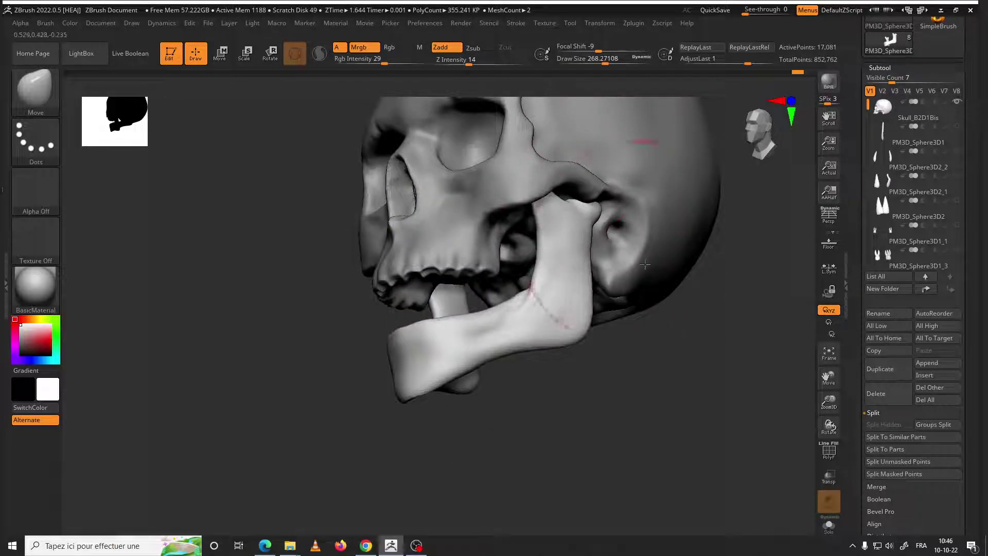
pyautogui.moveTo(645, 264)
pyautogui.mouseDown(button='right')
pyautogui.moveTo(692, 331)
pyautogui.moveTo(635, 235)
pyautogui.mouseUp(button='right')
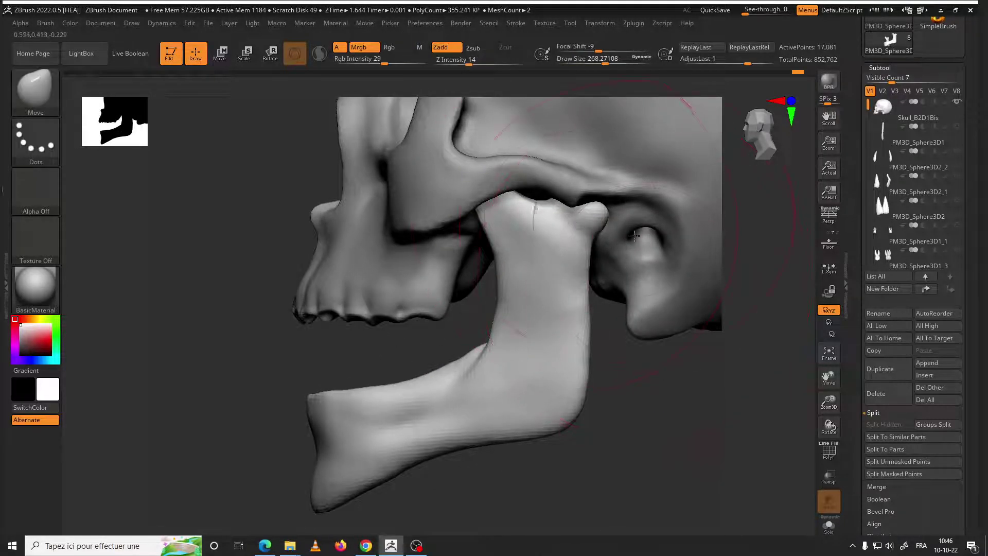
pyautogui.moveTo(679, 387); pyautogui.dragTo(588, 227, button='right')
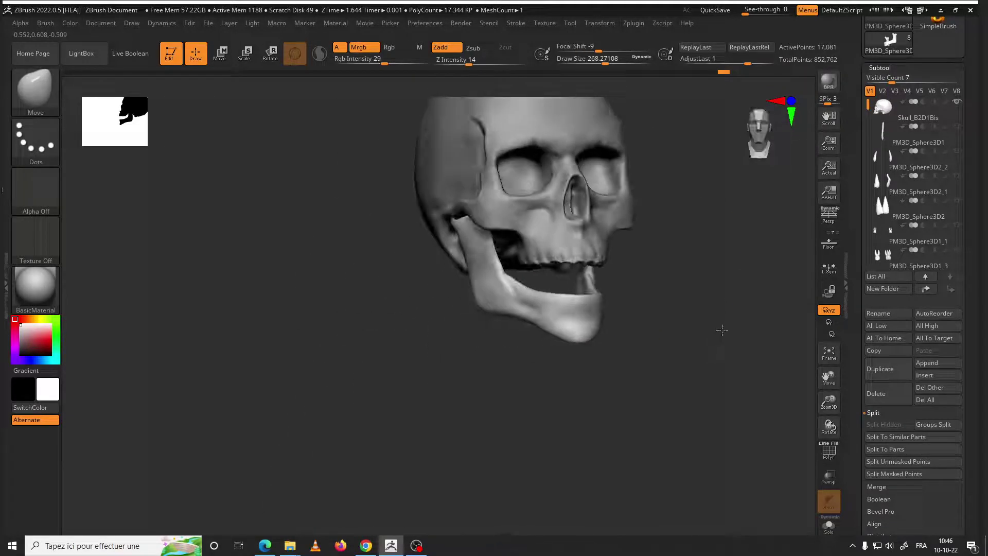
pyautogui.moveTo(720, 331); pyautogui.dragTo(684, 317)
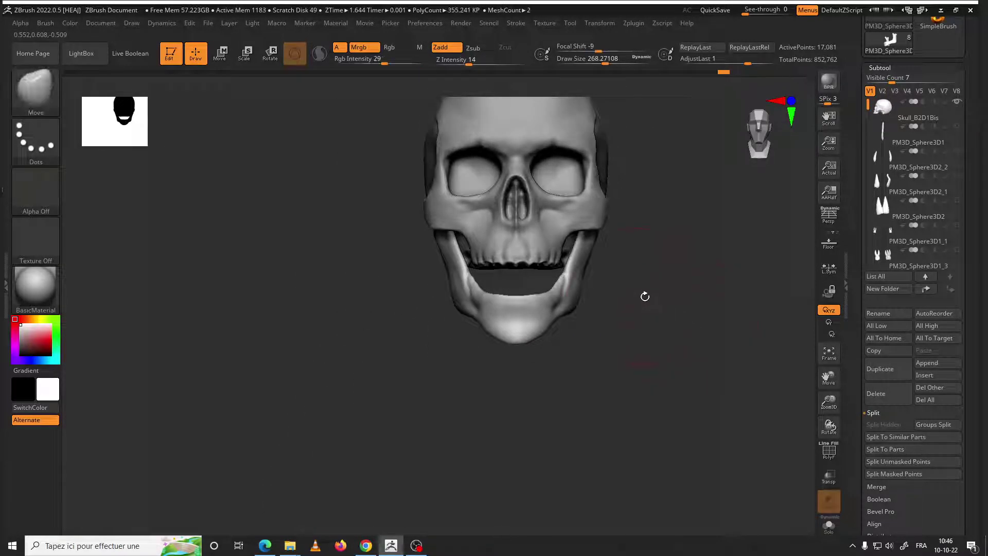
pyautogui.moveTo(652, 278)
pyautogui.mouseDown()
pyautogui.moveTo(631, 297)
pyautogui.moveTo(701, 397)
pyautogui.moveTo(638, 288)
pyautogui.moveTo(607, 265)
pyautogui.mouseUp()
pyautogui.press('space')
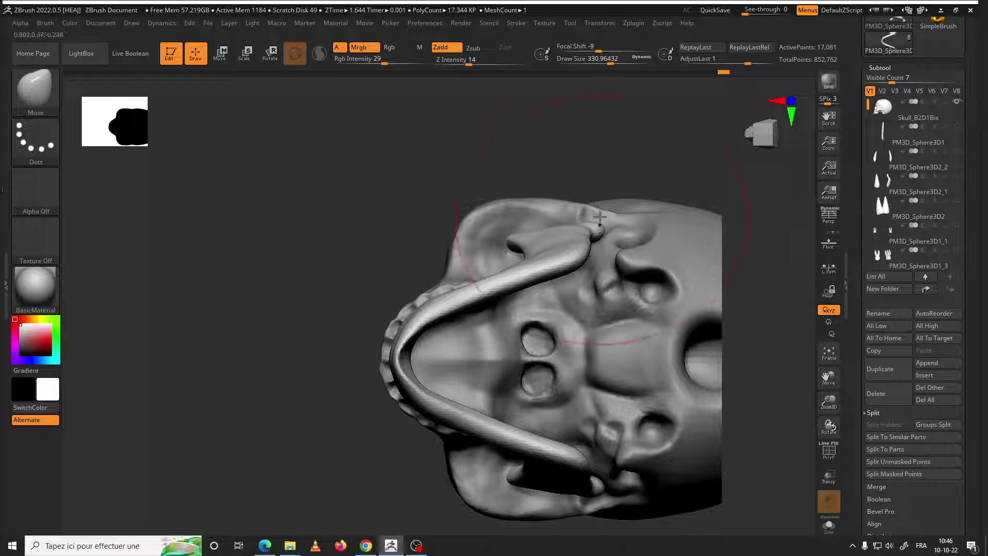
# Select the PM3D_Sphere3D1_2 jaw subtool for sculpting
pyautogui.keyDown('alt'); pyautogui.click(594, 219); pyautogui.keyUp('alt')
pyautogui.press('space')
pyautogui.moveTo(605, 212); pyautogui.dragTo(584, 211)
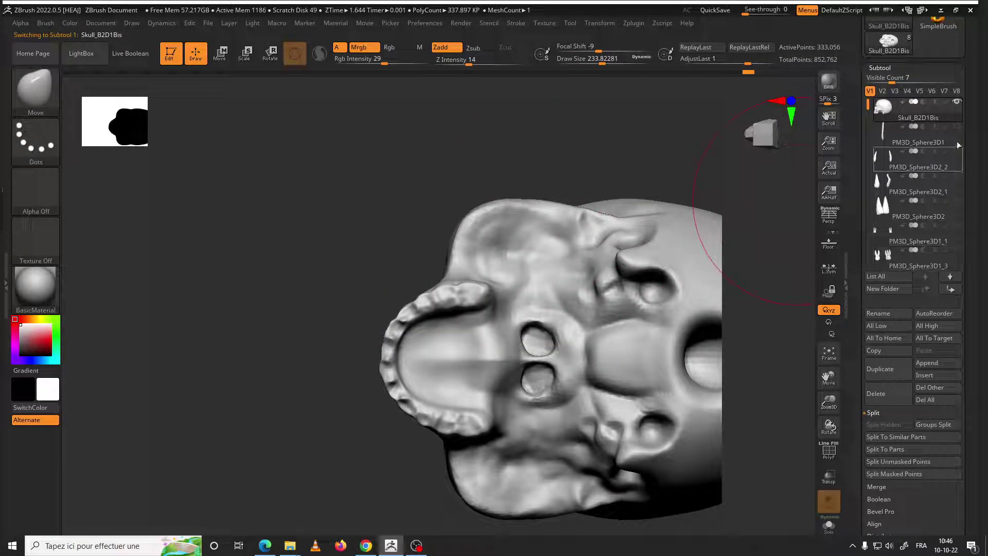
pyautogui.moveTo(867, 108); pyautogui.dragTo(867, 180)
pyautogui.click(897, 181)
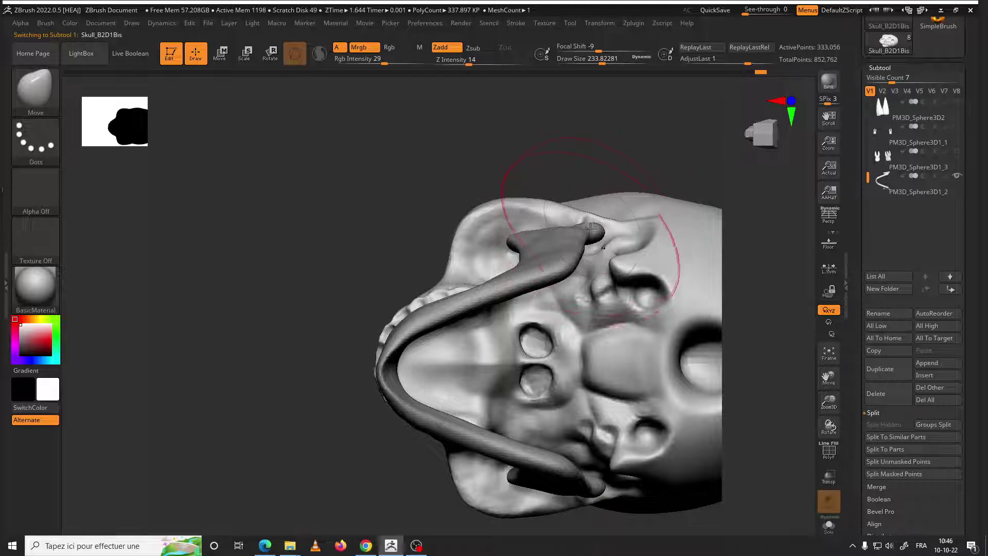
pyautogui.keyDown('alt'); pyautogui.click(595, 227); pyautogui.keyUp('alt')
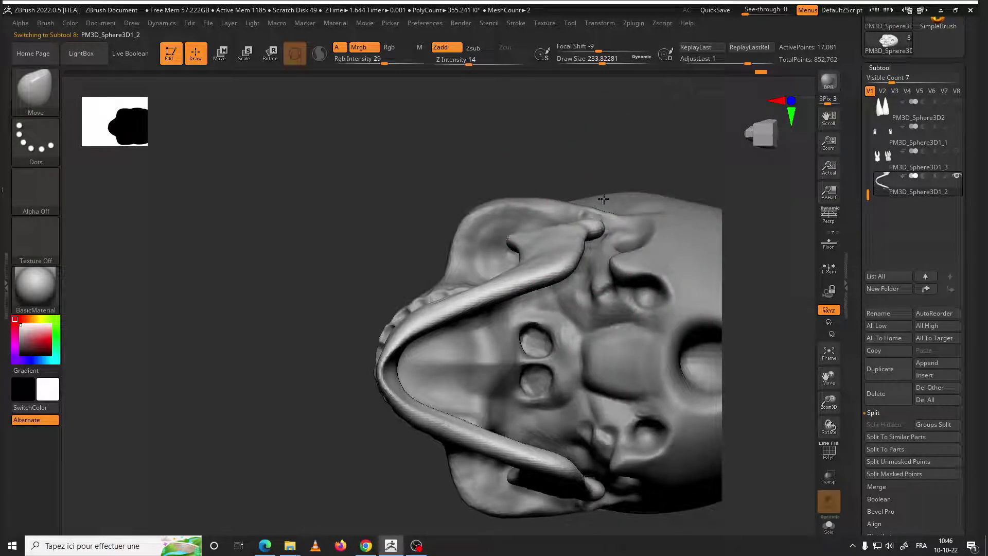
# Orbit to the jaw joint and enlarge the Move brush draw size to about 492
pyautogui.moveTo(601, 206); pyautogui.dragTo(597, 223, button='right')
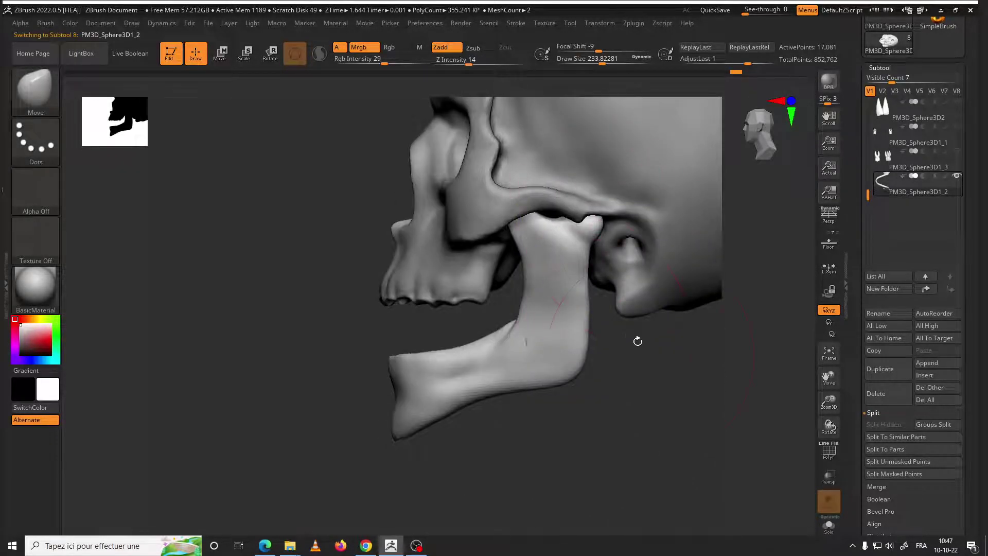
pyautogui.moveTo(638, 342); pyautogui.dragTo(581, 227, button='right')
pyautogui.rightClick(582, 226)
pyautogui.moveTo(603, 218); pyautogui.dragTo(573, 219)
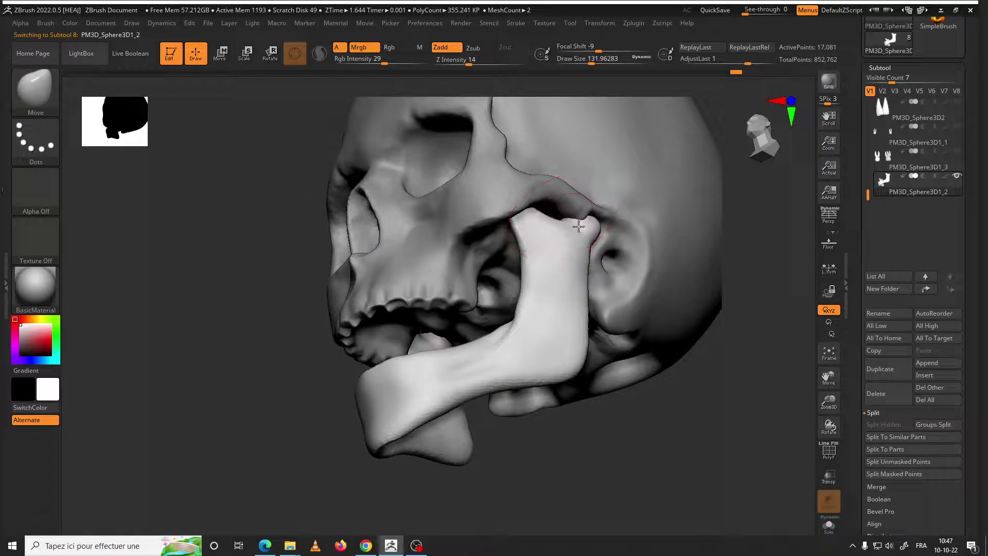
pyautogui.moveTo(674, 318); pyautogui.dragTo(583, 238, button='right')
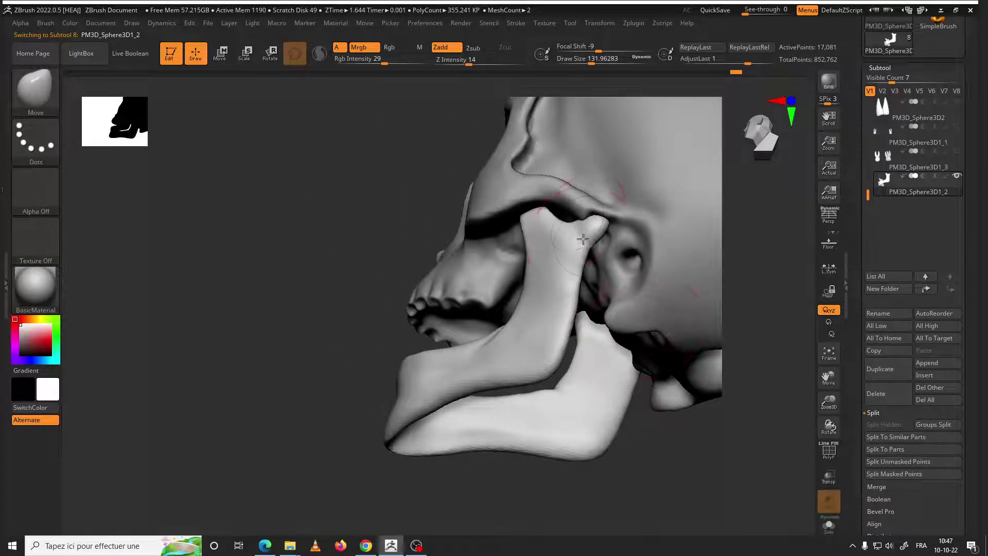
pyautogui.moveTo(697, 422); pyautogui.dragTo(587, 213, button='right')
pyautogui.rightClick(595, 221)
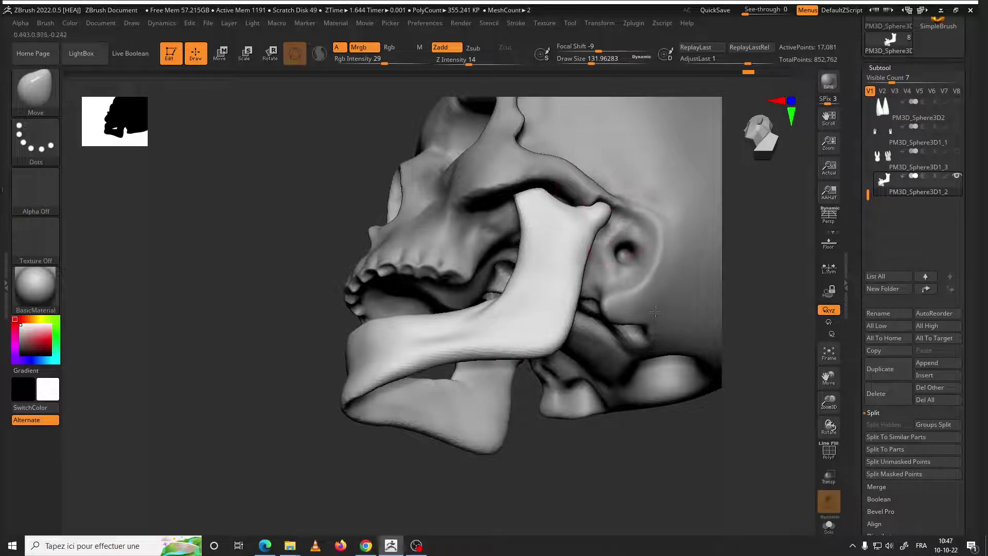
pyautogui.keyDown('alt'); pyautogui.moveTo(607, 204); pyautogui.dragTo(610, 245, button='right'); pyautogui.keyUp('alt')
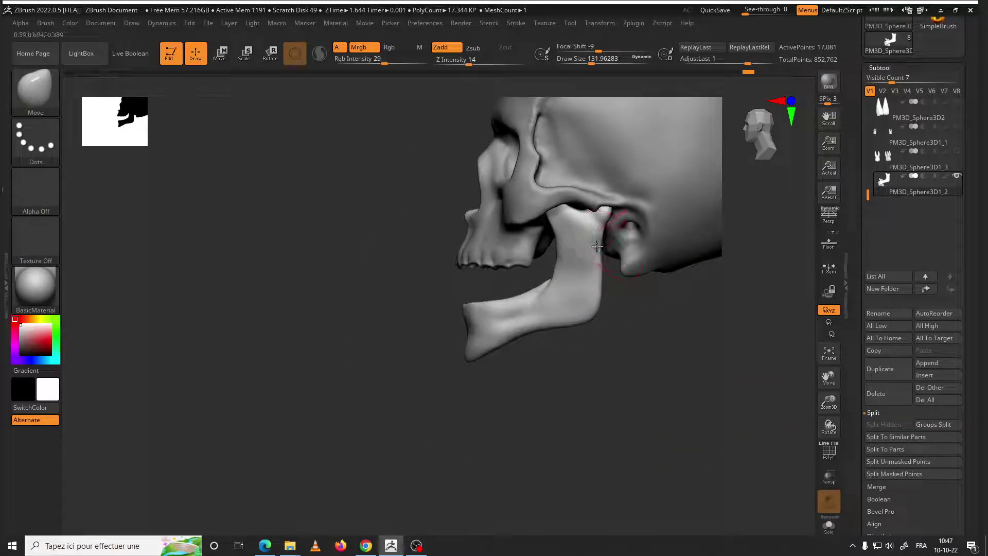
pyautogui.rightClick(592, 251)
pyautogui.moveTo(576, 261); pyautogui.dragTo(602, 260)
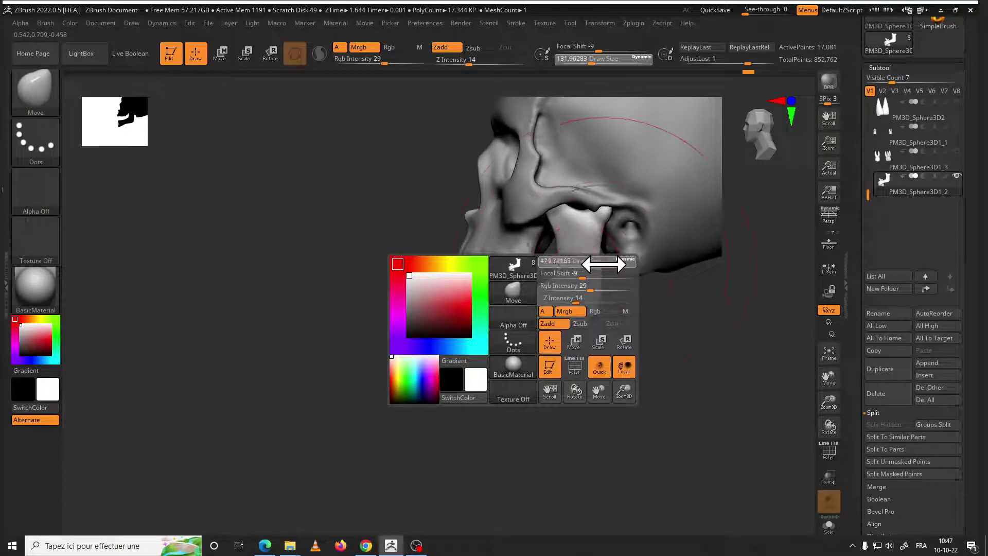
# Pull the jaw up toward the skull, push the ramus inward and nudge the chin forward
pyautogui.moveTo(471, 320); pyautogui.dragTo(472, 303)
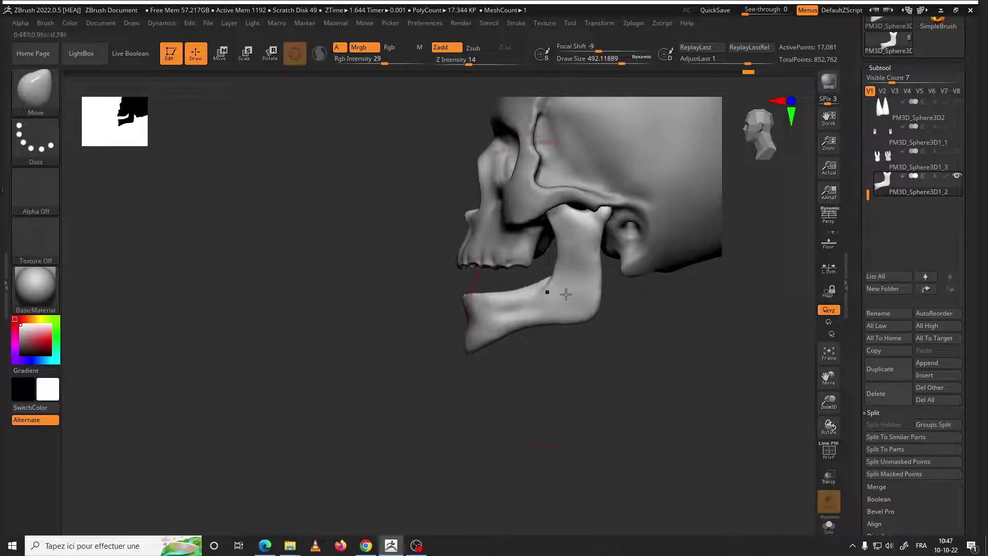
pyautogui.moveTo(566, 294); pyautogui.dragTo(573, 306)
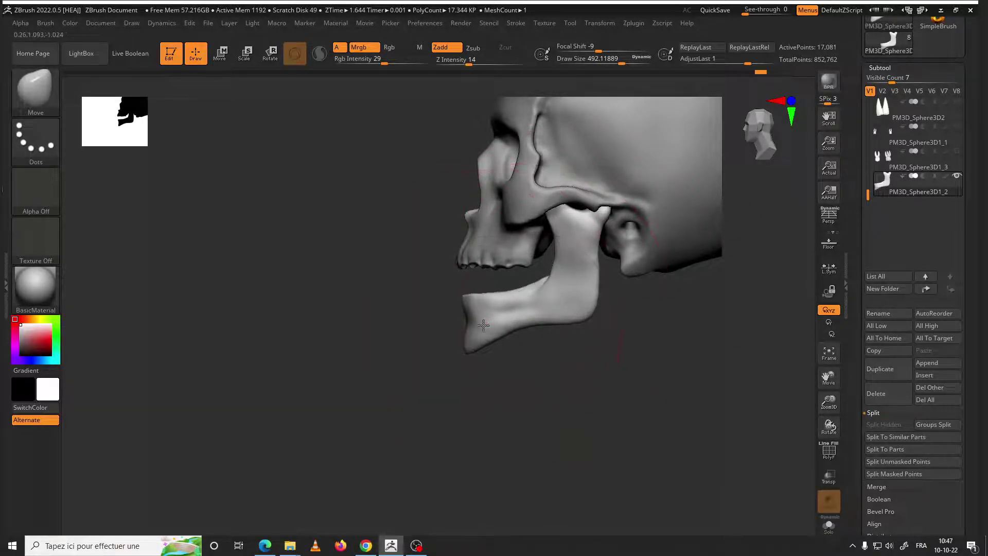
pyautogui.moveTo(479, 331)
pyautogui.mouseDown()
pyautogui.moveTo(492, 320)
pyautogui.moveTo(509, 338)
pyautogui.moveTo(493, 338)
pyautogui.mouseUp()
pyautogui.press('space')
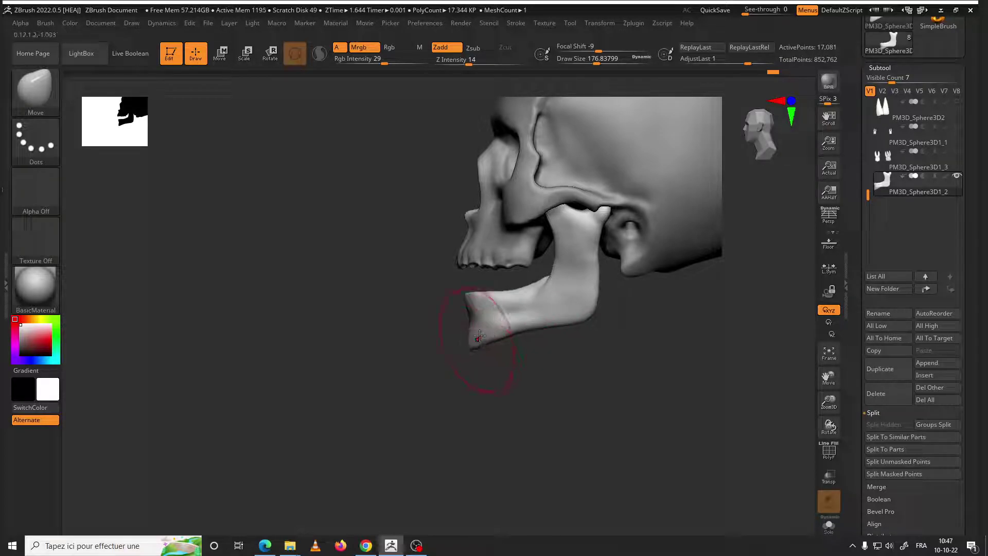
pyautogui.moveTo(606, 346); pyautogui.dragTo(666, 347)
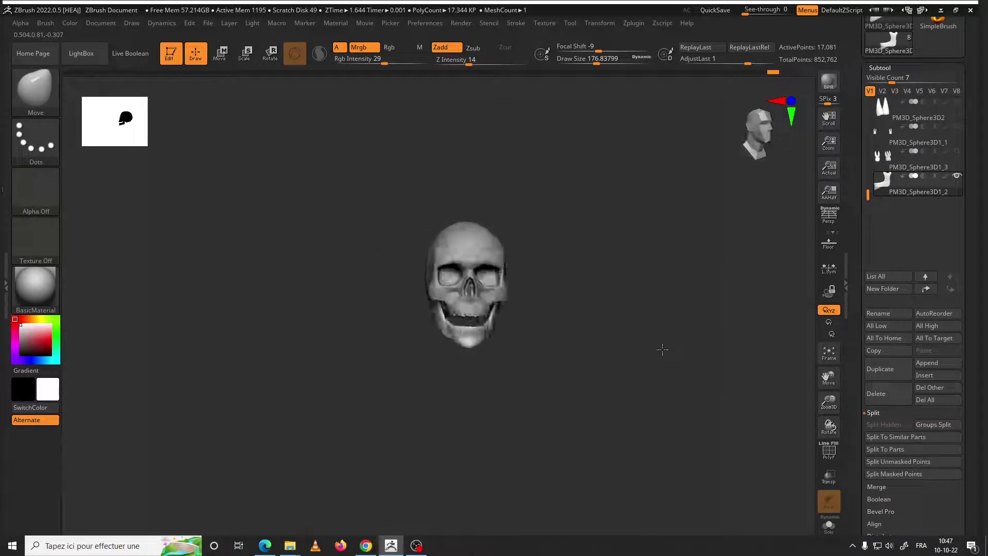
pyautogui.moveTo(566, 353)
pyautogui.mouseDown()
pyautogui.moveTo(595, 293)
pyautogui.moveTo(586, 307)
pyautogui.moveTo(477, 285)
pyautogui.moveTo(458, 269)
pyautogui.mouseUp()
pyautogui.press('space')
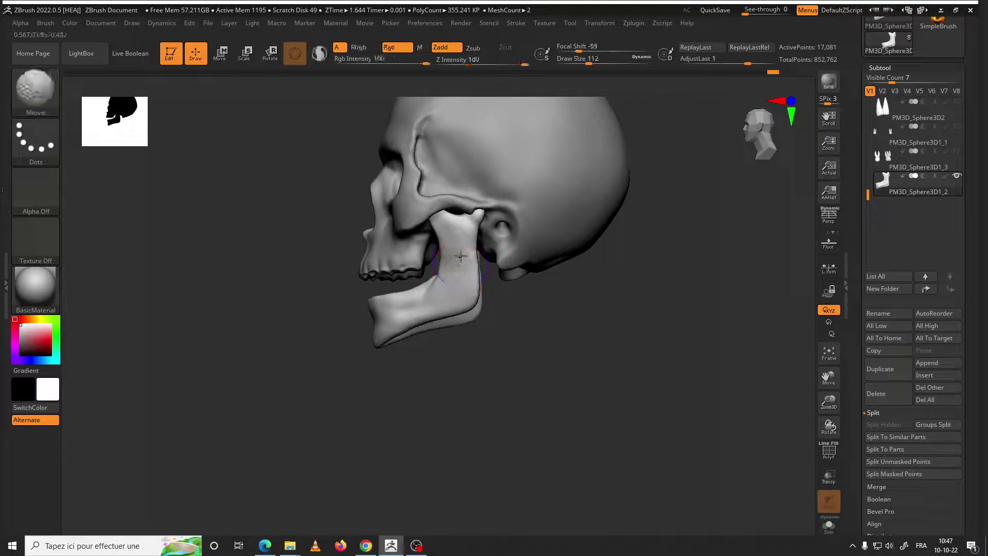
pyautogui.moveTo(509, 339)
pyautogui.mouseDown()
pyautogui.moveTo(578, 342)
pyautogui.moveTo(489, 309)
pyautogui.moveTo(485, 341)
pyautogui.moveTo(397, 297)
pyautogui.mouseUp()
# Switch to the Standard brush and zoom to a frontal close-up of the jaw
pyautogui.press('b')
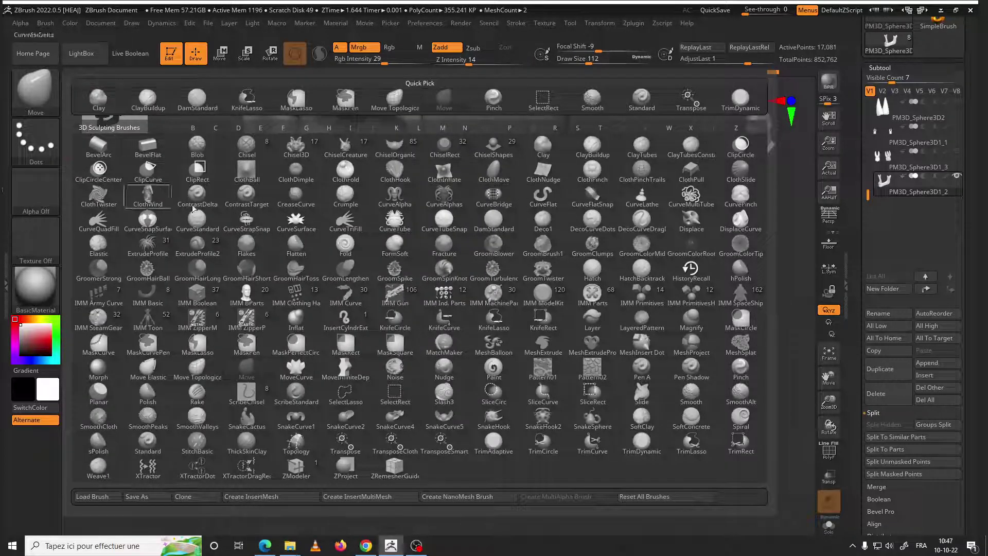
pyautogui.click(320, 214)
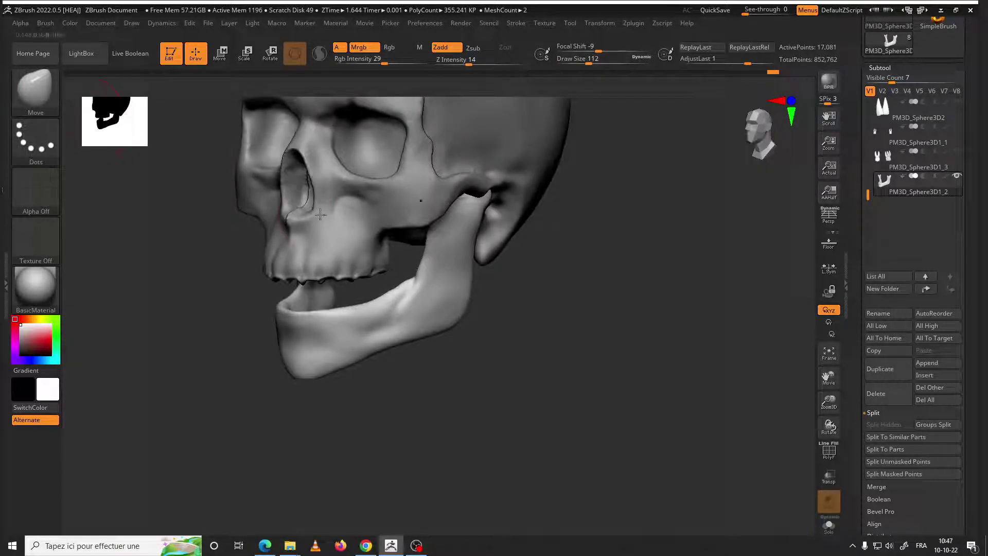
pyautogui.click(39, 112)
pyautogui.press('s')
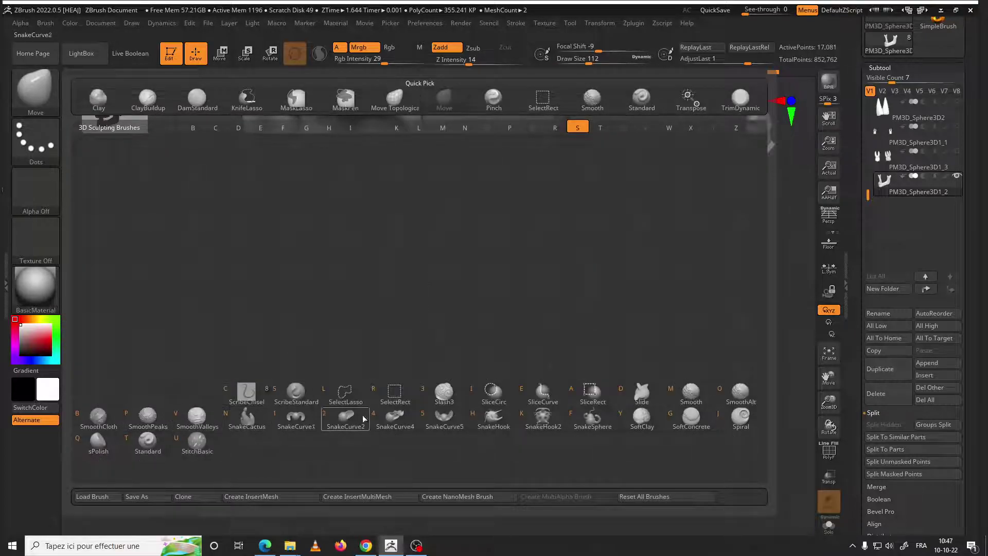
pyautogui.click(147, 441)
pyautogui.moveTo(529, 415); pyautogui.dragTo(433, 345)
pyautogui.press('space')
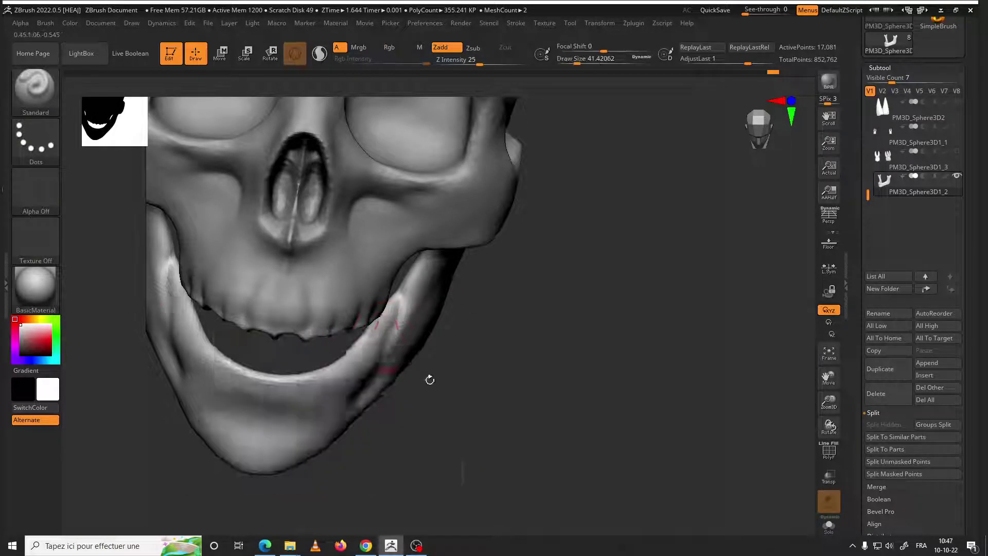
# Build up a ridge along the jaw's inner lower edge and smooth it
pyautogui.moveTo(430, 379)
pyautogui.mouseDown()
pyautogui.moveTo(372, 312)
pyautogui.moveTo(351, 336)
pyautogui.mouseUp()
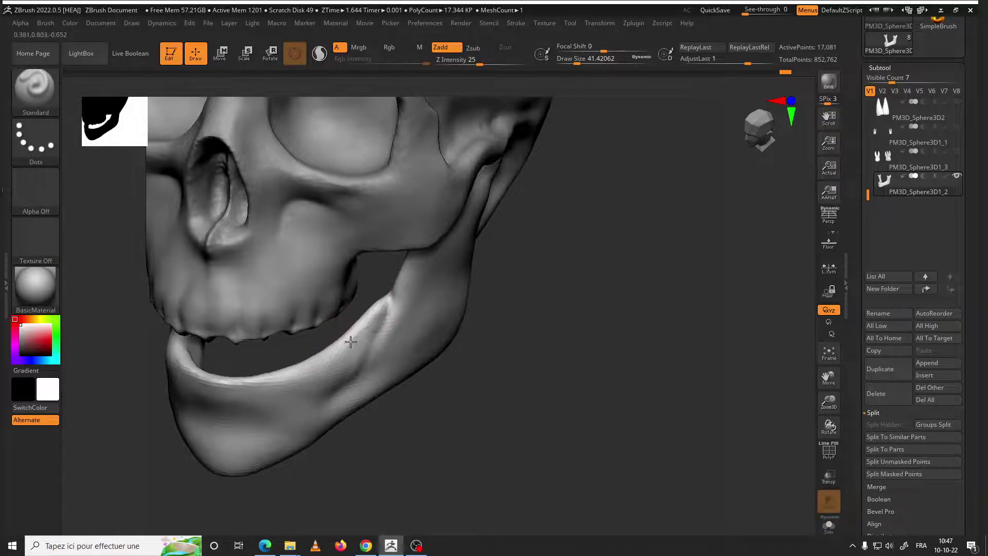
pyautogui.moveTo(308, 376); pyautogui.dragTo(188, 383)
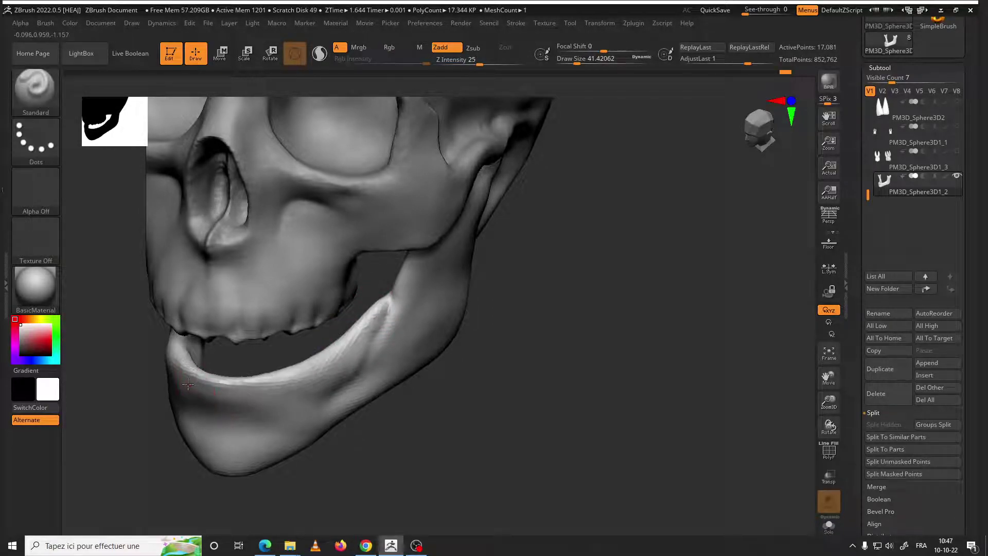
pyautogui.moveTo(248, 380)
pyautogui.keyDown('shift'); pyautogui.mouseDown()
pyautogui.moveTo(209, 393)
pyautogui.moveTo(307, 371)
pyautogui.mouseUp(); pyautogui.keyUp('shift')
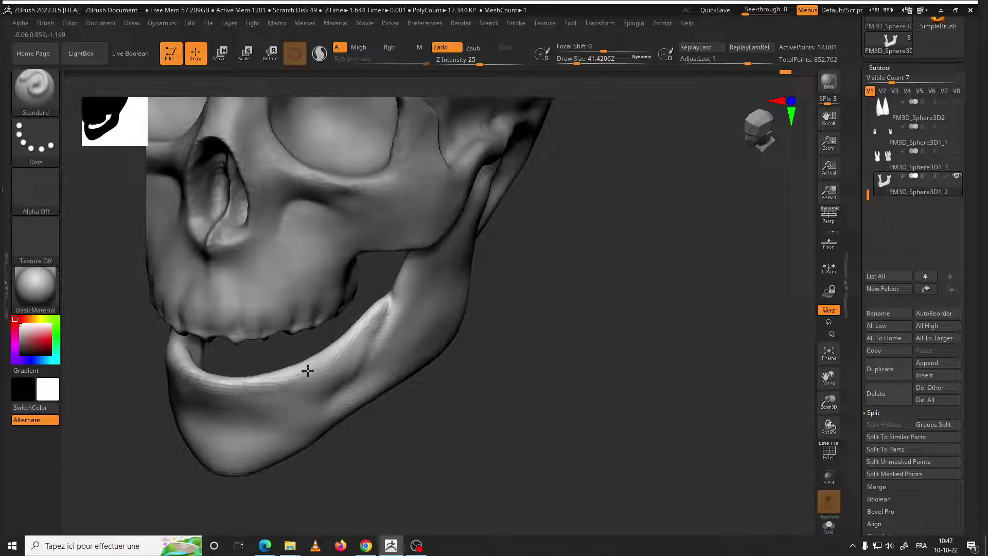
pyautogui.keyDown('shift'); pyautogui.moveTo(385, 305); pyautogui.dragTo(345, 371); pyautogui.keyUp('shift')
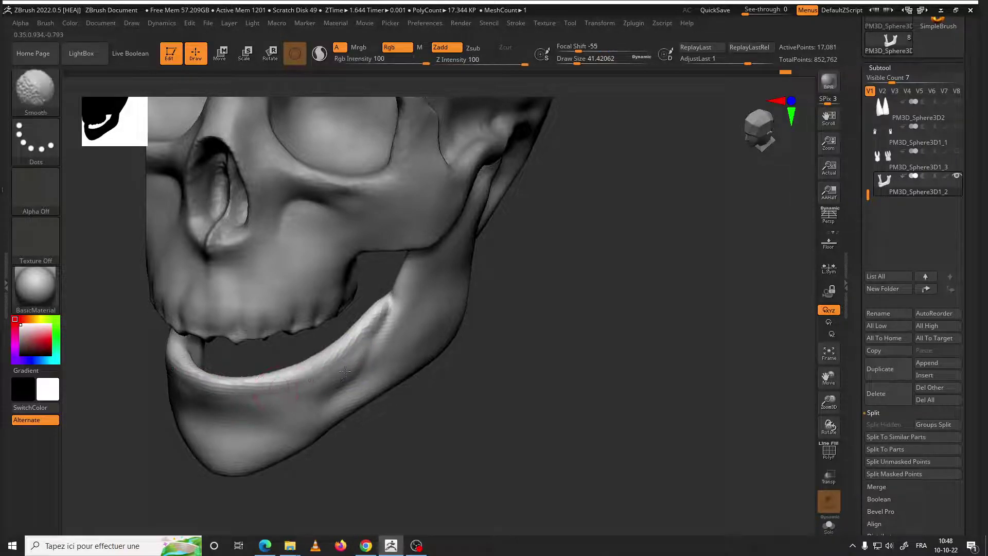
pyautogui.press('f')
pyautogui.moveTo(412, 397); pyautogui.dragTo(722, 392)
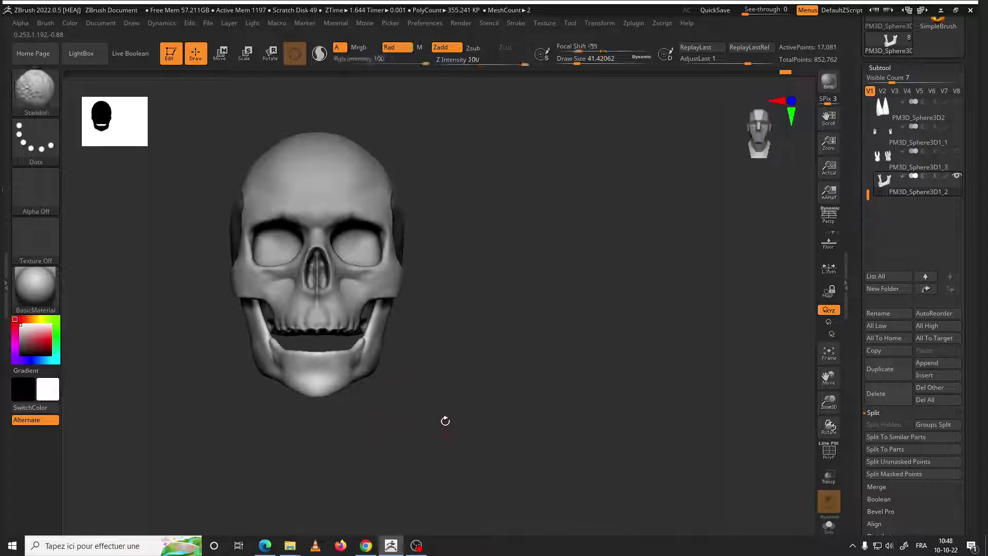
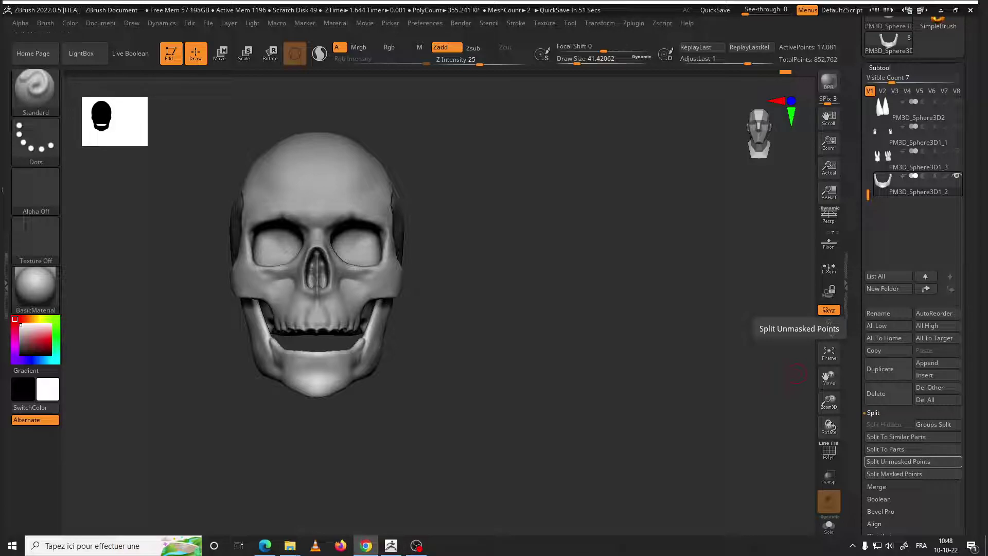
# From a side view of the jaw, select the Move brush at about size 158
pyautogui.moveTo(621, 377); pyautogui.dragTo(498, 359)
pyautogui.press('space')
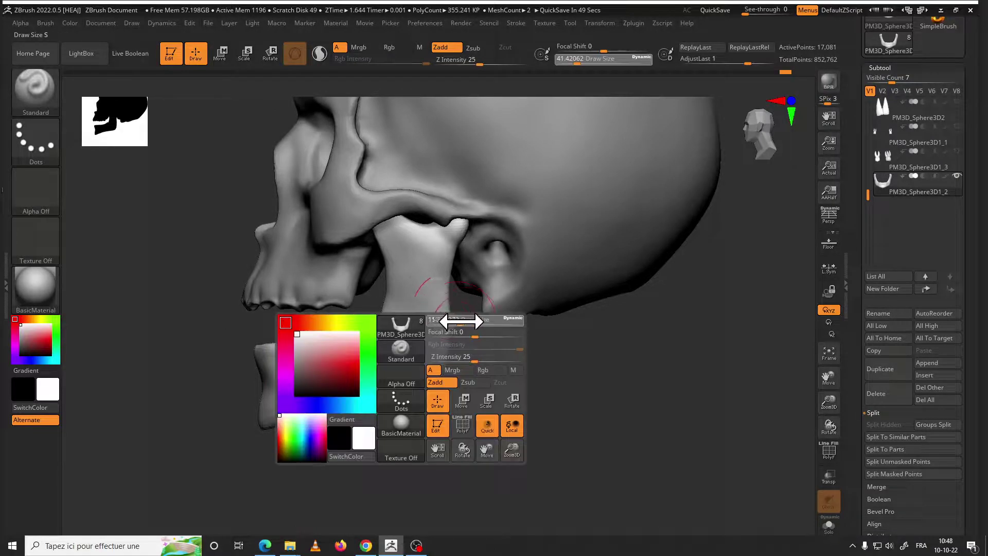
pyautogui.moveTo(456, 322); pyautogui.dragTo(494, 322)
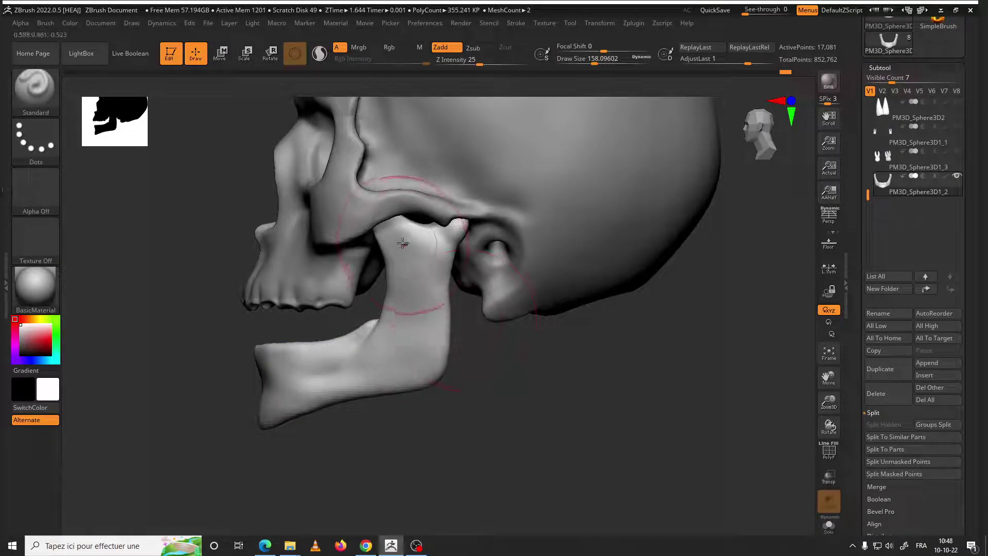
pyautogui.click(25, 107)
pyautogui.press('m')
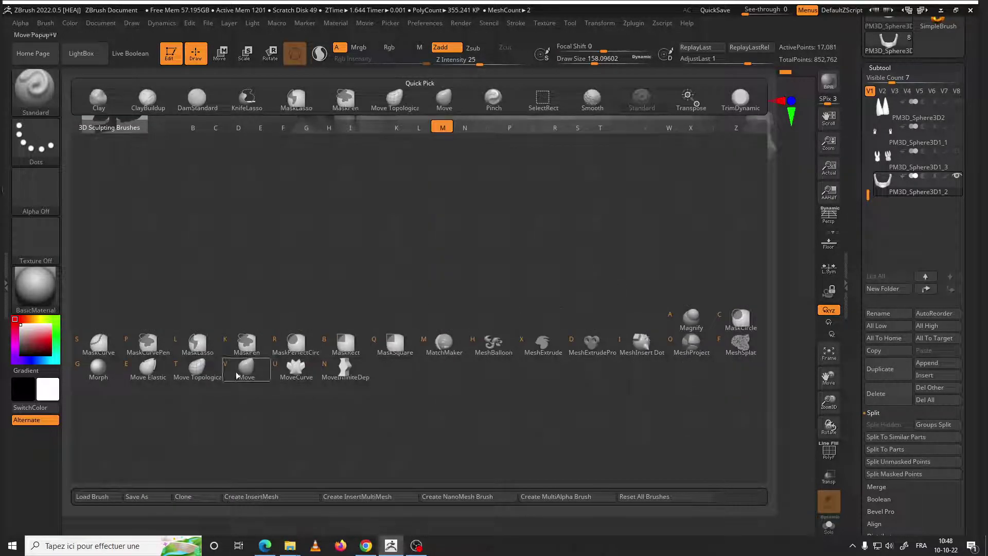
pyautogui.click(237, 375)
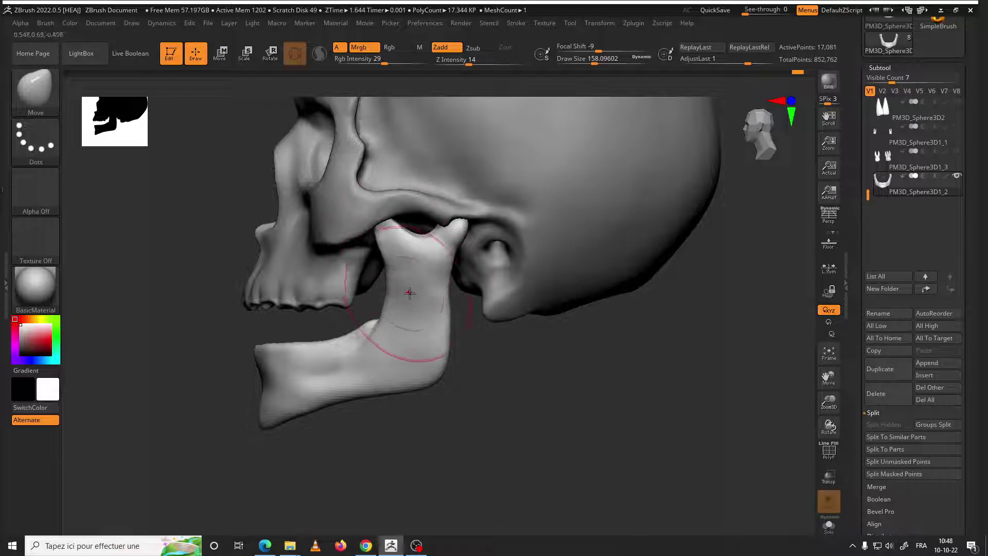
# Pull the jaw's rear branch and lower edge into shape with a smaller Move brush
pyautogui.moveTo(401, 308)
pyautogui.mouseDown(button='right')
pyautogui.moveTo(467, 309)
pyautogui.moveTo(391, 289)
pyautogui.mouseUp(button='right')
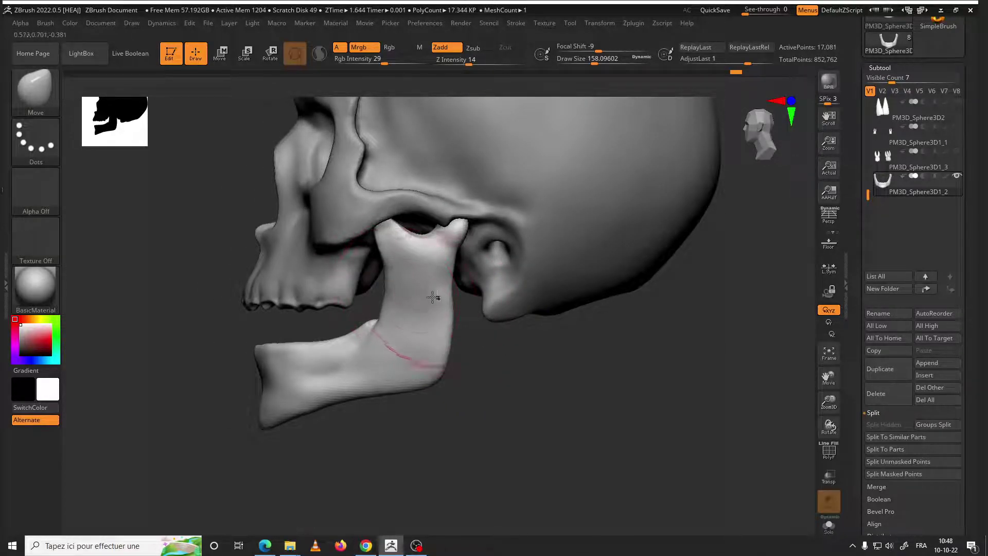
pyautogui.press('space')
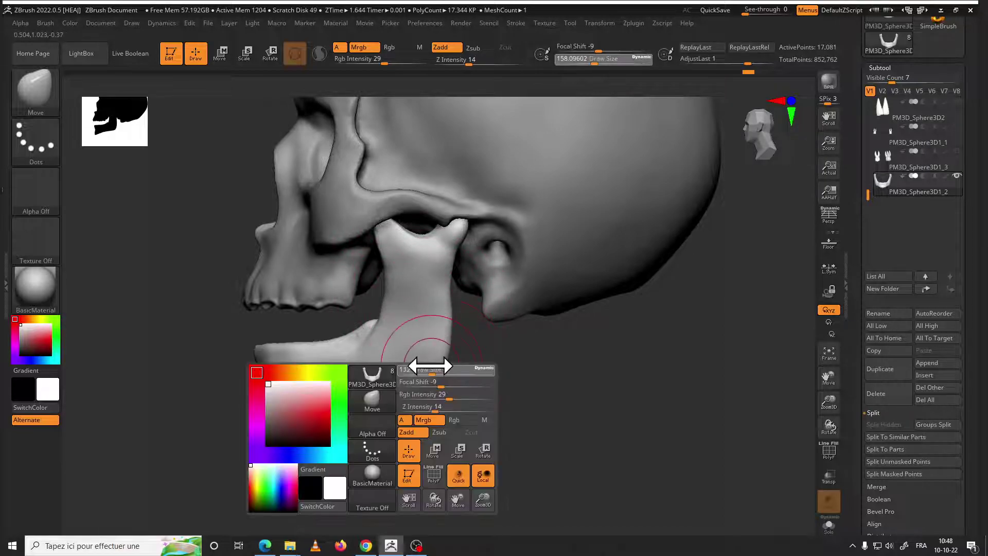
pyautogui.moveTo(430, 364)
pyautogui.mouseDown()
pyautogui.moveTo(436, 370)
pyautogui.moveTo(438, 360)
pyautogui.mouseUp()
pyautogui.press('space')
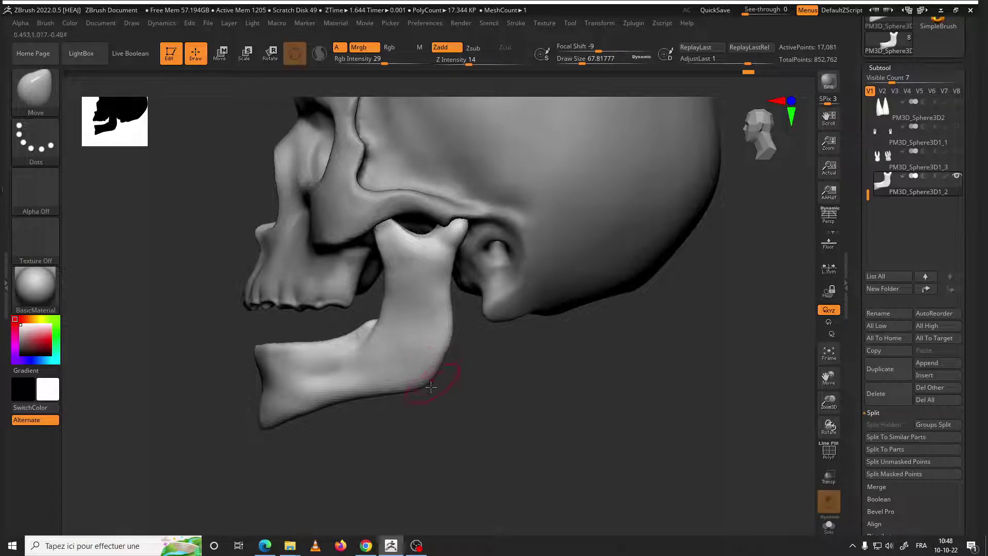
pyautogui.press('f')
pyautogui.moveTo(342, 353); pyautogui.dragTo(494, 414)
pyautogui.moveTo(430, 407)
pyautogui.keyDown('alt'); pyautogui.mouseDown()
pyautogui.moveTo(430, 391)
pyautogui.moveTo(456, 374)
pyautogui.mouseUp(); pyautogui.keyUp('alt')
pyautogui.press('space')
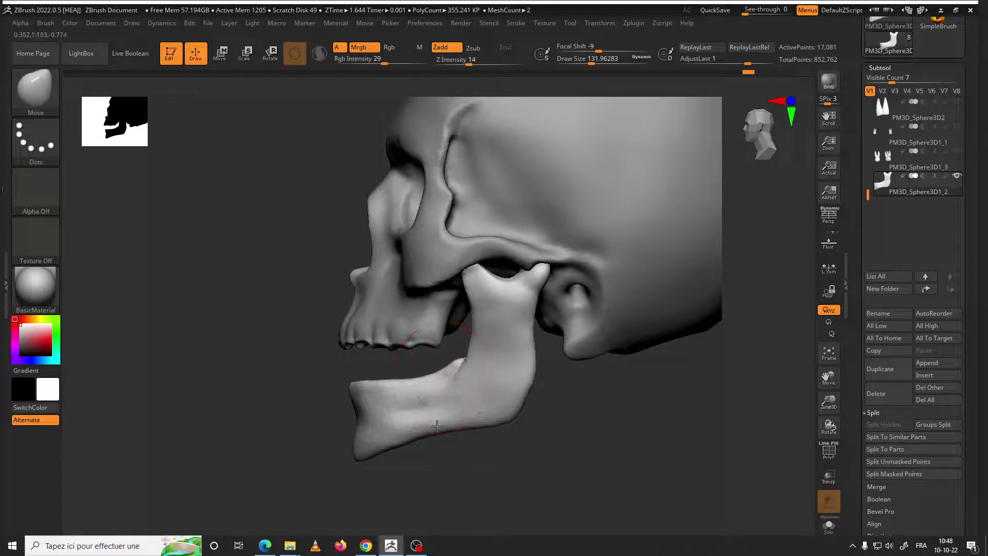
pyautogui.moveTo(430, 432); pyautogui.dragTo(383, 438)
# Enlarge the Move brush to about 299 and shift the whole jaw down and back
pyautogui.moveTo(331, 470); pyautogui.dragTo(313, 410)
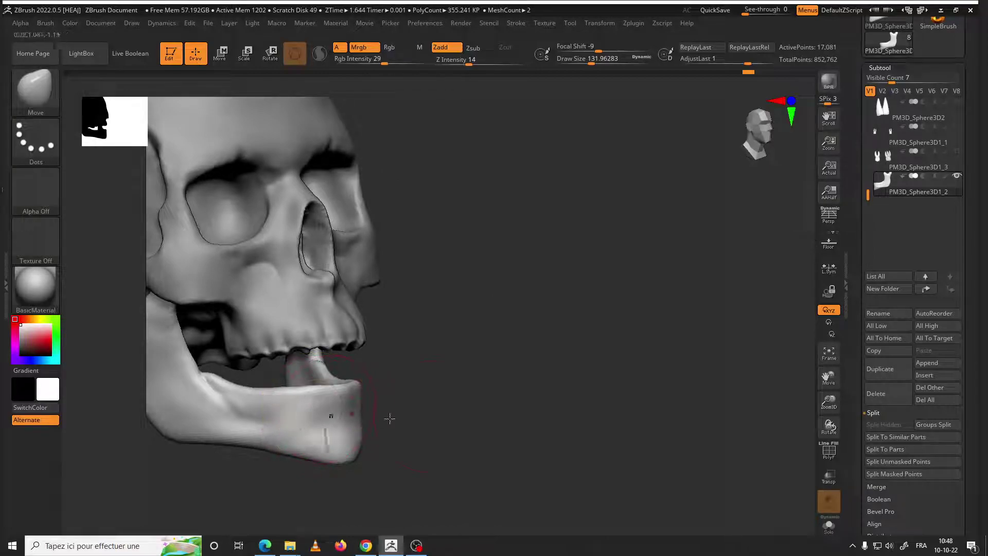
pyautogui.moveTo(466, 414); pyautogui.dragTo(415, 395)
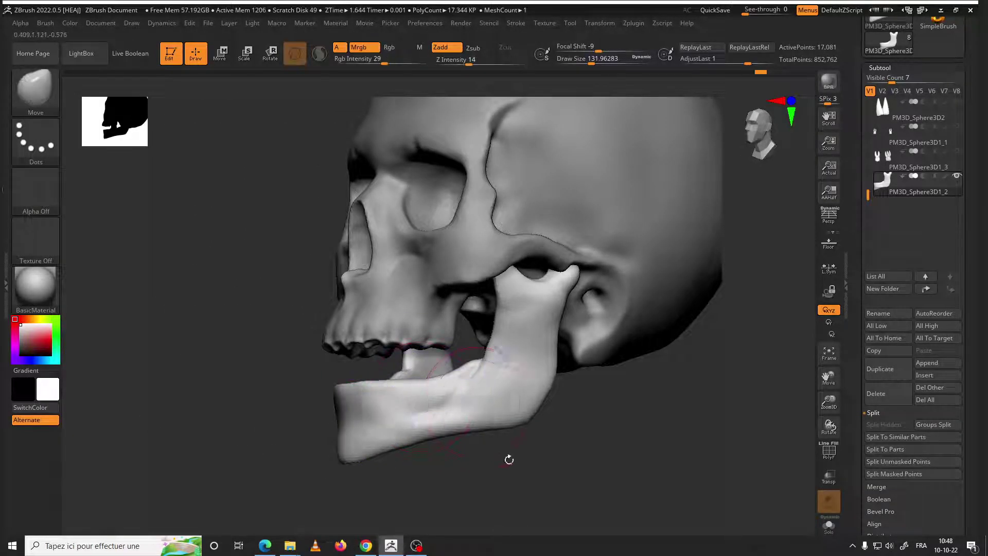
pyautogui.moveTo(508, 458); pyautogui.dragTo(548, 432)
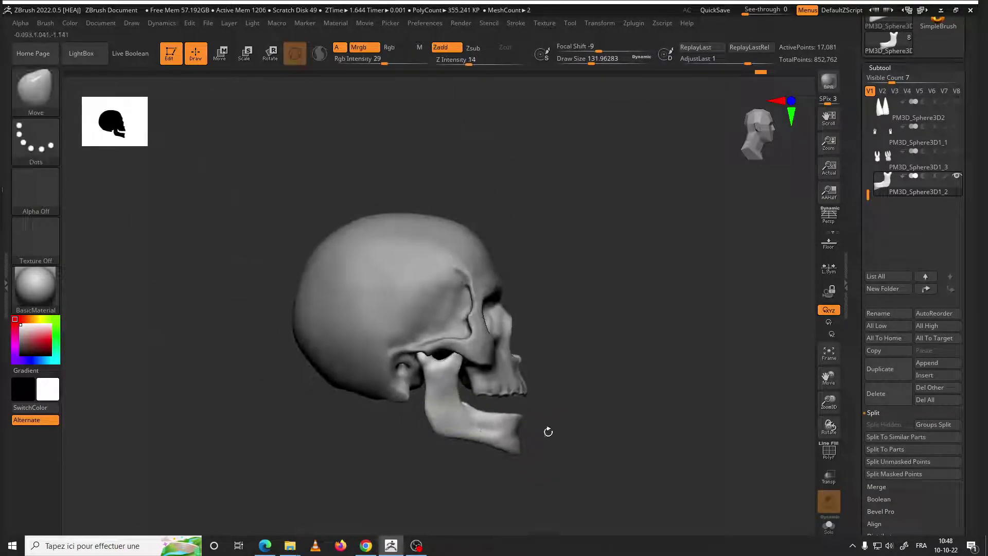
pyautogui.press('space')
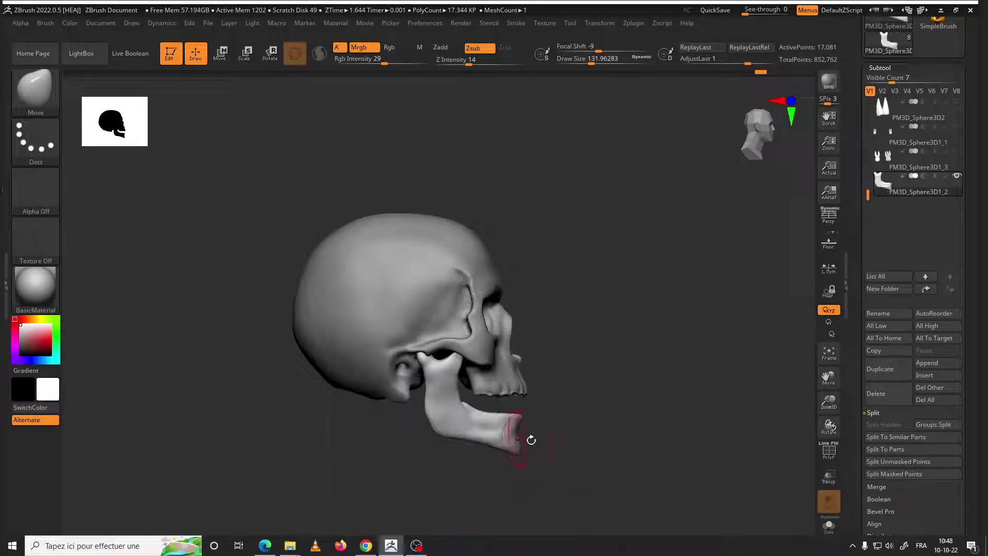
pyautogui.press('space')
pyautogui.moveTo(626, 376); pyautogui.dragTo(648, 375)
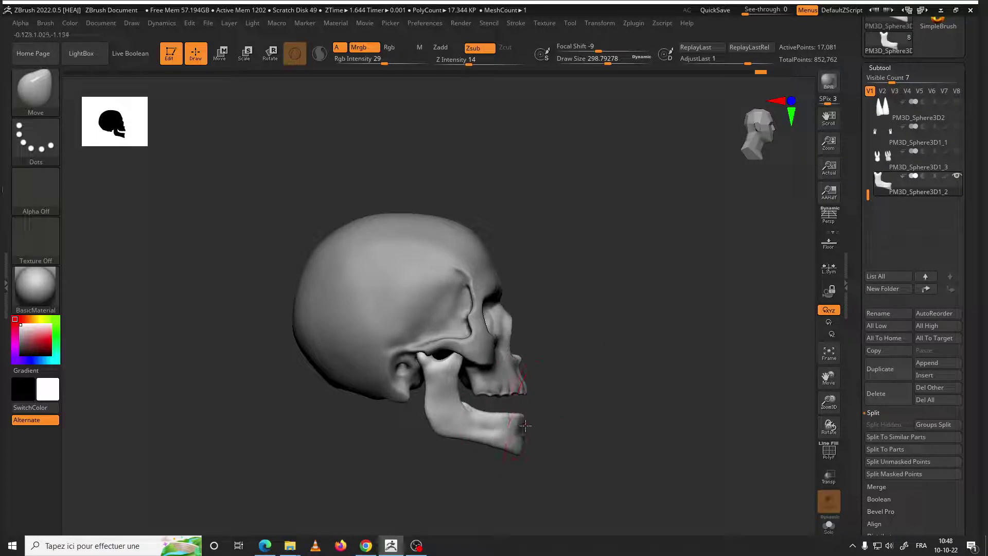
pyautogui.moveTo(525, 436); pyautogui.dragTo(462, 443)
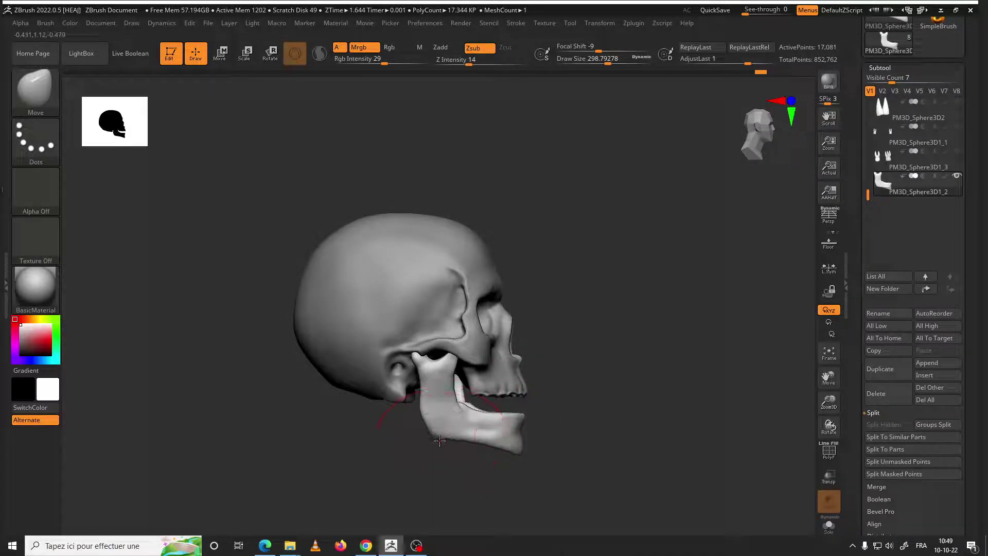
pyautogui.moveTo(558, 404)
pyautogui.mouseDown()
pyautogui.moveTo(547, 480)
pyautogui.moveTo(570, 468)
pyautogui.moveTo(593, 391)
pyautogui.mouseUp()
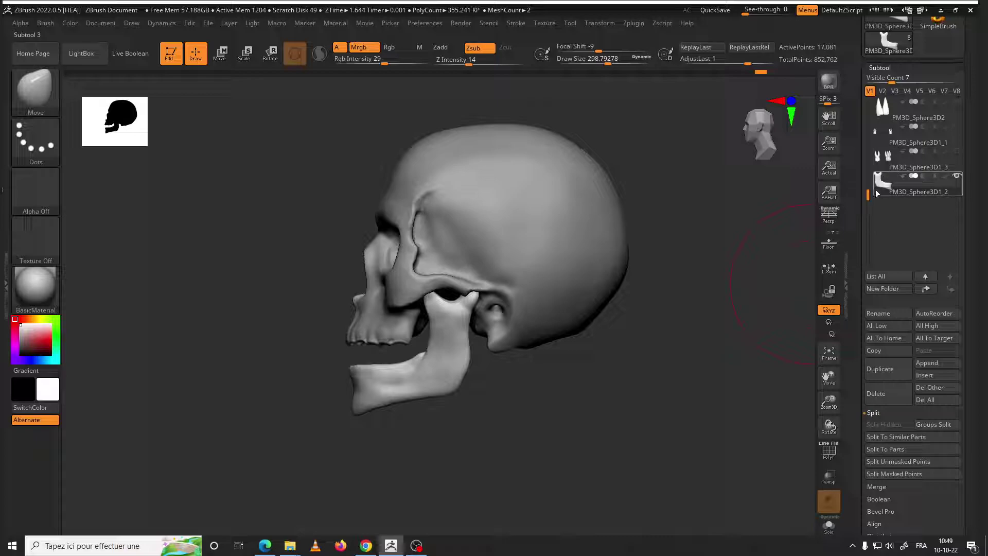
pyautogui.moveTo(877, 193); pyautogui.dragTo(871, 105)
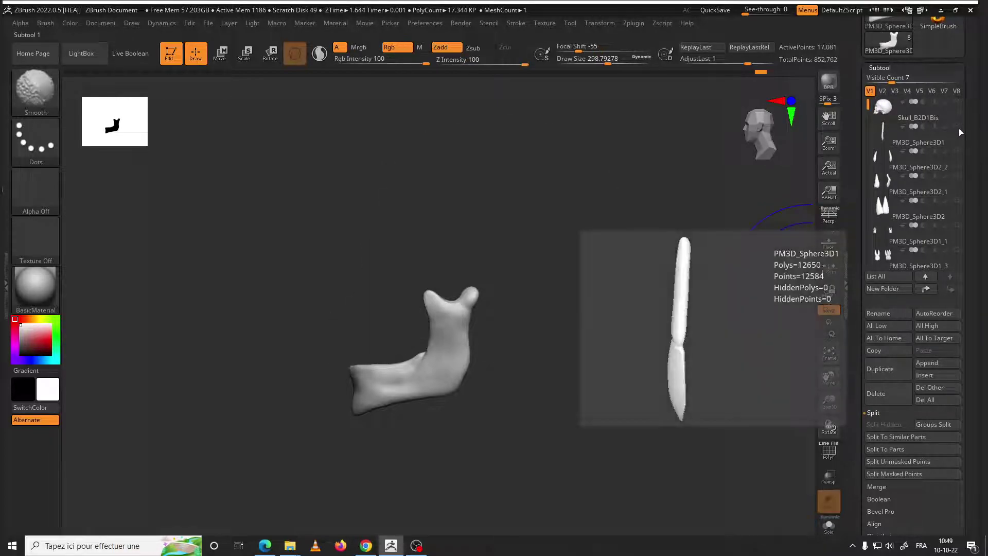
# Unsolo to show all skull parts, then swing the jaw open on its hinge with the Rotate gizmo
pyautogui.keyDown('shift'); pyautogui.click(957, 127); pyautogui.keyUp('shift')
pyautogui.moveTo(624, 324)
pyautogui.keyDown('shift'); pyautogui.mouseDown()
pyautogui.moveTo(702, 342)
pyautogui.moveTo(649, 384)
pyautogui.moveTo(478, 337)
pyautogui.moveTo(562, 308)
pyautogui.moveTo(408, 234)
pyautogui.mouseUp(); pyautogui.keyUp('shift')
pyautogui.click(263, 52)
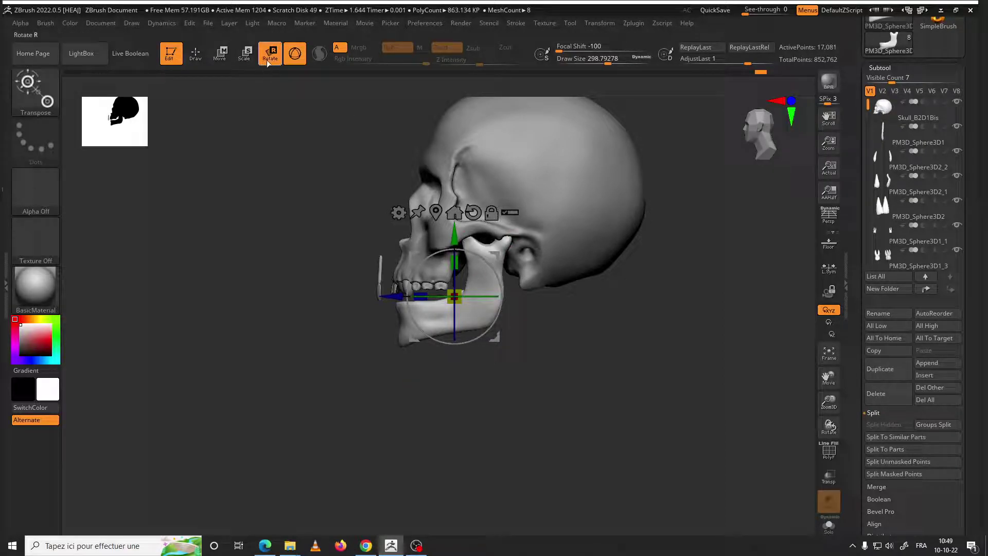
pyautogui.moveTo(497, 253)
pyautogui.mouseDown()
pyautogui.moveTo(546, 196)
pyautogui.moveTo(540, 227)
pyautogui.mouseUp()
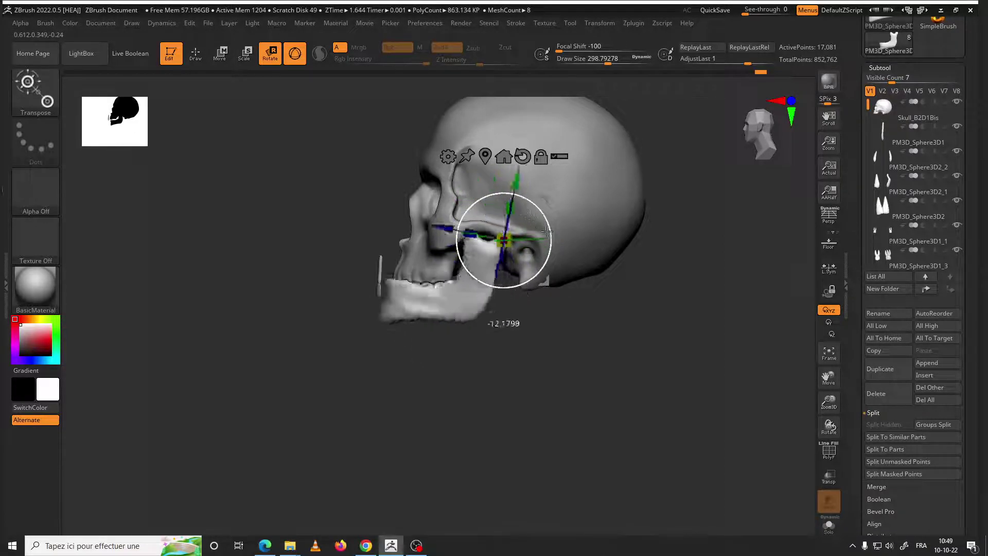
pyautogui.moveTo(617, 330)
pyautogui.mouseDown()
pyautogui.moveTo(669, 340)
pyautogui.moveTo(549, 213)
pyautogui.moveTo(547, 227)
pyautogui.moveTo(531, 216)
pyautogui.mouseUp()
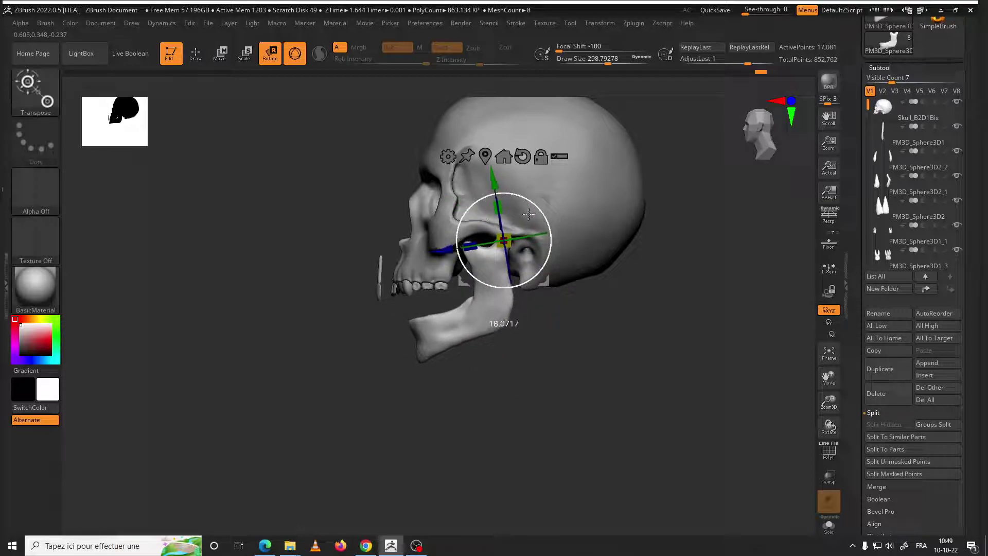
pyautogui.moveTo(610, 349)
pyautogui.mouseDown()
pyautogui.moveTo(578, 324)
pyautogui.moveTo(611, 315)
pyautogui.moveTo(668, 350)
pyautogui.moveTo(562, 399)
pyautogui.moveTo(436, 317)
pyautogui.mouseUp()
# Return to sculpting and smooth the jaw surface with a brush of about size 77
pyautogui.click(196, 53)
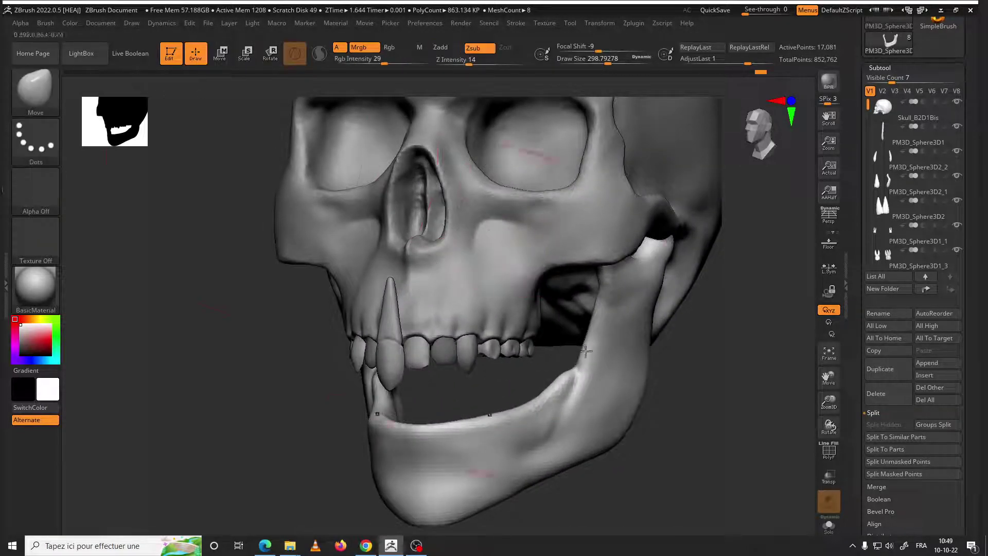
pyautogui.moveTo(515, 442); pyautogui.dragTo(629, 452)
pyautogui.press('space')
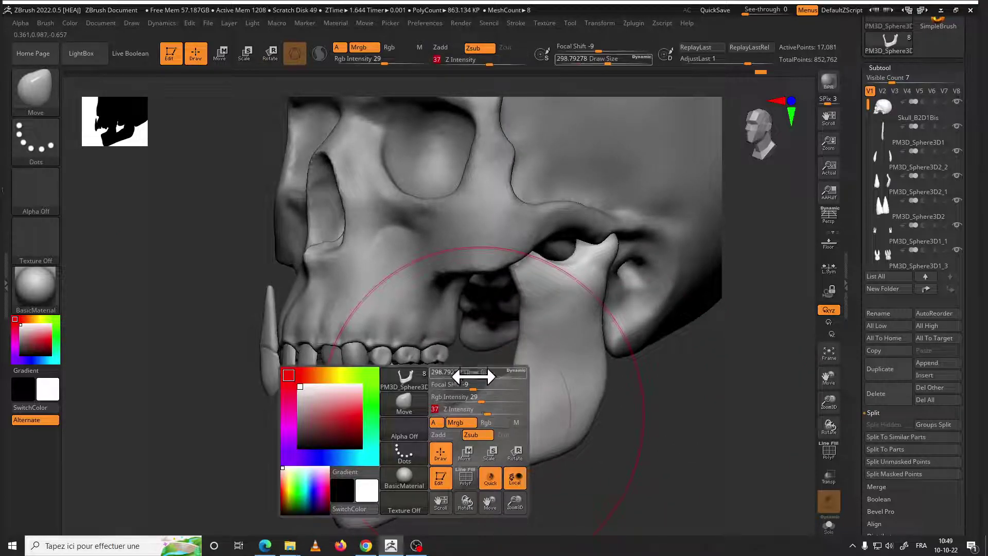
pyautogui.moveTo(470, 375)
pyautogui.mouseDown()
pyautogui.moveTo(451, 375)
pyautogui.moveTo(496, 397)
pyautogui.mouseUp()
pyautogui.press('shift')
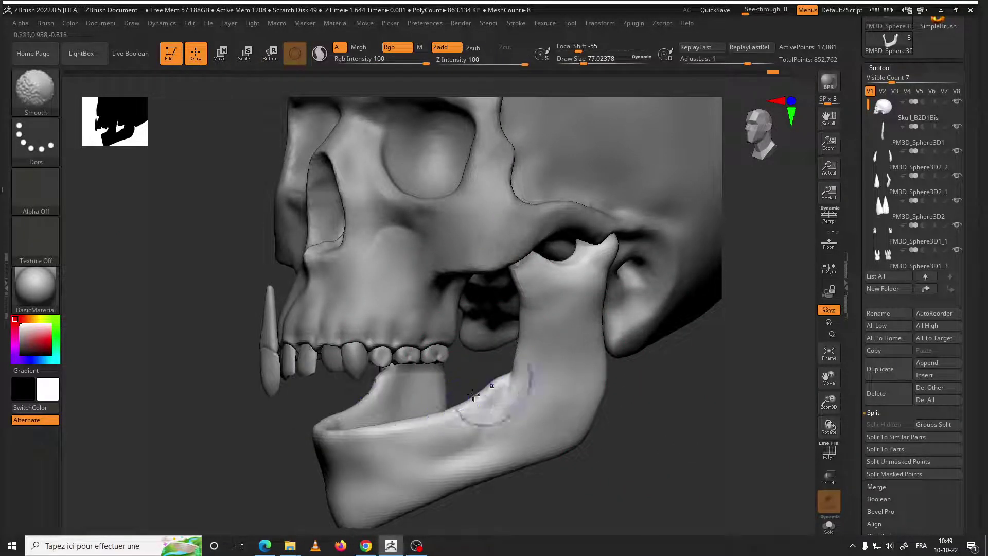
pyautogui.keyDown('shift'); pyautogui.moveTo(300, 443); pyautogui.dragTo(478, 319); pyautogui.keyUp('shift')
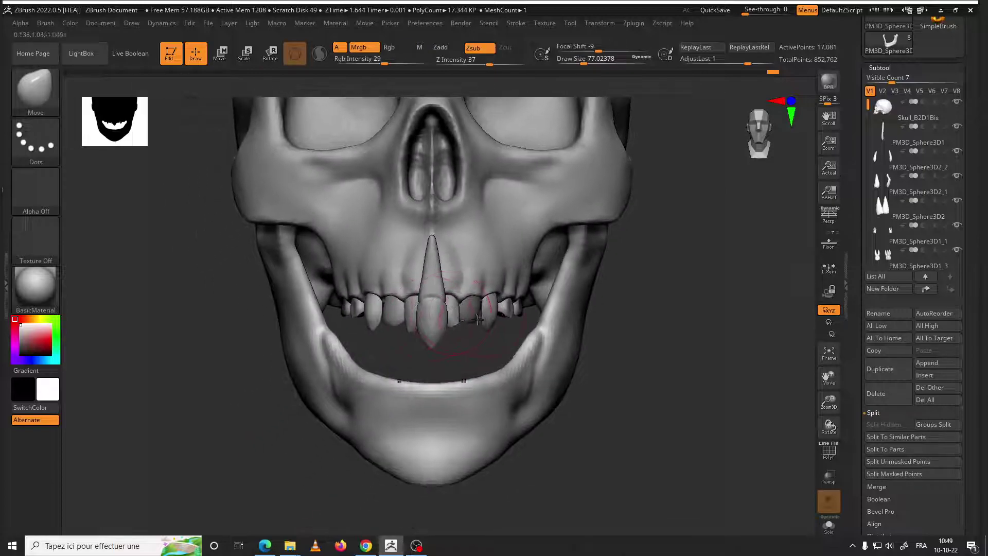
pyautogui.moveTo(589, 405); pyautogui.dragTo(421, 320)
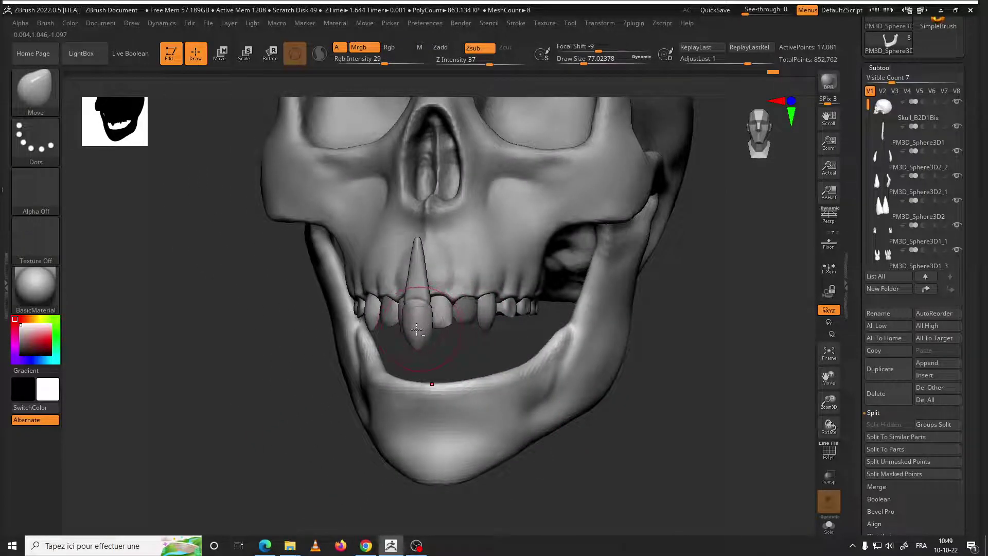
# Select the long central fang subtool PM3D_Sphere3D1 and activate the Move gizmo
pyautogui.keyDown('alt'); pyautogui.click(416, 330); pyautogui.keyUp('alt')
pyautogui.moveTo(515, 358); pyautogui.dragTo(650, 448)
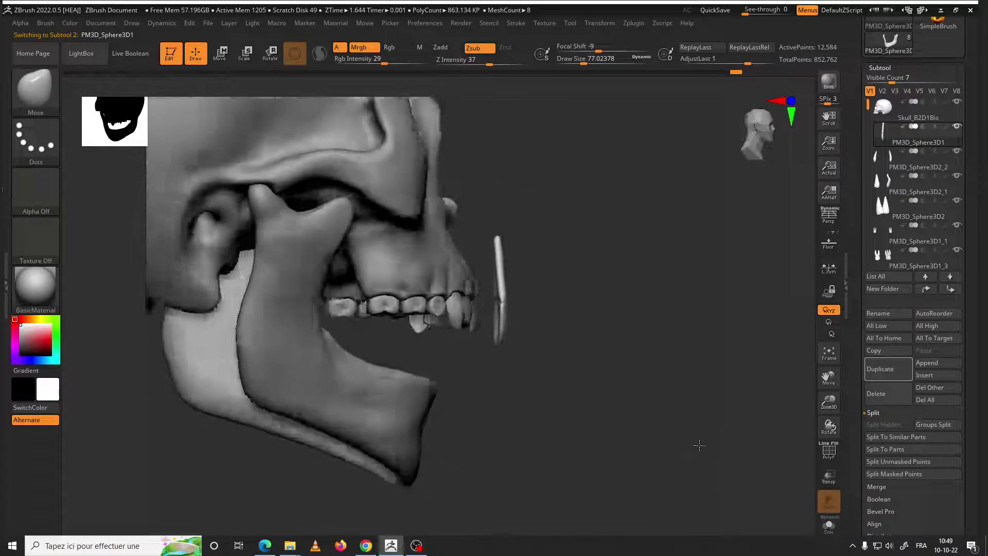
pyautogui.keyDown('ctrl'); pyautogui.moveTo(651, 448); pyautogui.dragTo(501, 397, button='right'); pyautogui.keyUp('ctrl')
pyautogui.moveTo(501, 397); pyautogui.dragTo(465, 376)
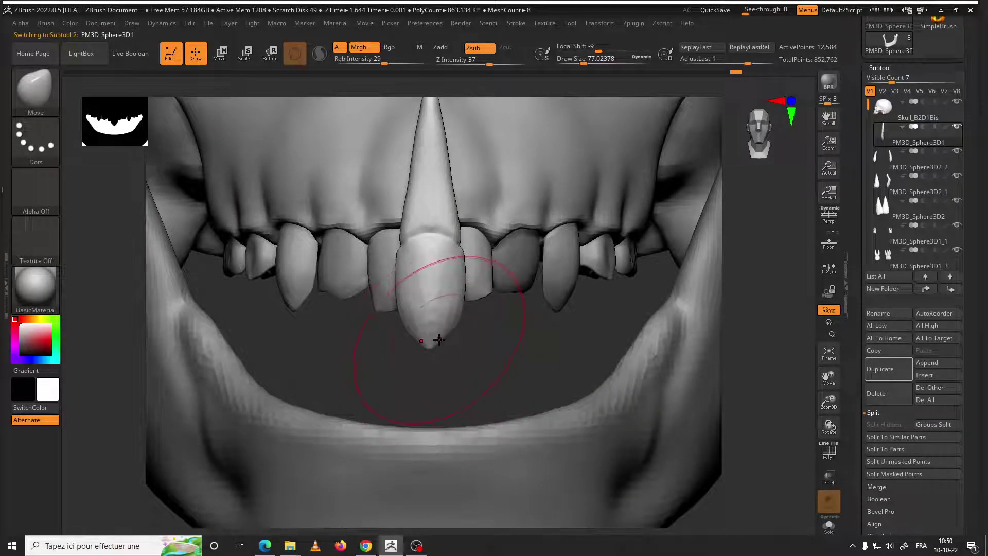
pyautogui.moveTo(440, 338); pyautogui.dragTo(463, 338)
pyautogui.moveTo(561, 311)
pyautogui.mouseDown()
pyautogui.moveTo(532, 371)
pyautogui.moveTo(600, 415)
pyautogui.moveTo(578, 364)
pyautogui.moveTo(441, 315)
pyautogui.moveTo(355, 118)
pyautogui.mouseUp()
pyautogui.click(222, 54)
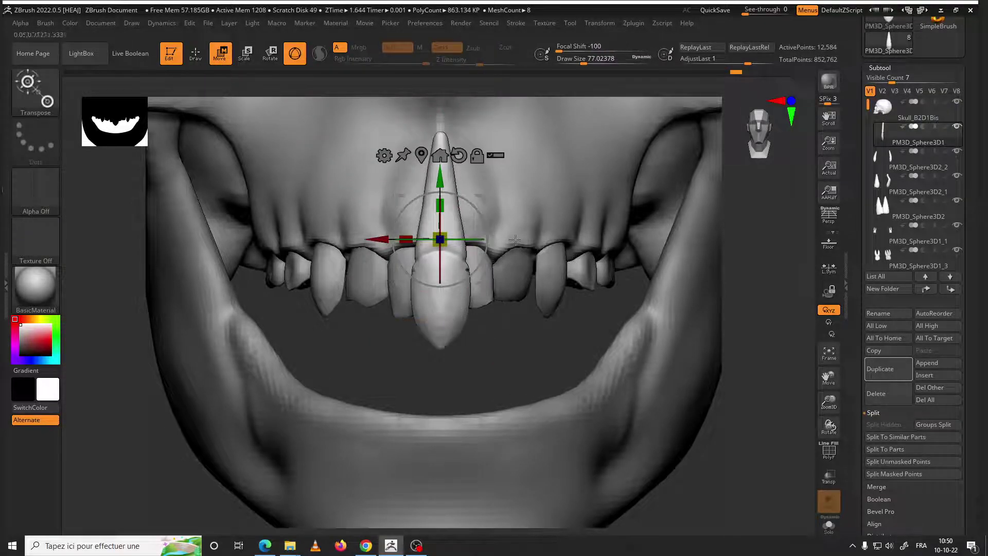
# Duplicate the central fang and seat the copy as a small tooth on the lower jaw
pyautogui.click(902, 371)
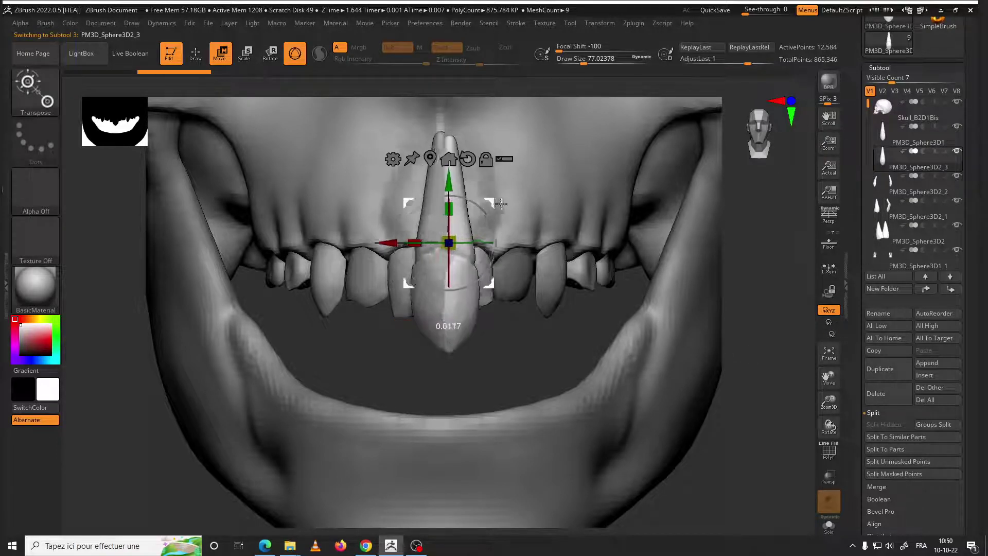
pyautogui.moveTo(485, 199)
pyautogui.mouseDown()
pyautogui.moveTo(569, 350)
pyautogui.moveTo(541, 313)
pyautogui.moveTo(564, 316)
pyautogui.mouseUp()
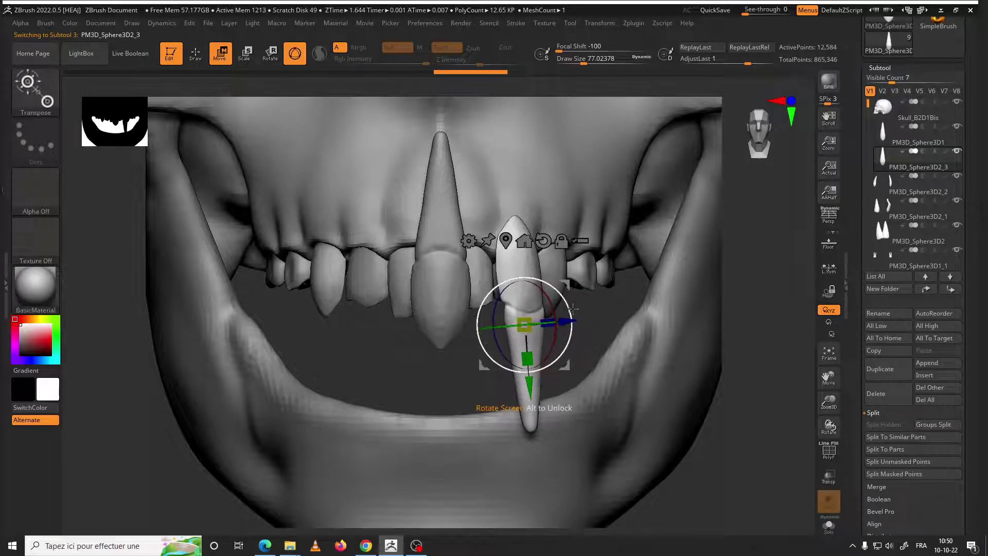
pyautogui.keyDown('shift'); pyautogui.moveTo(743, 412); pyautogui.dragTo(592, 412); pyautogui.keyUp('shift')
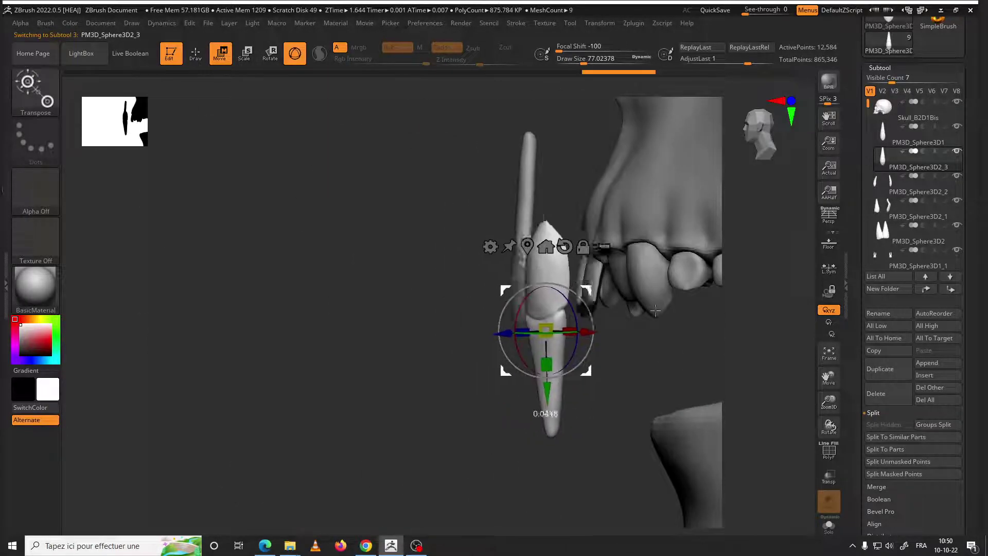
pyautogui.moveTo(516, 298)
pyautogui.mouseDown()
pyautogui.moveTo(668, 390)
pyautogui.moveTo(549, 328)
pyautogui.moveTo(445, 332)
pyautogui.mouseUp()
pyautogui.moveTo(547, 321); pyautogui.dragTo(548, 300, button='right')
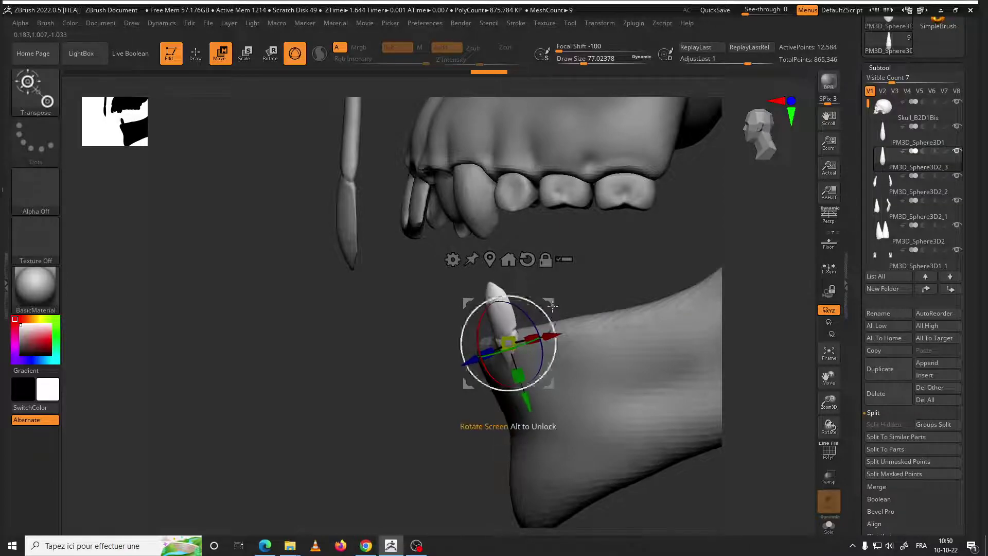
pyautogui.moveTo(552, 305)
pyautogui.mouseDown(button='right')
pyautogui.moveTo(644, 274)
pyautogui.moveTo(557, 298)
pyautogui.mouseUp(button='right')
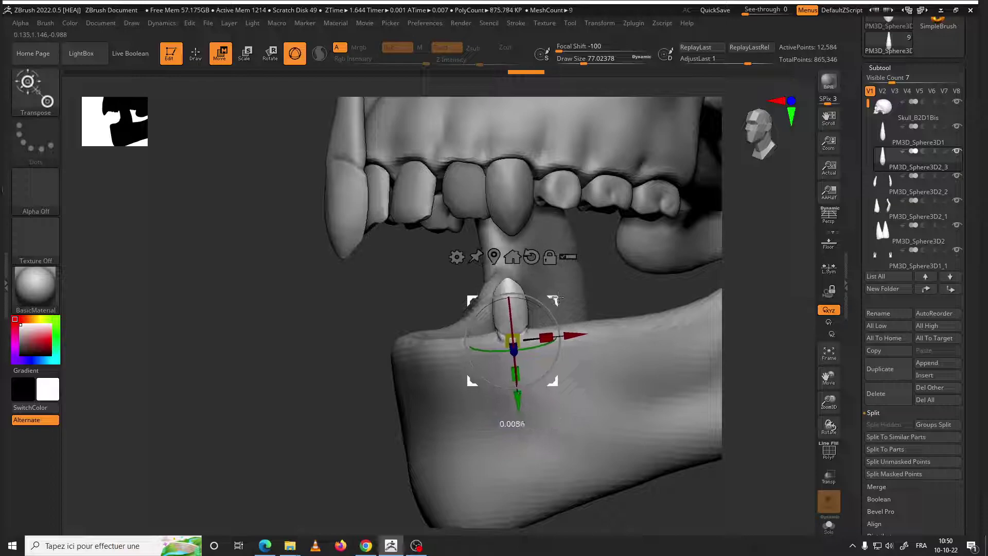
pyautogui.moveTo(558, 298); pyautogui.dragTo(566, 314)
pyautogui.moveTo(571, 301); pyautogui.dragTo(546, 301, button='right')
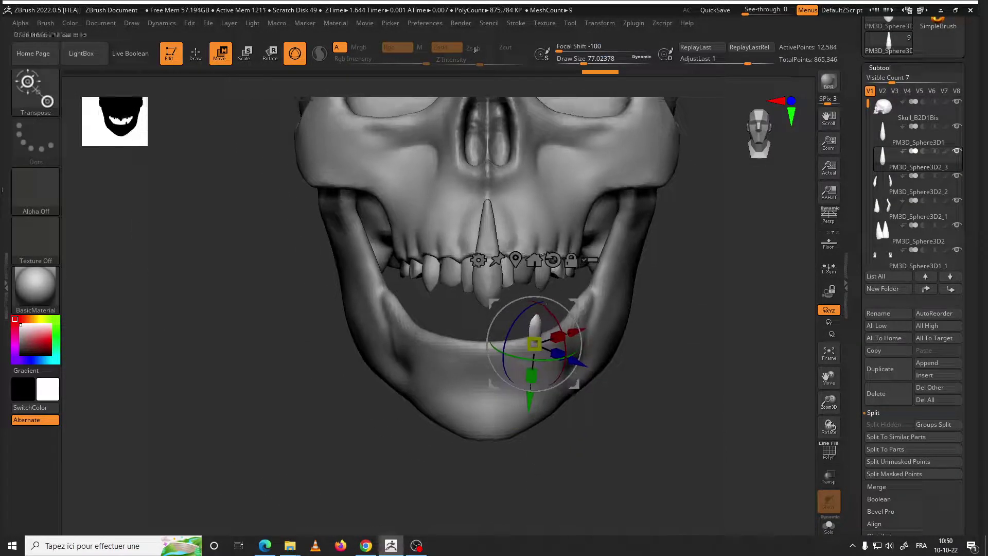
# Mirror the lower fang across X with SubTool Master to add a matching fang
pyautogui.click(637, 25)
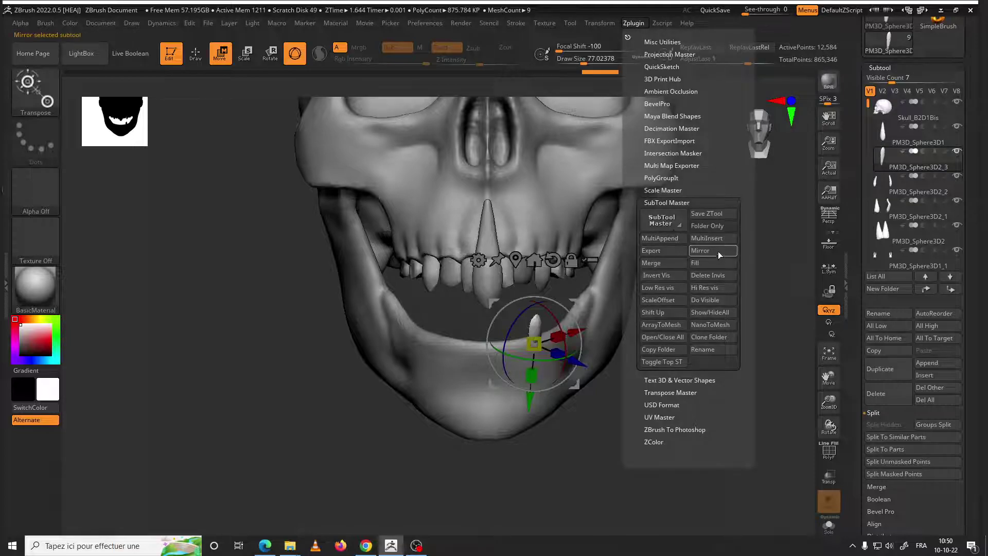
pyautogui.click(663, 212)
pyautogui.click(435, 265)
pyautogui.moveTo(501, 299)
pyautogui.mouseDown(button='right')
pyautogui.moveTo(596, 246)
pyautogui.moveTo(557, 245)
pyautogui.mouseUp(button='right')
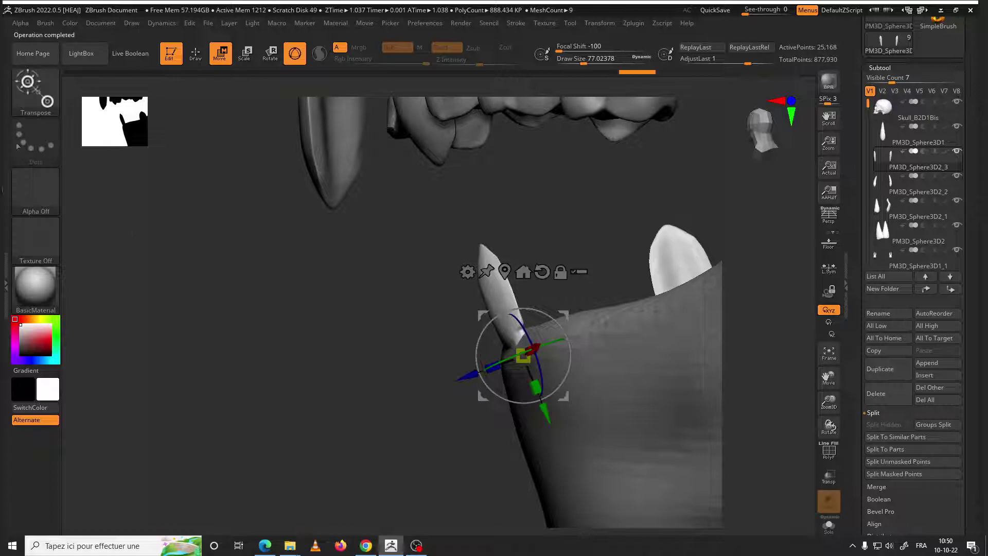
# Switch to sculpting mode and set the brush Draw Size to about 116
pyautogui.press('q')
pyautogui.press('b')
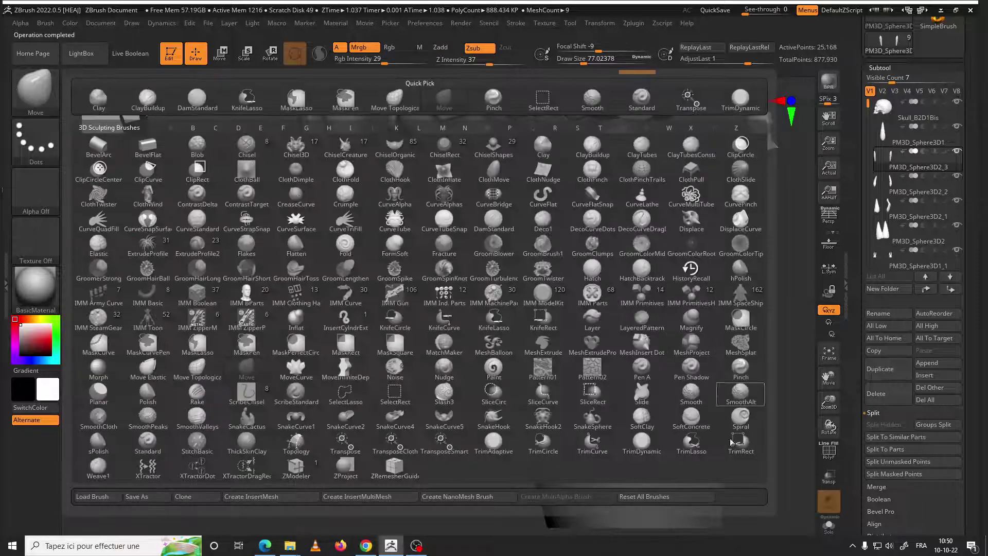
pyautogui.press('space')
pyautogui.moveTo(483, 315); pyautogui.dragTo(448, 317)
pyautogui.moveTo(513, 280)
pyautogui.mouseDown(button='right')
pyautogui.moveTo(535, 298)
pyautogui.moveTo(600, 236)
pyautogui.mouseUp(button='right')
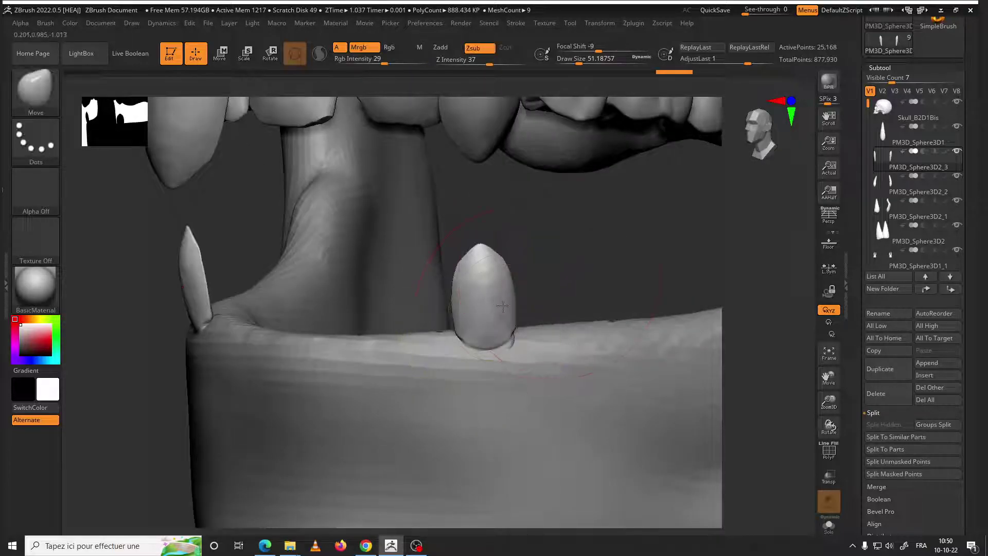
pyautogui.moveTo(530, 278); pyautogui.dragTo(524, 332, button='right')
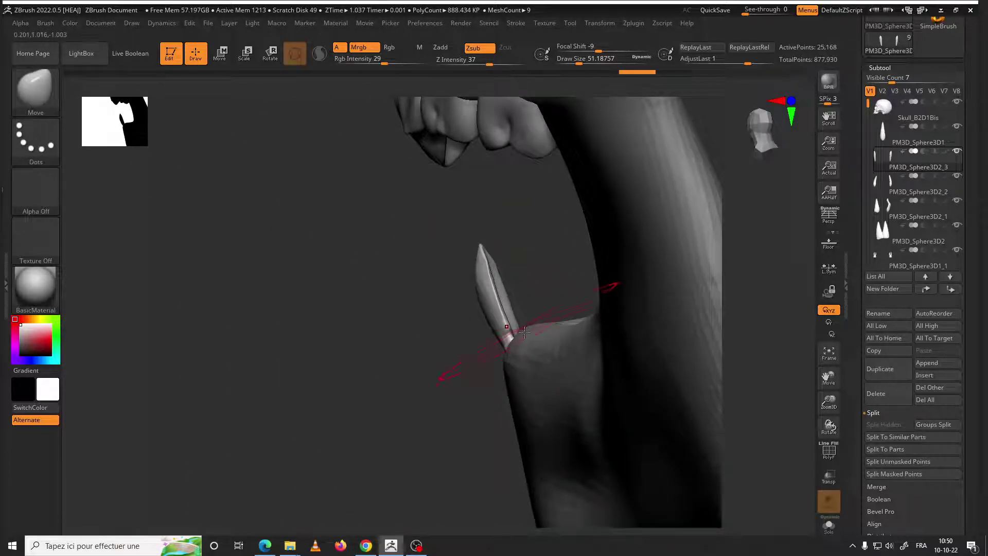
pyautogui.press('space')
pyautogui.moveTo(530, 346); pyautogui.dragTo(551, 346)
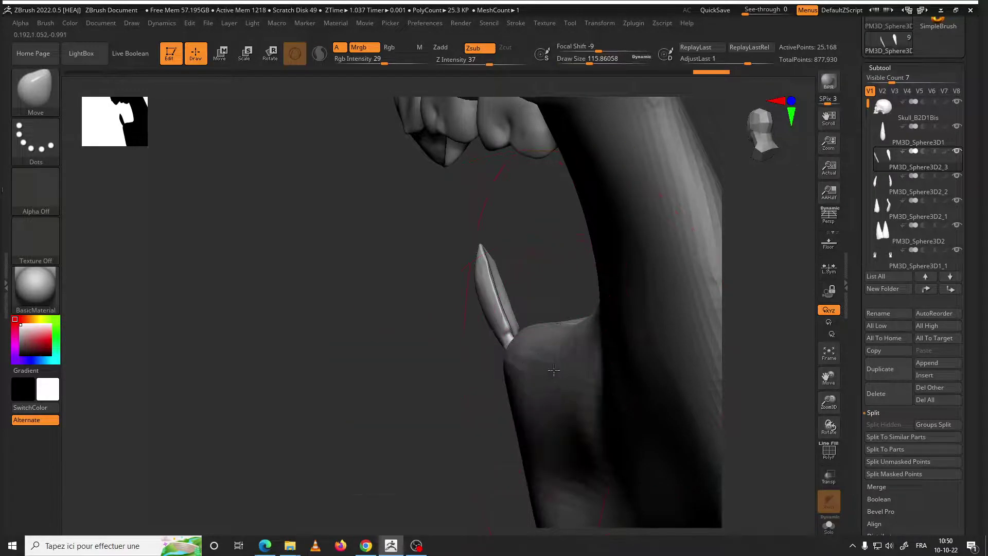
# Make the long central upper tooth PM3D_Sphere3D1 the active subtool
pyautogui.moveTo(519, 362)
pyautogui.mouseDown(button='right')
pyautogui.moveTo(557, 383)
pyautogui.moveTo(581, 305)
pyautogui.moveTo(536, 282)
pyautogui.mouseUp(button='right')
pyautogui.moveTo(633, 300)
pyautogui.mouseDown(button='right')
pyautogui.moveTo(574, 310)
pyautogui.moveTo(632, 295)
pyautogui.moveTo(474, 360)
pyautogui.moveTo(585, 376)
pyautogui.moveTo(559, 245)
pyautogui.moveTo(616, 341)
pyautogui.moveTo(577, 353)
pyautogui.moveTo(512, 335)
pyautogui.moveTo(511, 352)
pyautogui.mouseUp(button='right')
pyautogui.keyDown('alt'); pyautogui.click(541, 228); pyautogui.keyUp('alt')
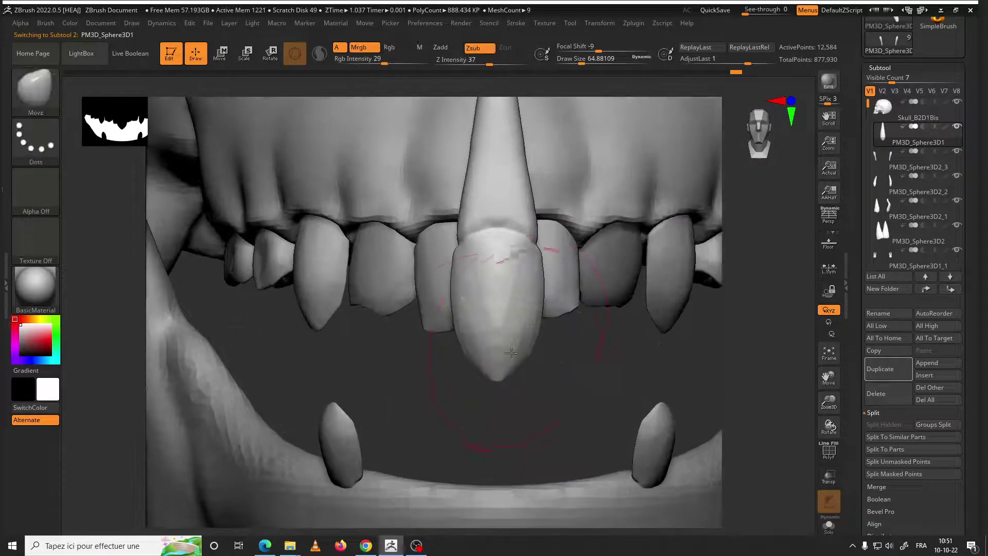
# Use the Move brush at about size 27 to push the central tooth's tip into shape
pyautogui.click(35, 88)
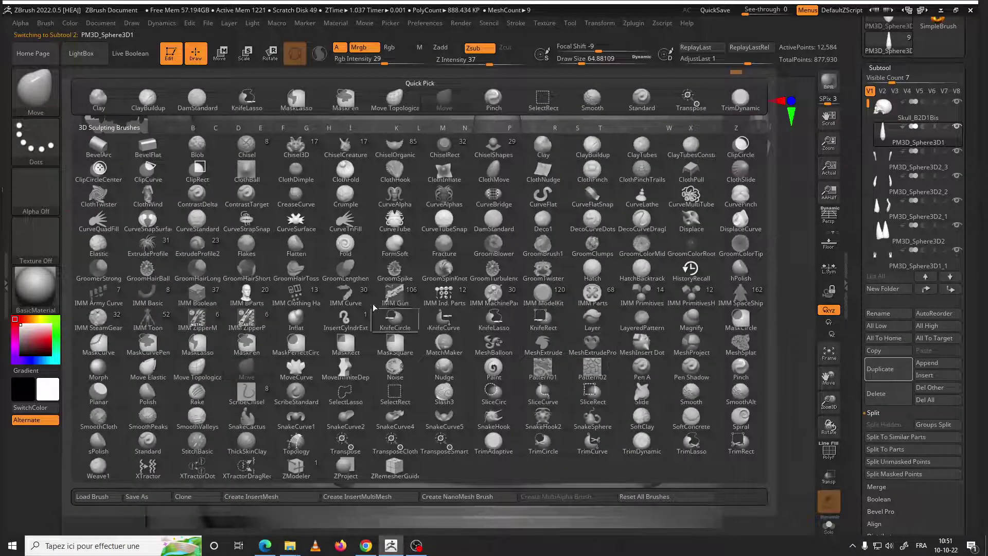
pyautogui.press('m')
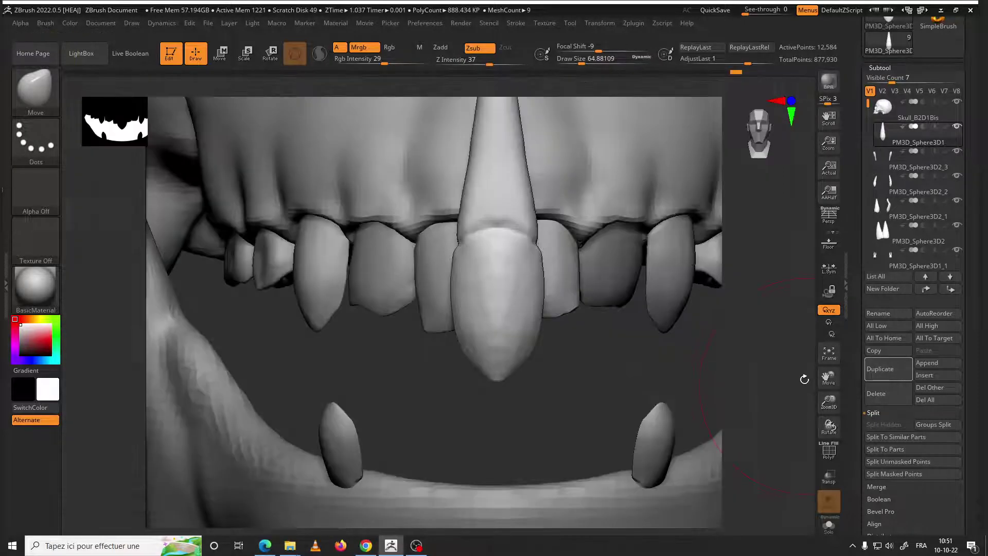
pyautogui.press('space')
pyautogui.moveTo(524, 351); pyautogui.dragTo(516, 356)
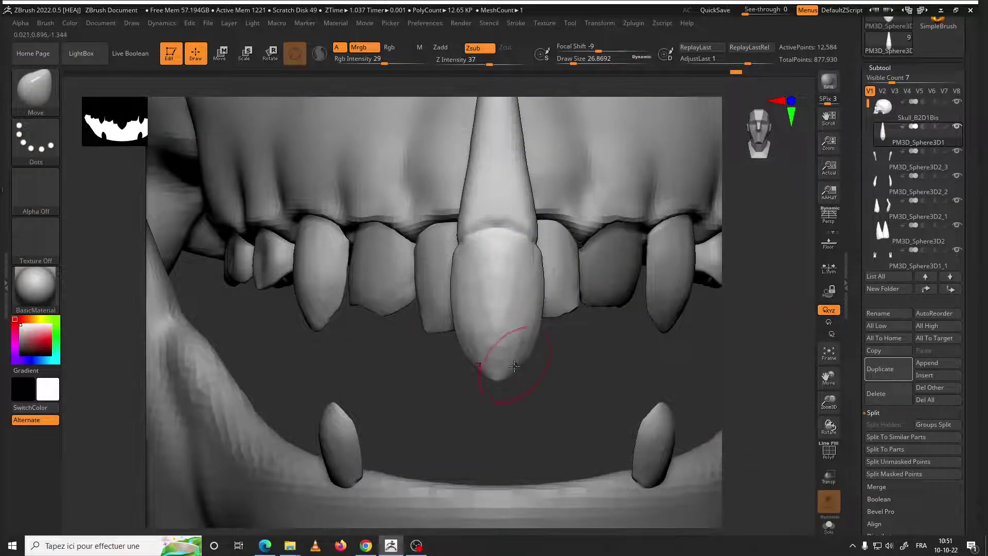
pyautogui.moveTo(509, 368); pyautogui.dragTo(507, 367)
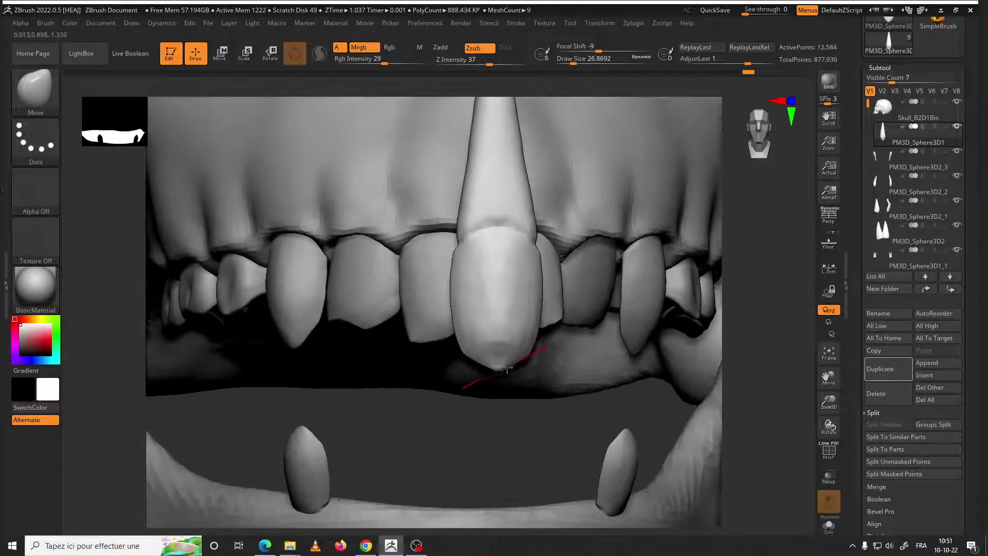
pyautogui.moveTo(508, 353); pyautogui.dragTo(509, 368, button='right')
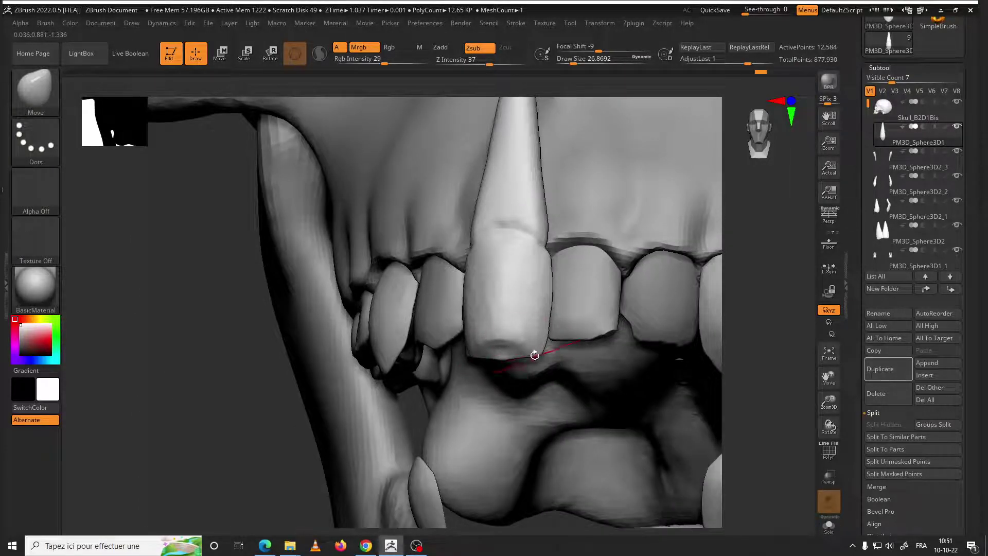
# Smooth the tooth tip with a size-14 brush, then enlarge the brush to about 44
pyautogui.press('space')
pyautogui.moveTo(535, 355); pyautogui.dragTo(505, 353)
pyautogui.press('shift')
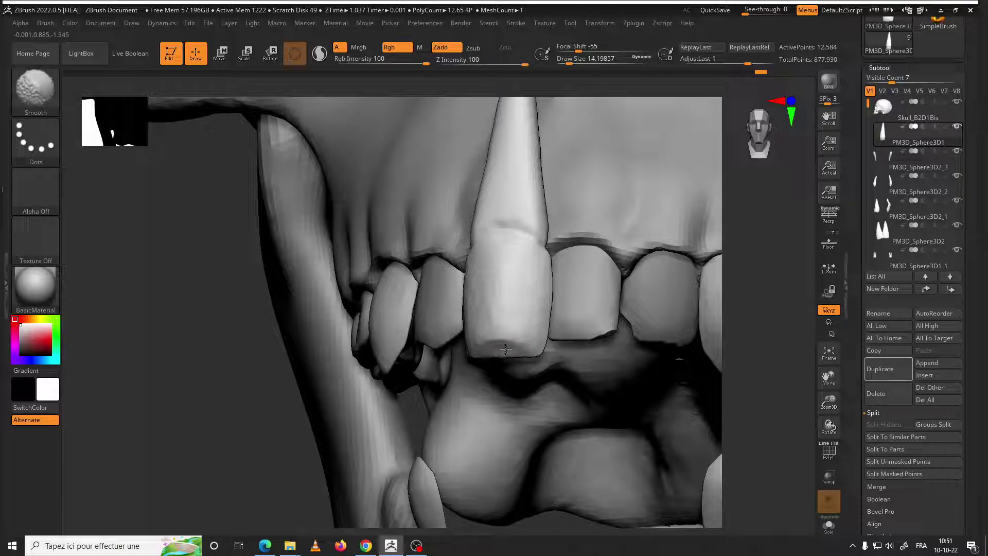
pyautogui.moveTo(495, 286); pyautogui.dragTo(554, 314, button='right')
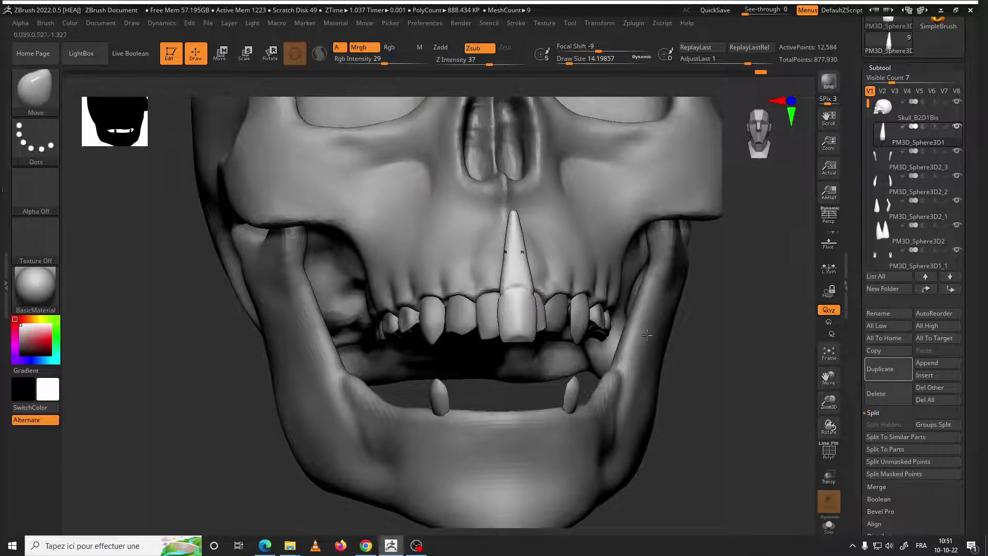
pyautogui.press('space')
pyautogui.moveTo(510, 323); pyautogui.dragTo(525, 322)
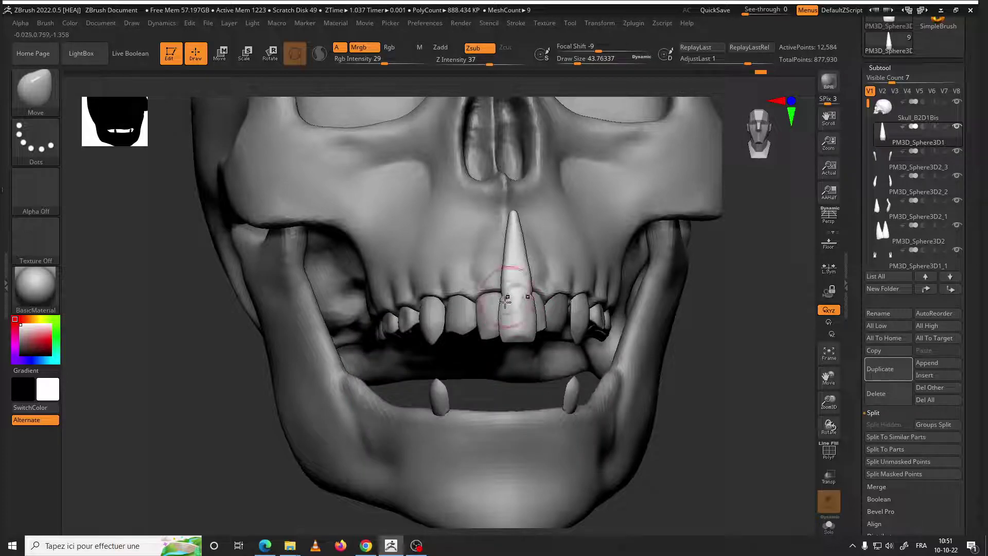
pyautogui.moveTo(507, 312); pyautogui.dragTo(316, 123, button='right')
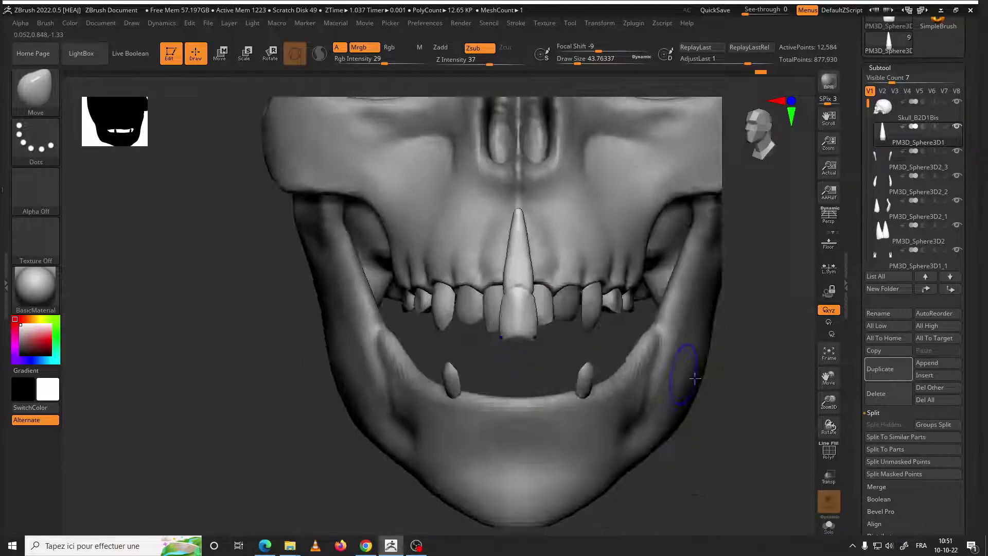
# Duplicate the central upper tooth, turn the copy upright, and move it onto the lower jaw
pyautogui.press('w')
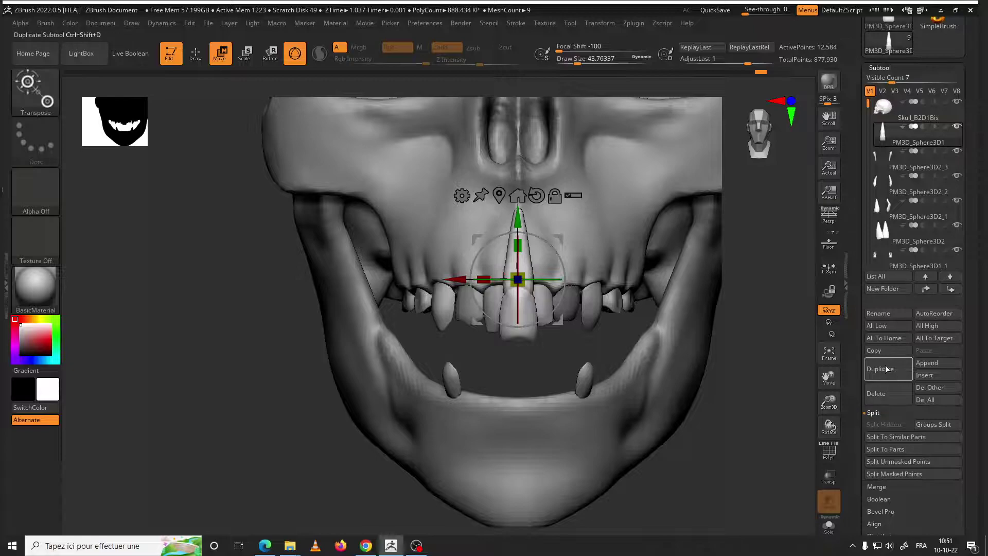
pyautogui.click(886, 368)
pyautogui.moveTo(517, 329)
pyautogui.mouseDown()
pyautogui.moveTo(551, 257)
pyautogui.moveTo(573, 244)
pyautogui.moveTo(572, 288)
pyautogui.mouseUp()
pyautogui.moveTo(571, 288)
pyautogui.mouseDown(button='right')
pyautogui.moveTo(631, 416)
pyautogui.moveTo(570, 335)
pyautogui.mouseUp(button='right')
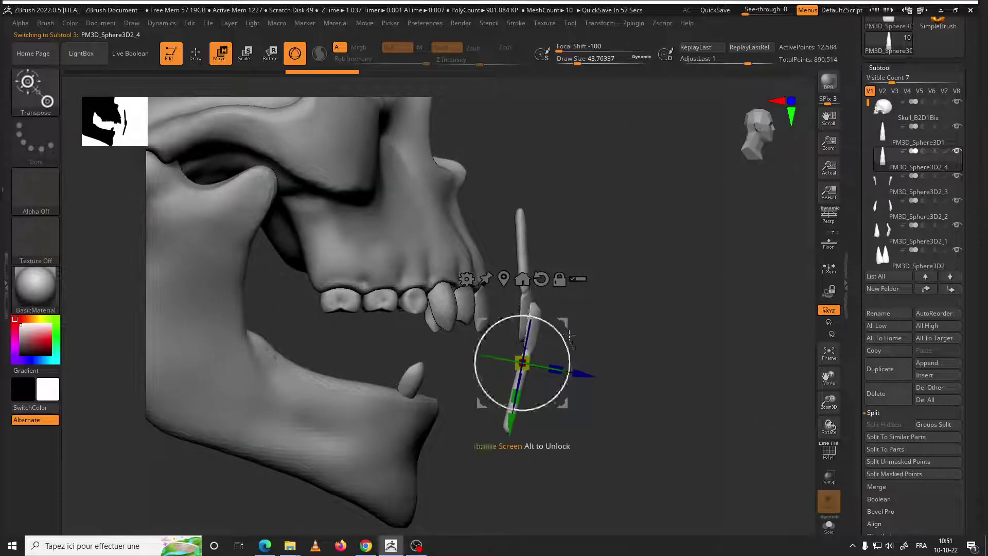
pyautogui.moveTo(569, 335); pyautogui.dragTo(477, 369)
pyautogui.moveTo(477, 369)
pyautogui.mouseDown(button='right')
pyautogui.moveTo(444, 385)
pyautogui.moveTo(427, 409)
pyautogui.mouseUp(button='right')
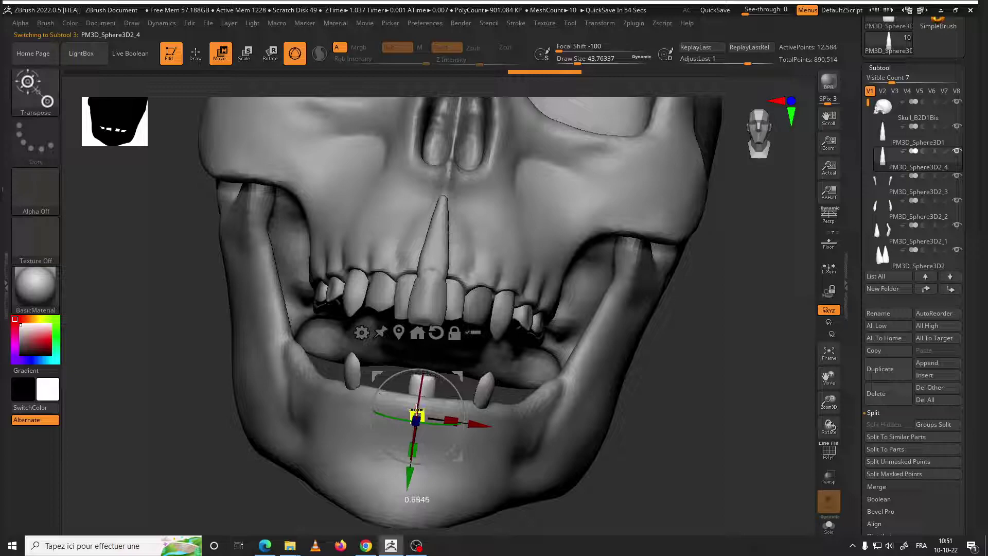
pyautogui.moveTo(417, 409); pyautogui.dragTo(399, 401)
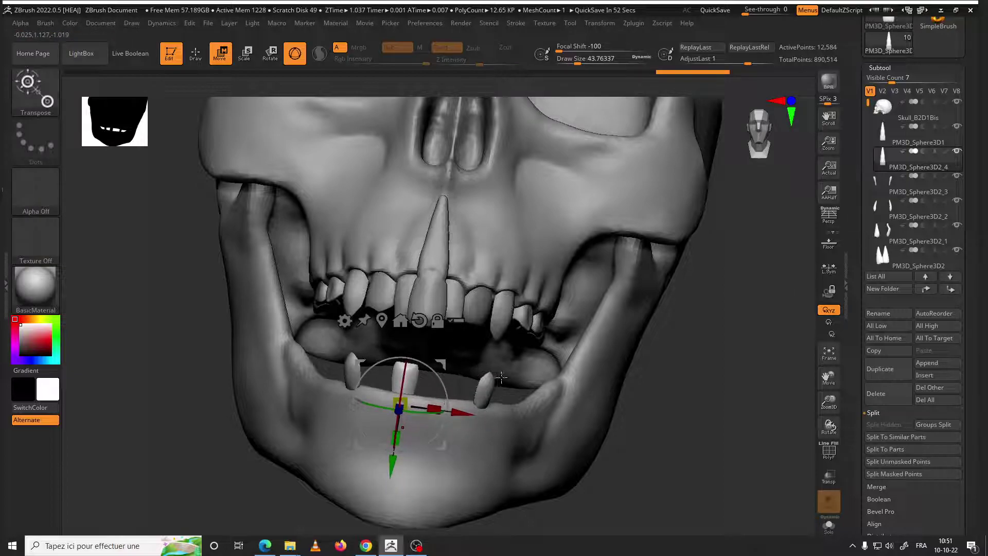
pyautogui.moveTo(501, 377); pyautogui.dragTo(695, 494, button='right')
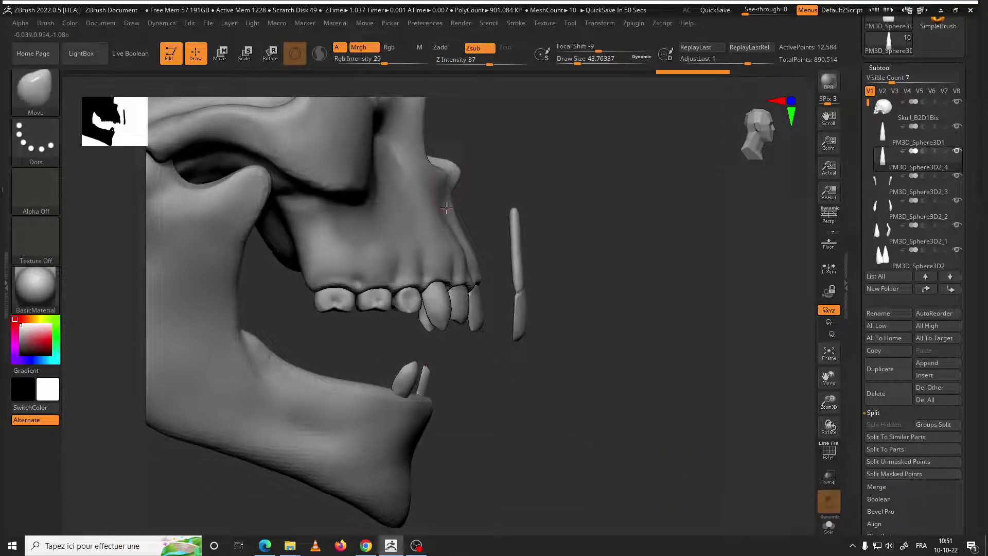
# Slide and tilt the copied tooth into the front gap of the lower jaw
pyautogui.click(217, 57)
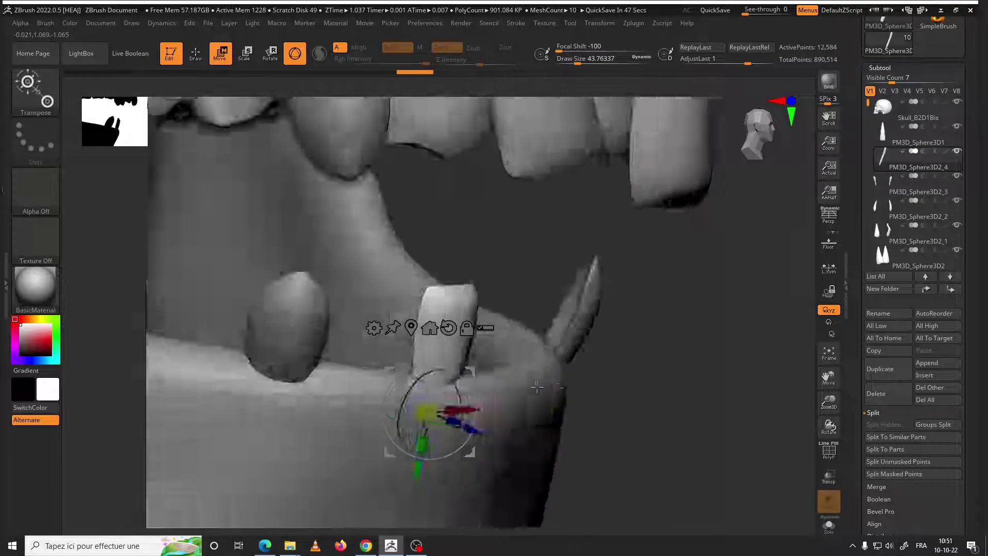
pyautogui.keyDown('shift'); pyautogui.moveTo(537, 387); pyautogui.dragTo(514, 339, button='right'); pyautogui.keyUp('shift')
pyautogui.moveTo(480, 360); pyautogui.dragTo(462, 351)
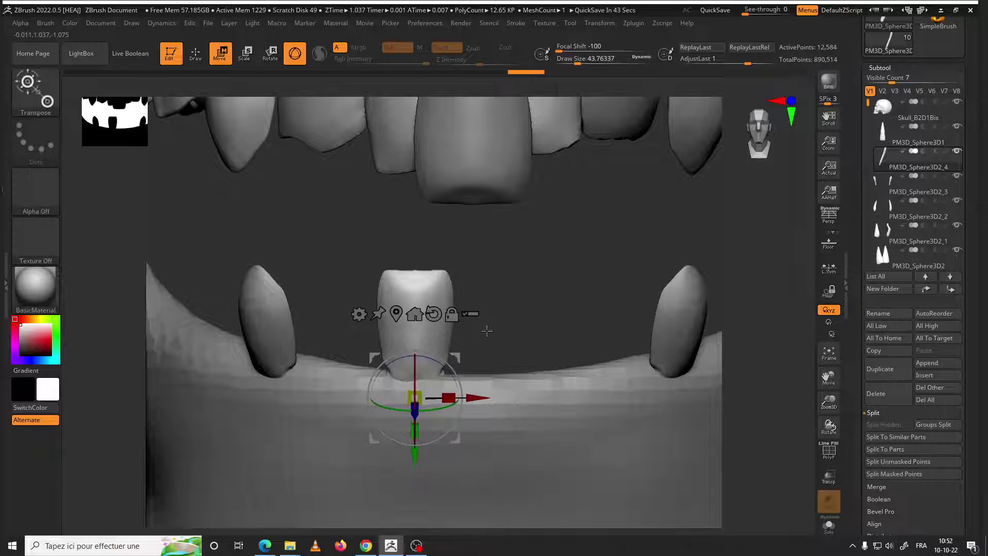
pyautogui.moveTo(462, 352); pyautogui.dragTo(475, 378, button='right')
pyautogui.moveTo(475, 378); pyautogui.dragTo(465, 406)
pyautogui.moveTo(421, 401)
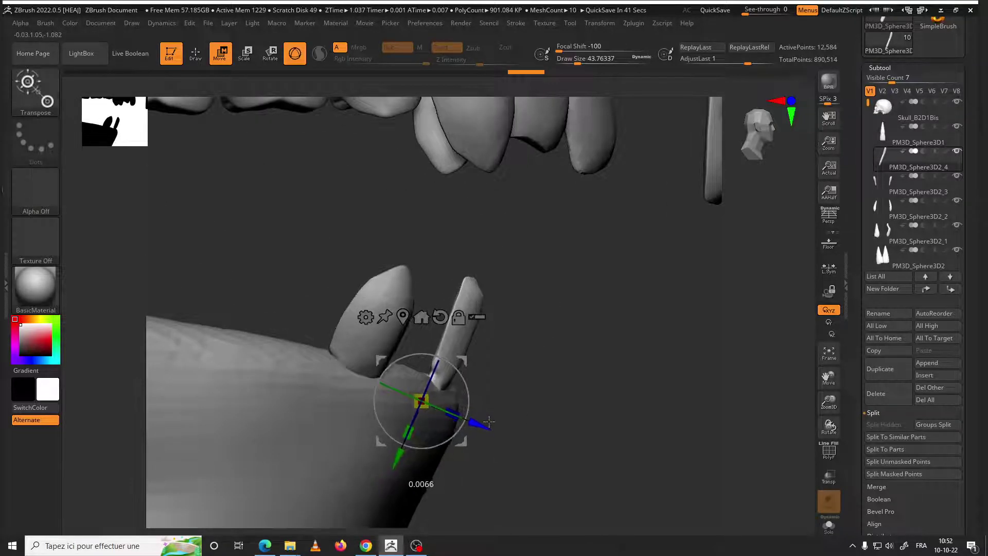
pyautogui.moveTo(466, 407)
pyautogui.mouseDown(button='right')
pyautogui.moveTo(524, 363)
pyautogui.moveTo(568, 122)
pyautogui.mouseUp(button='right')
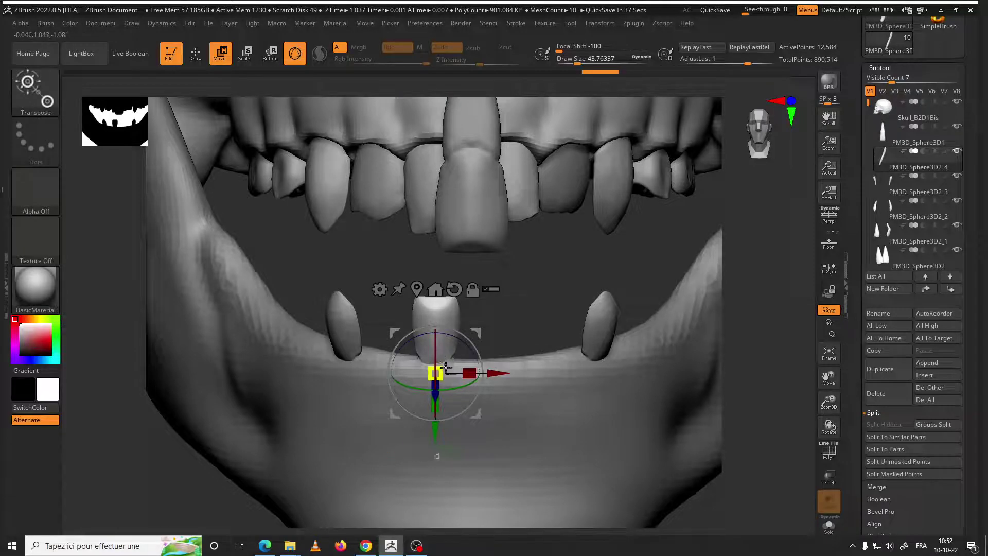
# Mirror the lower front tooth with SubTool Master to make a second incisor
pyautogui.click(633, 23)
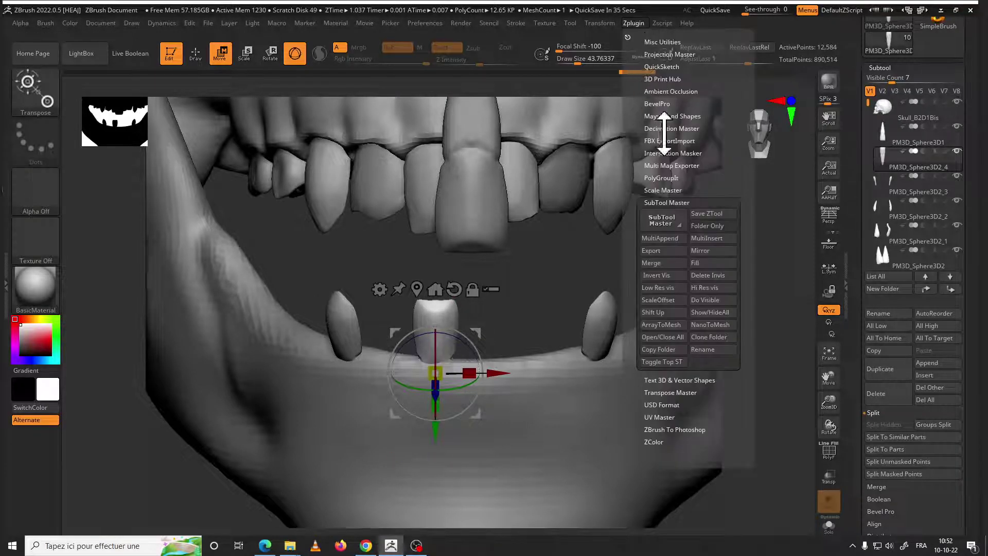
pyautogui.click(718, 253)
pyautogui.click(434, 265)
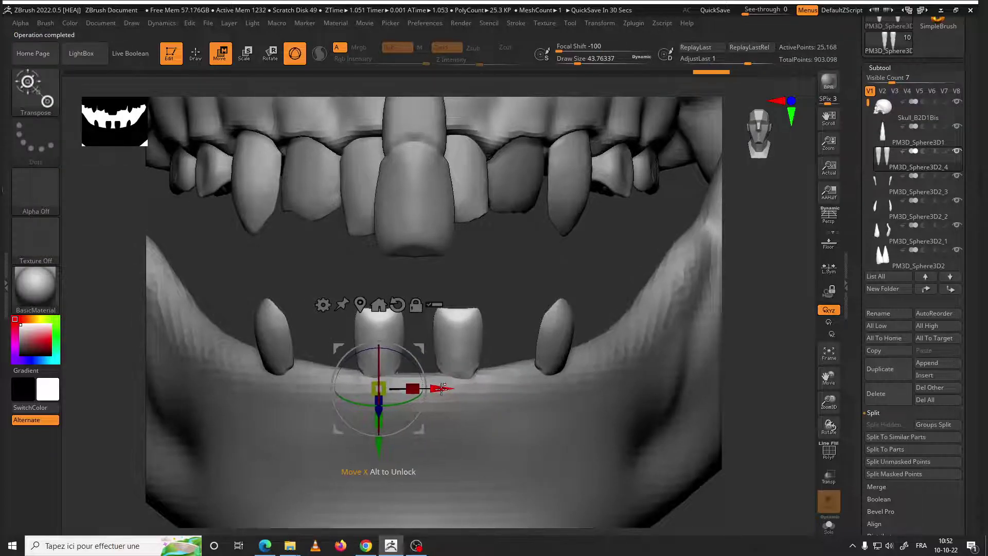
# Bring the two incisors closer together and adjust their position and angle in the gum
pyautogui.moveTo(443, 390); pyautogui.dragTo(446, 387)
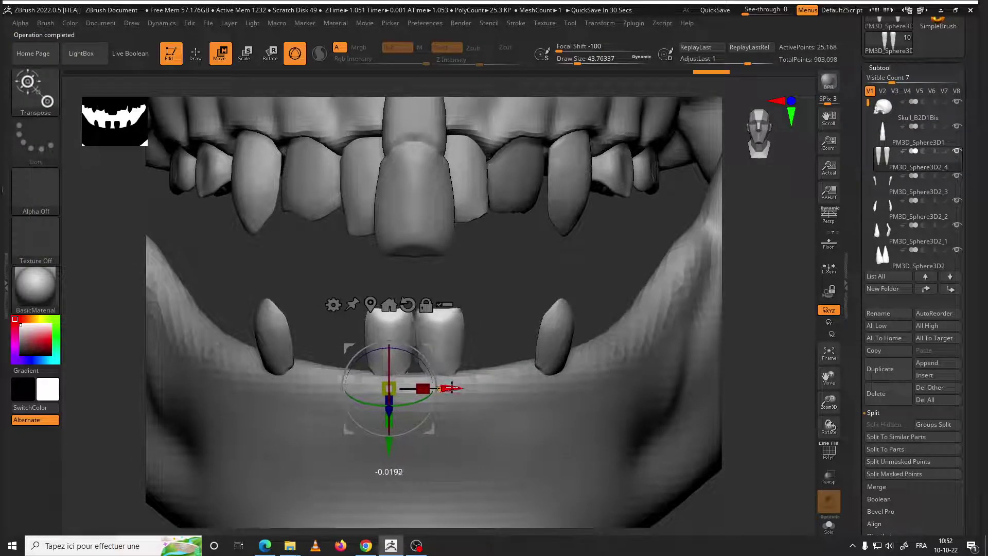
pyautogui.moveTo(499, 334); pyautogui.dragTo(515, 348)
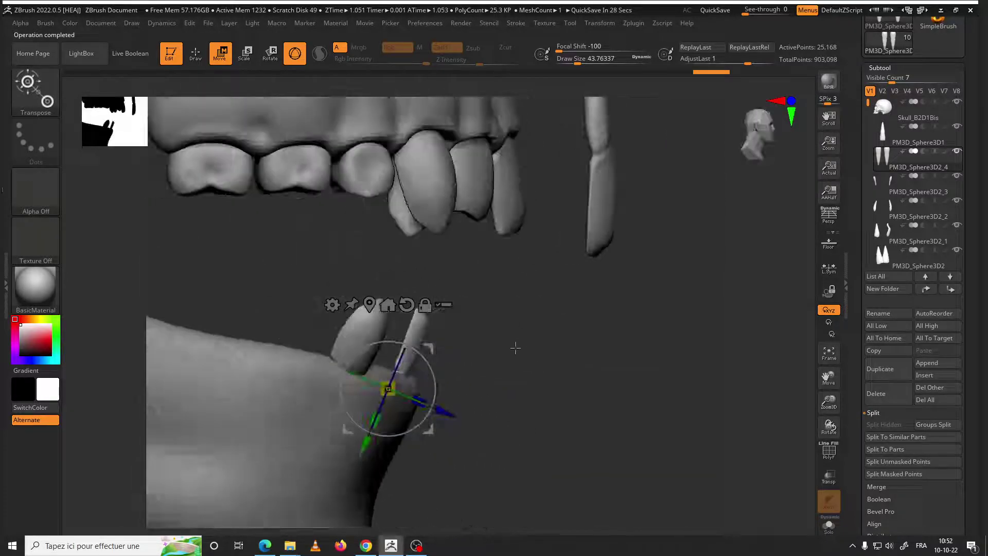
pyautogui.moveTo(396, 396)
pyautogui.mouseDown()
pyautogui.moveTo(436, 355)
pyautogui.moveTo(445, 373)
pyautogui.mouseUp()
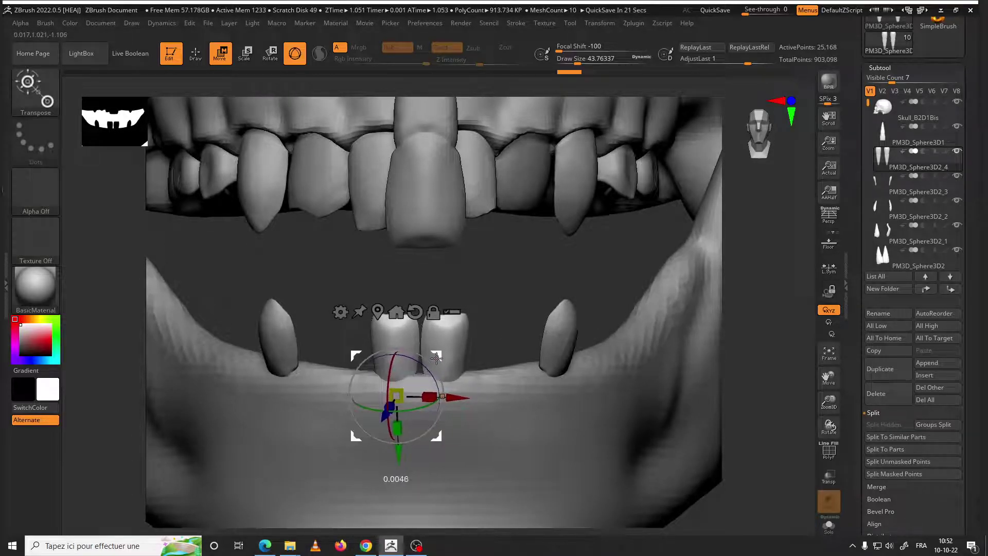
pyautogui.moveTo(436, 357)
pyautogui.mouseDown()
pyautogui.moveTo(421, 352)
pyautogui.moveTo(602, 314)
pyautogui.moveTo(461, 356)
pyautogui.mouseUp()
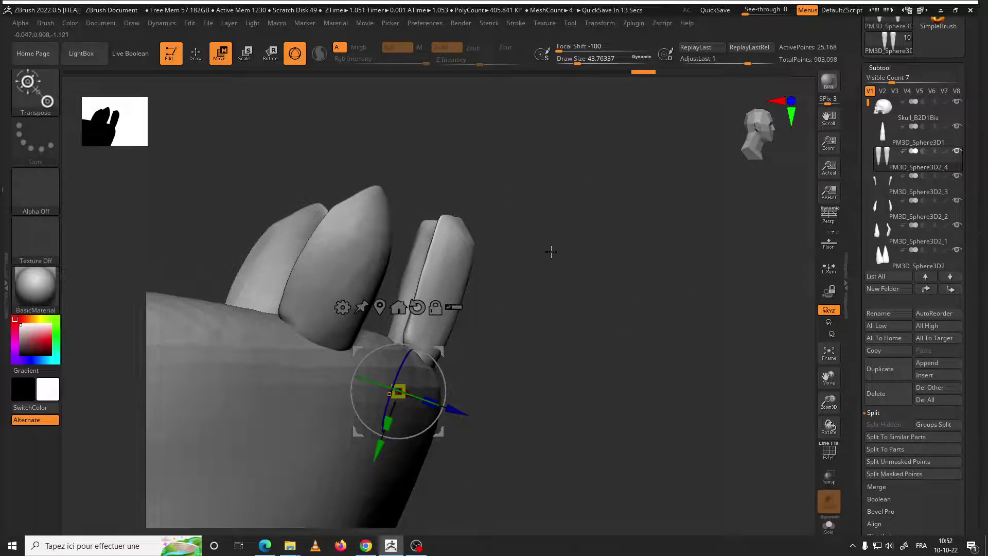
pyautogui.moveTo(441, 350); pyautogui.dragTo(167, 171)
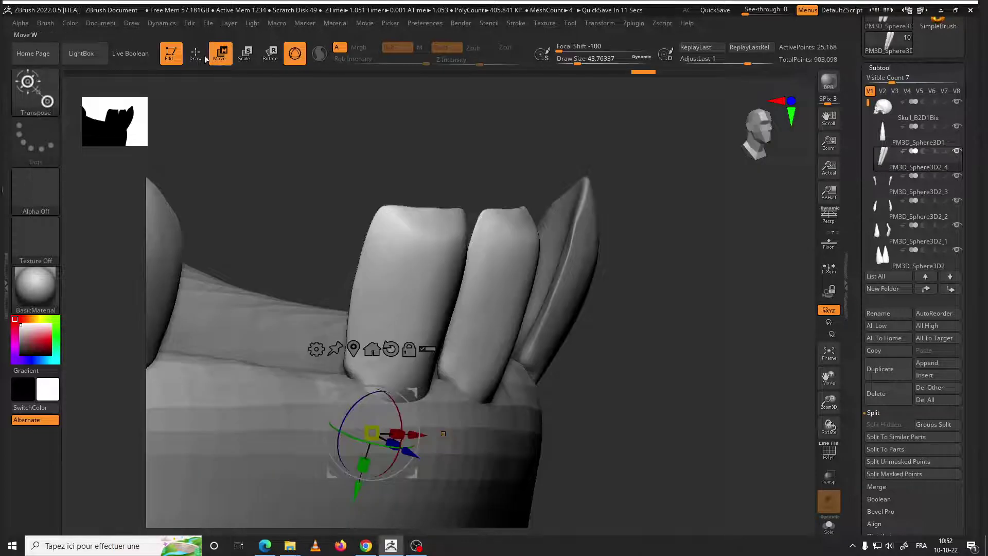
pyautogui.click(195, 53)
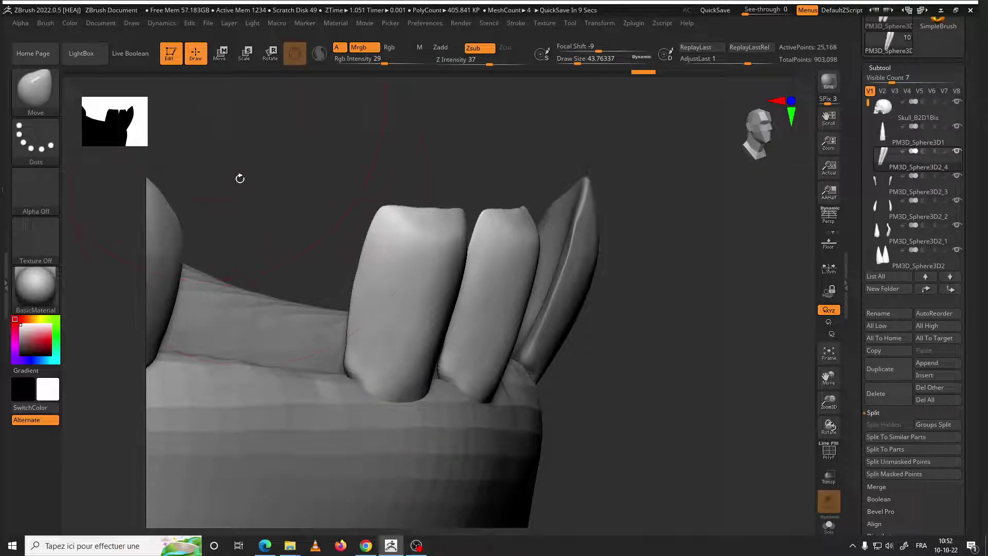
# Set up the TrimDynamic brush at about size 28.75 to flatten the incisor tips
pyautogui.click(48, 105)
pyautogui.press('t')
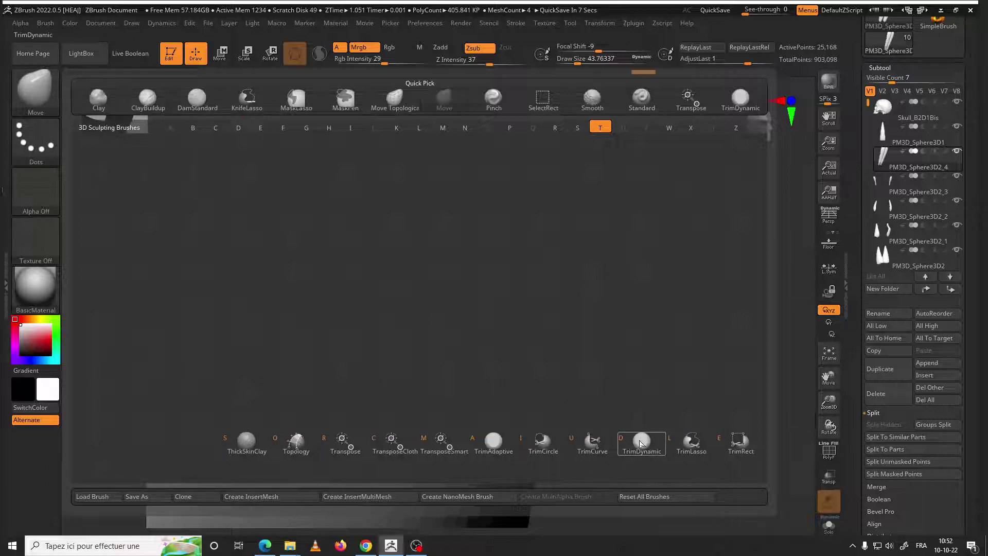
pyautogui.click(640, 440)
pyautogui.press('space')
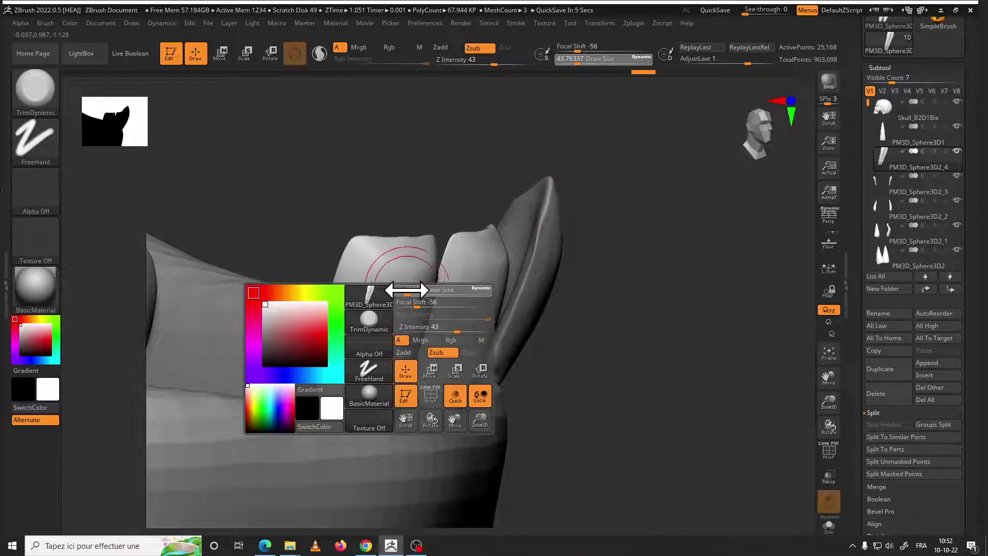
pyautogui.moveTo(407, 289)
pyautogui.mouseDown()
pyautogui.moveTo(381, 288)
pyautogui.moveTo(395, 278)
pyautogui.moveTo(397, 287)
pyautogui.moveTo(375, 287)
pyautogui.mouseUp()
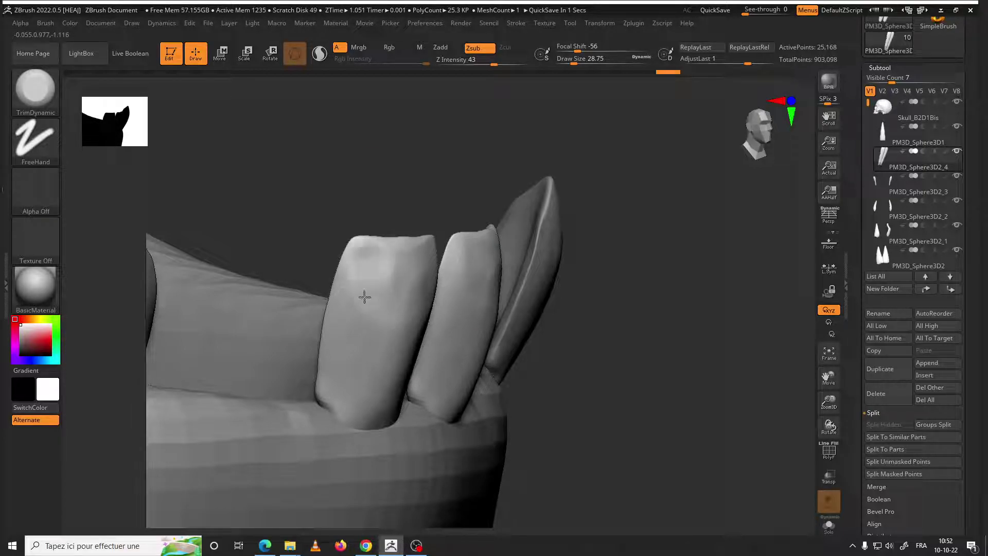
pyautogui.moveTo(618, 309)
pyautogui.keyDown('shift'); pyautogui.mouseDown()
pyautogui.moveTo(454, 297)
pyautogui.moveTo(512, 316)
pyautogui.moveTo(406, 280)
pyautogui.moveTo(456, 276)
pyautogui.moveTo(476, 216)
pyautogui.moveTo(220, 201)
pyautogui.mouseUp(); pyautogui.keyUp('shift')
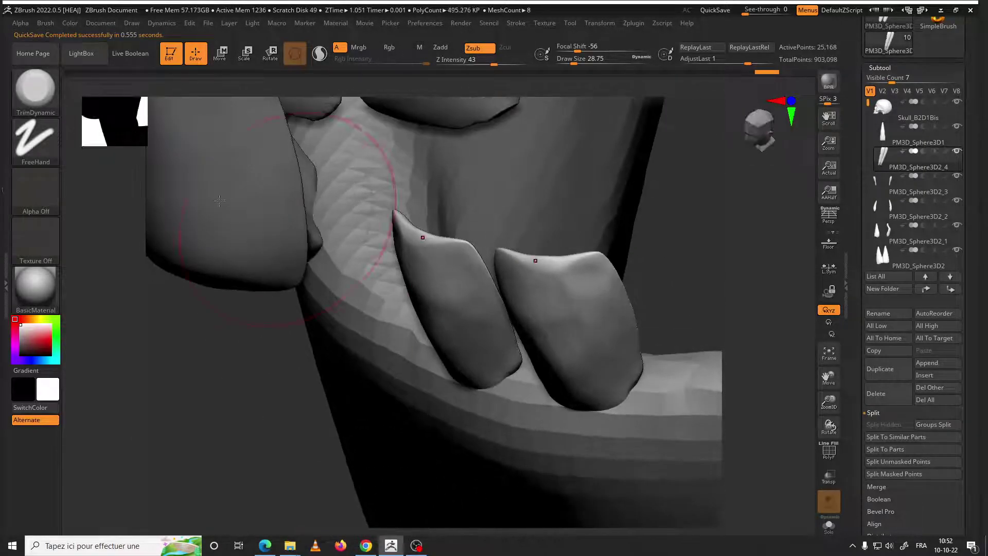
# Carve a crease along the incisor's left edge with the DamStandard brush
pyautogui.click(25, 100)
pyautogui.press('d')
pyautogui.press('c')
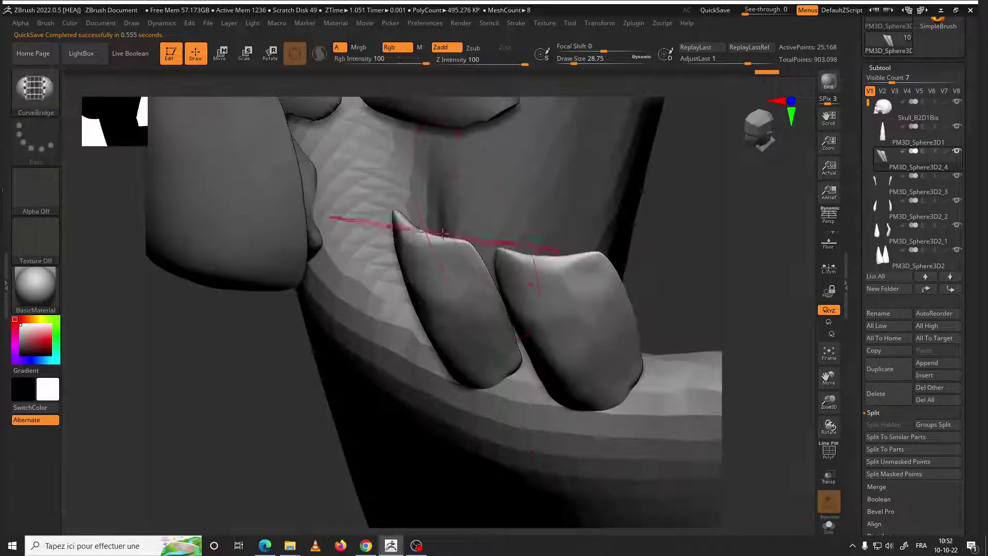
pyautogui.click(402, 230)
pyautogui.click(50, 103)
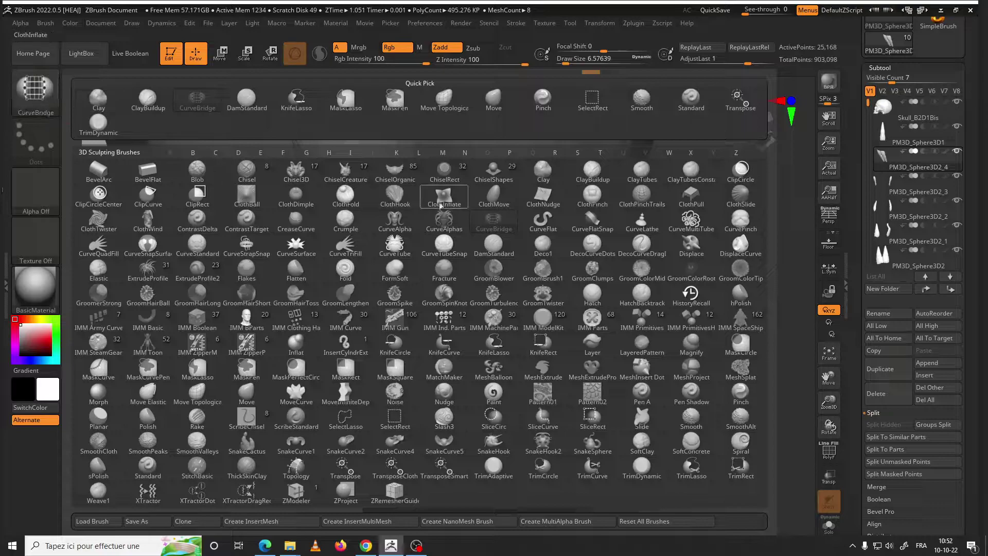
pyautogui.press('d')
pyautogui.press('s')
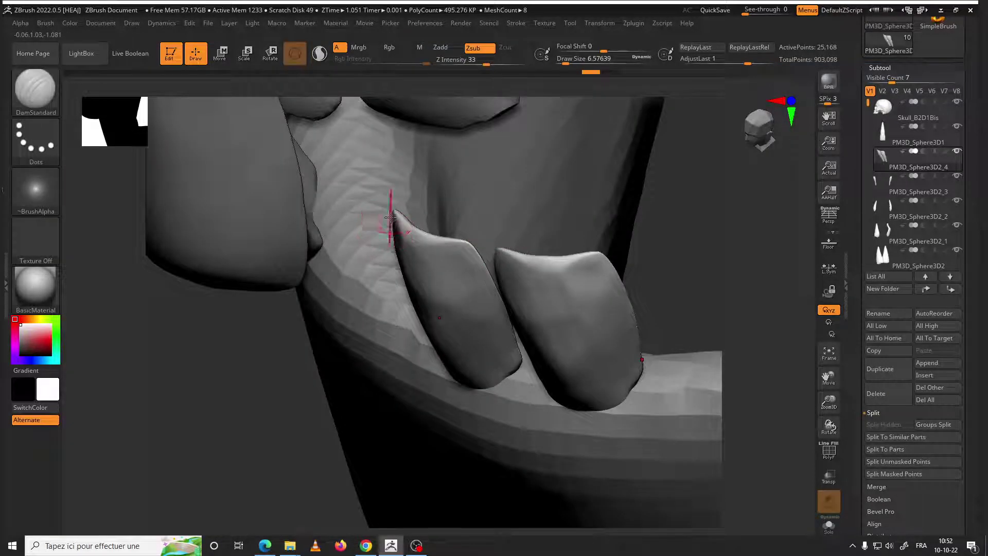
pyautogui.moveTo(402, 224); pyautogui.dragTo(392, 220)
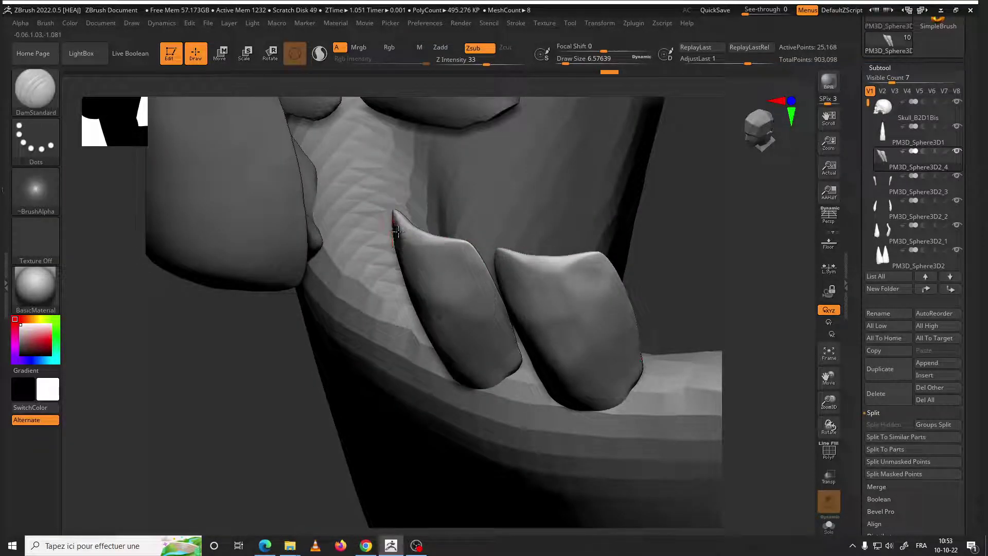
pyautogui.keyDown('ctrl'); pyautogui.moveTo(418, 253); pyautogui.dragTo(772, 226, button='right'); pyautogui.keyUp('ctrl')
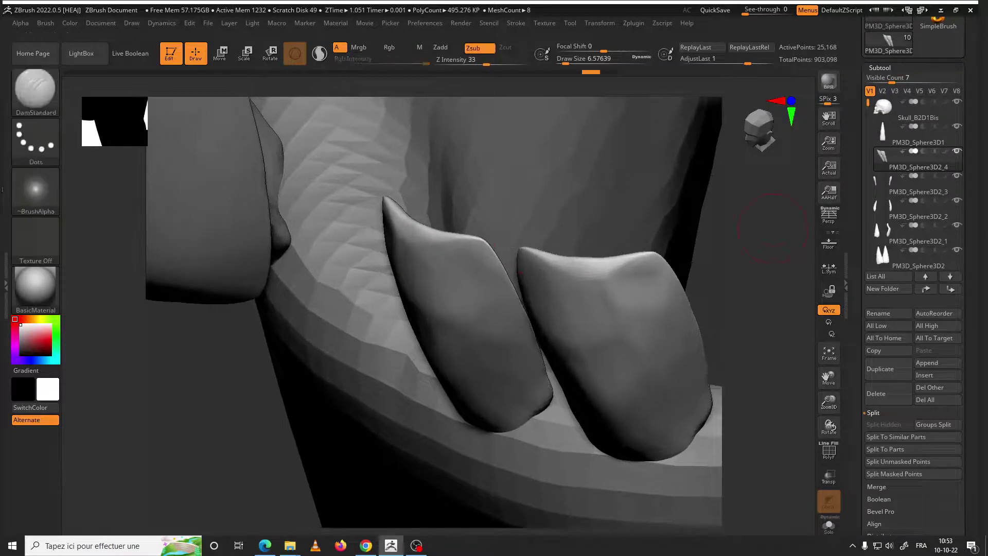
# Solo the teeth subtool and smooth the top-edge creases with a size-4.3 brush
pyautogui.keyDown('shift'); pyautogui.click(957, 151); pyautogui.keyUp('shift')
pyautogui.press('f')
pyautogui.moveTo(757, 221); pyautogui.dragTo(619, 214)
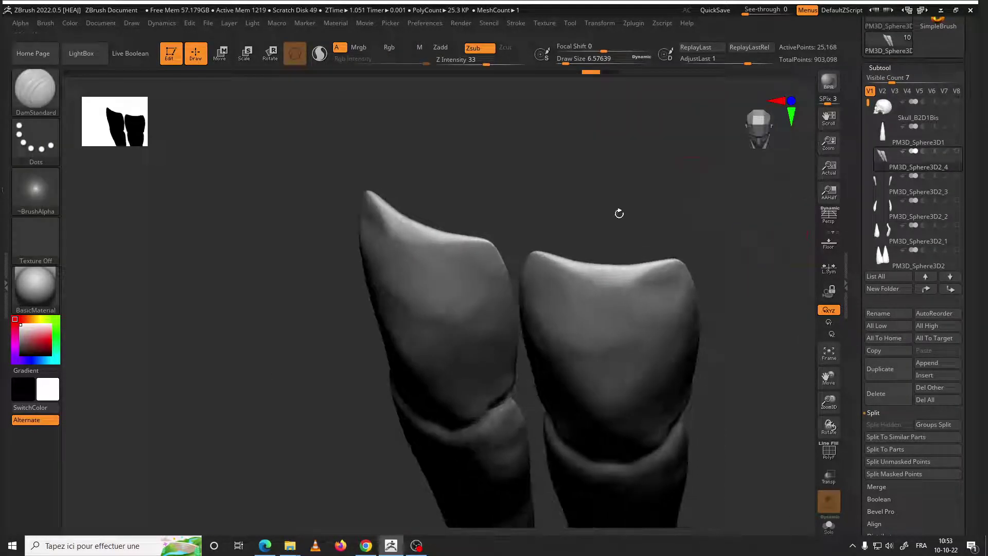
pyautogui.keyDown('ctrl'); pyautogui.moveTo(620, 214); pyautogui.dragTo(421, 241, button='right'); pyautogui.keyUp('ctrl')
pyautogui.rightClick(421, 241)
pyautogui.moveTo(403, 229); pyautogui.dragTo(399, 230)
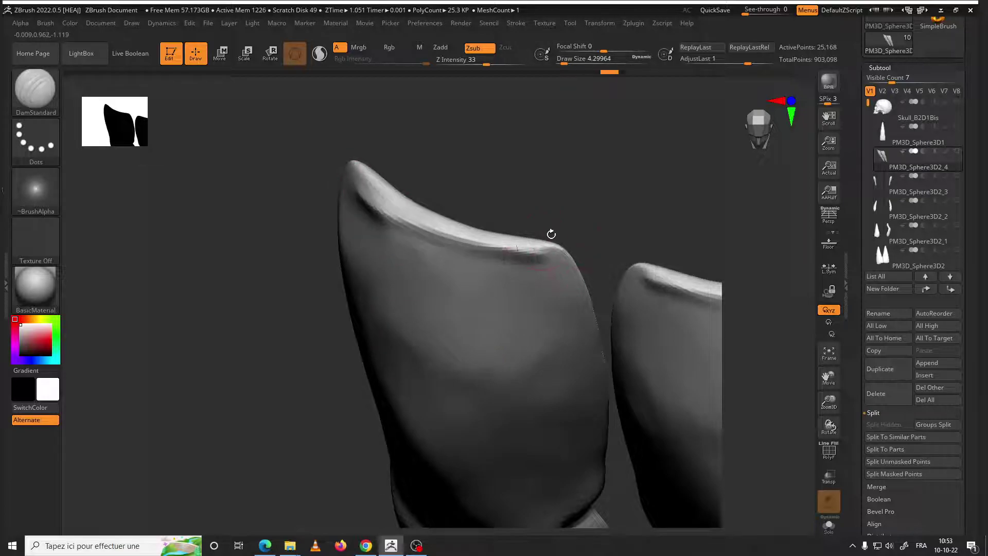
pyautogui.moveTo(552, 232)
pyautogui.mouseDown()
pyautogui.moveTo(412, 210)
pyautogui.moveTo(581, 233)
pyautogui.moveTo(580, 186)
pyautogui.moveTo(359, 224)
pyautogui.mouseUp()
pyautogui.keyDown('shift'); pyautogui.moveTo(457, 268); pyautogui.dragTo(531, 294); pyautogui.keyUp('shift')
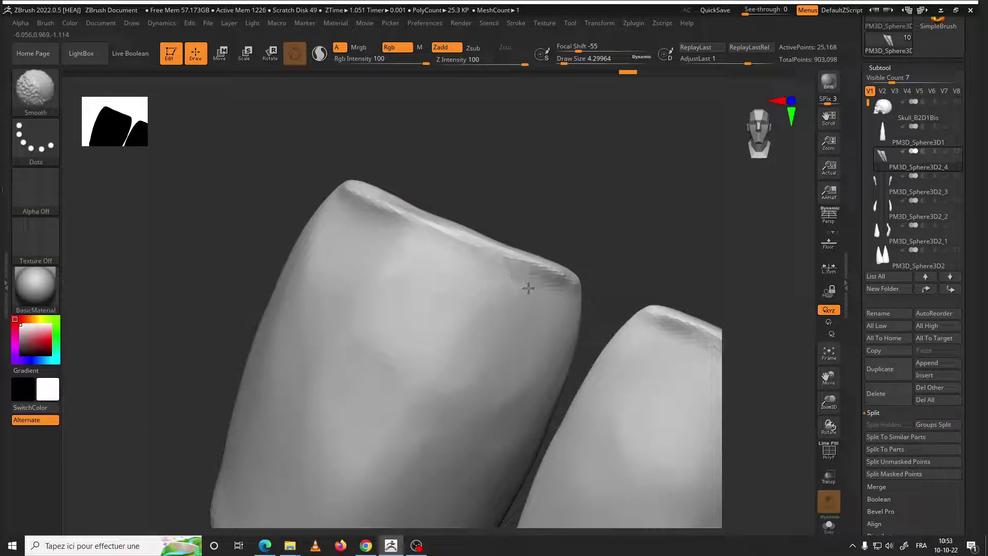
# Unsolo the teeth to show the full skull and check the lower incisors from the front
pyautogui.press('f')
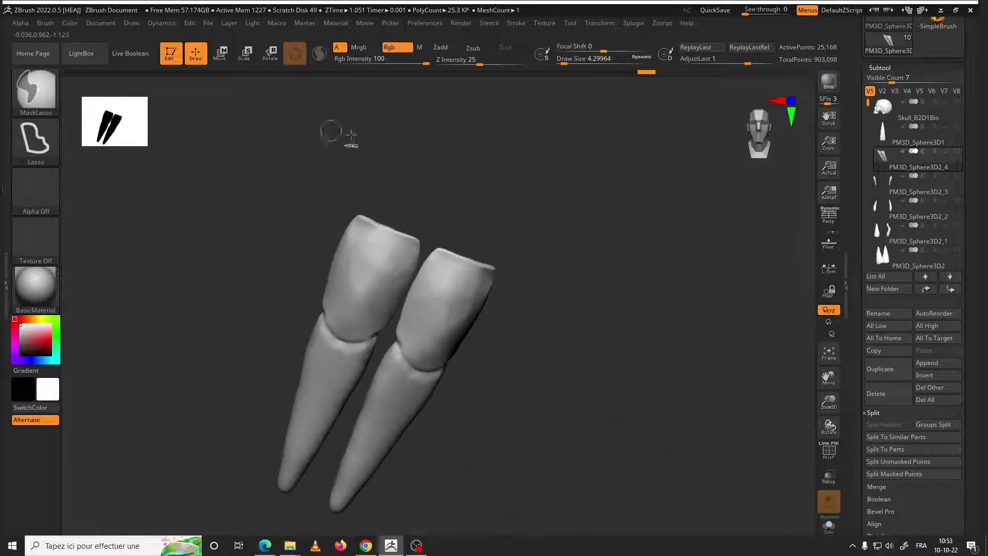
pyautogui.moveTo(330, 132)
pyautogui.mouseDown()
pyautogui.moveTo(518, 209)
pyautogui.moveTo(494, 177)
pyautogui.moveTo(528, 193)
pyautogui.moveTo(389, 213)
pyautogui.mouseUp()
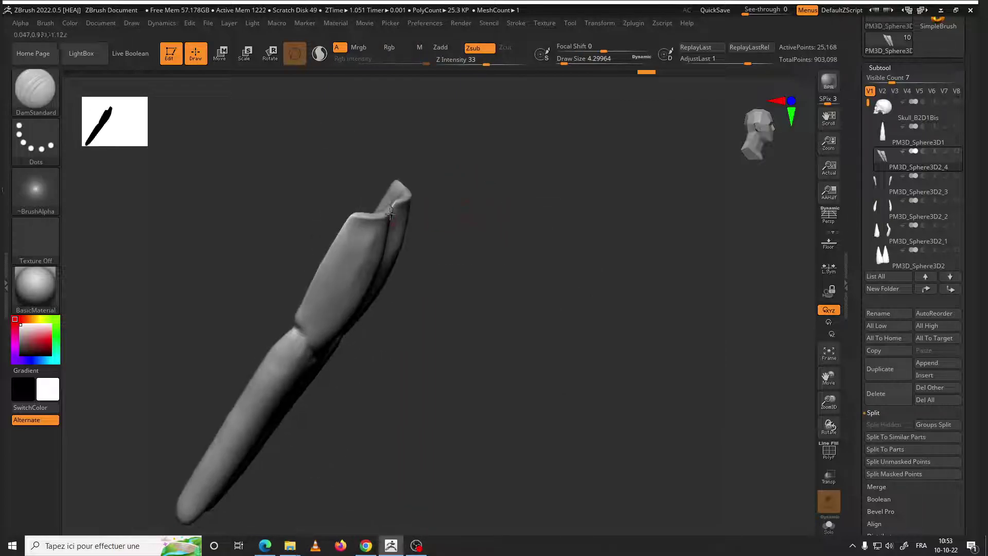
pyautogui.keyDown('shift'); pyautogui.click(957, 151); pyautogui.keyUp('shift')
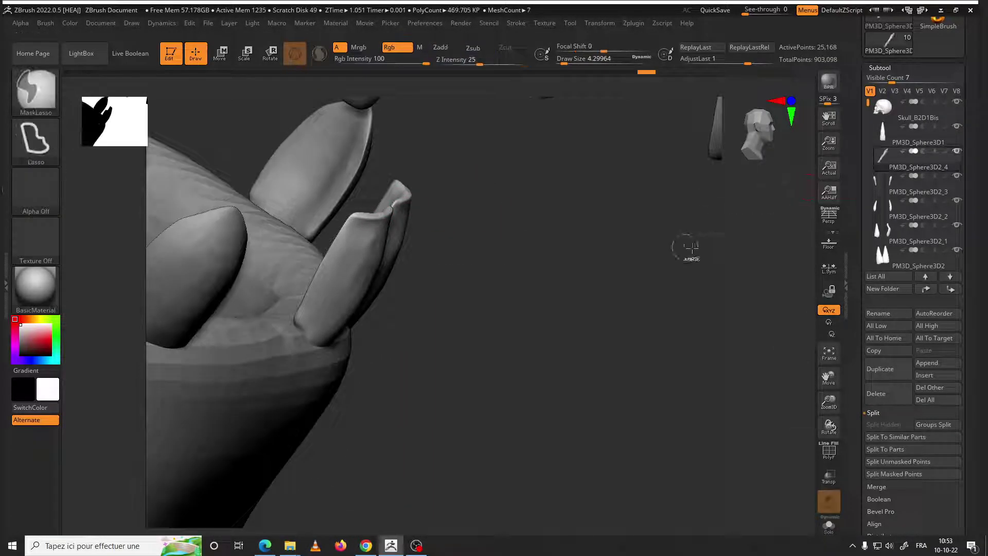
pyautogui.moveTo(644, 129)
pyautogui.mouseDown()
pyautogui.moveTo(458, 284)
pyautogui.moveTo(328, 216)
pyautogui.mouseUp()
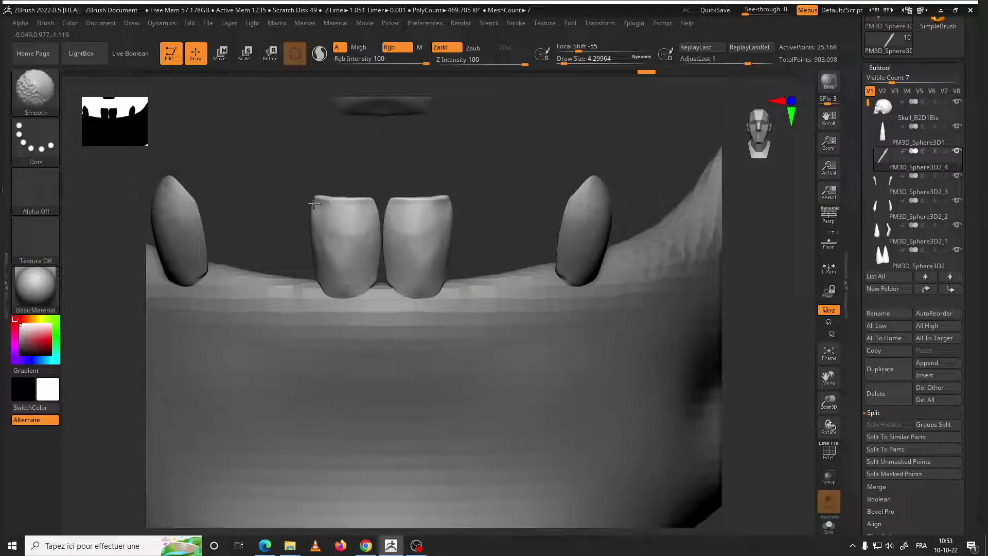
pyautogui.moveTo(333, 234)
pyautogui.mouseDown()
pyautogui.moveTo(448, 260)
pyautogui.moveTo(452, 276)
pyautogui.moveTo(449, 260)
pyautogui.mouseUp()
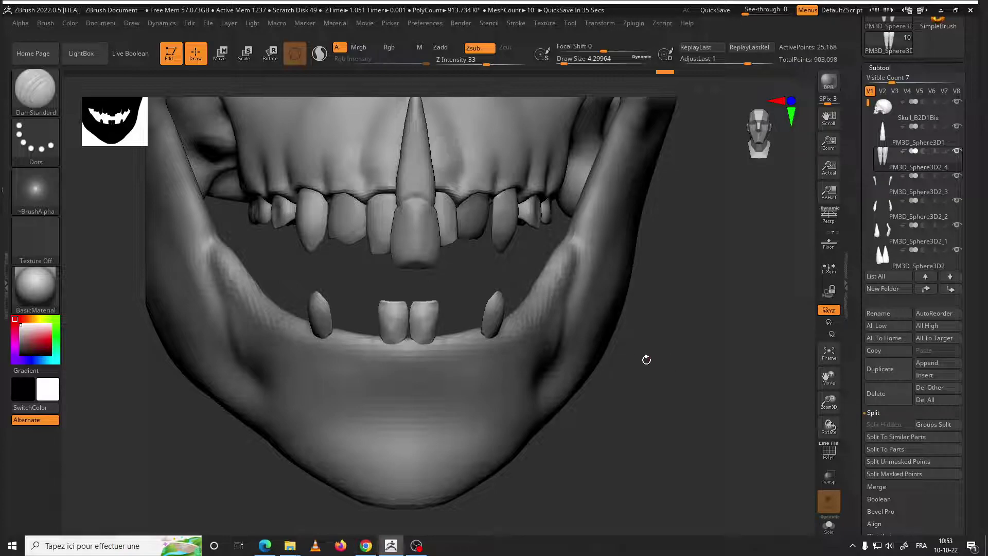
pyautogui.moveTo(710, 366); pyautogui.dragTo(694, 366)
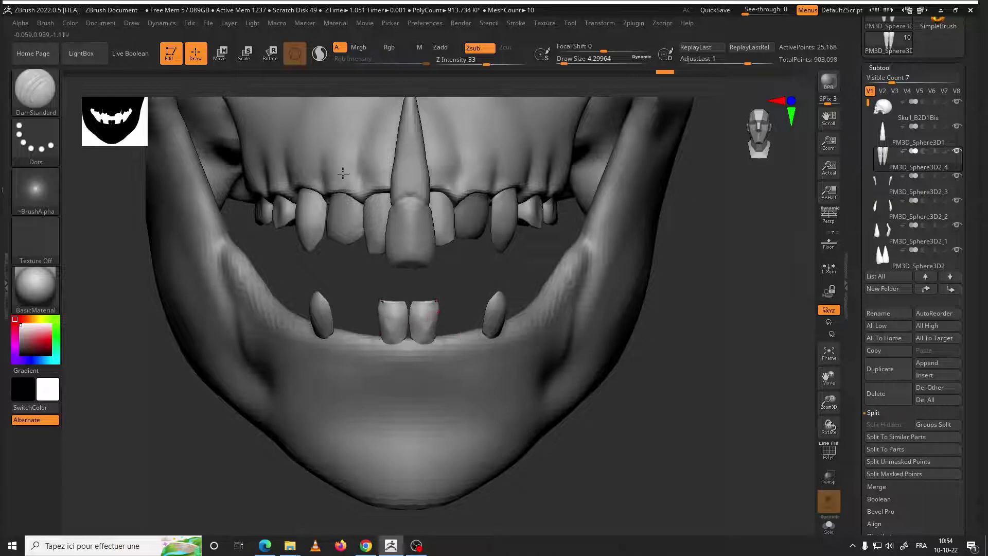
# Duplicate the lower incisors and move the copy to the left
pyautogui.click(218, 55)
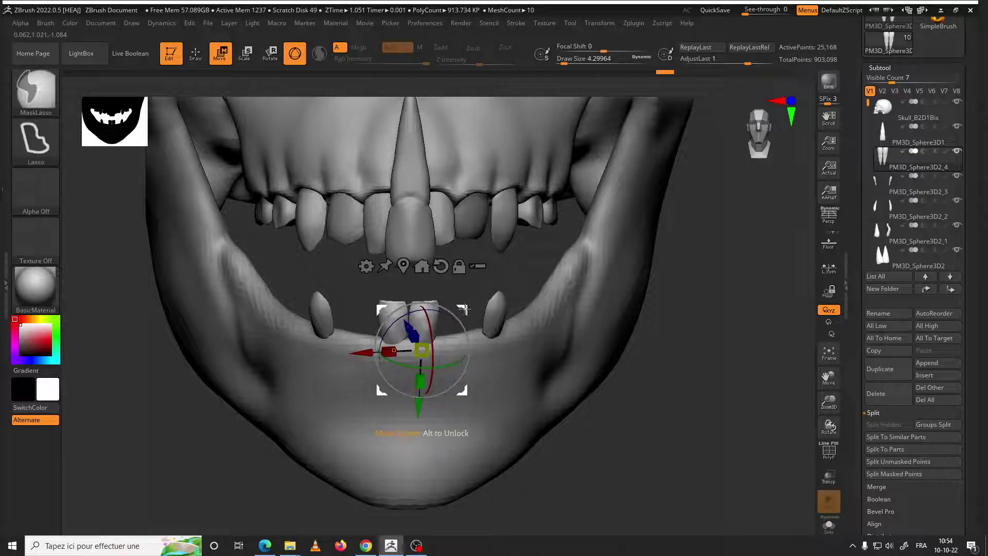
pyautogui.moveTo(473, 308); pyautogui.dragTo(496, 307)
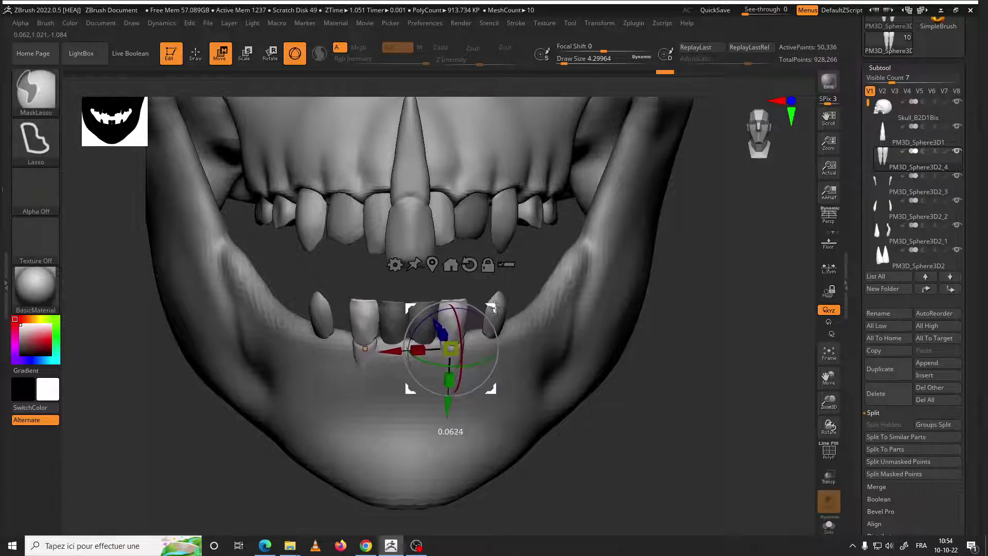
pyautogui.hotkey('ctrl', 'z')
pyautogui.hotkey('ctrl', 'z')
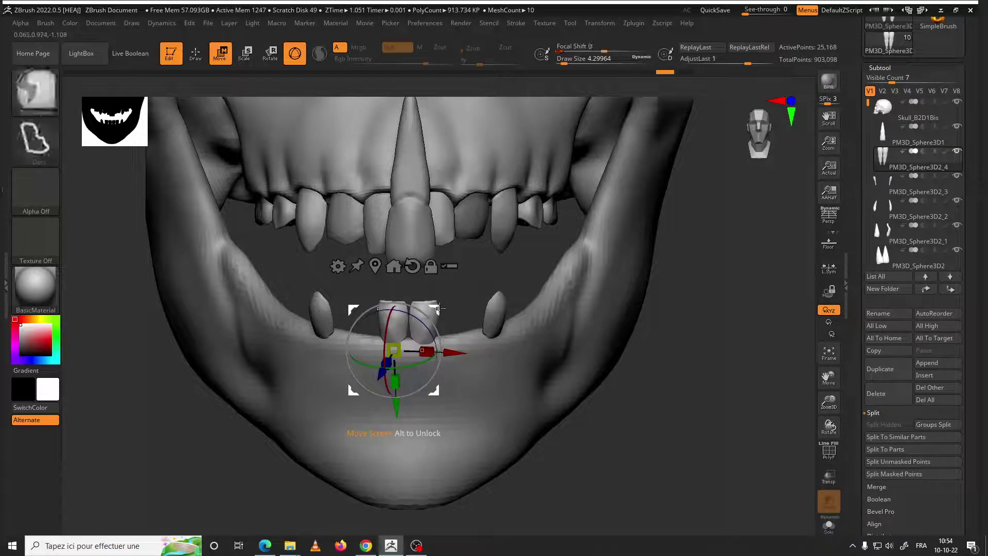
pyautogui.keyDown('ctrl'); pyautogui.moveTo(440, 308); pyautogui.dragTo(399, 307); pyautogui.keyUp('ctrl')
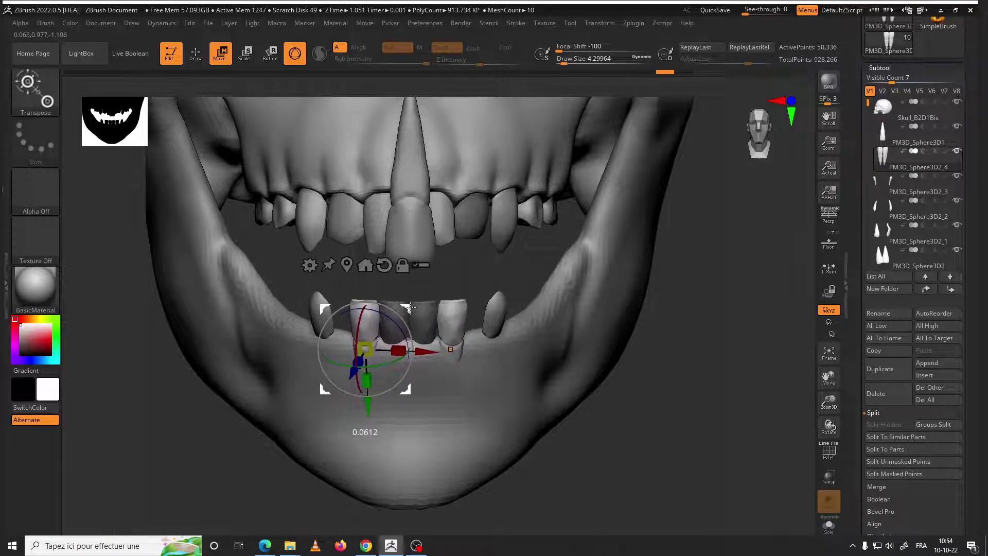
pyautogui.moveTo(628, 404)
pyautogui.mouseDown()
pyautogui.moveTo(416, 362)
pyautogui.moveTo(439, 338)
pyautogui.moveTo(443, 360)
pyautogui.mouseUp()
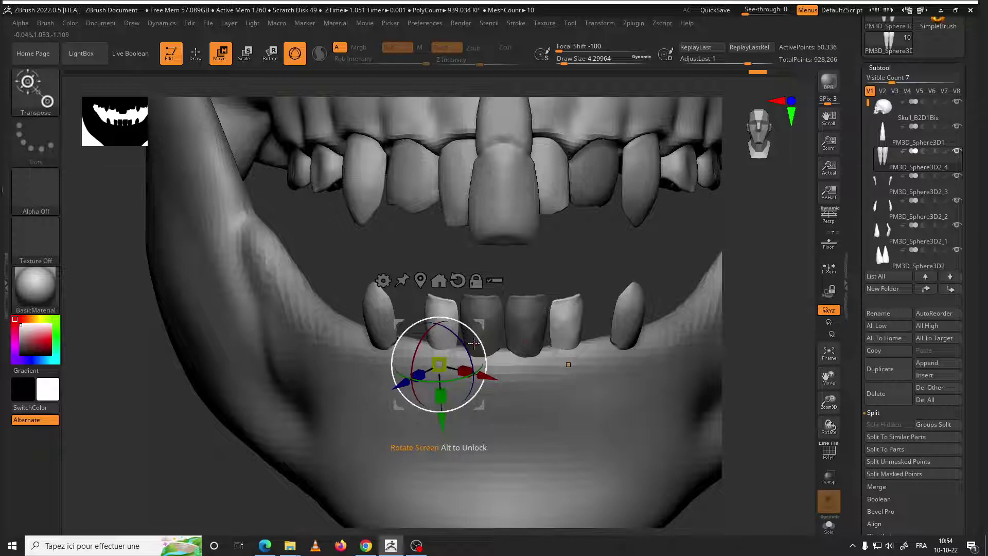
# Nudge the side tooth to the right and tilt it slightly
pyautogui.moveTo(488, 326); pyautogui.dragTo(490, 325)
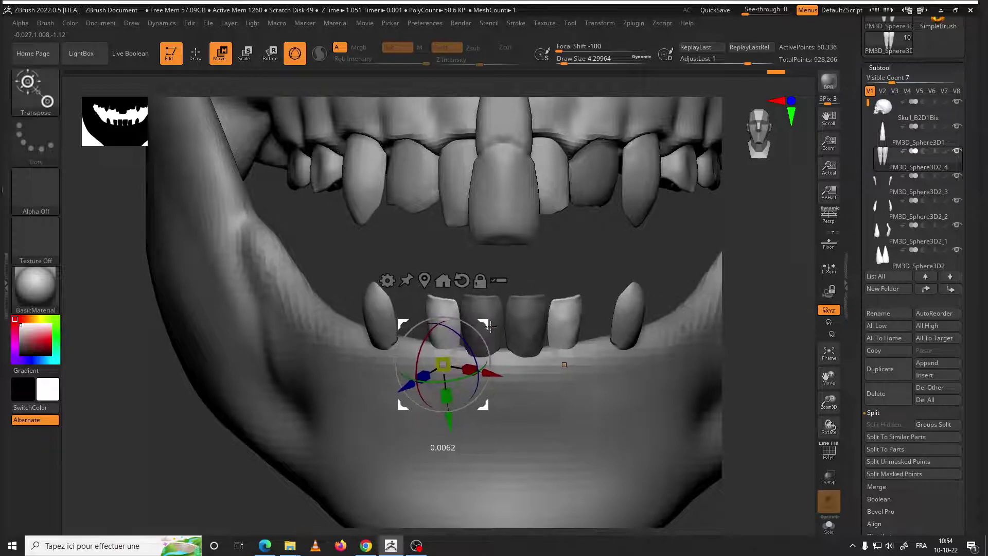
pyautogui.moveTo(590, 265)
pyautogui.mouseDown()
pyautogui.moveTo(566, 265)
pyautogui.moveTo(605, 262)
pyautogui.moveTo(440, 294)
pyautogui.mouseUp()
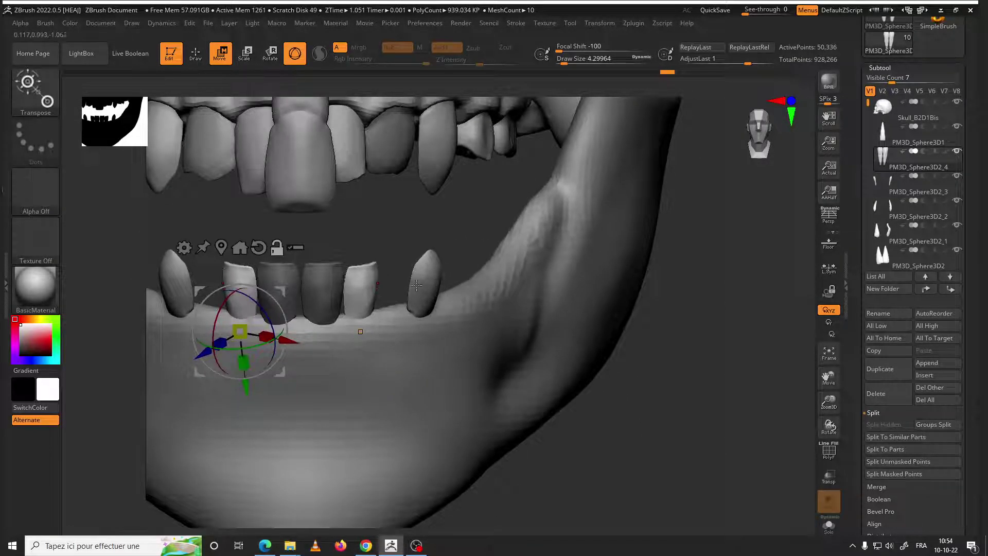
pyautogui.keyDown('alt'); pyautogui.click(416, 285); pyautogui.keyUp('alt')
pyautogui.moveTo(422, 285)
pyautogui.mouseDown()
pyautogui.moveTo(540, 259)
pyautogui.moveTo(532, 252)
pyautogui.moveTo(580, 311)
pyautogui.moveTo(495, 234)
pyautogui.mouseUp()
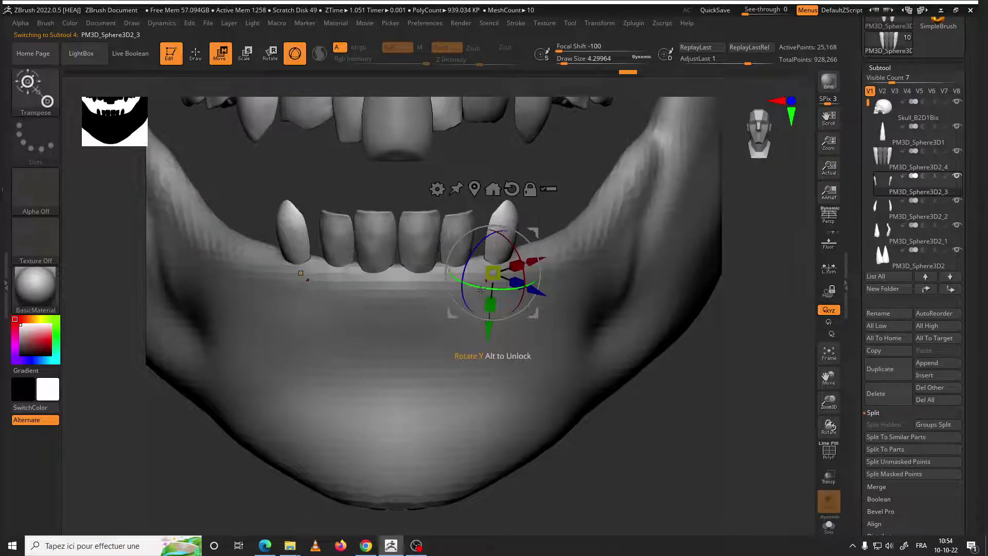
pyautogui.moveTo(471, 286); pyautogui.dragTo(473, 288)
# Shift the central incisors slightly left, then select the upper tooth pair subtool
pyautogui.keyDown('alt'); pyautogui.click(473, 250); pyautogui.keyUp('alt')
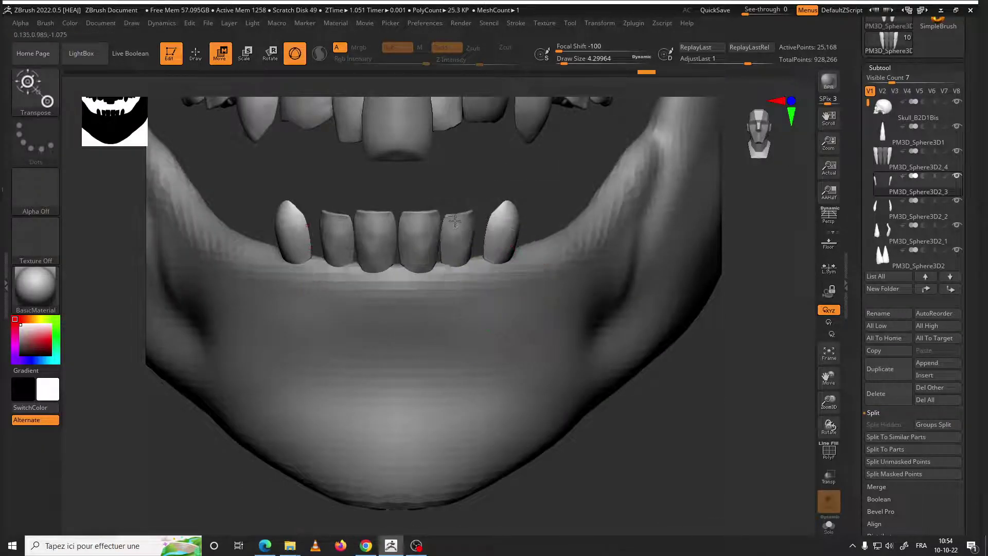
pyautogui.moveTo(375, 239); pyautogui.dragTo(371, 240)
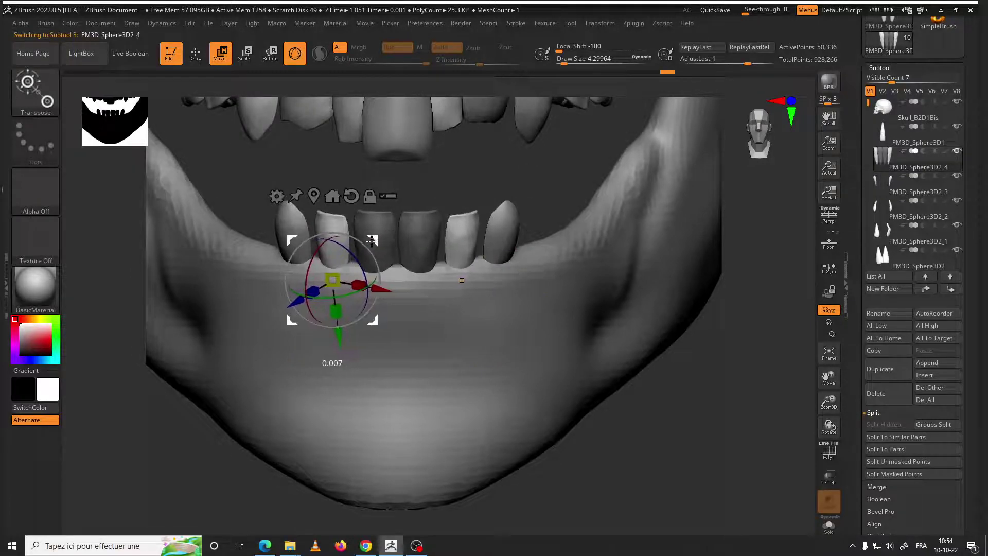
pyautogui.click(424, 236)
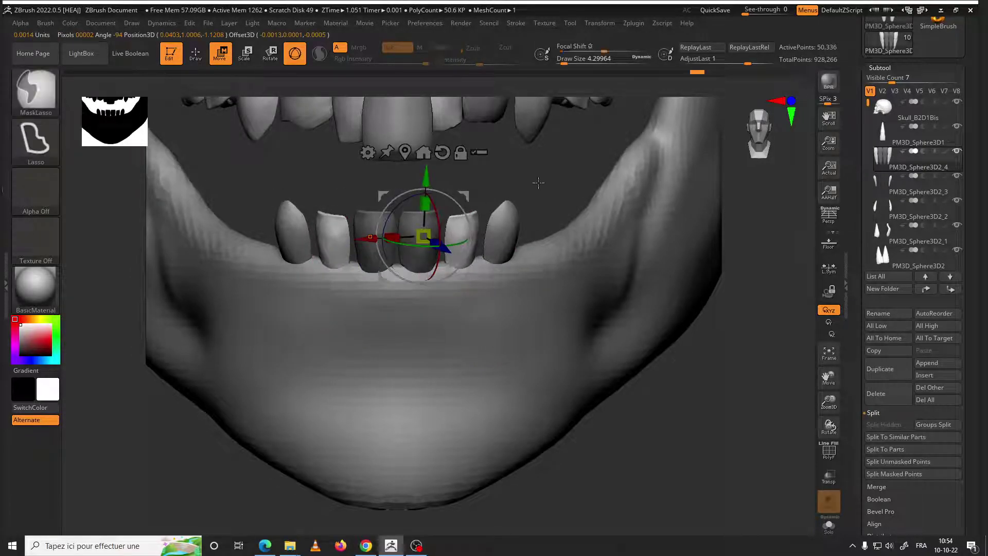
pyautogui.moveTo(502, 179); pyautogui.dragTo(536, 234)
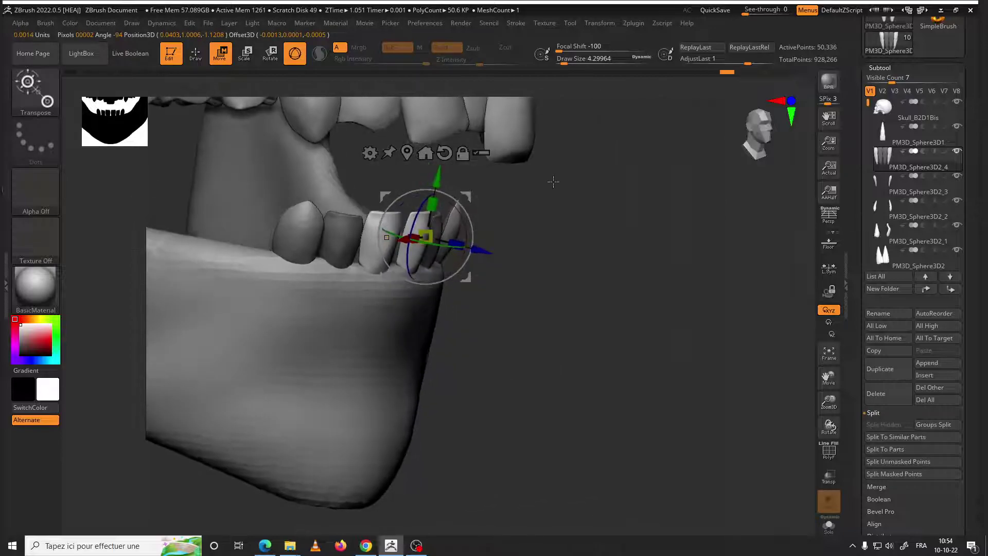
pyautogui.moveTo(589, 270)
pyautogui.mouseDown()
pyautogui.moveTo(570, 298)
pyautogui.moveTo(567, 247)
pyautogui.mouseUp()
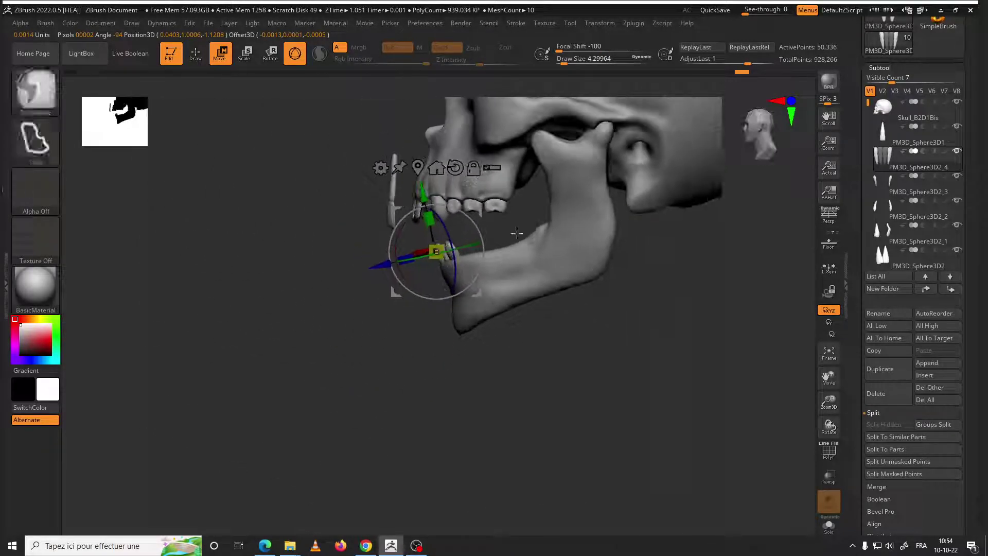
pyautogui.moveTo(545, 162)
pyautogui.mouseDown()
pyautogui.moveTo(602, 332)
pyautogui.moveTo(295, 291)
pyautogui.mouseUp()
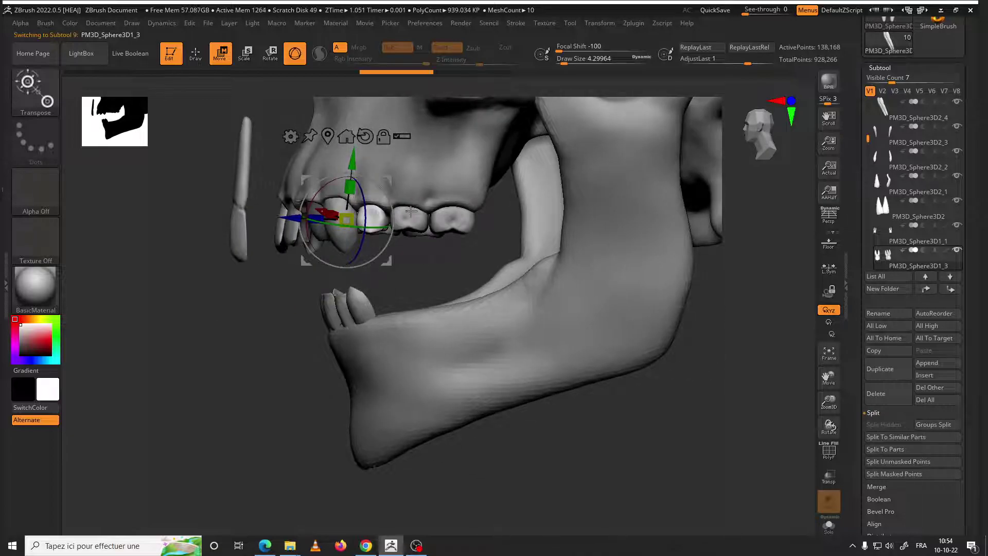
# Duplicate the upper tooth pair and lower the copy beside the fang in the lower jaw
pyautogui.click(900, 368)
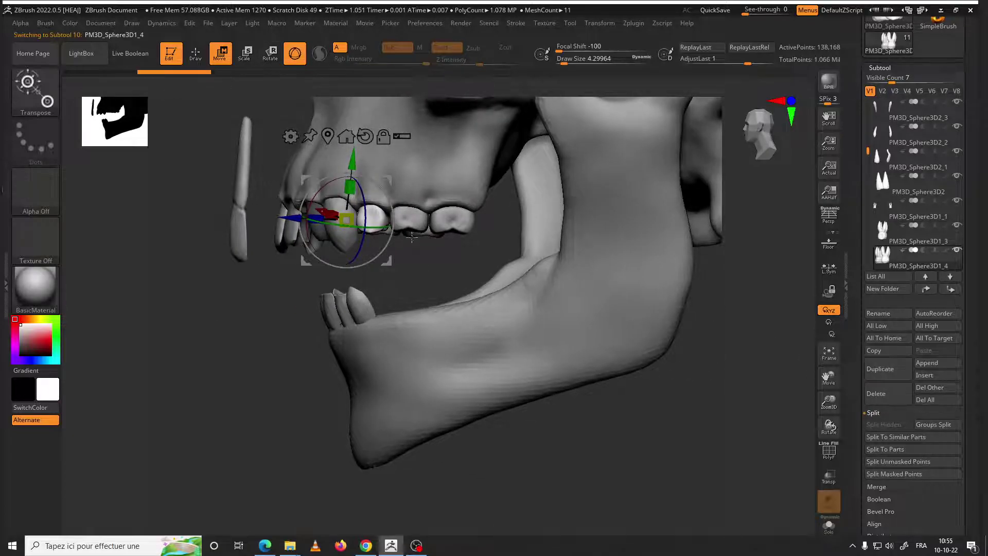
pyautogui.moveTo(352, 155)
pyautogui.mouseDown()
pyautogui.moveTo(329, 338)
pyautogui.moveTo(496, 281)
pyautogui.mouseUp()
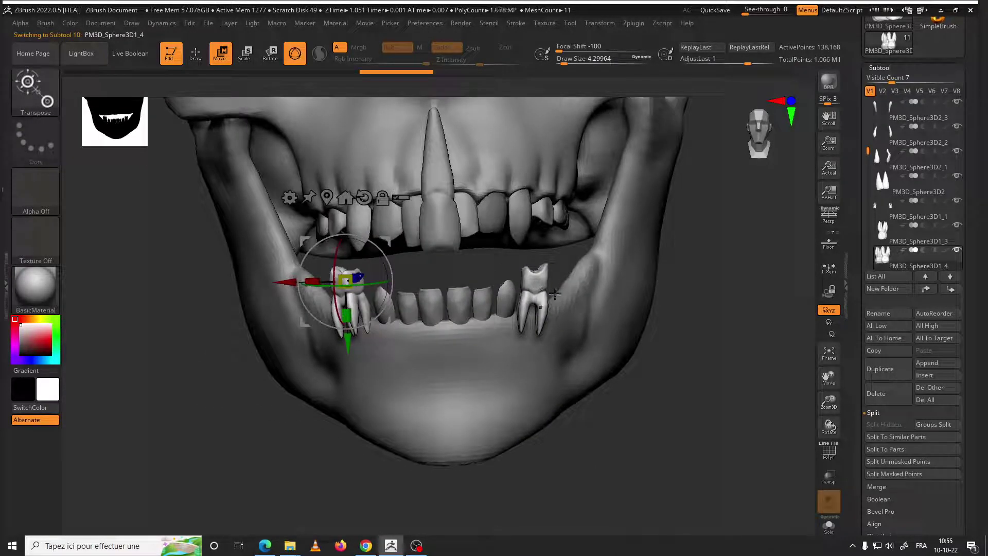
pyautogui.moveTo(555, 294); pyautogui.dragTo(545, 206)
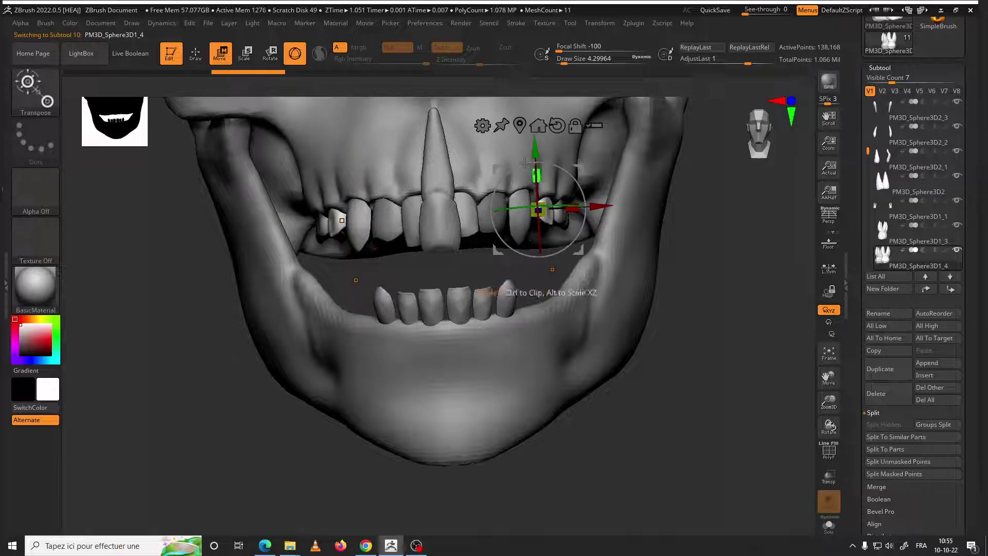
pyautogui.moveTo(525, 163); pyautogui.dragTo(525, 239)
pyautogui.moveTo(463, 278)
pyautogui.mouseDown()
pyautogui.moveTo(577, 275)
pyautogui.moveTo(466, 384)
pyautogui.mouseUp()
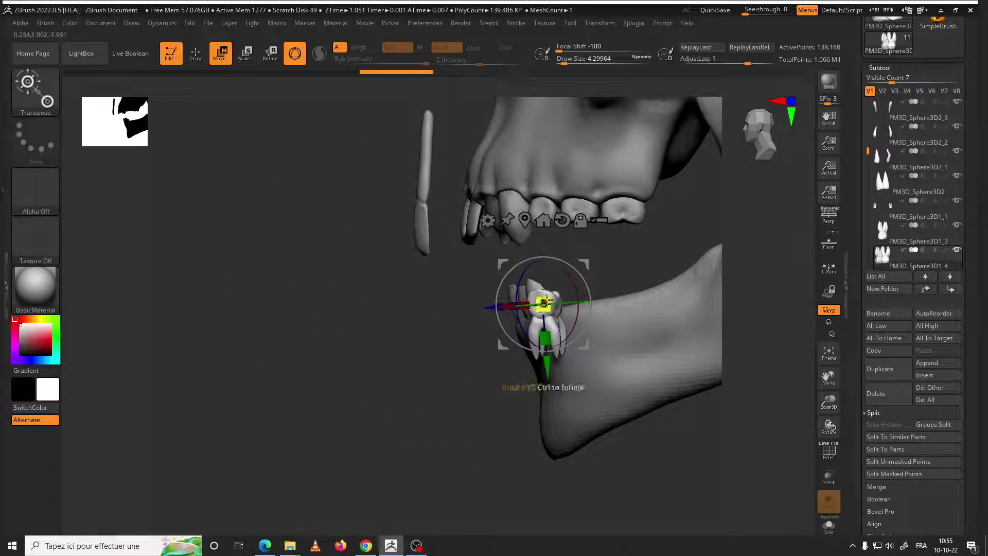
pyautogui.moveTo(545, 301)
pyautogui.mouseDown()
pyautogui.moveTo(643, 319)
pyautogui.moveTo(662, 362)
pyautogui.moveTo(543, 242)
pyautogui.moveTo(582, 253)
pyautogui.moveTo(690, 335)
pyautogui.moveTo(702, 311)
pyautogui.moveTo(648, 319)
pyautogui.mouseUp()
pyautogui.moveTo(596, 278); pyautogui.dragTo(602, 264)
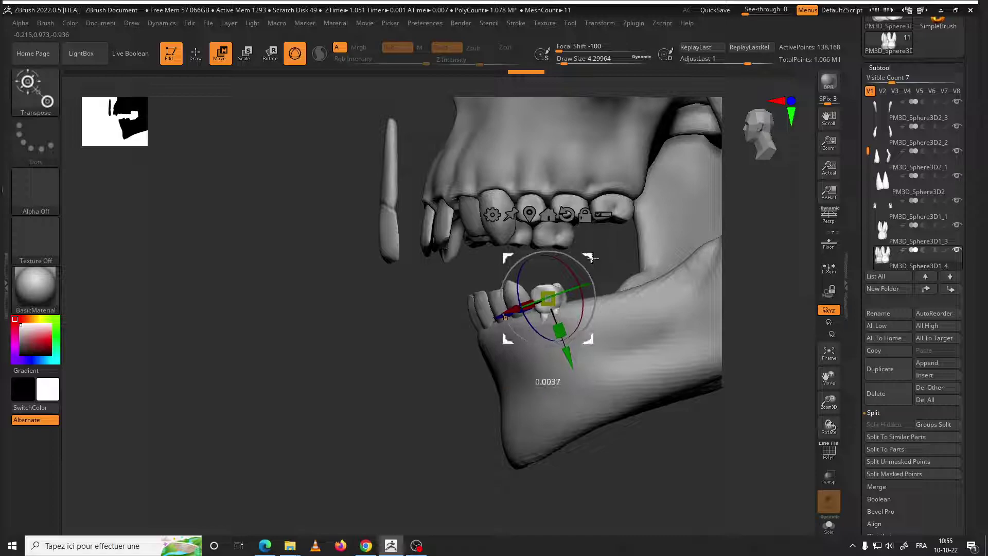
pyautogui.moveTo(615, 261); pyautogui.dragTo(527, 271)
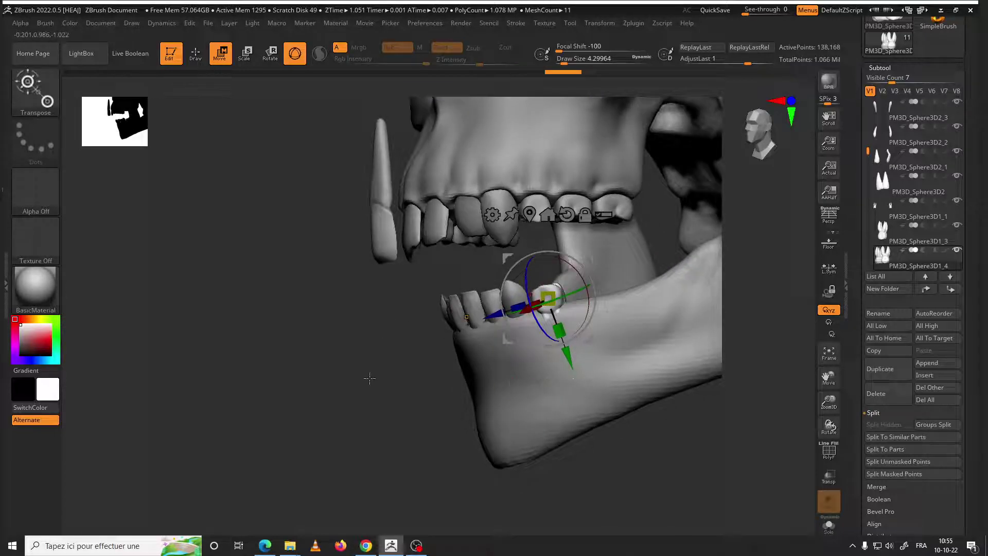
pyautogui.moveTo(369, 378); pyautogui.dragTo(612, 265)
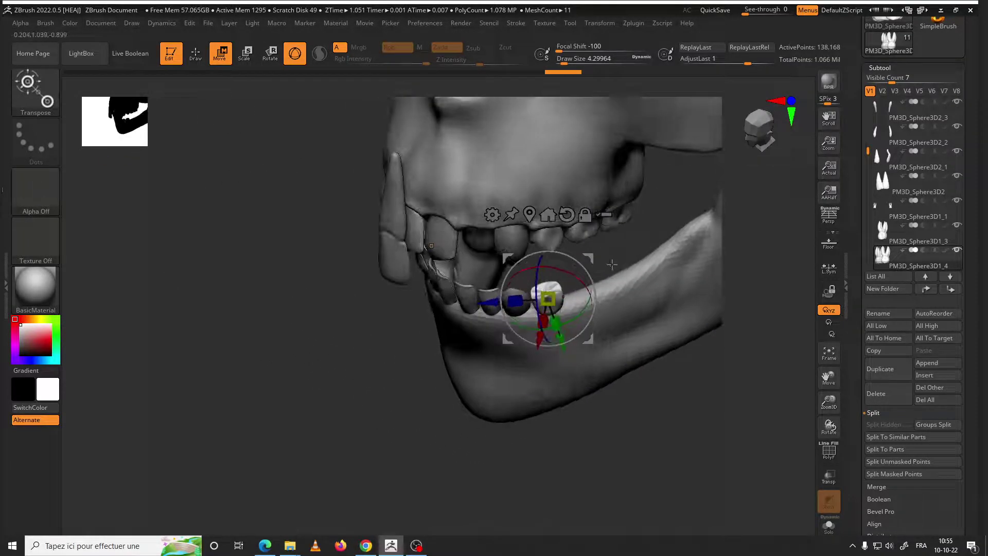
pyautogui.moveTo(590, 258); pyautogui.dragTo(633, 170)
# Duplicate PM3D_Sphere3D1_1, drag the copy down and tilt it along the right rear jaw
pyautogui.keyDown('alt'); pyautogui.click(648, 152); pyautogui.keyUp('alt')
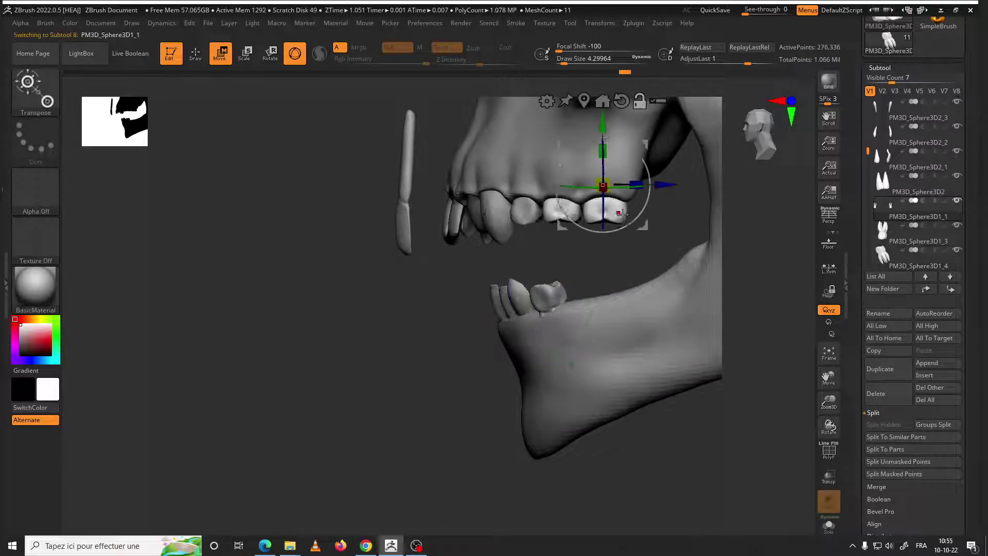
pyautogui.moveTo(613, 122); pyautogui.dragTo(614, 192)
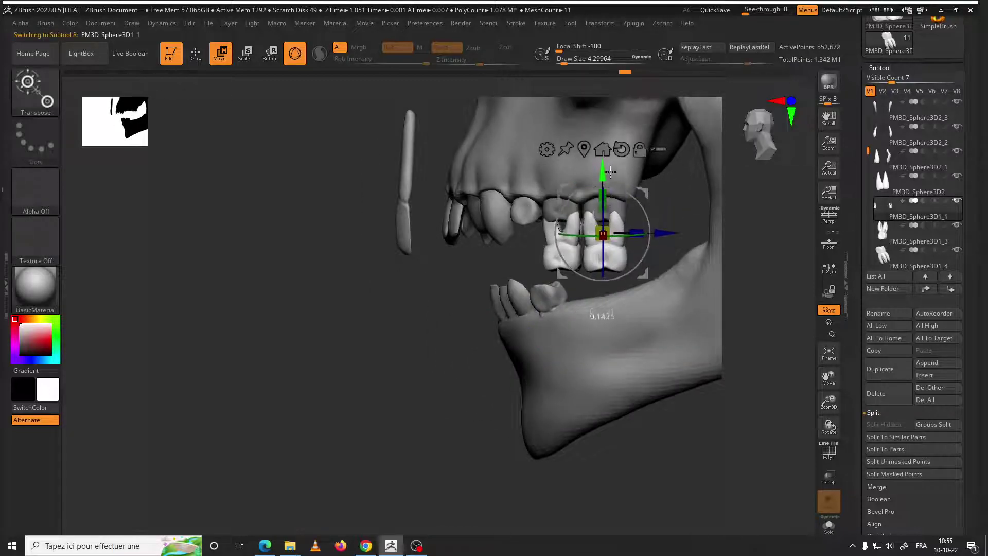
pyautogui.hotkey('ctrl', 'z')
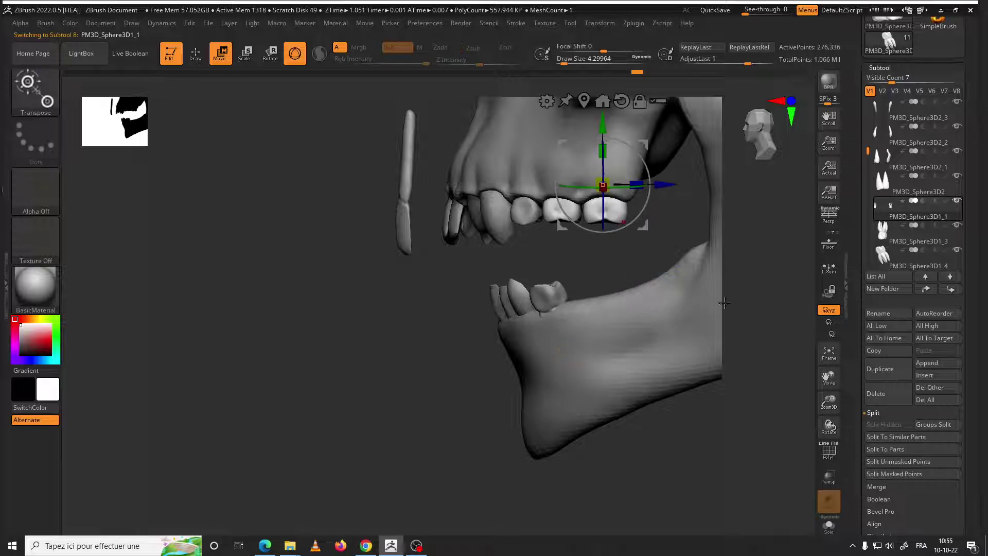
pyautogui.click(884, 374)
pyautogui.moveTo(604, 149); pyautogui.dragTo(604, 209)
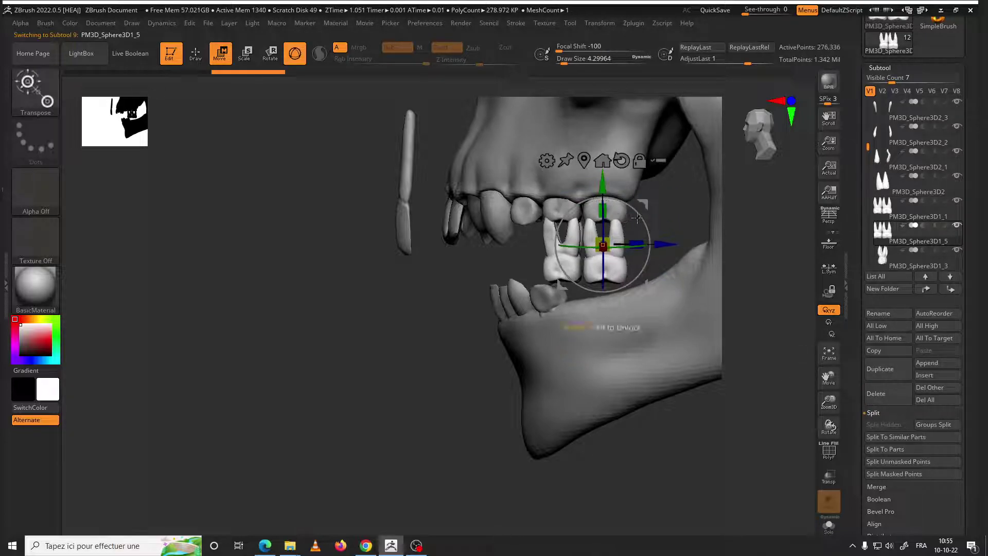
pyautogui.moveTo(386, 370)
pyautogui.mouseDown()
pyautogui.moveTo(496, 364)
pyautogui.moveTo(275, 322)
pyautogui.moveTo(275, 215)
pyautogui.moveTo(273, 288)
pyautogui.mouseUp()
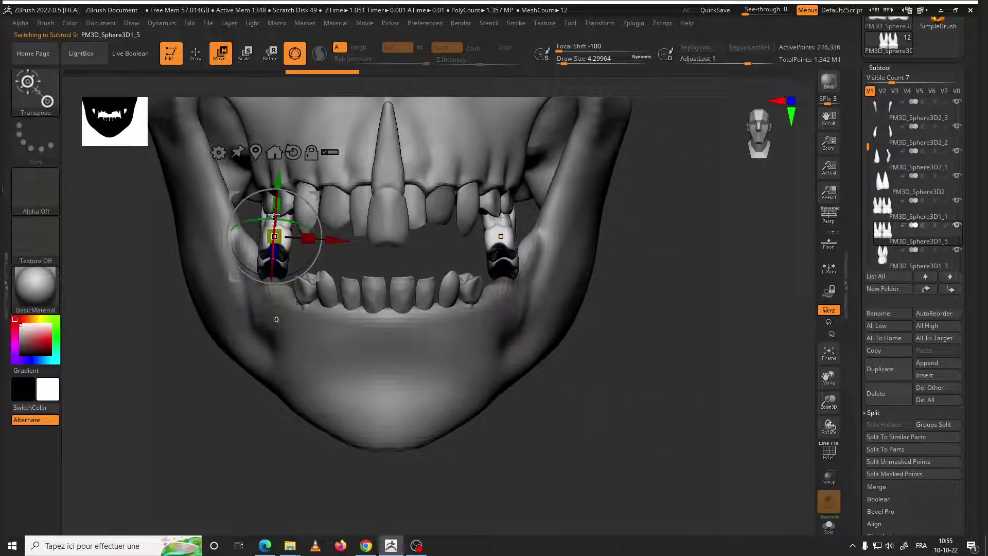
pyautogui.moveTo(663, 273); pyautogui.dragTo(526, 248)
pyautogui.moveTo(506, 246)
pyautogui.mouseDown()
pyautogui.moveTo(522, 257)
pyautogui.moveTo(511, 260)
pyautogui.moveTo(536, 350)
pyautogui.moveTo(522, 263)
pyautogui.mouseUp()
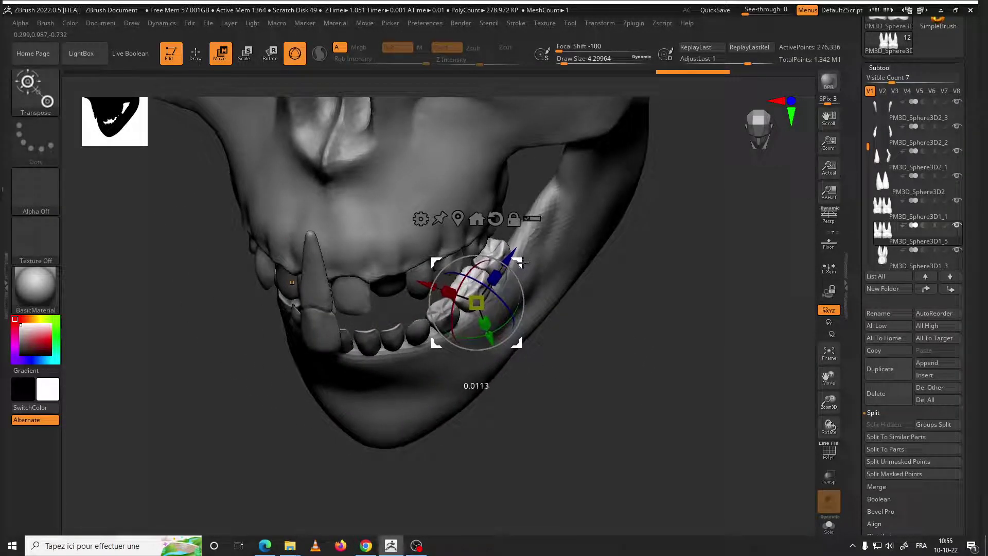
pyautogui.moveTo(611, 373)
pyautogui.keyDown('shift'); pyautogui.mouseDown()
pyautogui.moveTo(606, 319)
pyautogui.moveTo(514, 307)
pyautogui.mouseUp(); pyautogui.keyUp('shift')
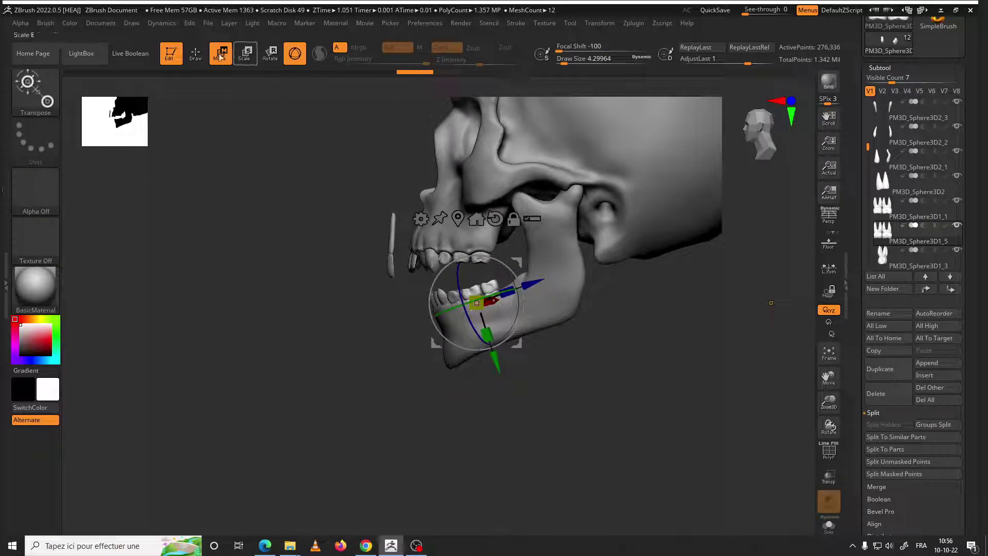
# Return to Draw mode and delete the stray fang subtool, confirming with OK
pyautogui.click(196, 54)
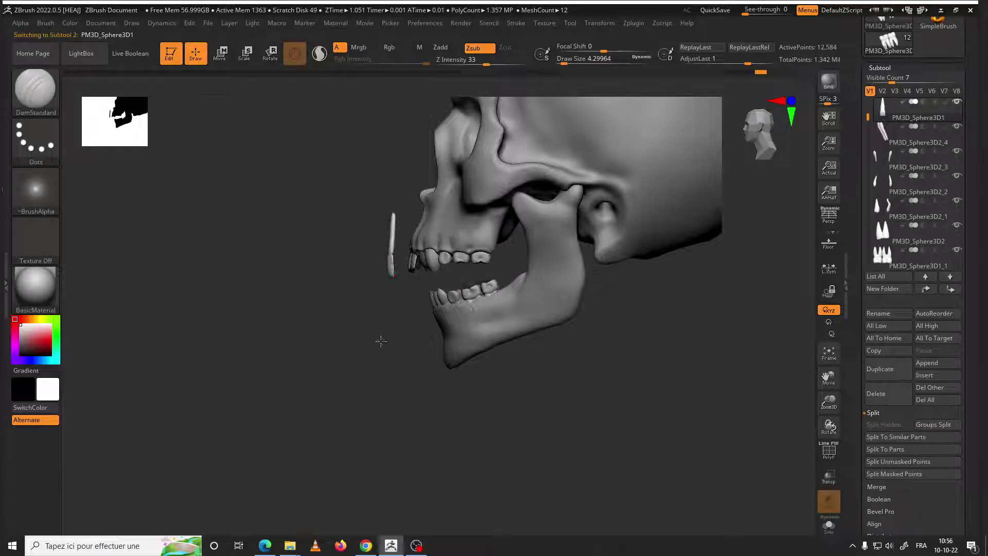
pyautogui.keyDown('shift'); pyautogui.moveTo(379, 340); pyautogui.dragTo(929, 250); pyautogui.keyUp('shift')
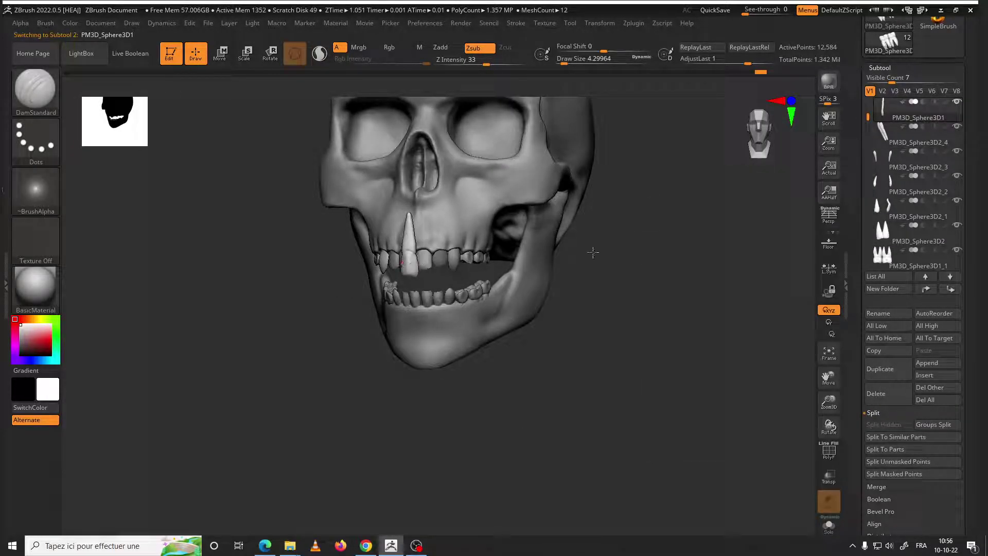
pyautogui.click(889, 394)
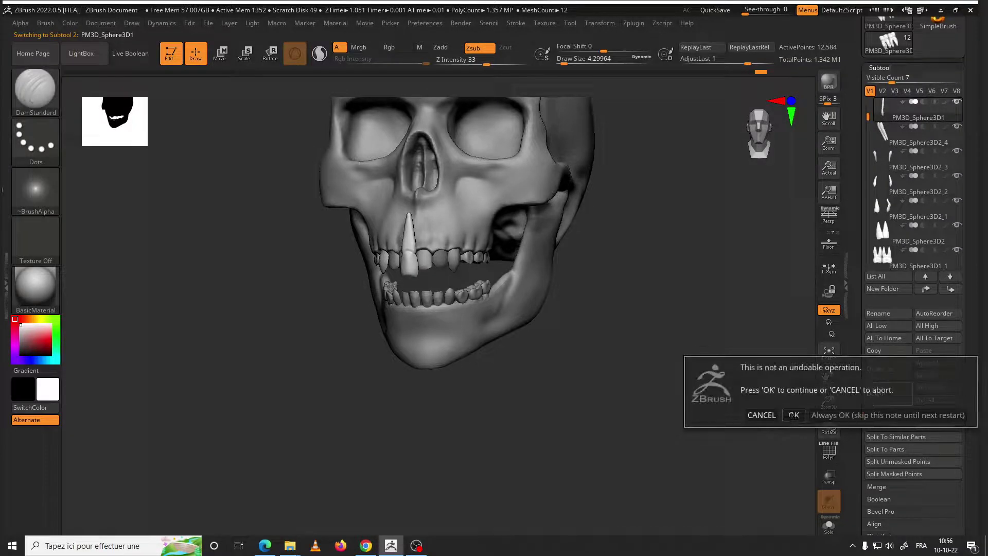
pyautogui.click(792, 416)
pyautogui.moveTo(593, 360)
pyautogui.mouseDown()
pyautogui.moveTo(630, 353)
pyautogui.moveTo(512, 353)
pyautogui.moveTo(531, 369)
pyautogui.moveTo(600, 371)
pyautogui.moveTo(628, 349)
pyautogui.moveTo(574, 341)
pyautogui.moveTo(617, 387)
pyautogui.moveTo(642, 387)
pyautogui.moveTo(587, 369)
pyautogui.moveTo(489, 306)
pyautogui.mouseUp()
# Make the jaw the active subtool and pick the Move brush
pyautogui.keyDown('alt'); pyautogui.click(503, 304); pyautogui.keyUp('alt')
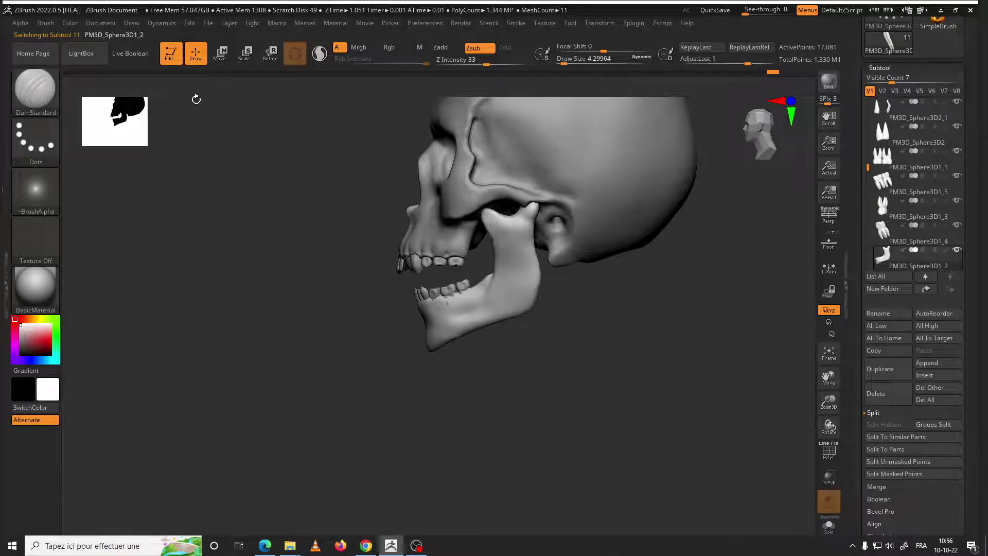
pyautogui.click(35, 89)
pyautogui.press('m')
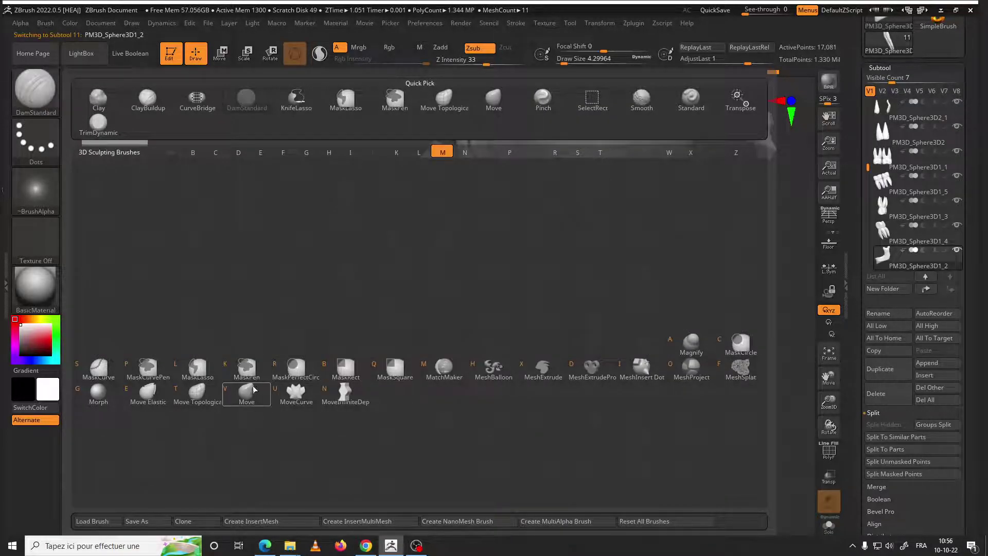
pyautogui.click(253, 390)
pyautogui.press('space')
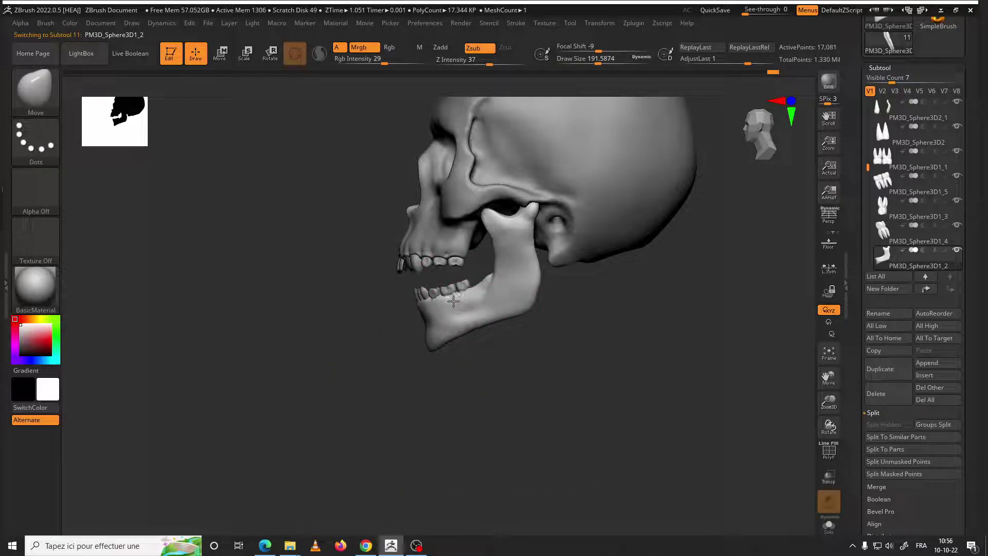
# Orbit around the skull while resizing the Move brush, settling near 71
pyautogui.moveTo(492, 344); pyautogui.dragTo(416, 269)
pyautogui.press('space')
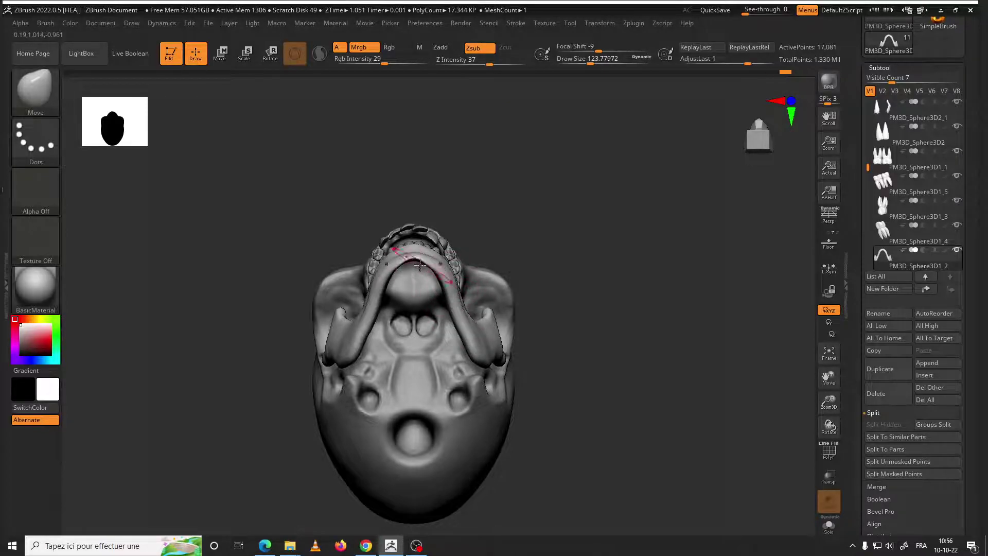
pyautogui.moveTo(426, 248)
pyautogui.mouseDown()
pyautogui.moveTo(463, 298)
pyautogui.moveTo(486, 279)
pyautogui.moveTo(506, 335)
pyautogui.moveTo(485, 301)
pyautogui.moveTo(504, 279)
pyautogui.moveTo(535, 283)
pyautogui.mouseUp()
pyautogui.press('space')
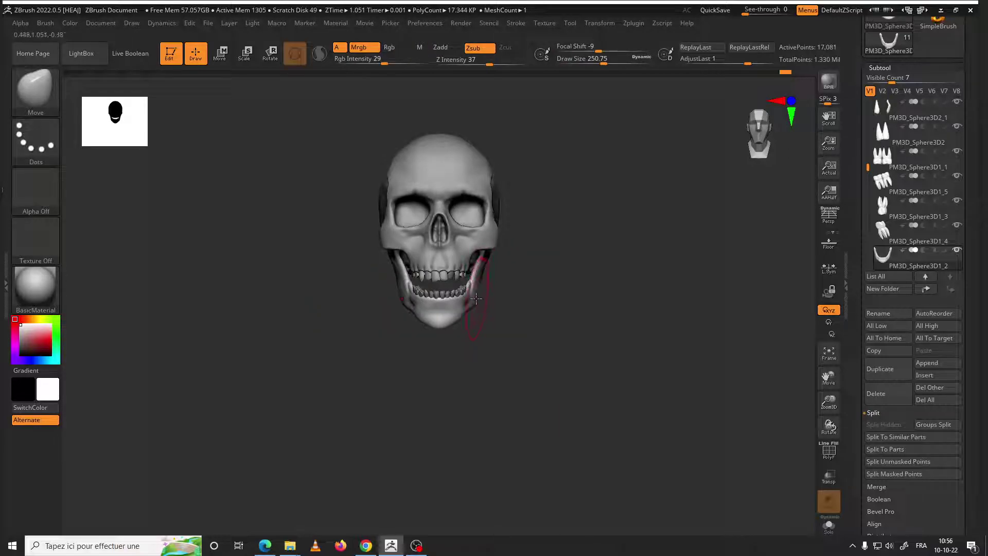
pyautogui.moveTo(479, 297)
pyautogui.mouseDown()
pyautogui.moveTo(468, 286)
pyautogui.moveTo(494, 273)
pyautogui.moveTo(419, 324)
pyautogui.moveTo(405, 388)
pyautogui.moveTo(434, 446)
pyautogui.moveTo(418, 410)
pyautogui.mouseUp()
pyautogui.press('space')
pyautogui.press('space')
pyautogui.moveTo(426, 372); pyautogui.dragTo(396, 373)
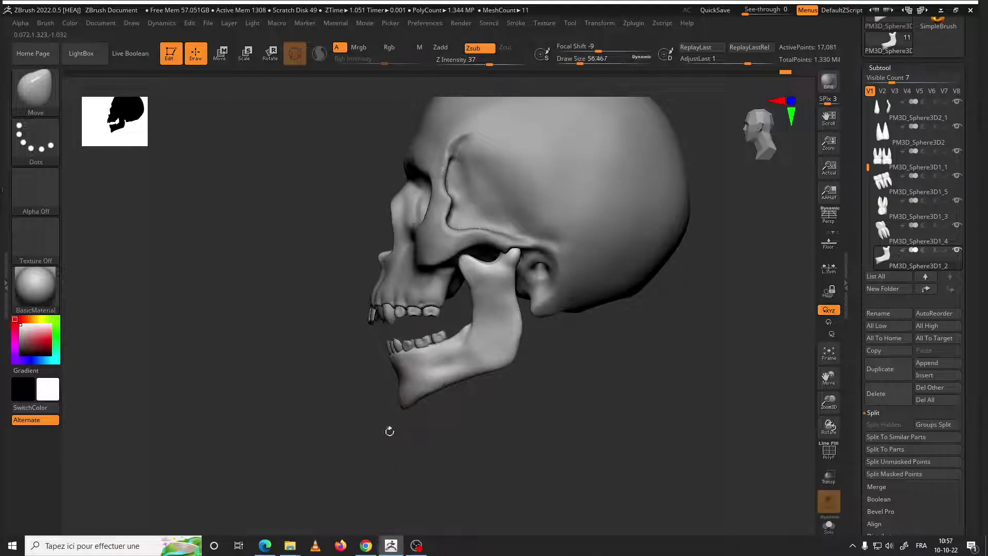
pyautogui.moveTo(388, 430)
pyautogui.mouseDown()
pyautogui.moveTo(467, 459)
pyautogui.moveTo(417, 410)
pyautogui.mouseUp()
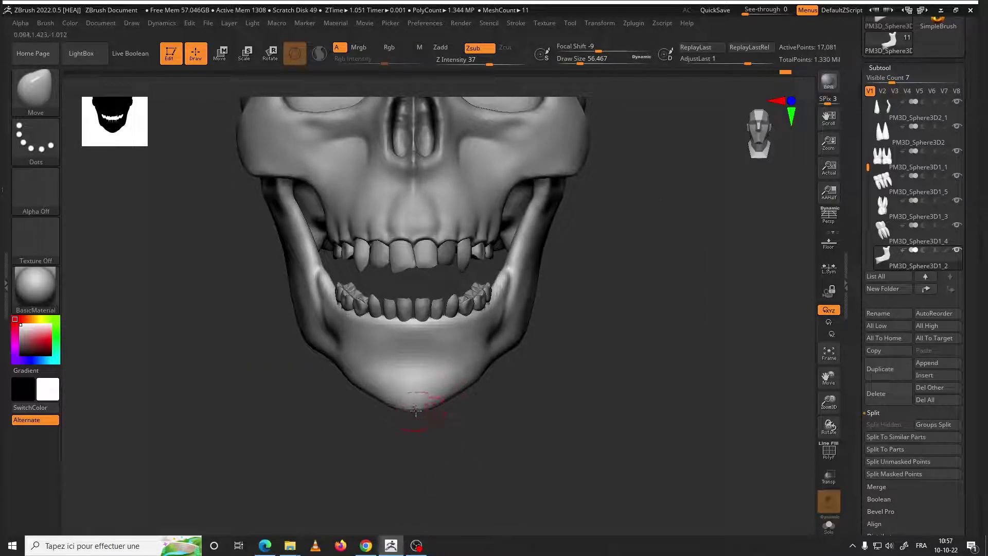
pyautogui.moveTo(470, 388)
pyautogui.mouseDown()
pyautogui.moveTo(511, 393)
pyautogui.moveTo(474, 375)
pyautogui.moveTo(480, 381)
pyautogui.mouseUp()
pyautogui.press('space')
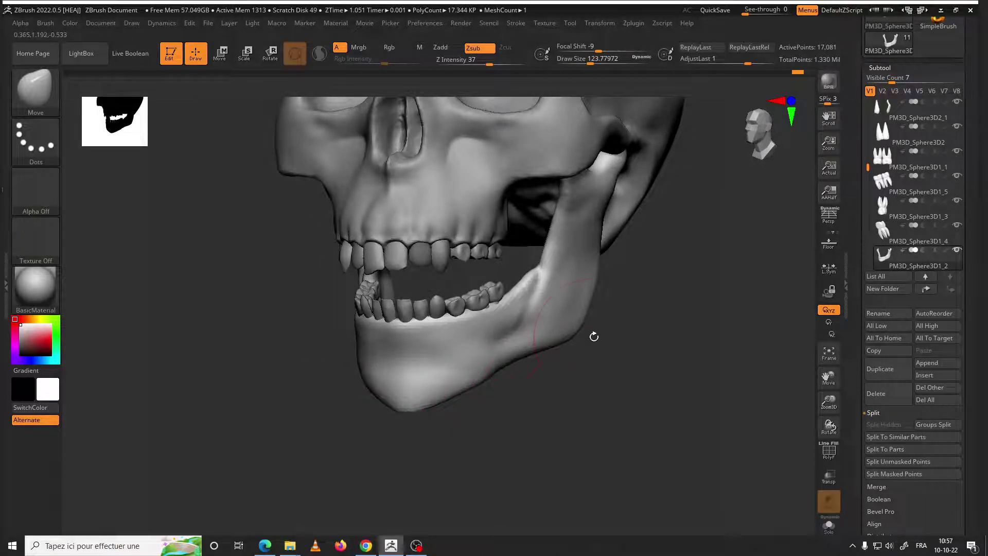
pyautogui.moveTo(575, 339)
pyautogui.mouseDown()
pyautogui.moveTo(626, 376)
pyautogui.moveTo(600, 311)
pyautogui.moveTo(569, 320)
pyautogui.moveTo(529, 349)
pyautogui.moveTo(547, 347)
pyautogui.moveTo(508, 450)
pyautogui.moveTo(346, 433)
pyautogui.mouseUp()
pyautogui.press('space')
pyautogui.moveTo(350, 378); pyautogui.dragTo(335, 376)
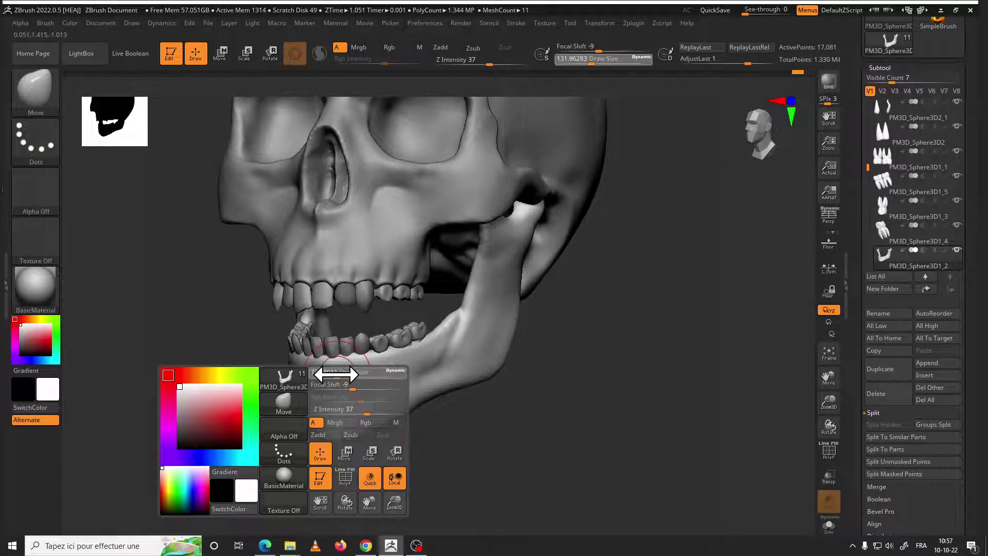
# Keep orbiting and resizing, finally shrinking the brush draw size to about 34.8
pyautogui.press('shift')
pyautogui.moveTo(455, 443)
pyautogui.mouseDown()
pyautogui.moveTo(461, 396)
pyautogui.moveTo(425, 395)
pyautogui.moveTo(481, 376)
pyautogui.mouseUp()
pyautogui.press('space')
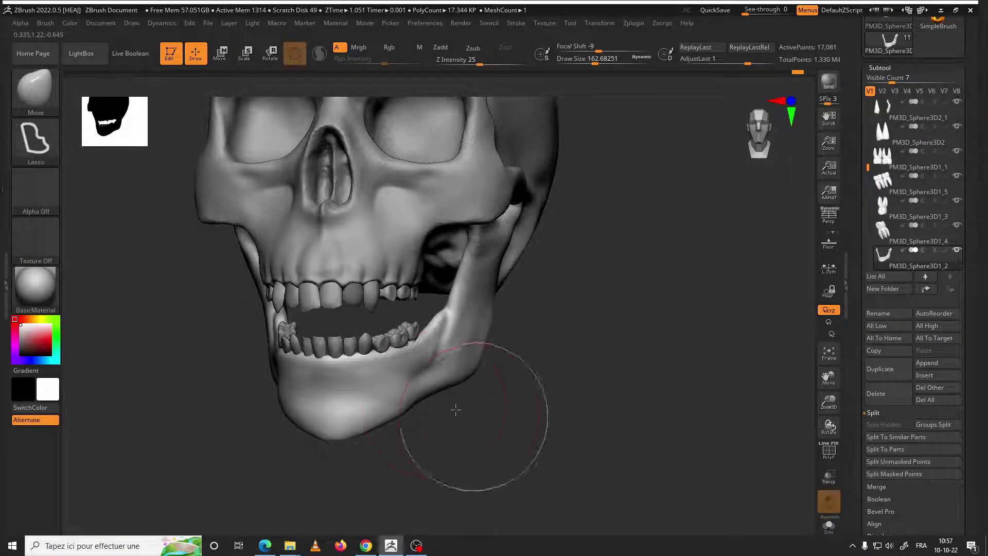
pyautogui.moveTo(453, 408); pyautogui.dragTo(398, 446)
pyautogui.press('space')
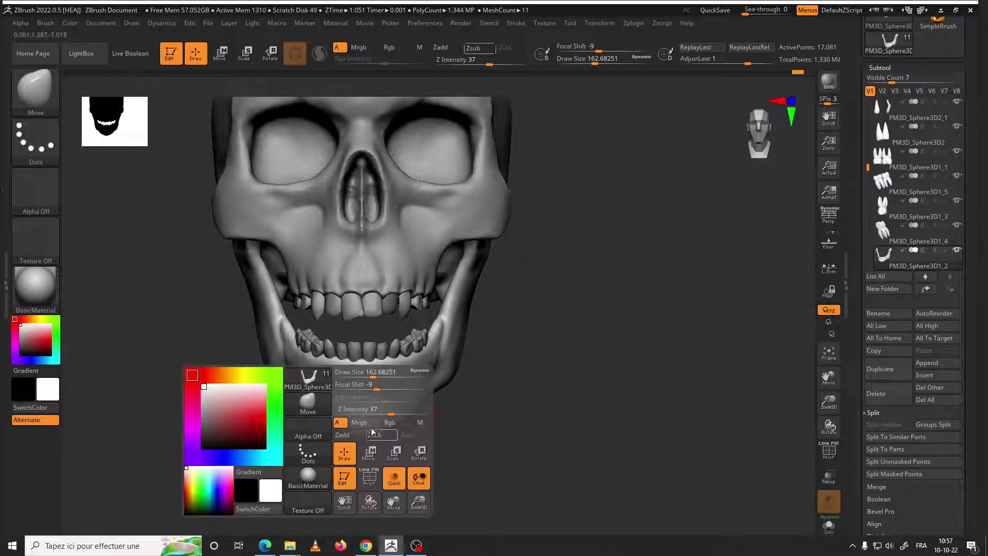
pyautogui.moveTo(363, 366); pyautogui.dragTo(350, 367)
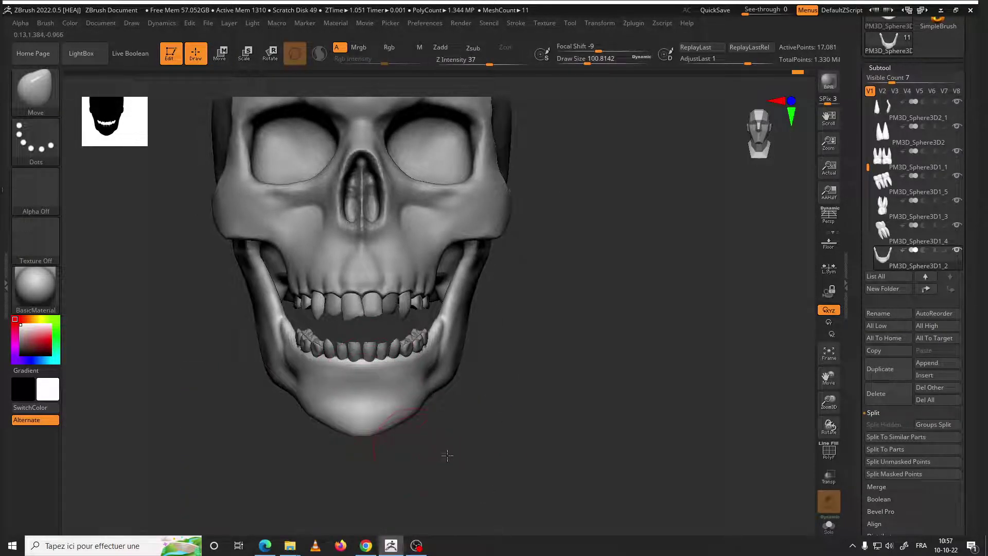
pyautogui.moveTo(447, 455)
pyautogui.mouseDown()
pyautogui.moveTo(399, 441)
pyautogui.moveTo(422, 389)
pyautogui.mouseUp()
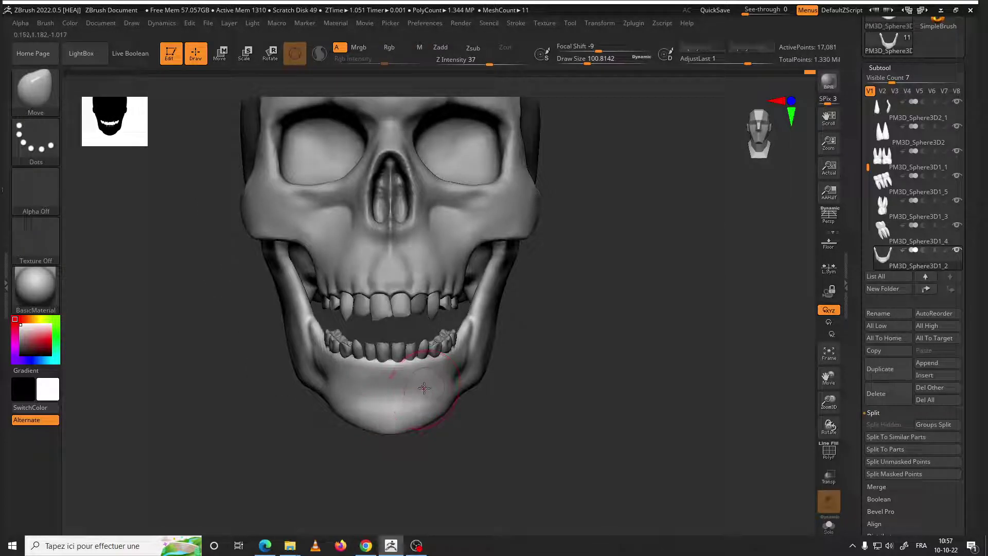
pyautogui.moveTo(433, 387)
pyautogui.keyDown('ctrl'); pyautogui.mouseDown(button='right')
pyautogui.moveTo(543, 395)
pyautogui.moveTo(540, 451)
pyautogui.moveTo(527, 438)
pyautogui.mouseUp(button='right'); pyautogui.keyUp('ctrl')
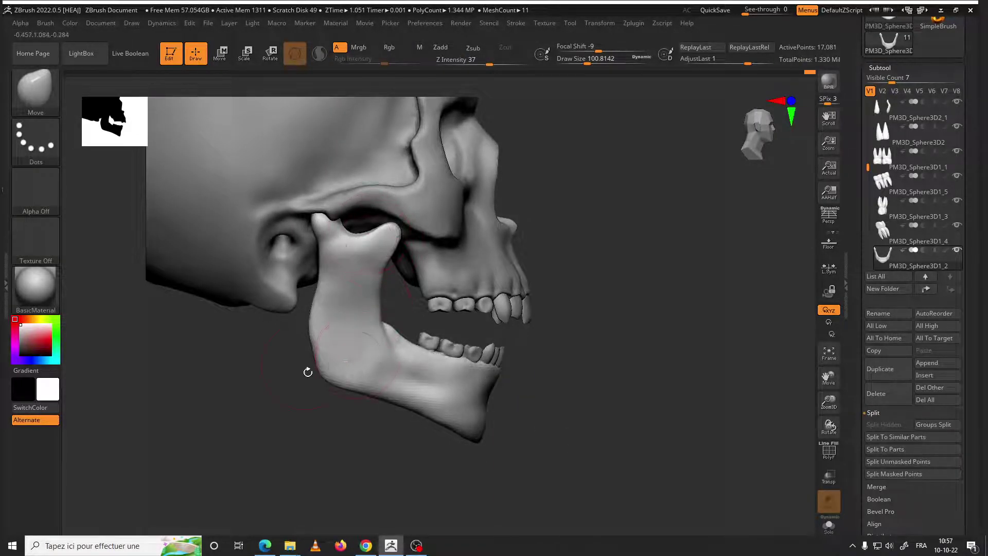
pyautogui.moveTo(326, 282)
pyautogui.keyDown('ctrl'); pyautogui.mouseDown(button='right')
pyautogui.moveTo(504, 355)
pyautogui.moveTo(483, 355)
pyautogui.mouseUp(button='right'); pyautogui.keyUp('ctrl')
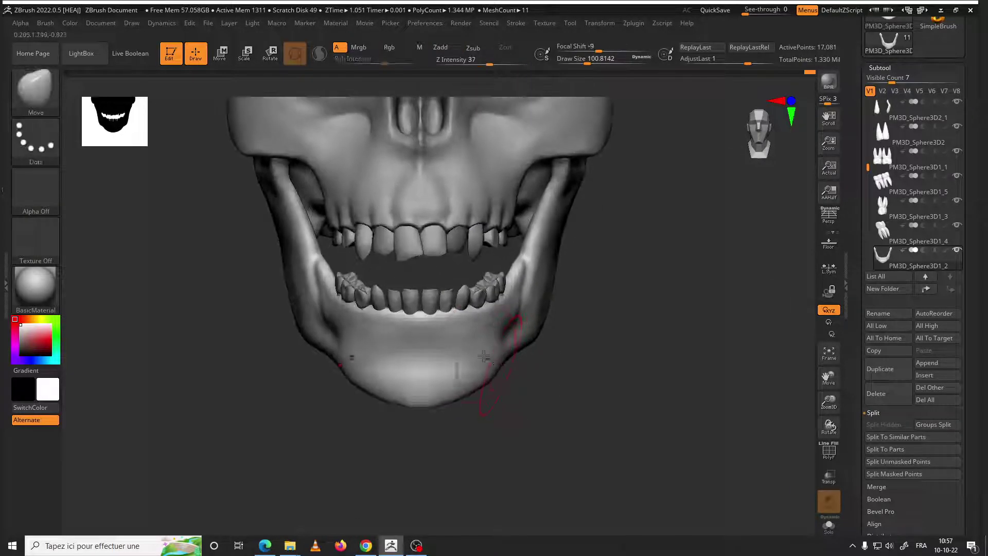
pyautogui.moveTo(546, 397); pyautogui.dragTo(466, 293, button='right')
pyautogui.press('space')
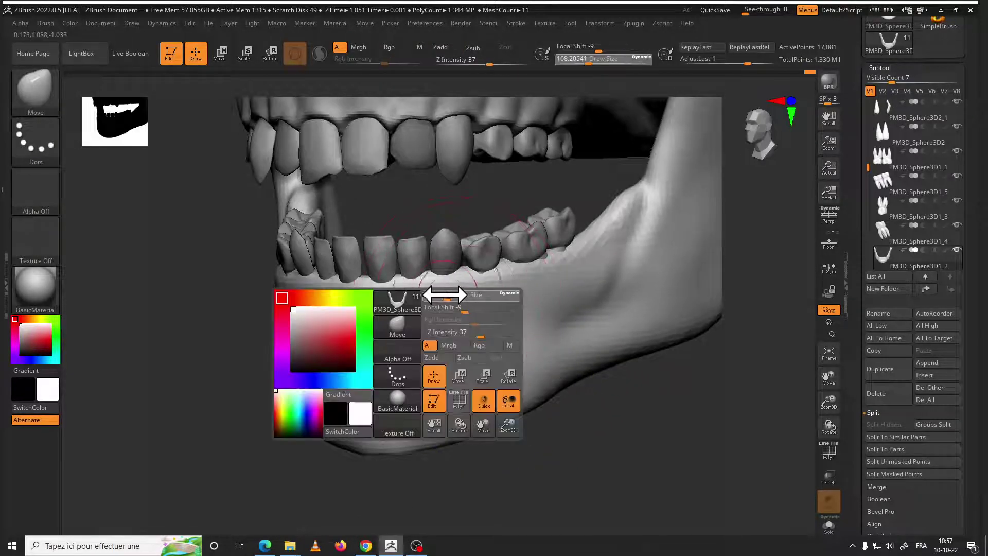
pyautogui.moveTo(441, 295); pyautogui.dragTo(445, 297)
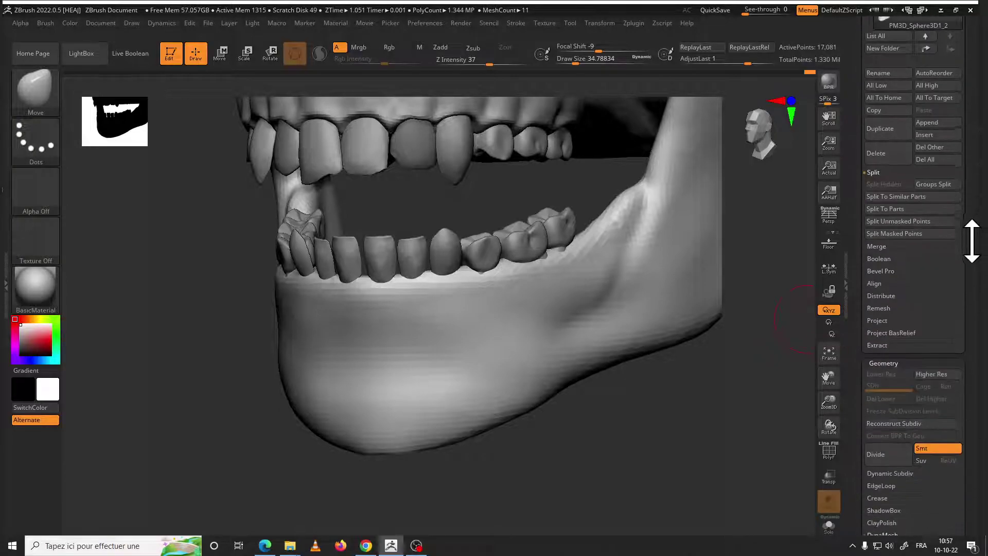
# DynaMesh the jaw at resolution 256
pyautogui.moveTo(973, 330); pyautogui.dragTo(962, 206)
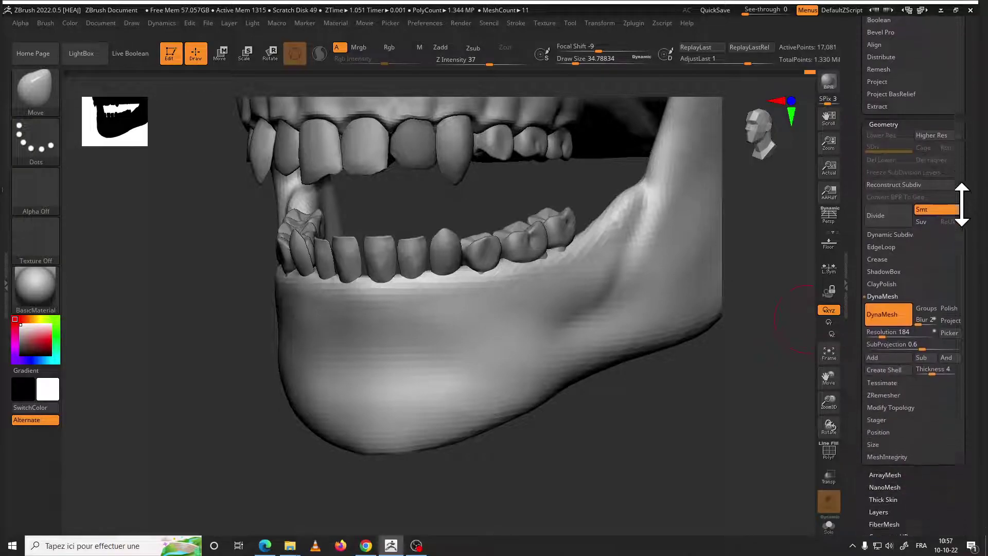
pyautogui.click(892, 305)
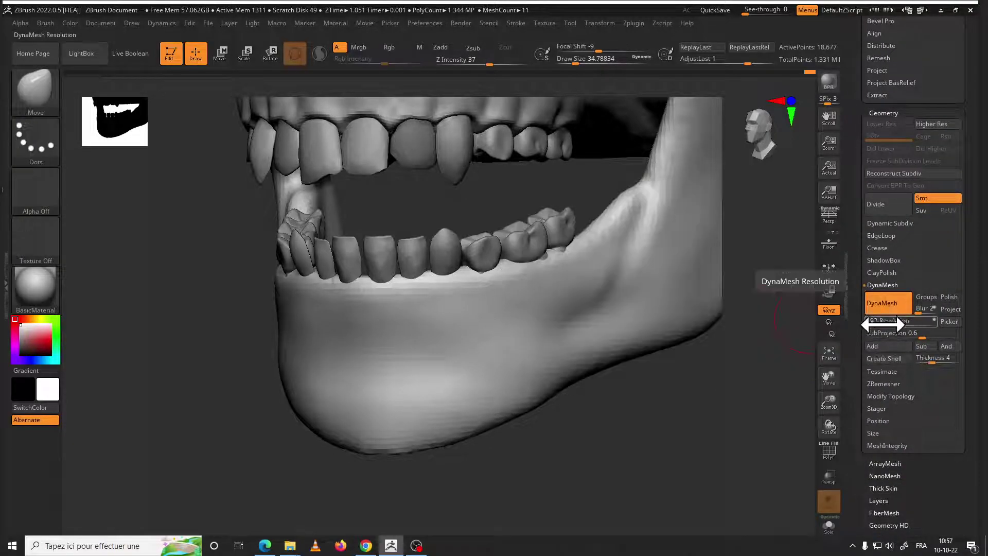
pyautogui.moveTo(881, 325); pyautogui.dragTo(887, 326)
pyautogui.click(904, 304)
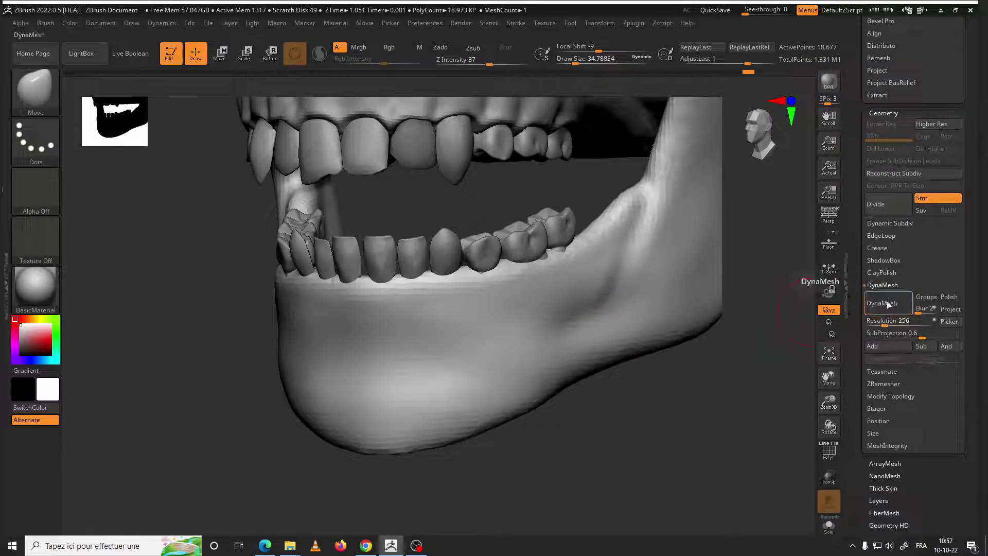
# Pull the gum up between the lower front teeth and beside the central tooth
pyautogui.press('shift')
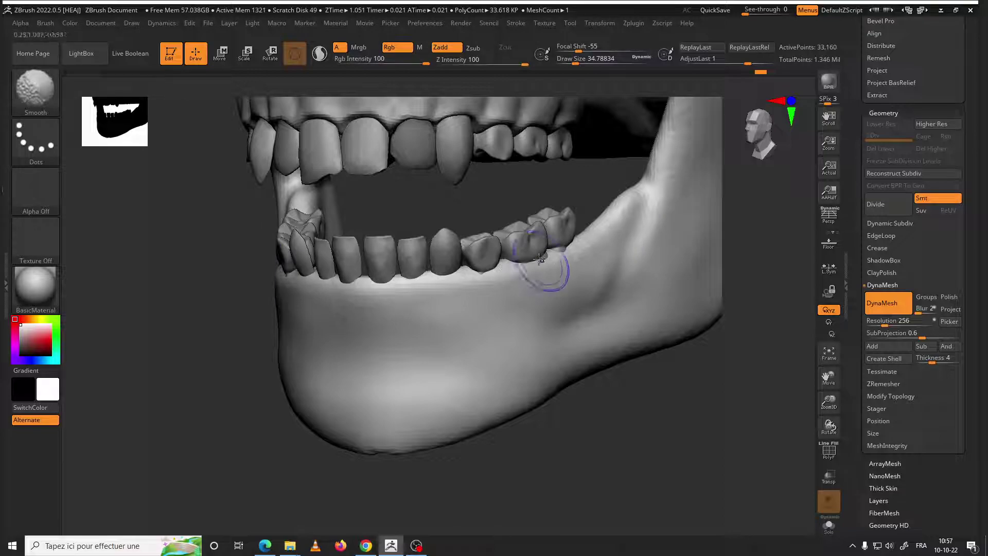
pyautogui.press('space')
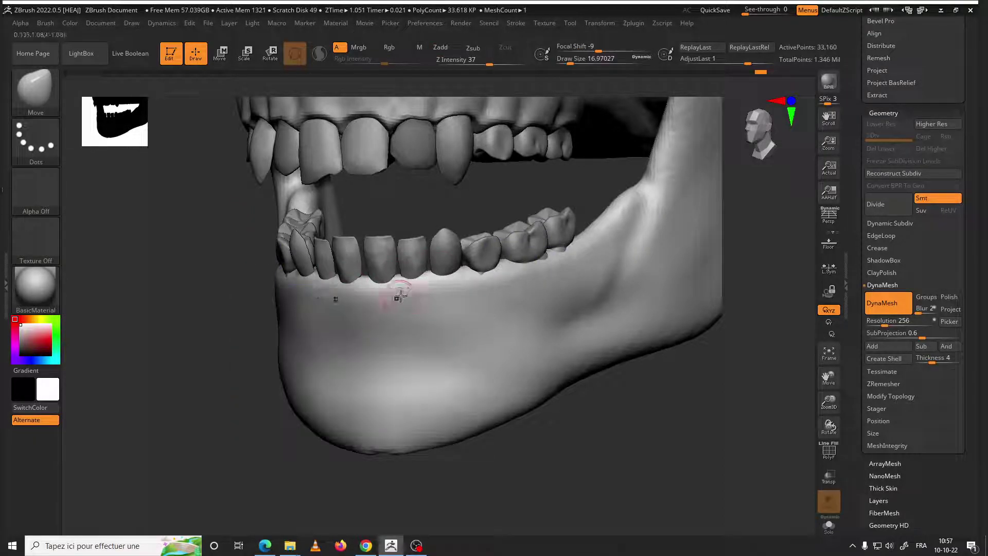
pyautogui.scroll(3, 400, 297)
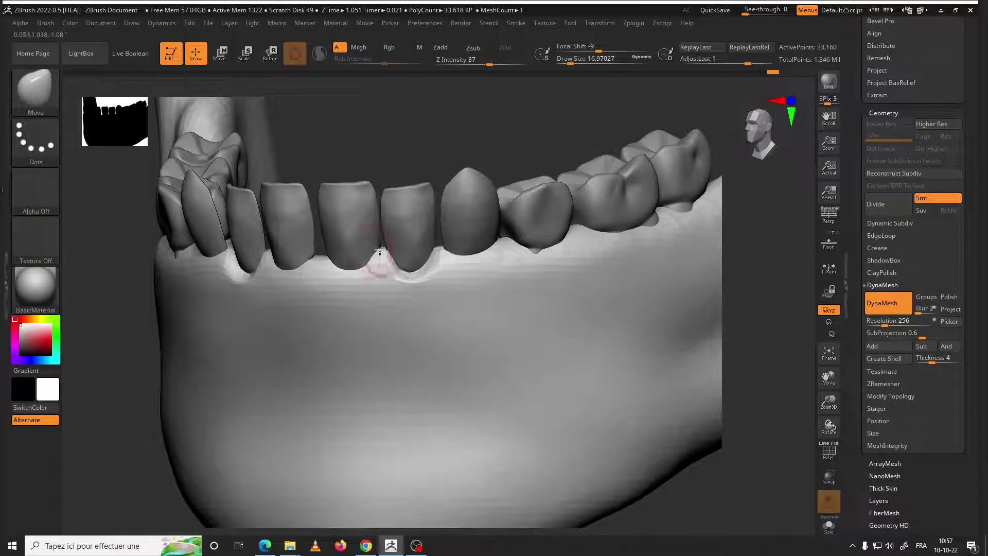
pyautogui.moveTo(383, 255)
pyautogui.mouseDown()
pyautogui.moveTo(350, 277)
pyautogui.moveTo(325, 251)
pyautogui.mouseUp()
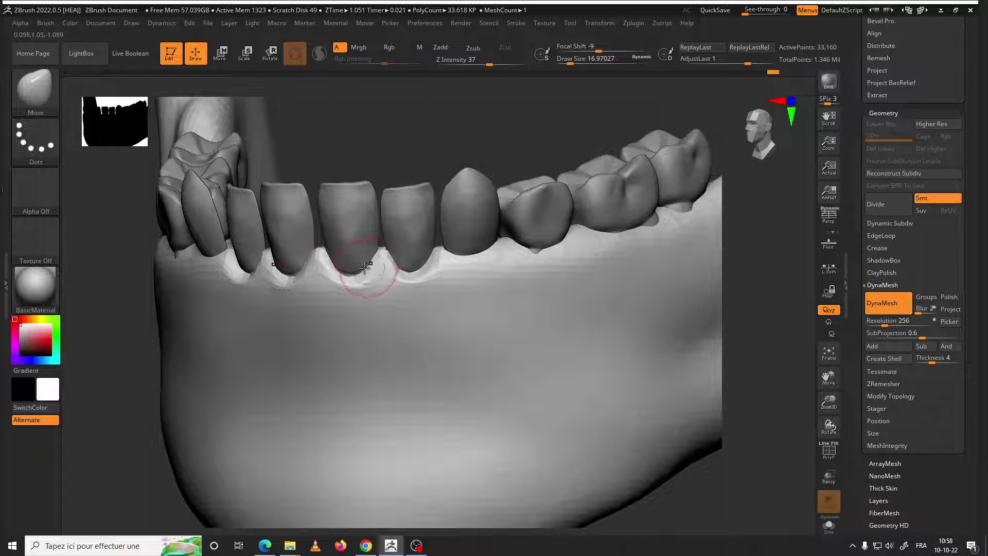
pyautogui.moveTo(390, 278); pyautogui.dragTo(389, 251)
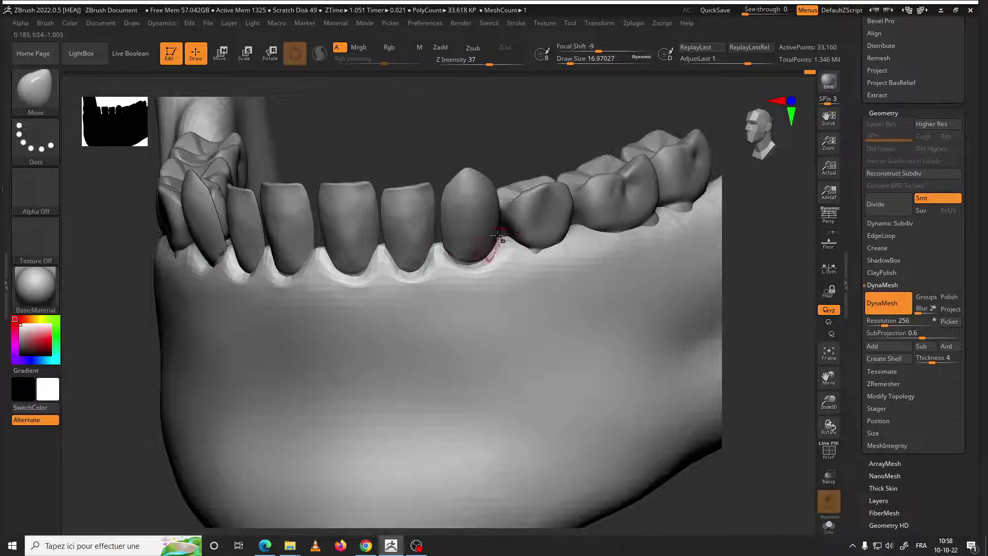
pyautogui.moveTo(639, 436); pyautogui.dragTo(518, 244, button='right')
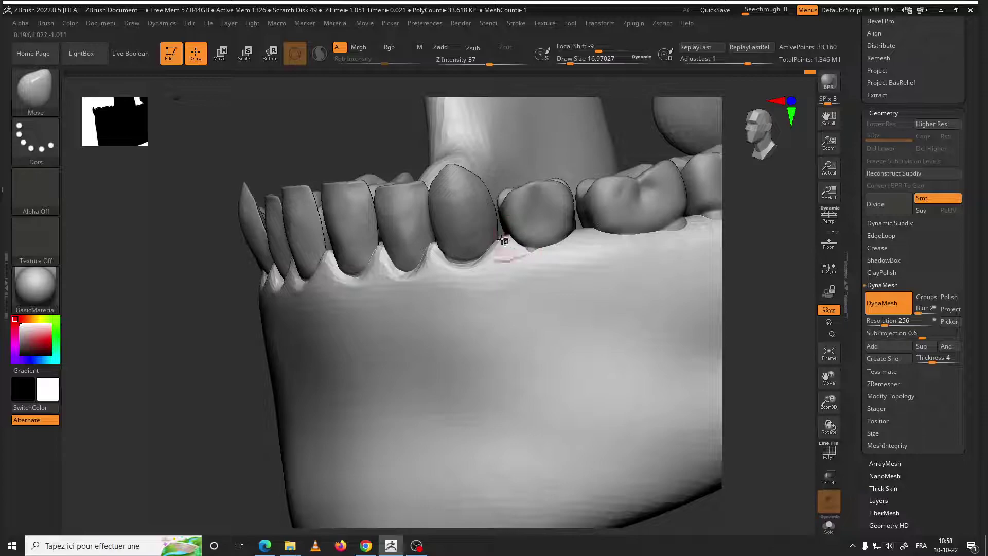
pyautogui.moveTo(503, 240); pyautogui.dragTo(497, 208)
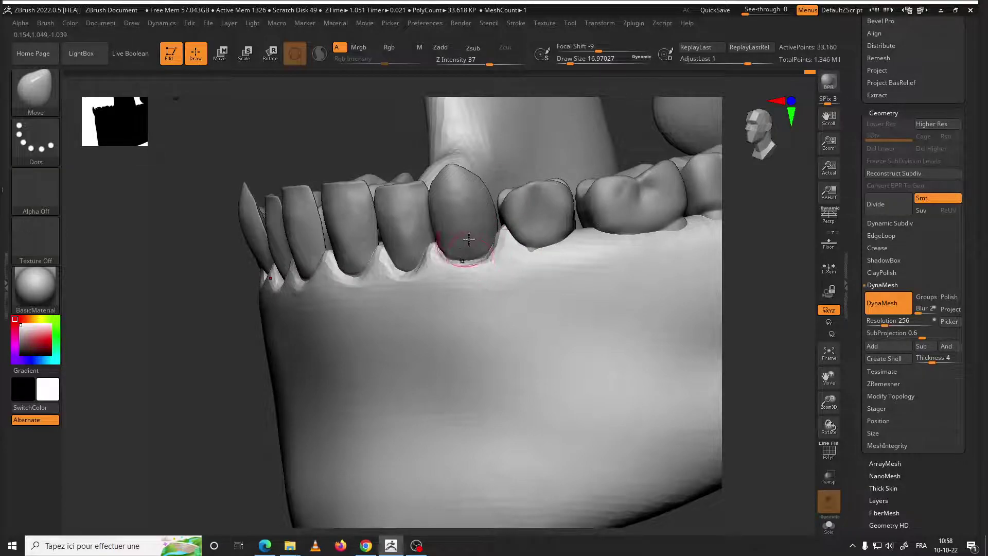
# Reduce the brush to about 14.2 and raise the gum below the molar
pyautogui.rightClick(544, 247)
pyautogui.moveTo(544, 247); pyautogui.dragTo(530, 248)
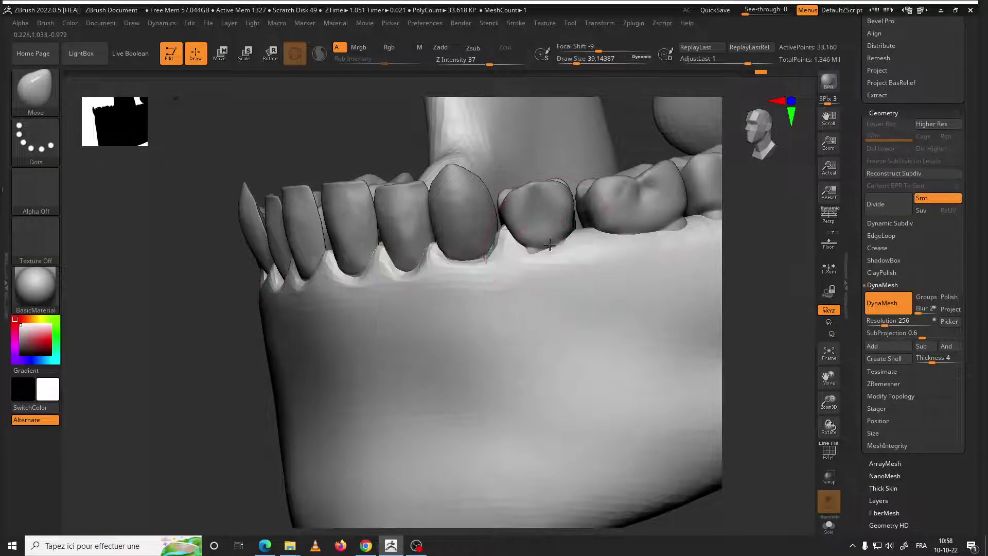
pyautogui.rightClick(596, 237)
pyautogui.moveTo(597, 237); pyautogui.dragTo(537, 260)
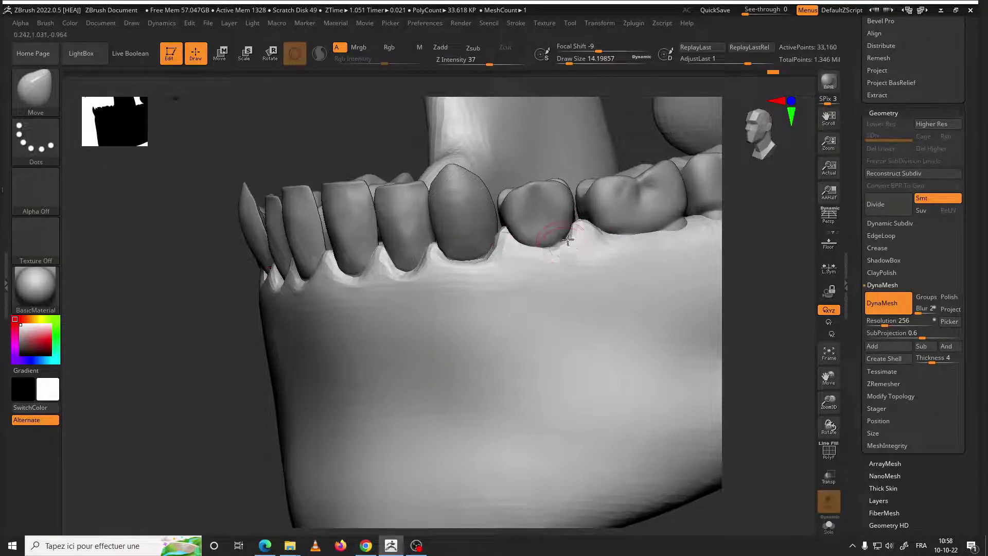
pyautogui.moveTo(568, 239); pyautogui.dragTo(479, 236, button='right')
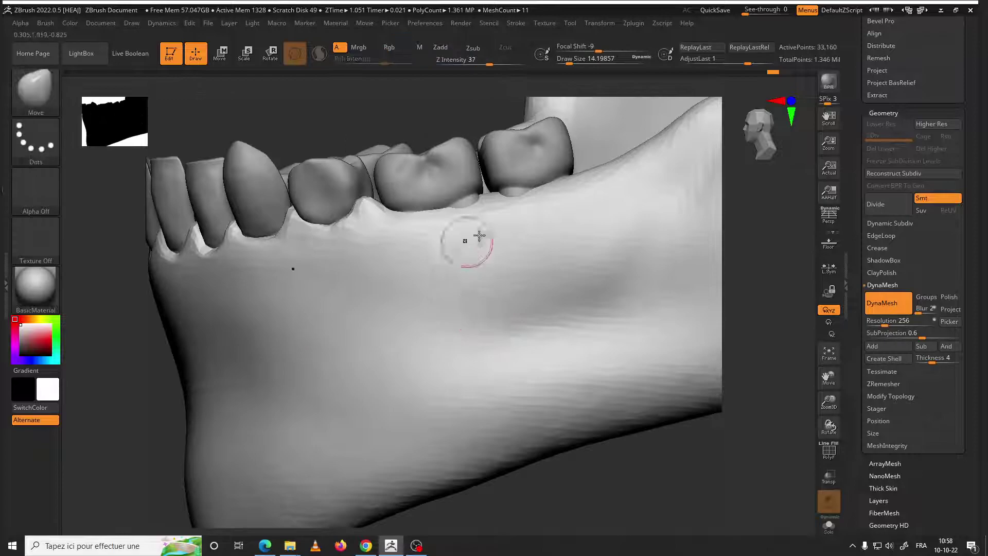
pyautogui.moveTo(479, 236); pyautogui.dragTo(481, 192)
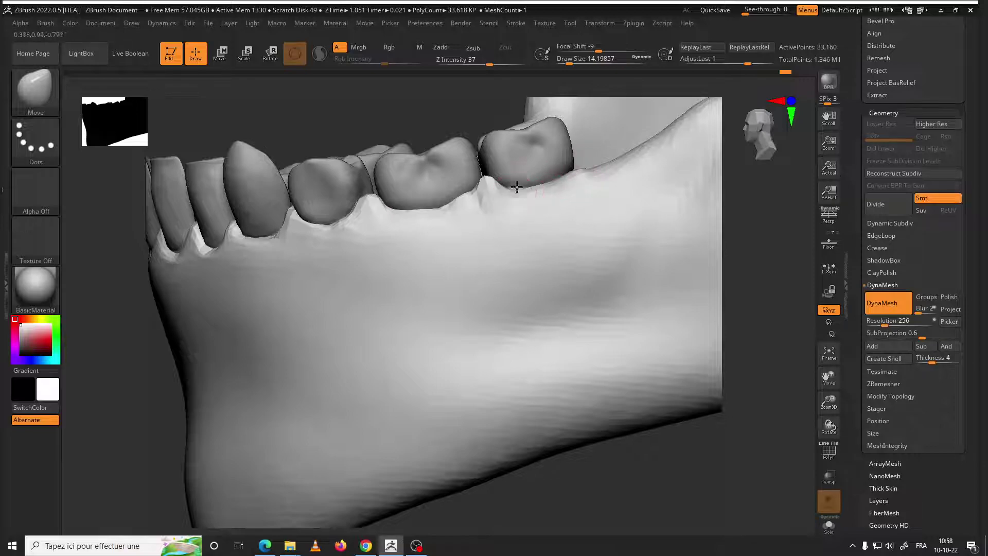
# Enlarge the brush to about 36.9, review the teeth, and open the brush list
pyautogui.press('space')
pyautogui.moveTo(541, 191); pyautogui.dragTo(545, 190)
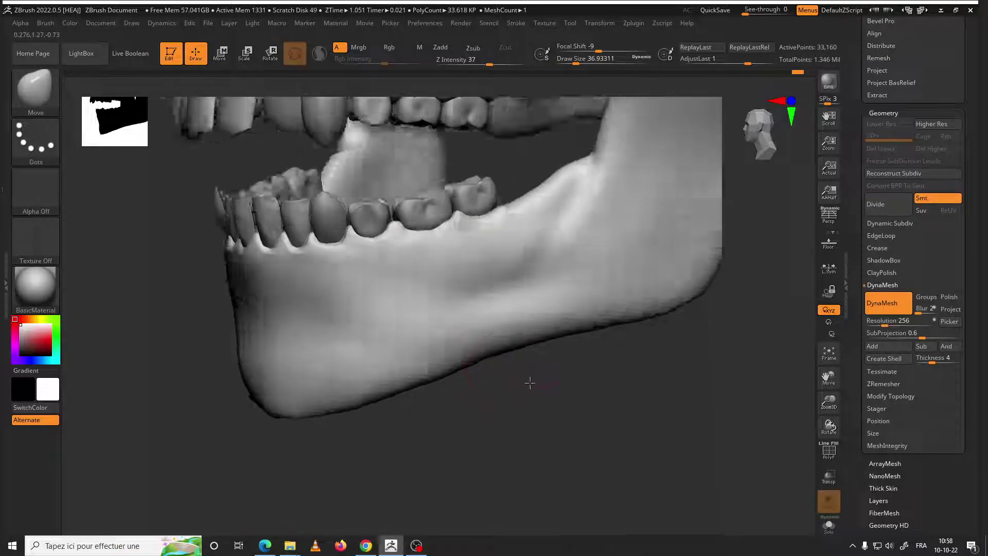
pyautogui.moveTo(529, 379)
pyautogui.mouseDown(button='right')
pyautogui.moveTo(390, 334)
pyautogui.moveTo(595, 369)
pyautogui.moveTo(587, 333)
pyautogui.moveTo(544, 405)
pyautogui.moveTo(560, 435)
pyautogui.moveTo(509, 341)
pyautogui.moveTo(514, 353)
pyautogui.mouseUp(button='right')
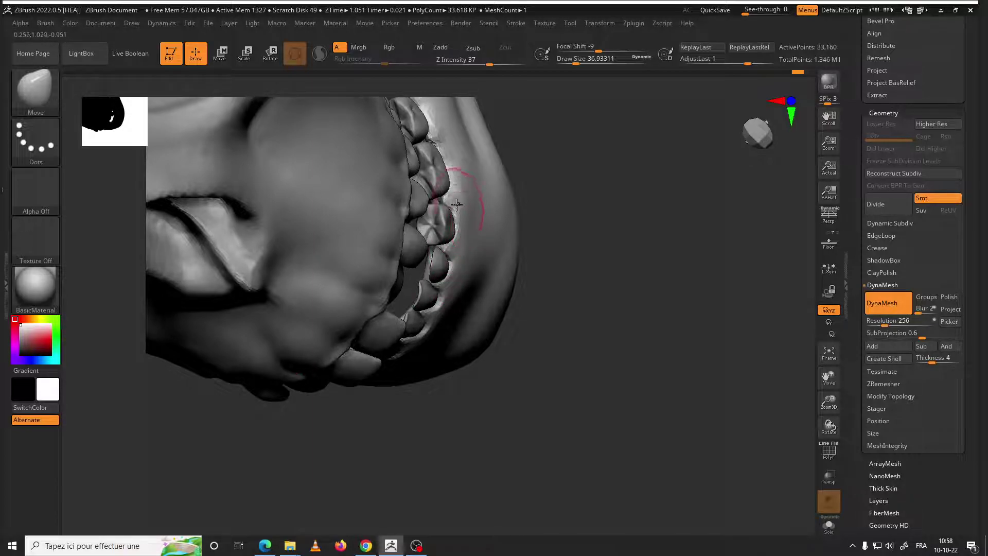
pyautogui.moveTo(457, 205)
pyautogui.mouseDown(button='right')
pyautogui.moveTo(549, 293)
pyautogui.moveTo(567, 274)
pyautogui.moveTo(497, 244)
pyautogui.mouseUp(button='right')
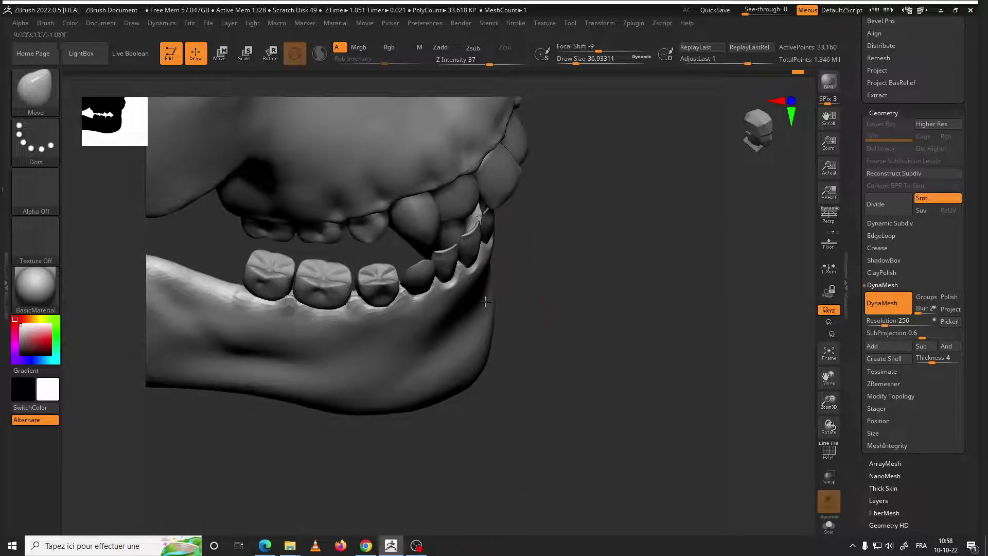
pyautogui.moveTo(484, 302); pyautogui.dragTo(471, 314, button='right')
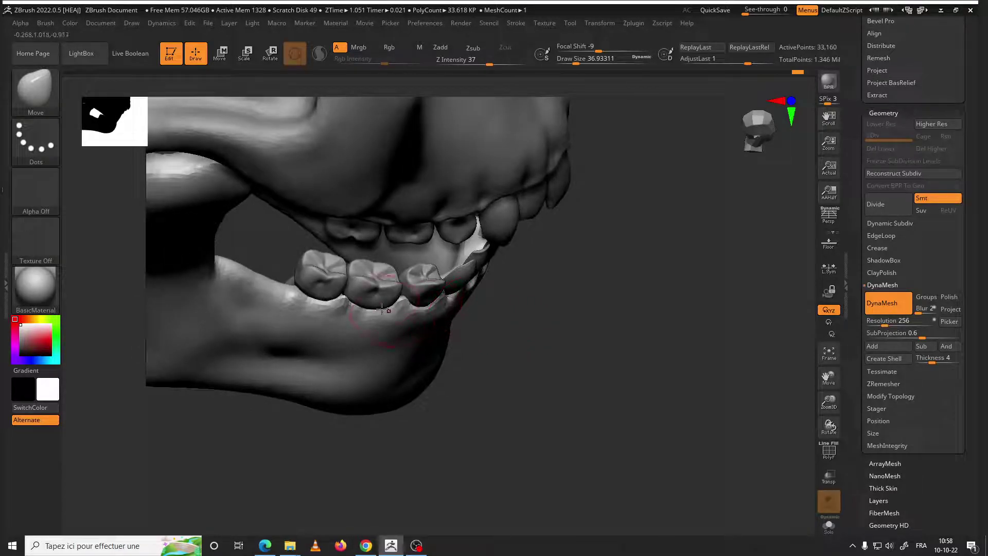
pyautogui.moveTo(319, 309)
pyautogui.mouseDown(button='right')
pyautogui.moveTo(569, 341)
pyautogui.moveTo(400, 327)
pyautogui.moveTo(430, 242)
pyautogui.moveTo(417, 267)
pyautogui.mouseUp(button='right')
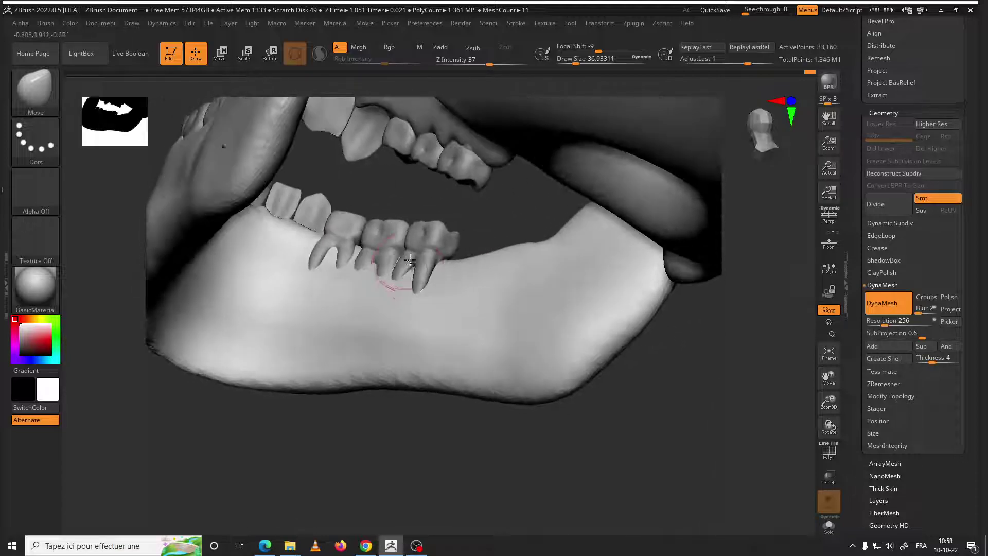
pyautogui.moveTo(477, 248); pyautogui.dragTo(231, 206, button='right')
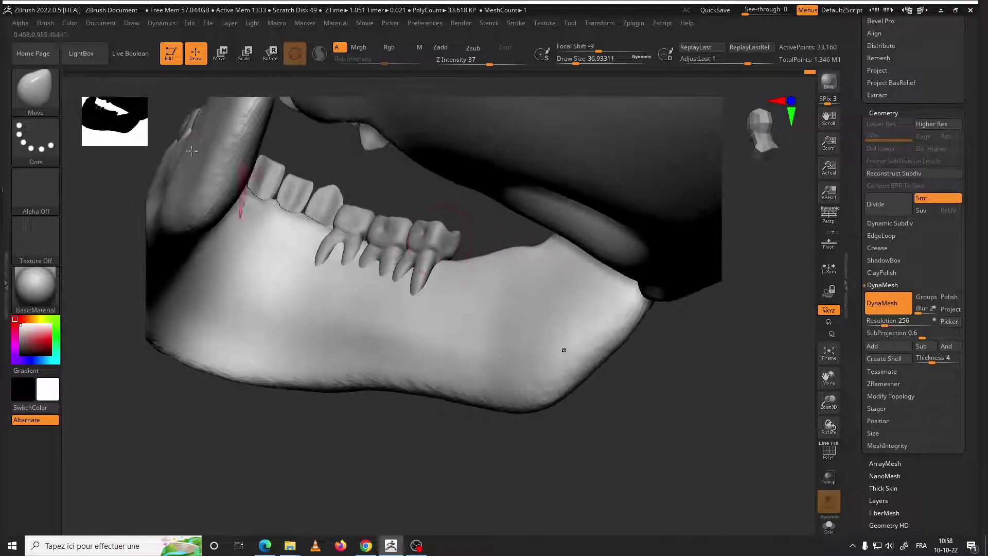
pyautogui.click(38, 98)
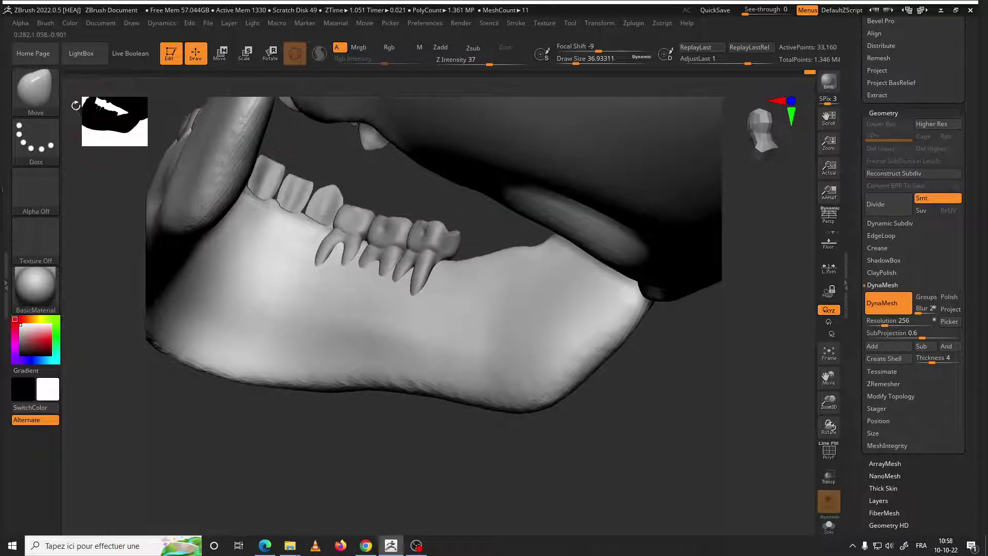
pyautogui.click(36, 97)
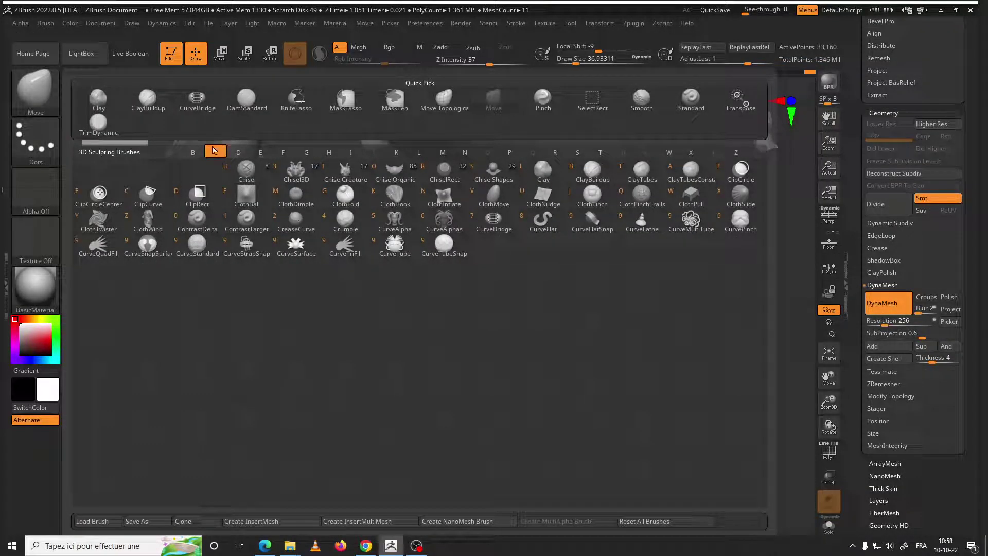
# With the Clay brush, build up gum around the tooth roots along the lower jaw
pyautogui.click(557, 168)
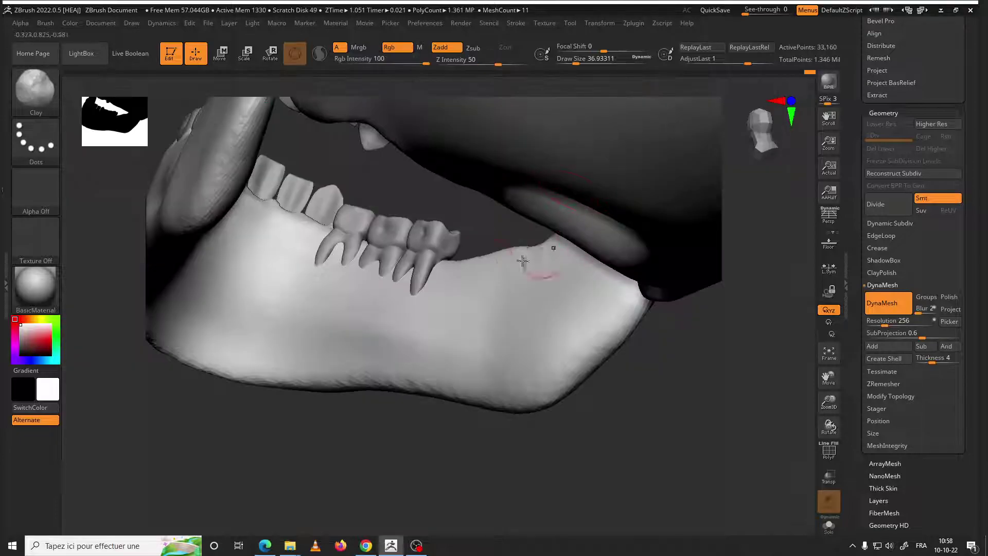
pyautogui.moveTo(422, 278); pyautogui.dragTo(400, 271)
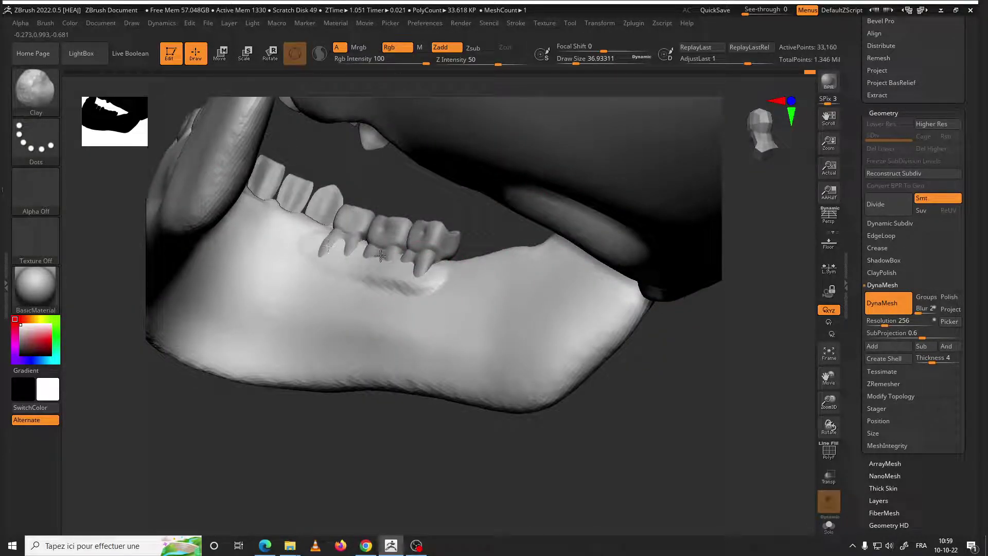
pyautogui.moveTo(448, 275)
pyautogui.mouseDown()
pyautogui.moveTo(255, 222)
pyautogui.moveTo(329, 242)
pyautogui.moveTo(397, 280)
pyautogui.moveTo(458, 284)
pyautogui.mouseUp()
pyautogui.moveTo(530, 411)
pyautogui.mouseDown()
pyautogui.moveTo(347, 404)
pyautogui.moveTo(346, 419)
pyautogui.moveTo(350, 400)
pyautogui.moveTo(369, 421)
pyautogui.moveTo(388, 323)
pyautogui.mouseUp()
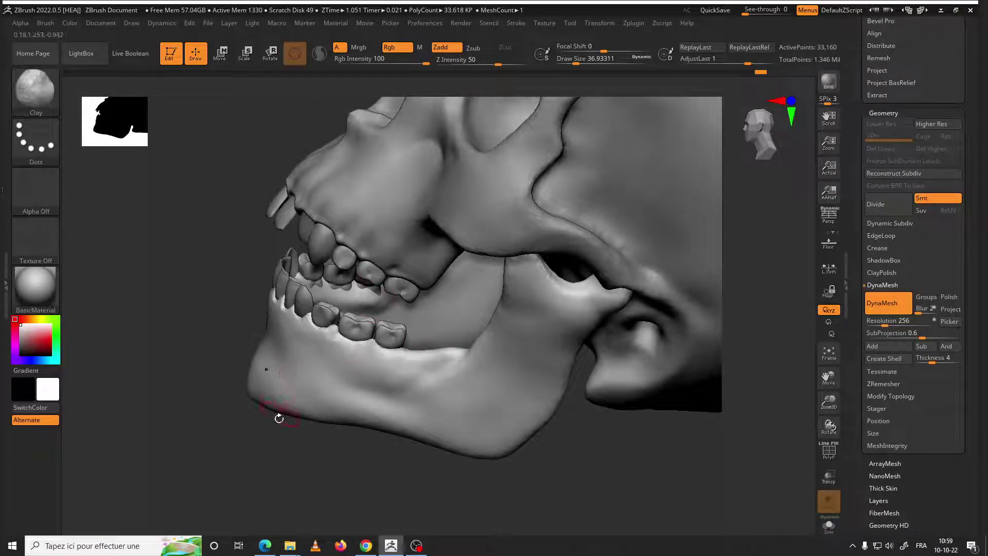
# Smooth the gum surface next to the teeth, then bring up the brush library
pyautogui.press('shift')
pyautogui.moveTo(277, 345)
pyautogui.mouseDown(button='right')
pyautogui.moveTo(287, 370)
pyautogui.moveTo(226, 287)
pyautogui.moveTo(303, 303)
pyautogui.mouseUp(button='right')
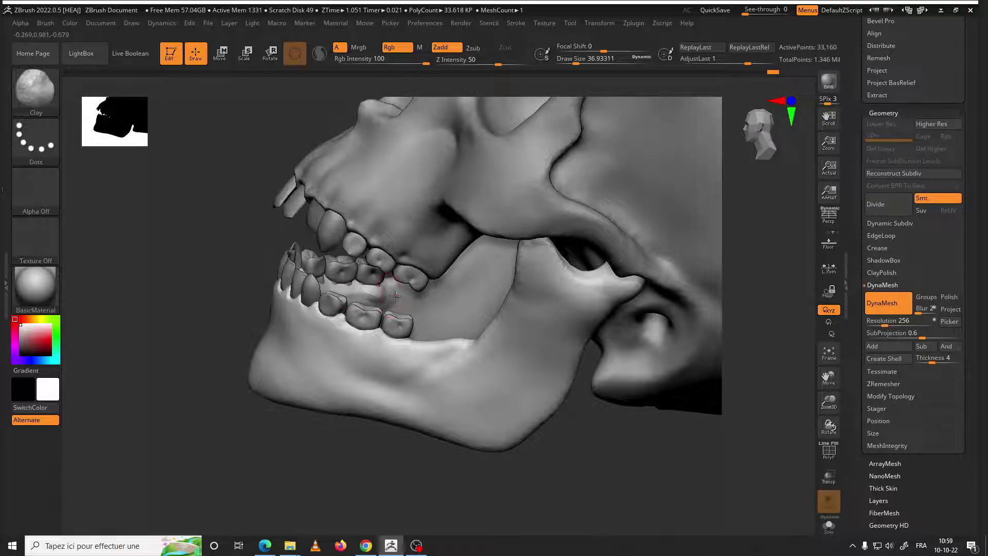
pyautogui.keyDown('shift'); pyautogui.moveTo(319, 293); pyautogui.dragTo(384, 299); pyautogui.keyUp('shift')
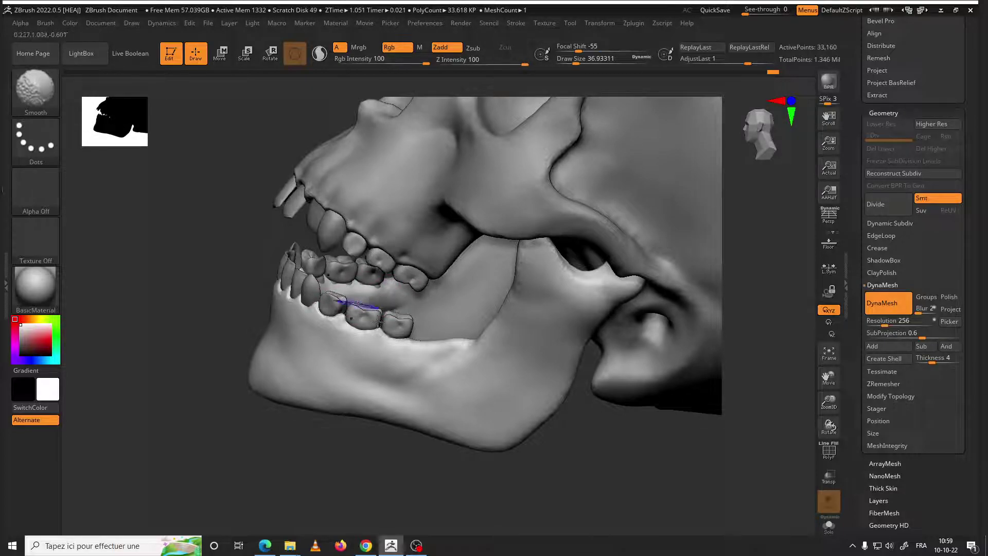
pyautogui.moveTo(360, 452)
pyautogui.mouseDown()
pyautogui.moveTo(300, 413)
pyautogui.moveTo(347, 325)
pyautogui.mouseUp()
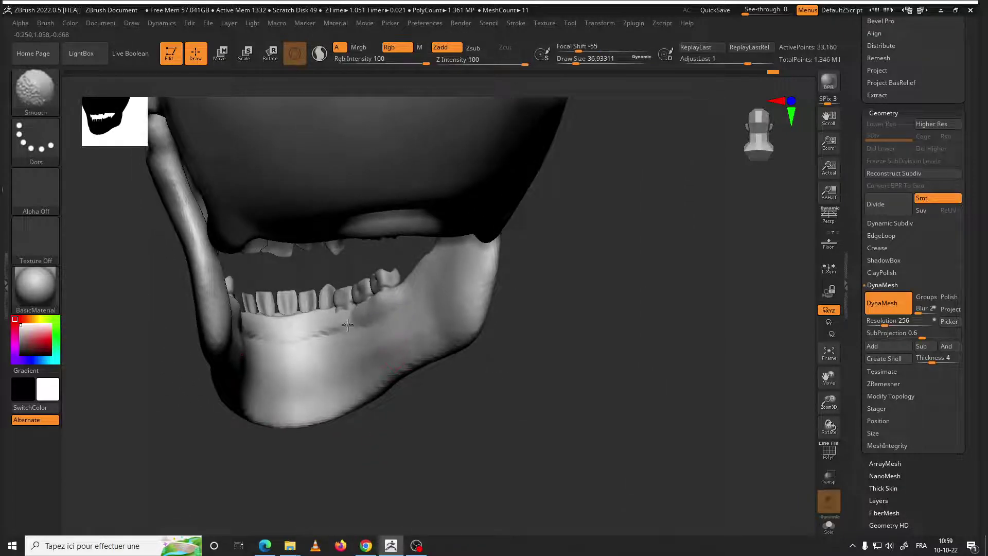
pyautogui.moveTo(406, 323); pyautogui.dragTo(261, 299)
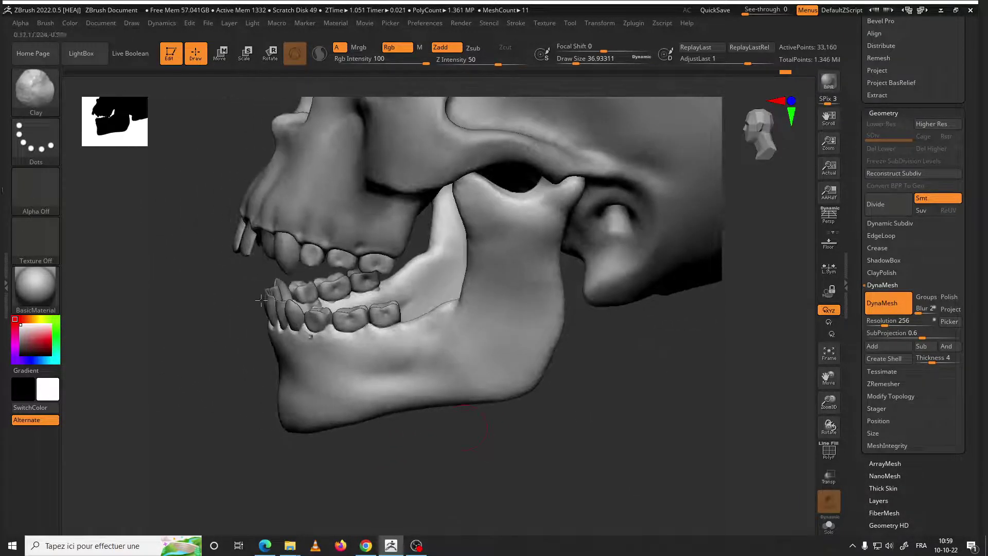
pyautogui.click(33, 101)
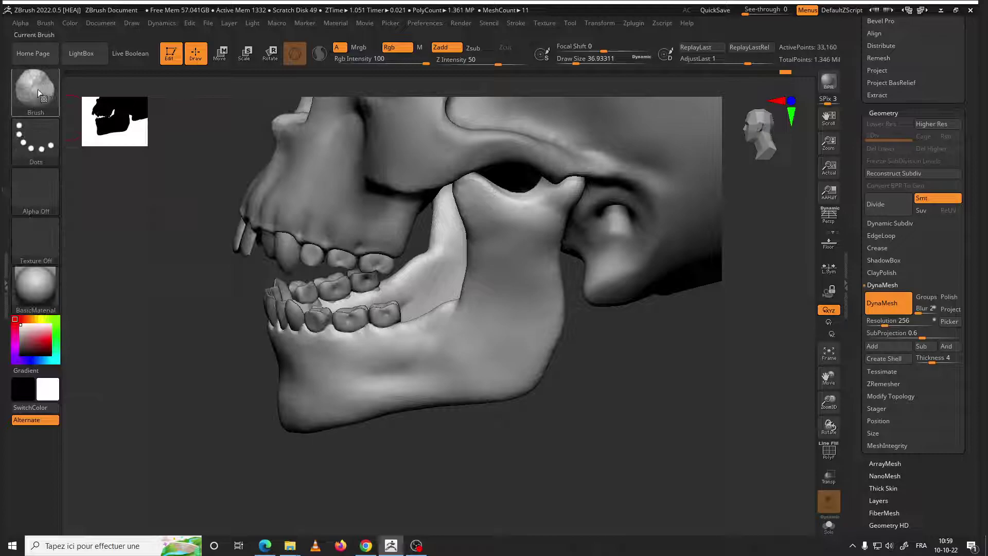
pyautogui.click(37, 90)
# Load the Move brush, enlarge it, and pull the gum surface under the front teeth
pyautogui.press('m')
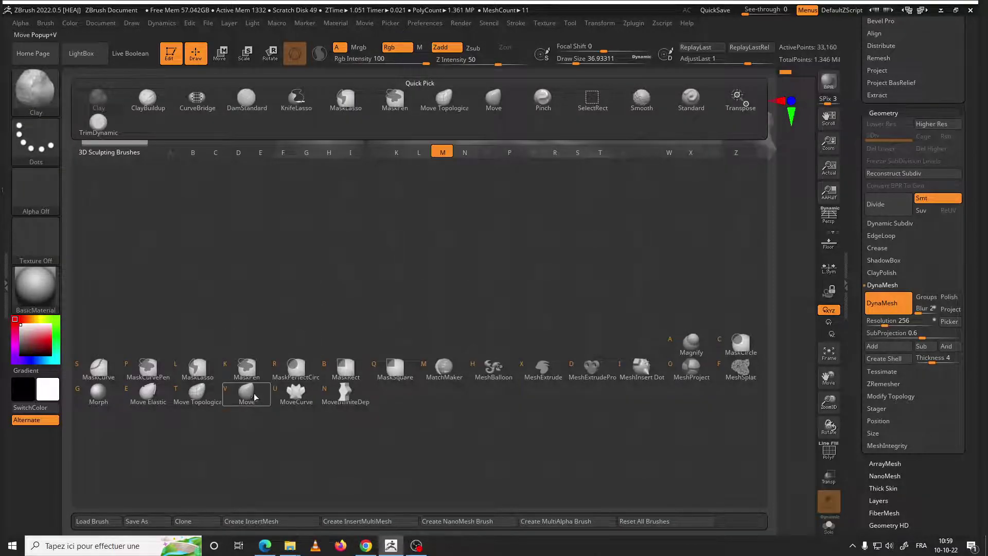
pyautogui.press('l')
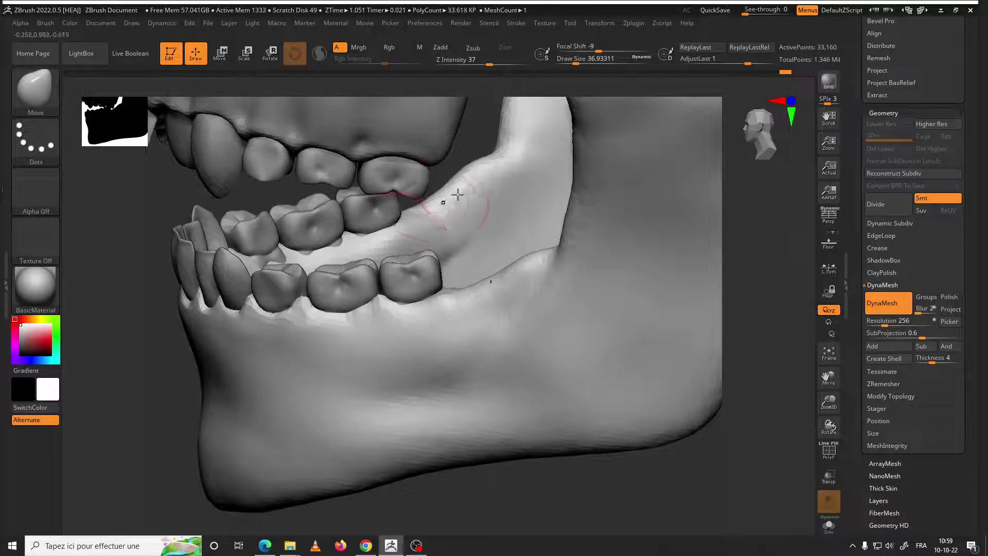
pyautogui.moveTo(441, 165)
pyautogui.keyDown('ctrl'); pyautogui.mouseDown(button='right')
pyautogui.moveTo(309, 244)
pyautogui.moveTo(237, 254)
pyautogui.mouseUp(button='right'); pyautogui.keyUp('ctrl')
pyautogui.press('space')
pyautogui.moveTo(234, 255); pyautogui.dragTo(224, 254)
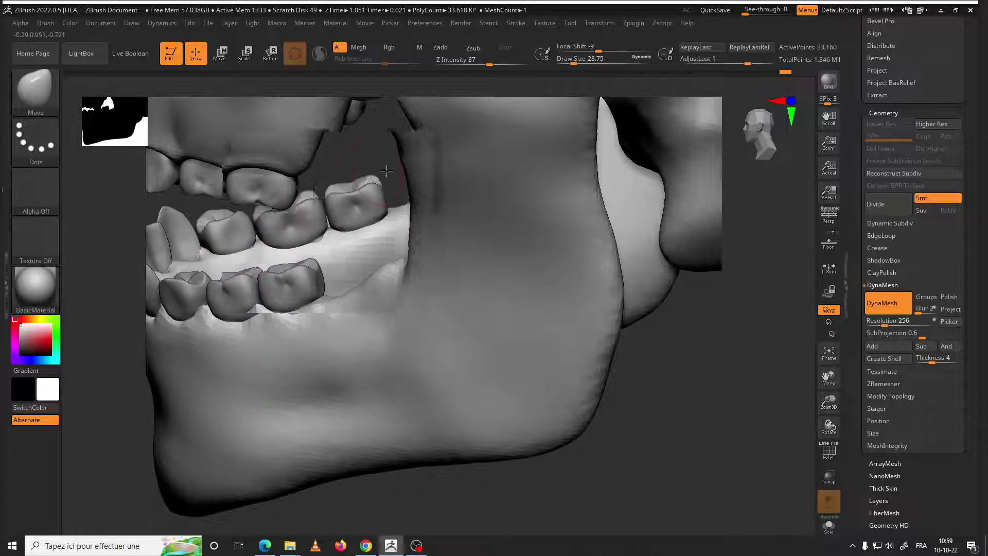
pyautogui.moveTo(266, 250); pyautogui.dragTo(346, 217, button='right')
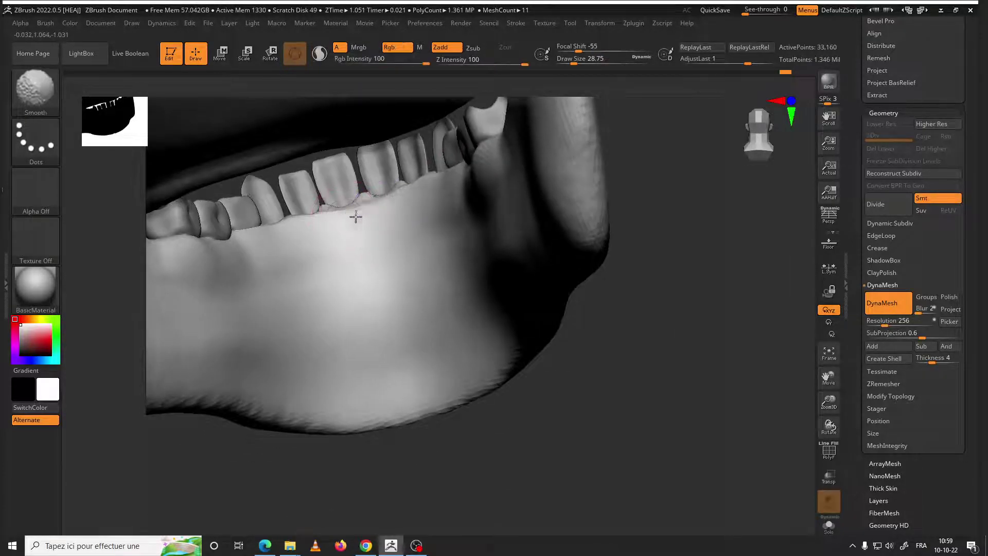
pyautogui.moveTo(628, 269)
pyautogui.mouseDown(button='right')
pyautogui.moveTo(535, 289)
pyautogui.moveTo(571, 289)
pyautogui.mouseUp(button='right')
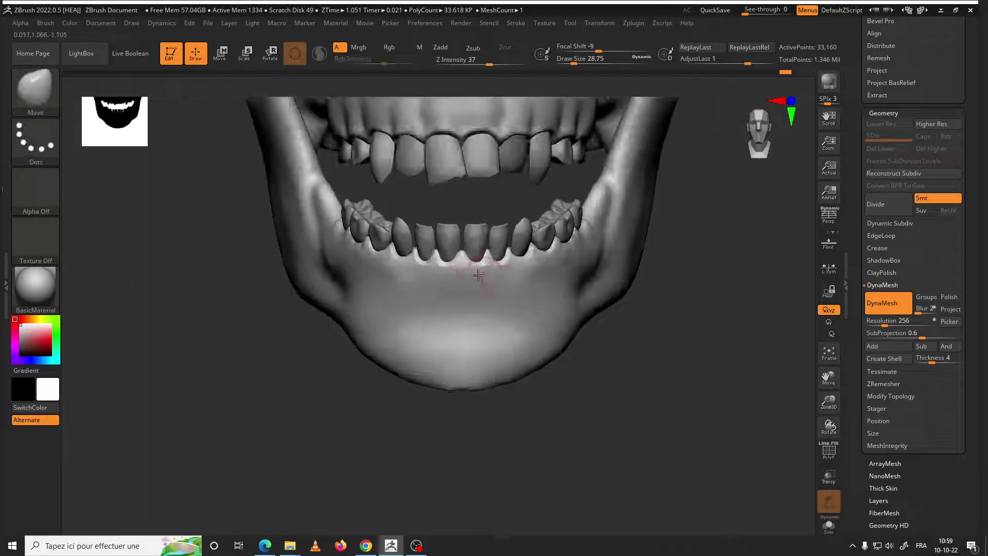
pyautogui.moveTo(553, 255); pyautogui.dragTo(626, 258)
pyautogui.moveTo(659, 405); pyautogui.dragTo(652, 269)
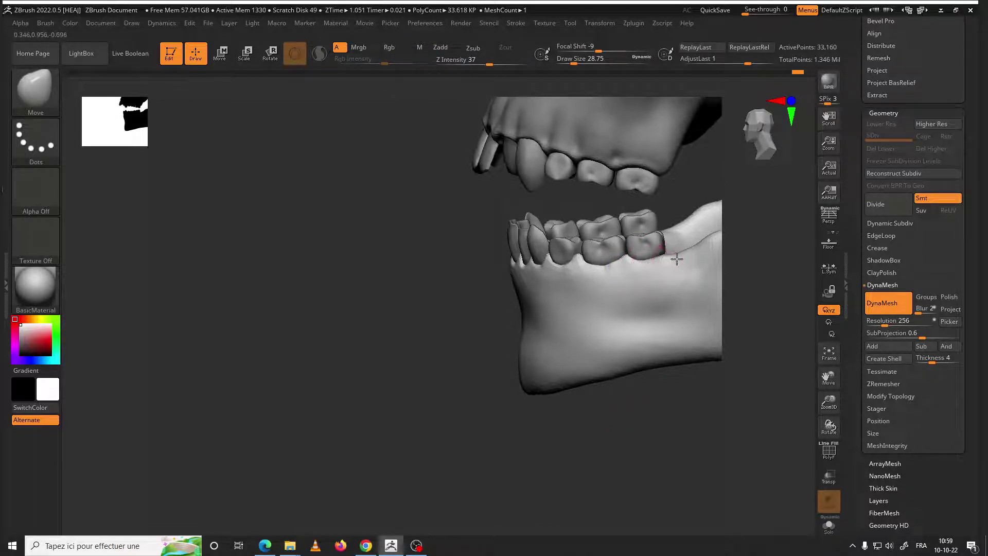
# Toggle subtool visibility to show the whole skull with the jaw active
pyautogui.moveTo(494, 327)
pyautogui.mouseDown()
pyautogui.moveTo(617, 335)
pyautogui.moveTo(540, 333)
pyautogui.moveTo(523, 320)
pyautogui.moveTo(580, 375)
pyautogui.moveTo(567, 401)
pyautogui.moveTo(435, 342)
pyautogui.moveTo(461, 375)
pyautogui.moveTo(359, 359)
pyautogui.moveTo(419, 242)
pyautogui.moveTo(595, 276)
pyautogui.moveTo(540, 253)
pyautogui.moveTo(497, 355)
pyautogui.mouseUp()
pyautogui.keyDown('ctrl'); pyautogui.keyDown('shift'); pyautogui.click(435, 341); pyautogui.keyUp('shift'); pyautogui.keyUp('ctrl')
pyautogui.keyDown('ctrl'); pyautogui.keyDown('shift'); pyautogui.click(596, 276); pyautogui.keyUp('shift'); pyautogui.keyUp('ctrl')
pyautogui.keyDown('ctrl'); pyautogui.keyDown('shift'); pyautogui.click(531, 289); pyautogui.keyUp('shift'); pyautogui.keyUp('ctrl')
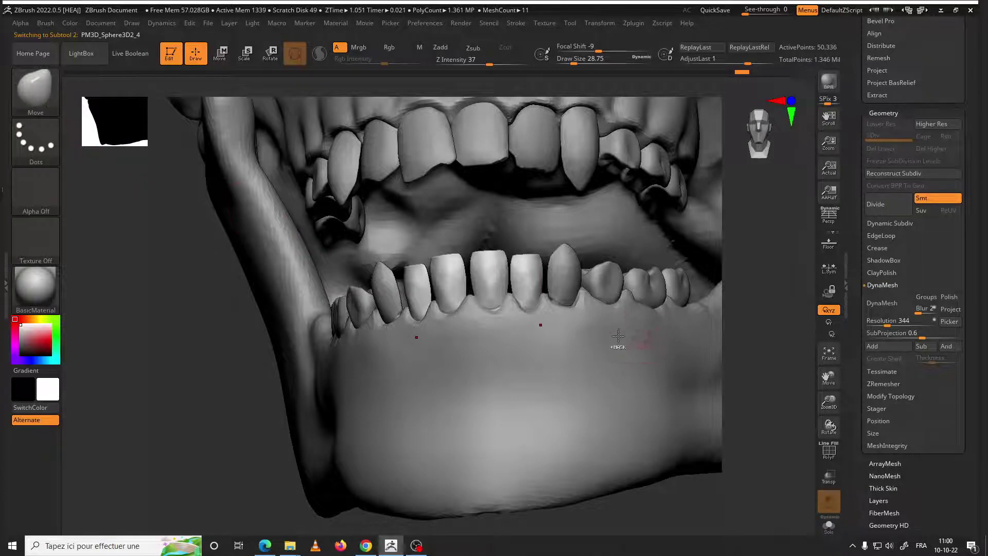
# Briefly isolate PM3D_Sphere3D1_2, then show all parts and reactivate the jaw
pyautogui.moveTo(618, 336); pyautogui.dragTo(647, 426)
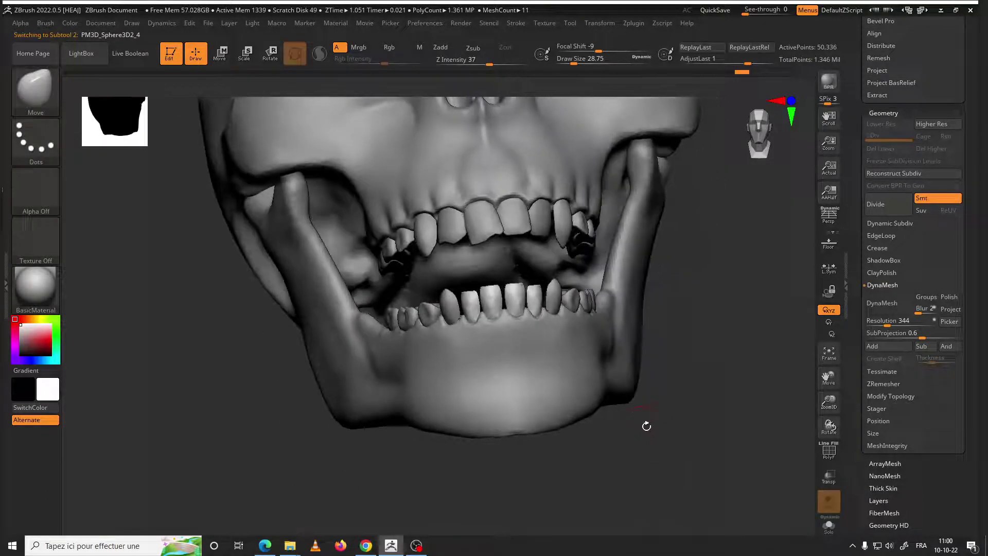
pyautogui.keyDown('alt'); pyautogui.click(506, 320); pyautogui.keyUp('alt')
pyautogui.keyDown('ctrl'); pyautogui.keyDown('shift'); pyautogui.click(506, 315); pyautogui.keyUp('shift'); pyautogui.keyUp('ctrl')
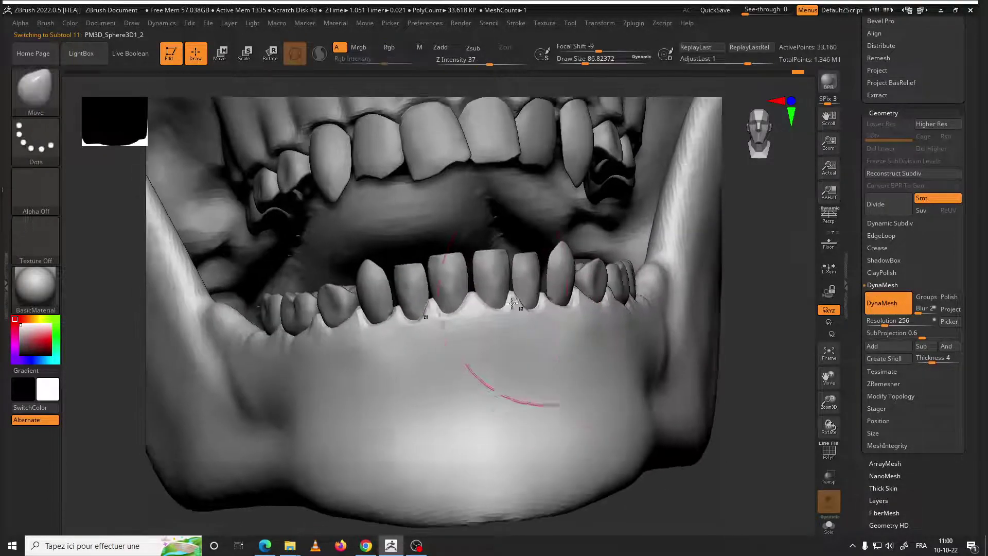
pyautogui.keyDown('ctrl'); pyautogui.keyDown('shift'); pyautogui.click(677, 430); pyautogui.keyUp('shift'); pyautogui.keyUp('ctrl')
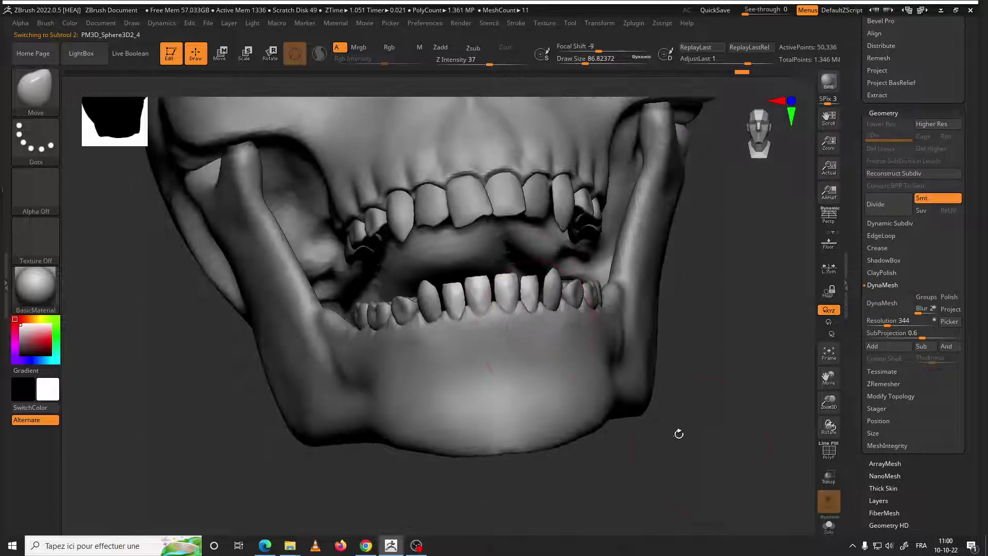
pyautogui.keyDown('alt'); pyautogui.click(427, 298); pyautogui.keyUp('alt')
# Choose Move Topological at about 197 size and shift a lower incisor left
pyautogui.click(44, 94)
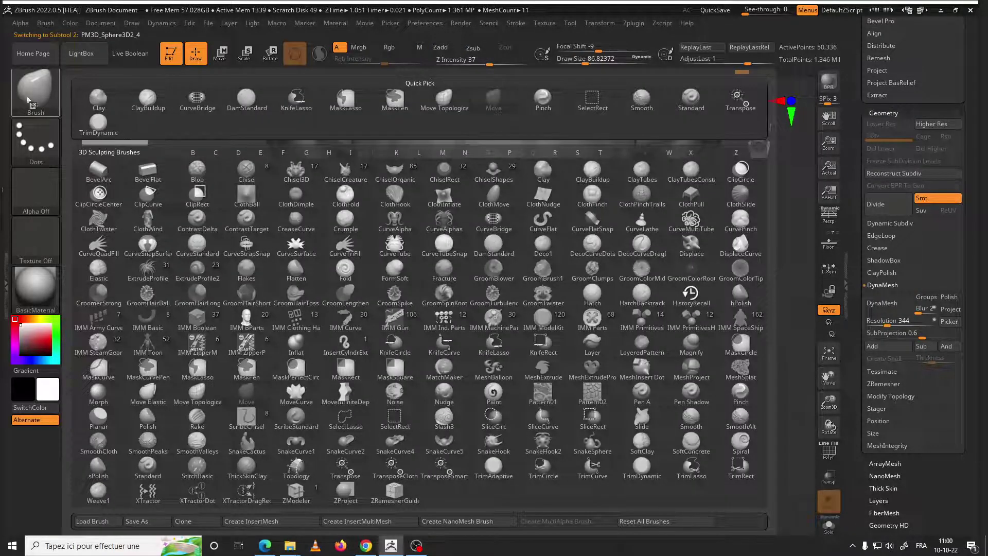
pyautogui.press('m')
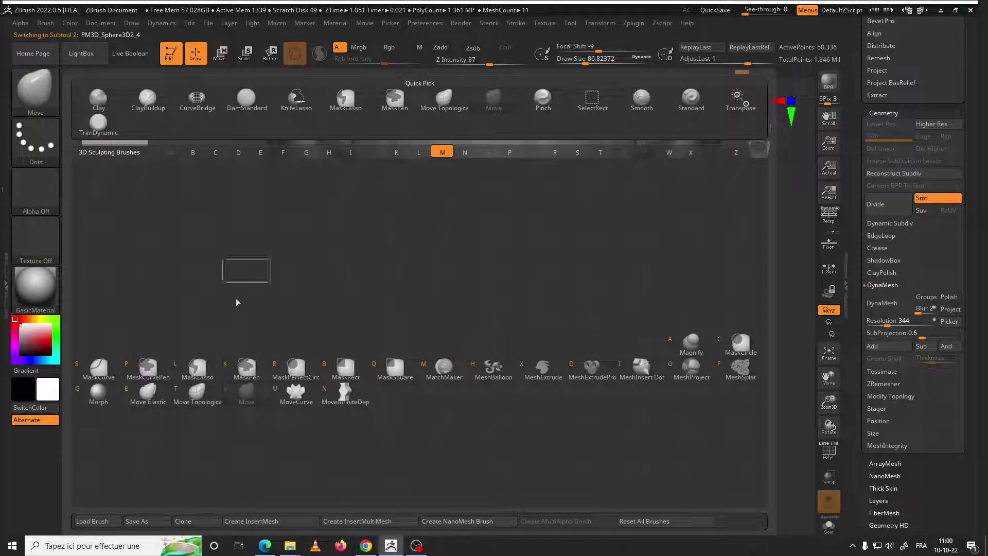
pyautogui.click(212, 391)
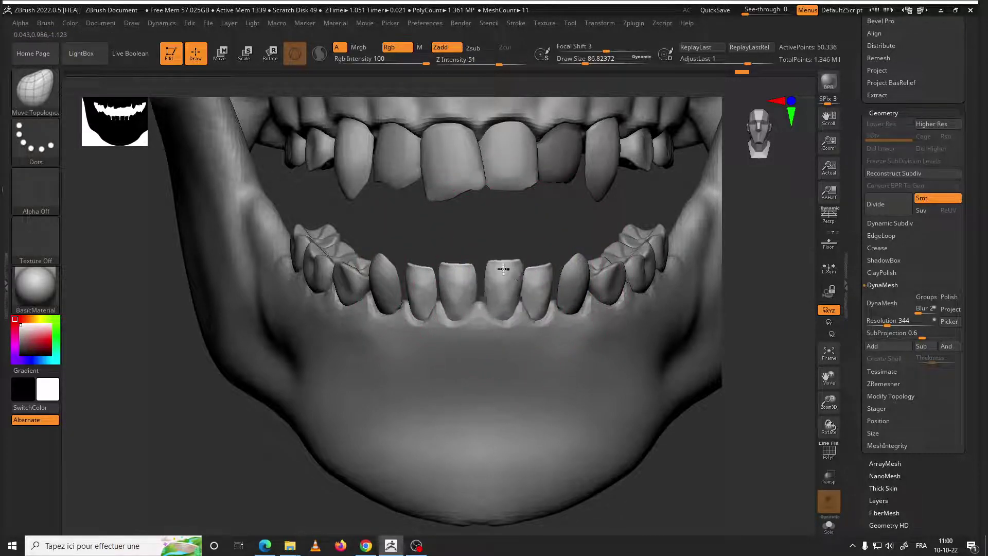
pyautogui.press('space')
pyautogui.moveTo(509, 282)
pyautogui.mouseDown()
pyautogui.moveTo(513, 301)
pyautogui.moveTo(554, 298)
pyautogui.mouseUp()
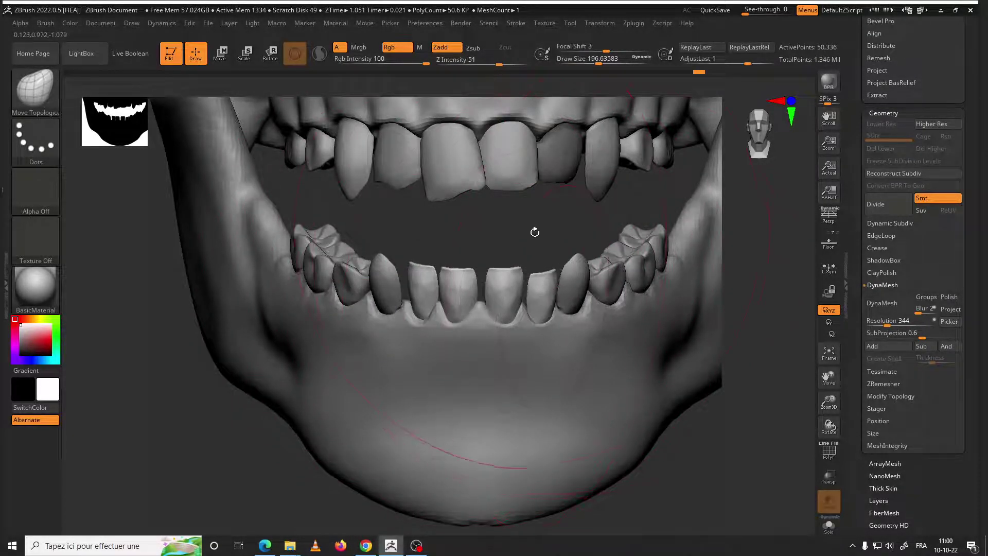
pyautogui.moveTo(534, 232); pyautogui.dragTo(516, 214)
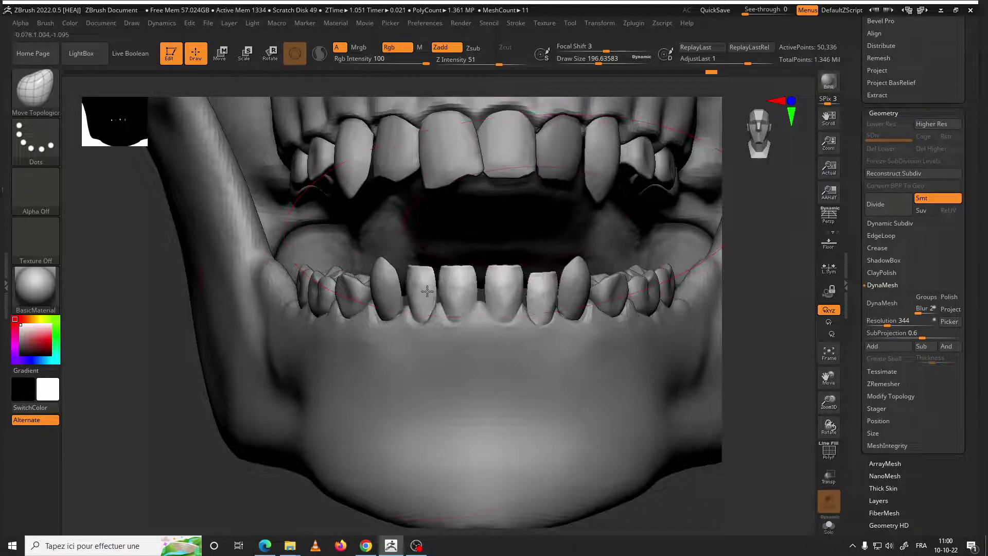
pyautogui.moveTo(427, 291)
pyautogui.mouseDown()
pyautogui.moveTo(429, 274)
pyautogui.moveTo(458, 247)
pyautogui.mouseUp()
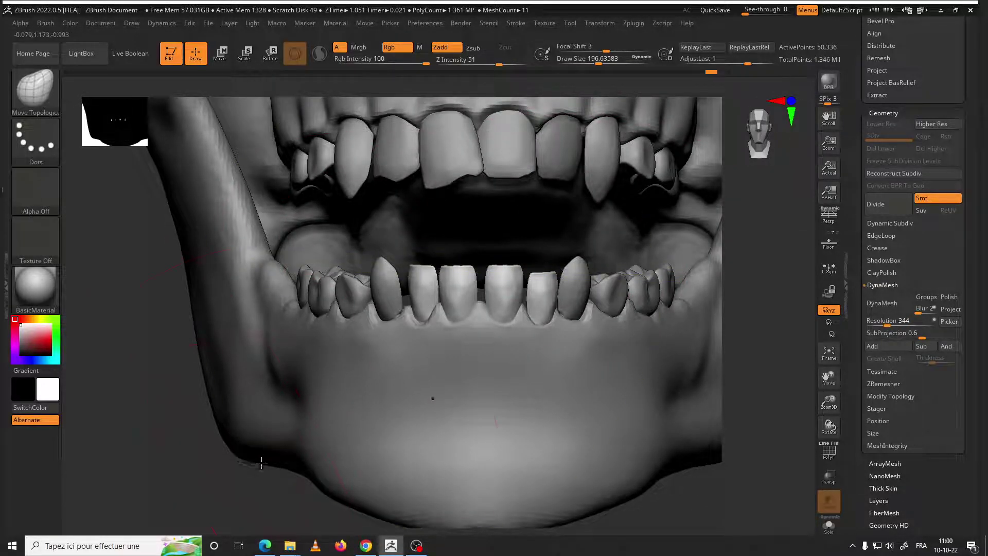
# Shrink the brush to about 71 and view the lower teeth head-on
pyautogui.moveTo(262, 463); pyautogui.dragTo(469, 385)
pyautogui.moveTo(642, 393); pyautogui.dragTo(549, 360)
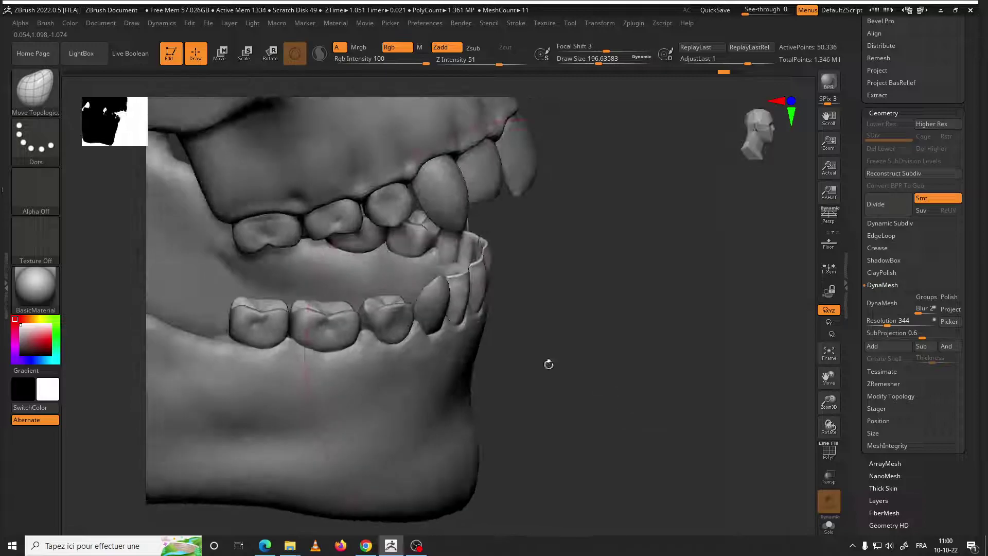
pyautogui.press('space')
pyautogui.moveTo(494, 294)
pyautogui.mouseDown()
pyautogui.moveTo(459, 293)
pyautogui.moveTo(442, 312)
pyautogui.mouseUp()
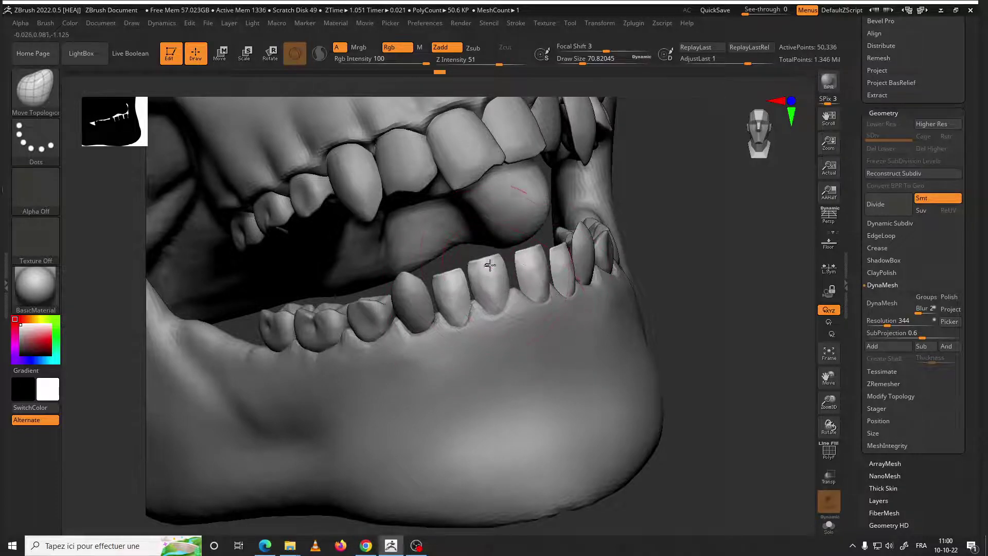
pyautogui.moveTo(515, 257)
pyautogui.mouseDown()
pyautogui.moveTo(540, 264)
pyautogui.moveTo(592, 253)
pyautogui.mouseUp()
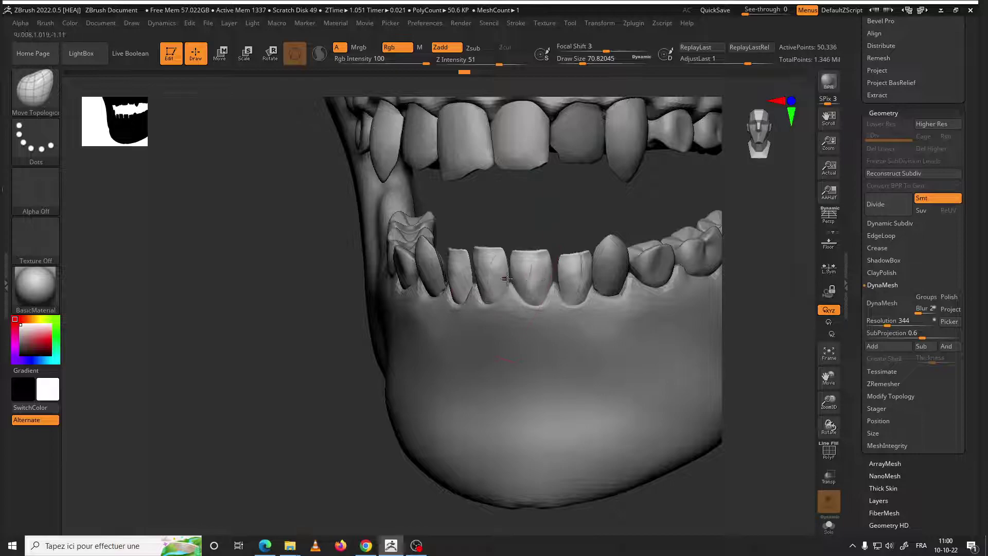
pyautogui.moveTo(536, 235); pyautogui.dragTo(505, 265)
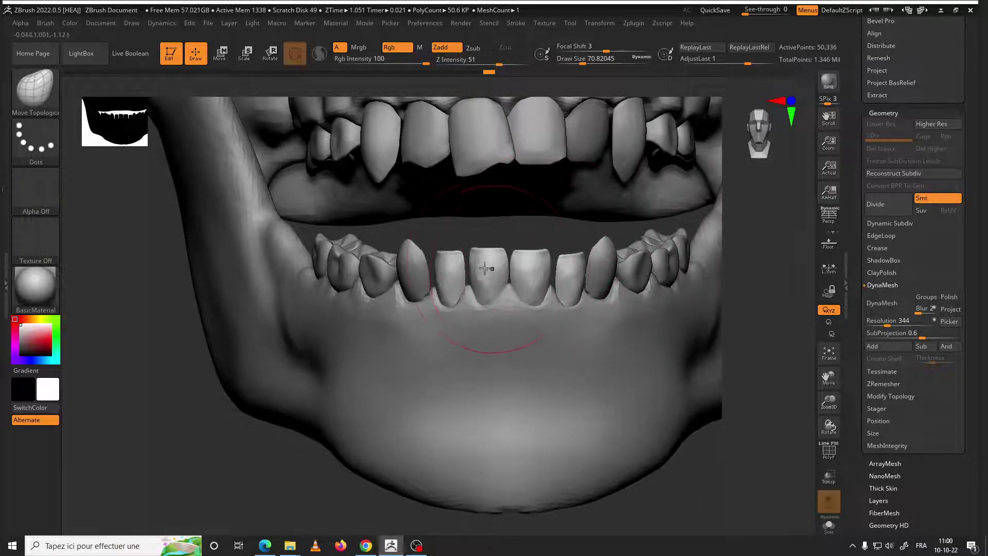
pyautogui.moveTo(567, 267); pyautogui.dragTo(556, 261, button='right')
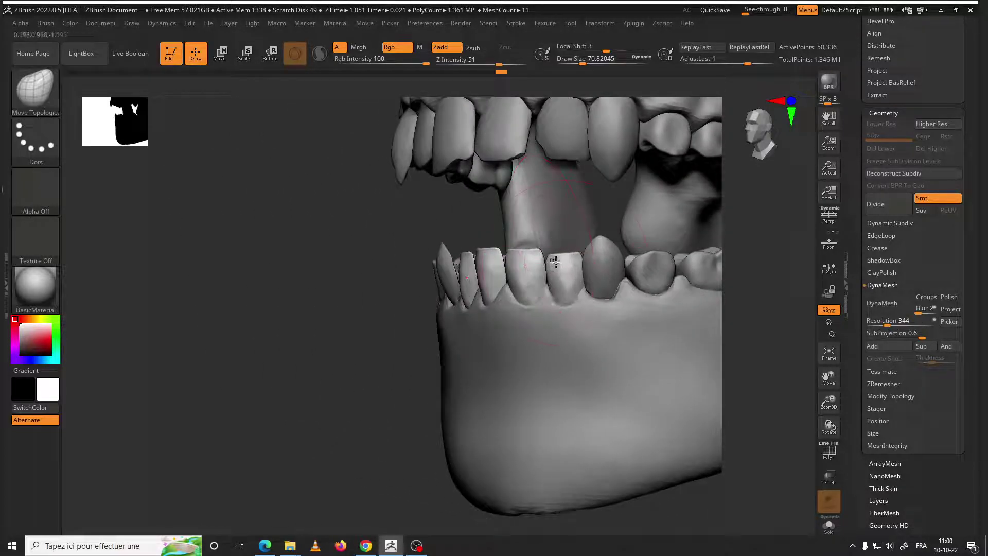
# Select the KnifeLasso cutting brush from the brush library
pyautogui.click(51, 94)
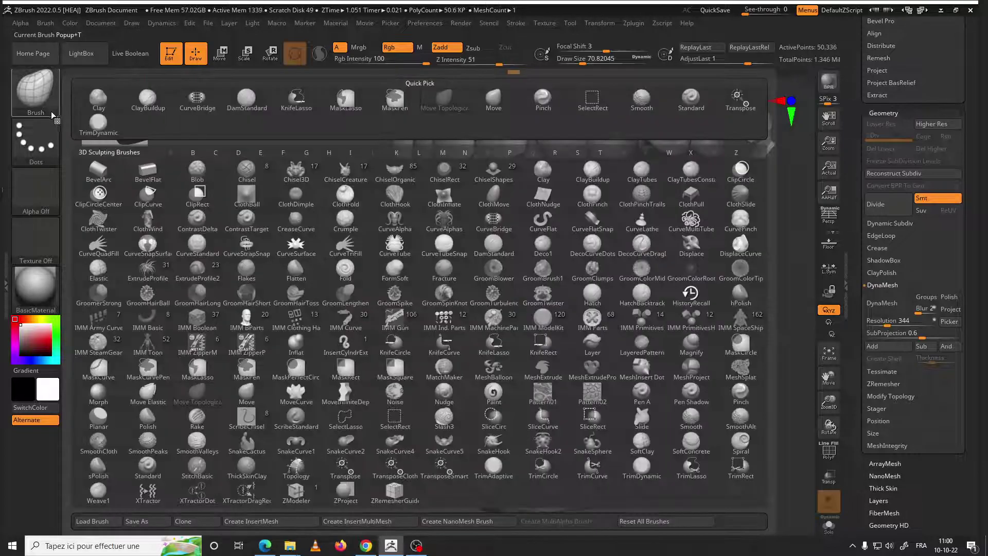
pyautogui.press('m')
pyautogui.press('t')
pyautogui.click(36, 98)
pyautogui.press('k')
pyautogui.click(508, 347)
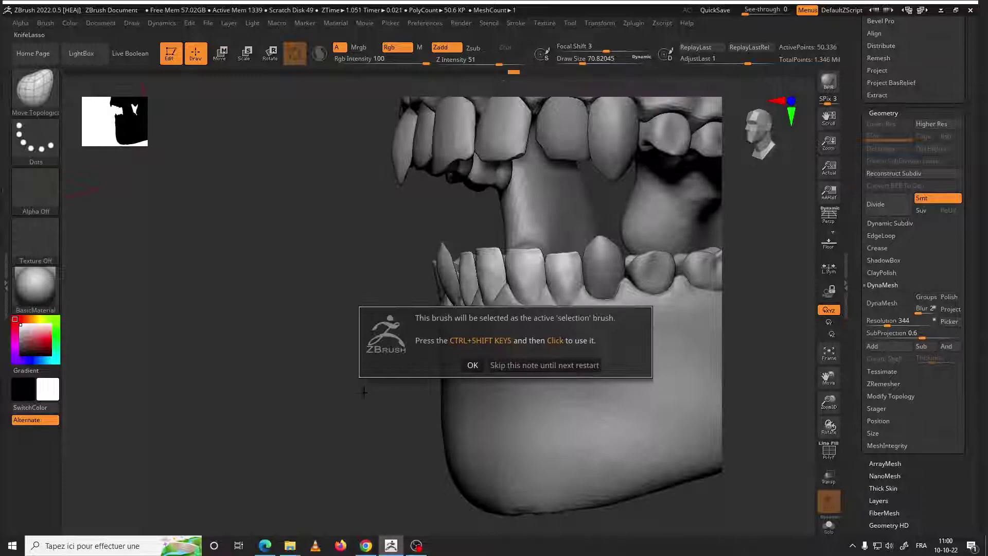
pyautogui.click(468, 367)
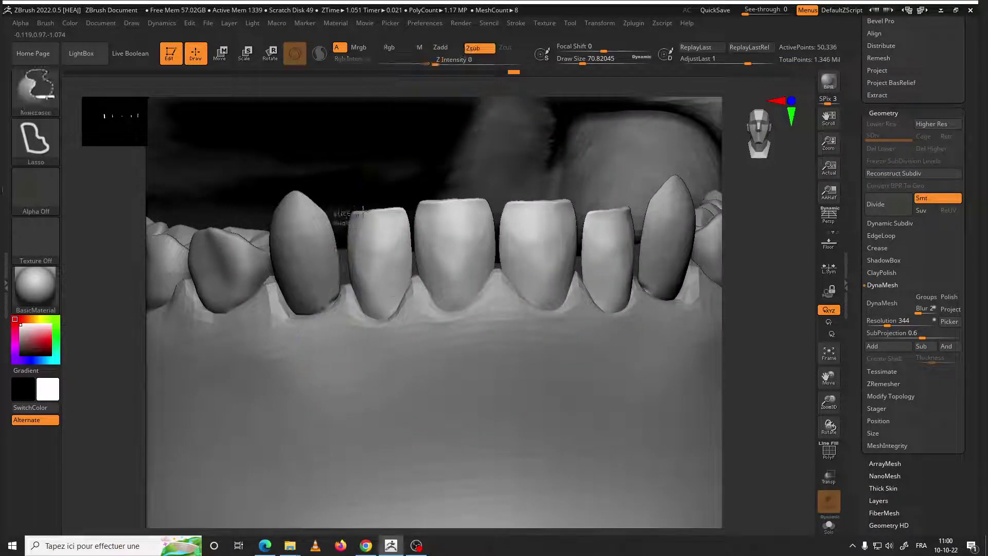
# Slice across the lower front teeth tops, then undo back to the uncut teeth
pyautogui.keyDown('ctrl'); pyautogui.keyDown('shift'); pyautogui.moveTo(530, 198); pyautogui.dragTo(378, 202); pyautogui.keyUp('shift'); pyautogui.keyUp('ctrl')
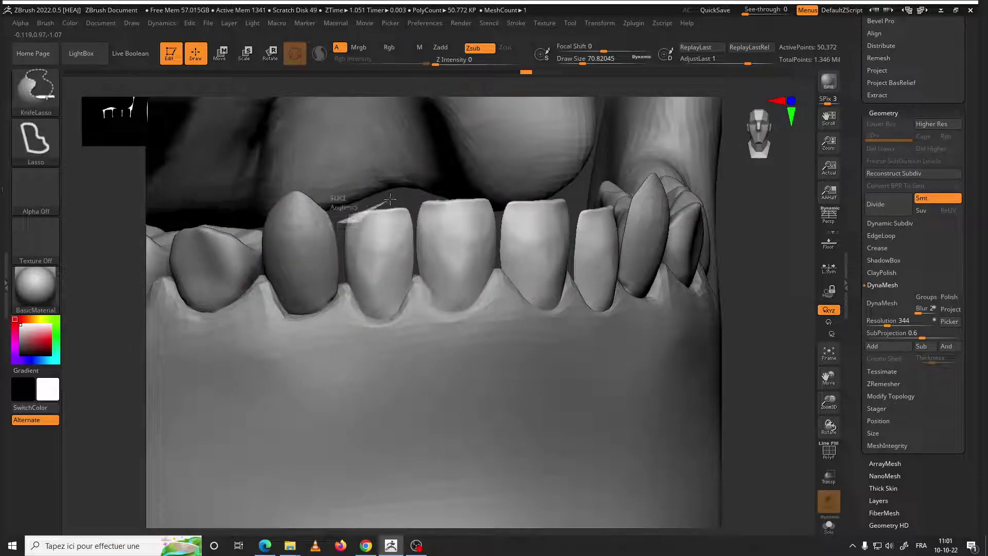
pyautogui.keyDown('ctrl'); pyautogui.keyDown('shift'); pyautogui.moveTo(463, 99); pyautogui.dragTo(342, 222); pyautogui.keyUp('shift'); pyautogui.keyUp('ctrl')
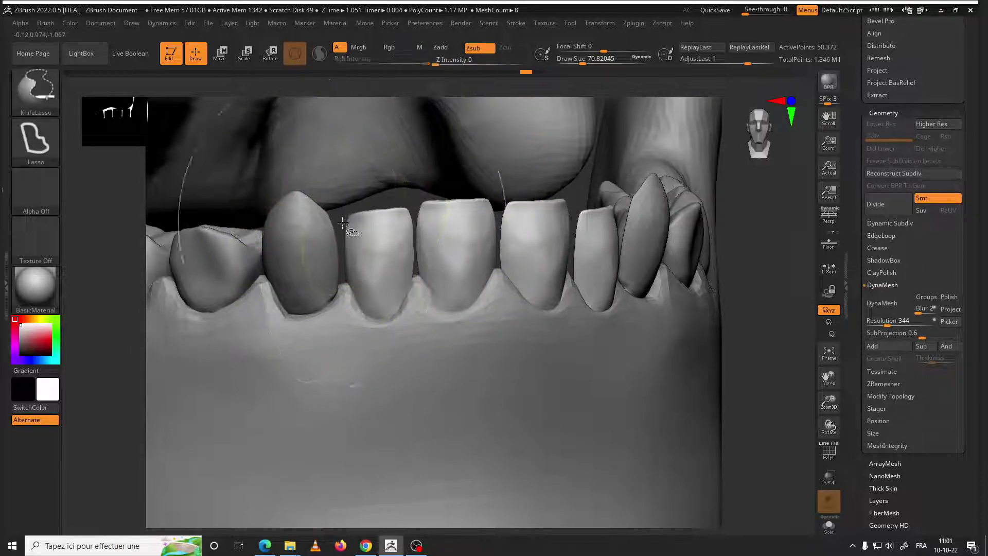
pyautogui.moveTo(389, 202); pyautogui.dragTo(462, 193)
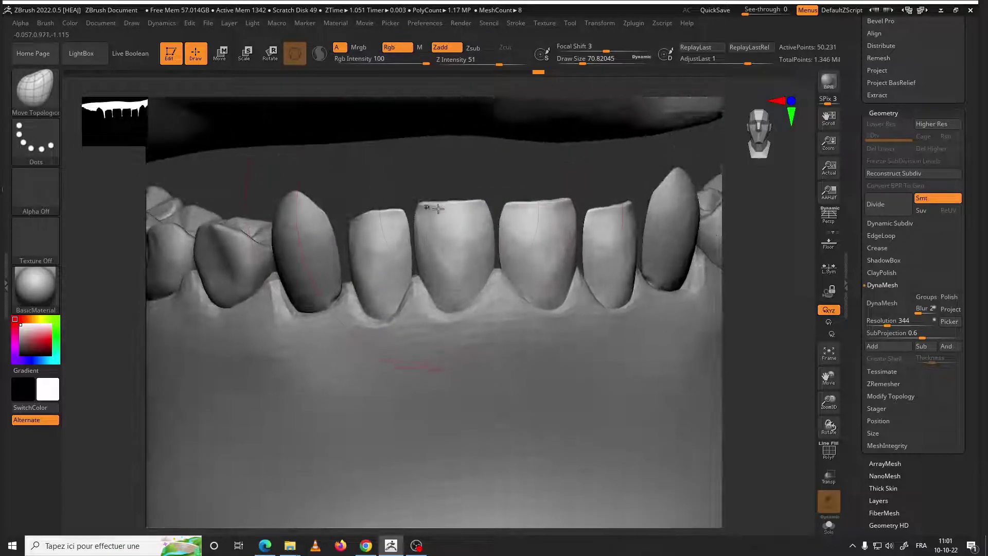
pyautogui.moveTo(525, 196); pyautogui.dragTo(473, 205)
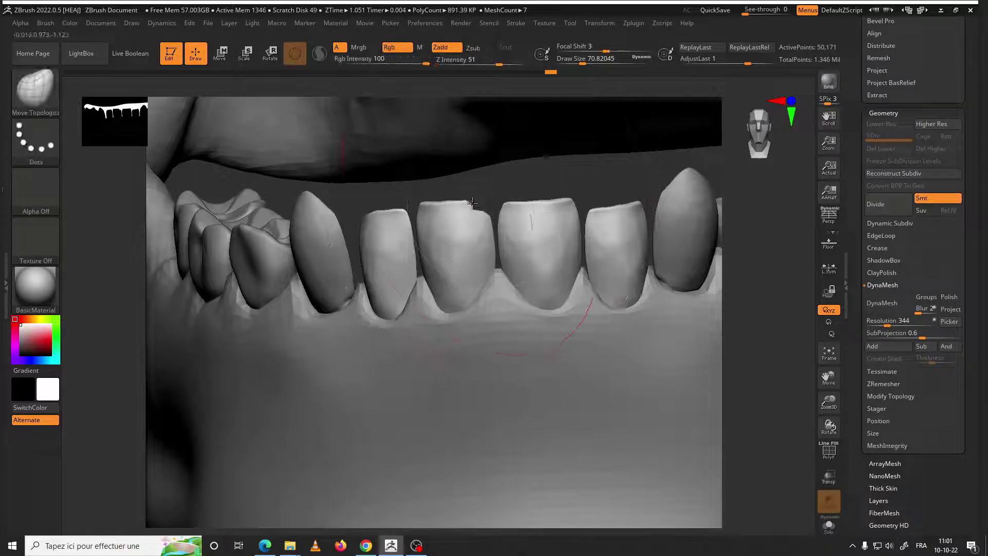
pyautogui.press('space')
pyautogui.moveTo(462, 220)
pyautogui.mouseDown()
pyautogui.moveTo(453, 220)
pyautogui.moveTo(476, 204)
pyautogui.moveTo(454, 189)
pyautogui.mouseUp()
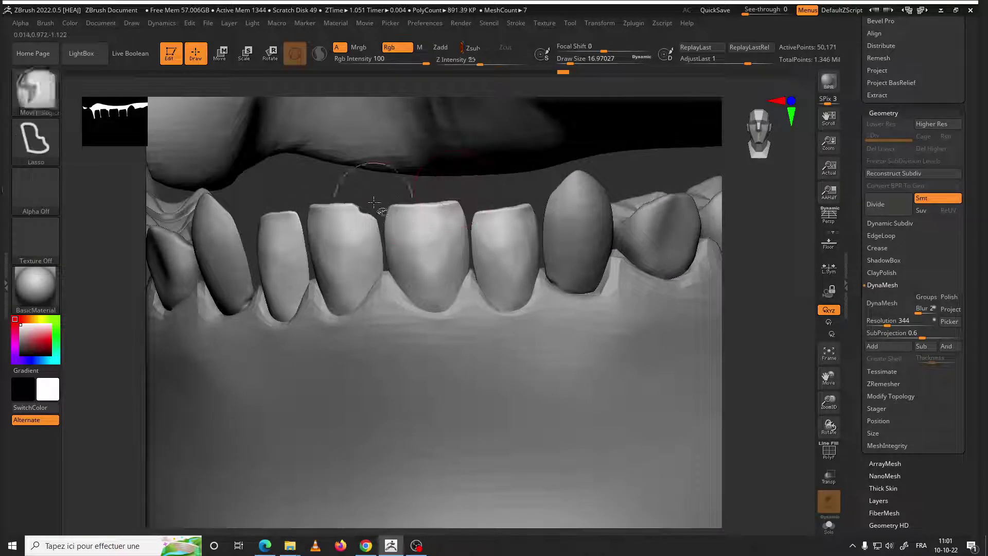
pyautogui.hotkey('ctrl', 'z')
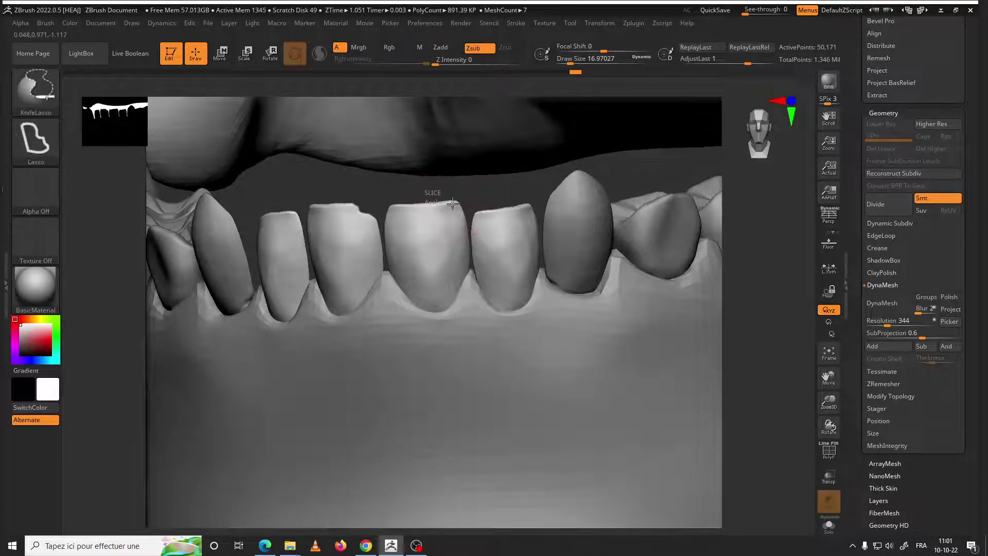
# Retry slicing the front tooth's top corner and cut a notch into its biting edge
pyautogui.hotkey('ctrl', 'shift')
pyautogui.moveTo(467, 226); pyautogui.dragTo(503, 210)
pyautogui.hotkey('ctrl', 'z')
pyautogui.hotkey('ctrl', 'shift')
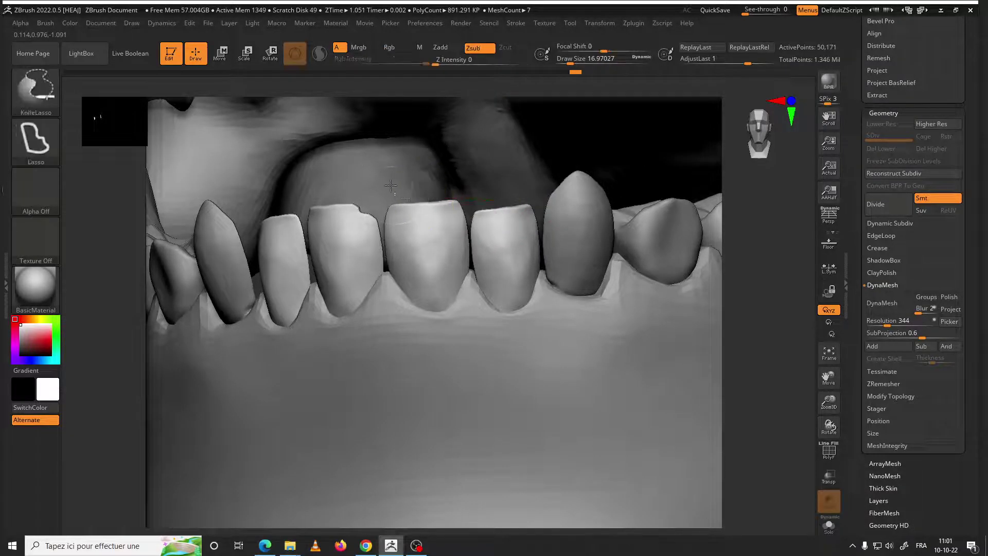
pyautogui.keyDown('ctrl'); pyautogui.keyDown('shift'); pyautogui.moveTo(467, 221); pyautogui.dragTo(467, 221); pyautogui.keyUp('shift'); pyautogui.keyUp('ctrl')
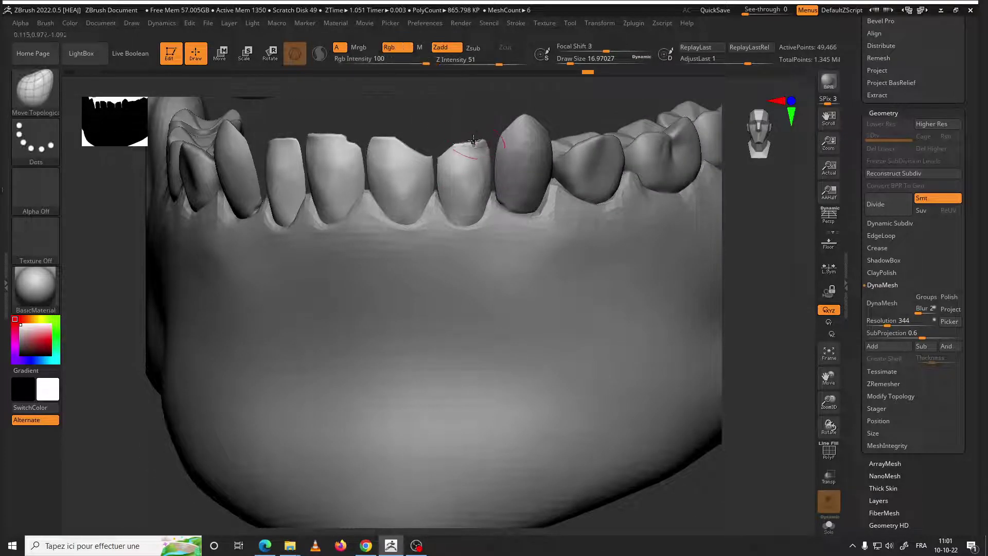
pyautogui.press('shift')
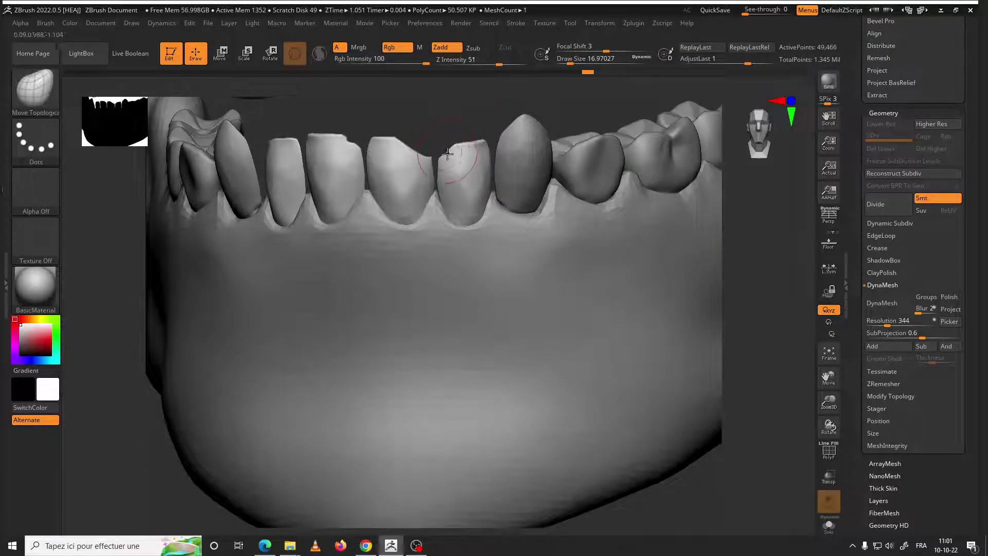
pyautogui.hotkey('ctrl', 'shift')
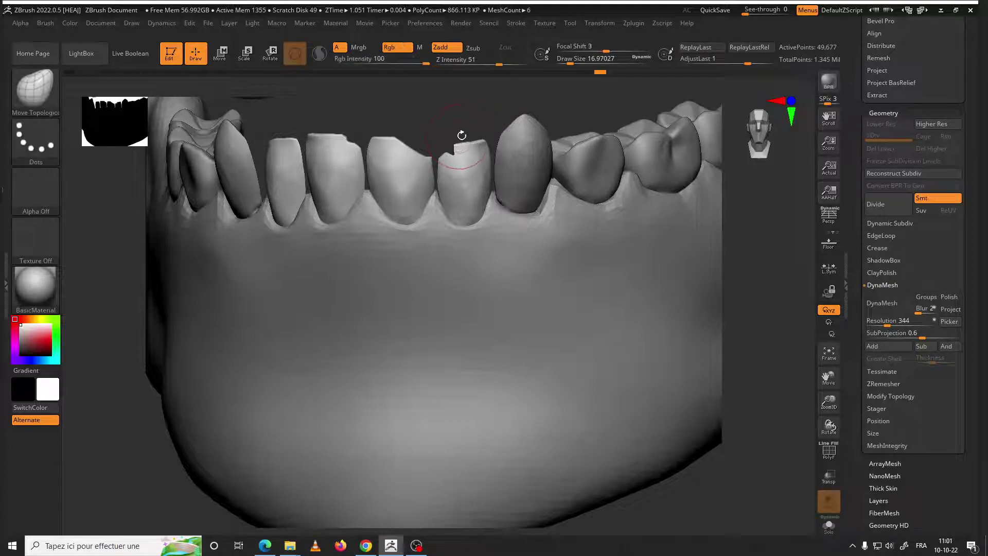
pyautogui.hotkey('ctrl', 'shift')
# Trim the gap between two teeth, smooth the cut edge and slice the tooth top off
pyautogui.keyDown('ctrl'); pyautogui.keyDown('shift'); pyautogui.click(453, 148); pyautogui.keyUp('shift'); pyautogui.keyUp('ctrl')
pyautogui.press('shift')
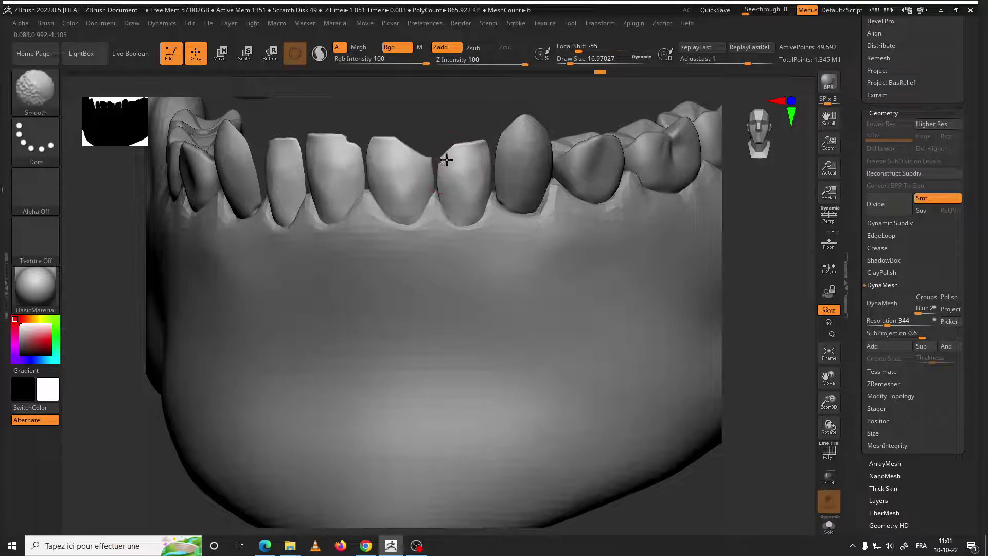
pyautogui.hotkey('ctrl', 'shift')
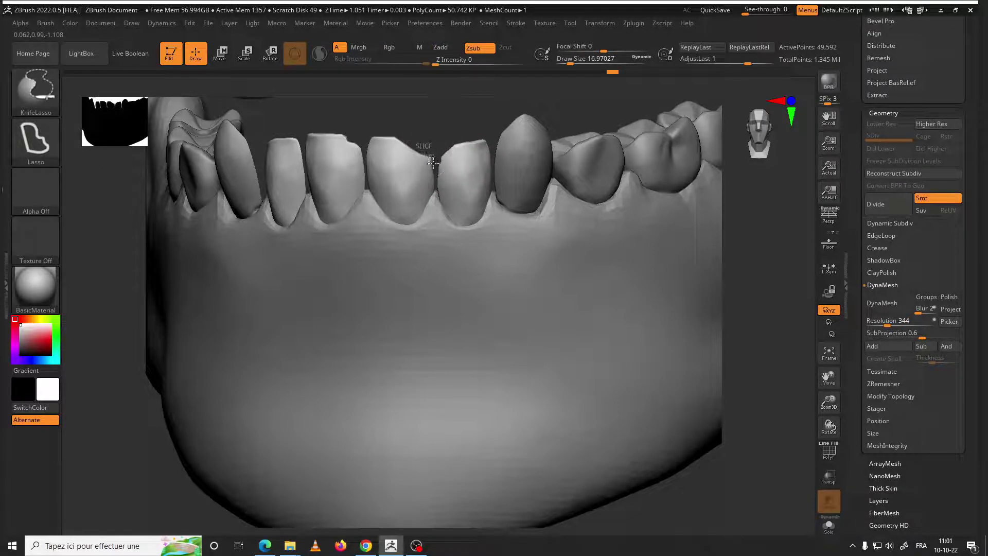
pyautogui.keyDown('ctrl'); pyautogui.keyDown('shift'); pyautogui.click(432, 161); pyautogui.keyUp('shift'); pyautogui.keyUp('ctrl')
pyautogui.keyDown('shift'); pyautogui.moveTo(392, 133); pyautogui.dragTo(402, 132); pyautogui.keyUp('shift')
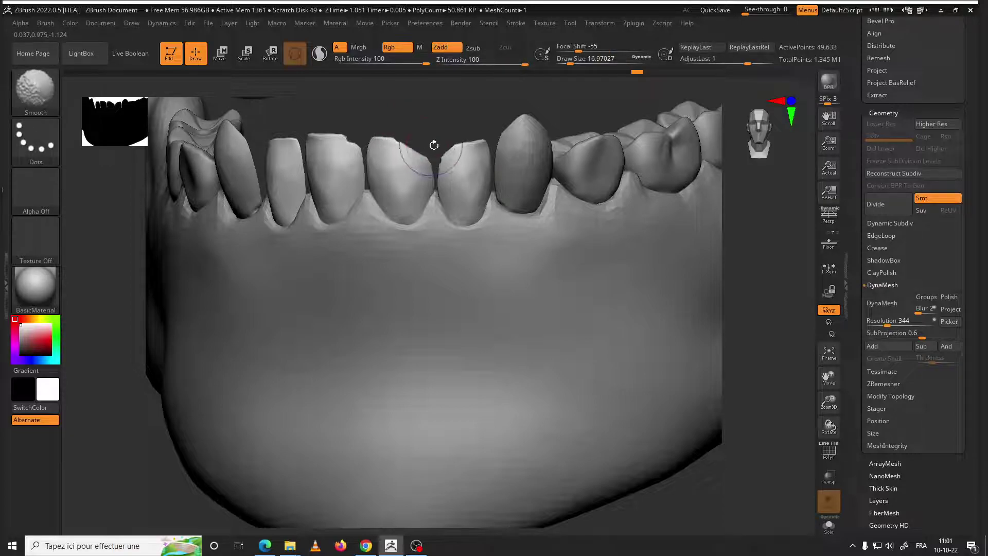
pyautogui.hotkey('ctrl', 'shift')
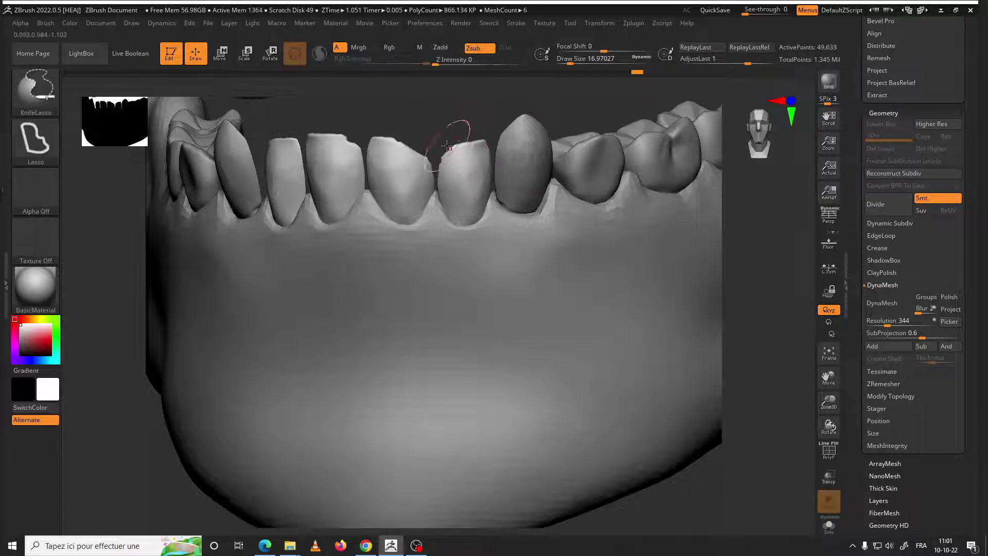
pyautogui.keyDown('ctrl'); pyautogui.keyDown('shift'); pyautogui.moveTo(457, 132); pyautogui.dragTo(458, 149); pyautogui.keyUp('shift'); pyautogui.keyUp('ctrl')
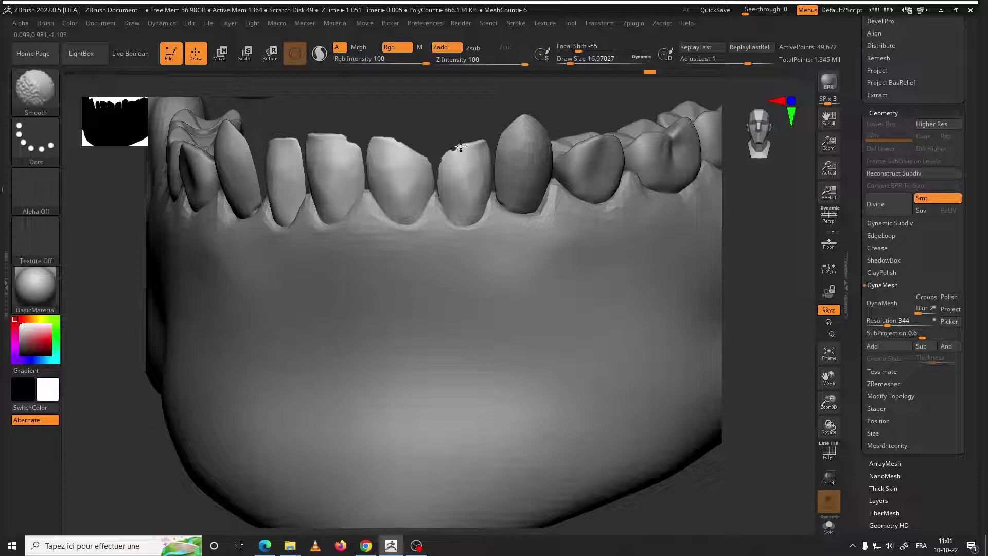
# Select the lower tooth subtool and switch to the Rotate gizmo
pyautogui.scroll(-3, 426, 162)
pyautogui.scroll(-2, 633, 331)
pyautogui.scroll(-2, 536, 221)
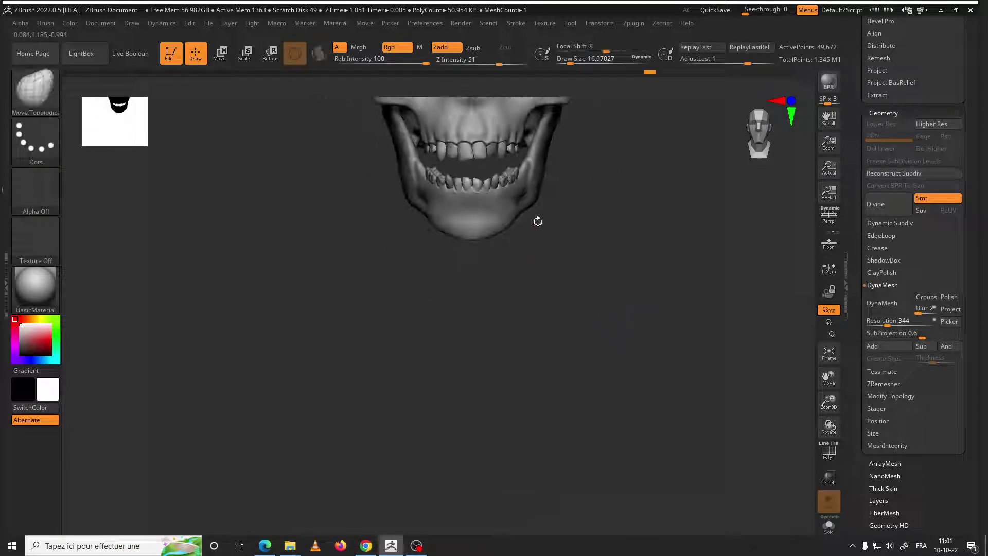
pyautogui.scroll(-1, 558, 317)
pyautogui.scroll(3, 558, 317)
pyautogui.scroll(1, 575, 357)
pyautogui.scroll(1, 640, 375)
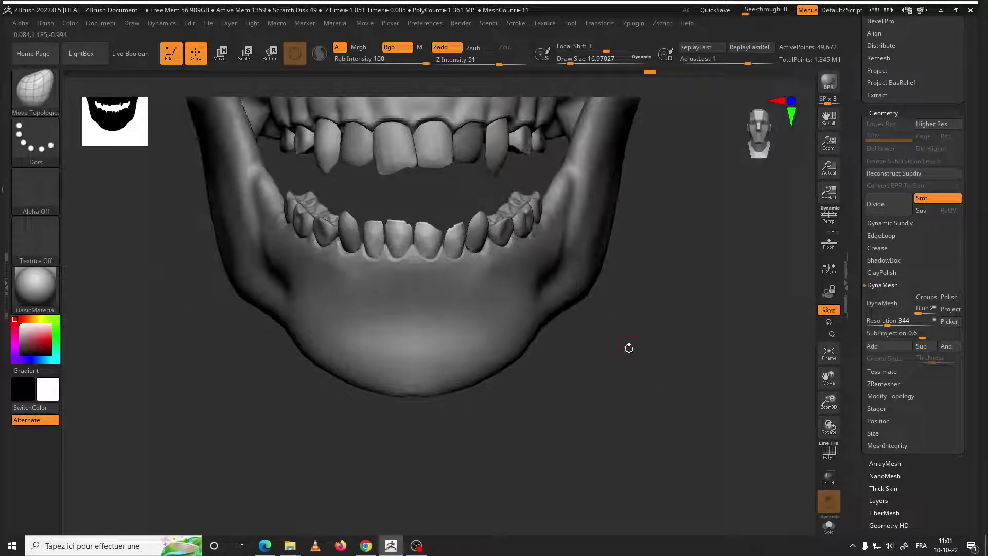
pyautogui.scroll(1, 628, 347)
pyautogui.keyDown('alt'); pyautogui.click(507, 238); pyautogui.keyUp('alt')
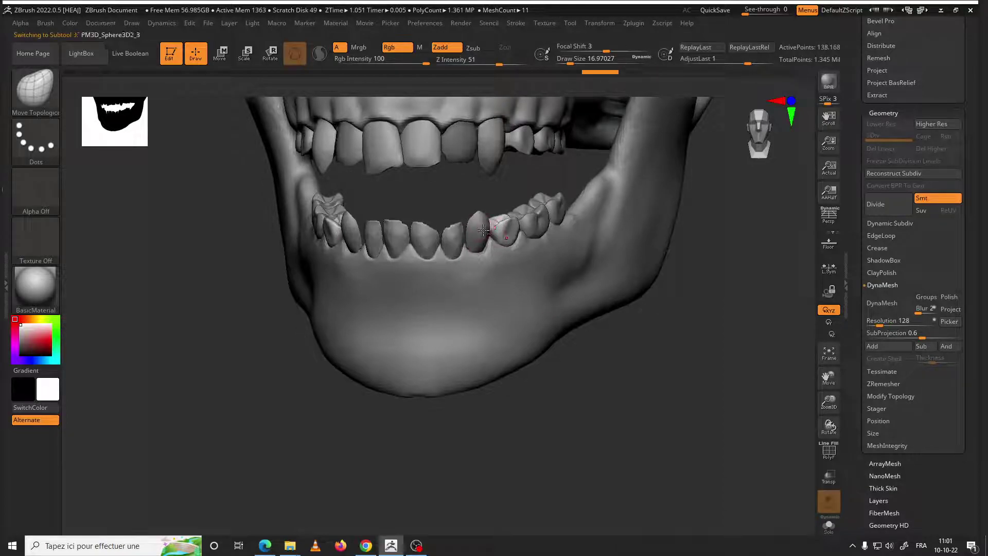
pyautogui.moveTo(611, 348); pyautogui.dragTo(277, 155)
pyautogui.click(270, 51)
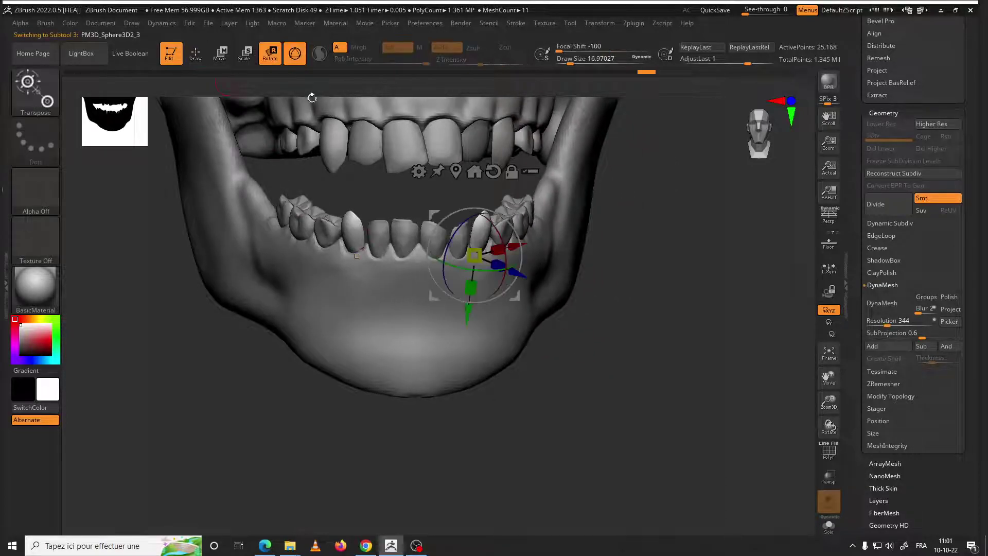
# Lasso-isolate the lower jaw and orbit around it to an angled side view
pyautogui.scroll(2, 502, 254)
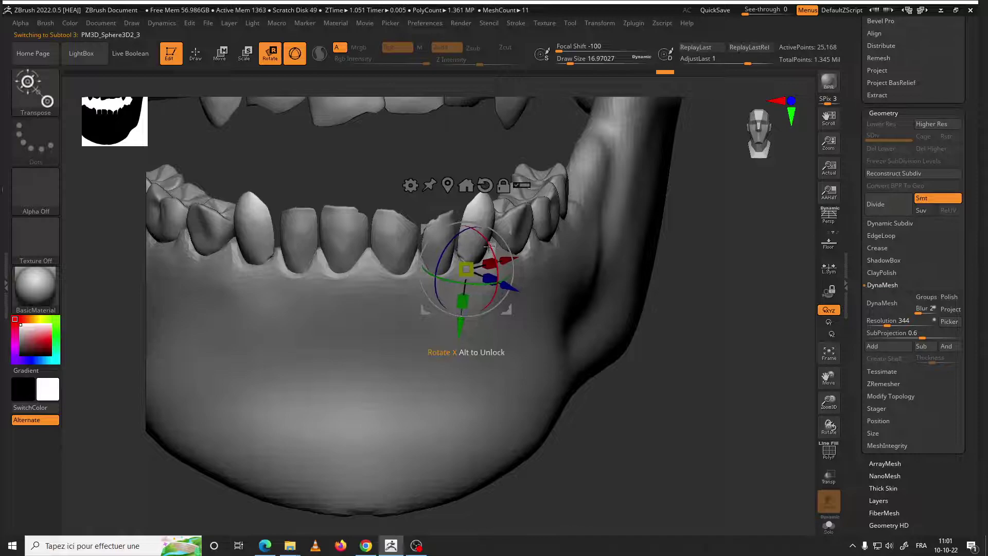
pyautogui.scroll(-2, 389, 280)
pyautogui.keyDown('ctrl'); pyautogui.moveTo(275, 406); pyautogui.dragTo(407, 304); pyautogui.keyUp('ctrl')
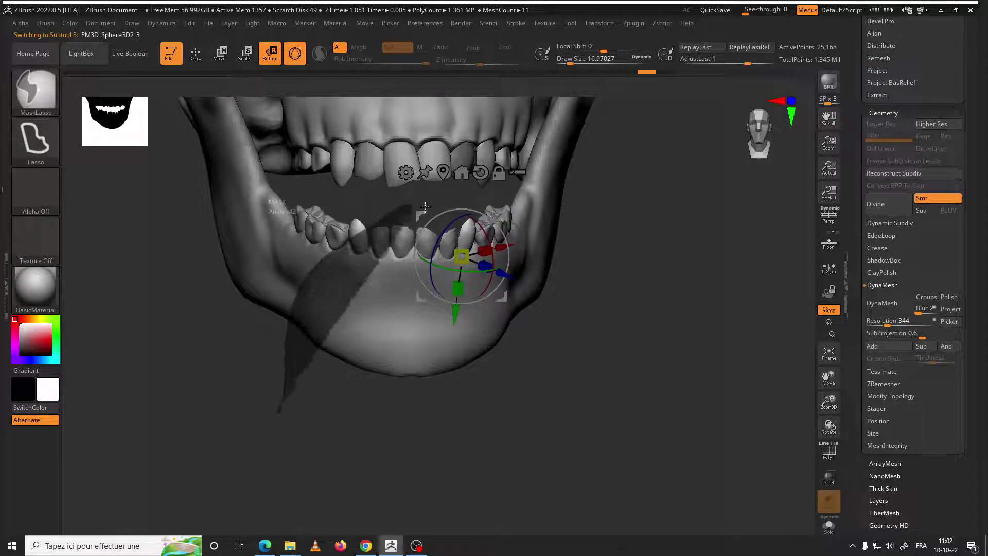
pyautogui.moveTo(315, 379)
pyautogui.keyDown('ctrl'); pyautogui.mouseDown()
pyautogui.moveTo(416, 285)
pyautogui.moveTo(309, 350)
pyautogui.mouseUp(); pyautogui.keyUp('ctrl')
pyautogui.scroll(2, 602, 273)
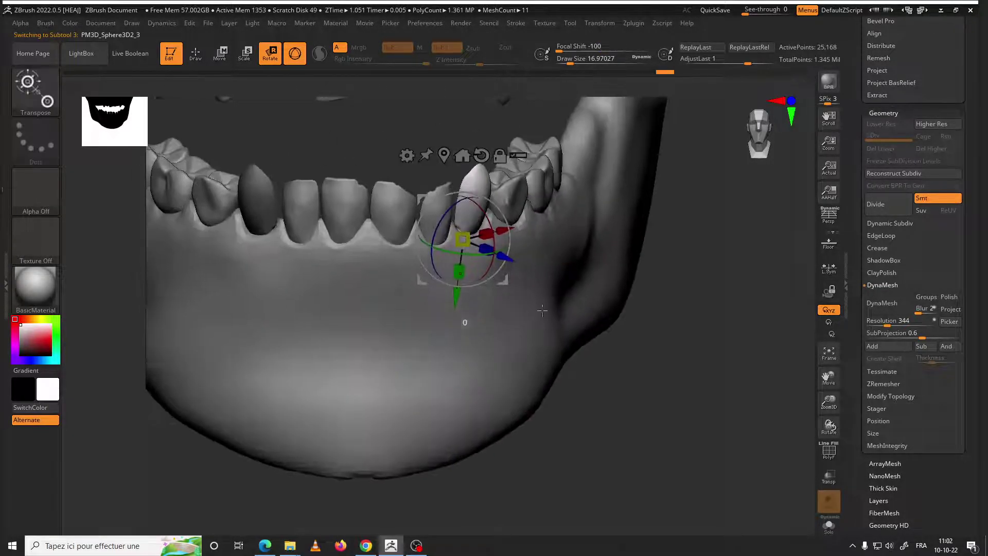
pyautogui.moveTo(602, 273)
pyautogui.mouseDown()
pyautogui.moveTo(607, 393)
pyautogui.moveTo(526, 317)
pyautogui.mouseUp()
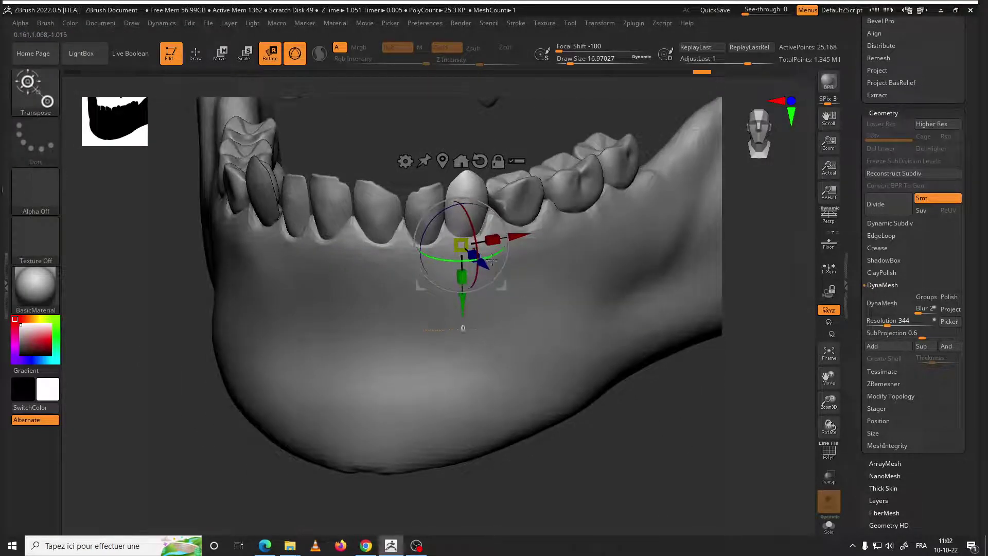
pyautogui.moveTo(515, 255)
pyautogui.mouseDown()
pyautogui.moveTo(474, 215)
pyautogui.moveTo(482, 346)
pyautogui.mouseUp()
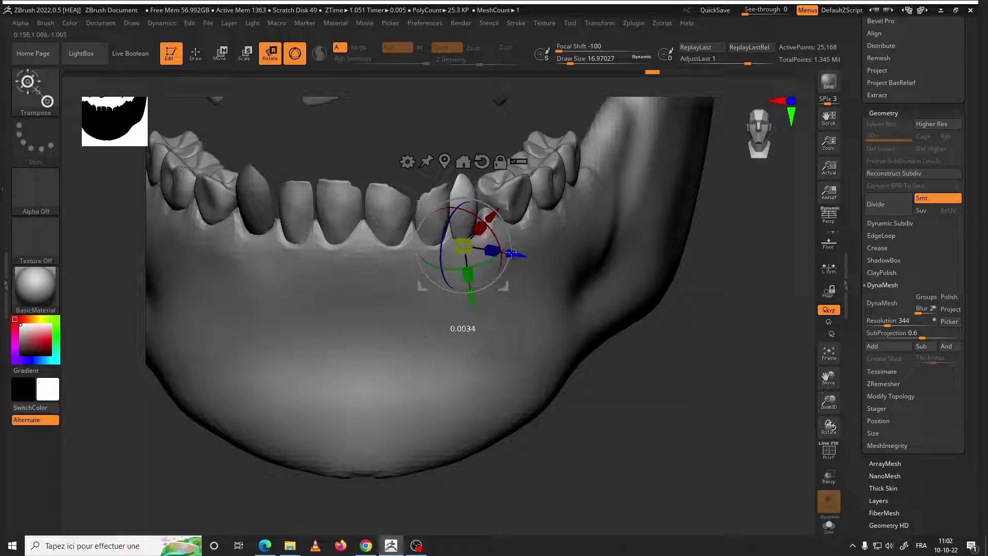
pyautogui.moveTo(507, 250)
pyautogui.mouseDown()
pyautogui.moveTo(630, 359)
pyautogui.moveTo(531, 235)
pyautogui.mouseUp()
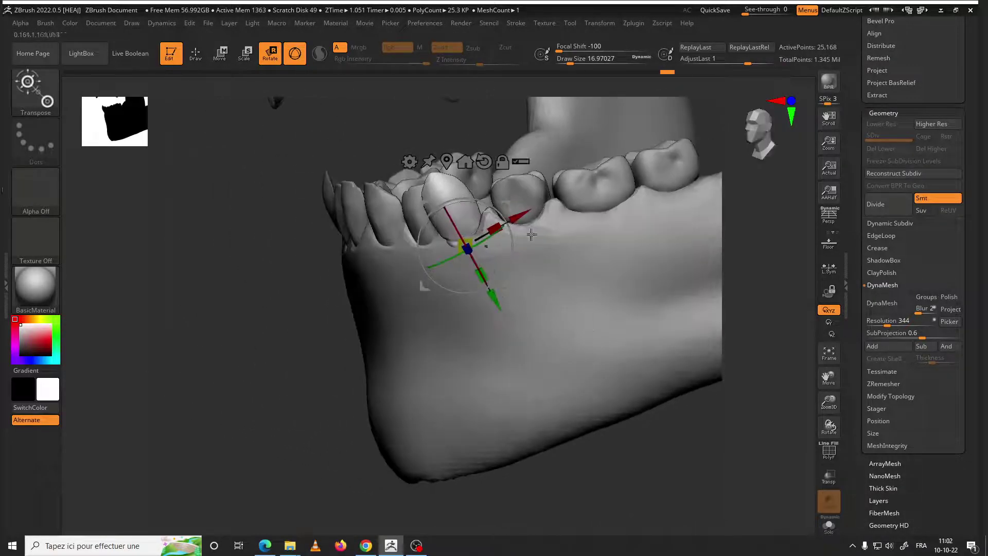
pyautogui.moveTo(507, 204); pyautogui.dragTo(575, 332)
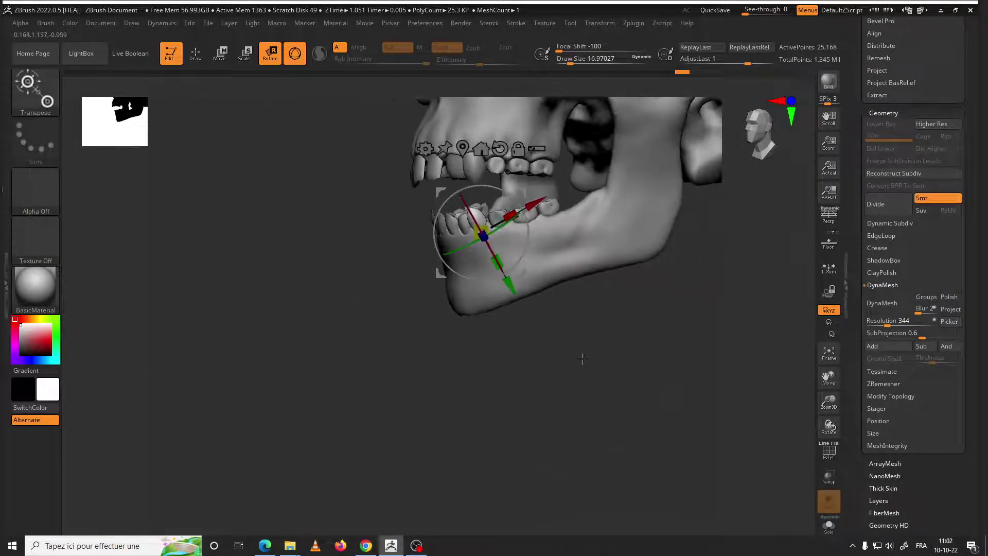
pyautogui.keyDown('ctrl'); pyautogui.moveTo(575, 332); pyautogui.dragTo(540, 295, button='right'); pyautogui.keyUp('ctrl')
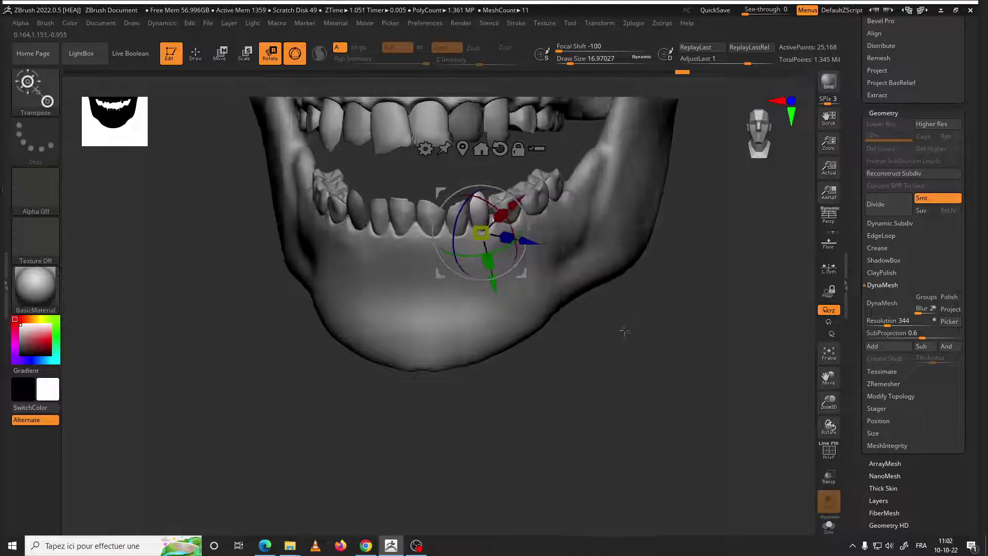
pyautogui.moveTo(316, 369); pyautogui.dragTo(329, 307)
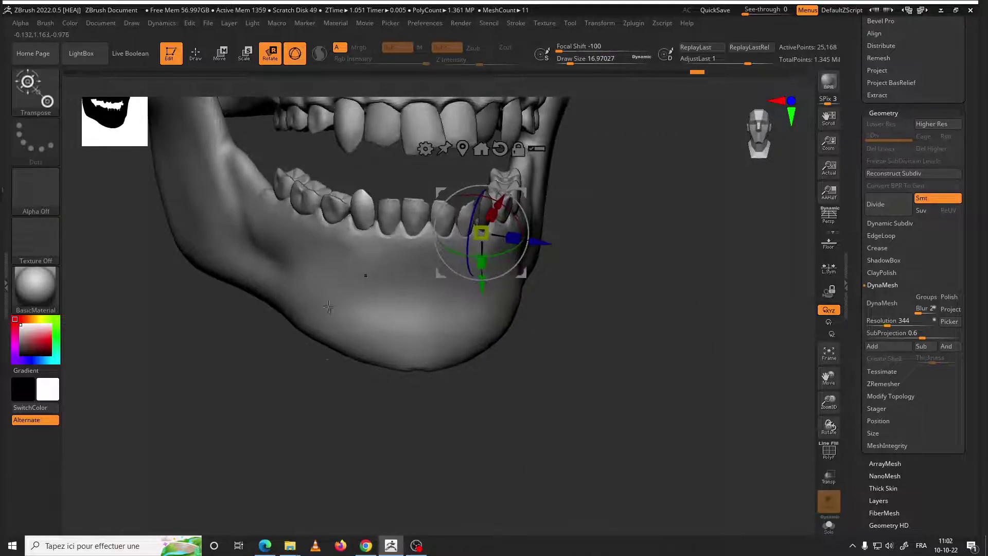
# Tilt the front lower tooth about 6 degrees and shift it slightly in depth
pyautogui.click(399, 208)
pyautogui.moveTo(393, 206); pyautogui.dragTo(398, 216)
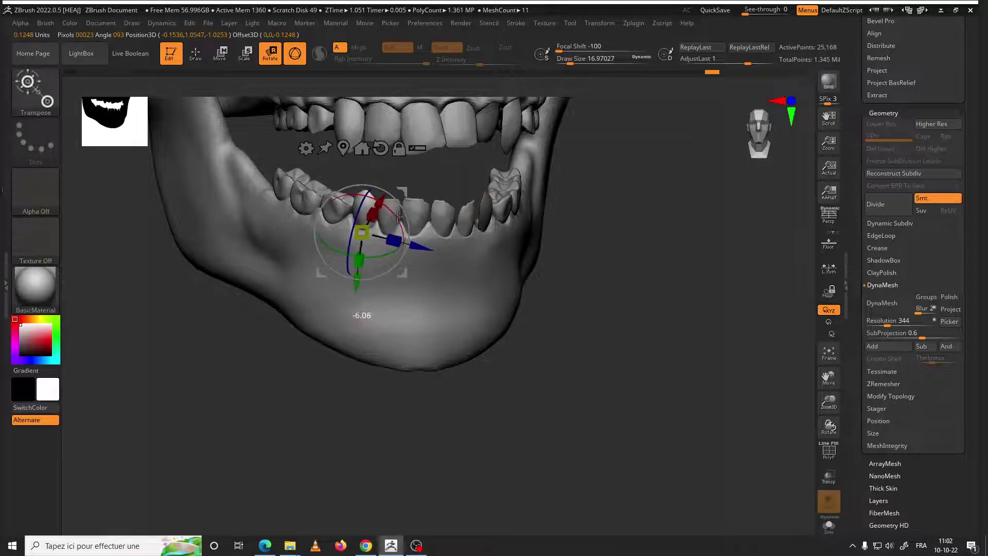
pyautogui.moveTo(432, 292); pyautogui.dragTo(404, 177)
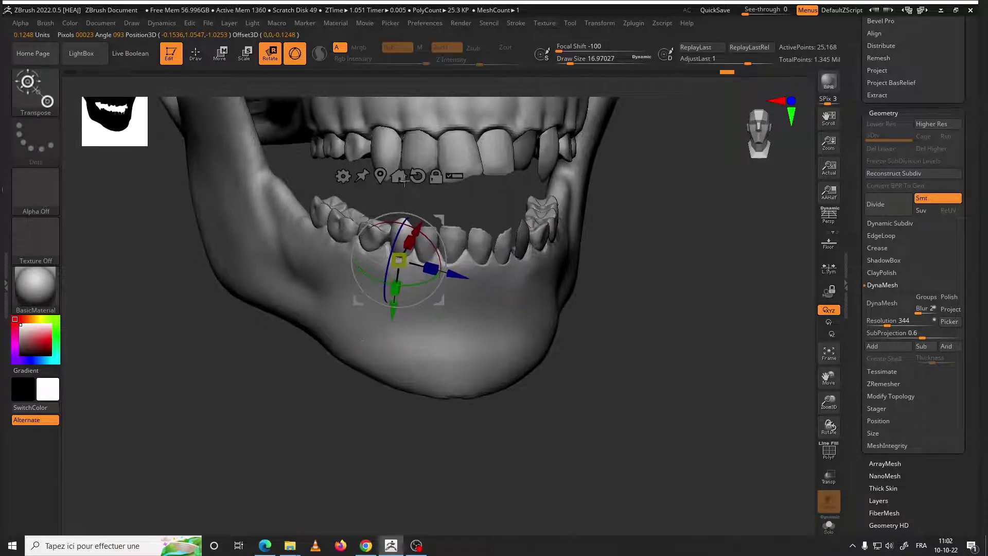
pyautogui.moveTo(487, 201)
pyautogui.mouseDown()
pyautogui.moveTo(398, 222)
pyautogui.moveTo(408, 227)
pyautogui.mouseUp()
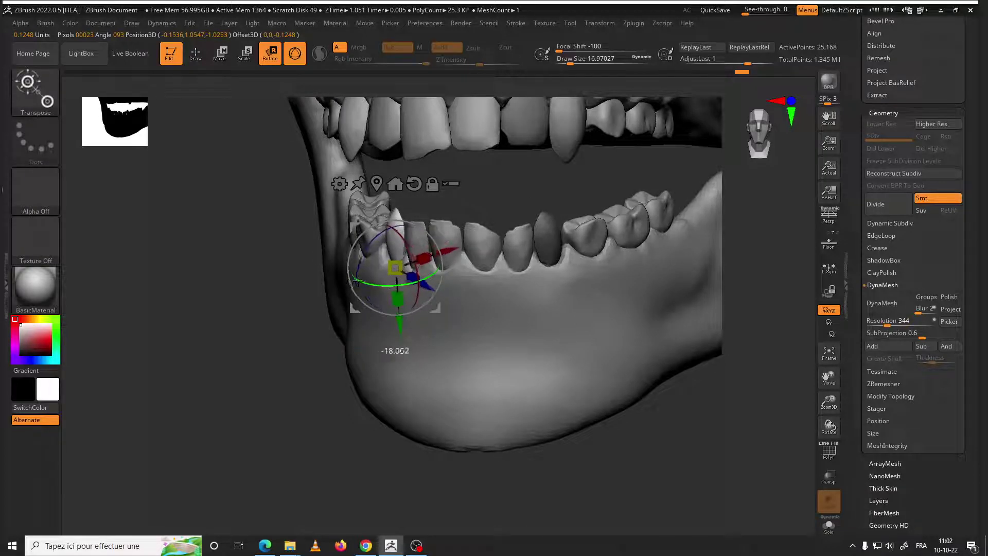
pyautogui.moveTo(517, 170); pyautogui.dragTo(508, 175)
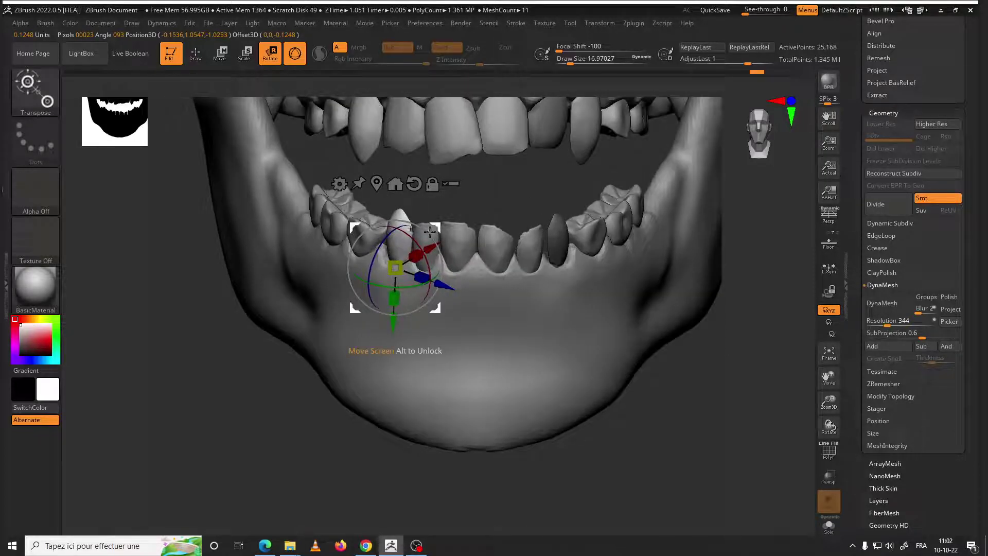
pyautogui.moveTo(440, 299); pyautogui.dragTo(433, 297)
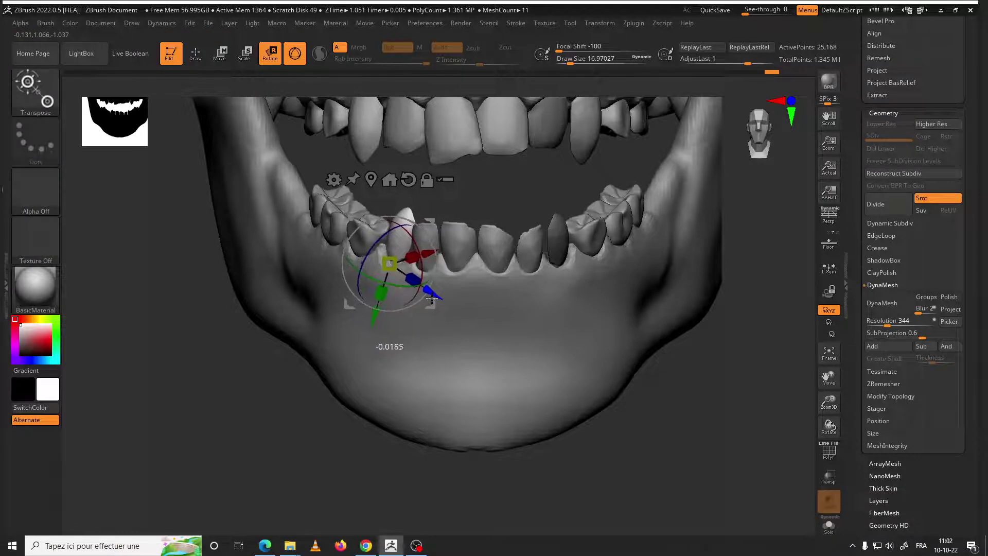
pyautogui.moveTo(494, 267); pyautogui.dragTo(326, 262)
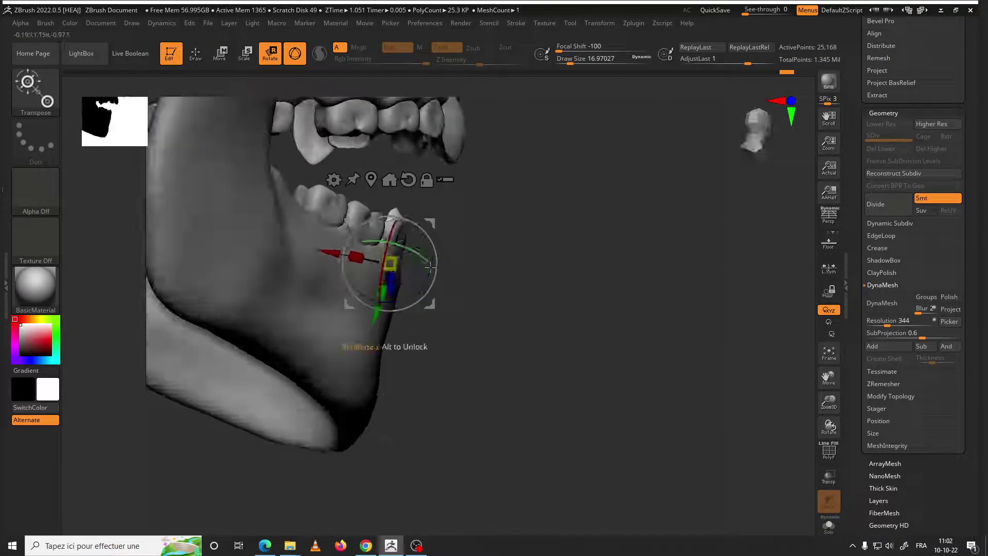
pyautogui.moveTo(514, 293); pyautogui.dragTo(497, 323)
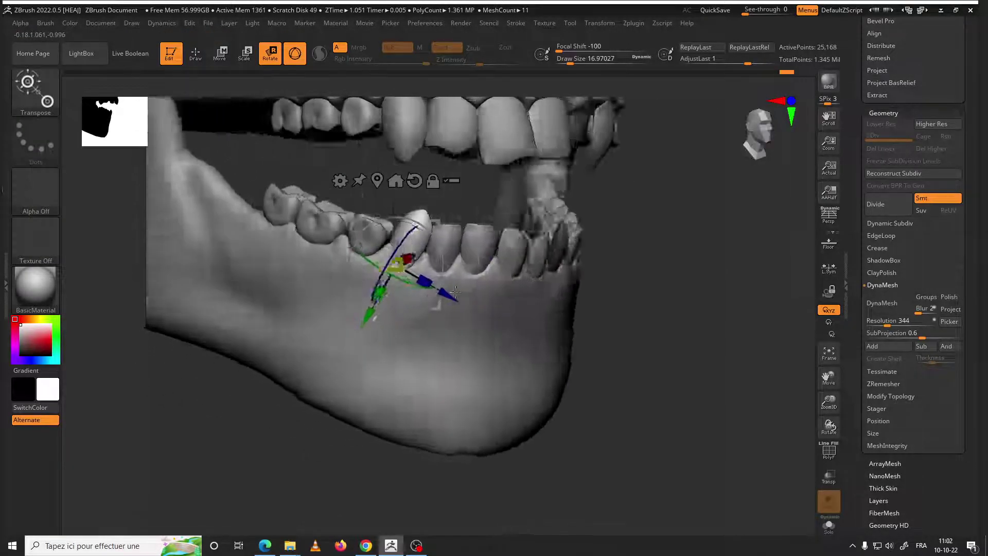
pyautogui.moveTo(298, 345); pyautogui.dragTo(178, 237)
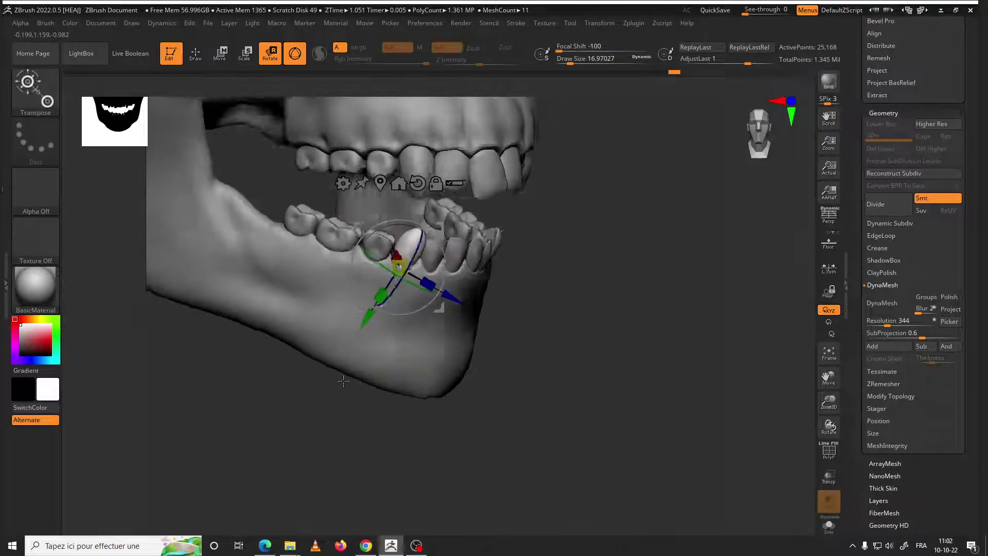
pyautogui.keyDown('alt'); pyautogui.click(337, 247); pyautogui.keyUp('alt')
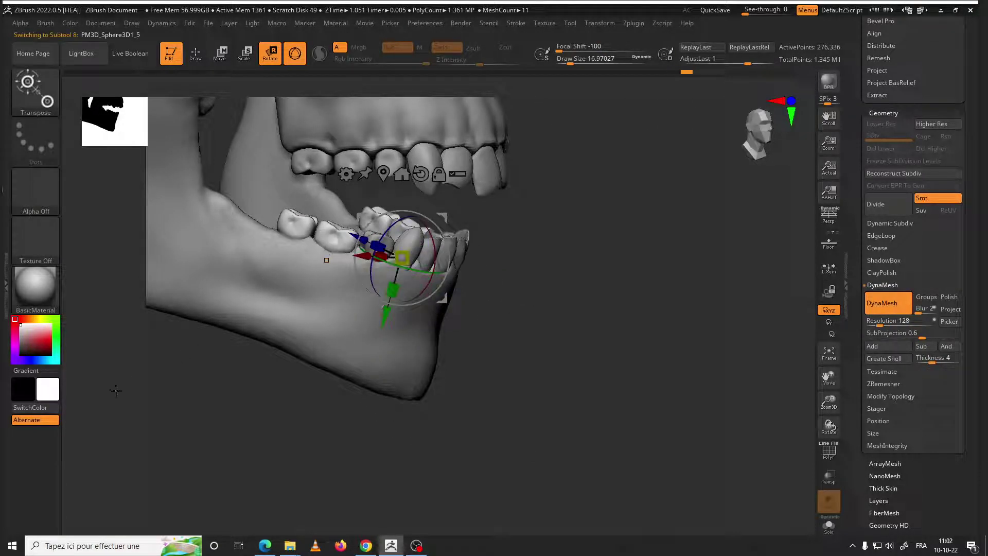
# Reshape the rear lower molar with Move Topological at Draw Size about 90
pyautogui.press('q')
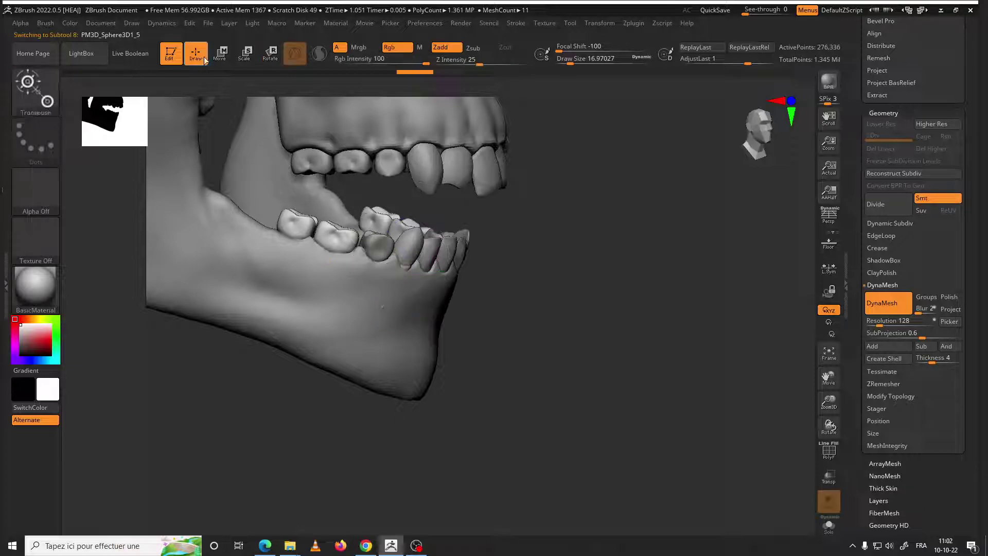
pyautogui.press('space')
pyautogui.moveTo(335, 248)
pyautogui.mouseDown()
pyautogui.moveTo(341, 233)
pyautogui.moveTo(331, 229)
pyautogui.mouseUp()
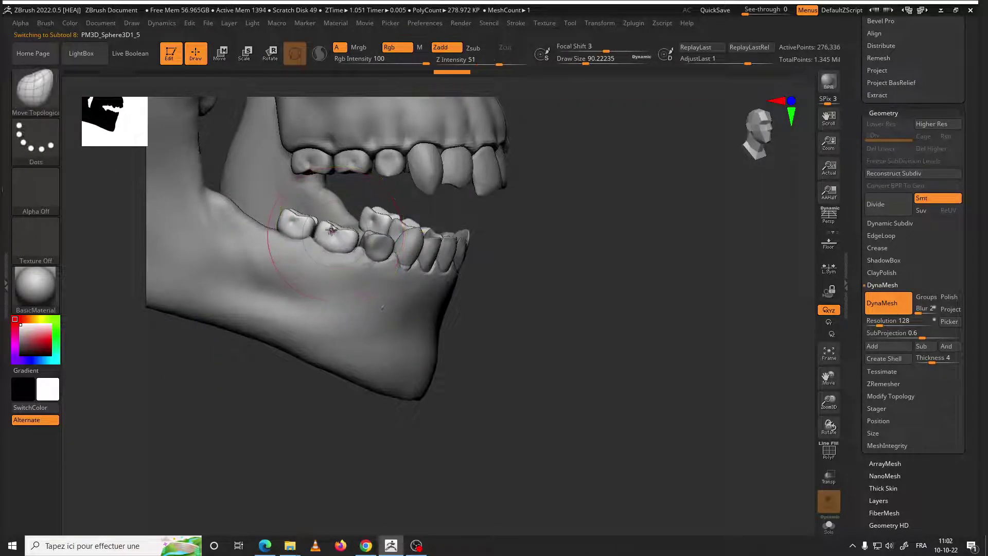
pyautogui.moveTo(387, 206)
pyautogui.mouseDown(button='right')
pyautogui.moveTo(452, 203)
pyautogui.moveTo(320, 225)
pyautogui.moveTo(419, 214)
pyautogui.moveTo(345, 229)
pyautogui.mouseUp(button='right')
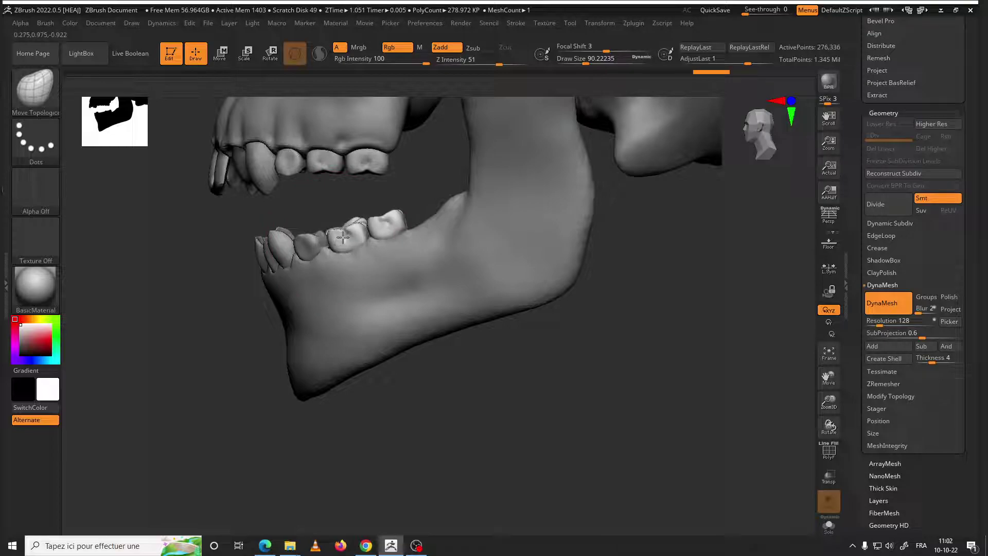
pyautogui.moveTo(389, 227); pyautogui.dragTo(403, 220)
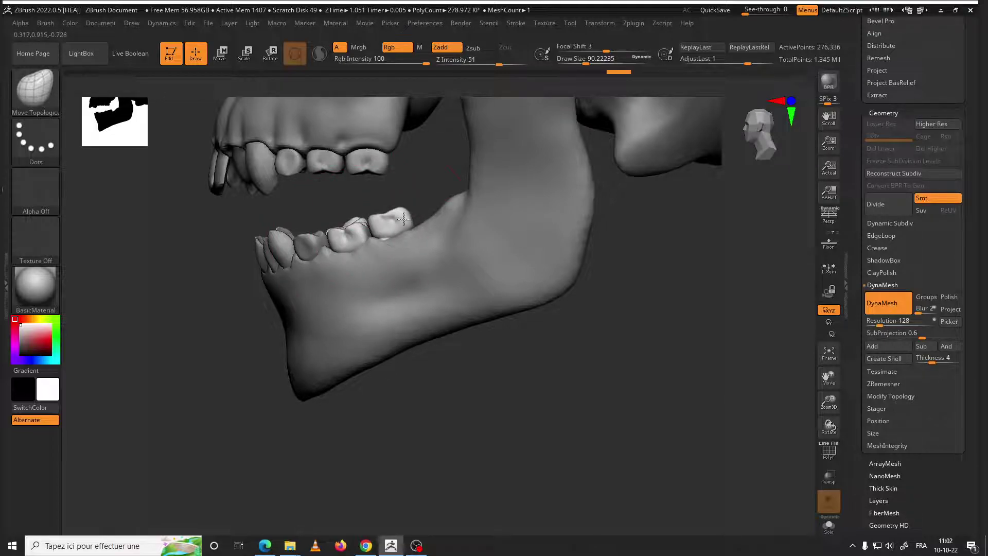
pyautogui.moveTo(384, 227)
pyautogui.mouseDown(button='right')
pyautogui.moveTo(370, 216)
pyautogui.moveTo(390, 211)
pyautogui.moveTo(367, 336)
pyautogui.mouseUp(button='right')
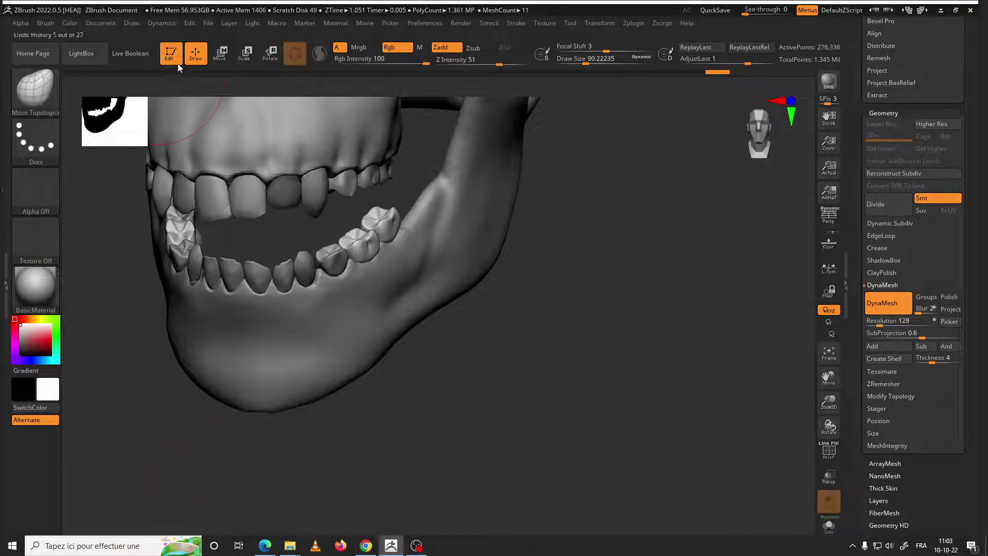
# Switch to Transpose Move and split the lower teeth into separate subtools
pyautogui.click(220, 54)
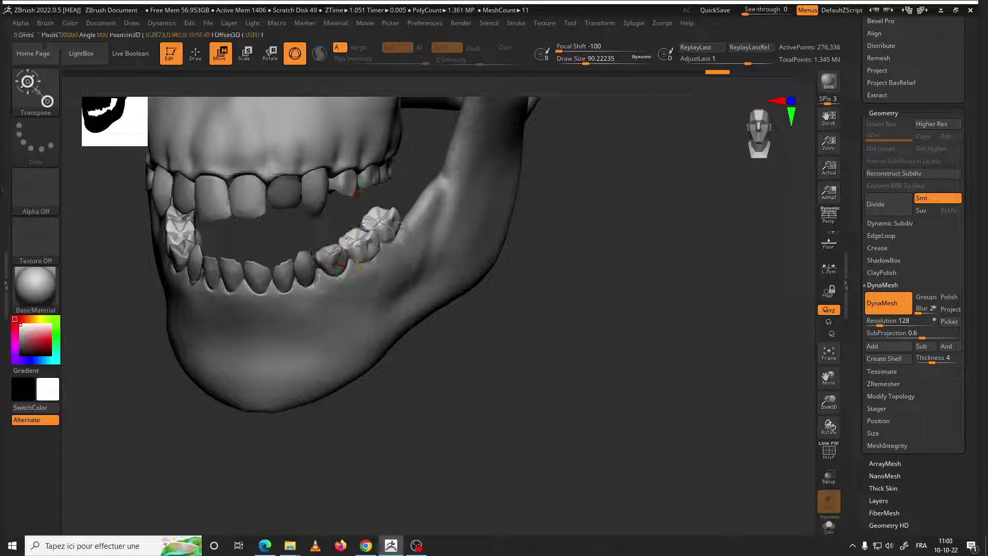
pyautogui.moveTo(651, 281); pyautogui.dragTo(456, 242, button='right')
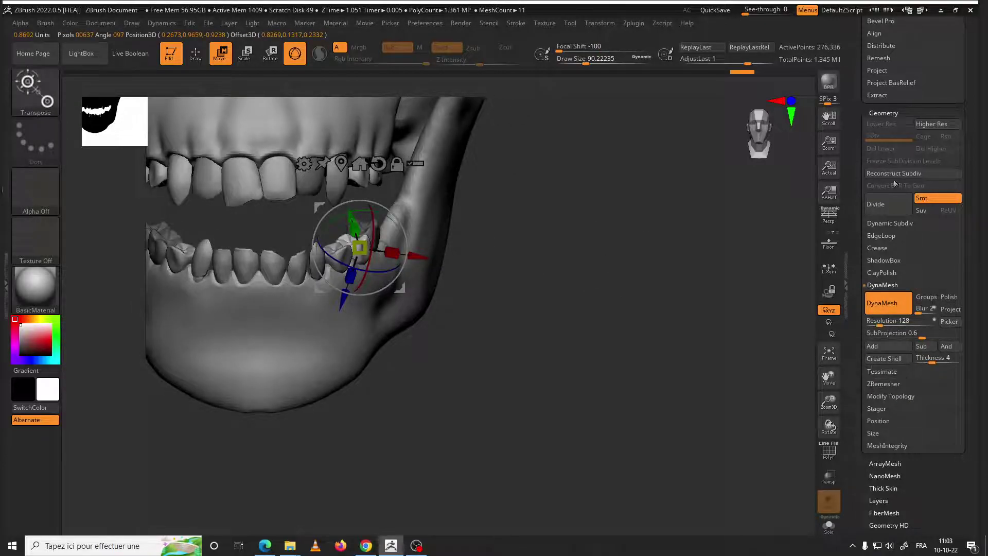
pyautogui.moveTo(972, 321); pyautogui.dragTo(981, 258)
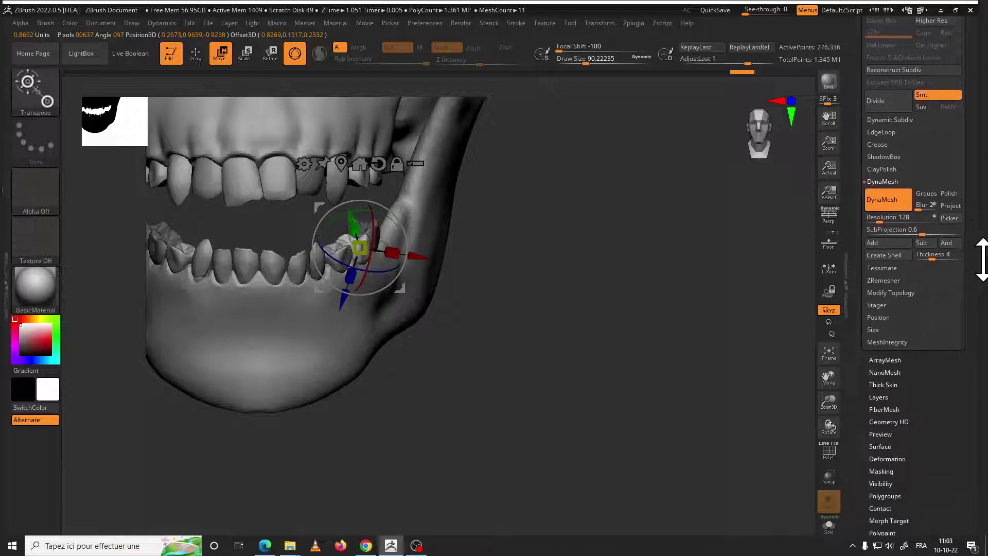
pyautogui.moveTo(912, 355)
pyautogui.mouseDown()
pyautogui.moveTo(931, 419)
pyautogui.moveTo(914, 464)
pyautogui.mouseUp()
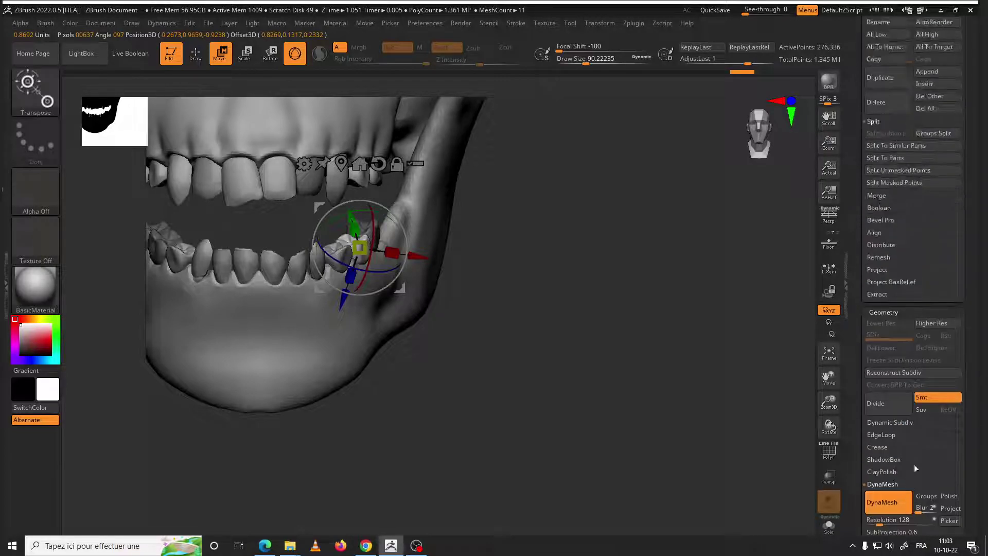
pyautogui.click(892, 171)
# Undo the stray tooth duplicate, then delete the split-off tooth piece
pyautogui.moveTo(529, 287); pyautogui.dragTo(566, 268)
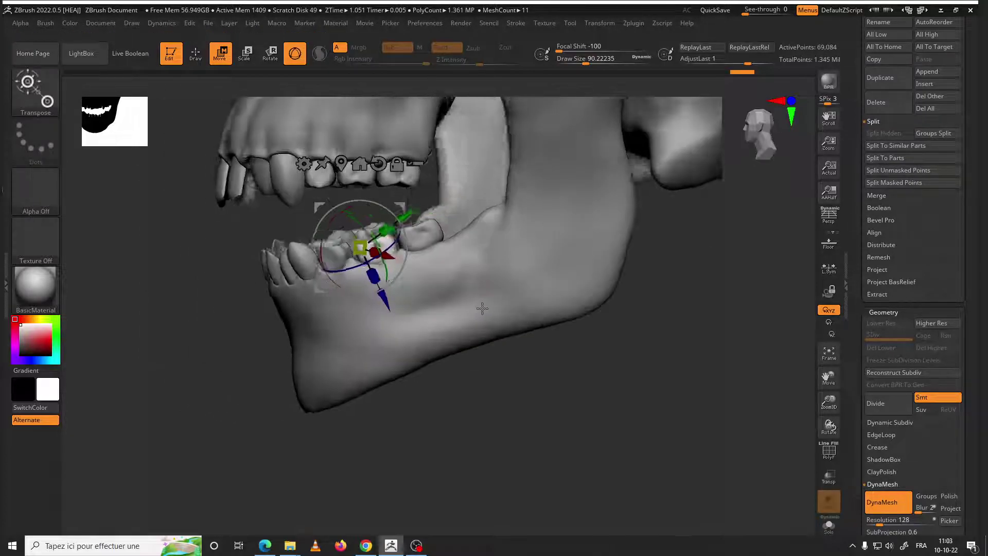
pyautogui.keyDown('ctrl'); pyautogui.moveTo(392, 255); pyautogui.dragTo(627, 208); pyautogui.keyUp('ctrl')
pyautogui.hotkey('ctrl', 'z')
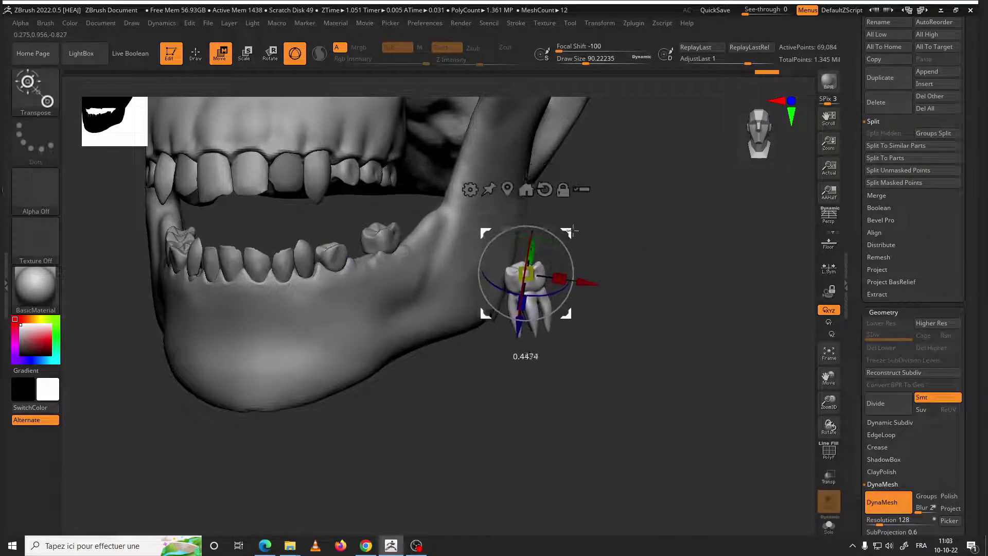
pyautogui.hotkey('ctrl', 'z')
pyautogui.click(885, 103)
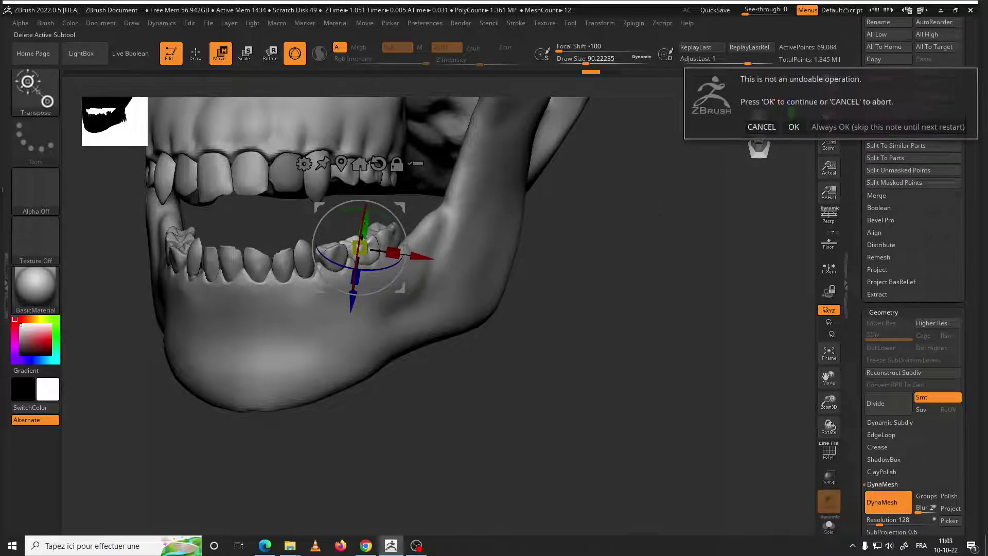
pyautogui.click(794, 127)
pyautogui.moveTo(508, 327); pyautogui.dragTo(512, 280)
# Make the jawbone active at Draw Size 23 and push a hollow into the gum beside the molar
pyautogui.press('q')
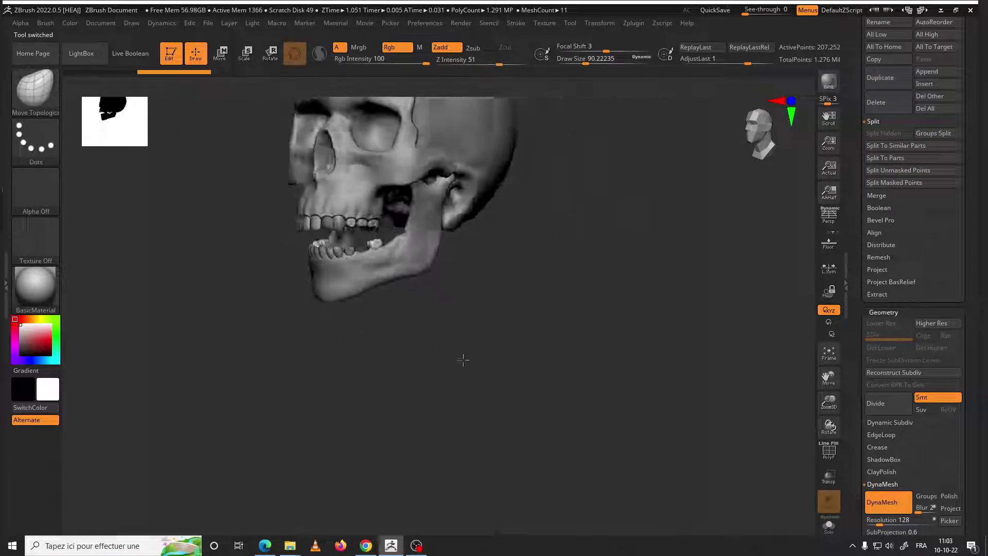
pyautogui.moveTo(464, 357)
pyautogui.mouseDown()
pyautogui.moveTo(512, 353)
pyautogui.moveTo(426, 353)
pyautogui.moveTo(480, 406)
pyautogui.moveTo(494, 470)
pyautogui.moveTo(370, 281)
pyautogui.mouseUp()
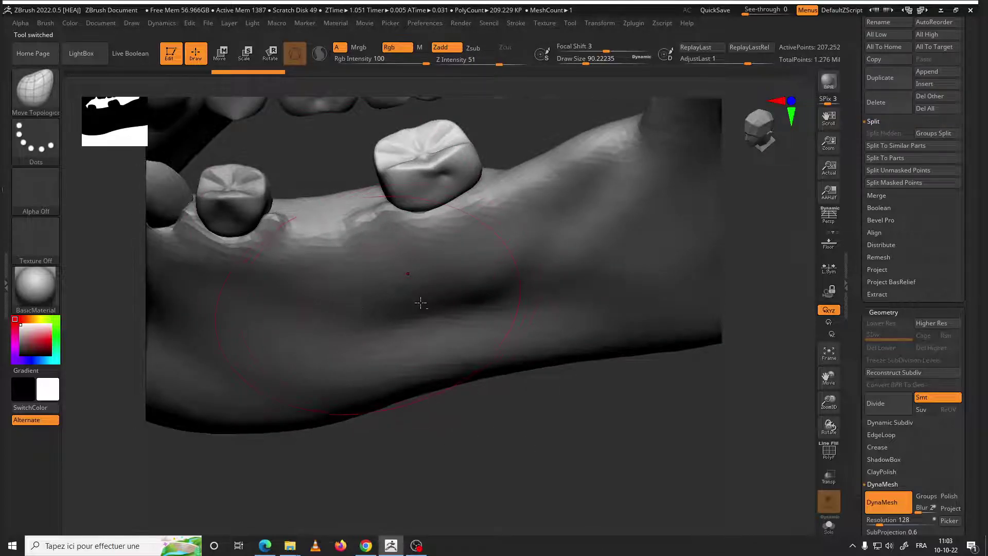
pyautogui.moveTo(421, 303); pyautogui.dragTo(498, 358)
pyautogui.keyDown('alt'); pyautogui.click(501, 376); pyautogui.keyUp('alt')
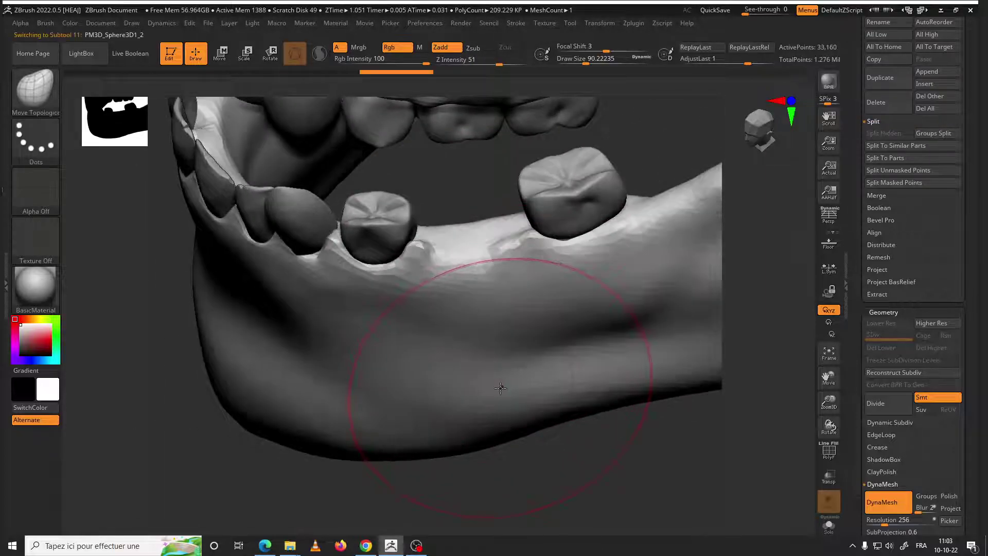
pyautogui.rightClick(467, 250)
pyautogui.moveTo(461, 249); pyautogui.dragTo(437, 249)
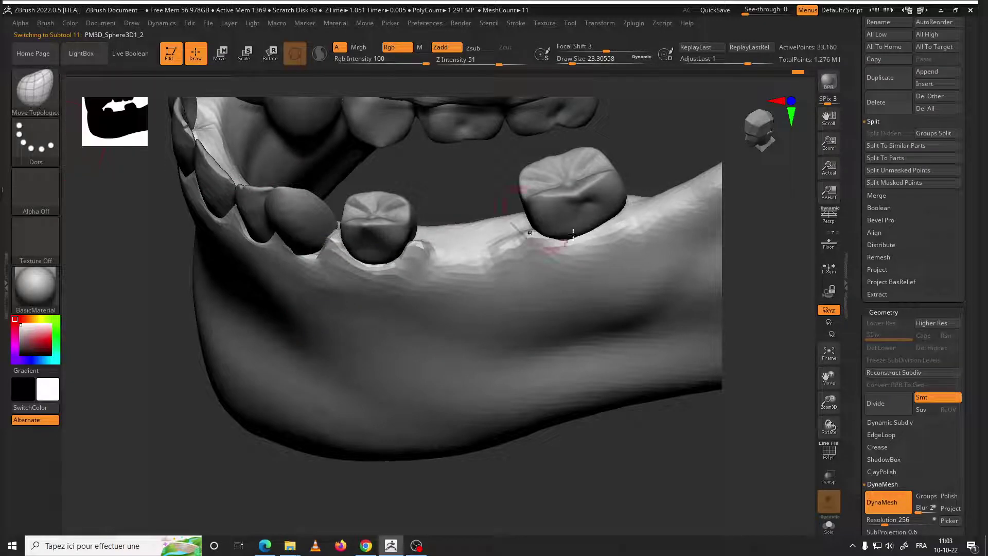
pyautogui.moveTo(573, 235); pyautogui.dragTo(504, 267, button='right')
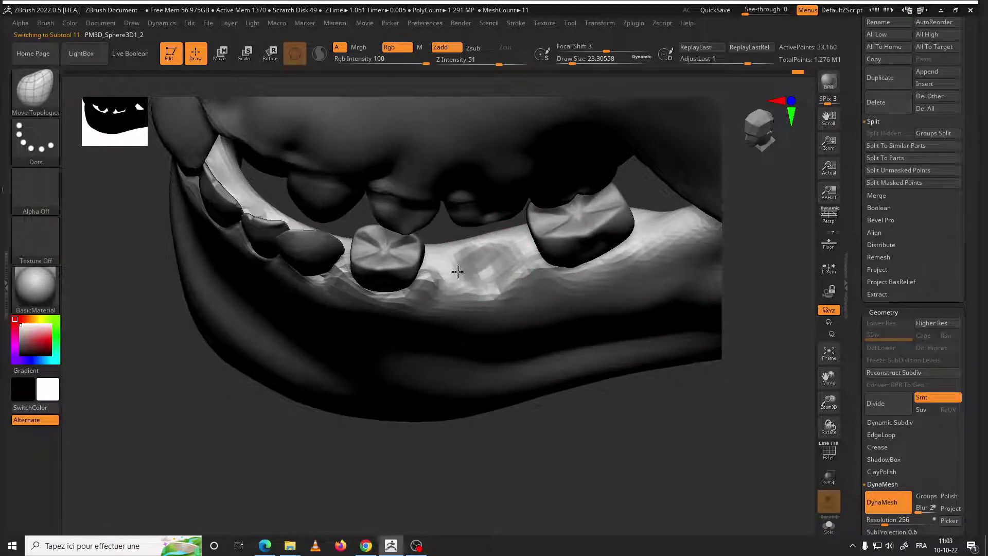
pyautogui.moveTo(457, 271)
pyautogui.mouseDown()
pyautogui.moveTo(469, 277)
pyautogui.moveTo(481, 264)
pyautogui.mouseUp()
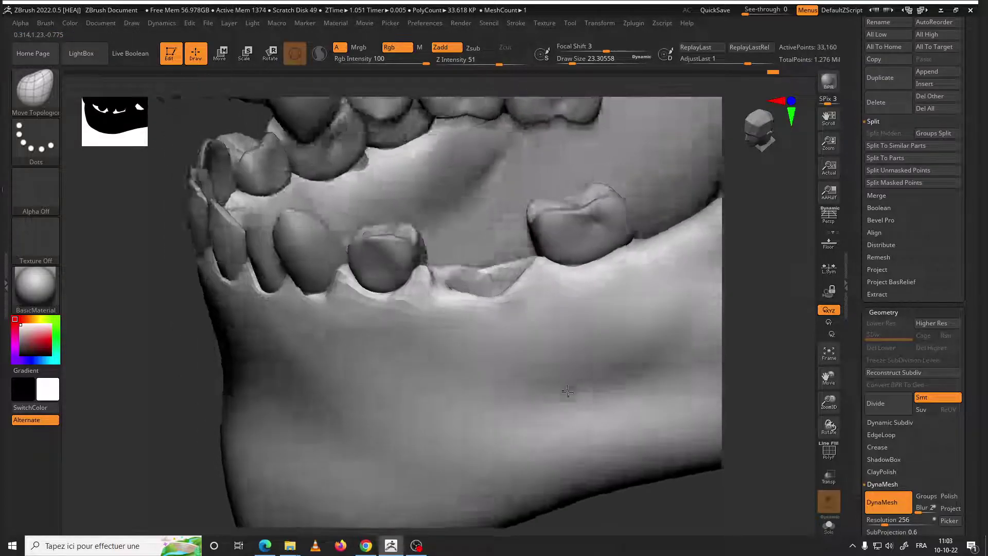
# Inspect the gum surface up close and make a neighbouring tooth the active piece
pyautogui.moveTo(544, 409); pyautogui.dragTo(446, 289, button='right')
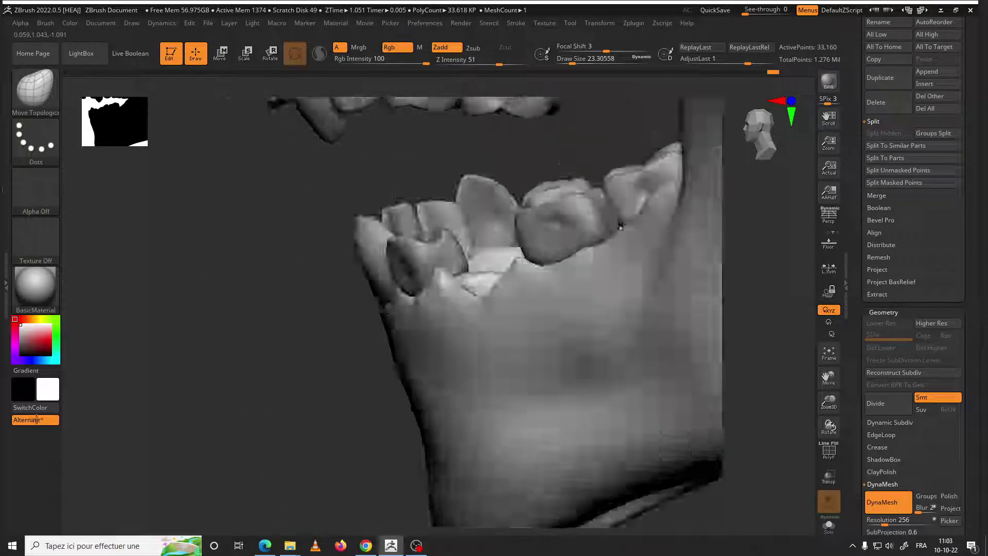
pyautogui.moveTo(289, 276)
pyautogui.mouseDown(button='right')
pyautogui.moveTo(353, 260)
pyautogui.moveTo(511, 344)
pyautogui.moveTo(308, 236)
pyautogui.moveTo(367, 386)
pyautogui.moveTo(401, 256)
pyautogui.mouseUp(button='right')
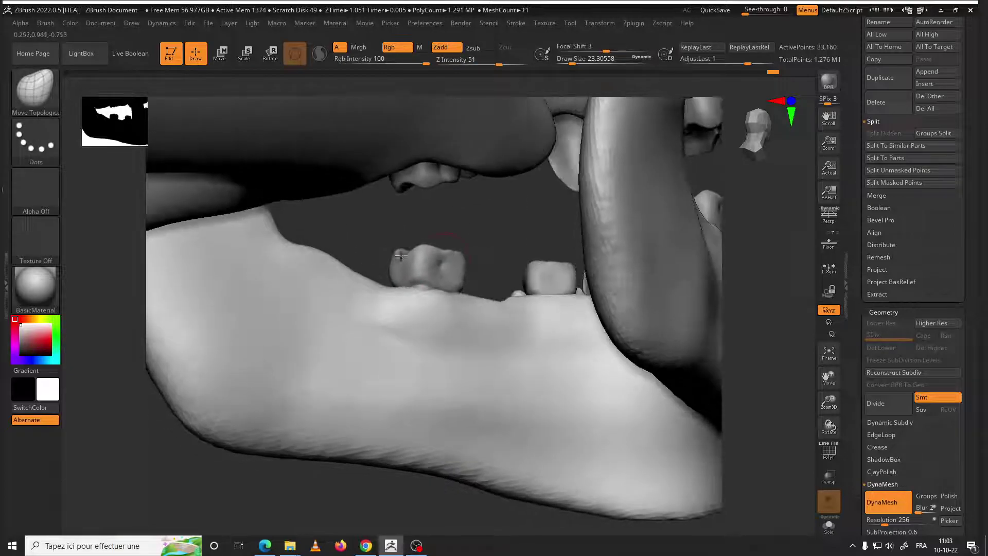
pyautogui.moveTo(516, 268); pyautogui.dragTo(510, 287, button='right')
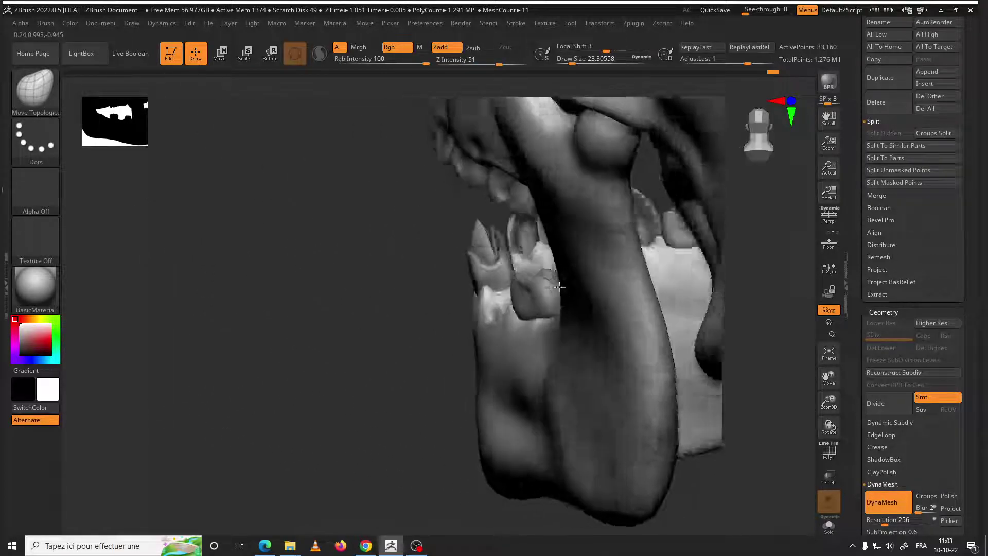
pyautogui.keyDown('alt'); pyautogui.click(488, 289); pyautogui.keyUp('alt')
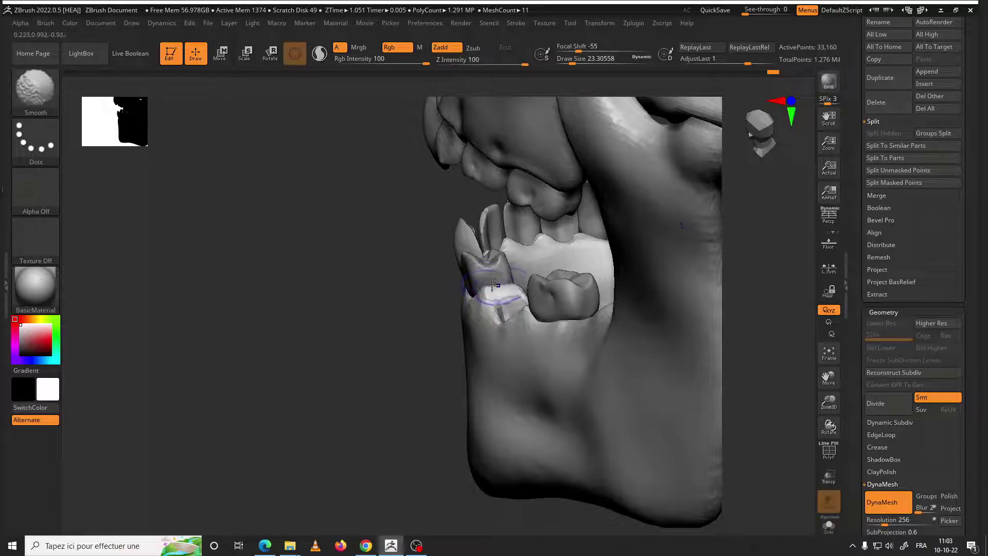
pyautogui.moveTo(418, 327)
pyautogui.mouseDown(button='right')
pyautogui.moveTo(430, 353)
pyautogui.moveTo(571, 264)
pyautogui.mouseUp(button='right')
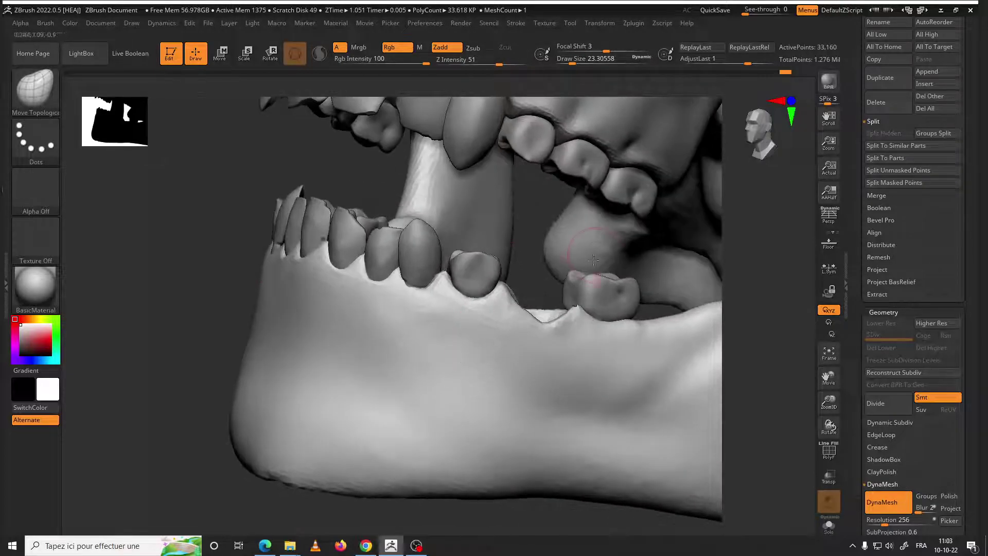
pyautogui.moveTo(555, 298)
pyautogui.mouseDown(button='right')
pyautogui.moveTo(479, 304)
pyautogui.moveTo(535, 385)
pyautogui.moveTo(382, 393)
pyautogui.mouseUp(button='right')
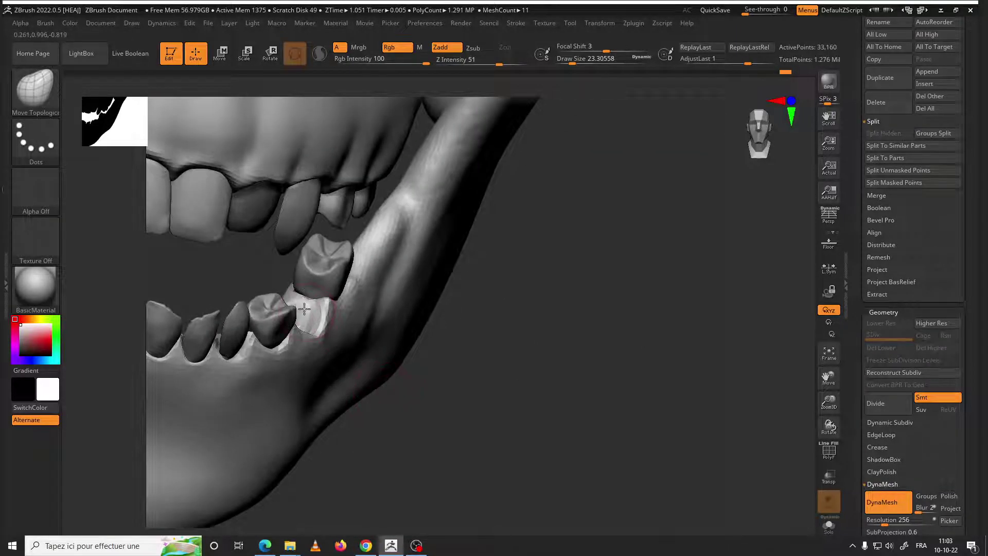
pyautogui.press('shift')
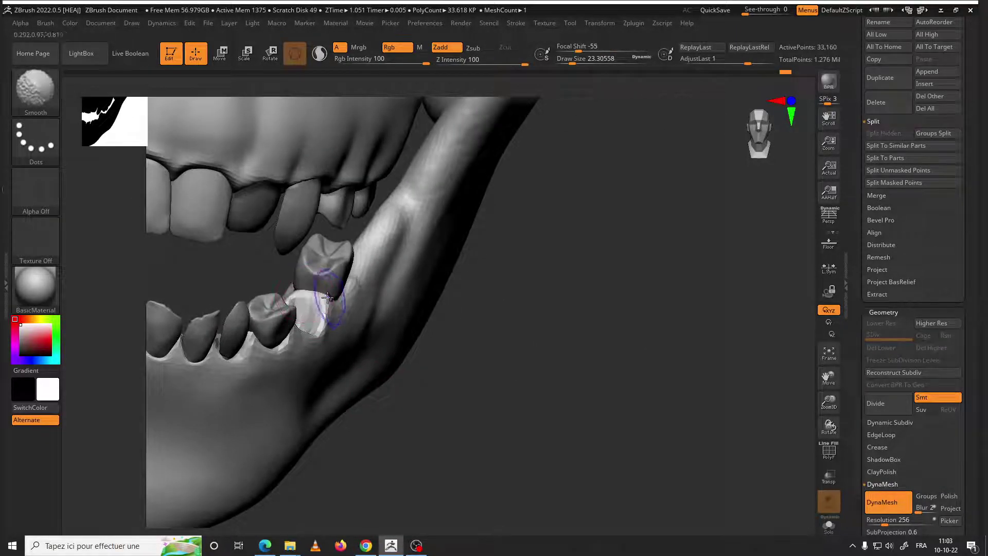
# Smooth the gum around the rear molars, checking the jaw from several angles
pyautogui.moveTo(448, 356); pyautogui.dragTo(404, 353, button='right')
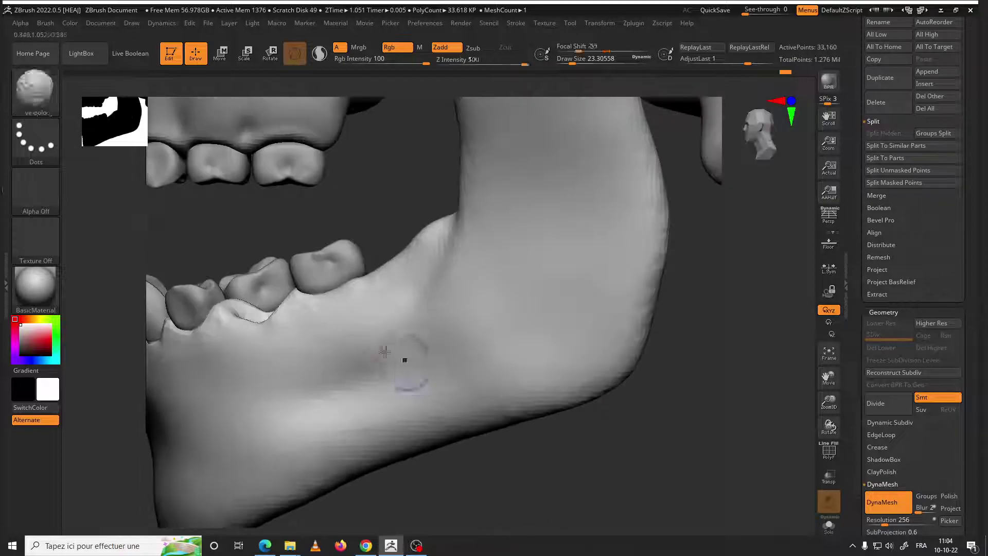
pyautogui.moveTo(288, 321)
pyautogui.mouseDown(button='right')
pyautogui.moveTo(412, 405)
pyautogui.moveTo(356, 410)
pyautogui.mouseUp(button='right')
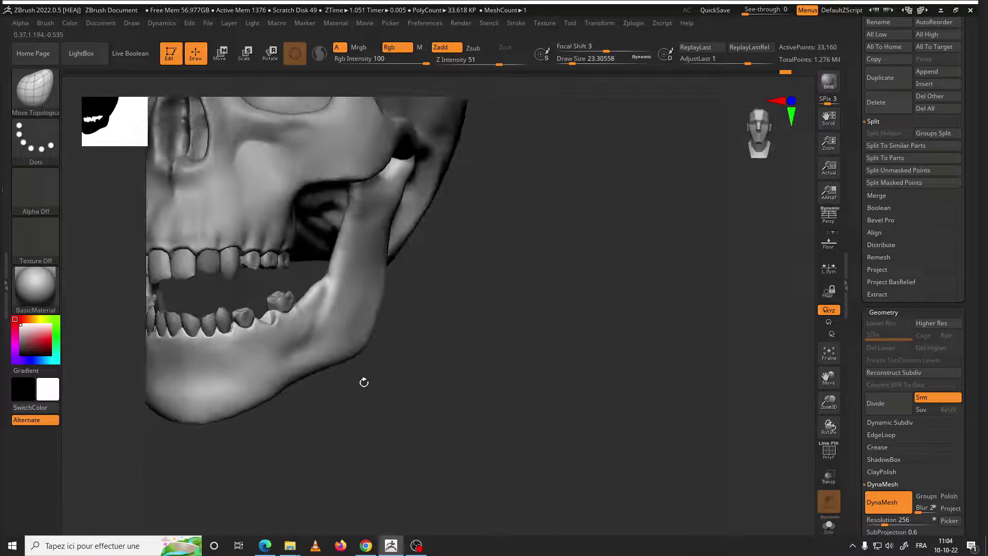
pyautogui.moveTo(337, 371); pyautogui.dragTo(297, 317, button='right')
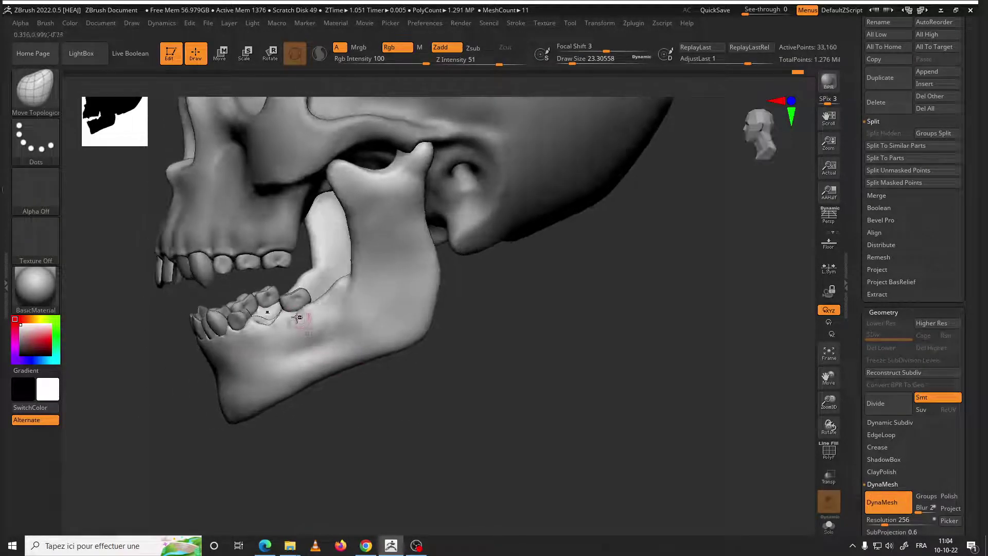
pyautogui.moveTo(358, 360)
pyautogui.mouseDown(button='right')
pyautogui.moveTo(287, 297)
pyautogui.moveTo(342, 371)
pyautogui.moveTo(306, 311)
pyautogui.mouseUp(button='right')
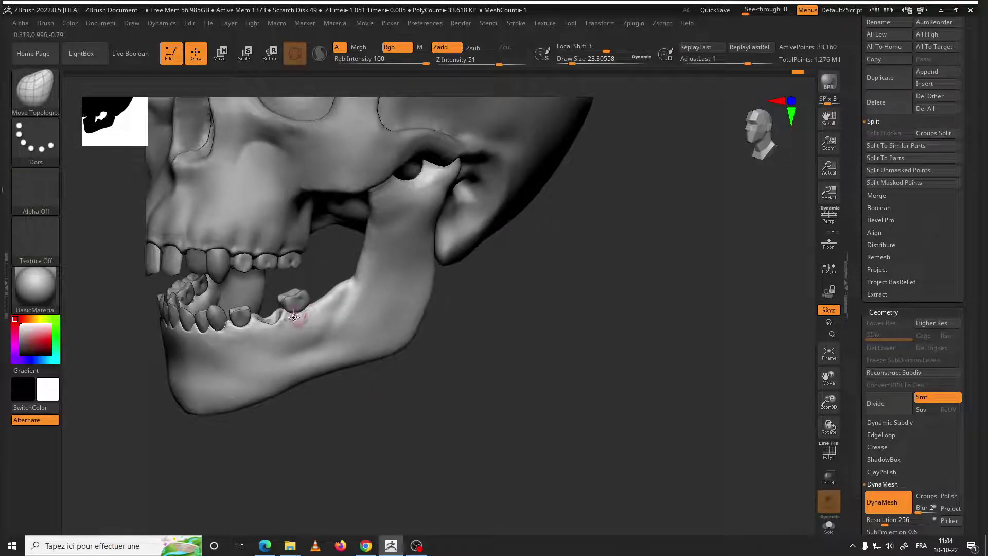
pyautogui.press('shift')
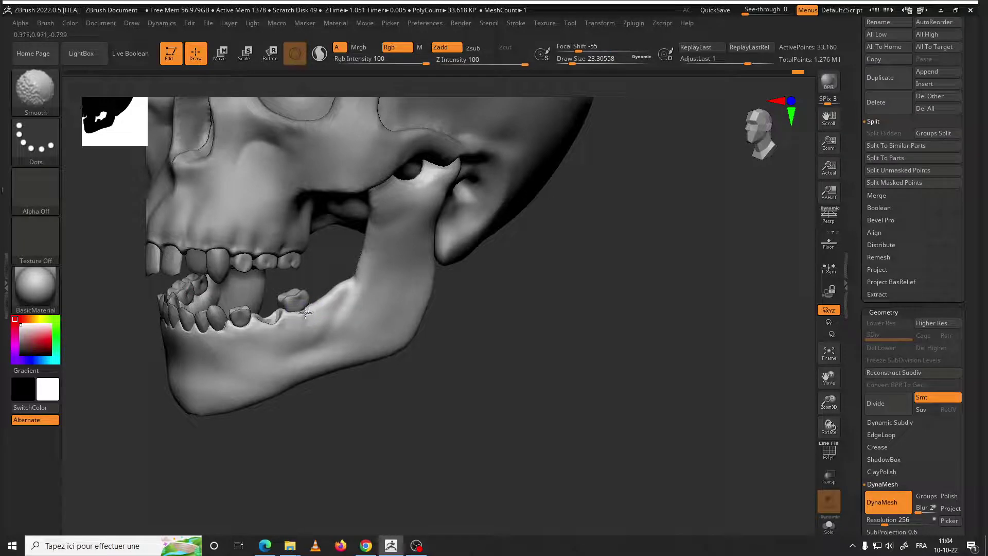
pyautogui.moveTo(314, 323)
pyautogui.mouseDown(button='right')
pyautogui.moveTo(360, 360)
pyautogui.moveTo(386, 401)
pyautogui.moveTo(463, 370)
pyautogui.moveTo(474, 403)
pyautogui.moveTo(453, 375)
pyautogui.mouseUp(button='right')
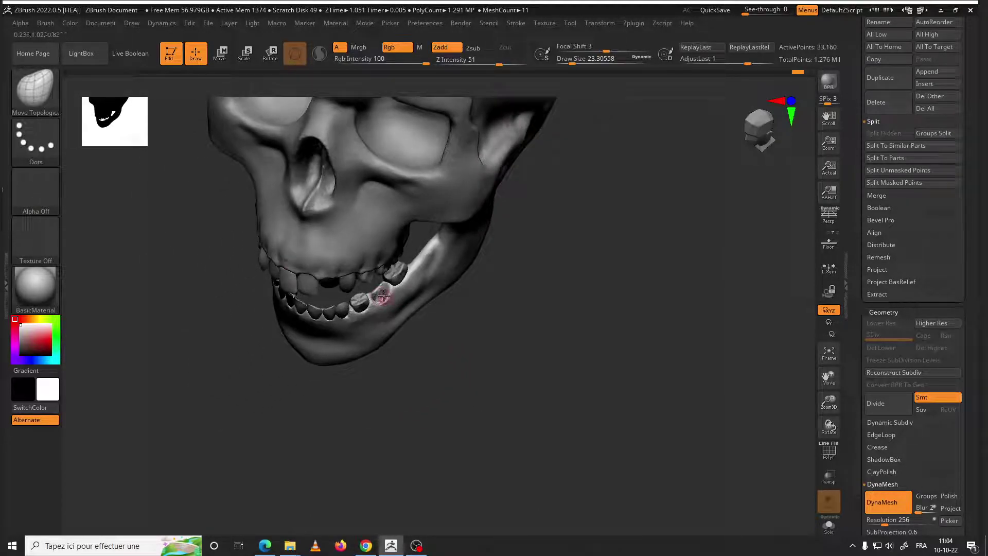
pyautogui.press('shift')
pyautogui.moveTo(431, 335)
pyautogui.mouseDown(button='right')
pyautogui.moveTo(494, 364)
pyautogui.moveTo(414, 365)
pyautogui.moveTo(427, 339)
pyautogui.mouseUp(button='right')
# Zoom in on the front teeth and make a lower front tooth the active piece
pyautogui.hotkey('ctrl', 'shift')
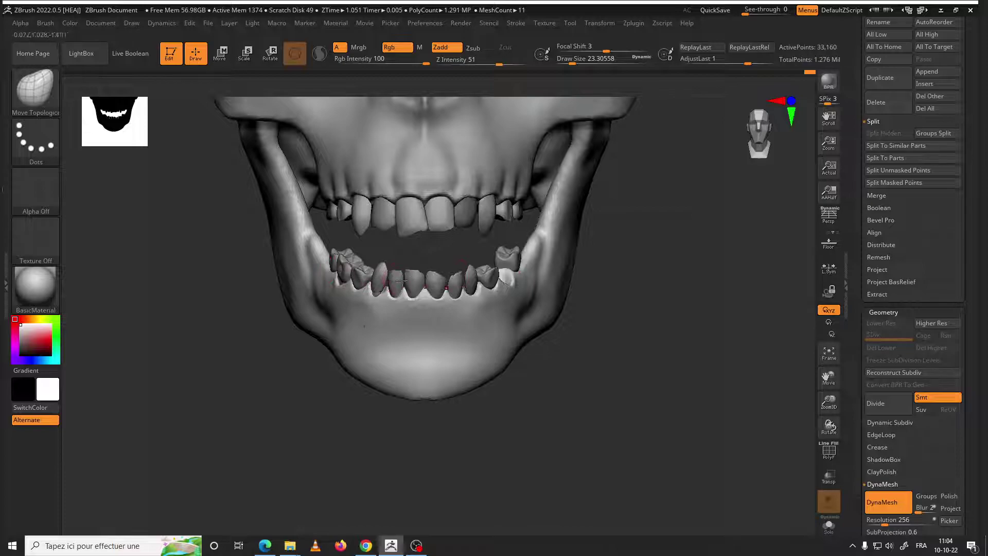
pyautogui.moveTo(463, 312)
pyautogui.mouseDown(button='right')
pyautogui.moveTo(448, 249)
pyautogui.moveTo(437, 267)
pyautogui.moveTo(383, 255)
pyautogui.mouseUp(button='right')
pyautogui.keyDown('alt'); pyautogui.click(438, 268); pyautogui.keyUp('alt')
pyautogui.moveTo(72, 128)
pyautogui.mouseDown(button='right')
pyautogui.moveTo(481, 213)
pyautogui.moveTo(359, 166)
pyautogui.mouseUp(button='right')
# Rotate and shift the lower front tooth into the row, then return to sculpting
pyautogui.click(231, 53)
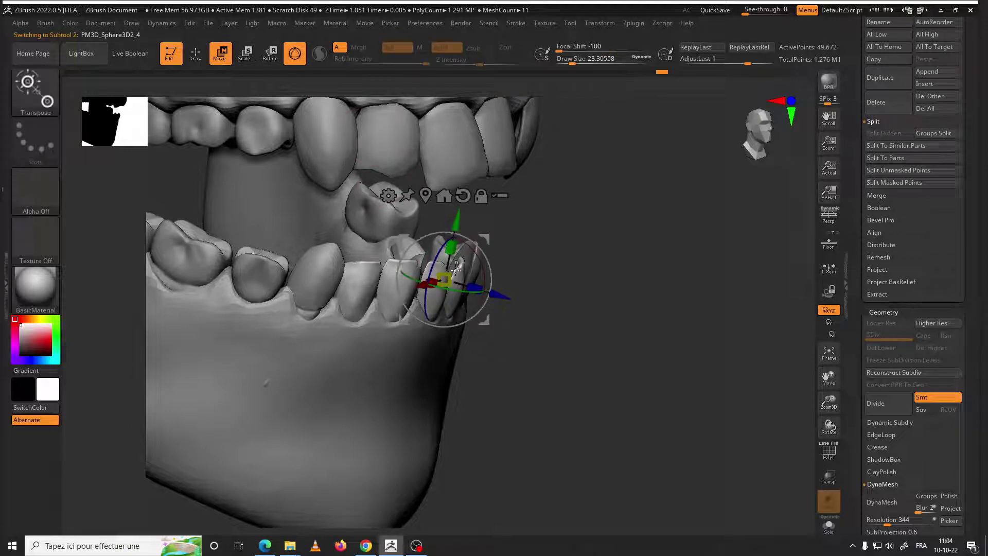
pyautogui.moveTo(456, 268); pyautogui.dragTo(479, 294, button='right')
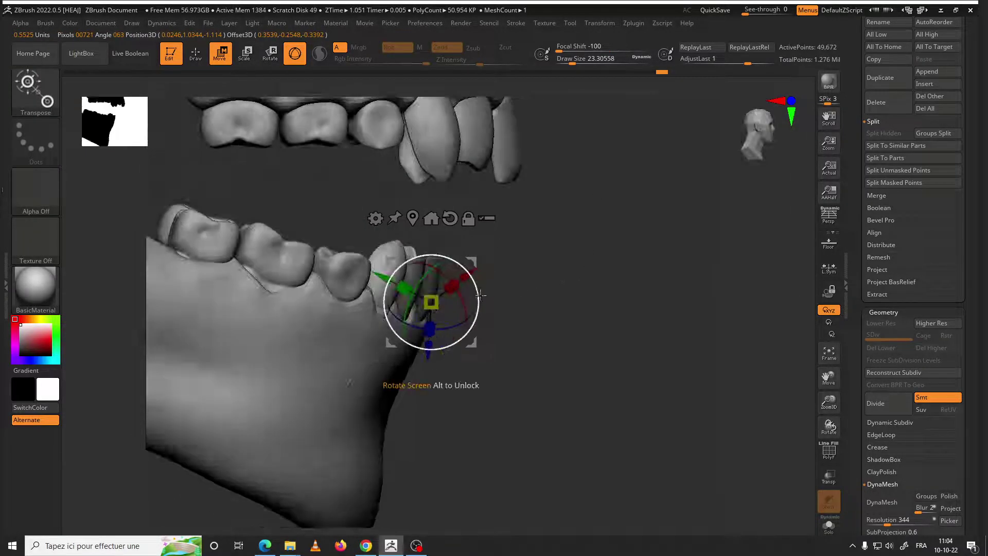
pyautogui.moveTo(479, 295); pyautogui.dragTo(509, 301)
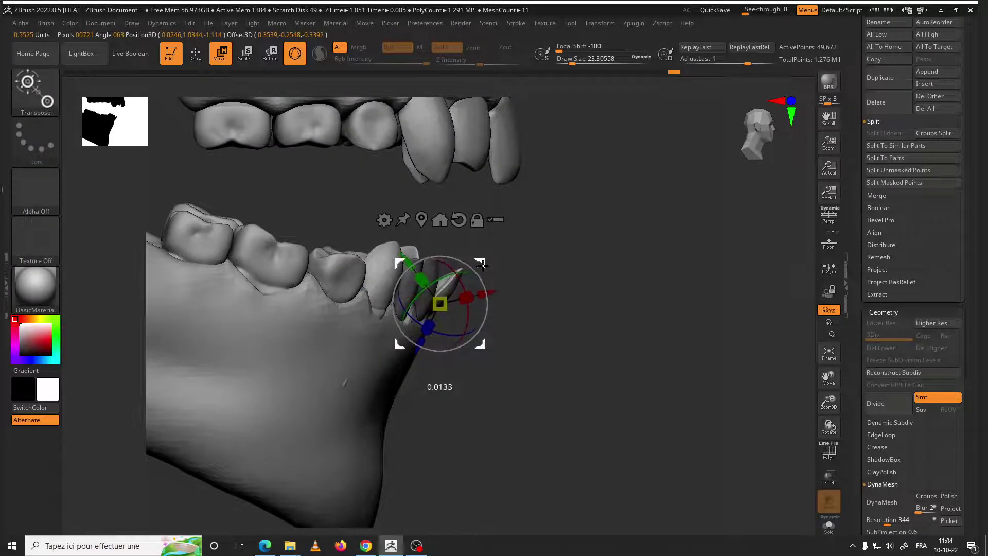
pyautogui.moveTo(439, 383)
pyautogui.mouseDown(button='right')
pyautogui.moveTo(487, 269)
pyautogui.moveTo(438, 279)
pyautogui.mouseUp(button='right')
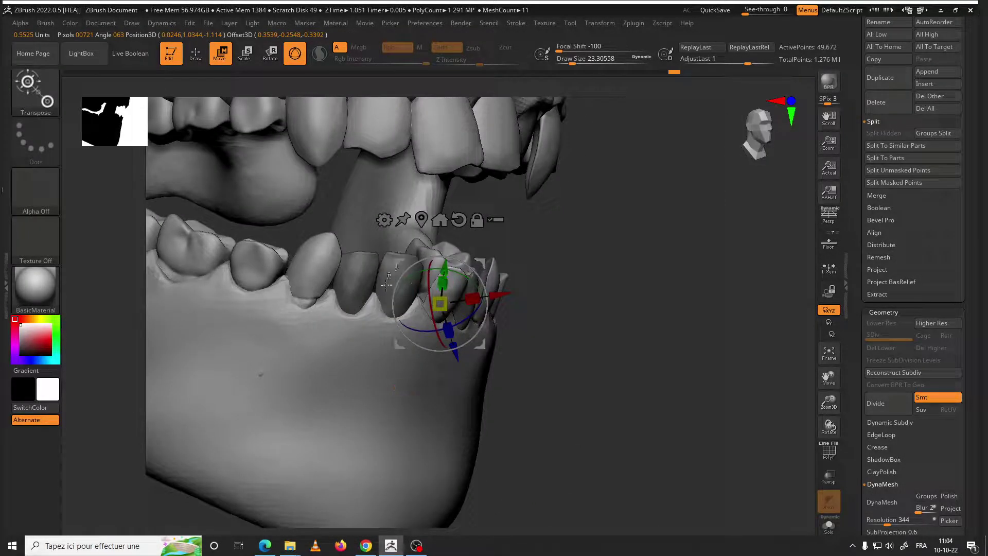
pyautogui.moveTo(679, 231); pyautogui.dragTo(533, 268, button='right')
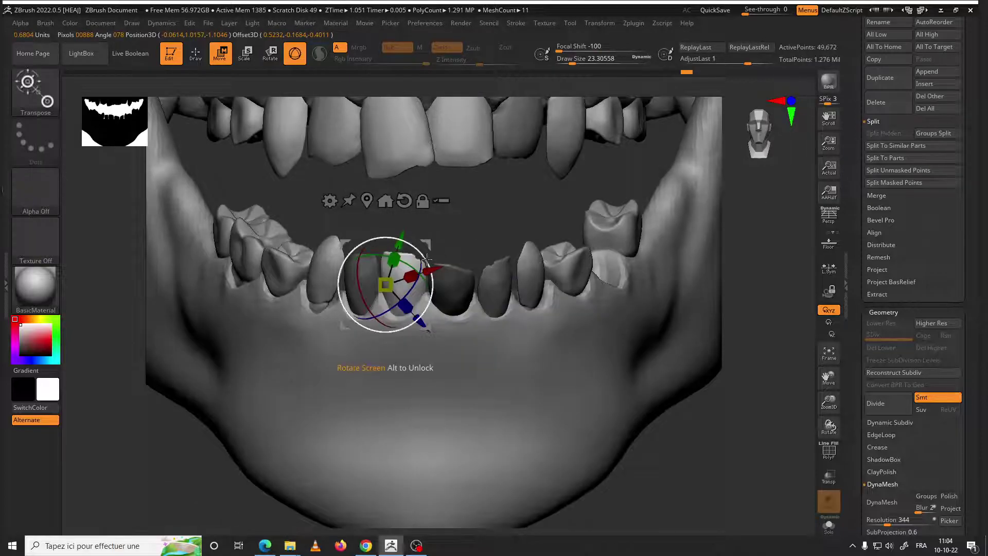
pyautogui.moveTo(427, 245); pyautogui.dragTo(434, 239)
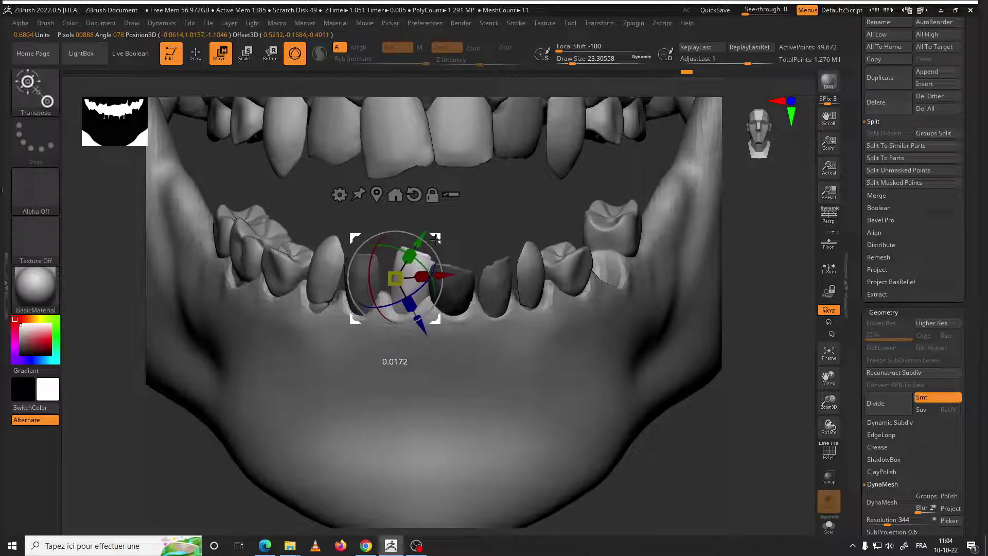
pyautogui.moveTo(514, 242); pyautogui.dragTo(546, 238, button='right')
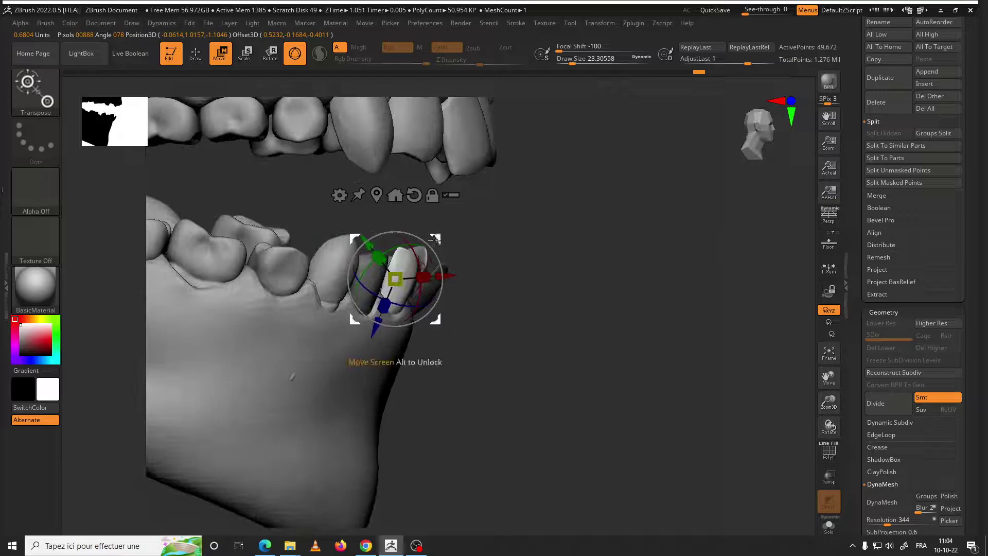
pyautogui.moveTo(434, 238); pyautogui.dragTo(435, 252)
pyautogui.moveTo(443, 247)
pyautogui.mouseDown(button='right')
pyautogui.moveTo(466, 259)
pyautogui.moveTo(585, 415)
pyautogui.mouseUp(button='right')
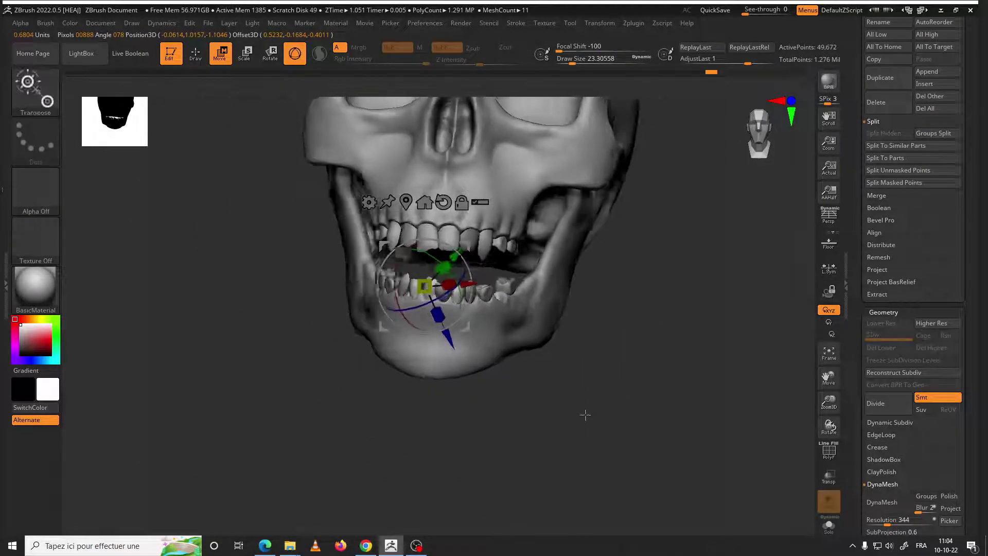
pyautogui.press('q')
pyautogui.moveTo(514, 368)
pyautogui.mouseDown(button='right')
pyautogui.moveTo(657, 363)
pyautogui.moveTo(605, 364)
pyautogui.mouseUp(button='right')
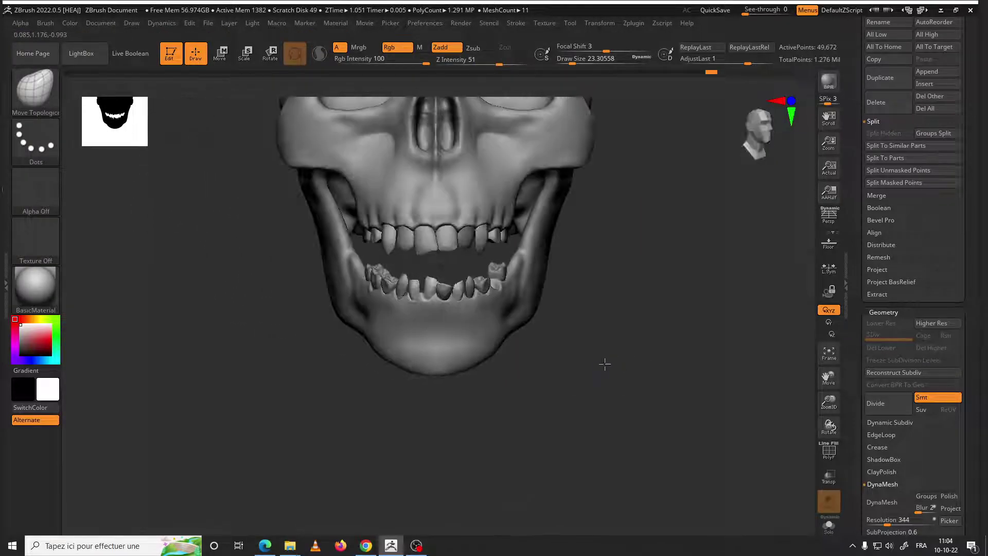
# Zoom in on the teeth and select the lower jaw subtool for sculpting
pyautogui.press('ctrl')
pyautogui.keyDown('ctrl'); pyautogui.moveTo(443, 310); pyautogui.dragTo(267, 153, button='right'); pyautogui.keyUp('ctrl')
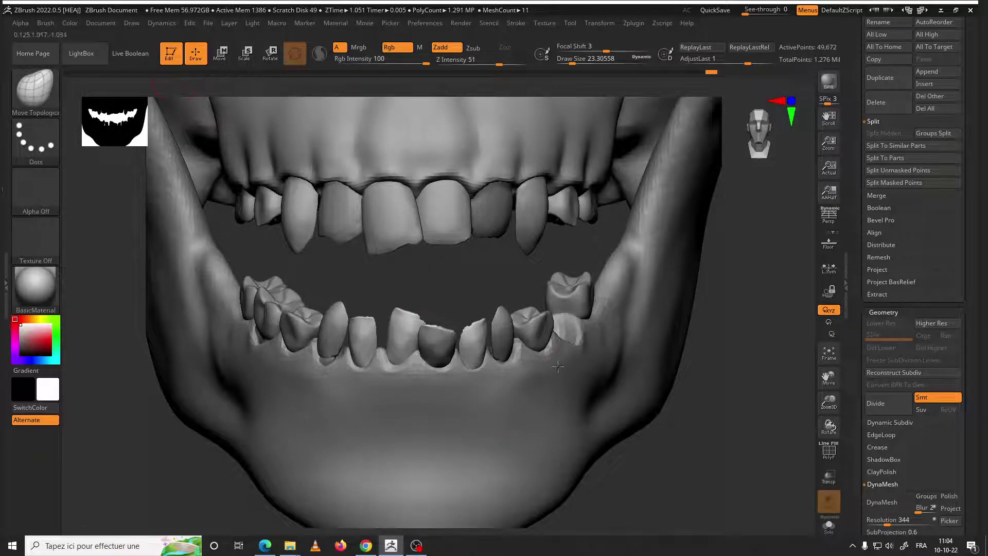
pyautogui.keyDown('alt'); pyautogui.moveTo(557, 366); pyautogui.dragTo(389, 253, button='right'); pyautogui.keyUp('alt')
pyautogui.keyDown('alt'); pyautogui.click(376, 242); pyautogui.keyUp('alt')
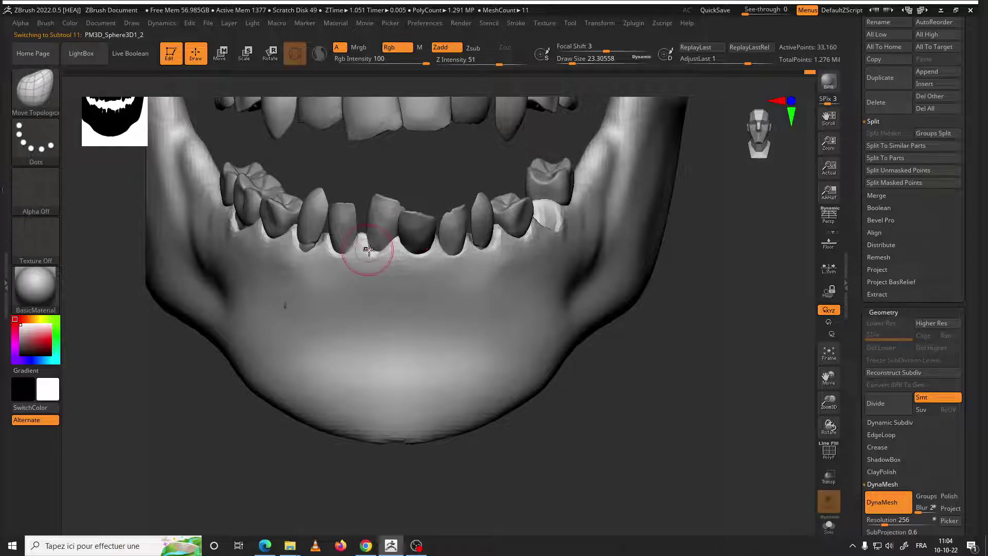
pyautogui.keyDown('ctrl'); pyautogui.moveTo(369, 250); pyautogui.dragTo(308, 330, button='right'); pyautogui.keyUp('ctrl')
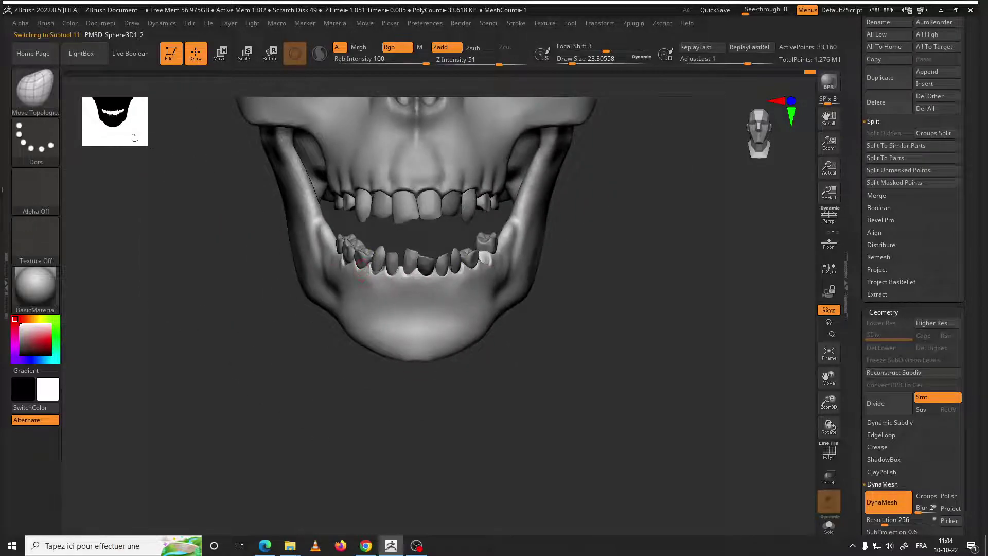
# Choose the Standard brush and set its Draw Size to about 32.7
pyautogui.click(41, 91)
pyautogui.press('s')
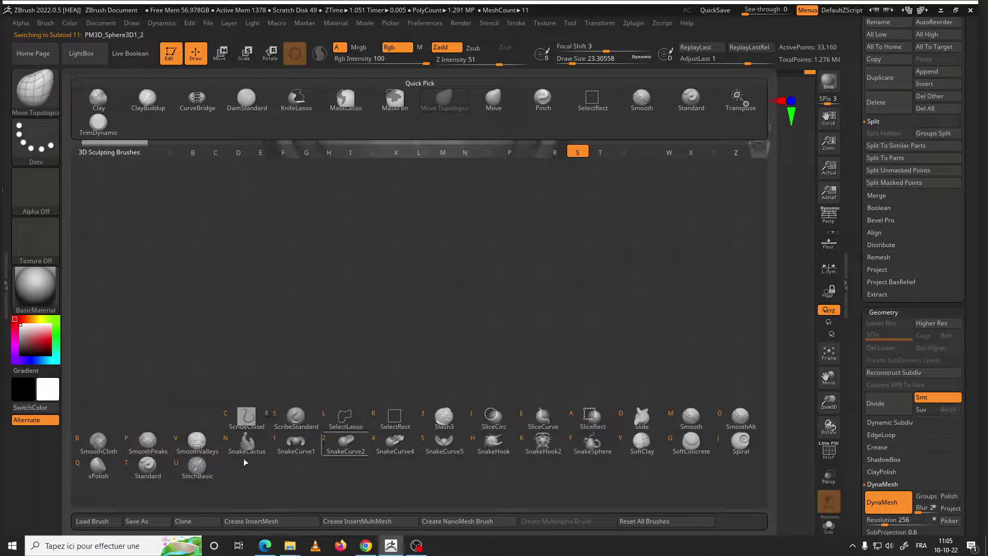
pyautogui.click(147, 466)
pyautogui.moveTo(417, 320); pyautogui.dragTo(411, 319, button='right')
pyautogui.moveTo(412, 346)
pyautogui.keyDown('ctrl'); pyautogui.mouseDown(button='right')
pyautogui.moveTo(441, 281)
pyautogui.moveTo(439, 323)
pyautogui.mouseUp(button='right'); pyautogui.keyUp('ctrl')
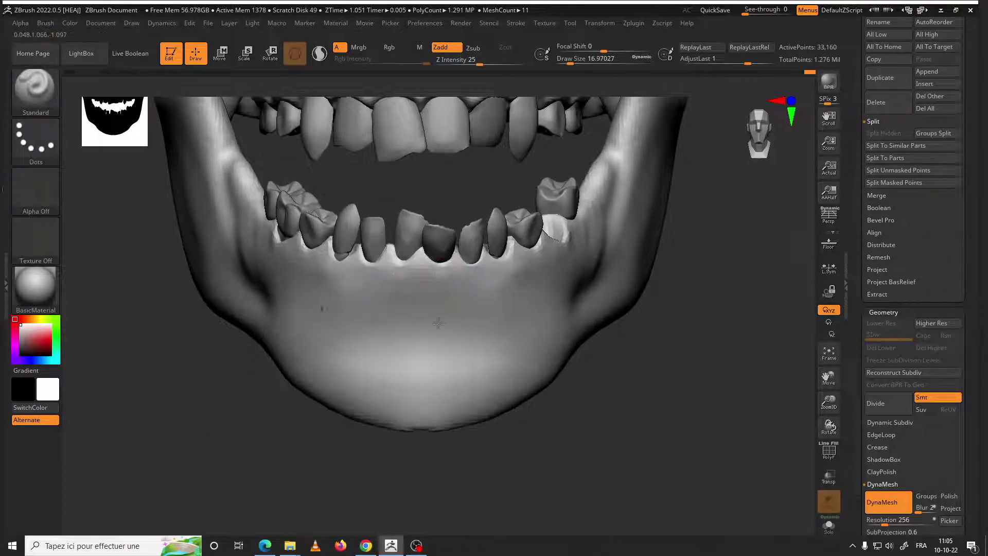
pyautogui.moveTo(442, 271); pyautogui.dragTo(451, 268, button='right')
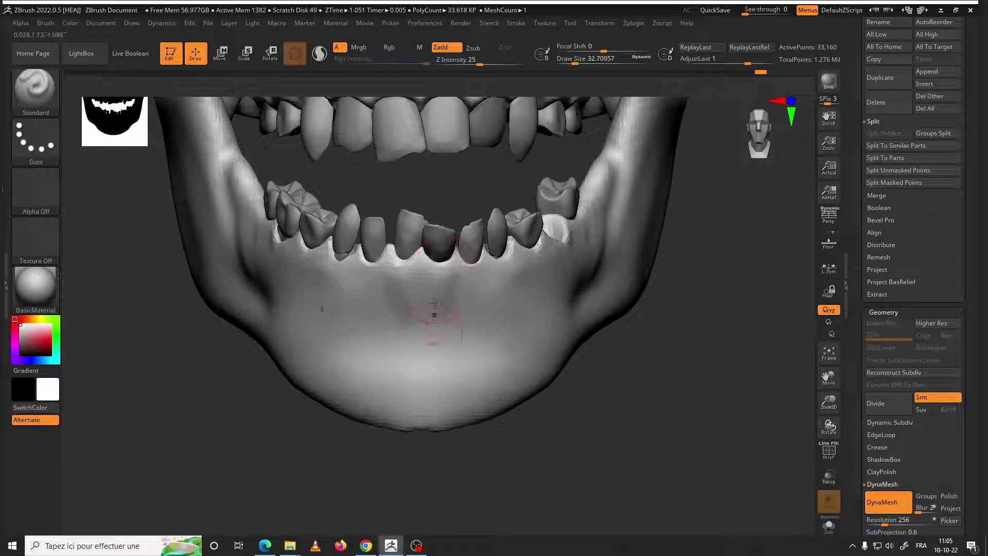
pyautogui.keyDown('ctrl'); pyautogui.click(441, 264); pyautogui.keyUp('ctrl')
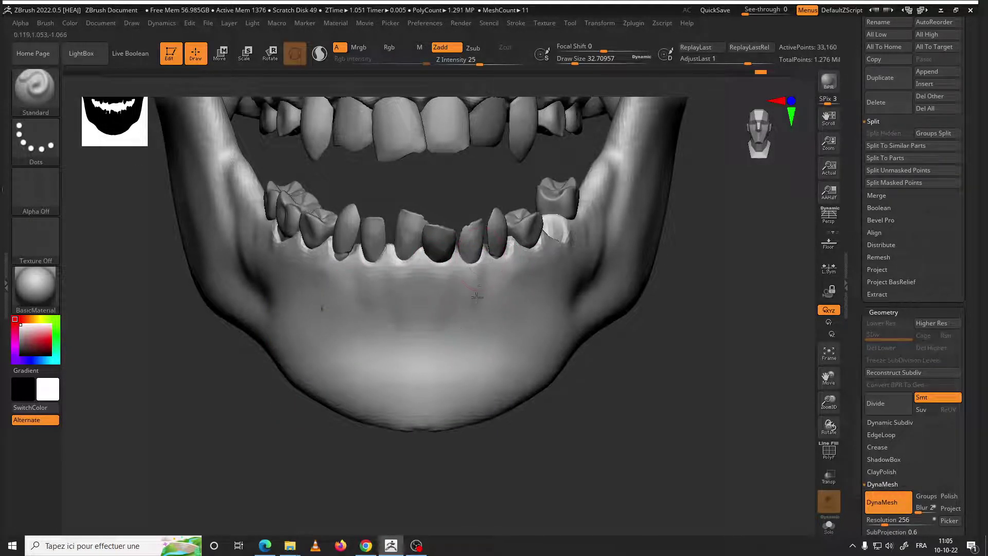
# Sculpt root ridges along the side gums below the teeth, Shift-smoothing them in
pyautogui.moveTo(606, 360); pyautogui.dragTo(561, 286)
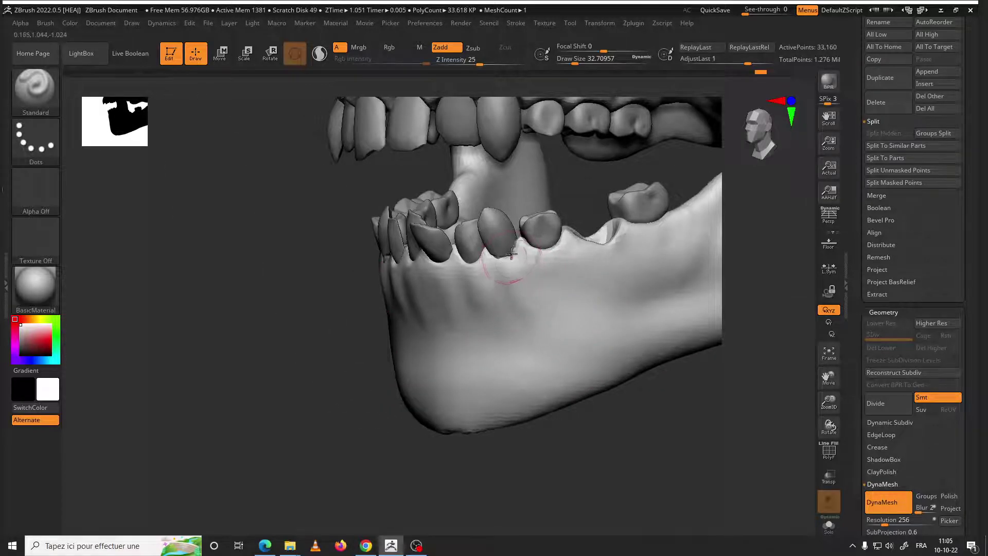
pyautogui.moveTo(552, 247); pyautogui.dragTo(565, 261)
pyautogui.moveTo(661, 262)
pyautogui.mouseDown()
pyautogui.moveTo(629, 257)
pyautogui.moveTo(608, 277)
pyautogui.mouseUp()
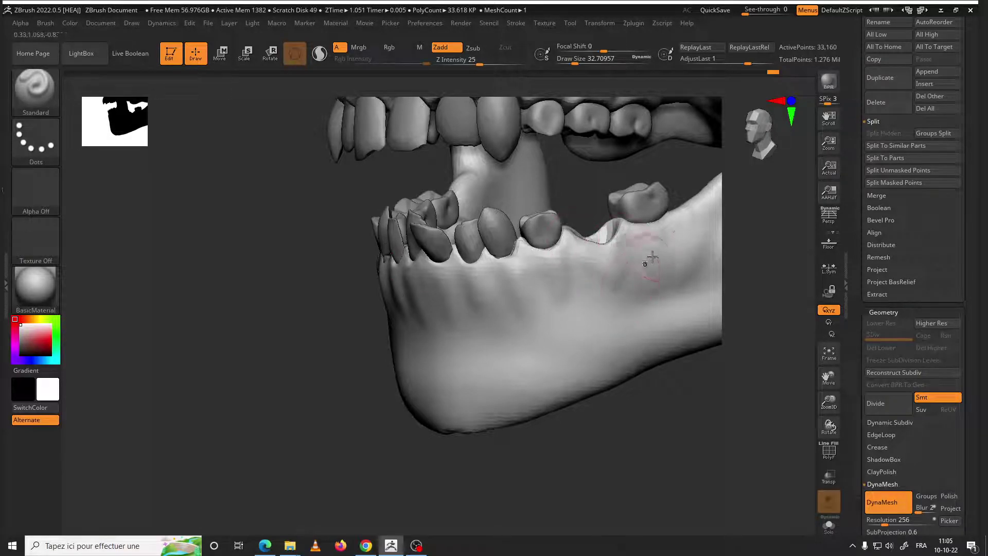
pyautogui.press('shift')
pyautogui.moveTo(653, 245); pyautogui.dragTo(648, 227)
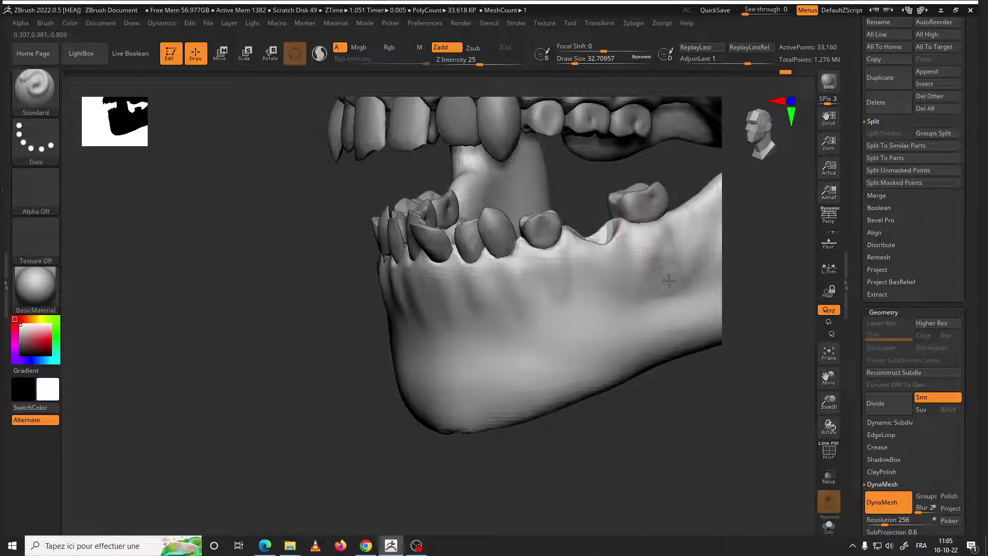
pyautogui.press('shift')
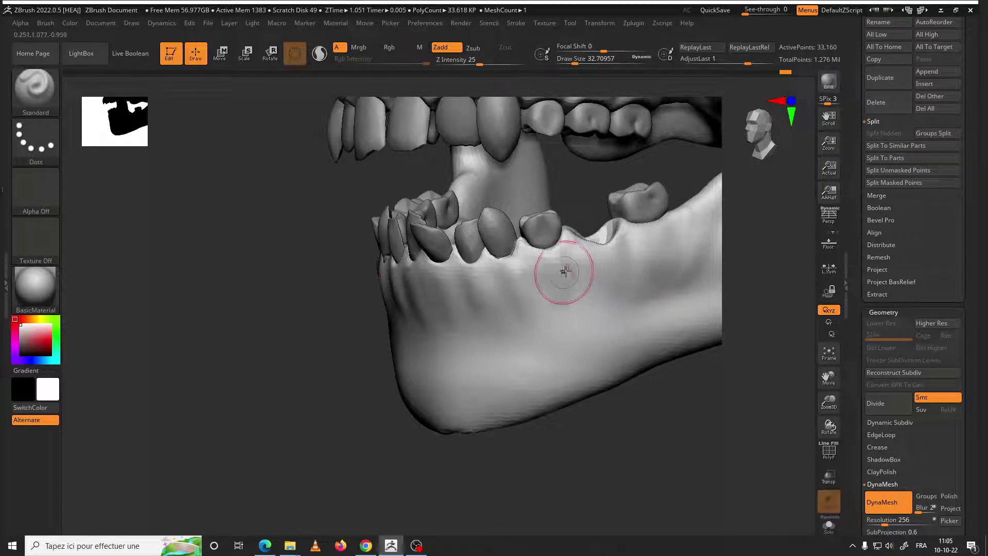
# Smooth the front gum and add root ridges near the front teeth, then review the jaw
pyautogui.keyDown('shift'); pyautogui.moveTo(603, 291); pyautogui.dragTo(546, 263); pyautogui.keyUp('shift')
pyautogui.moveTo(570, 302); pyautogui.dragTo(486, 307)
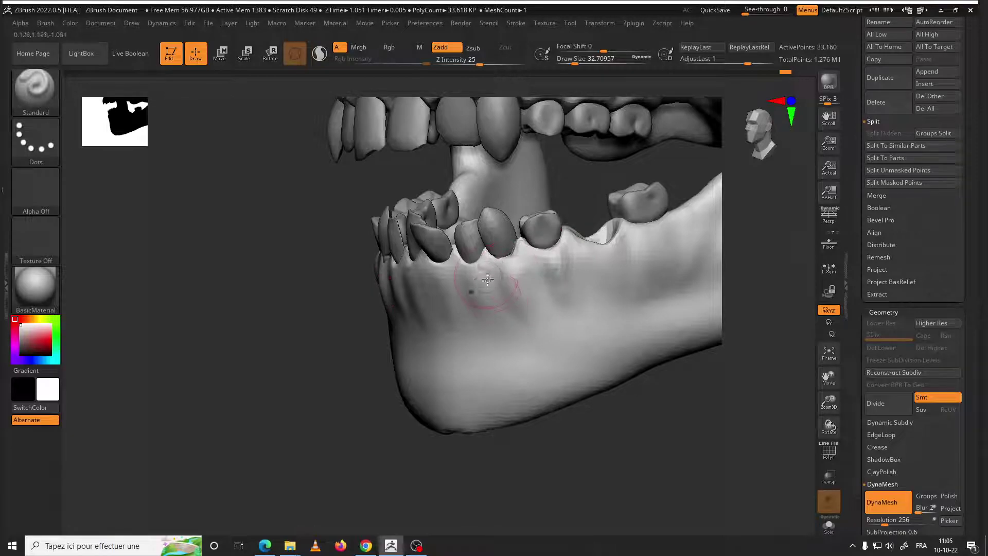
pyautogui.moveTo(437, 272); pyautogui.dragTo(428, 308)
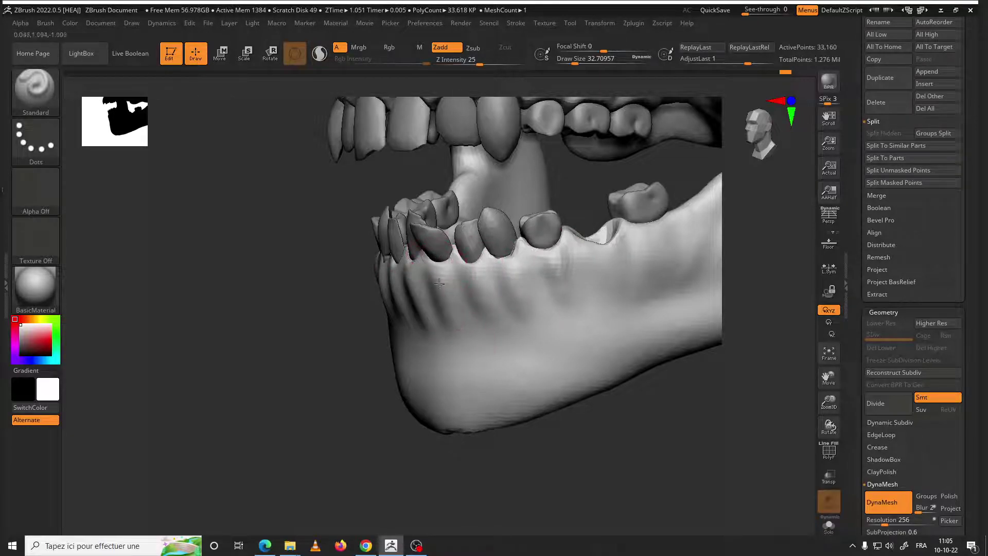
pyautogui.press('shift')
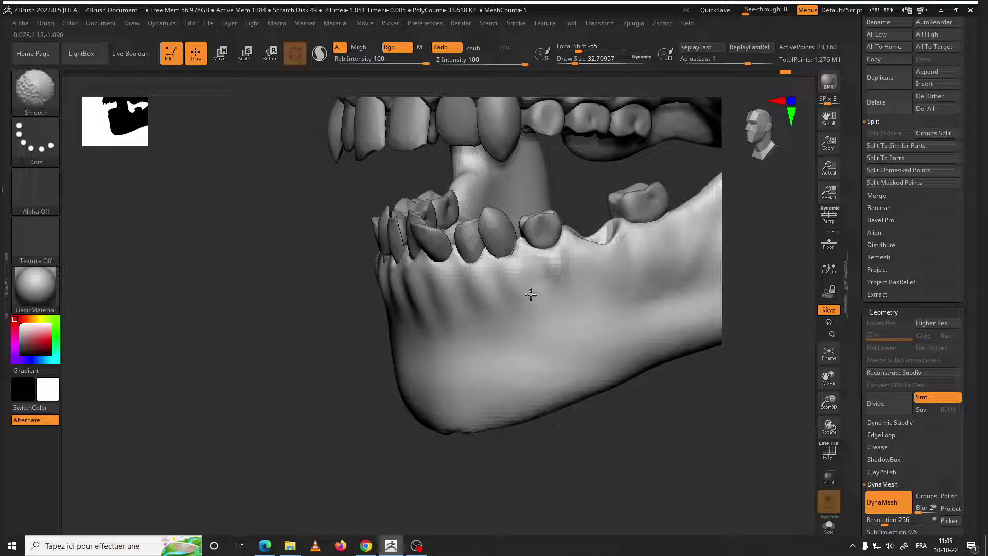
pyautogui.moveTo(529, 350)
pyautogui.mouseDown()
pyautogui.moveTo(491, 425)
pyautogui.moveTo(477, 305)
pyautogui.mouseUp()
pyautogui.moveTo(576, 379); pyautogui.dragTo(463, 381)
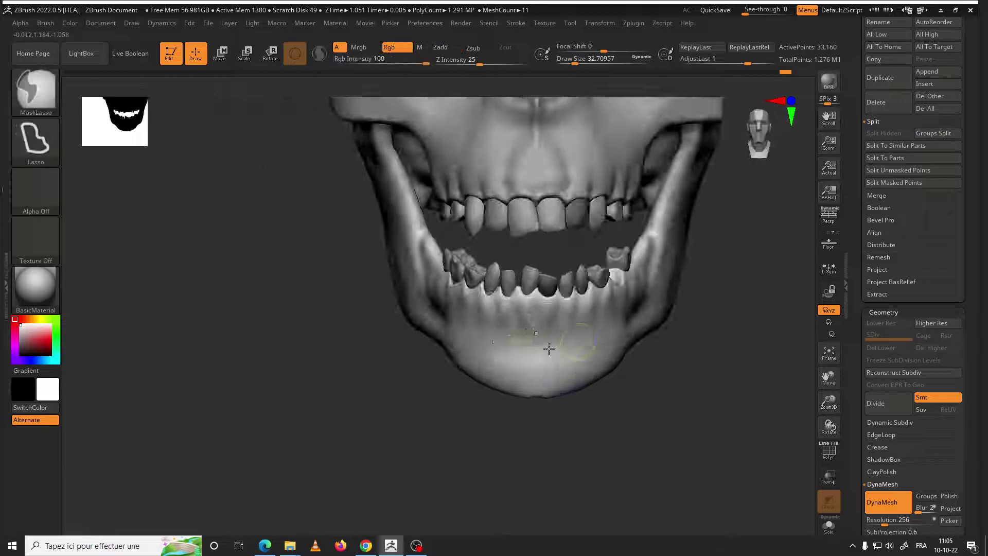
pyautogui.click(31, 93)
pyautogui.moveTo(237, 391); pyautogui.dragTo(296, 399)
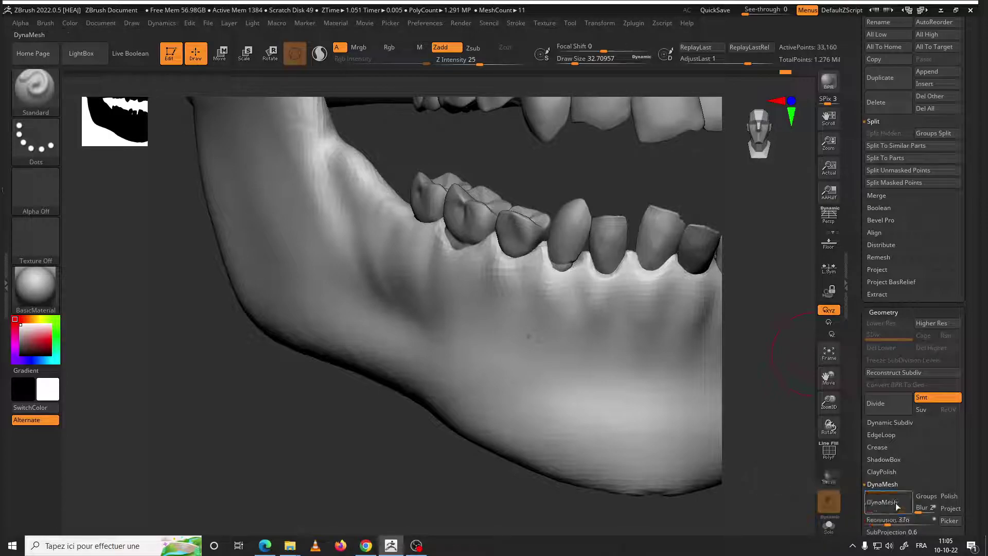
# Inspect the jaw remeshed at DynaMesh resolution 376 and reduce Draw Size to about 15.5
pyautogui.moveTo(695, 479); pyautogui.dragTo(488, 443)
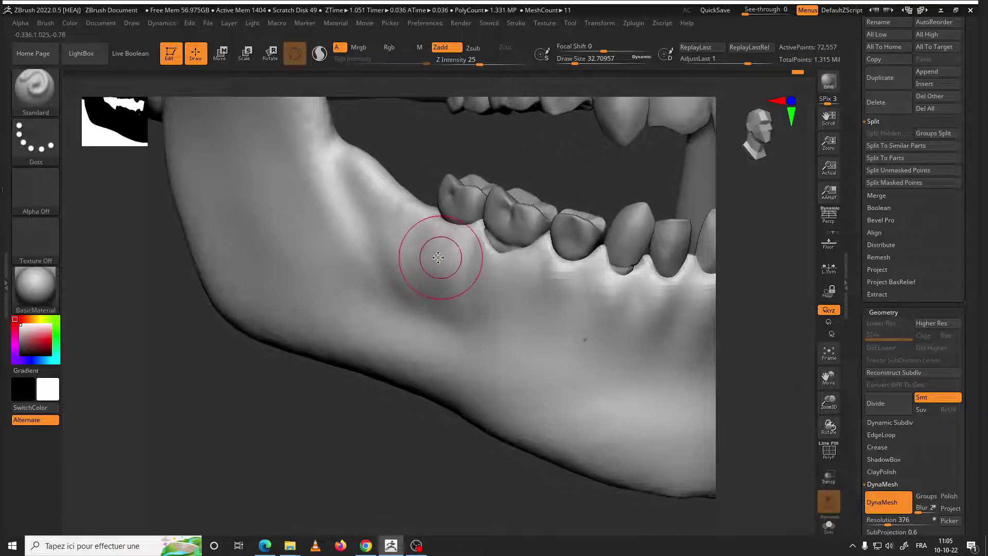
pyautogui.press('space')
pyautogui.moveTo(442, 250); pyautogui.dragTo(436, 396)
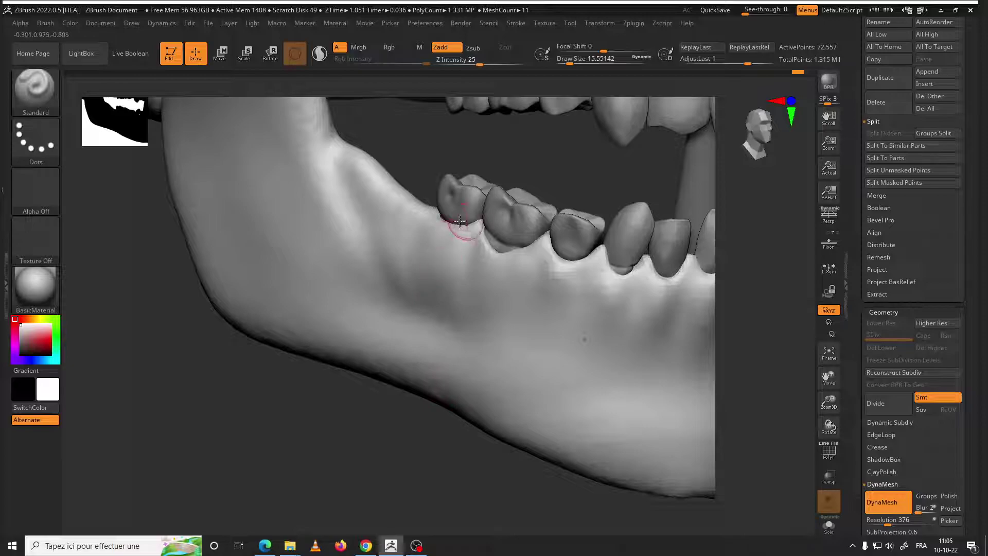
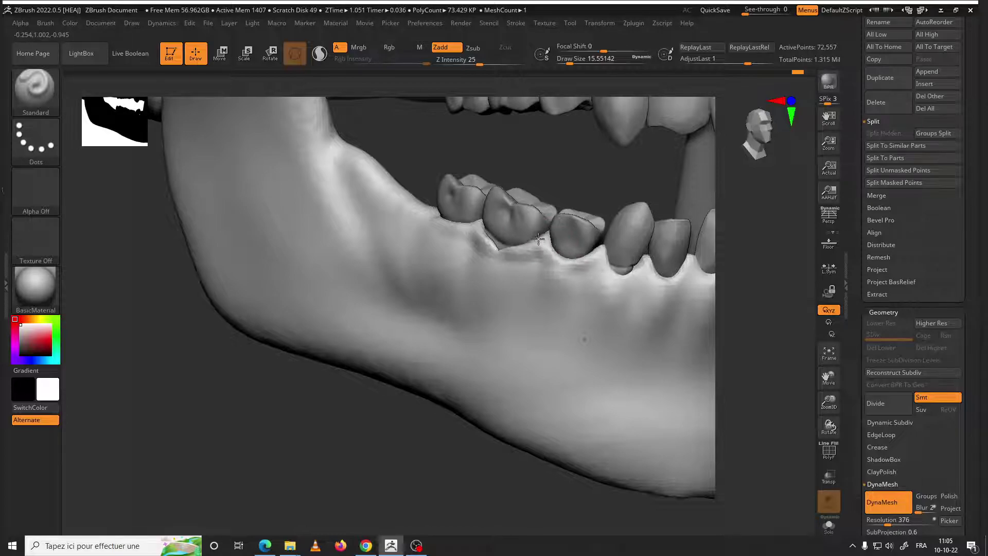
# Smooth the gum along the lower teeth and orbit to check both jaws
pyautogui.keyDown('shift'); pyautogui.moveTo(603, 256); pyautogui.dragTo(601, 254); pyautogui.keyUp('shift')
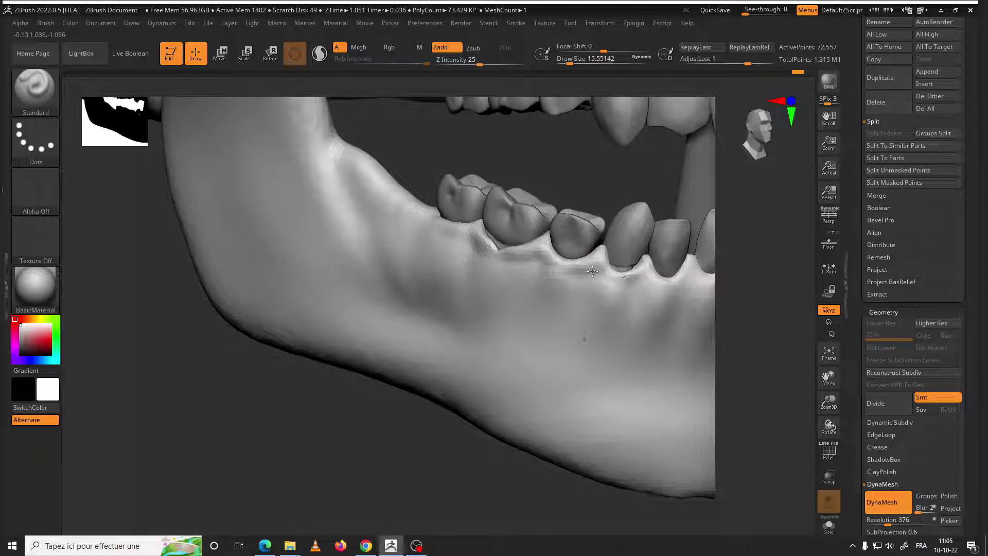
pyautogui.moveTo(615, 271)
pyautogui.mouseDown(button='right')
pyautogui.moveTo(682, 331)
pyautogui.moveTo(472, 213)
pyautogui.mouseUp(button='right')
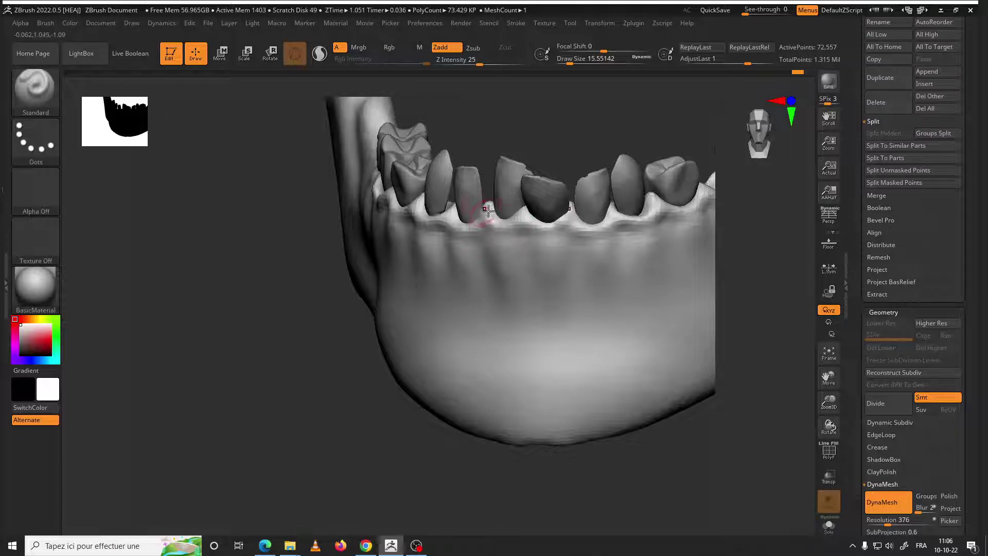
pyautogui.moveTo(448, 220)
pyautogui.mouseDown(button='right')
pyautogui.moveTo(648, 319)
pyautogui.moveTo(486, 233)
pyautogui.mouseUp(button='right')
pyautogui.moveTo(585, 268)
pyautogui.mouseDown(button='right')
pyautogui.moveTo(554, 254)
pyautogui.moveTo(595, 319)
pyautogui.moveTo(547, 364)
pyautogui.moveTo(562, 302)
pyautogui.moveTo(480, 298)
pyautogui.moveTo(571, 338)
pyautogui.moveTo(539, 336)
pyautogui.moveTo(591, 335)
pyautogui.moveTo(529, 331)
pyautogui.moveTo(465, 308)
pyautogui.mouseUp(button='right')
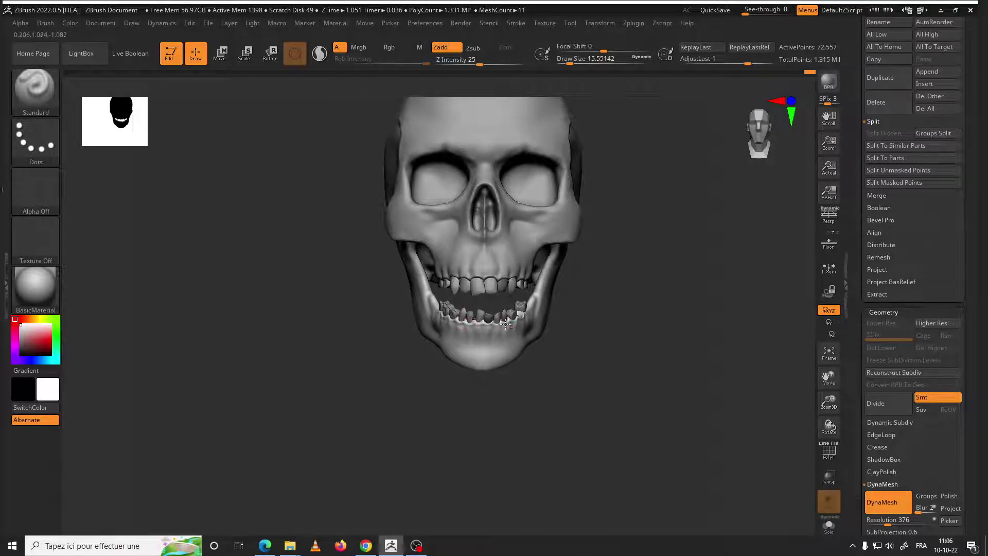
# Inspect the lower teeth close up, then select the Skull_B2D1Bis subtool
pyautogui.moveTo(501, 337); pyautogui.dragTo(522, 323, button='right')
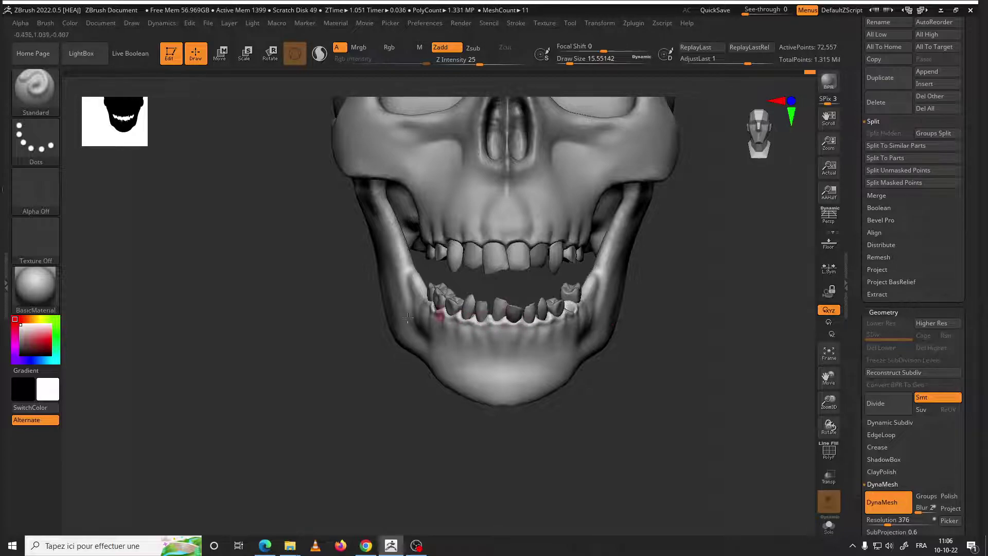
pyautogui.moveTo(407, 318)
pyautogui.mouseDown(button='right')
pyautogui.moveTo(390, 337)
pyautogui.moveTo(433, 313)
pyautogui.mouseUp(button='right')
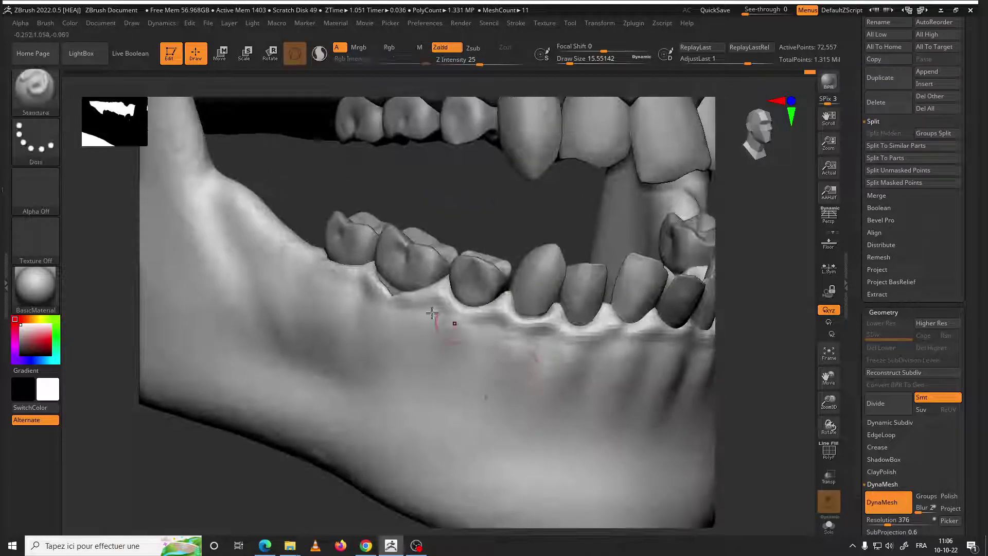
pyautogui.moveTo(378, 290)
pyautogui.keyDown('ctrl'); pyautogui.mouseDown(button='right')
pyautogui.moveTo(391, 309)
pyautogui.moveTo(589, 325)
pyautogui.moveTo(509, 329)
pyautogui.moveTo(521, 335)
pyautogui.moveTo(550, 309)
pyautogui.moveTo(635, 400)
pyautogui.moveTo(589, 394)
pyautogui.moveTo(555, 408)
pyautogui.moveTo(572, 388)
pyautogui.mouseUp(button='right'); pyautogui.keyUp('ctrl')
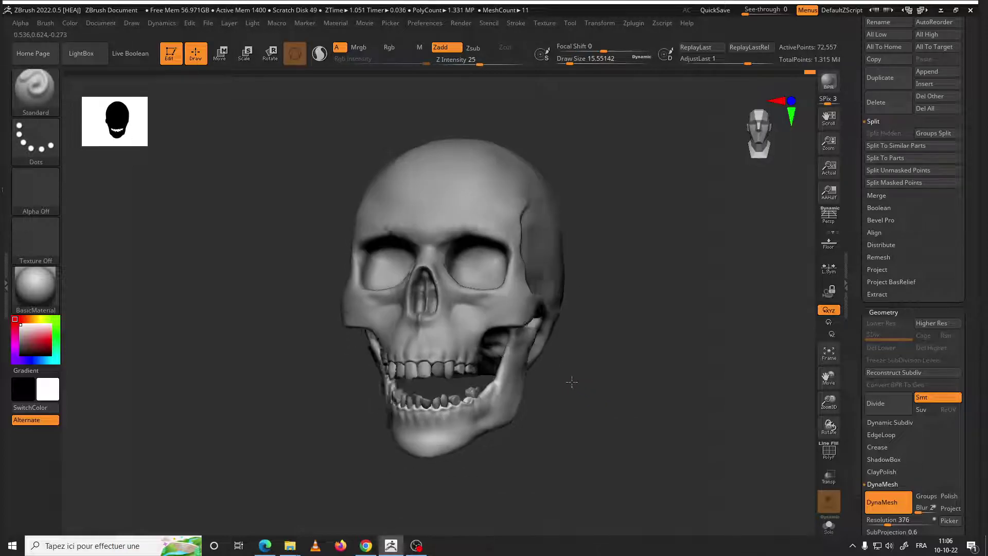
pyautogui.keyDown('alt'); pyautogui.click(342, 310); pyautogui.keyUp('alt')
pyautogui.moveTo(338, 348)
pyautogui.mouseDown(button='right')
pyautogui.moveTo(371, 298)
pyautogui.moveTo(292, 274)
pyautogui.mouseUp(button='right')
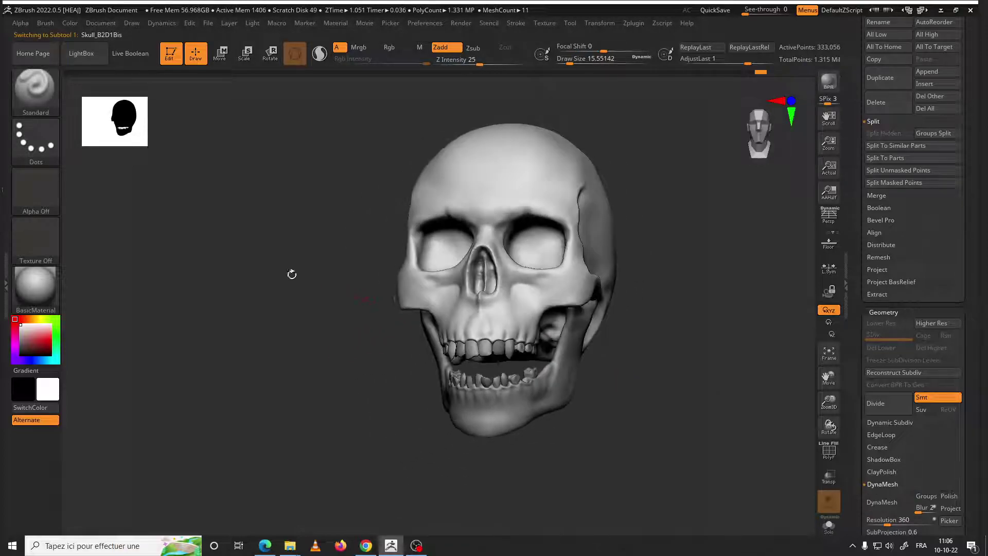
# Select the Move brush and enlarge its draw size
pyautogui.click(36, 89)
pyautogui.press('m')
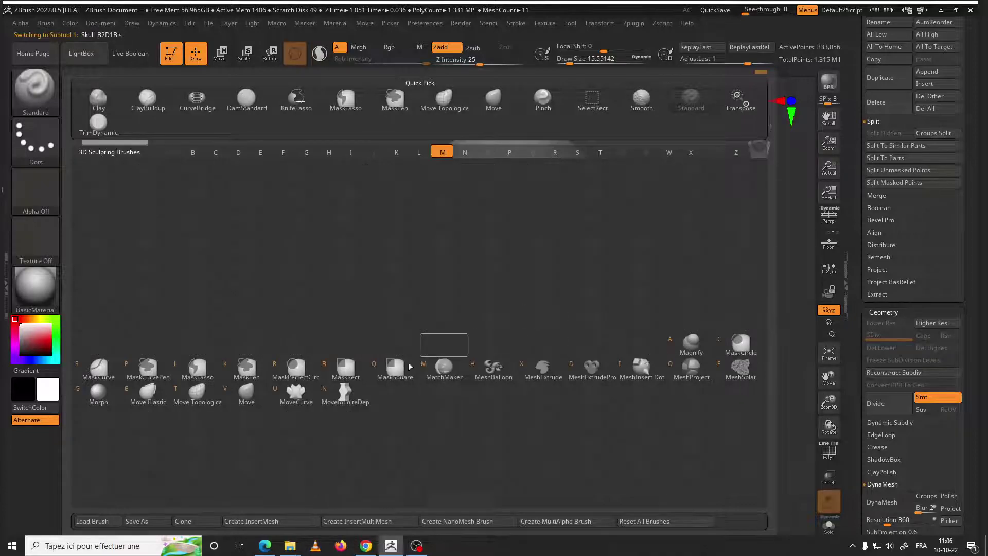
pyautogui.press('v')
pyautogui.rightClick(366, 326)
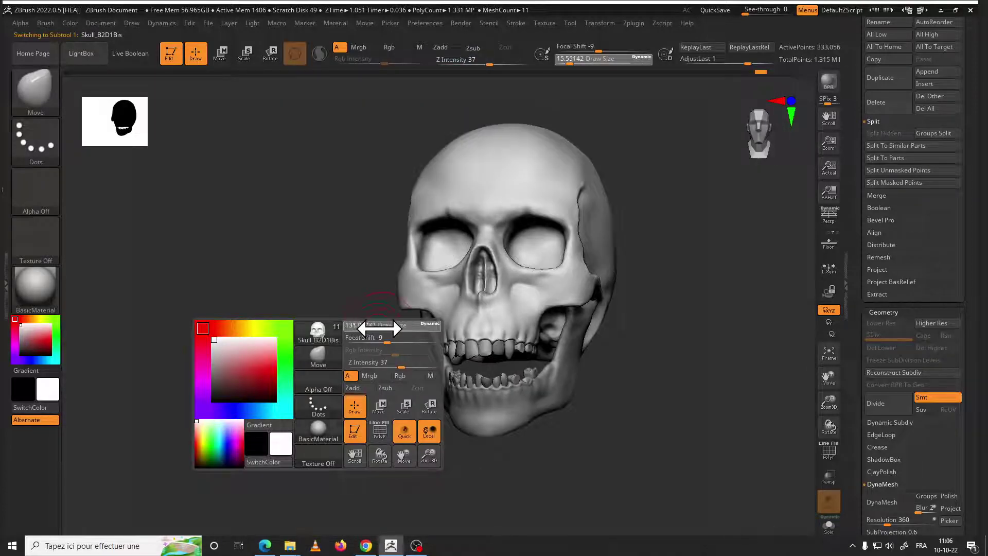
pyautogui.moveTo(378, 328)
pyautogui.mouseDown()
pyautogui.moveTo(394, 312)
pyautogui.moveTo(370, 320)
pyautogui.moveTo(399, 298)
pyautogui.moveTo(371, 242)
pyautogui.moveTo(387, 253)
pyautogui.moveTo(574, 282)
pyautogui.moveTo(544, 293)
pyautogui.moveTo(573, 269)
pyautogui.moveTo(579, 327)
pyautogui.mouseUp()
pyautogui.press('space')
# Select the jaw subtool, enlarge the brush, then pick the teeth from below
pyautogui.moveTo(632, 375); pyautogui.dragTo(549, 326)
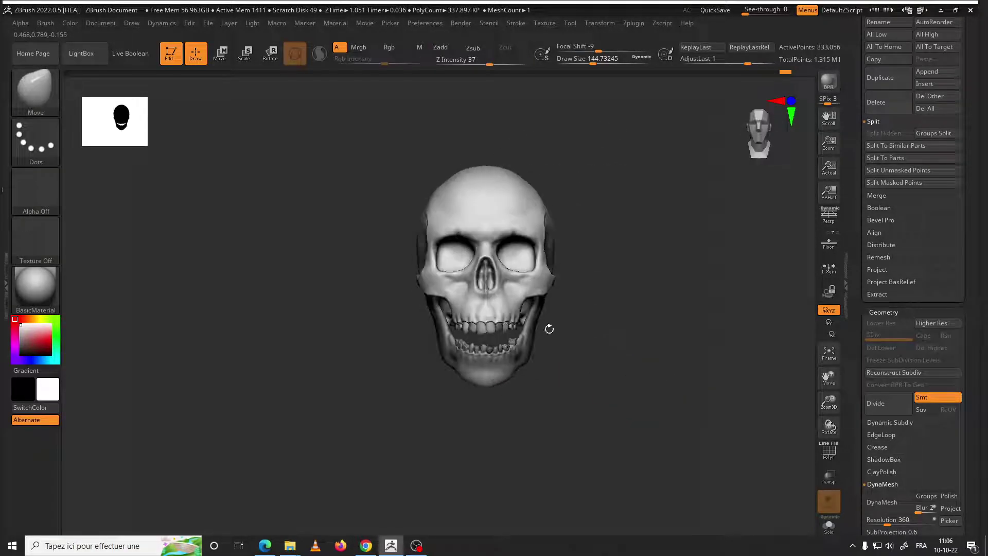
pyautogui.keyDown('alt'); pyautogui.click(522, 356); pyautogui.keyUp('alt')
pyautogui.moveTo(509, 353)
pyautogui.mouseDown()
pyautogui.moveTo(523, 353)
pyautogui.moveTo(536, 409)
pyautogui.moveTo(574, 443)
pyautogui.mouseUp()
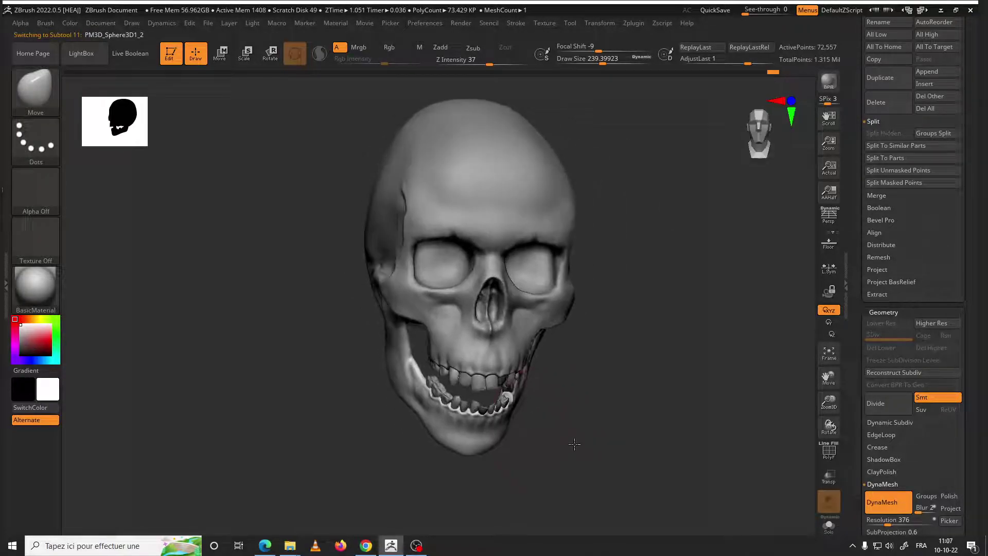
pyautogui.moveTo(569, 408)
pyautogui.mouseDown()
pyautogui.moveTo(594, 419)
pyautogui.moveTo(545, 427)
pyautogui.moveTo(535, 376)
pyautogui.mouseUp()
pyautogui.keyDown('alt'); pyautogui.click(572, 415); pyautogui.keyUp('alt')
pyautogui.press('space')
pyautogui.press('space')
# Orbit around the jaw from below and reselect the jaw subtool
pyautogui.moveTo(532, 304); pyautogui.dragTo(467, 350)
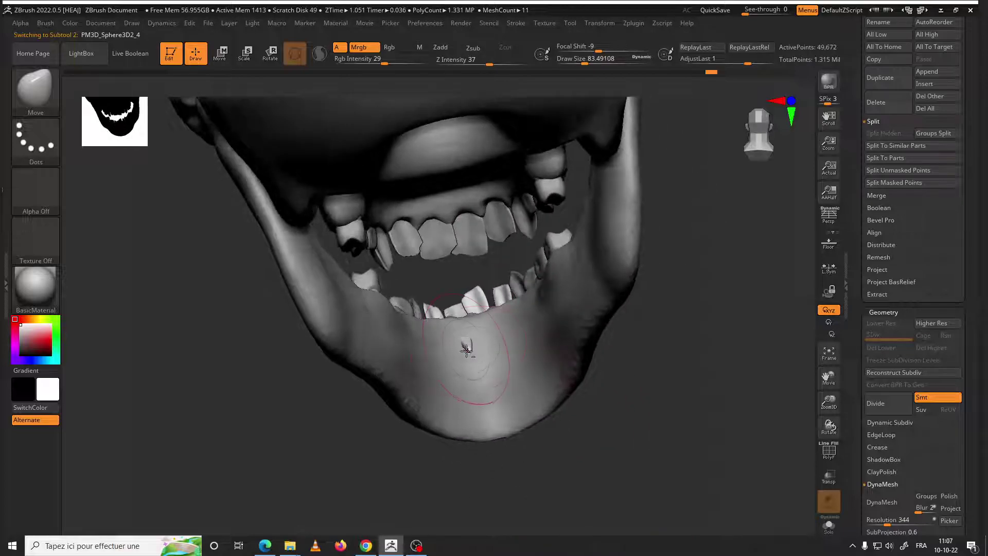
pyautogui.moveTo(410, 467)
pyautogui.mouseDown()
pyautogui.moveTo(459, 436)
pyautogui.moveTo(396, 520)
pyautogui.moveTo(375, 463)
pyautogui.moveTo(387, 422)
pyautogui.moveTo(478, 357)
pyautogui.mouseUp()
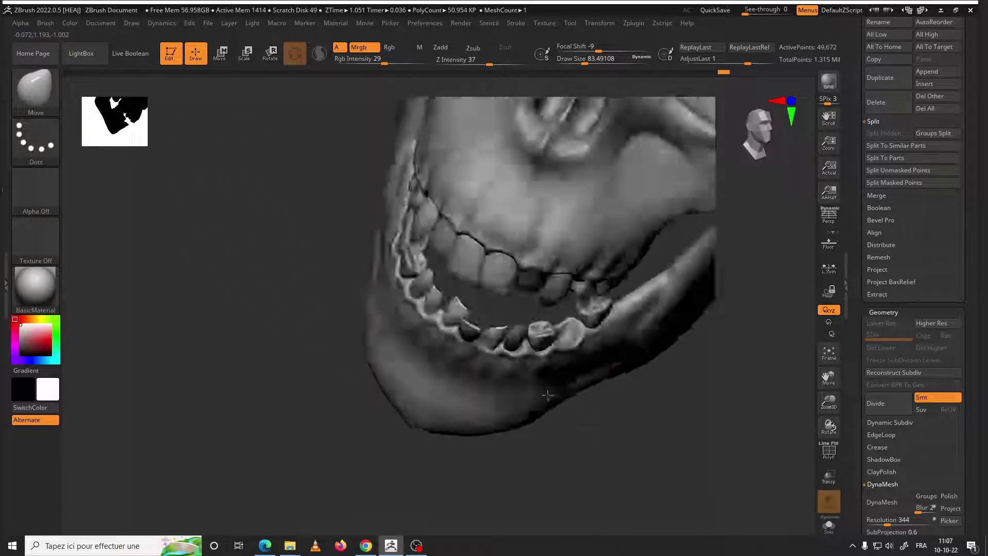
pyautogui.moveTo(625, 402)
pyautogui.mouseDown()
pyautogui.moveTo(576, 389)
pyautogui.moveTo(513, 341)
pyautogui.moveTo(500, 284)
pyautogui.mouseUp()
pyautogui.keyDown('alt'); pyautogui.click(491, 348); pyautogui.keyUp('alt')
pyautogui.press('space')
pyautogui.press('space')
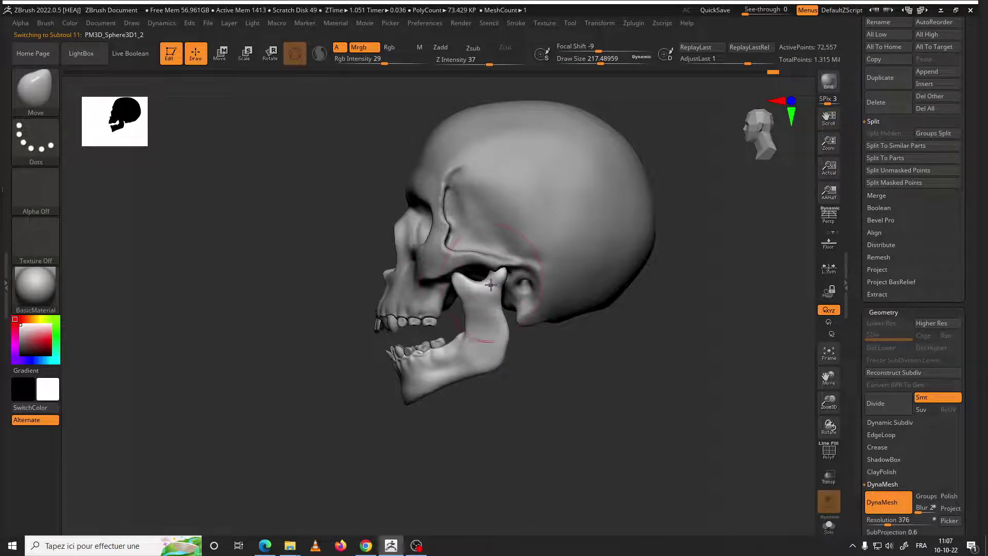
pyautogui.moveTo(505, 275)
pyautogui.mouseDown(button='right')
pyautogui.moveTo(585, 309)
pyautogui.moveTo(507, 280)
pyautogui.mouseUp(button='right')
pyautogui.moveTo(544, 197); pyautogui.dragTo(493, 286, button='right')
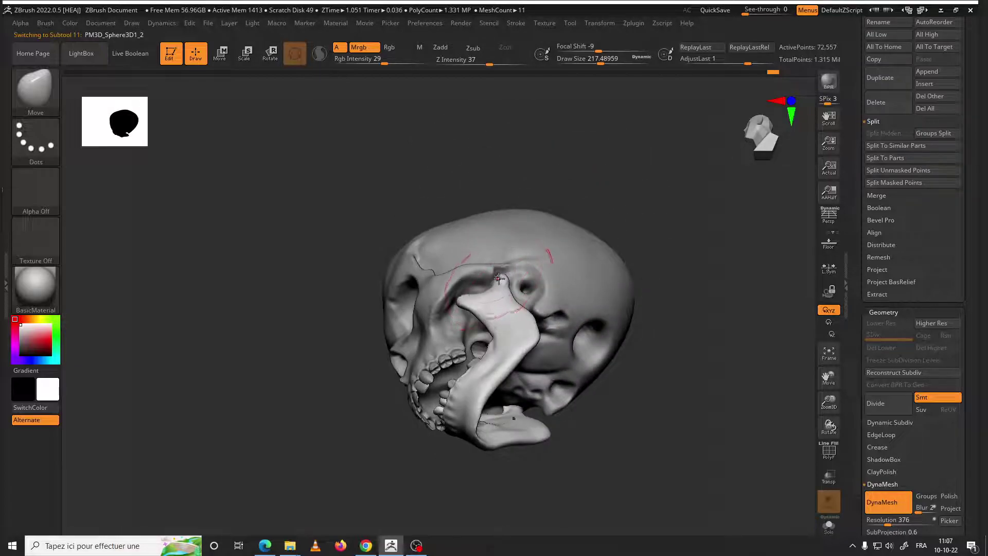
# Pick the Inflat brush at about size 30 and smooth the crease beside the nose
pyautogui.click(54, 88)
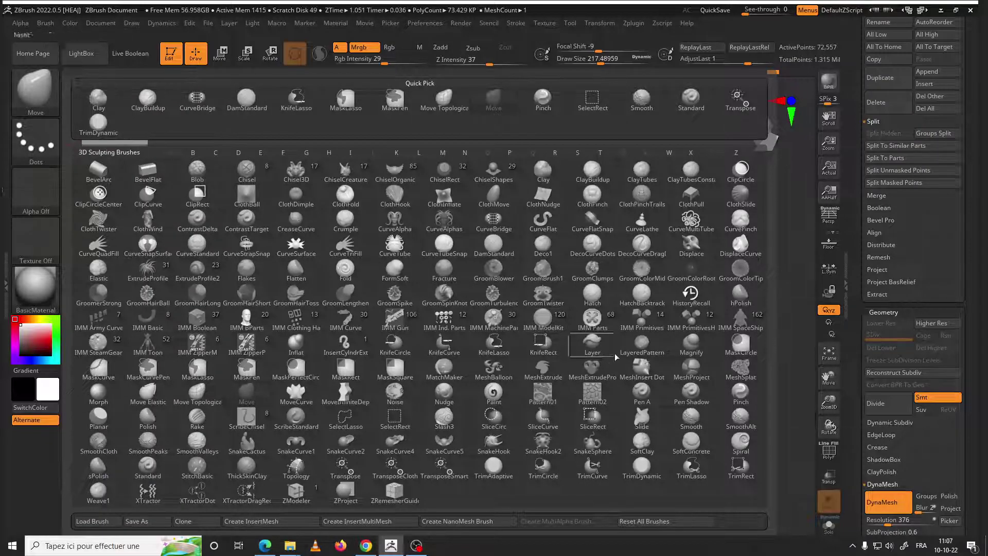
pyautogui.press('i')
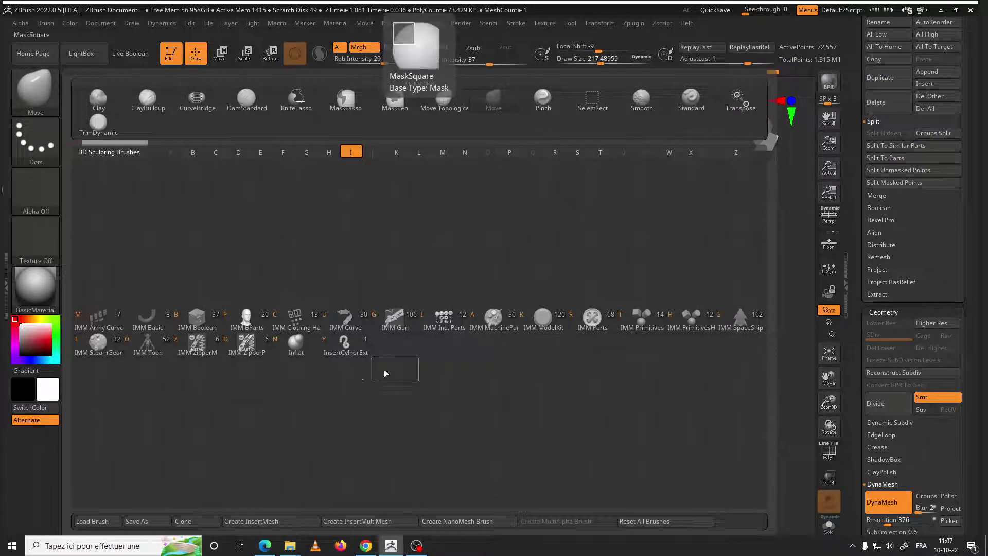
pyautogui.press('n')
pyautogui.keyDown('ctrl'); pyautogui.moveTo(627, 454); pyautogui.dragTo(515, 308, button='right'); pyautogui.keyUp('ctrl')
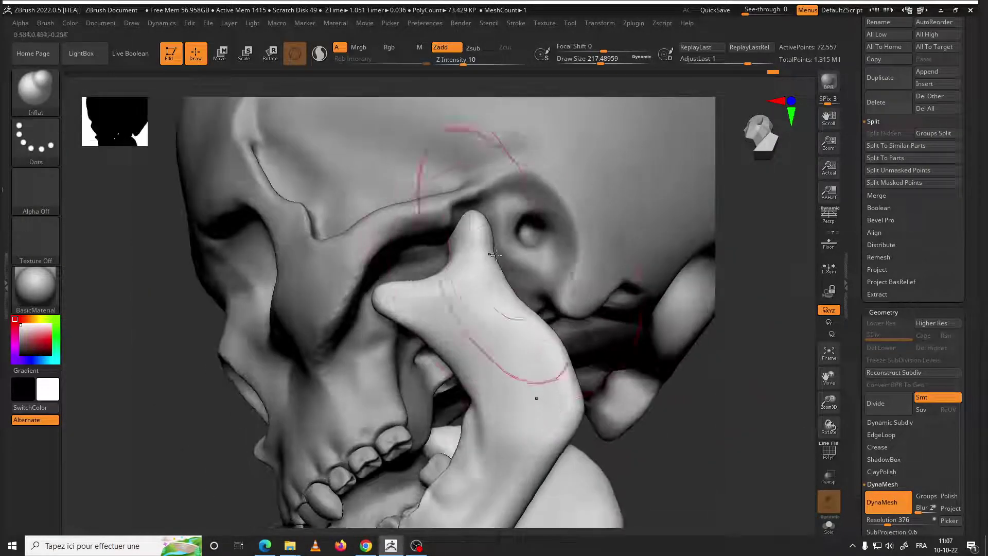
pyautogui.press('space')
pyautogui.moveTo(485, 254)
pyautogui.mouseDown()
pyautogui.moveTo(466, 225)
pyautogui.moveTo(486, 228)
pyautogui.mouseUp()
pyautogui.press('space')
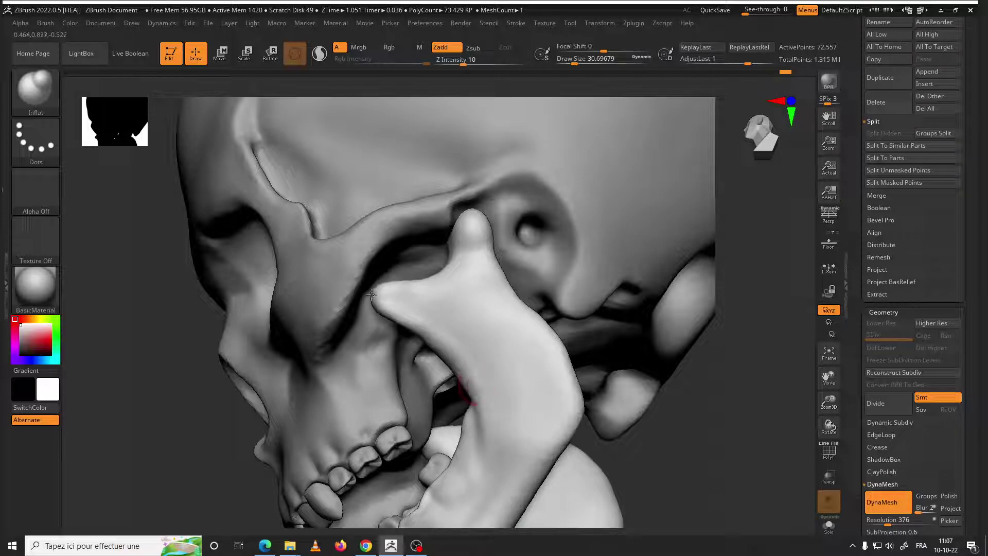
pyautogui.keyDown('shift'); pyautogui.moveTo(371, 293); pyautogui.dragTo(461, 353); pyautogui.keyUp('shift')
# Frame the skull and review it from front and three-quarter views
pyautogui.press('f')
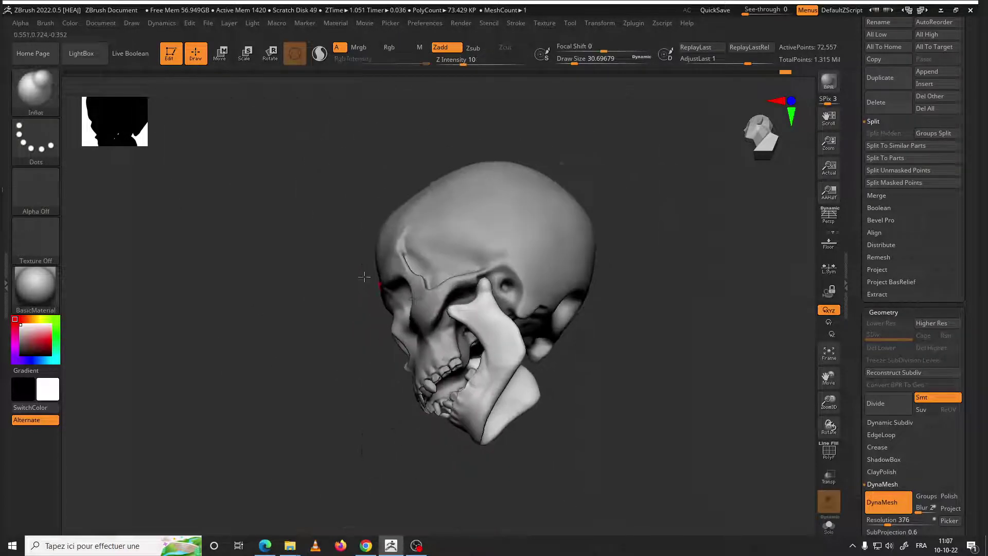
pyautogui.moveTo(370, 275)
pyautogui.mouseDown()
pyautogui.moveTo(617, 397)
pyautogui.moveTo(487, 287)
pyautogui.mouseUp()
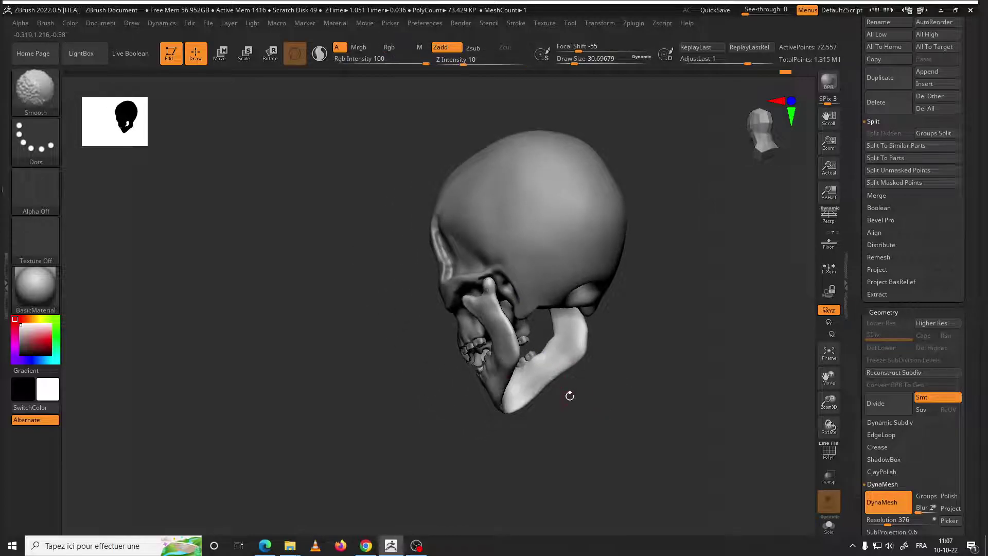
pyautogui.moveTo(570, 395)
pyautogui.mouseDown()
pyautogui.moveTo(640, 401)
pyautogui.moveTo(539, 379)
pyautogui.moveTo(463, 309)
pyautogui.moveTo(450, 314)
pyautogui.moveTo(446, 380)
pyautogui.mouseUp()
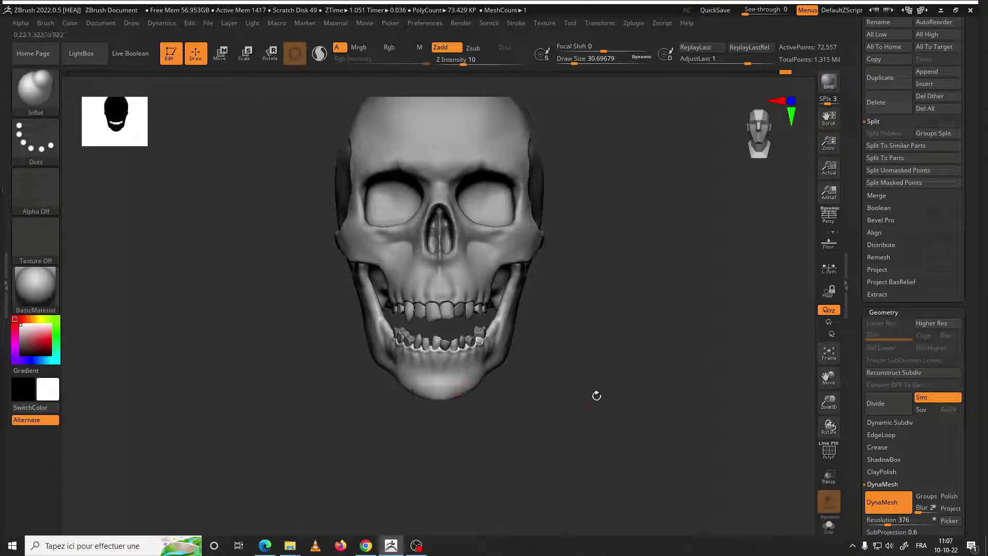
pyautogui.moveTo(597, 395)
pyautogui.mouseDown()
pyautogui.moveTo(573, 369)
pyautogui.moveTo(523, 346)
pyautogui.moveTo(536, 370)
pyautogui.moveTo(527, 363)
pyautogui.moveTo(548, 334)
pyautogui.mouseUp()
pyautogui.moveTo(586, 411); pyautogui.dragTo(459, 374)
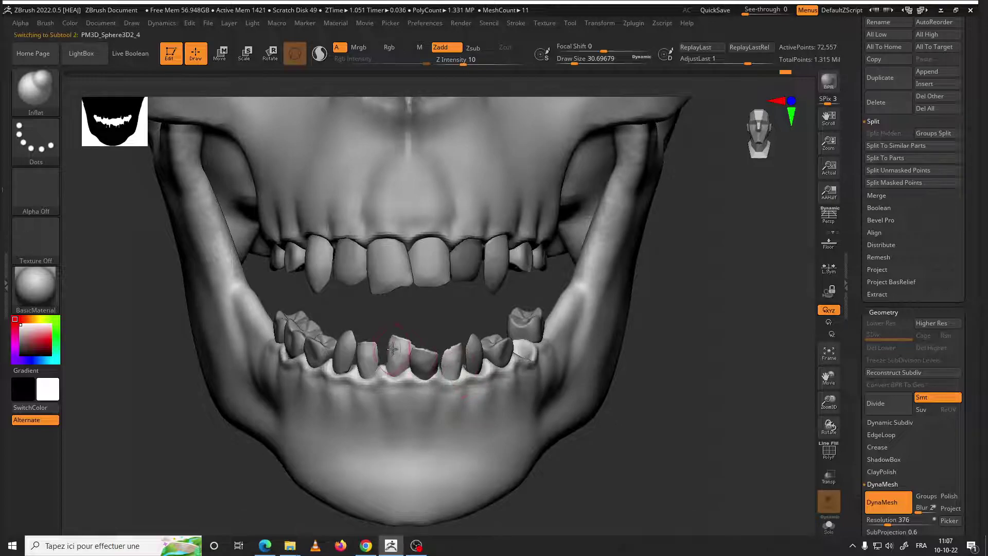
pyautogui.keyDown('alt'); pyautogui.moveTo(607, 401); pyautogui.dragTo(617, 360); pyautogui.keyUp('alt')
pyautogui.moveTo(639, 396)
pyautogui.mouseDown()
pyautogui.moveTo(563, 372)
pyautogui.moveTo(569, 379)
pyautogui.moveTo(520, 347)
pyautogui.moveTo(530, 367)
pyautogui.moveTo(540, 363)
pyautogui.mouseUp()
pyautogui.moveTo(629, 353)
pyautogui.keyDown('alt'); pyautogui.mouseDown()
pyautogui.moveTo(634, 382)
pyautogui.moveTo(615, 336)
pyautogui.mouseUp(); pyautogui.keyUp('alt')
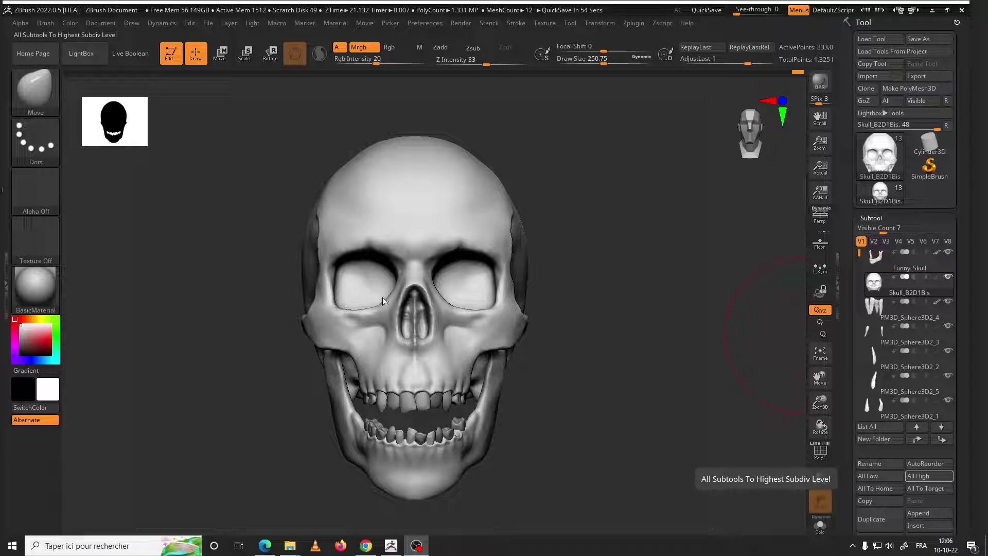
# Scroll the Subtool panel to Append and open the 3D Meshes picker
pyautogui.moveTo(699, 300)
pyautogui.mouseDown()
pyautogui.moveTo(666, 355)
pyautogui.moveTo(699, 365)
pyautogui.moveTo(617, 381)
pyautogui.moveTo(640, 386)
pyautogui.moveTo(592, 369)
pyautogui.mouseUp()
pyautogui.moveTo(959, 341); pyautogui.dragTo(959, 209)
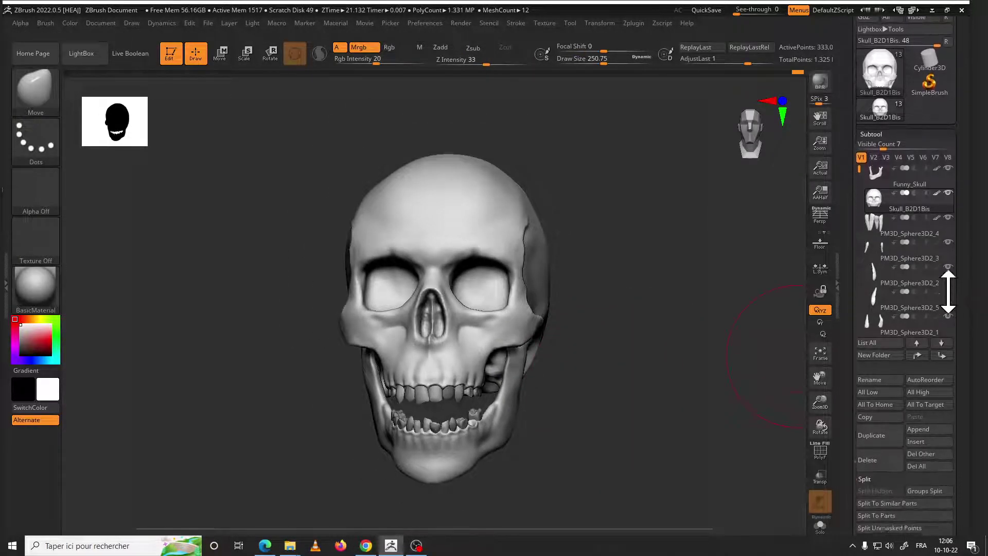
pyautogui.moveTo(677, 326); pyautogui.dragTo(620, 337)
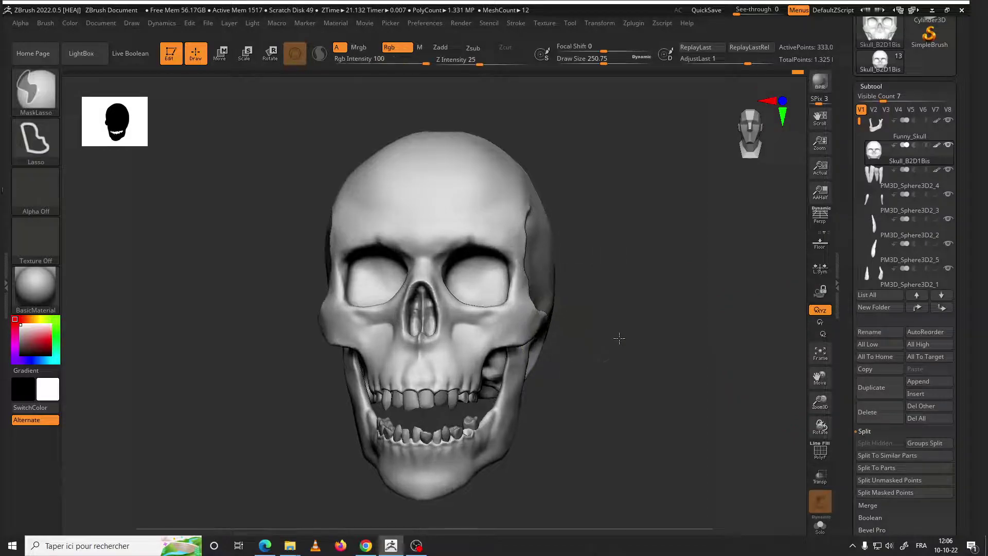
pyautogui.click(936, 384)
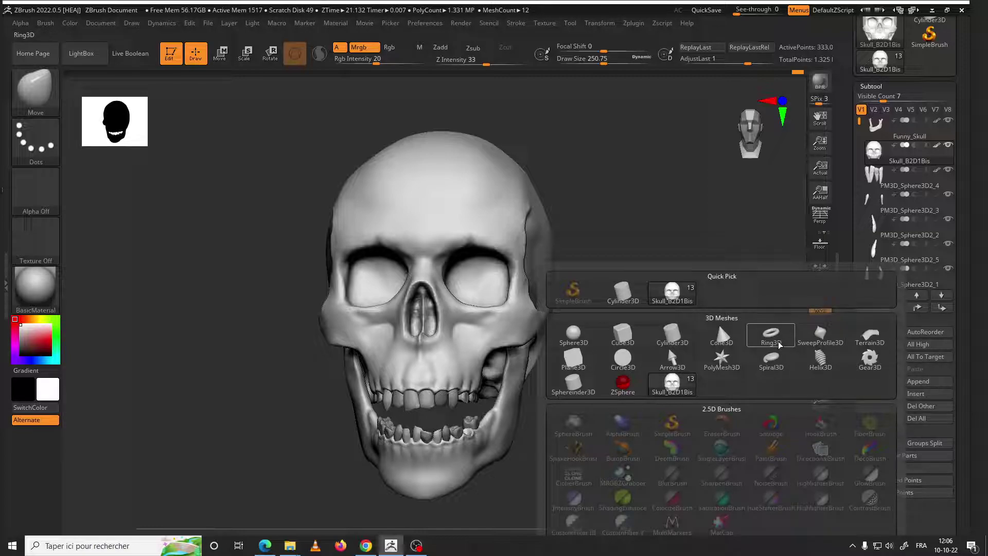
# Append a Ring3D subtool and move it up to the skull's forehead
pyautogui.click(774, 342)
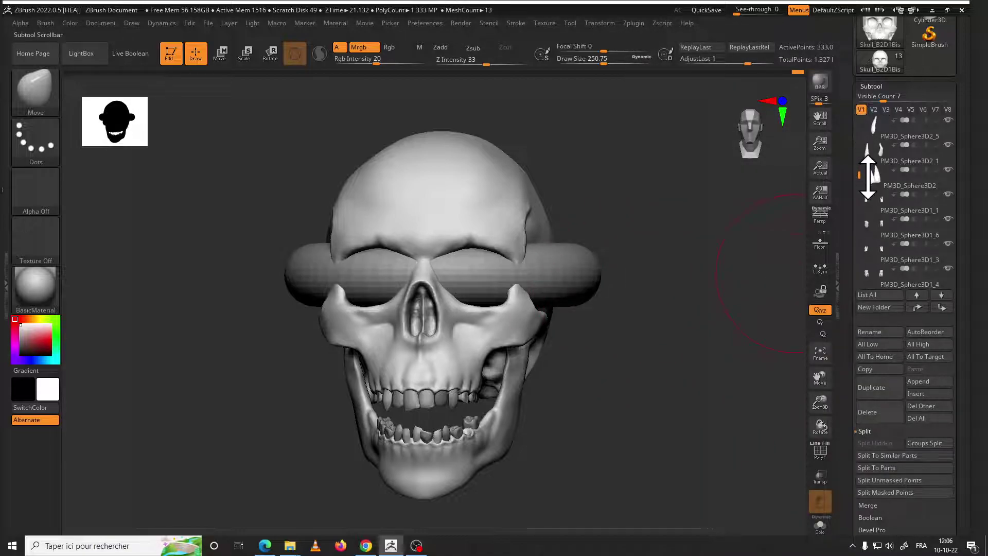
pyautogui.moveTo(859, 129); pyautogui.dragTo(863, 221)
pyautogui.keyDown('alt'); pyautogui.click(461, 260); pyautogui.keyUp('alt')
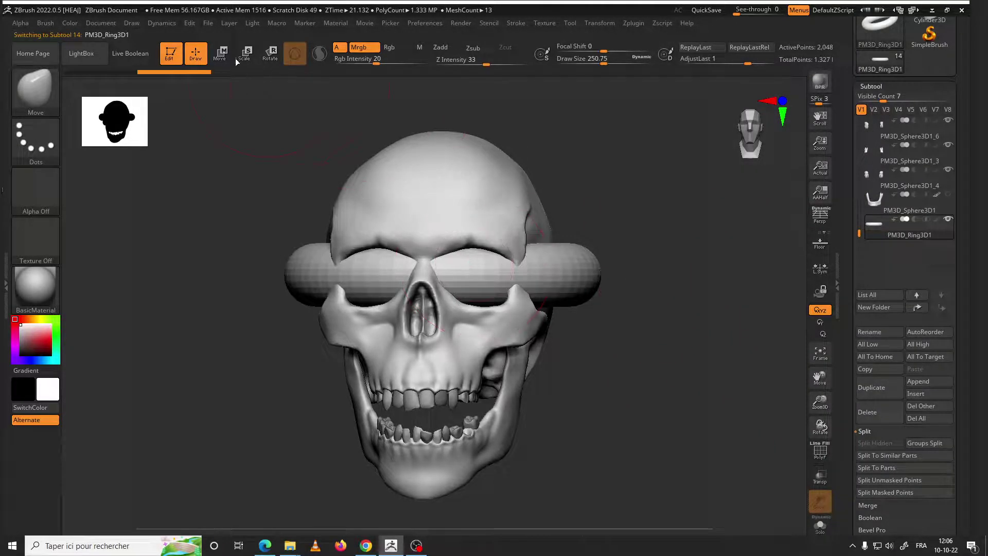
pyautogui.press('w')
pyautogui.moveTo(443, 211); pyautogui.dragTo(482, 105)
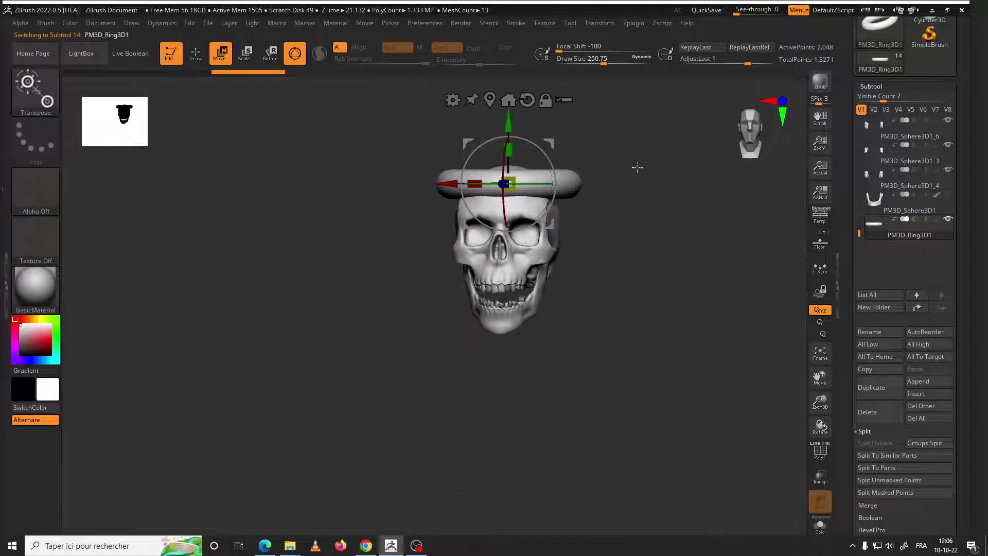
# View from above and scale the ring up around the top of the skull
pyautogui.moveTo(635, 163)
pyautogui.mouseDown()
pyautogui.moveTo(575, 306)
pyautogui.moveTo(633, 190)
pyautogui.mouseUp()
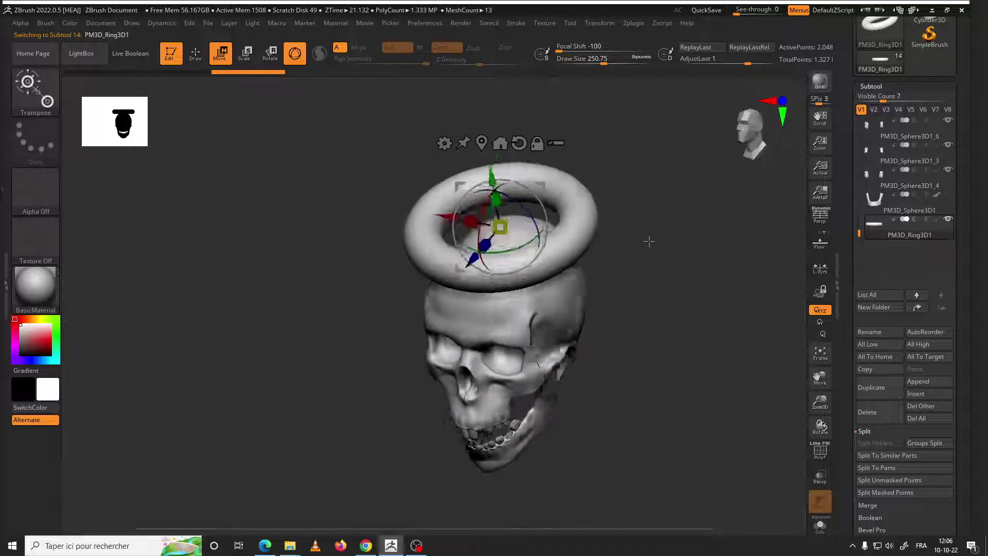
pyautogui.moveTo(633, 190)
pyautogui.mouseDown()
pyautogui.moveTo(574, 297)
pyautogui.moveTo(619, 319)
pyautogui.moveTo(613, 384)
pyautogui.moveTo(536, 331)
pyautogui.moveTo(566, 309)
pyautogui.moveTo(529, 307)
pyautogui.mouseUp()
pyautogui.scroll(3, 583, 281)
pyautogui.scroll(5, 568, 306)
pyautogui.scroll(-3, 568, 306)
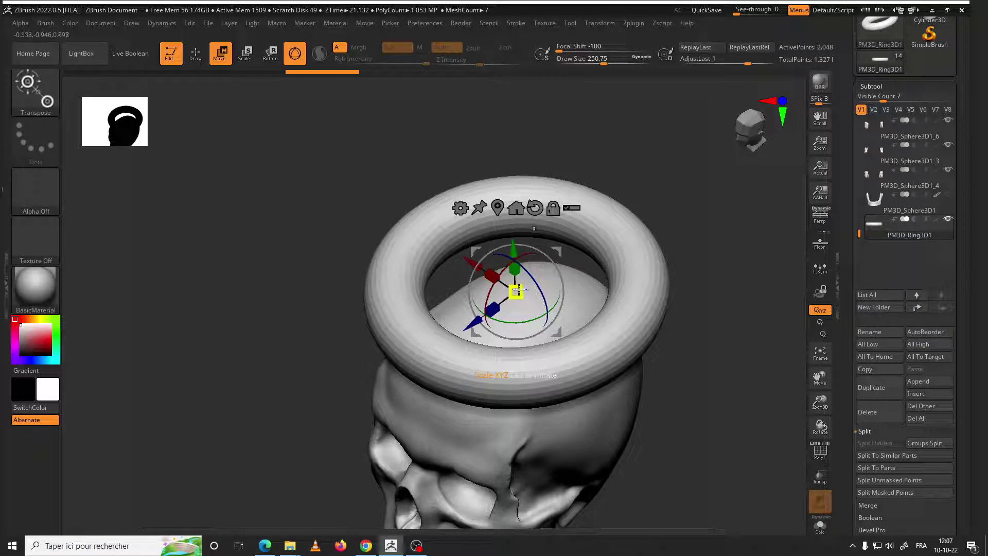
pyautogui.moveTo(522, 286)
pyautogui.mouseDown()
pyautogui.moveTo(622, 210)
pyautogui.moveTo(686, 192)
pyautogui.moveTo(644, 256)
pyautogui.mouseUp()
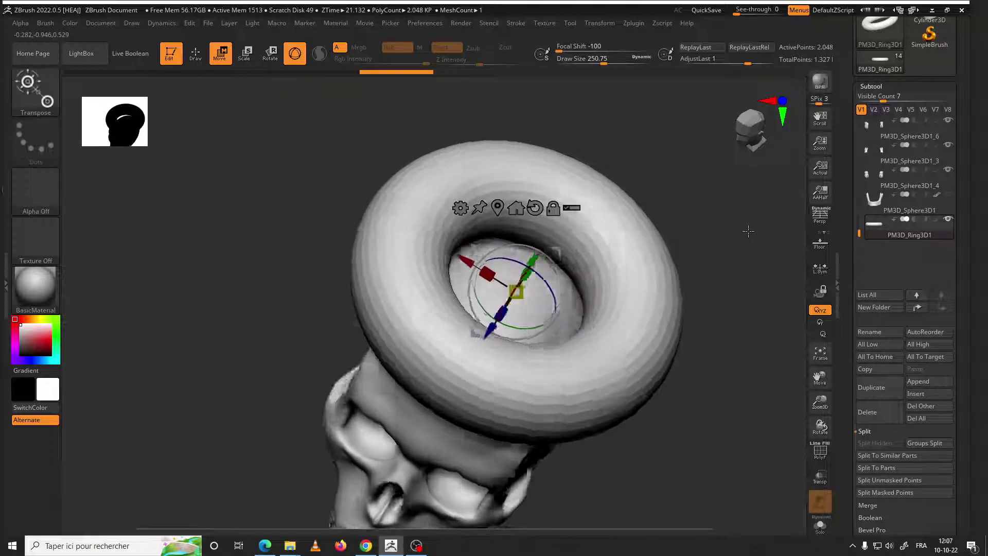
pyautogui.moveTo(523, 292); pyautogui.dragTo(628, 258)
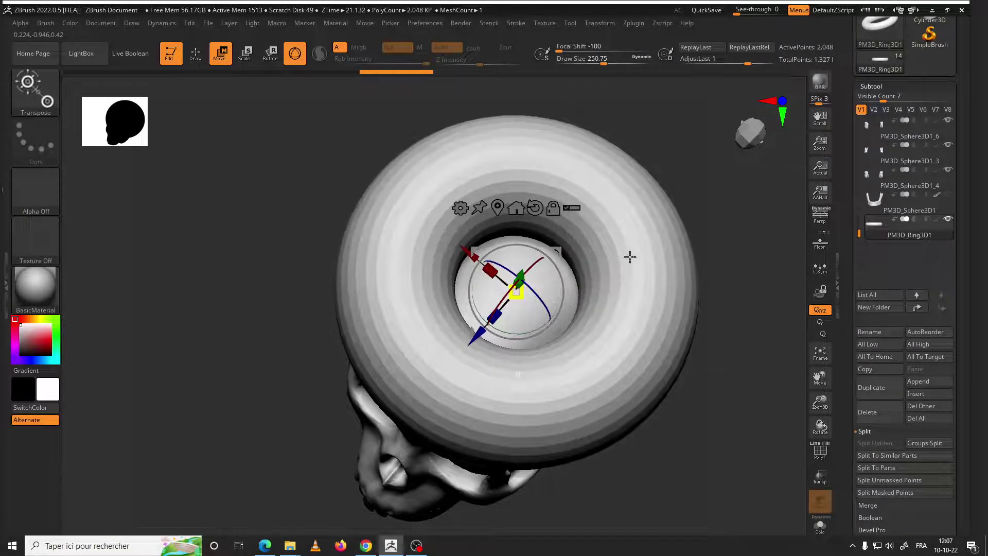
# Orbit to check the enlarged ring from the side and above
pyautogui.moveTo(728, 343)
pyautogui.mouseDown()
pyautogui.moveTo(741, 351)
pyautogui.moveTo(720, 344)
pyautogui.mouseUp()
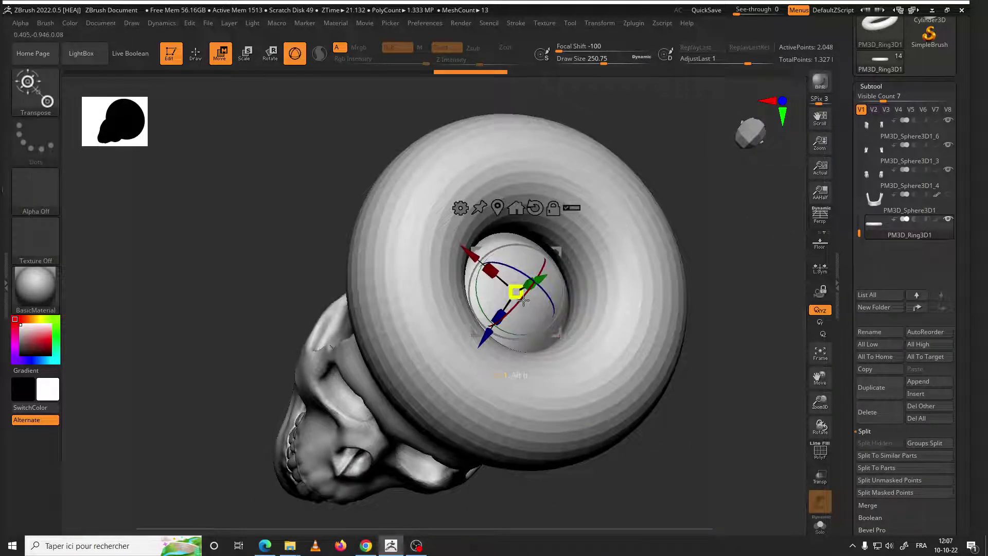
pyautogui.moveTo(524, 299)
pyautogui.keyDown('shift'); pyautogui.mouseDown()
pyautogui.moveTo(601, 359)
pyautogui.moveTo(717, 346)
pyautogui.moveTo(539, 314)
pyautogui.mouseUp(); pyautogui.keyUp('shift')
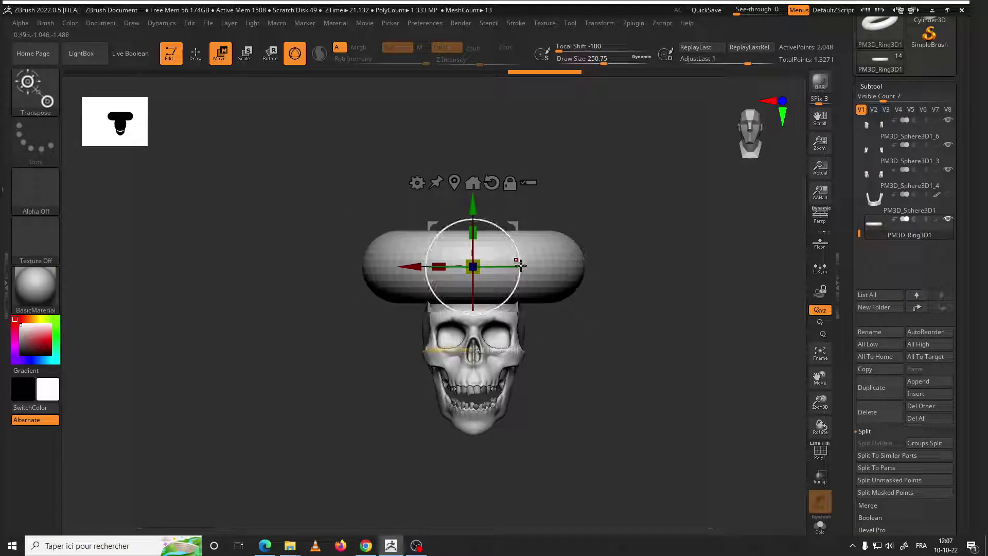
pyautogui.moveTo(510, 257)
pyautogui.mouseDown(button='right')
pyautogui.moveTo(542, 259)
pyautogui.moveTo(558, 351)
pyautogui.moveTo(572, 280)
pyautogui.mouseUp(button='right')
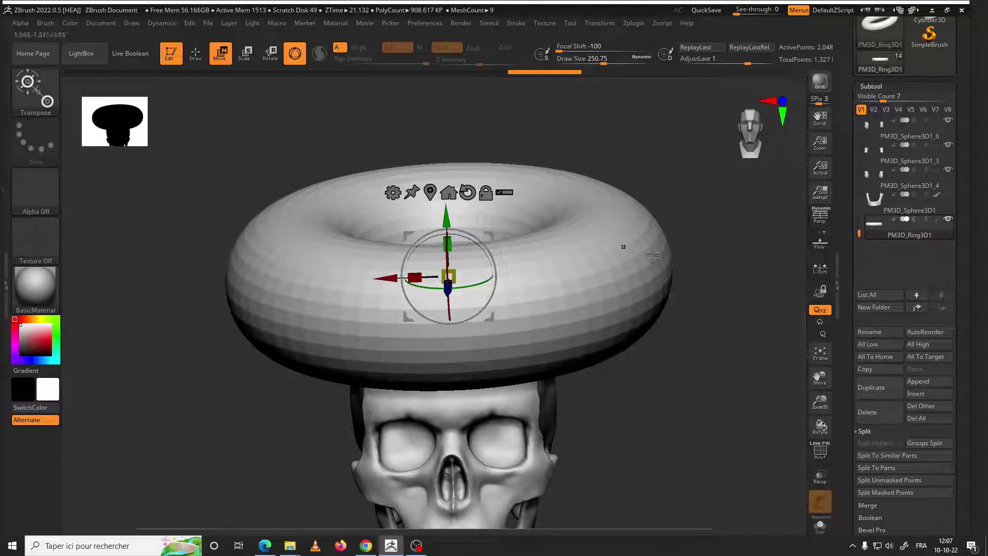
pyautogui.keyDown('shift'); pyautogui.moveTo(672, 351); pyautogui.dragTo(711, 345, button='right'); pyautogui.keyUp('shift')
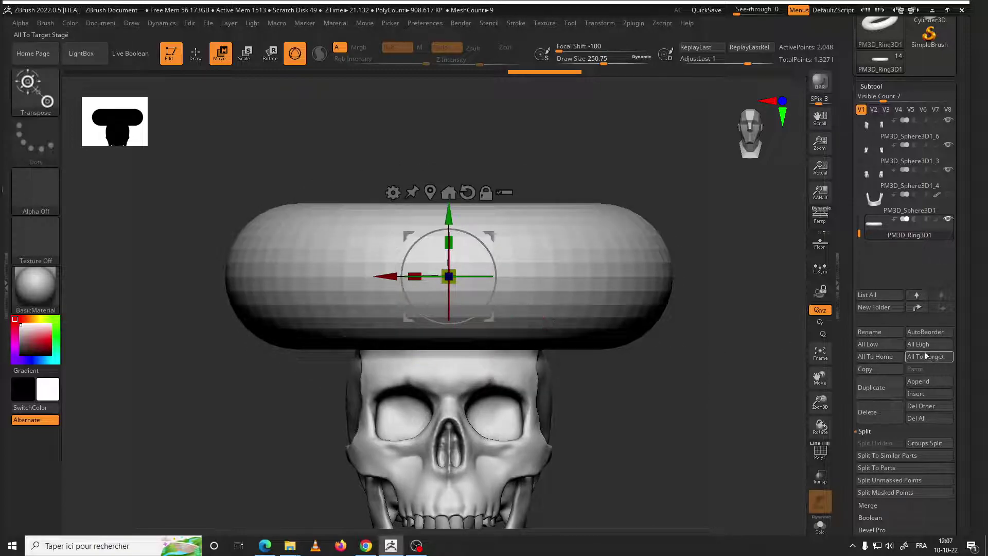
# Subdivide the ring with Ctrl+D to SDiv 7 and delete its lower levels
pyautogui.moveTo(957, 340); pyautogui.dragTo(957, 273)
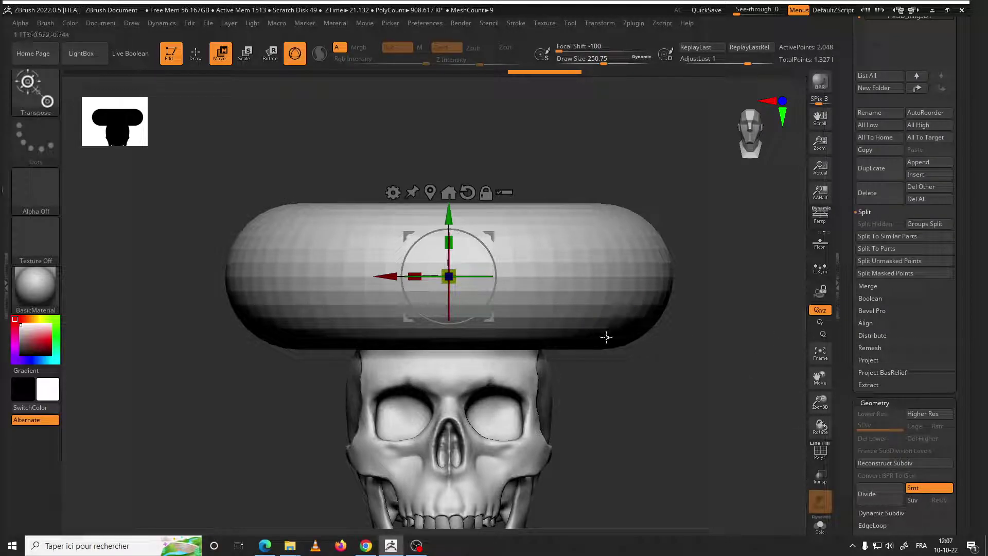
pyautogui.hotkey('ctrl', 'd')
pyautogui.hotkey('ctrl', 'd')
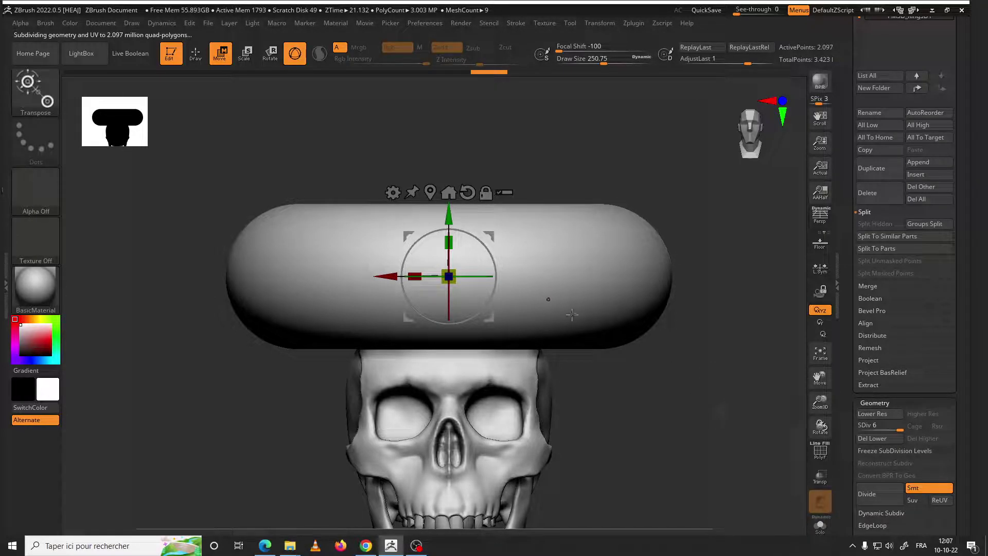
pyautogui.hotkey('ctrl', 'shift')
pyautogui.hotkey('ctrl', 'd')
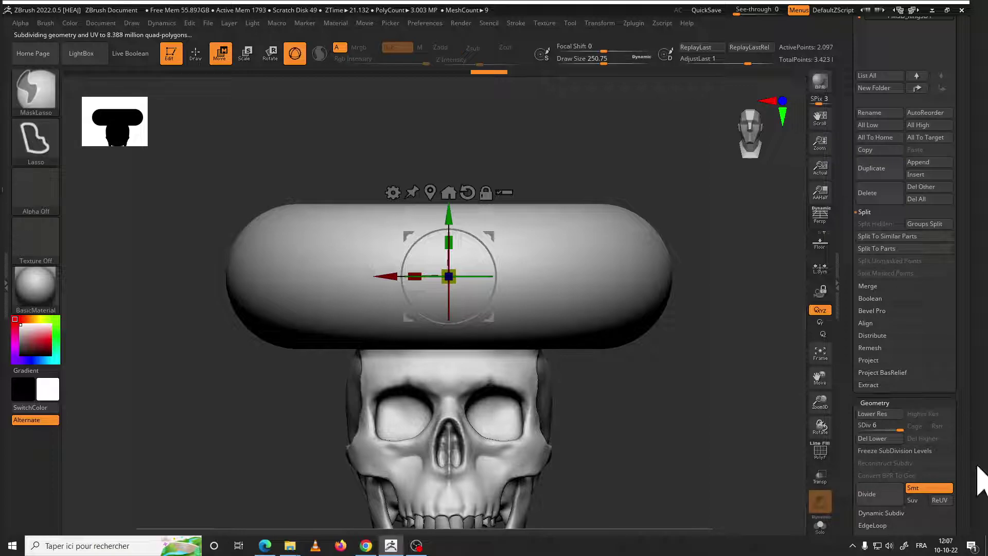
pyautogui.click(885, 441)
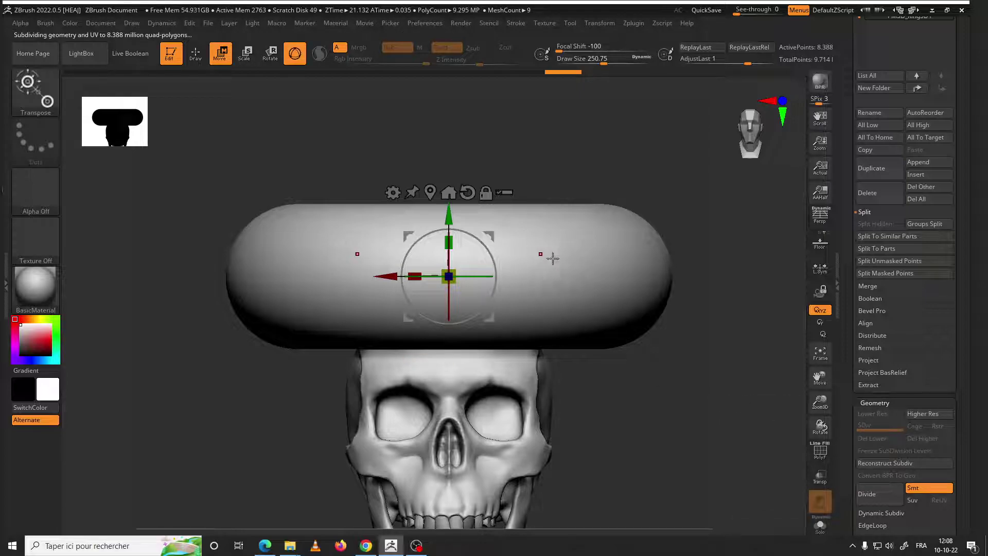
# Switch to sculpting the ring with a smaller brush and lasso masking
pyautogui.click(193, 54)
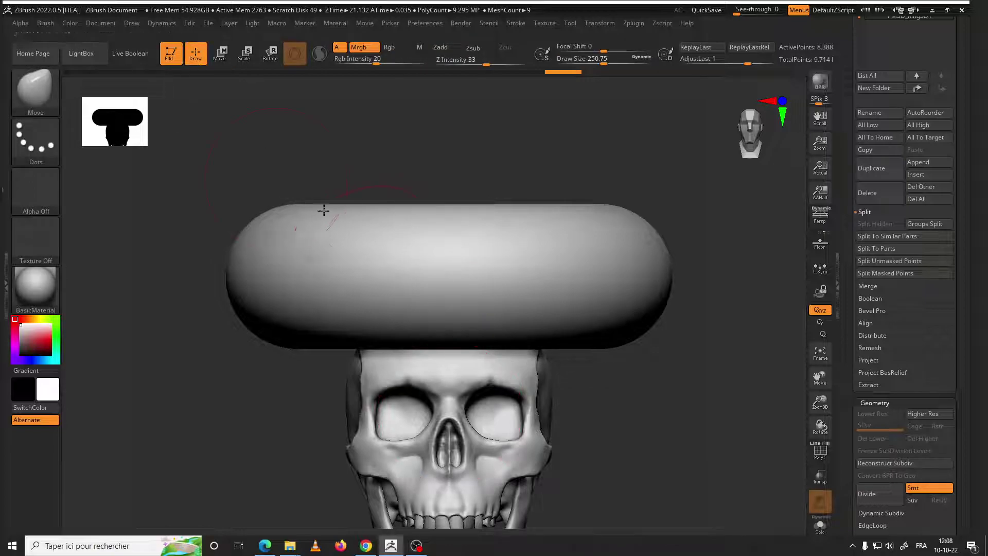
pyautogui.press('space')
pyautogui.moveTo(410, 257); pyautogui.dragTo(392, 256)
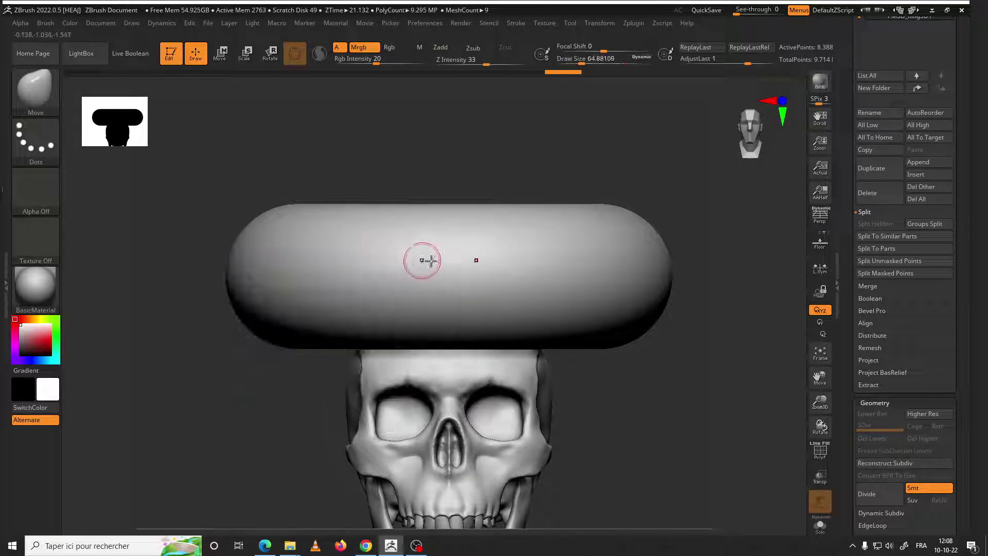
pyautogui.press('space')
pyautogui.press('ctrl')
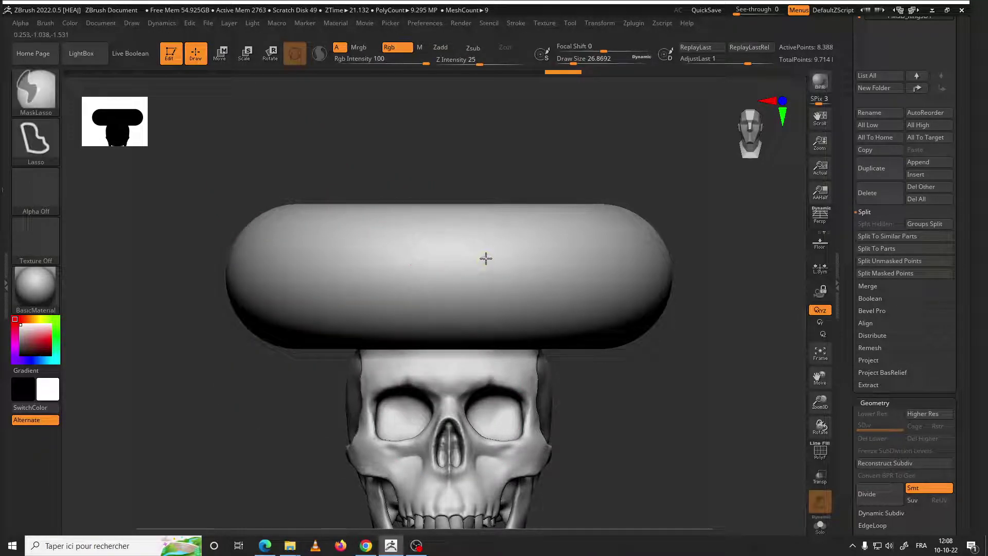
# Solo the ring and lasso-mask its top with a clean wavy edge
pyautogui.keyDown('ctrl'); pyautogui.keyDown('shift'); pyautogui.click(435, 261); pyautogui.keyUp('shift'); pyautogui.keyUp('ctrl')
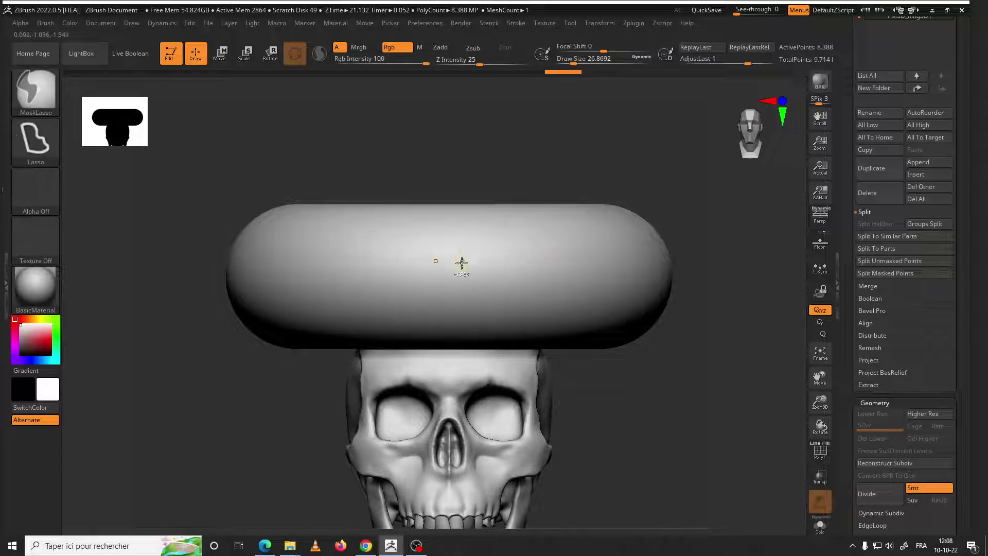
pyautogui.moveTo(522, 260)
pyautogui.mouseDown()
pyautogui.moveTo(604, 261)
pyautogui.moveTo(688, 245)
pyautogui.moveTo(468, 193)
pyautogui.moveTo(194, 189)
pyautogui.moveTo(190, 227)
pyautogui.moveTo(209, 260)
pyautogui.mouseUp()
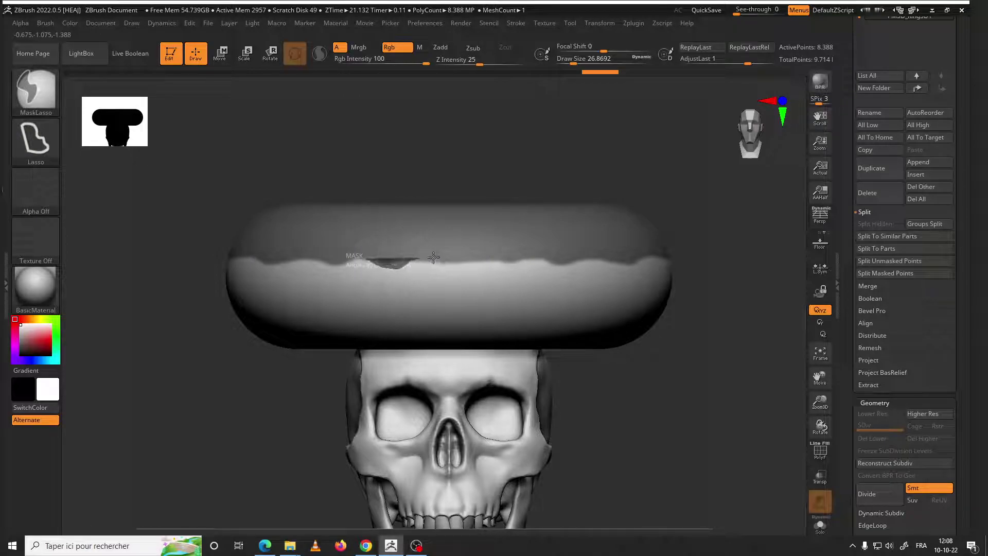
pyautogui.moveTo(481, 262)
pyautogui.keyDown('ctrl'); pyautogui.mouseDown()
pyautogui.moveTo(489, 259)
pyautogui.moveTo(414, 260)
pyautogui.mouseUp(); pyautogui.keyUp('ctrl')
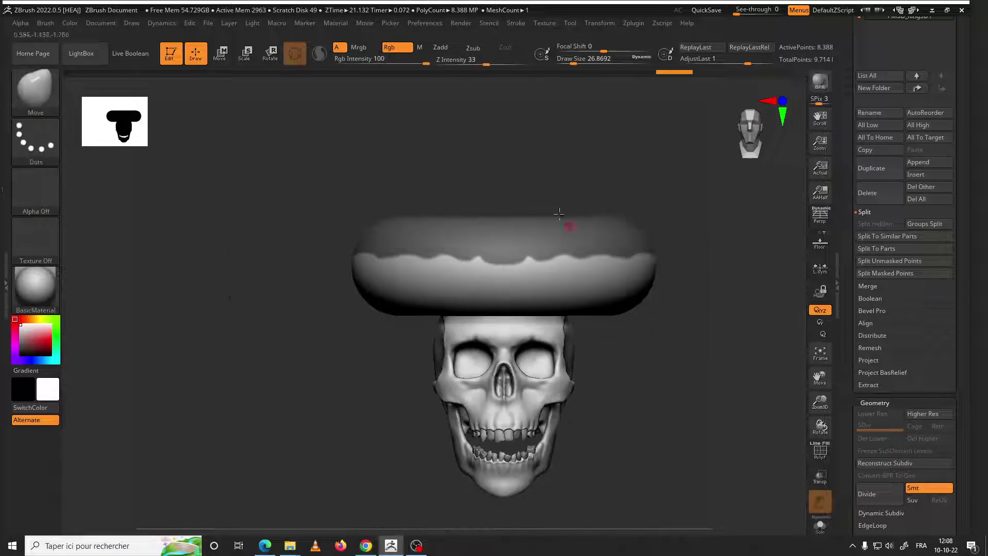
pyautogui.moveTo(566, 220)
pyautogui.mouseDown()
pyautogui.moveTo(607, 198)
pyautogui.moveTo(574, 208)
pyautogui.moveTo(685, 217)
pyautogui.moveTo(572, 211)
pyautogui.moveTo(616, 247)
pyautogui.moveTo(573, 245)
pyautogui.moveTo(666, 238)
pyautogui.mouseUp()
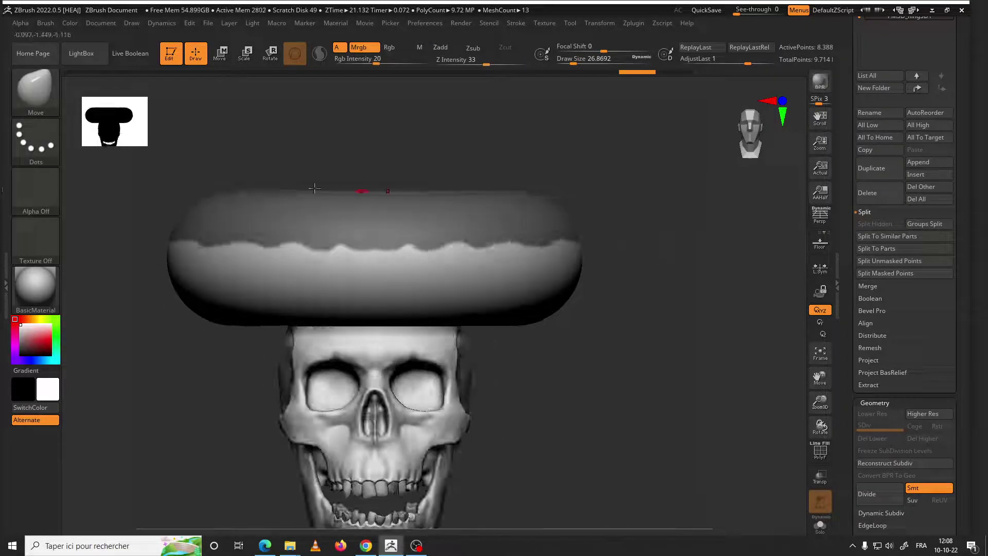
# Select the MaskPen brush and try a first drip, then undo it
pyautogui.keyDown('ctrl'); pyautogui.click(45, 89); pyautogui.keyUp('ctrl')
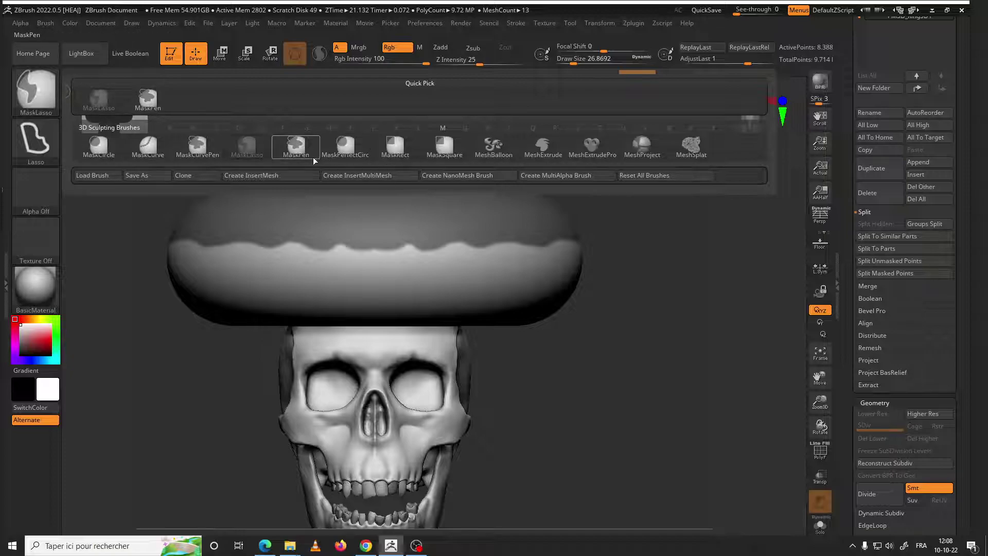
pyautogui.click(39, 90)
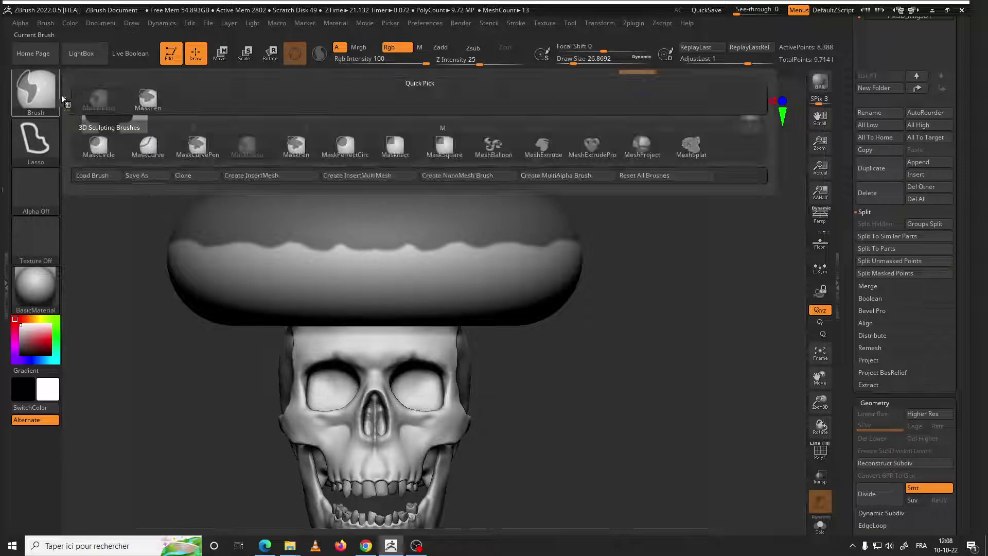
pyautogui.click(296, 147)
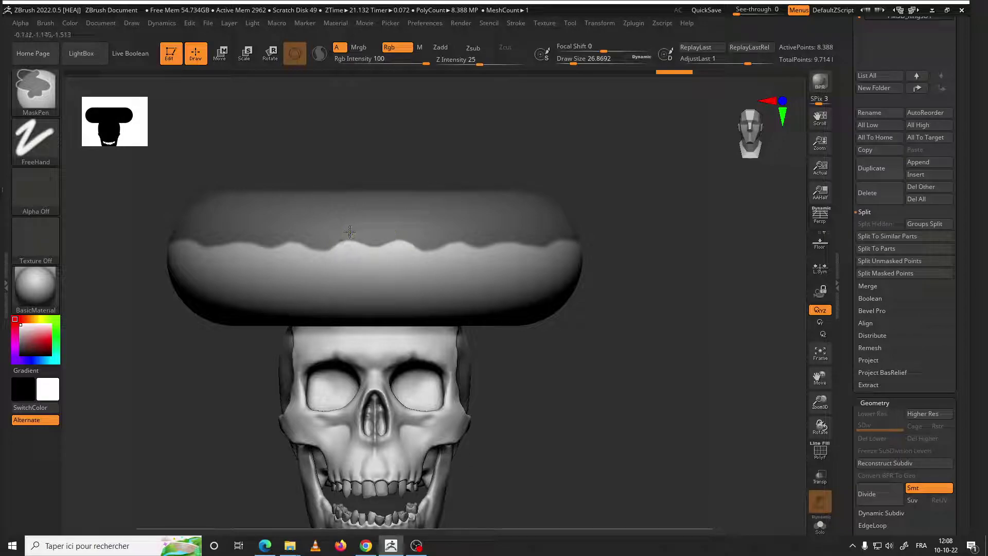
pyautogui.moveTo(349, 232)
pyautogui.keyDown('ctrl'); pyautogui.mouseDown()
pyautogui.moveTo(333, 242)
pyautogui.moveTo(319, 286)
pyautogui.moveTo(317, 255)
pyautogui.mouseUp(); pyautogui.keyUp('ctrl')
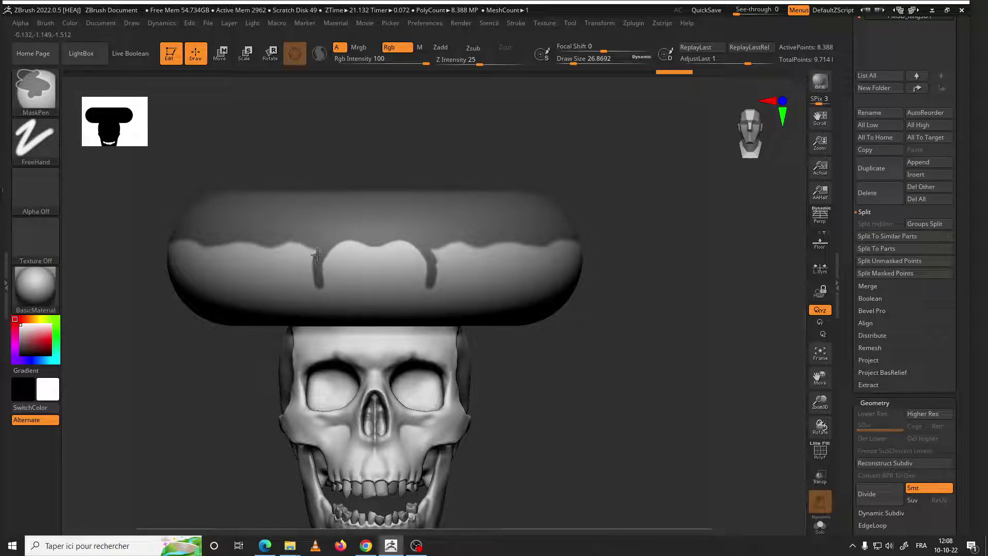
pyautogui.keyDown('ctrl'); pyautogui.click(320, 251); pyautogui.keyUp('ctrl')
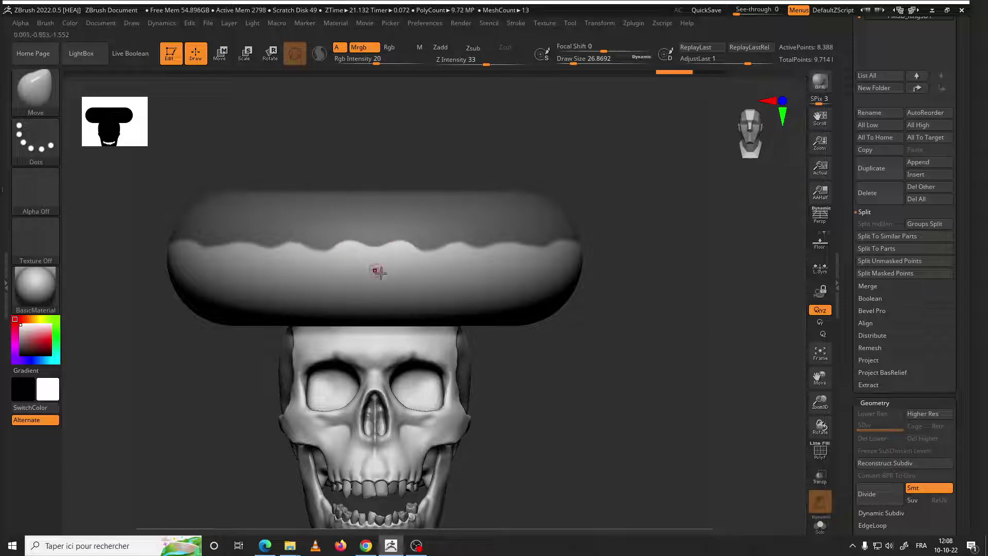
# Turn the model and paint a drip down from the icing mask edge
pyautogui.moveTo(358, 204); pyautogui.dragTo(390, 155, button='right')
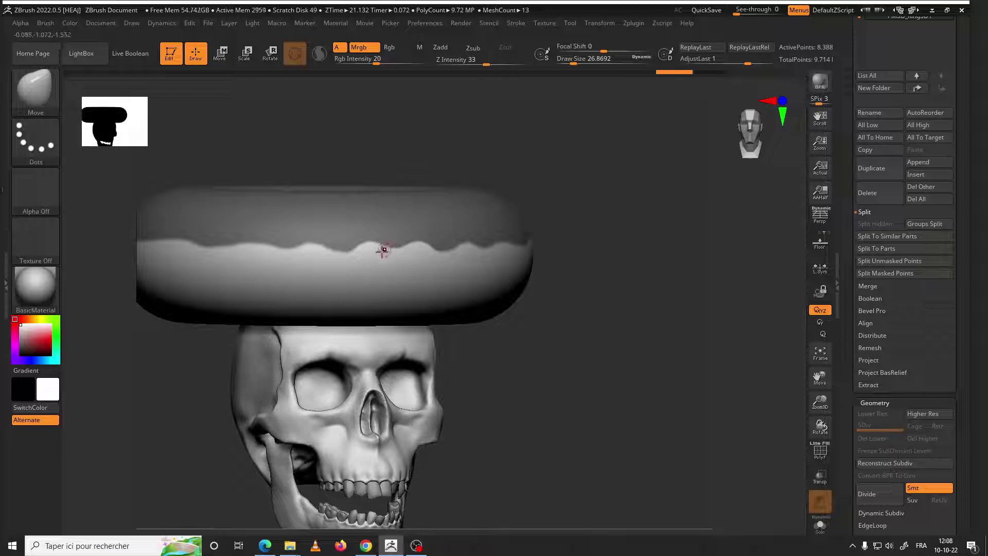
pyautogui.press('ctrl')
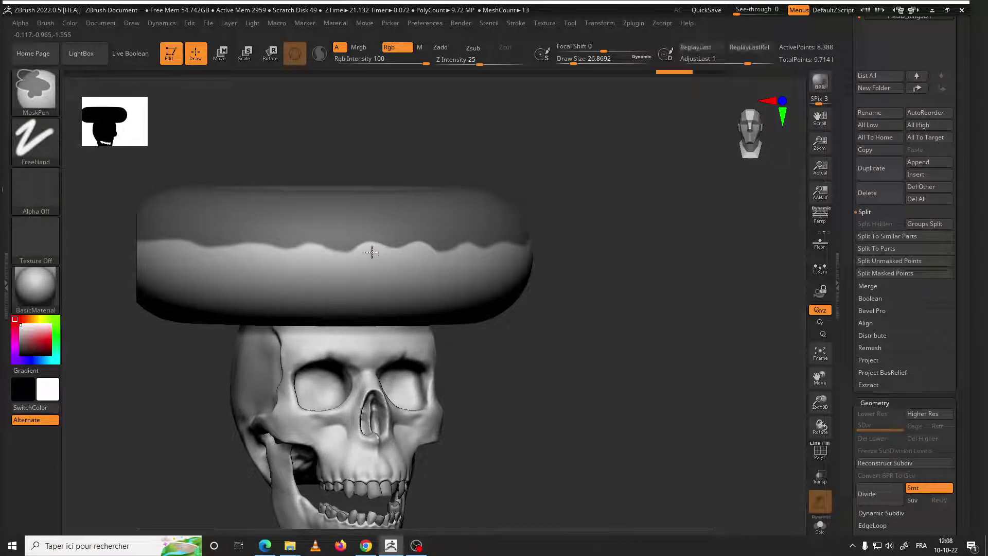
pyautogui.keyDown('ctrl'); pyautogui.click(371, 252); pyautogui.keyUp('ctrl')
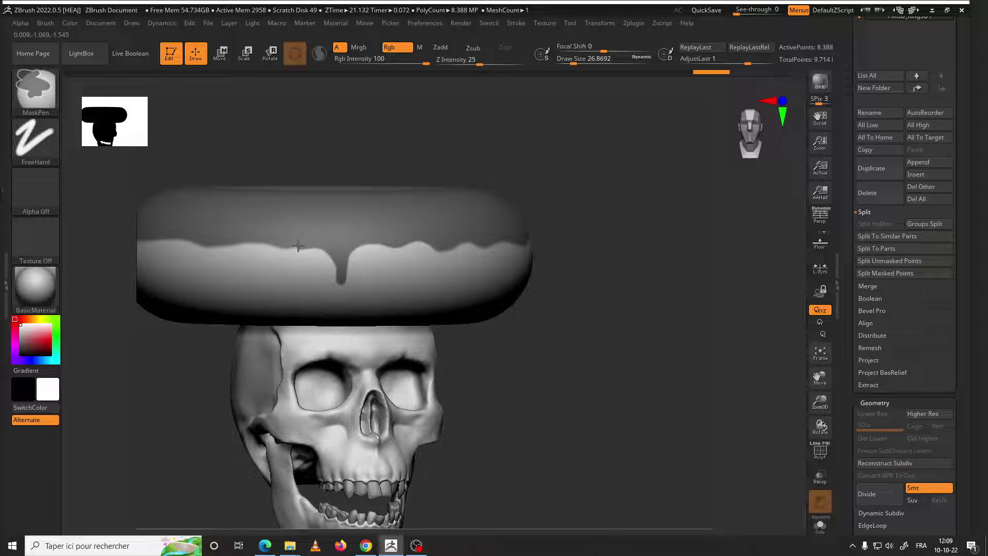
pyautogui.keyDown('ctrl'); pyautogui.moveTo(236, 245); pyautogui.dragTo(175, 240); pyautogui.keyUp('ctrl')
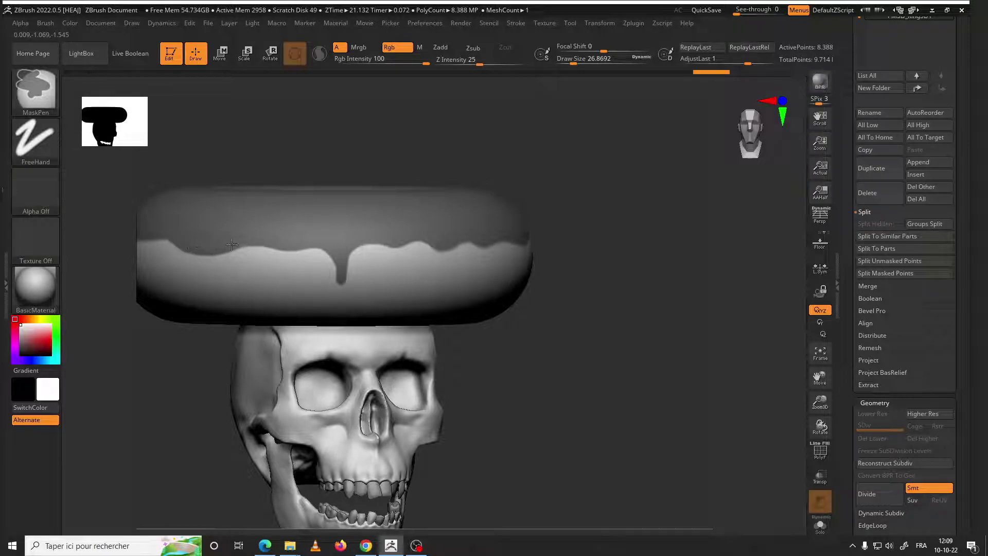
# Paint another drip and erase a stray icing bump on the mask
pyautogui.moveTo(221, 170); pyautogui.dragTo(450, 172)
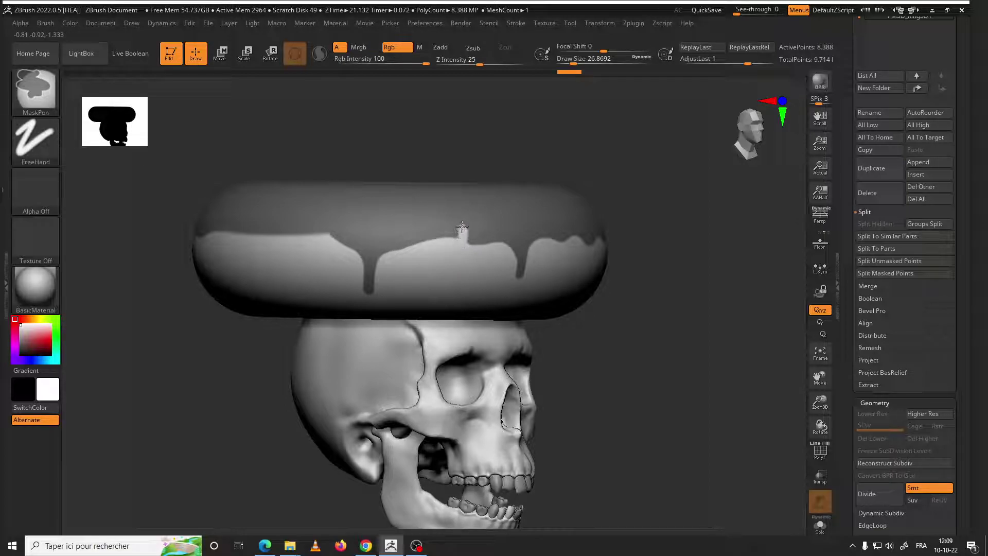
pyautogui.moveTo(454, 221)
pyautogui.mouseDown()
pyautogui.moveTo(452, 242)
pyautogui.moveTo(474, 253)
pyautogui.mouseUp()
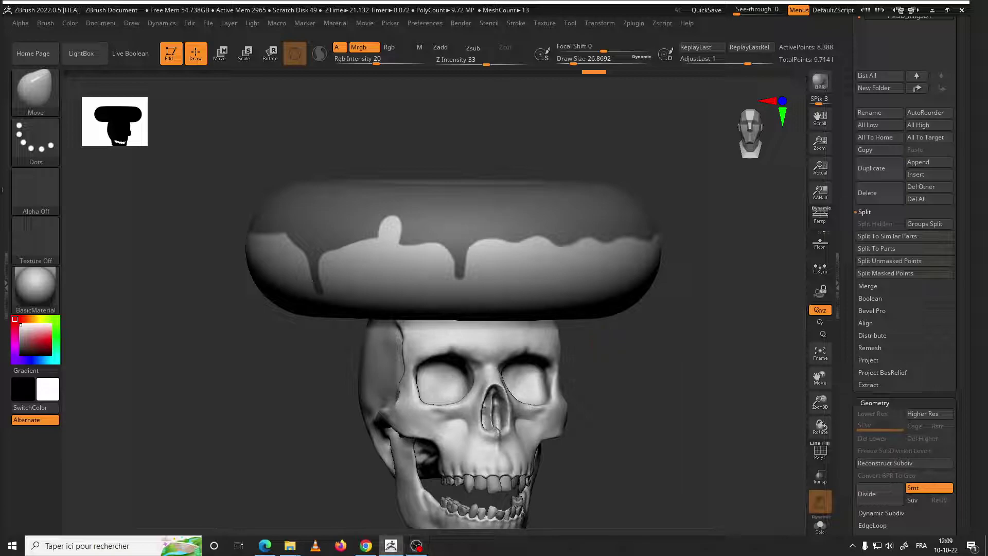
pyautogui.moveTo(562, 355); pyautogui.dragTo(607, 358)
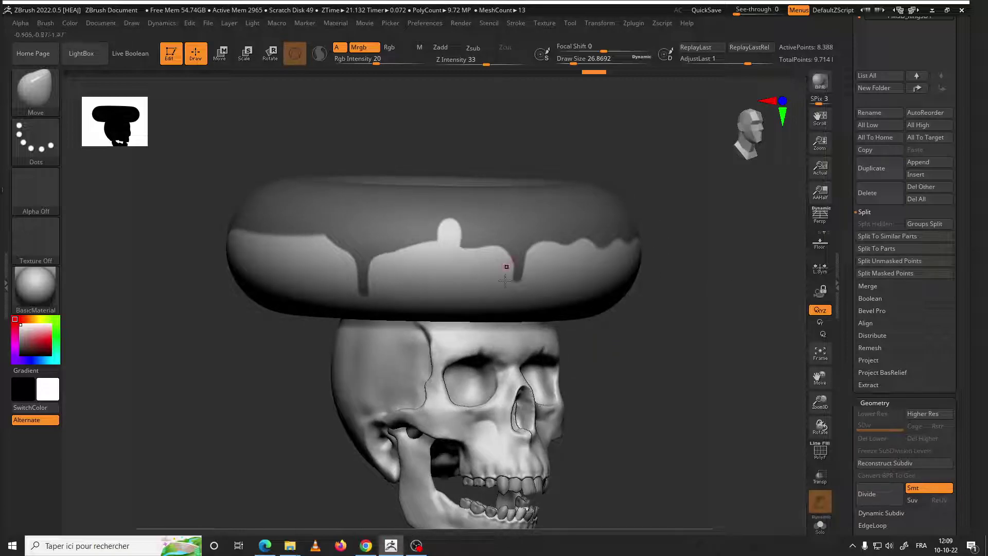
pyautogui.press('ctrl')
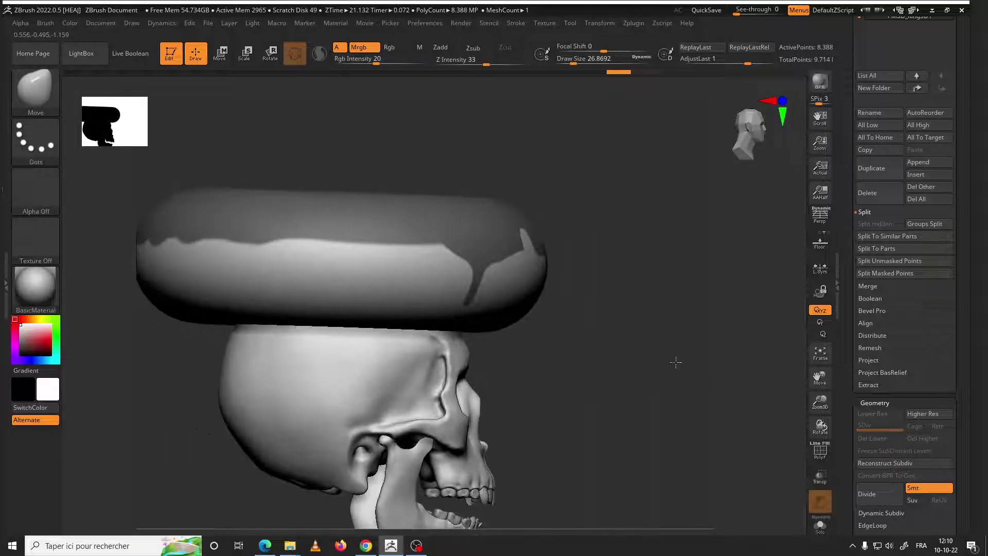
pyautogui.moveTo(497, 253); pyautogui.dragTo(555, 256)
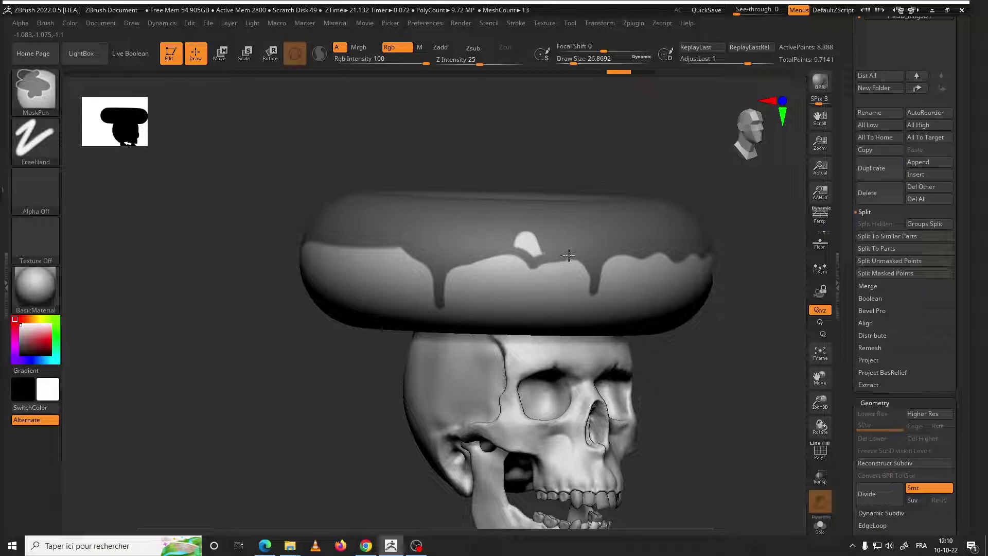
pyautogui.keyDown('shift'); pyautogui.moveTo(578, 255); pyautogui.dragTo(539, 236); pyautogui.keyUp('shift')
# Trim and soften the icing mask edge along the side profile
pyautogui.moveTo(529, 252); pyautogui.dragTo(564, 261, button='right')
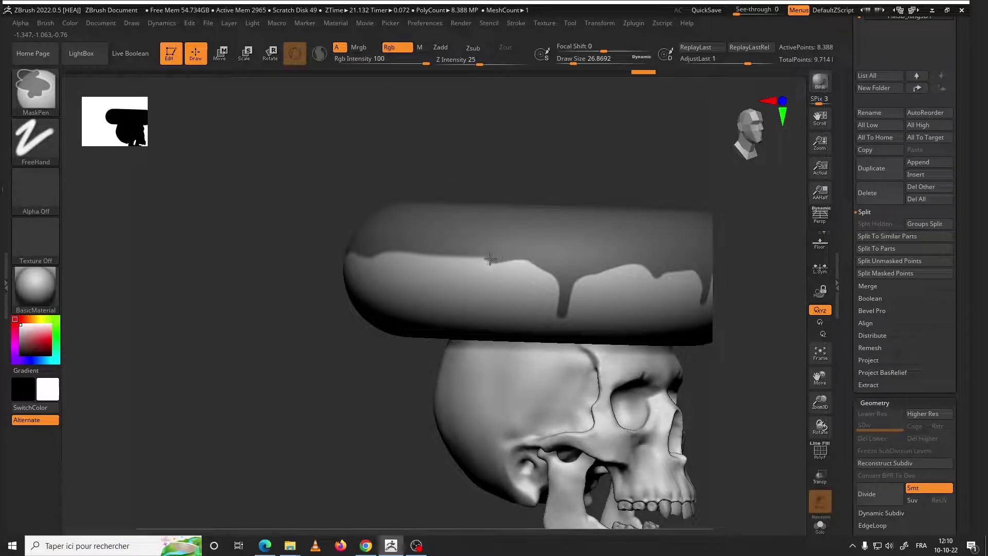
pyautogui.moveTo(490, 259)
pyautogui.keyDown('shift'); pyautogui.mouseDown()
pyautogui.moveTo(464, 273)
pyautogui.moveTo(454, 256)
pyautogui.mouseUp(); pyautogui.keyUp('shift')
pyautogui.moveTo(503, 198); pyautogui.dragTo(503, 209, button='right')
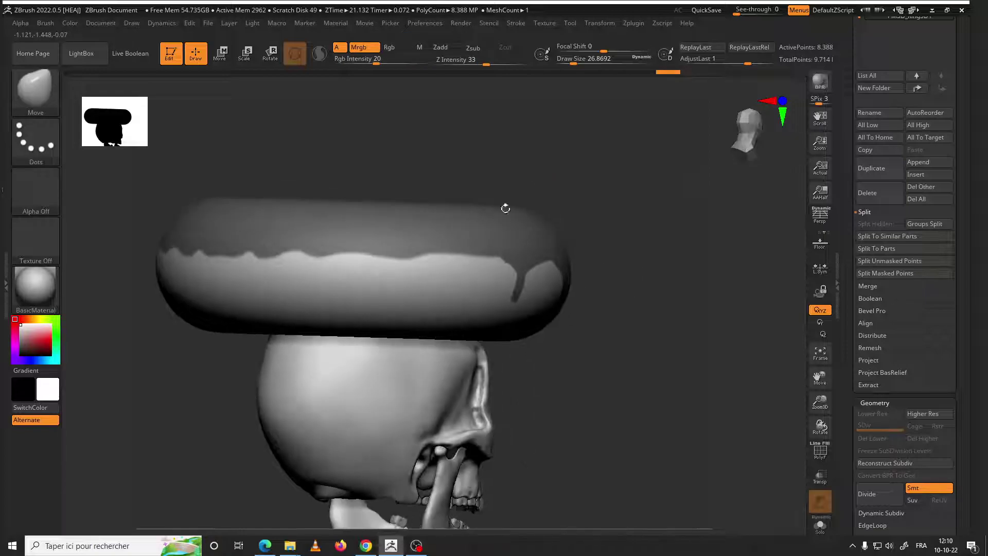
pyautogui.moveTo(482, 256)
pyautogui.keyDown('shift'); pyautogui.mouseDown()
pyautogui.moveTo(367, 253)
pyautogui.moveTo(296, 287)
pyautogui.moveTo(269, 250)
pyautogui.moveTo(317, 265)
pyautogui.mouseUp(); pyautogui.keyUp('shift')
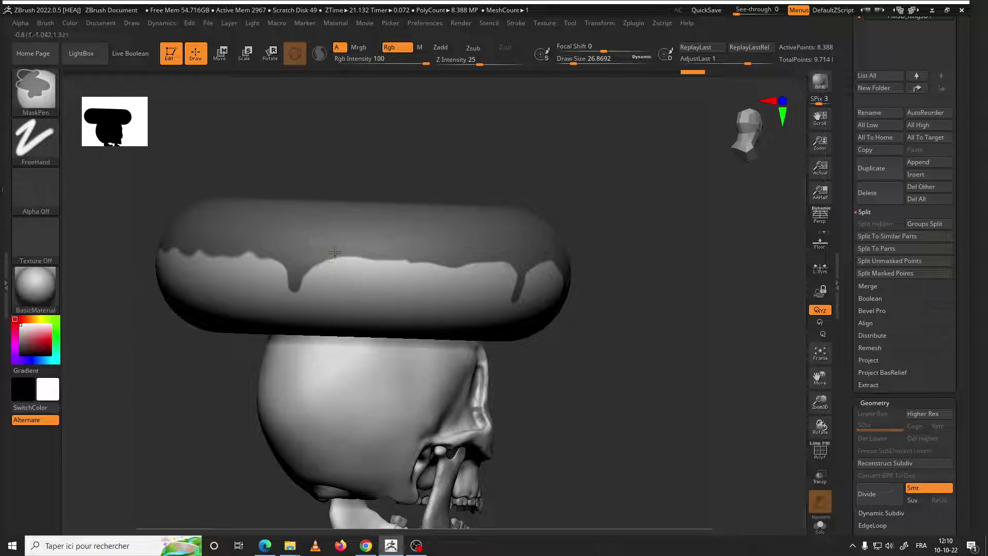
pyautogui.moveTo(381, 257); pyautogui.dragTo(448, 266)
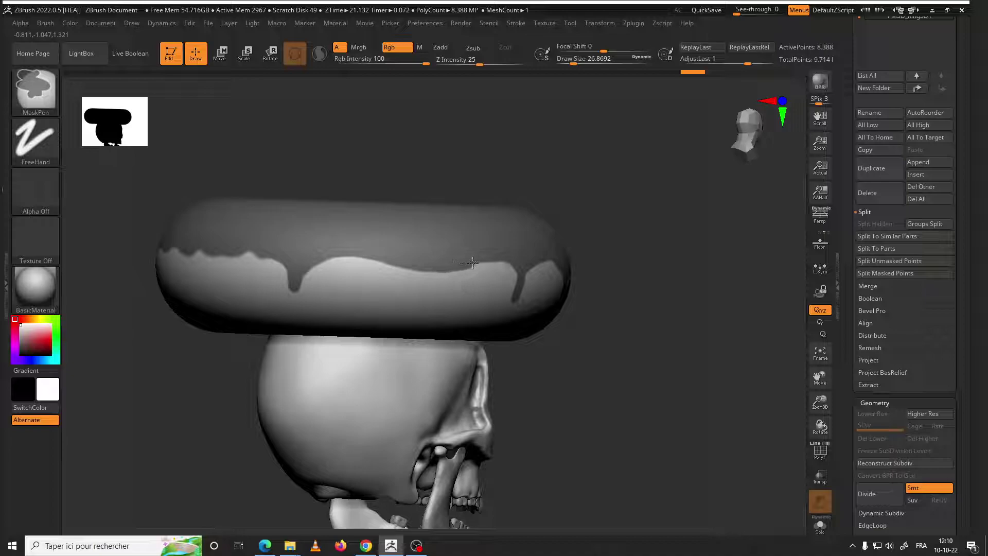
# Paint a wavy dip and a new drip into the front of the icing mask
pyautogui.moveTo(376, 180)
pyautogui.mouseDown()
pyautogui.moveTo(448, 174)
pyautogui.moveTo(442, 265)
pyautogui.moveTo(240, 260)
pyautogui.moveTo(219, 288)
pyautogui.moveTo(208, 268)
pyautogui.moveTo(149, 250)
pyautogui.moveTo(311, 255)
pyautogui.moveTo(359, 268)
pyautogui.mouseUp()
pyautogui.moveTo(510, 265)
pyautogui.mouseDown()
pyautogui.moveTo(567, 273)
pyautogui.moveTo(447, 205)
pyautogui.mouseUp()
pyautogui.moveTo(446, 291); pyautogui.dragTo(349, 287)
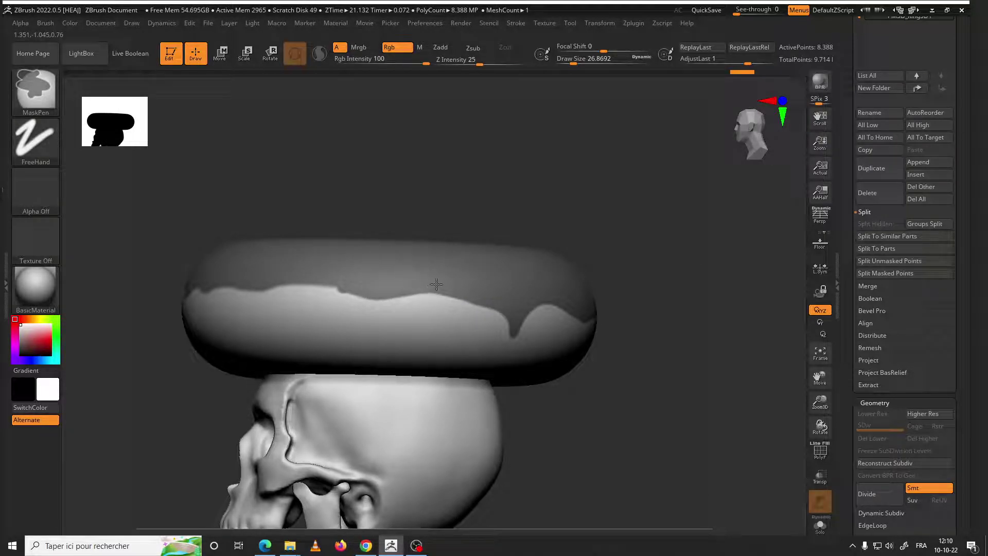
pyautogui.moveTo(406, 229)
pyautogui.mouseDown()
pyautogui.moveTo(432, 228)
pyautogui.moveTo(470, 255)
pyautogui.mouseUp()
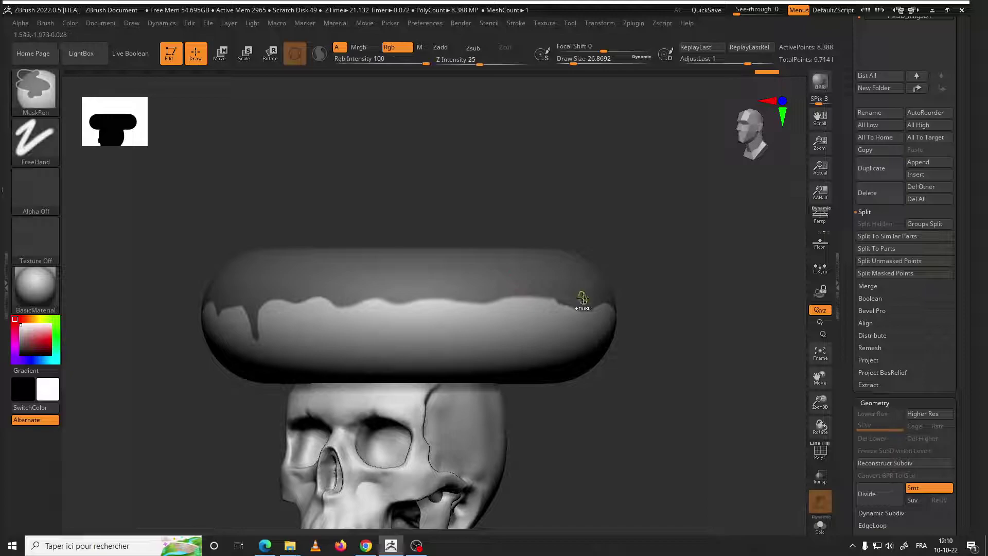
pyautogui.moveTo(537, 301)
pyautogui.mouseDown()
pyautogui.moveTo(494, 326)
pyautogui.moveTo(472, 306)
pyautogui.moveTo(298, 300)
pyautogui.mouseUp()
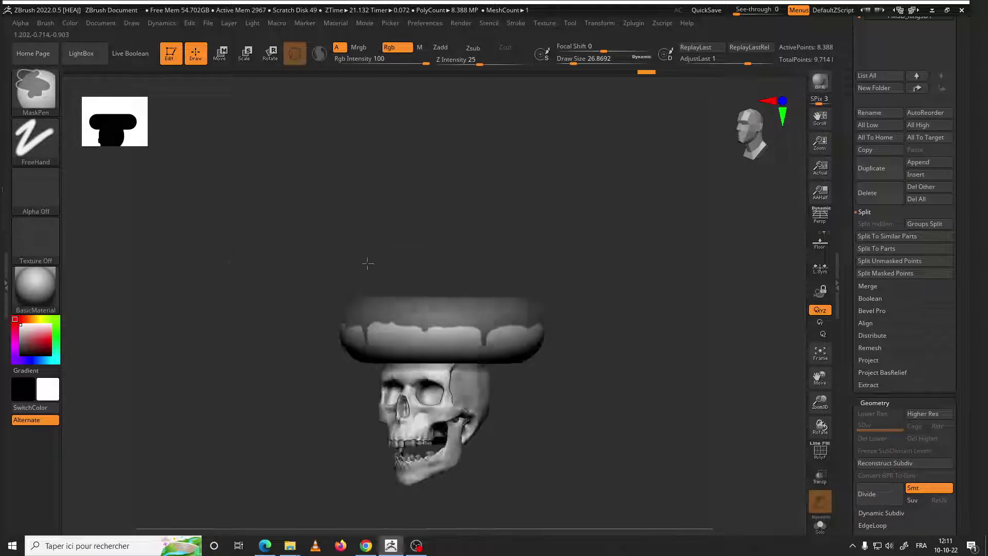
pyautogui.moveTo(418, 267); pyautogui.dragTo(480, 267)
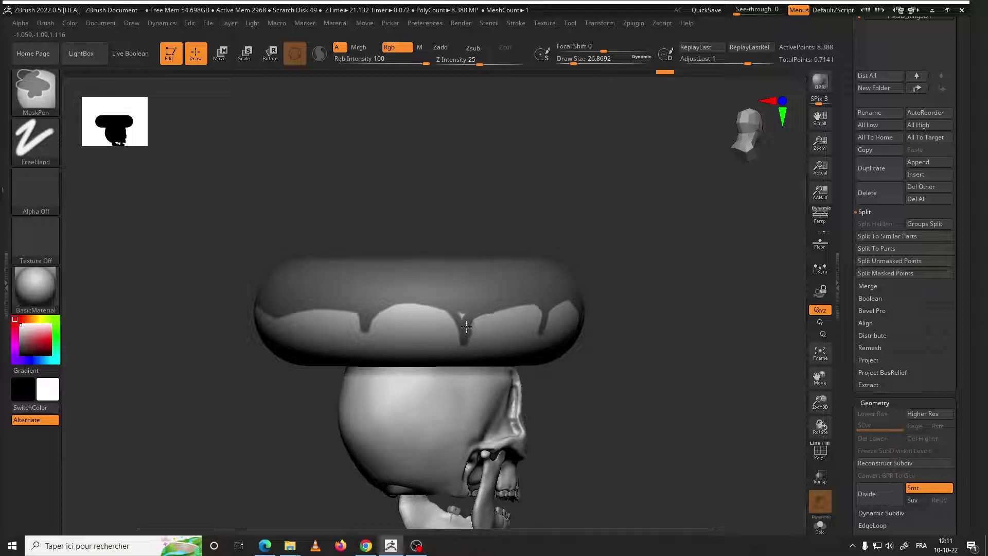
# Change the MaskPen size from 6.6 to 12.9 and orbit to review the drips
pyautogui.press('space')
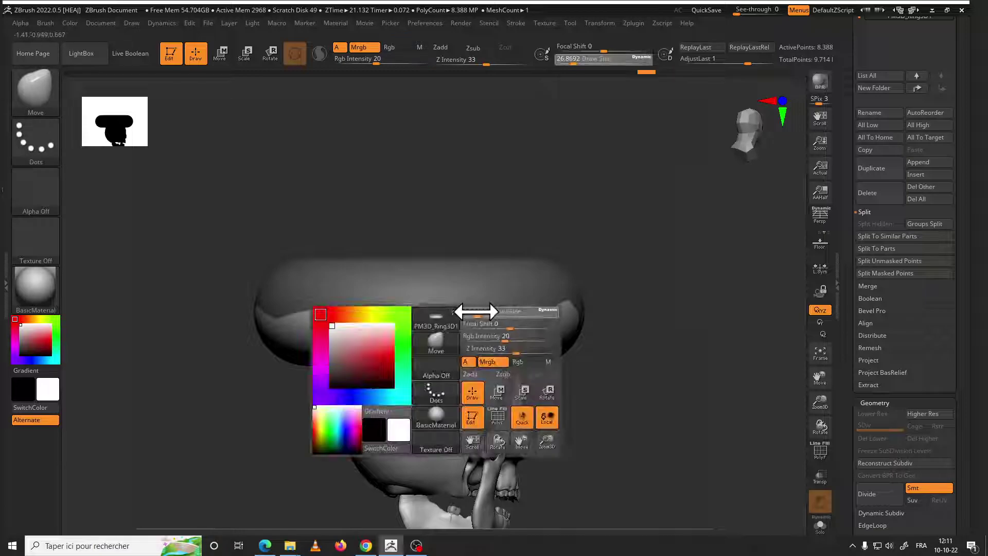
pyautogui.moveTo(474, 311); pyautogui.dragTo(461, 311)
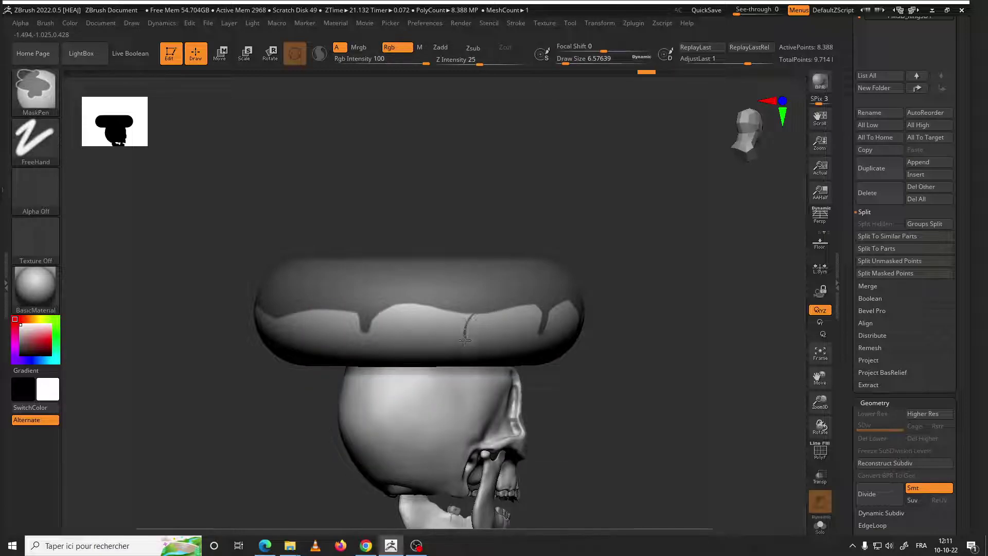
pyautogui.press('space')
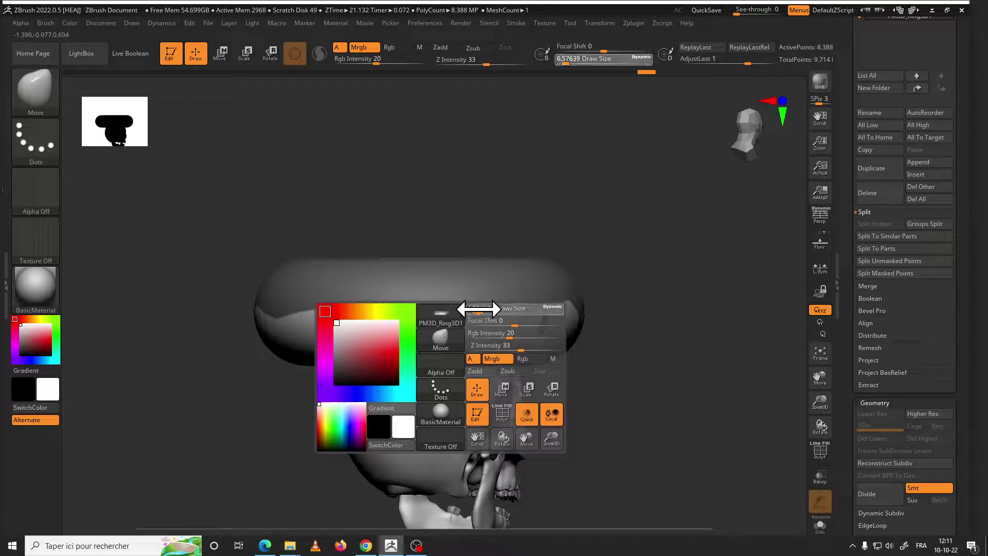
pyautogui.moveTo(476, 311); pyautogui.dragTo(507, 303)
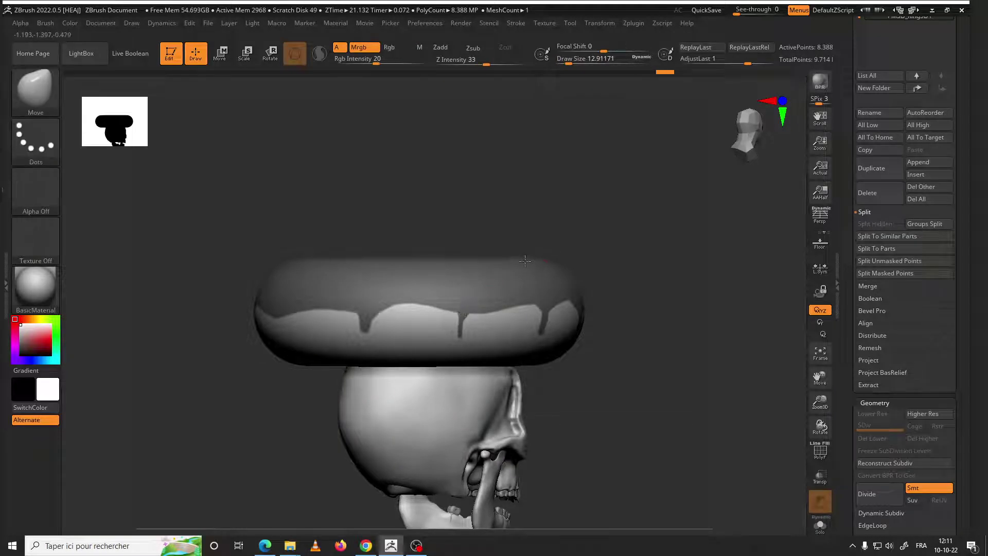
pyautogui.moveTo(581, 195); pyautogui.dragTo(620, 195)
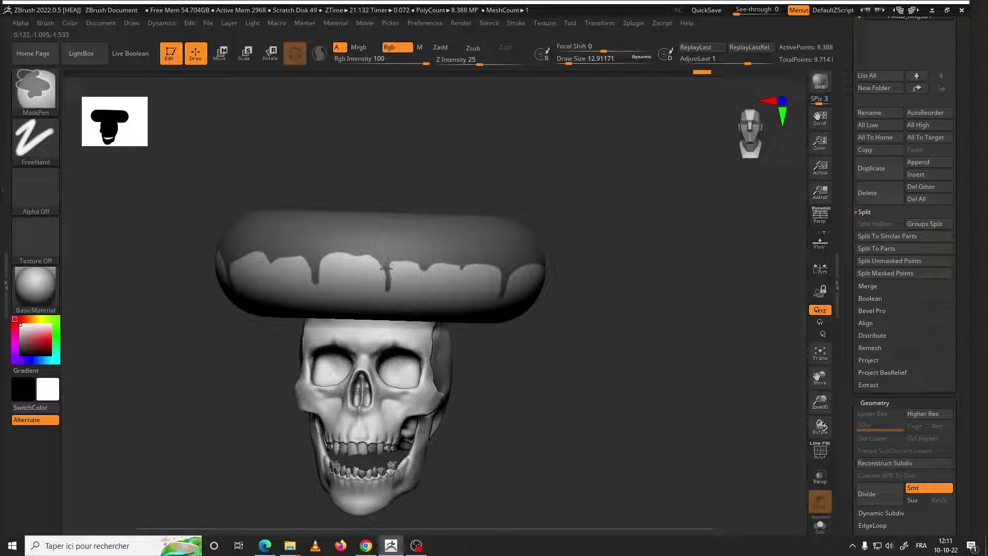
pyautogui.moveTo(424, 268)
pyautogui.keyDown('ctrl'); pyautogui.mouseDown(button='right')
pyautogui.moveTo(507, 221)
pyautogui.moveTo(419, 218)
pyautogui.moveTo(501, 228)
pyautogui.mouseUp(button='right'); pyautogui.keyUp('ctrl')
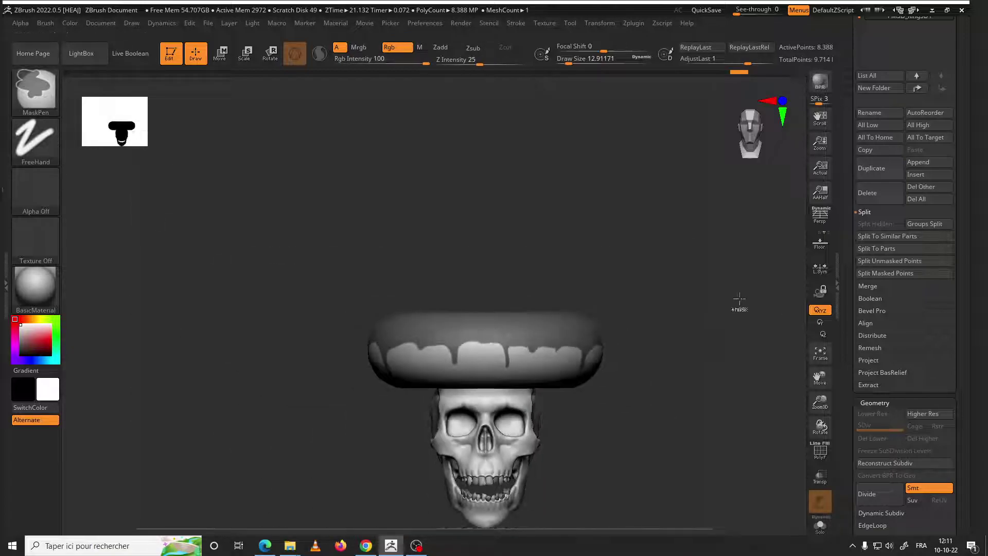
pyautogui.keyDown('alt'); pyautogui.moveTo(697, 364); pyautogui.dragTo(653, 305); pyautogui.keyUp('alt')
# Turn the masked icing area into its own polygroup, clear the mask, and enable PolyF
pyautogui.moveTo(960, 339); pyautogui.dragTo(952, 187)
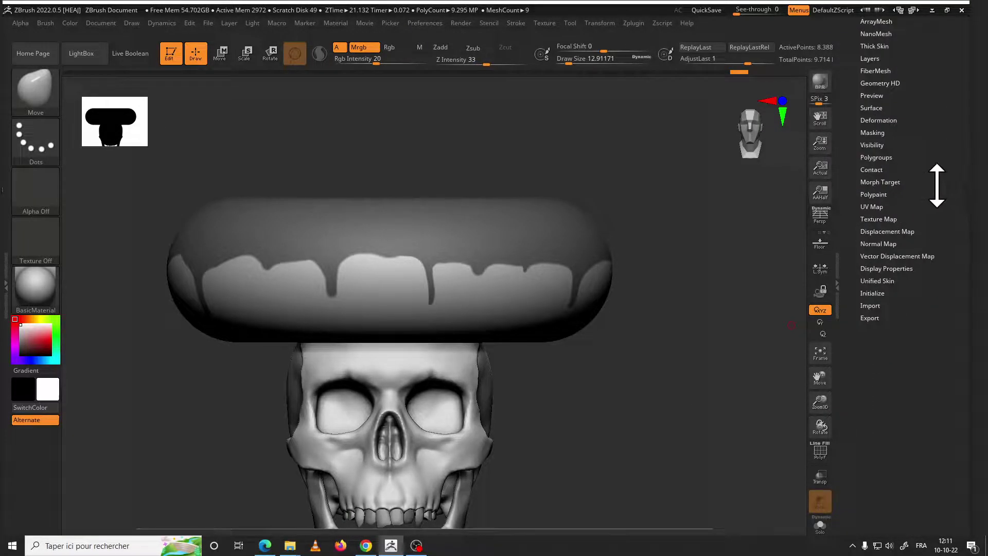
pyautogui.click(888, 190)
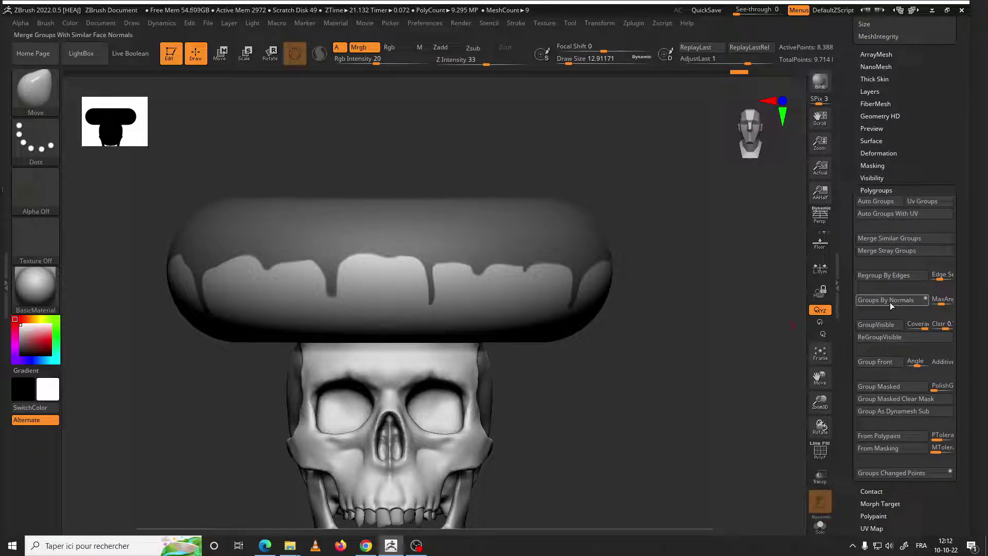
pyautogui.click(892, 385)
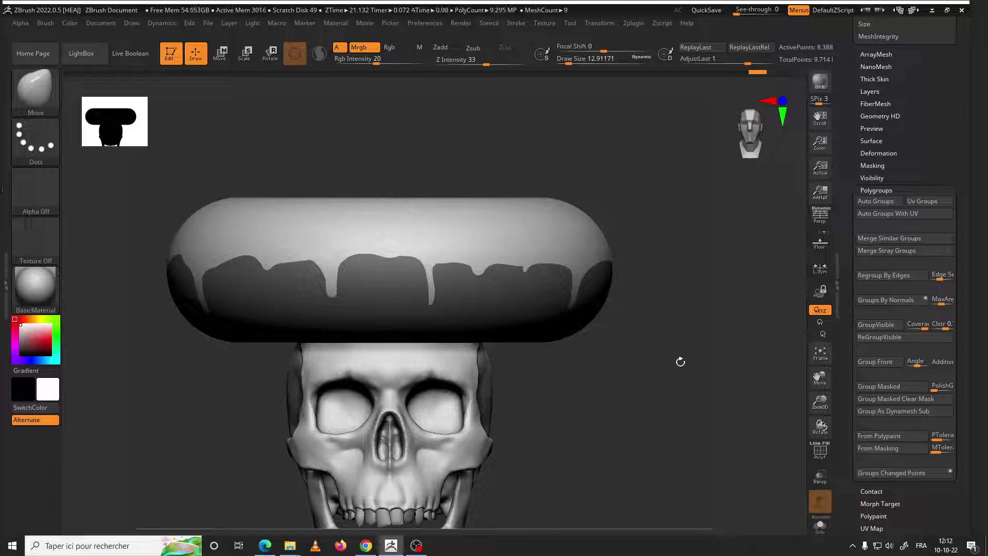
pyautogui.keyDown('ctrl'); pyautogui.moveTo(675, 370); pyautogui.dragTo(689, 376); pyautogui.keyUp('ctrl')
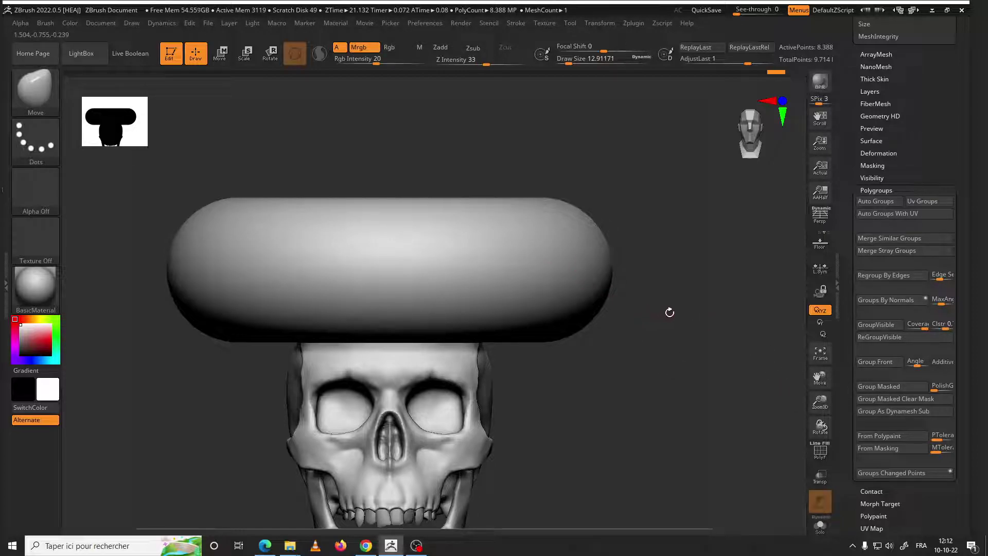
pyautogui.click(824, 456)
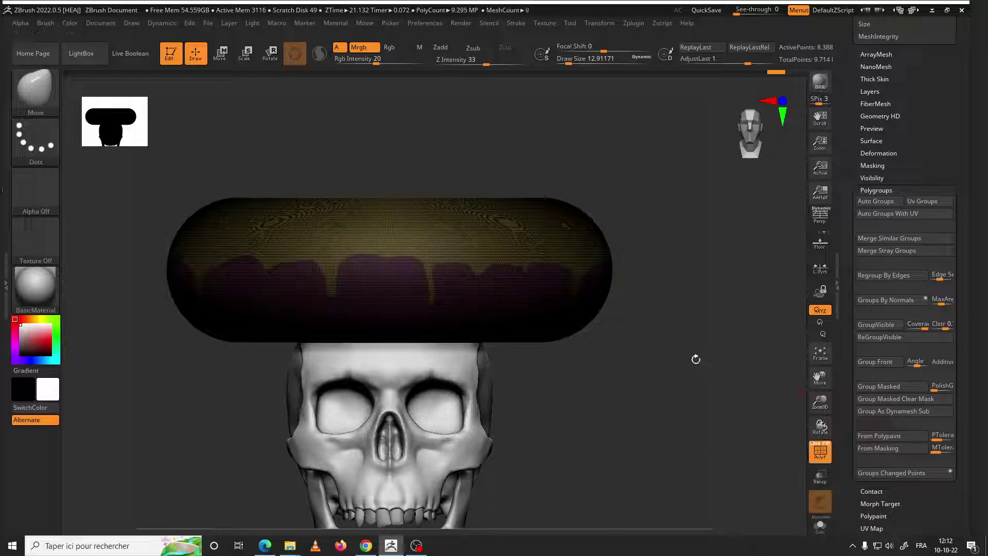
# Reposition the view and show the donut ring alone in Solo mode
pyautogui.moveTo(694, 357)
pyautogui.mouseDown()
pyautogui.moveTo(667, 357)
pyautogui.moveTo(751, 359)
pyautogui.moveTo(618, 351)
pyautogui.moveTo(624, 375)
pyautogui.moveTo(655, 365)
pyautogui.mouseUp()
pyautogui.moveTo(953, 159)
pyautogui.mouseDown()
pyautogui.moveTo(939, 311)
pyautogui.moveTo(865, 296)
pyautogui.mouseUp()
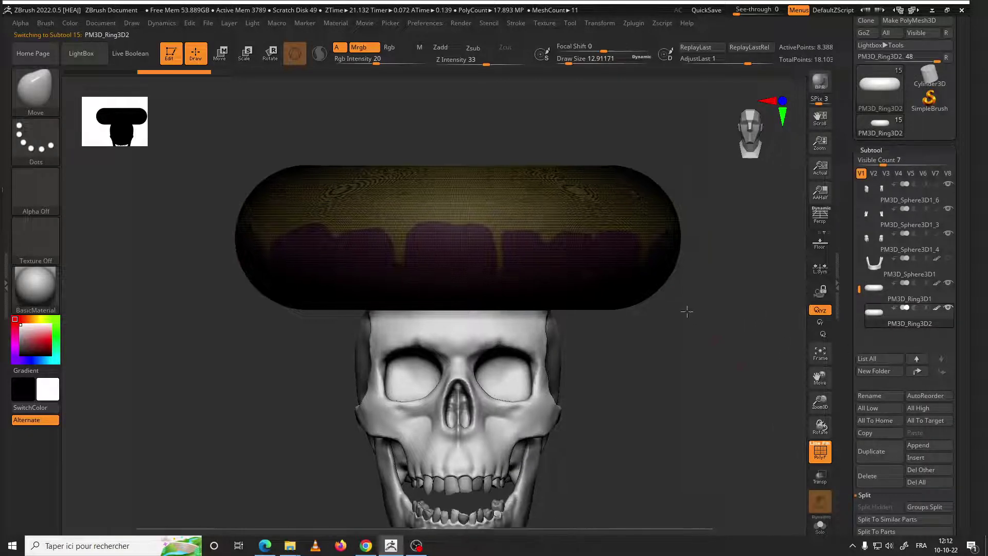
pyautogui.keyDown('alt'); pyautogui.moveTo(747, 366); pyautogui.dragTo(697, 338); pyautogui.keyUp('alt')
pyautogui.keyDown('shift'); pyautogui.click(945, 307); pyautogui.keyUp('shift')
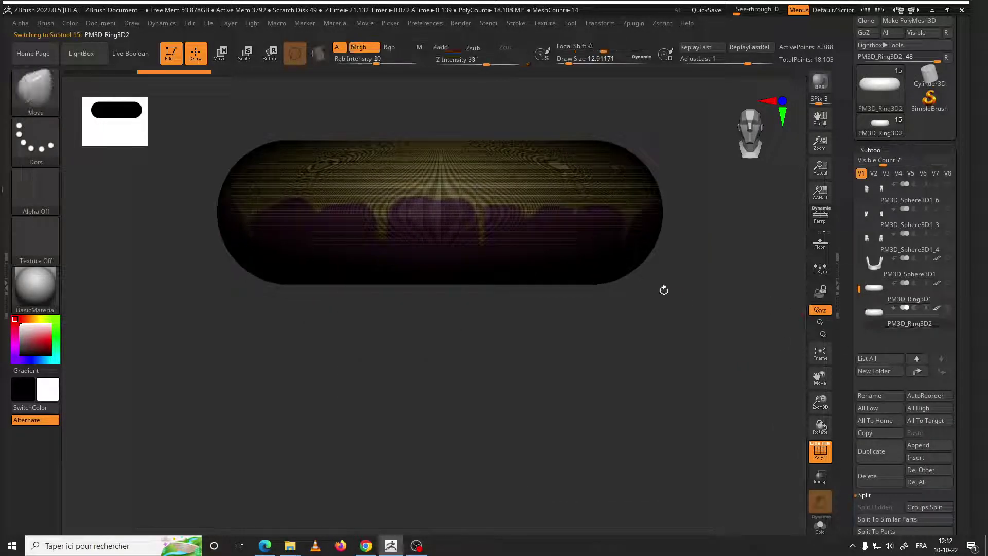
# Isolate the icing polygroup and split the hidden lower ring into its own subtool
pyautogui.hotkey('ctrl', 'shift')
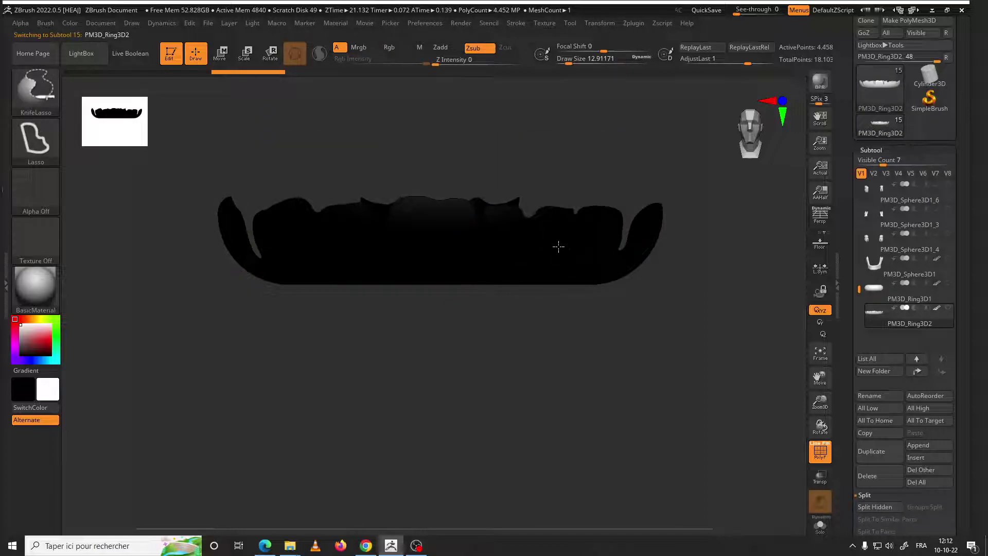
pyautogui.moveTo(567, 281)
pyautogui.mouseDown()
pyautogui.moveTo(555, 309)
pyautogui.moveTo(574, 309)
pyautogui.mouseUp()
pyautogui.moveTo(949, 386)
pyautogui.mouseDown()
pyautogui.moveTo(957, 260)
pyautogui.moveTo(951, 271)
pyautogui.mouseUp()
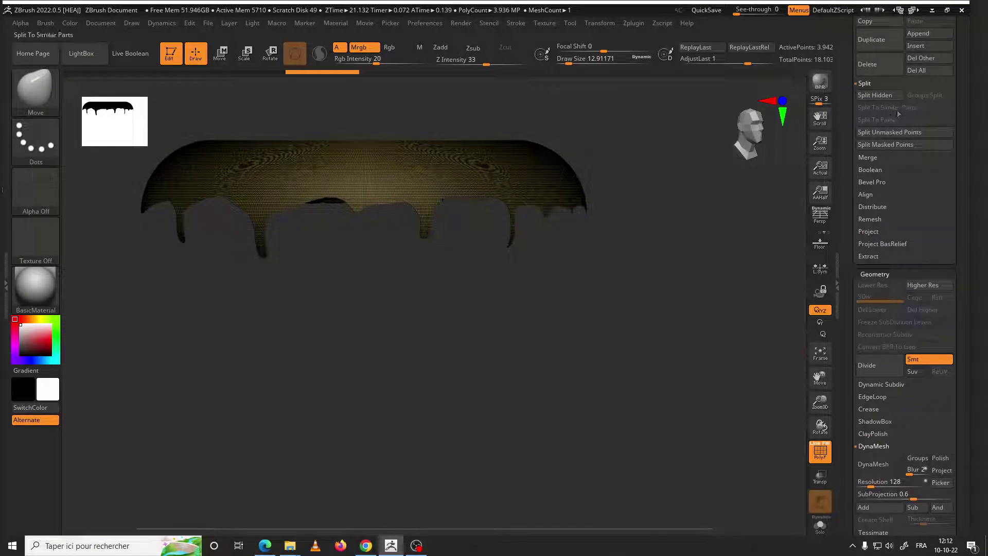
pyautogui.moveTo(964, 144); pyautogui.dragTo(952, 195)
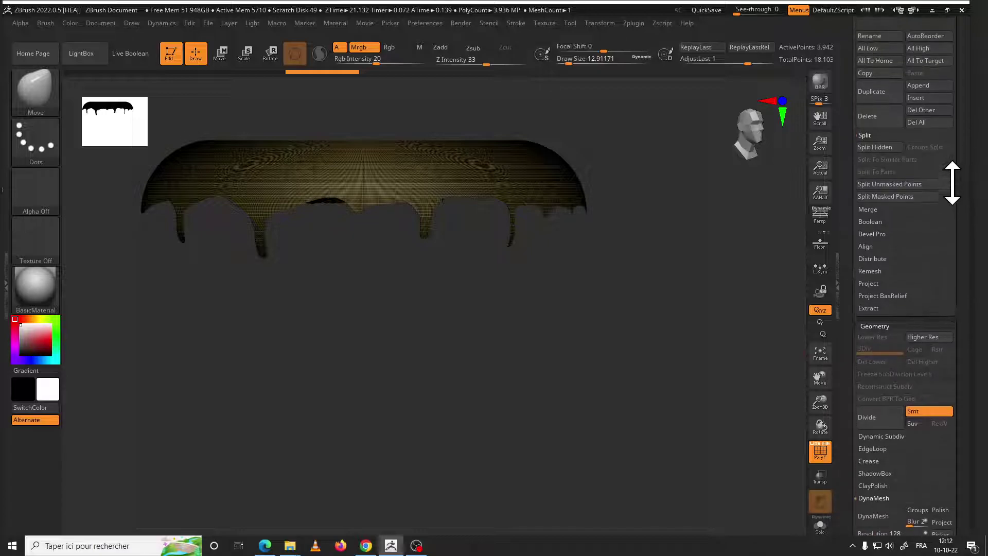
pyautogui.moveTo(976, 358)
pyautogui.mouseDown()
pyautogui.moveTo(955, 331)
pyautogui.moveTo(963, 274)
pyautogui.moveTo(950, 279)
pyautogui.mouseUp()
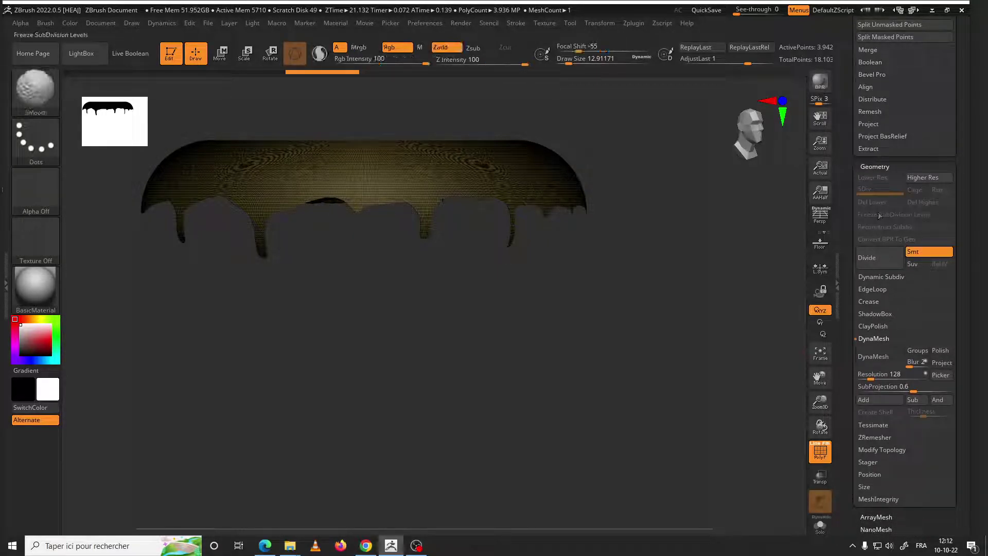
pyautogui.moveTo(953, 268)
pyautogui.mouseDown()
pyautogui.moveTo(962, 276)
pyautogui.moveTo(941, 361)
pyautogui.mouseUp()
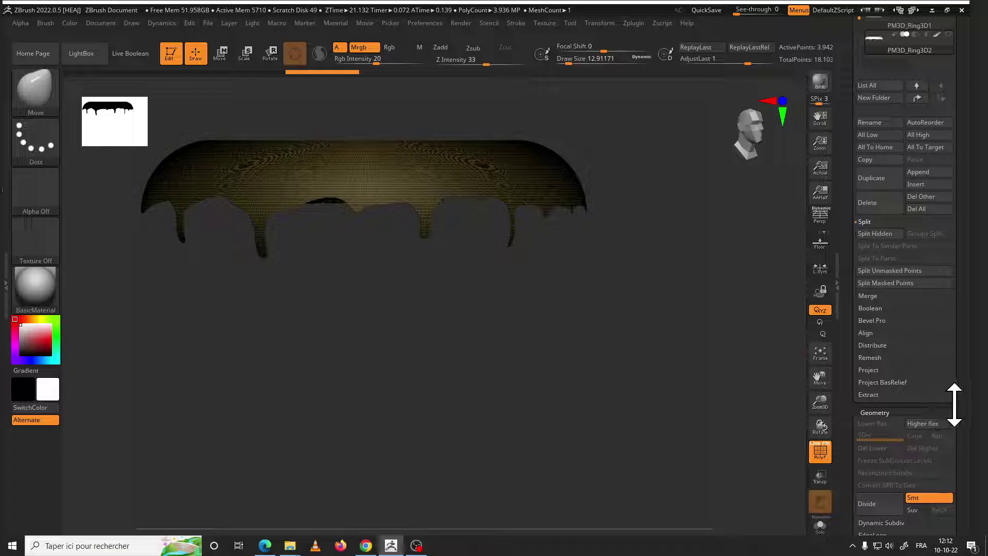
pyautogui.moveTo(955, 403)
pyautogui.mouseDown()
pyautogui.moveTo(948, 333)
pyautogui.moveTo(950, 372)
pyautogui.mouseUp()
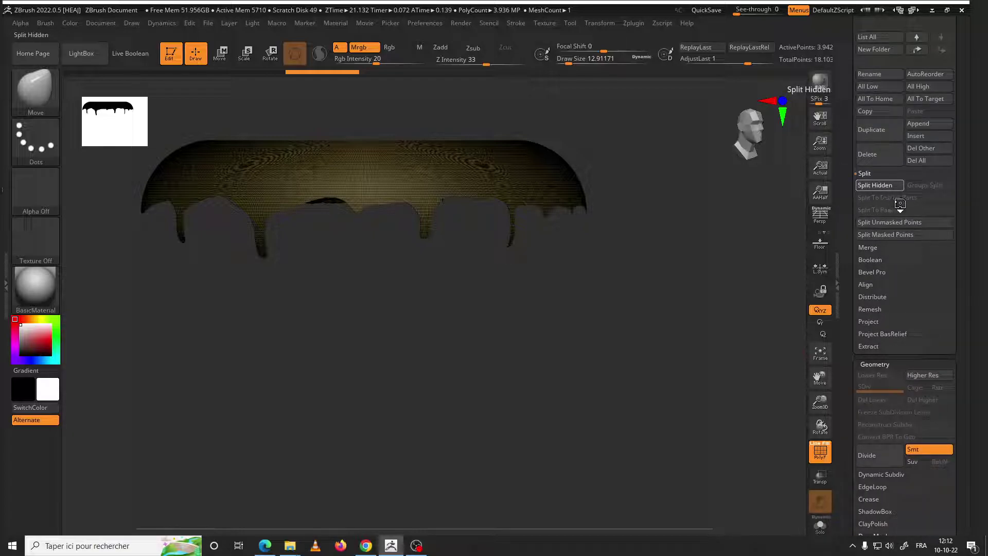
pyautogui.moveTo(951, 159); pyautogui.dragTo(963, 260)
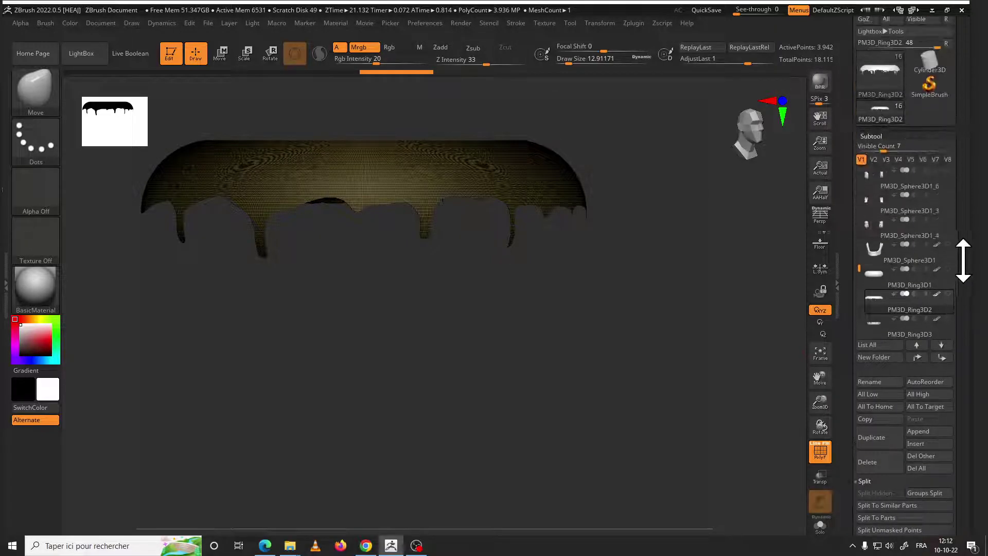
# Delete the split-off lower ring subtool
pyautogui.click(877, 332)
pyautogui.click(888, 465)
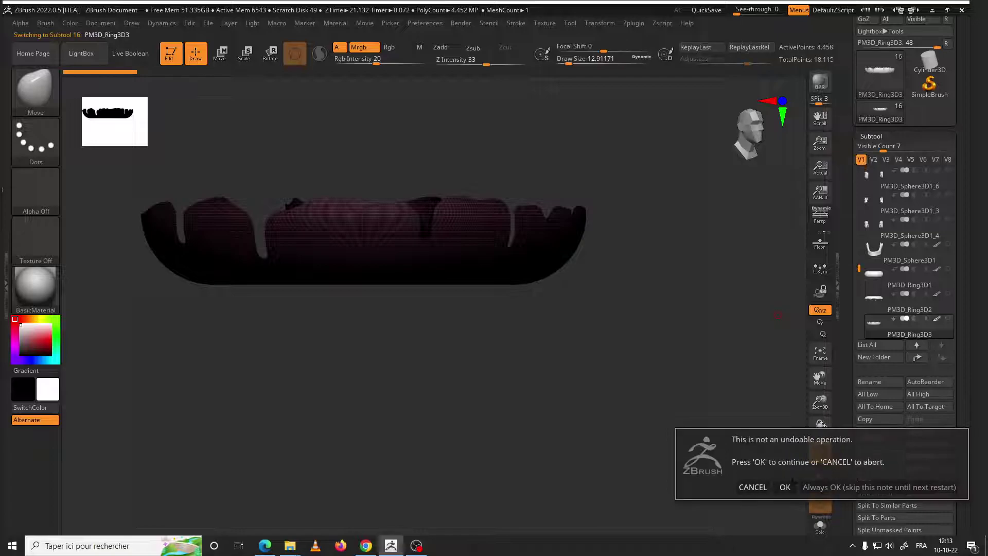
pyautogui.click(786, 486)
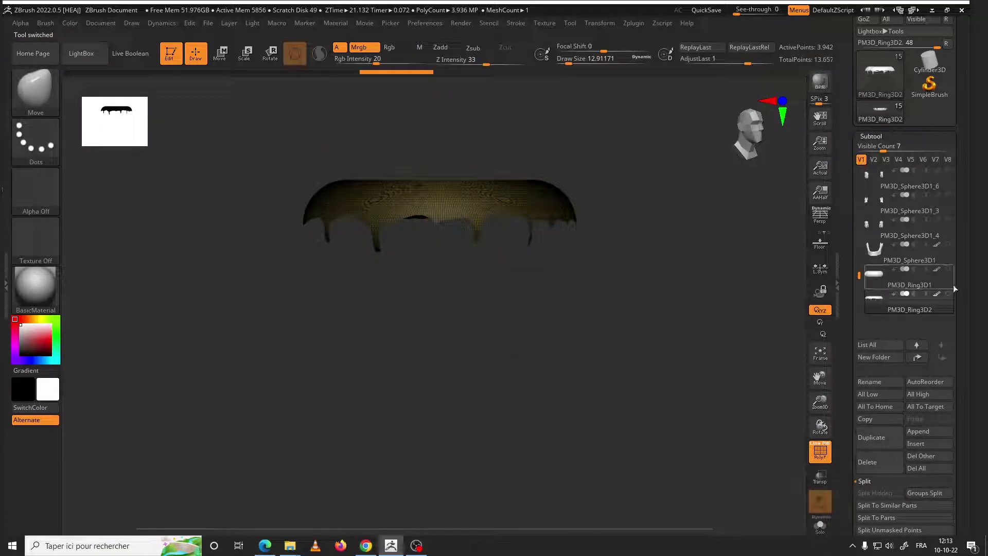
# Show the original donut ring again and frame it in view
pyautogui.click(949, 269)
pyautogui.moveTo(708, 296)
pyautogui.mouseDown()
pyautogui.moveTo(644, 280)
pyautogui.moveTo(574, 281)
pyautogui.moveTo(645, 276)
pyautogui.moveTo(525, 257)
pyautogui.moveTo(540, 263)
pyautogui.mouseUp()
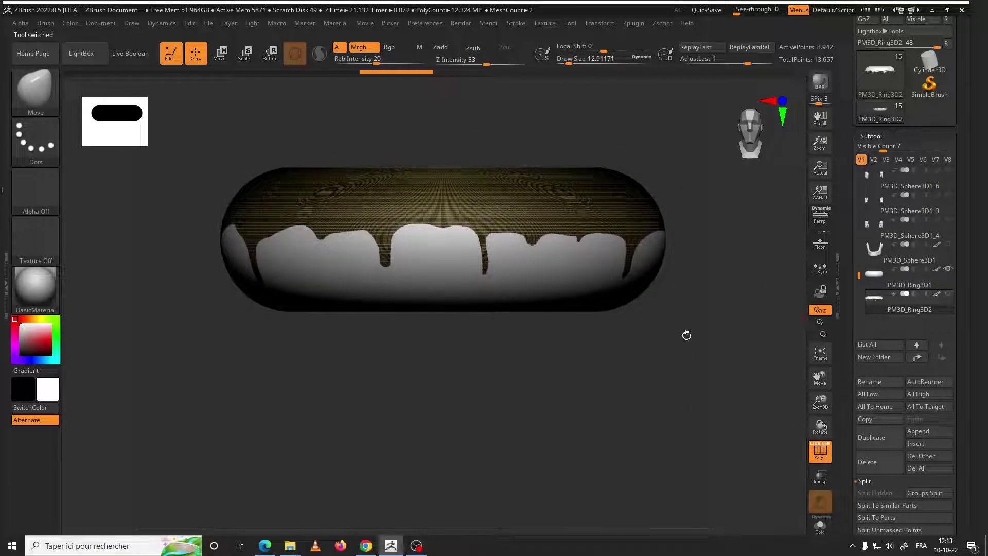
pyautogui.moveTo(687, 335)
pyautogui.mouseDown()
pyautogui.moveTo(712, 276)
pyautogui.moveTo(706, 315)
pyautogui.moveTo(640, 296)
pyautogui.mouseUp()
pyautogui.press('f')
pyautogui.moveTo(962, 361)
pyautogui.mouseDown()
pyautogui.moveTo(973, 207)
pyautogui.moveTo(957, 216)
pyautogui.moveTo(961, 229)
pyautogui.moveTo(965, 213)
pyautogui.moveTo(953, 326)
pyautogui.moveTo(904, 335)
pyautogui.mouseUp()
# Hide the polygroup colours and DynaMesh the drip-outlined capsule at resolution 416
pyautogui.click(879, 329)
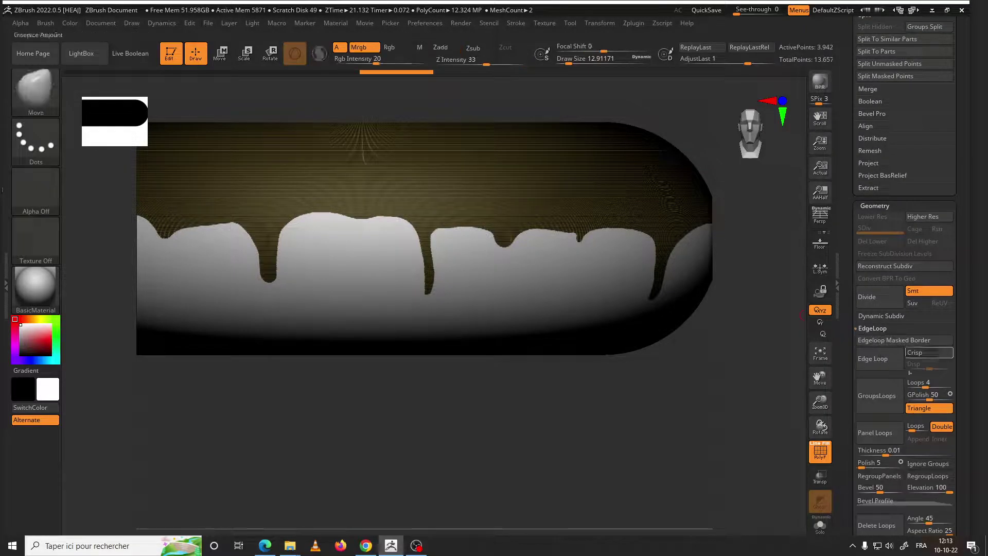
pyautogui.moveTo(962, 430)
pyautogui.mouseDown()
pyautogui.moveTo(945, 353)
pyautogui.moveTo(894, 278)
pyautogui.mouseUp()
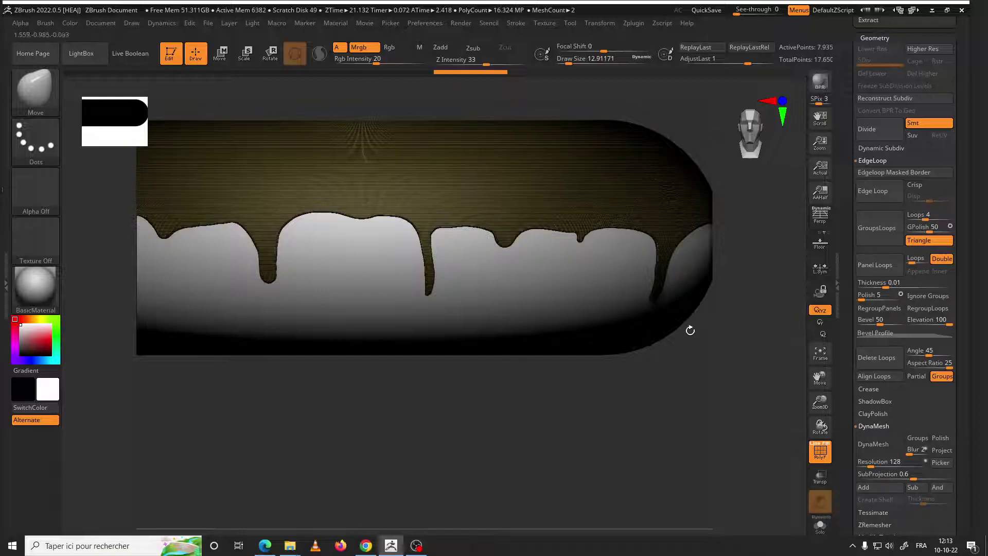
pyautogui.click(821, 450)
pyautogui.moveTo(757, 410)
pyautogui.keyDown('alt'); pyautogui.mouseDown()
pyautogui.moveTo(628, 375)
pyautogui.moveTo(647, 358)
pyautogui.moveTo(624, 358)
pyautogui.moveTo(573, 288)
pyautogui.moveTo(609, 346)
pyautogui.mouseUp(); pyautogui.keyUp('alt')
pyautogui.moveTo(631, 399); pyautogui.dragTo(627, 406)
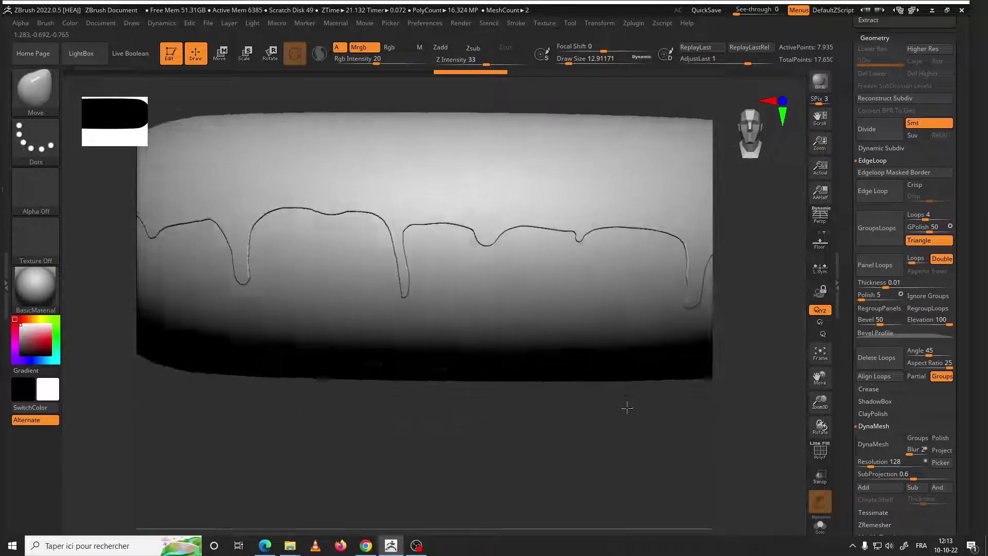
pyautogui.moveTo(957, 375)
pyautogui.mouseDown()
pyautogui.moveTo(961, 216)
pyautogui.moveTo(944, 313)
pyautogui.moveTo(870, 334)
pyautogui.moveTo(879, 332)
pyautogui.mouseUp()
pyautogui.click(882, 313)
# Scale the drip outline up into raised ridges and DynaMesh it at resolution 112
pyautogui.press('e')
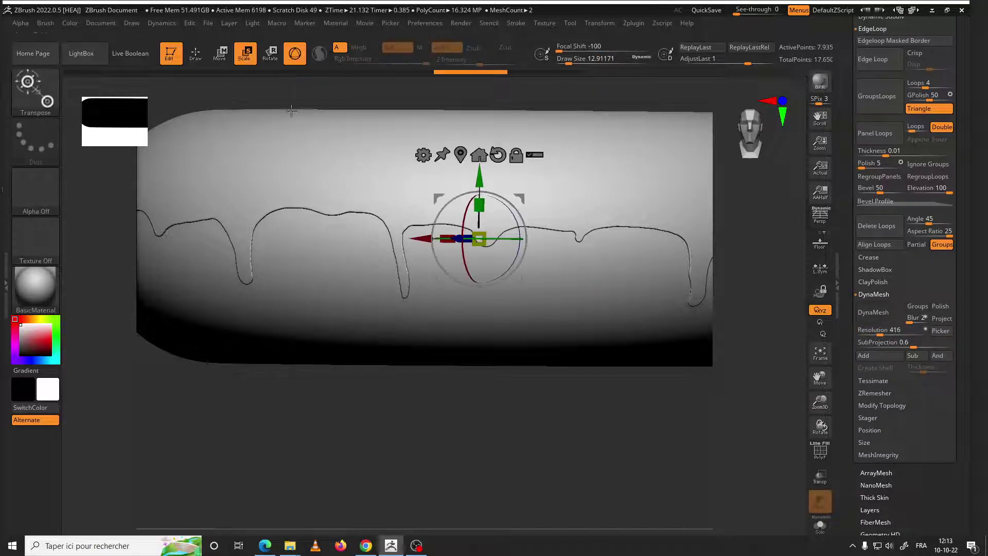
pyautogui.moveTo(493, 231); pyautogui.dragTo(516, 221)
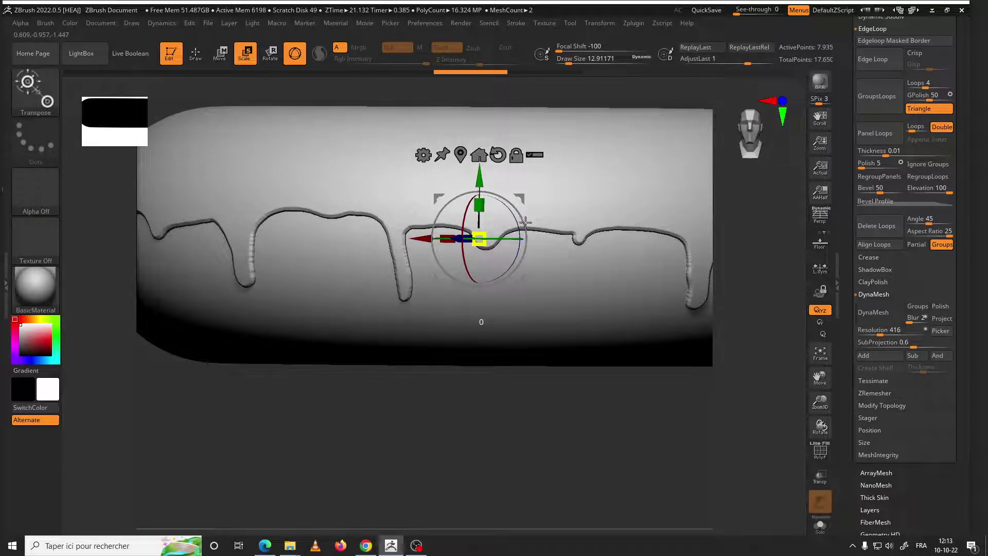
pyautogui.click(869, 312)
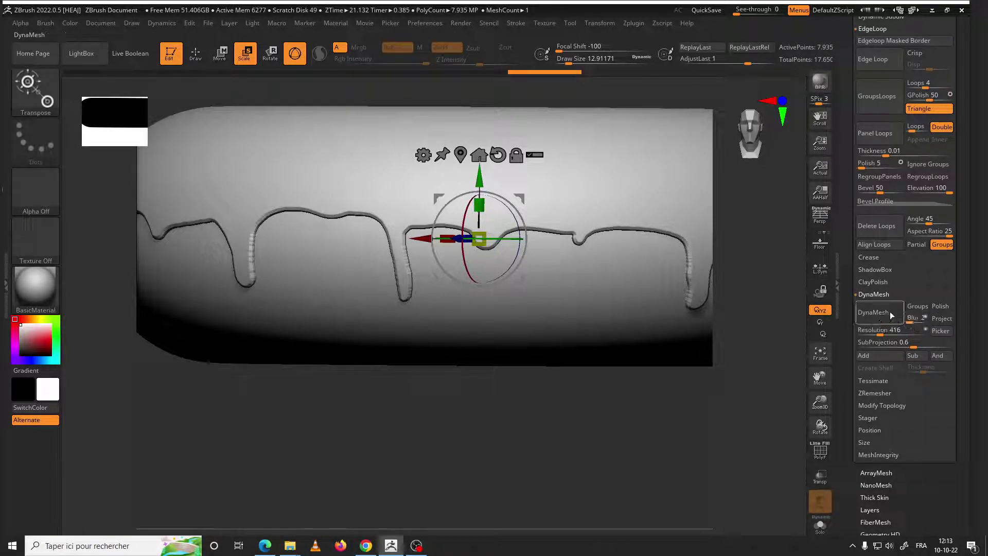
pyautogui.press('f')
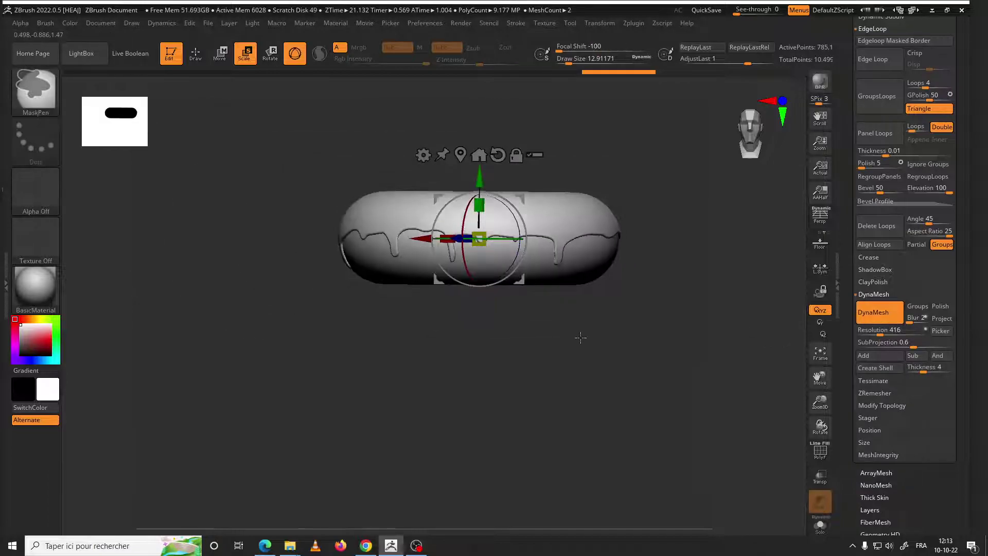
pyautogui.keyDown('alt'); pyautogui.moveTo(560, 296); pyautogui.dragTo(576, 235); pyautogui.keyUp('alt')
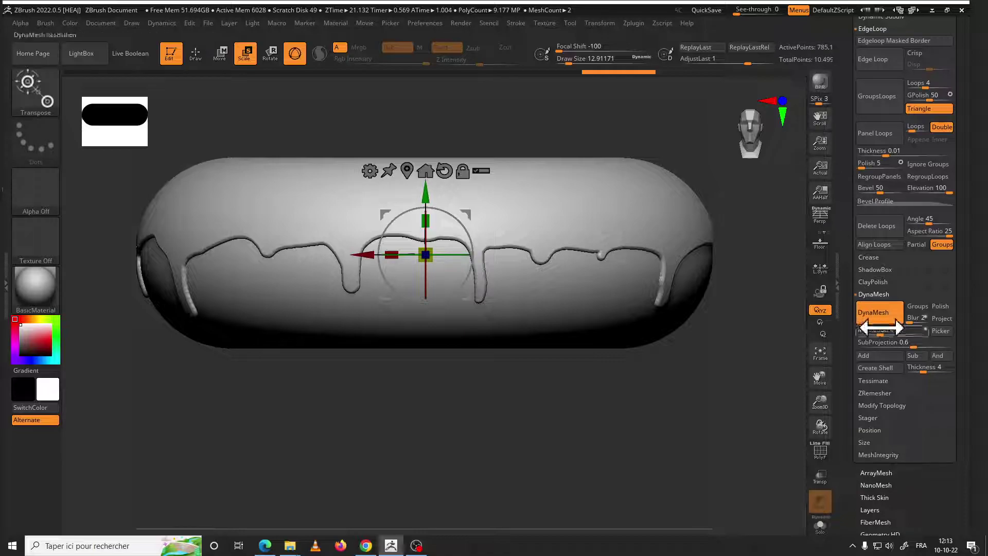
pyautogui.moveTo(880, 327); pyautogui.dragTo(877, 330)
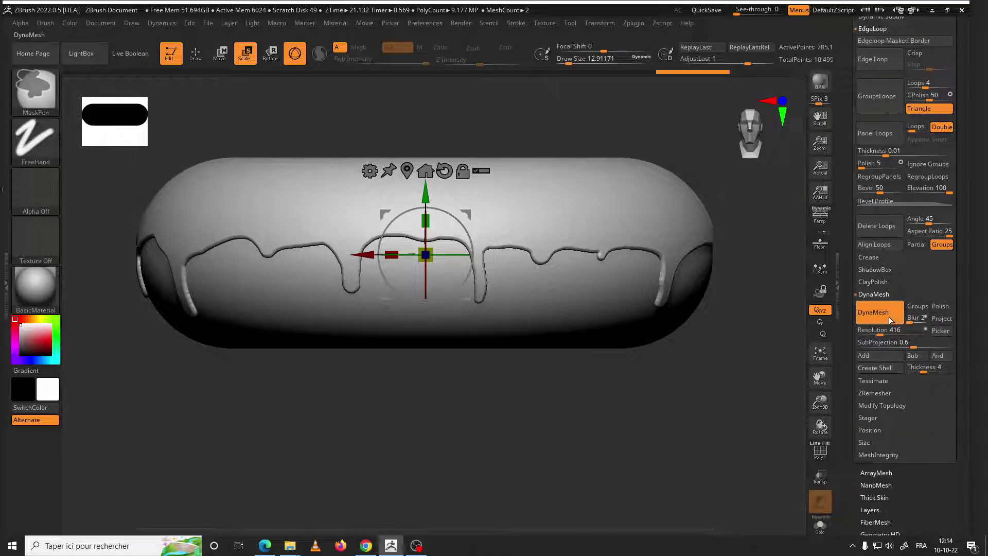
pyautogui.click(888, 317)
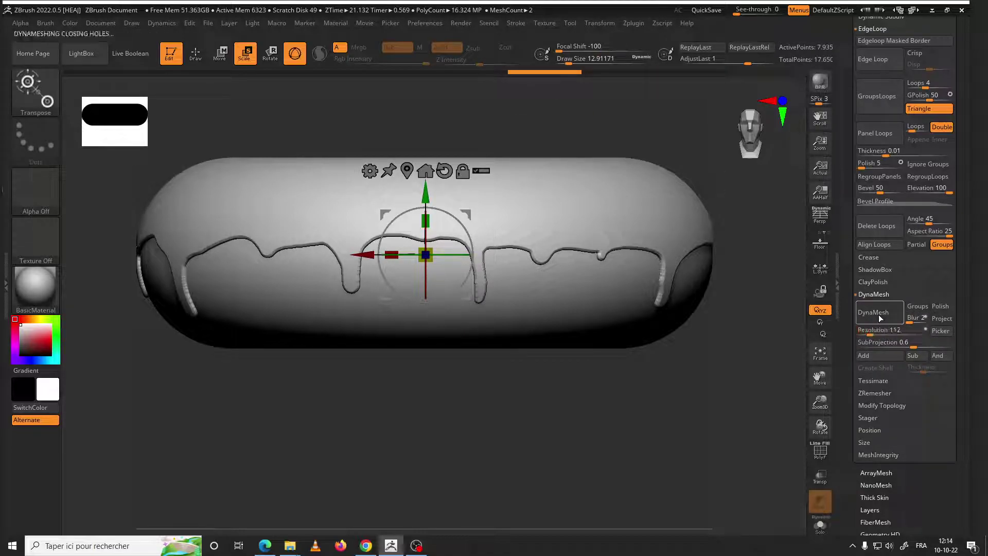
pyautogui.click(878, 313)
# Enlarge the brush to about 124 and swell the inner drip shape thicker
pyautogui.press('space')
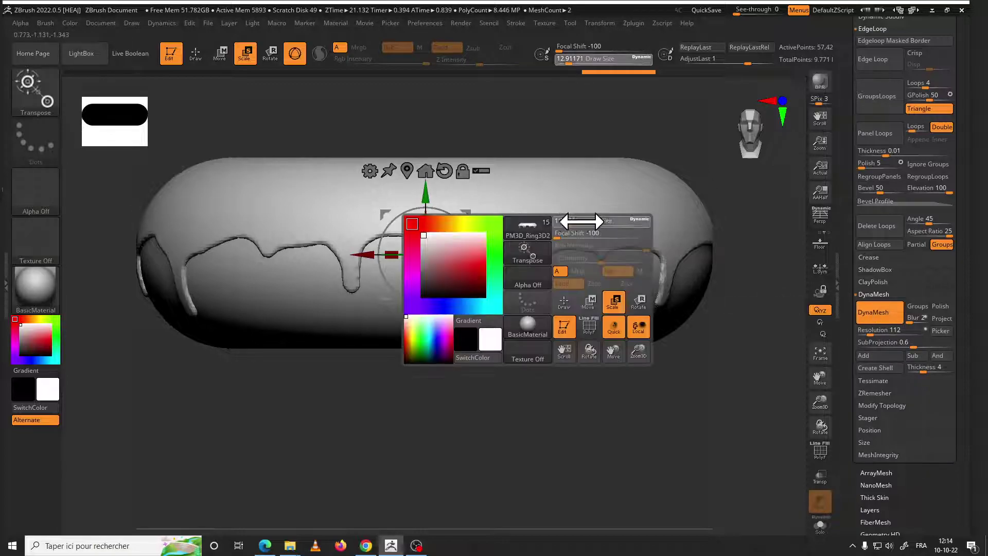
pyautogui.moveTo(639, 224)
pyautogui.mouseDown()
pyautogui.moveTo(566, 224)
pyautogui.moveTo(590, 335)
pyautogui.moveTo(565, 294)
pyautogui.moveTo(530, 326)
pyautogui.moveTo(644, 254)
pyautogui.mouseUp()
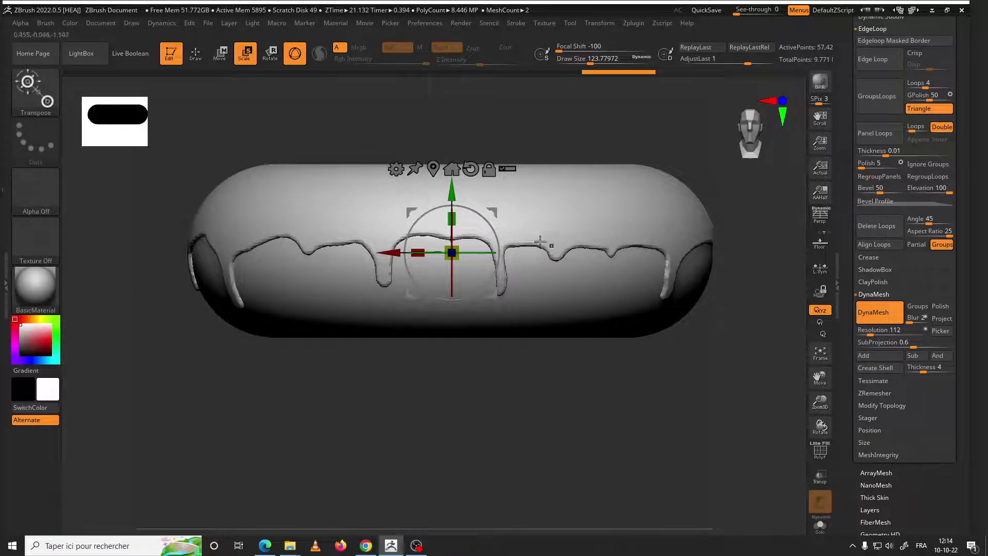
pyautogui.moveTo(451, 252); pyautogui.dragTo(527, 243)
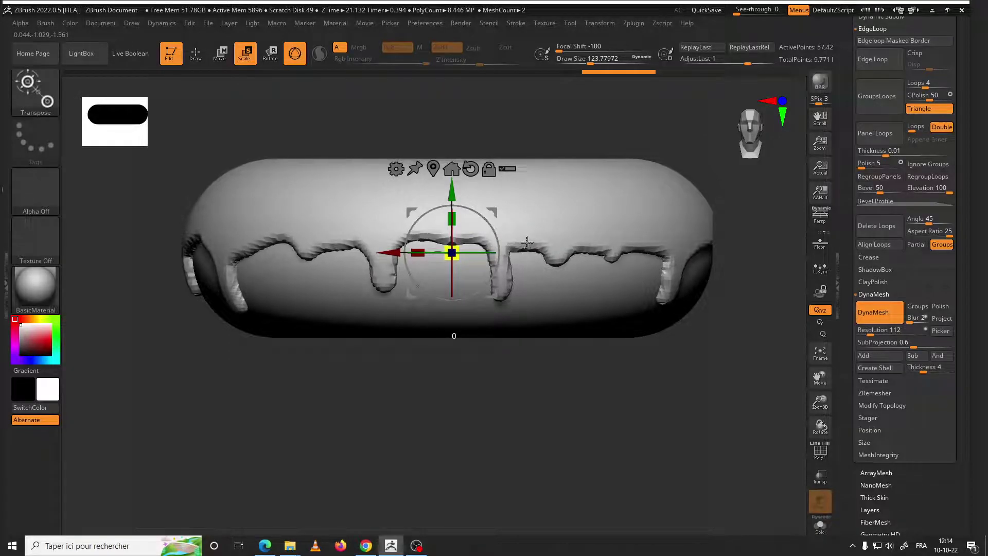
pyautogui.moveTo(527, 243); pyautogui.dragTo(558, 257)
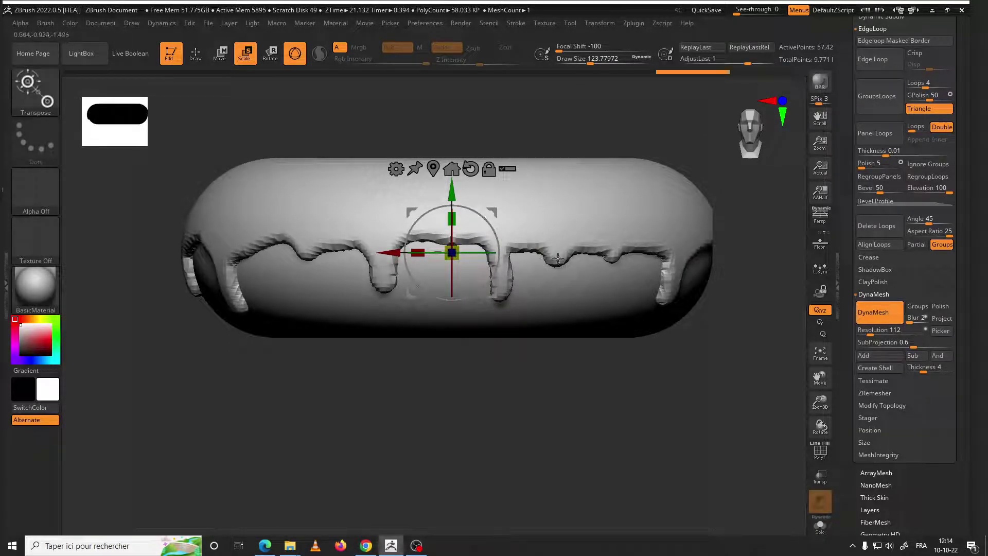
# Remesh the icing at 304, then settle on DynaMesh resolution 208
pyautogui.moveTo(854, 331)
pyautogui.mouseDown()
pyautogui.moveTo(874, 334)
pyautogui.moveTo(887, 314)
pyautogui.mouseUp()
pyautogui.click(883, 313)
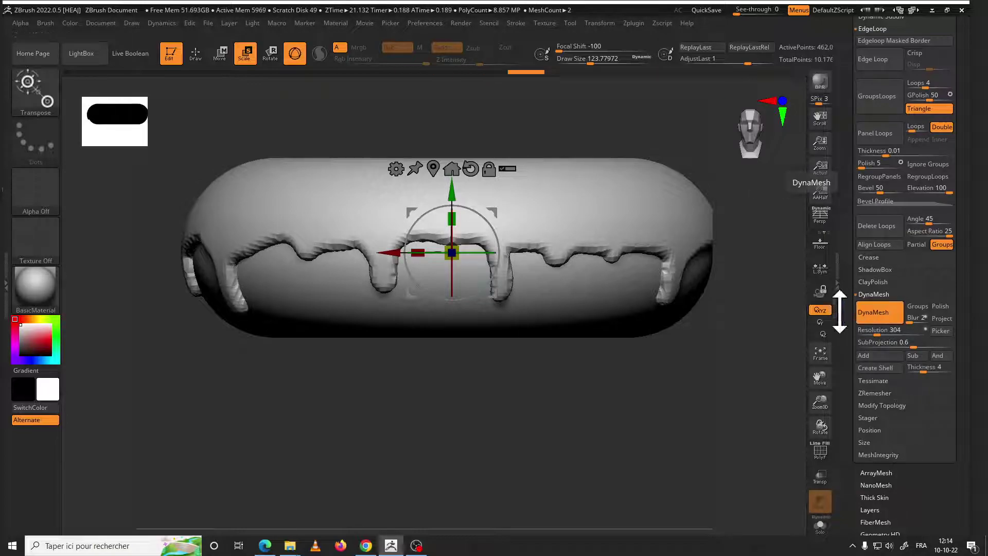
pyautogui.click(879, 312)
pyautogui.moveTo(869, 331); pyautogui.dragTo(874, 337)
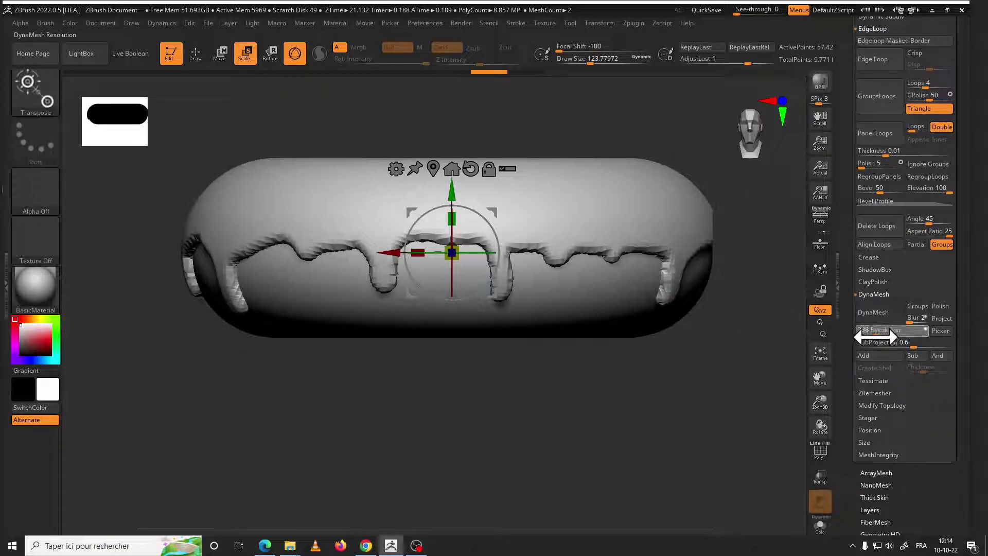
pyautogui.click(880, 318)
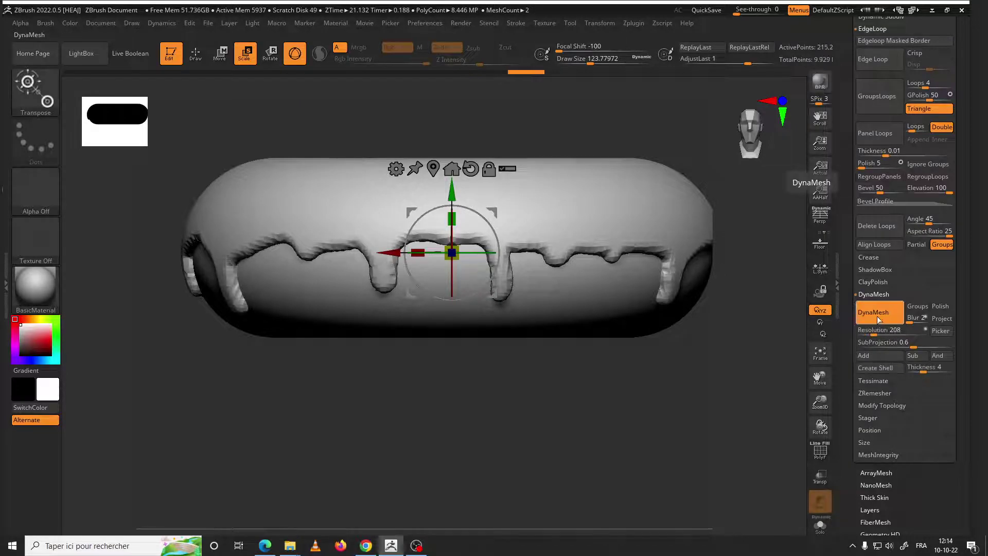
pyautogui.moveTo(955, 346); pyautogui.dragTo(915, 247)
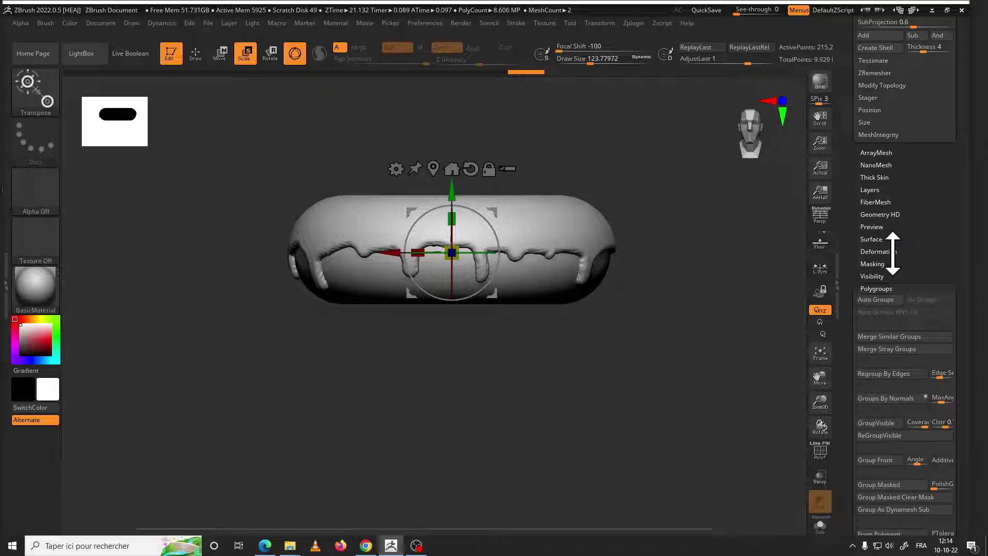
# Apply Deformation Polish to the icing shell to round off its jagged drip edges
pyautogui.click(893, 252)
pyautogui.click(896, 134)
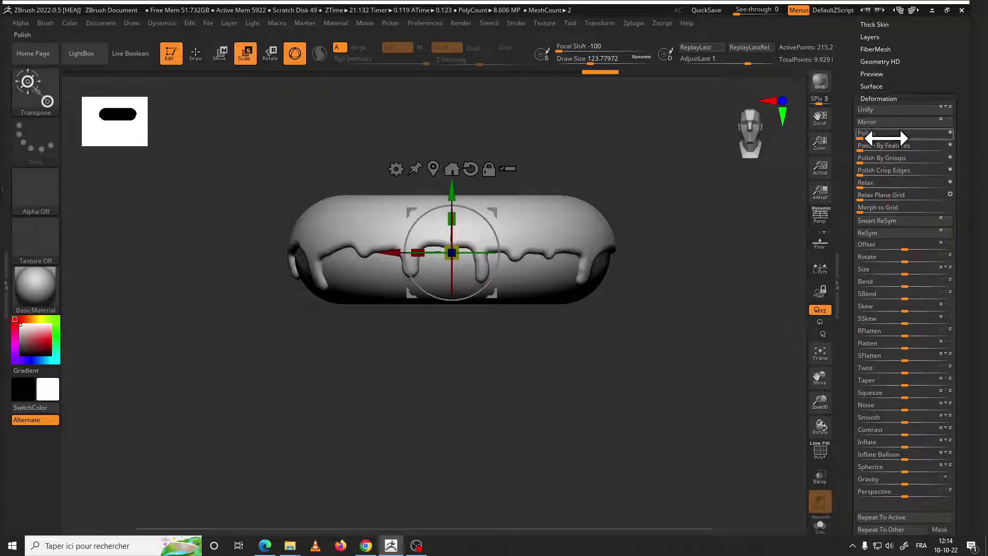
pyautogui.moveTo(666, 263)
pyautogui.mouseDown()
pyautogui.moveTo(718, 261)
pyautogui.moveTo(698, 295)
pyautogui.moveTo(736, 289)
pyautogui.moveTo(711, 271)
pyautogui.mouseUp()
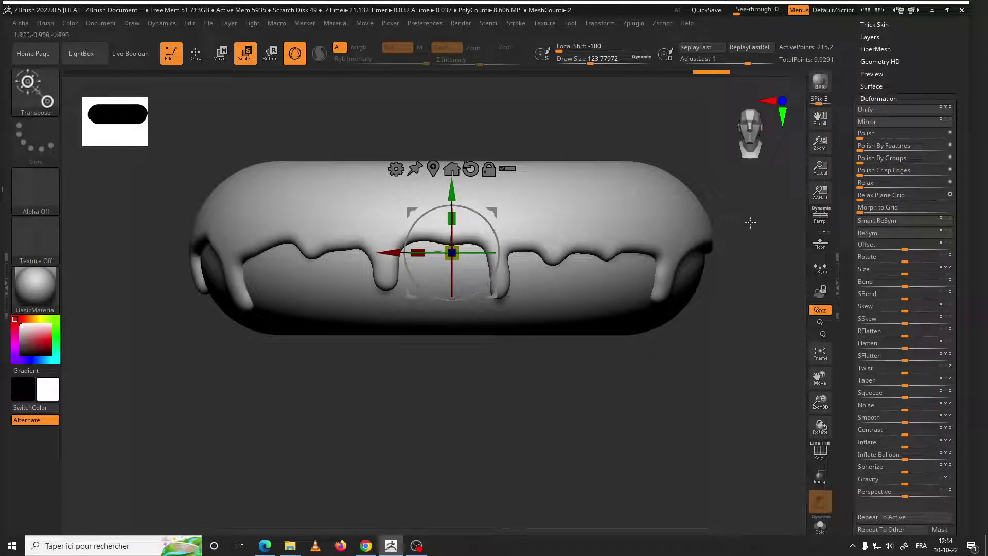
pyautogui.keyDown('ctrl'); pyautogui.moveTo(550, 247); pyautogui.dragTo(735, 217, button='right'); pyautogui.keyUp('ctrl')
pyautogui.moveTo(947, 103); pyautogui.dragTo(948, 261)
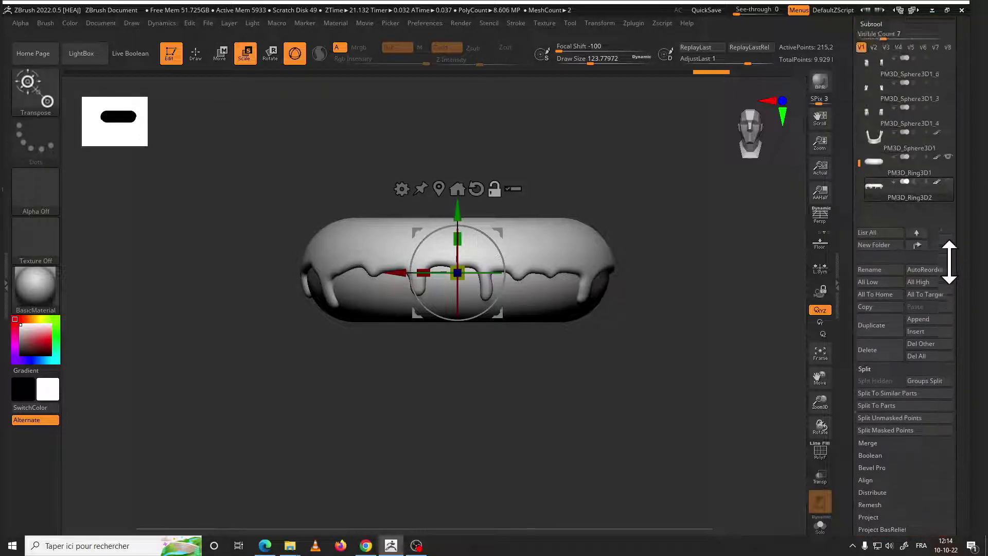
# Turn off Solo to reveal the skull, switch to Draw mode, and open the brush library
pyautogui.moveTo(864, 262); pyautogui.dragTo(864, 145)
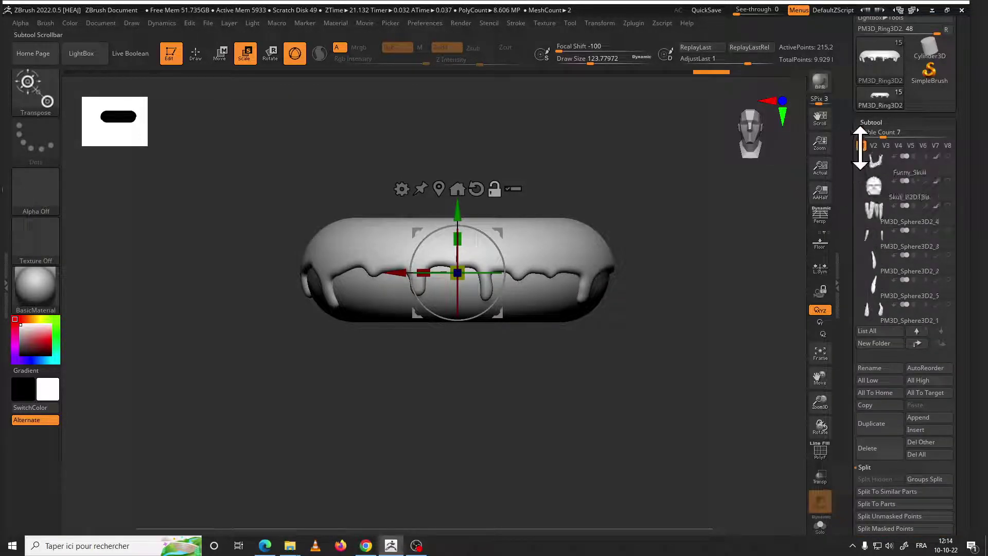
pyautogui.click(948, 182)
pyautogui.moveTo(668, 351)
pyautogui.mouseDown()
pyautogui.moveTo(639, 309)
pyautogui.moveTo(634, 262)
pyautogui.moveTo(685, 361)
pyautogui.moveTo(584, 317)
pyautogui.moveTo(671, 342)
pyautogui.moveTo(717, 338)
pyautogui.moveTo(607, 302)
pyautogui.moveTo(662, 329)
pyautogui.moveTo(664, 380)
pyautogui.moveTo(607, 327)
pyautogui.mouseUp()
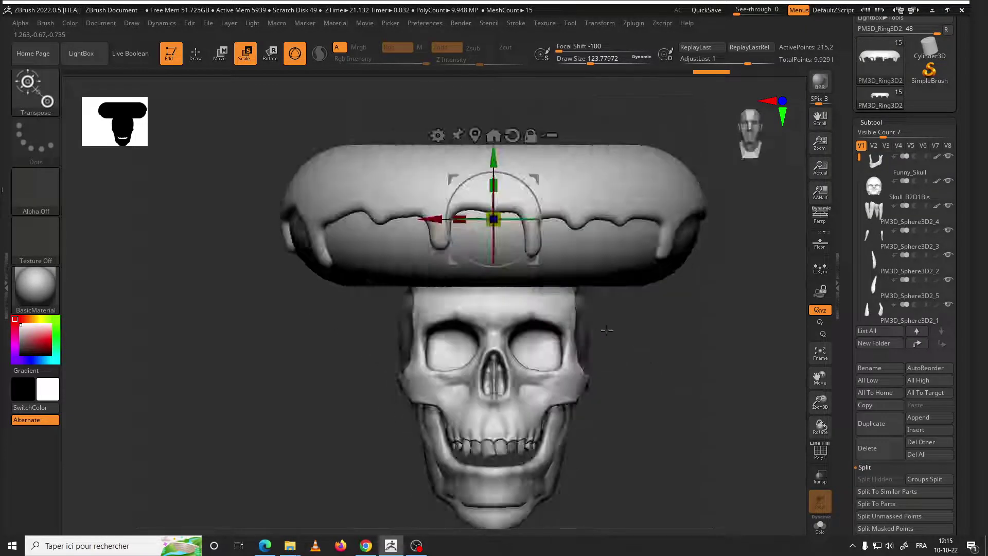
pyautogui.click(186, 59)
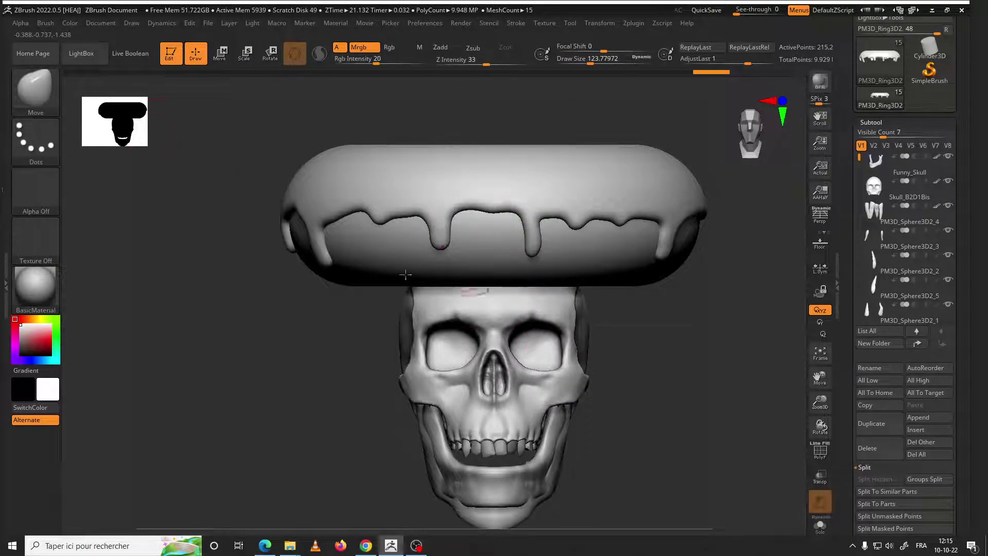
pyautogui.click(38, 93)
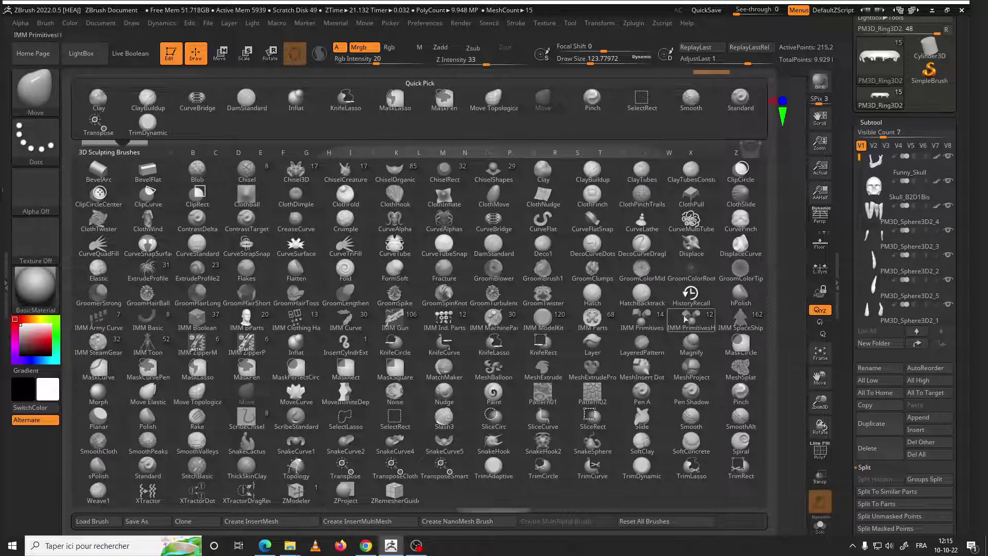
# Select the Inflat brush, enlarge it to about 245, and show all geometry
pyautogui.press('i')
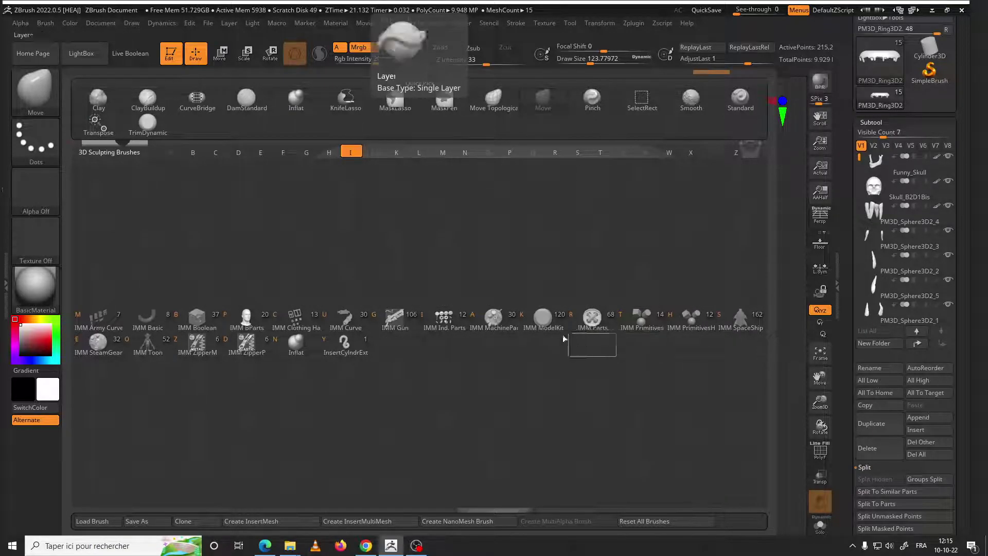
pyautogui.click(305, 343)
pyautogui.moveTo(331, 415); pyautogui.dragTo(393, 276)
pyautogui.scroll(5, 437, 239)
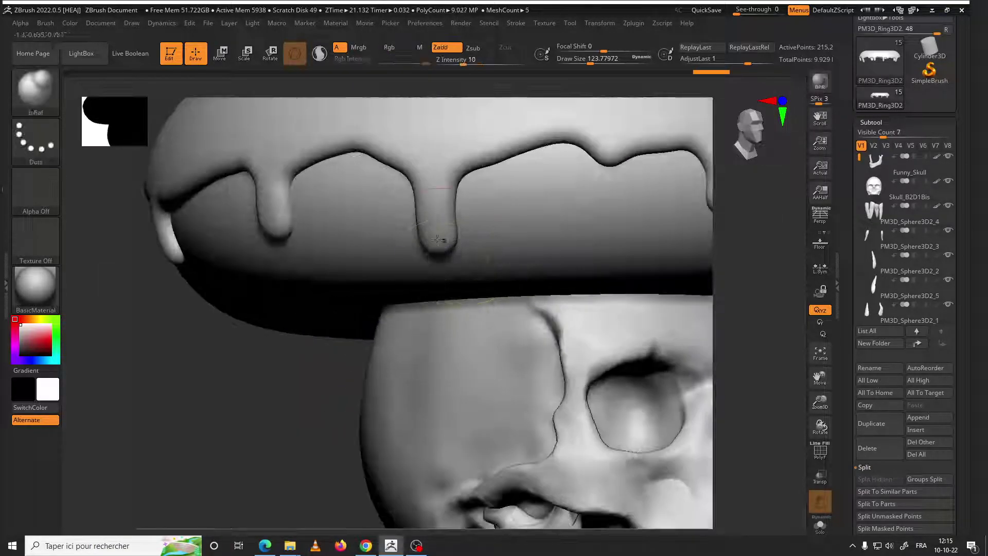
pyautogui.rightClick(445, 233)
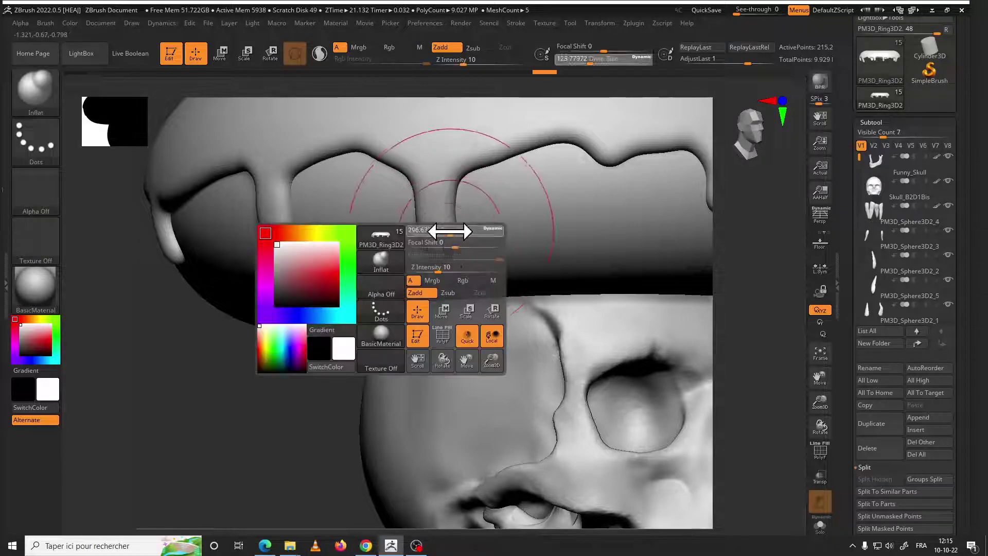
pyautogui.moveTo(442, 226)
pyautogui.mouseDown()
pyautogui.moveTo(465, 226)
pyautogui.moveTo(441, 205)
pyautogui.mouseUp()
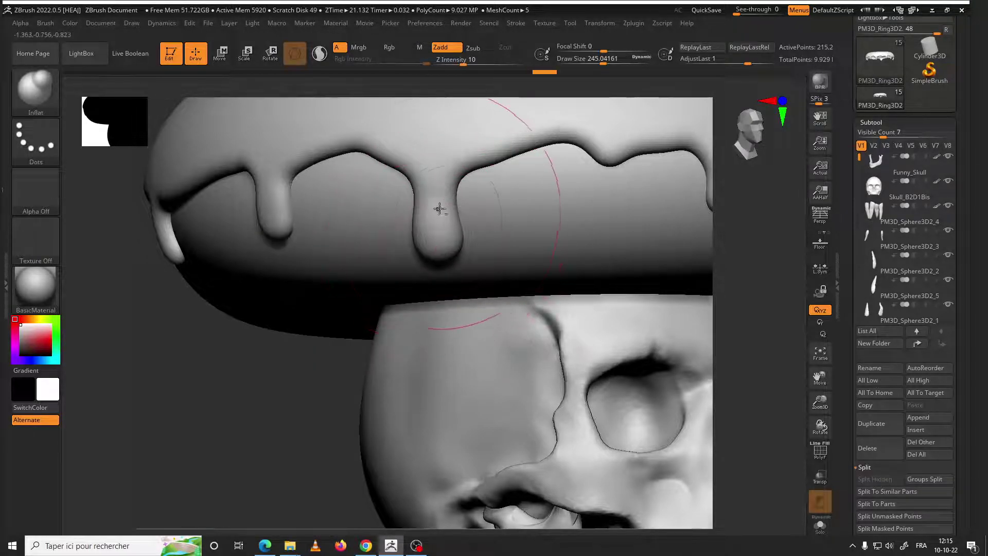
pyautogui.hotkey('ctrl', 'shift', 's')
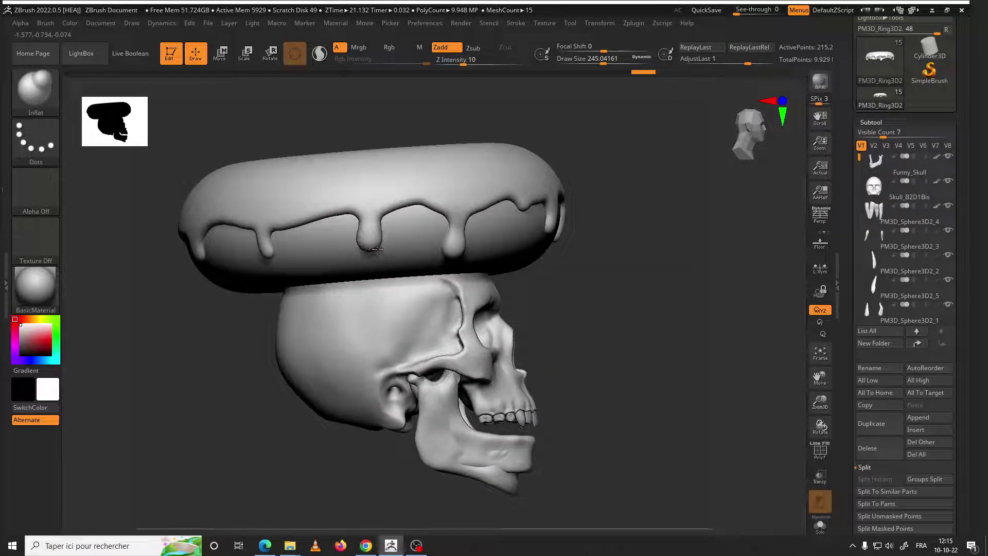
# Inflate the middle drip tip into a rounder bulb, reducing the brush to 128
pyautogui.moveTo(378, 250); pyautogui.dragTo(362, 227)
pyautogui.hotkey('ctrl', 'z')
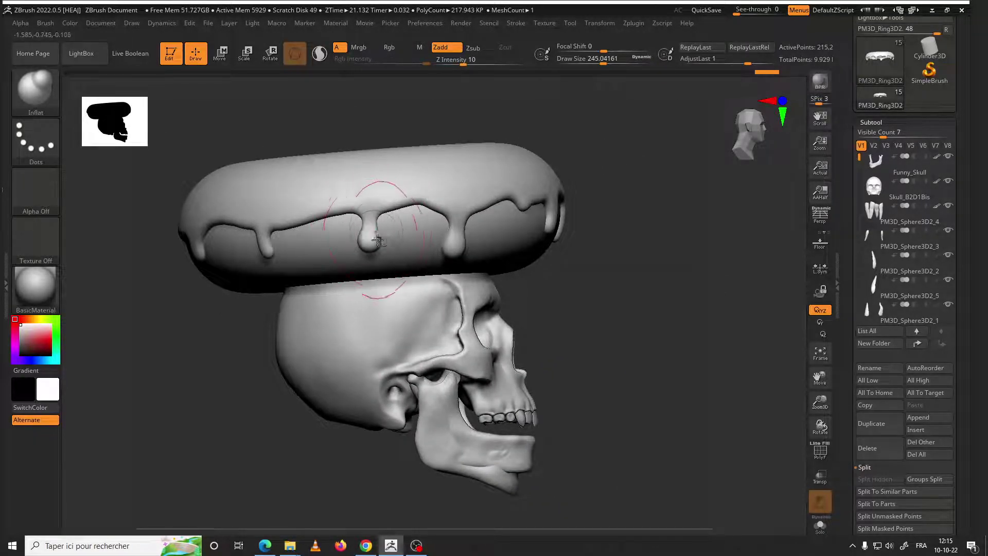
pyautogui.moveTo(439, 243); pyautogui.dragTo(541, 242, button='right')
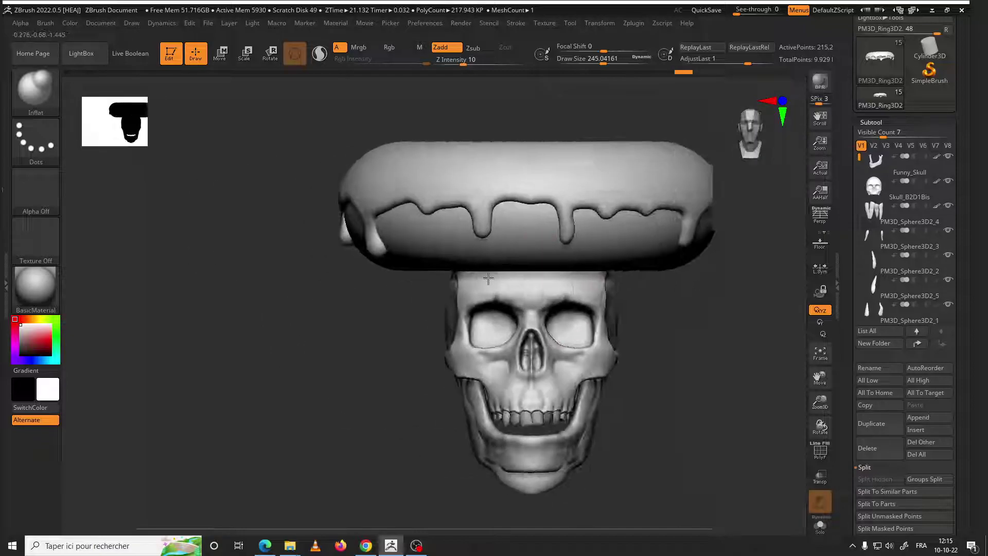
pyautogui.keyDown('ctrl'); pyautogui.moveTo(460, 229); pyautogui.dragTo(460, 229, button='right'); pyautogui.keyUp('ctrl')
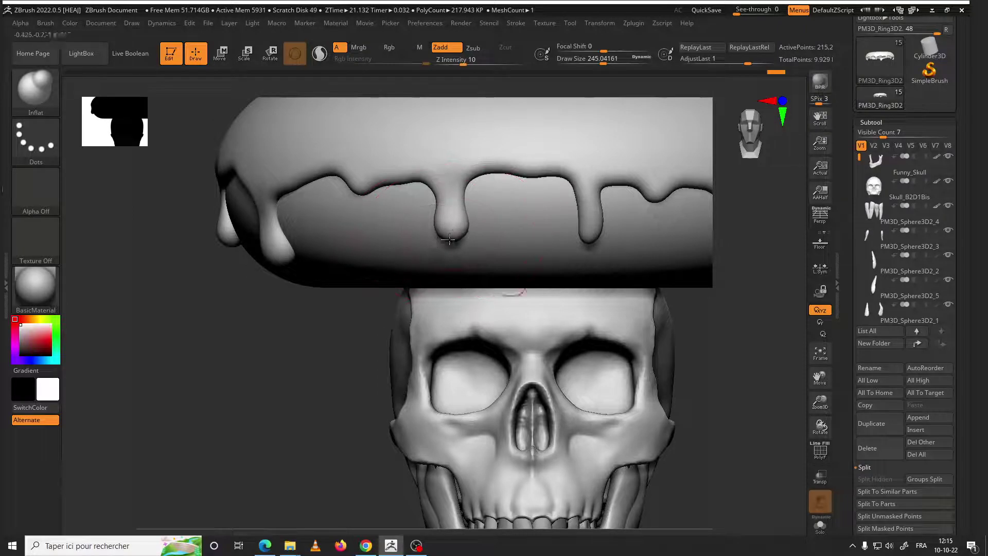
pyautogui.moveTo(457, 207)
pyautogui.mouseDown()
pyautogui.moveTo(454, 242)
pyautogui.moveTo(453, 224)
pyautogui.mouseUp()
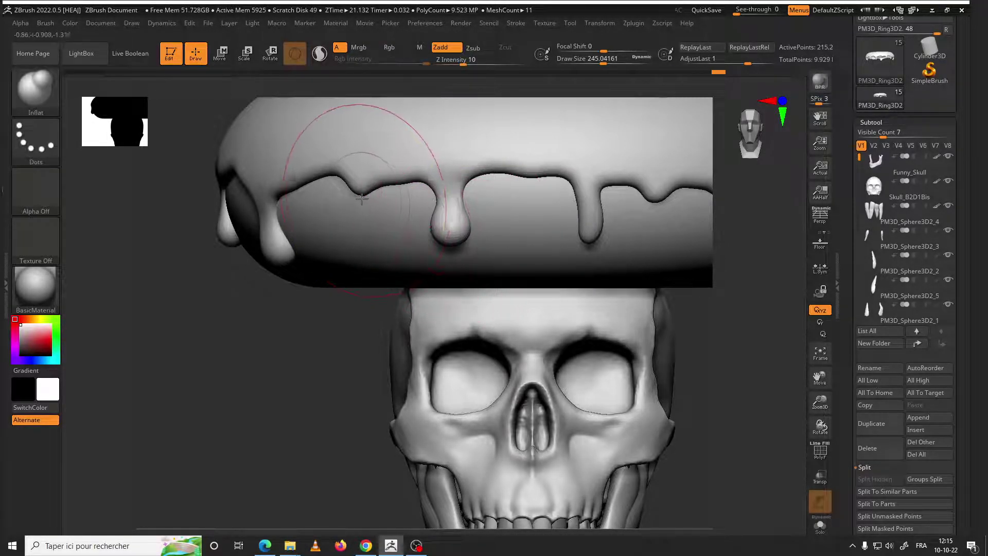
pyautogui.moveTo(359, 201); pyautogui.dragTo(353, 202)
pyautogui.press('space')
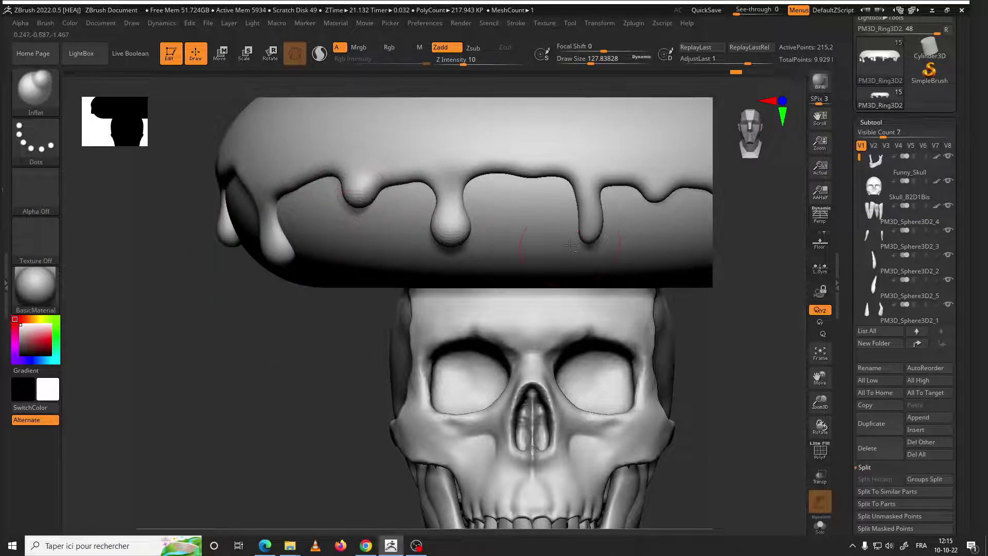
pyautogui.moveTo(570, 245); pyautogui.dragTo(463, 228, button='right')
pyautogui.moveTo(415, 224); pyautogui.dragTo(418, 179)
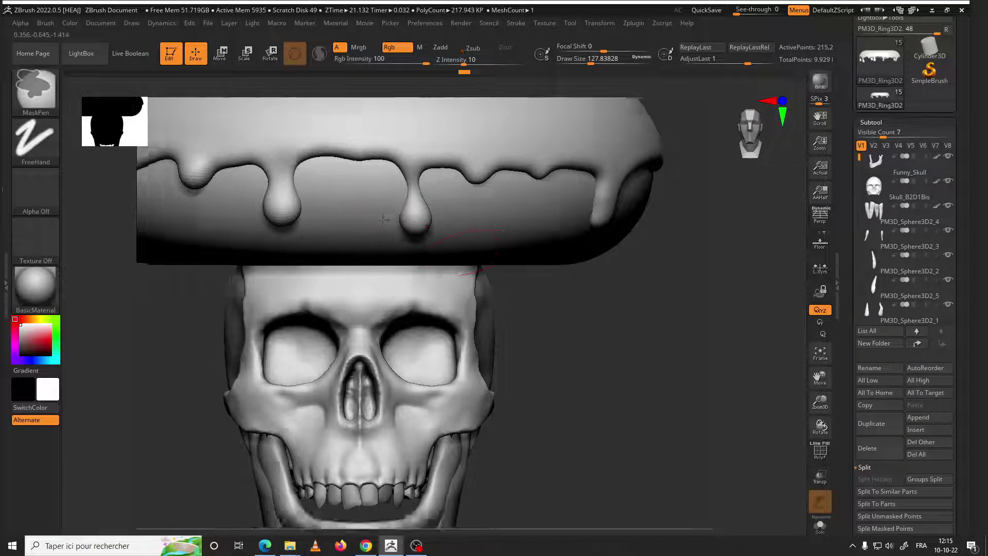
# Inflate further drip tips into larger, rounded bulbs
pyautogui.press('f')
pyautogui.moveTo(544, 273)
pyautogui.mouseDown(button='right')
pyautogui.moveTo(514, 257)
pyautogui.moveTo(525, 236)
pyautogui.mouseUp(button='right')
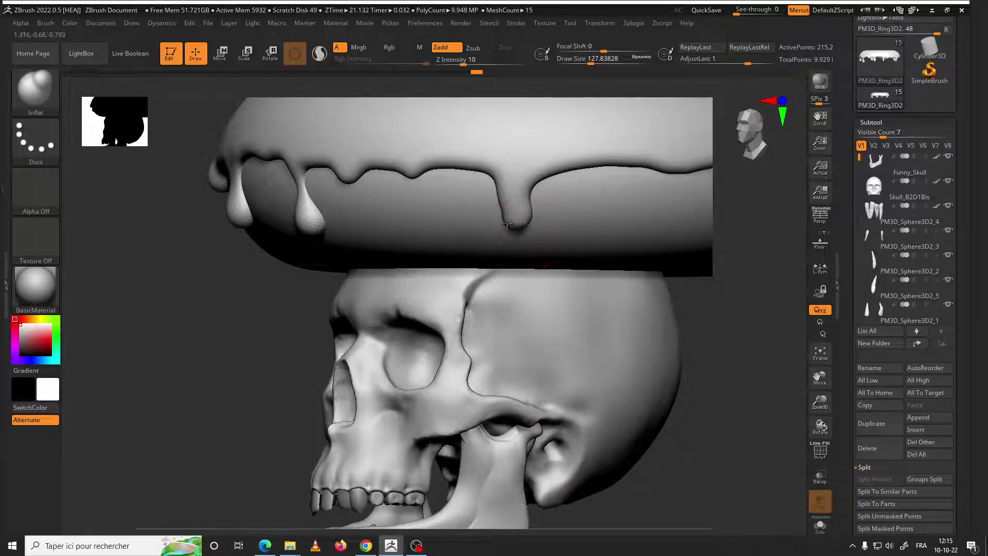
pyautogui.moveTo(507, 223)
pyautogui.mouseDown()
pyautogui.moveTo(526, 222)
pyautogui.moveTo(497, 179)
pyautogui.moveTo(524, 181)
pyautogui.mouseUp()
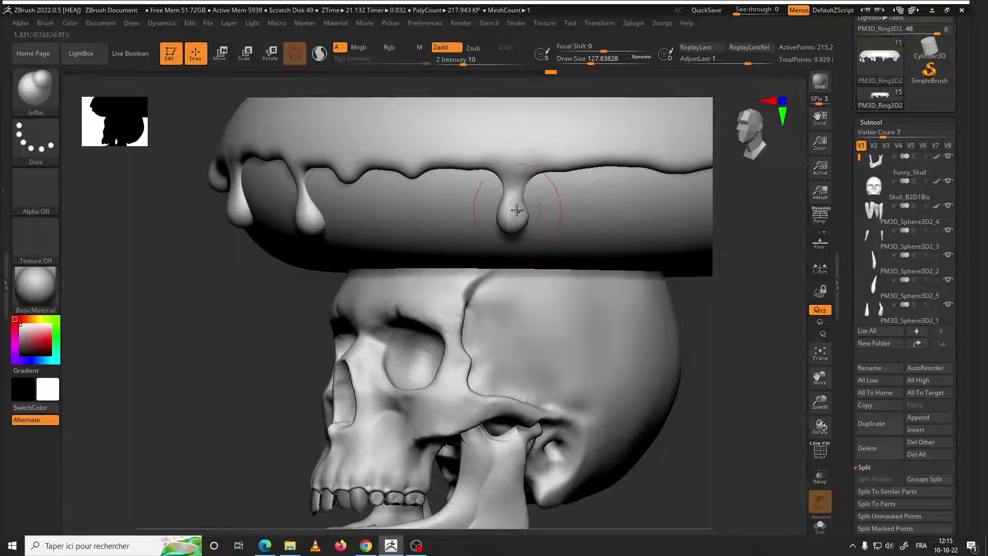
pyautogui.moveTo(512, 221); pyautogui.dragTo(540, 210)
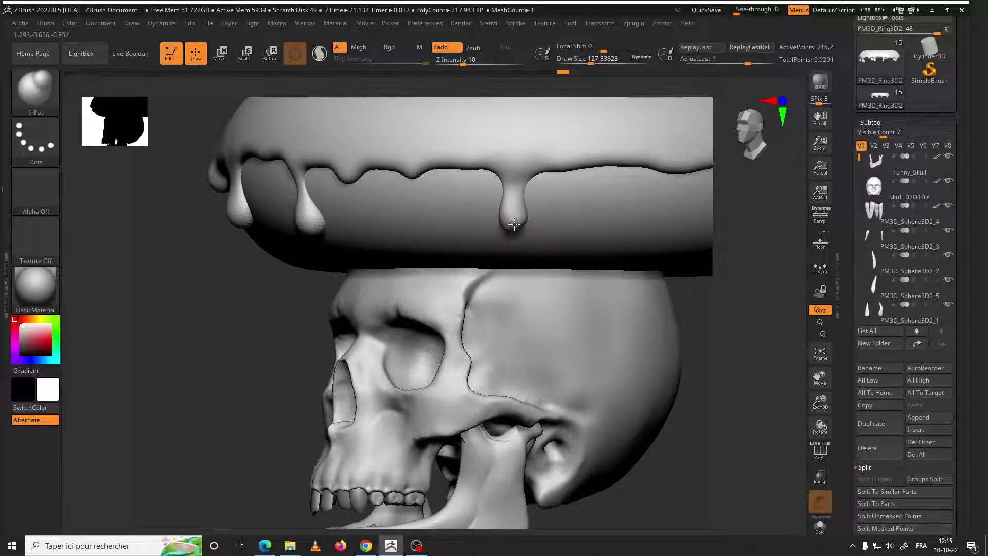
pyautogui.moveTo(521, 210)
pyautogui.keyDown('ctrl'); pyautogui.mouseDown(button='right')
pyautogui.moveTo(450, 197)
pyautogui.moveTo(554, 234)
pyautogui.mouseUp(button='right'); pyautogui.keyUp('ctrl')
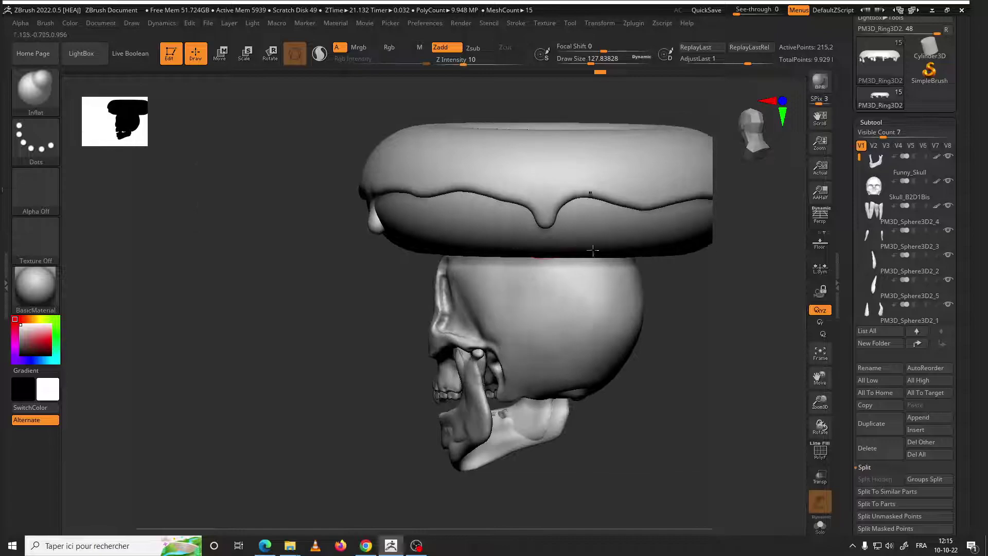
pyautogui.press('space')
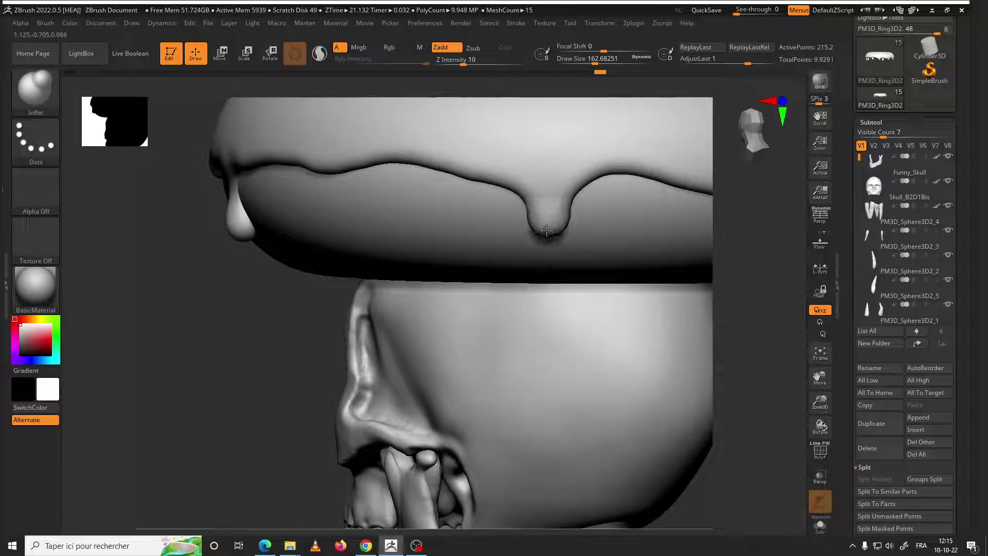
pyautogui.moveTo(556, 226)
pyautogui.keyDown('ctrl'); pyautogui.mouseDown(button='right')
pyautogui.moveTo(448, 280)
pyautogui.moveTo(541, 249)
pyautogui.moveTo(565, 214)
pyautogui.mouseUp(button='right'); pyautogui.keyUp('ctrl')
pyautogui.click(554, 216)
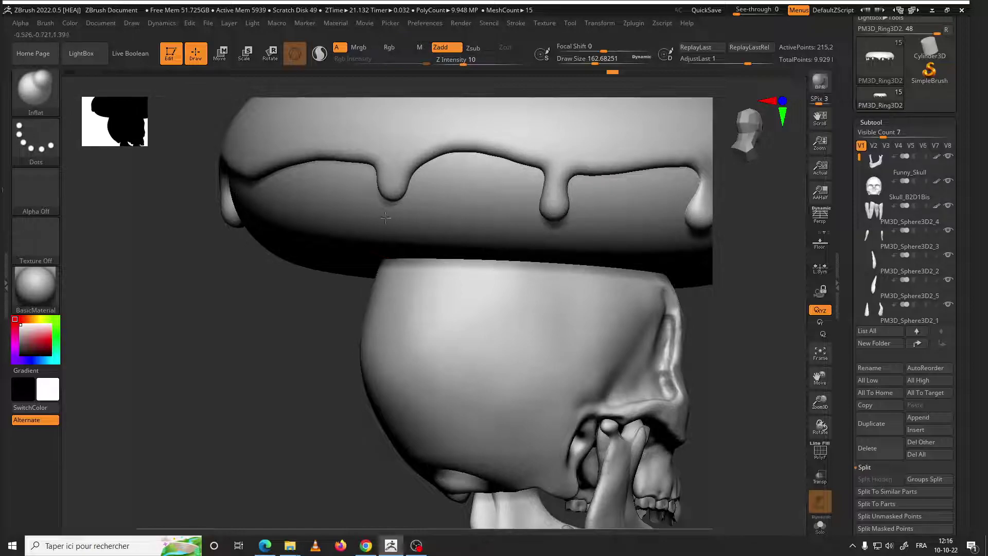
pyautogui.click(390, 201)
pyautogui.moveTo(389, 201)
pyautogui.keyDown('ctrl'); pyautogui.mouseDown(button='right')
pyautogui.moveTo(309, 205)
pyautogui.moveTo(523, 206)
pyautogui.moveTo(566, 247)
pyautogui.moveTo(482, 216)
pyautogui.mouseUp(button='right'); pyautogui.keyUp('ctrl')
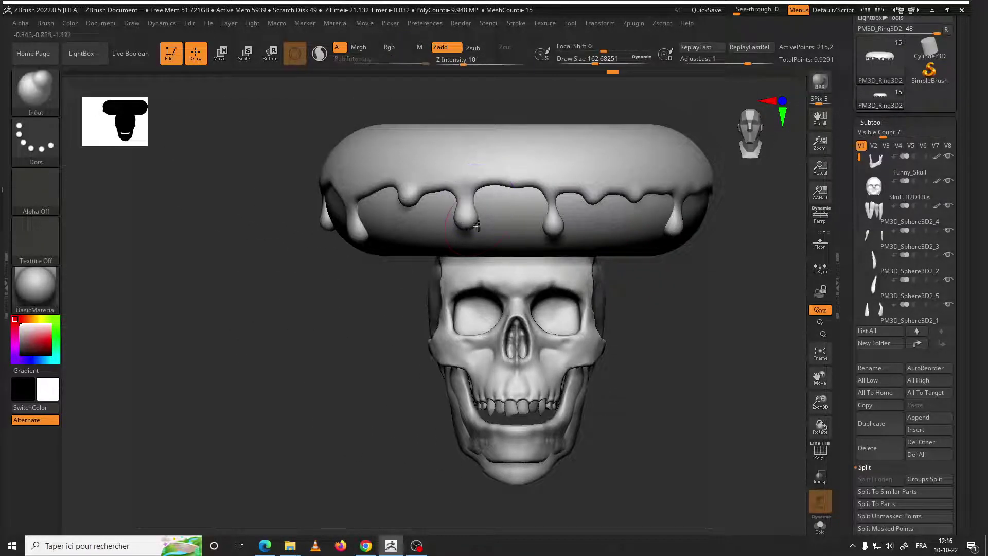
# Select the Standard brush and reduce its size to about 97
pyautogui.click(38, 103)
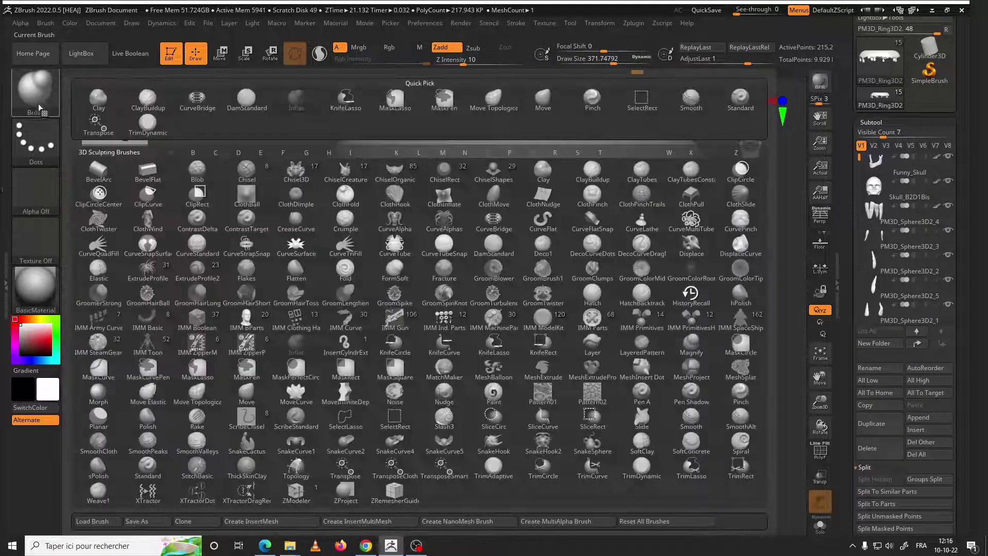
pyautogui.press('s')
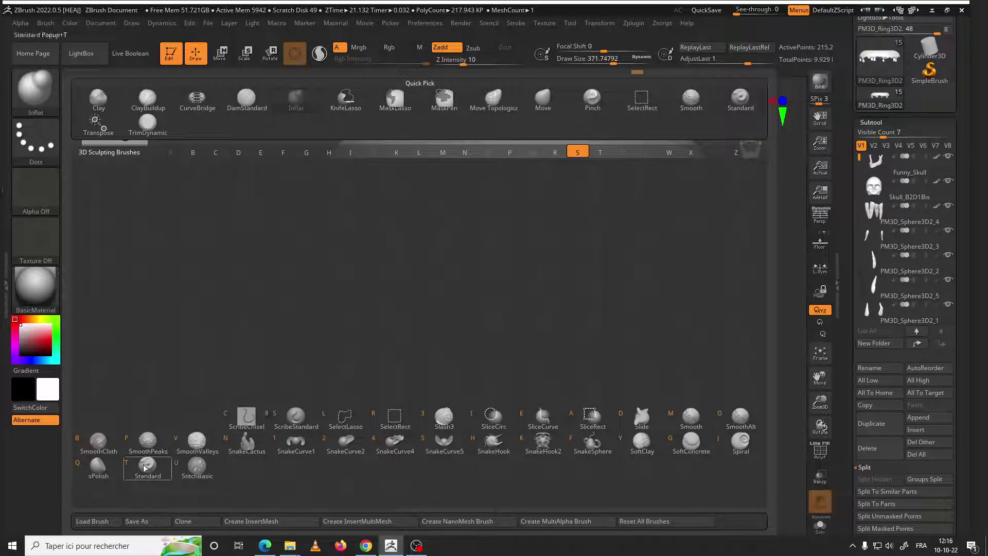
pyautogui.click(145, 467)
pyautogui.press('space')
pyautogui.moveTo(386, 255); pyautogui.dragTo(361, 256)
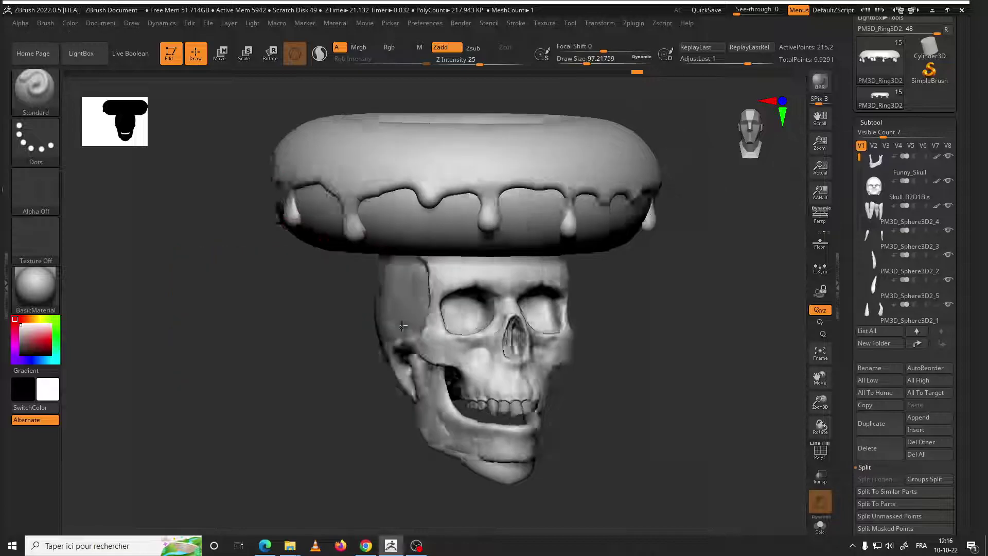
pyautogui.keyDown('ctrl'); pyautogui.moveTo(403, 326); pyautogui.dragTo(441, 236, button='right'); pyautogui.keyUp('ctrl')
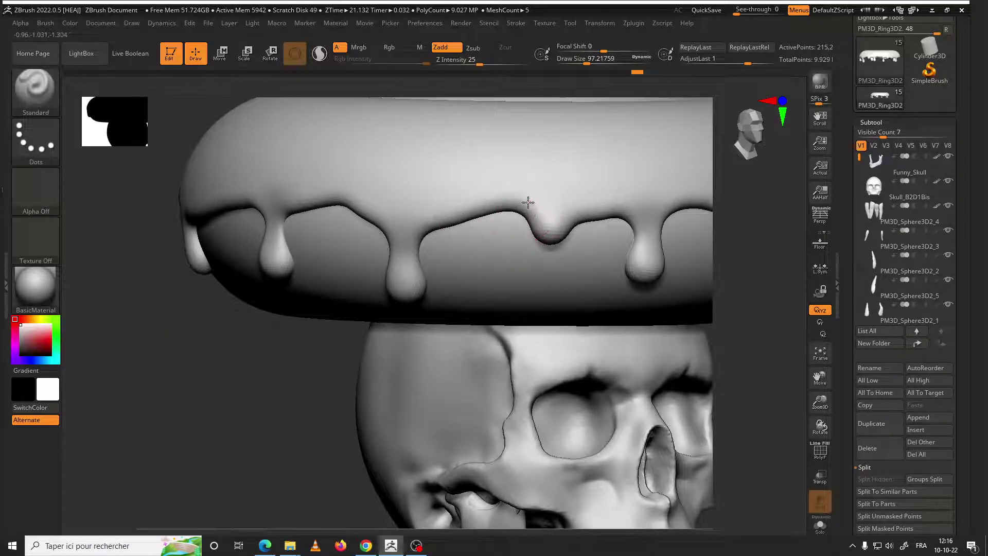
# Raise and define the icing border along the drips at brush size about 83
pyautogui.moveTo(500, 198); pyautogui.dragTo(426, 216)
pyautogui.press('space')
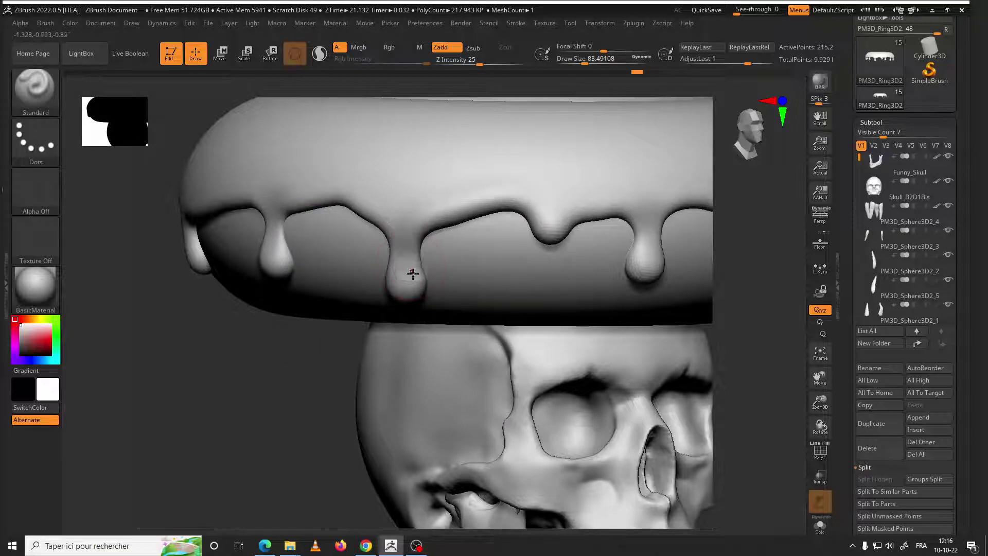
pyautogui.moveTo(376, 219); pyautogui.dragTo(342, 198)
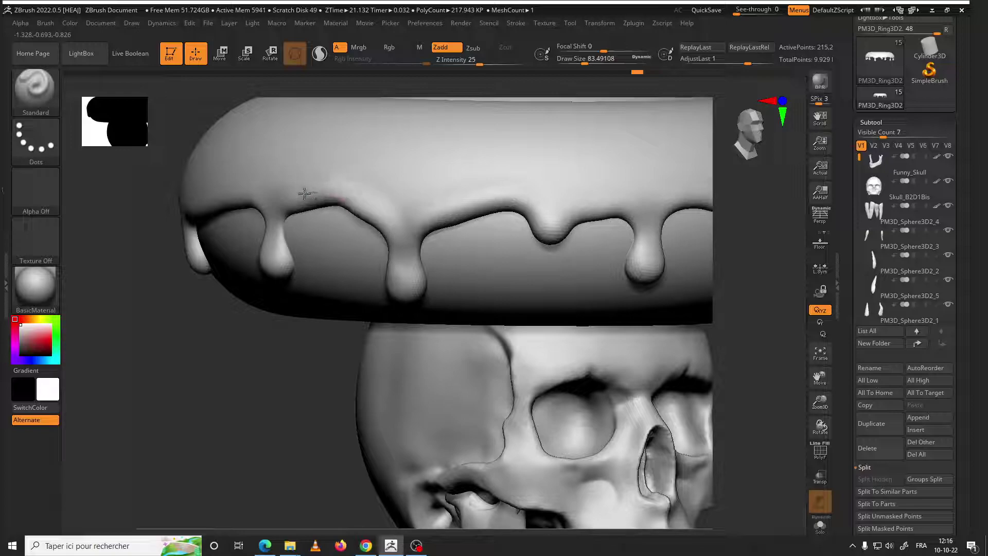
pyautogui.moveTo(253, 376); pyautogui.dragTo(304, 222)
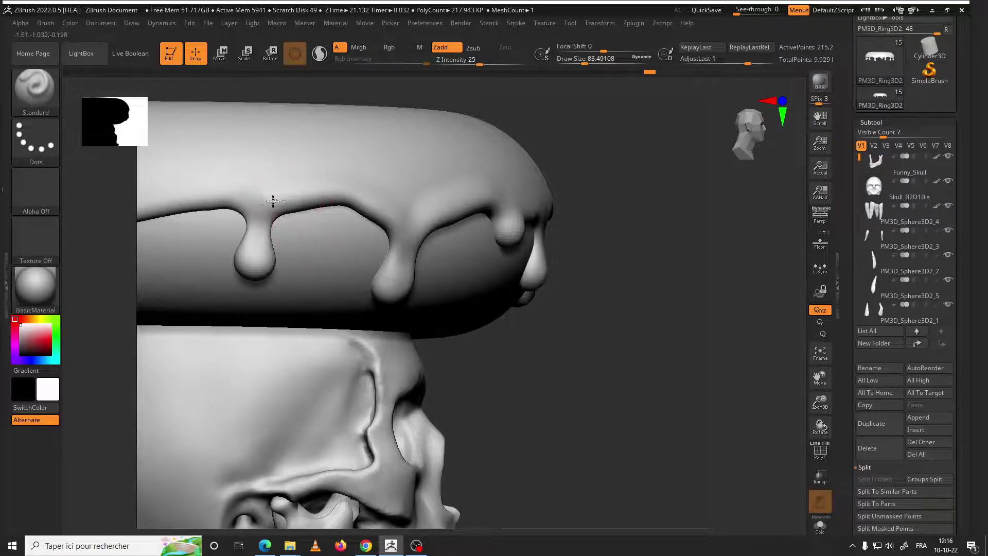
pyautogui.moveTo(261, 255); pyautogui.dragTo(390, 276)
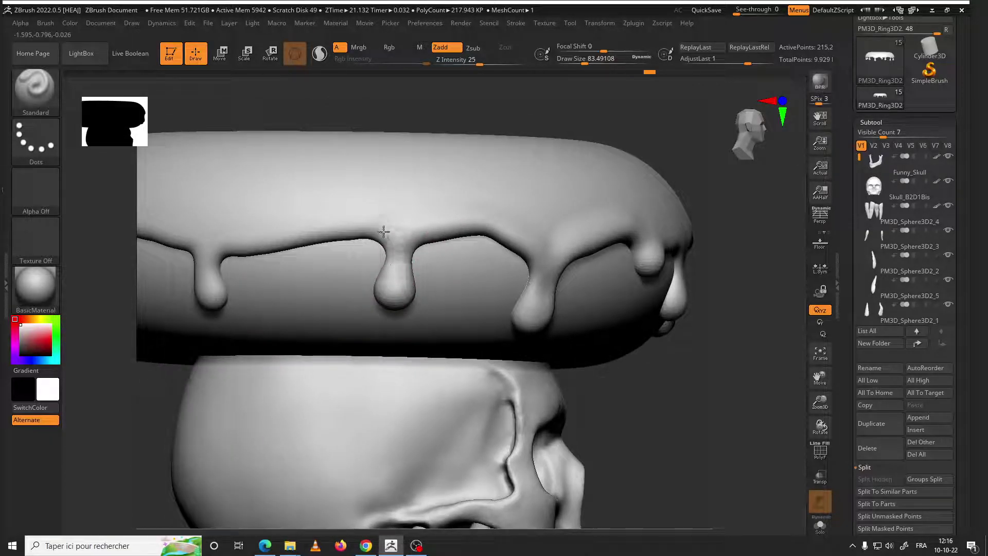
pyautogui.moveTo(344, 226)
pyautogui.mouseDown()
pyautogui.moveTo(206, 221)
pyautogui.moveTo(309, 267)
pyautogui.moveTo(458, 275)
pyautogui.mouseUp()
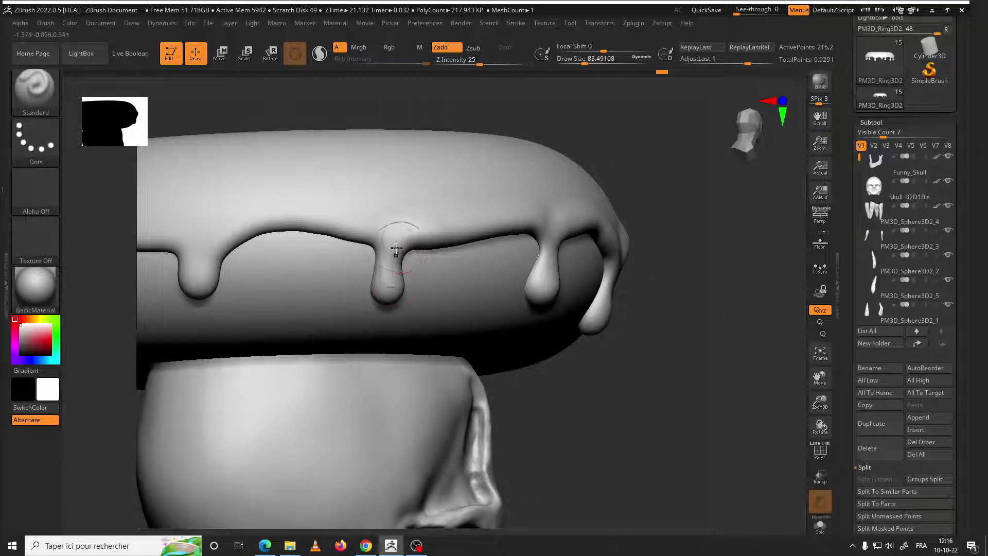
pyautogui.moveTo(295, 219)
pyautogui.mouseDown()
pyautogui.moveTo(243, 220)
pyautogui.moveTo(211, 252)
pyautogui.mouseUp()
pyautogui.moveTo(211, 252)
pyautogui.mouseDown(button='right')
pyautogui.moveTo(265, 419)
pyautogui.moveTo(425, 245)
pyautogui.mouseUp(button='right')
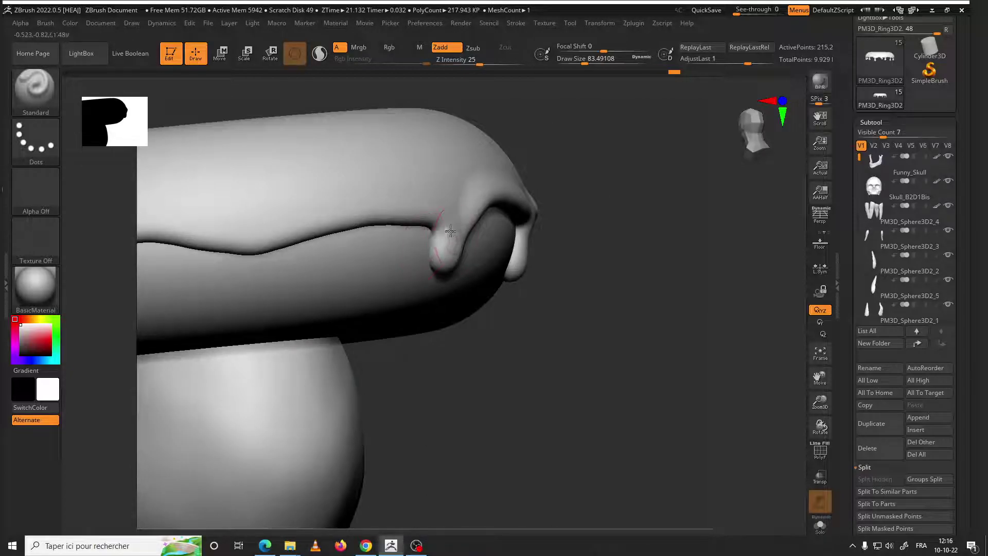
pyautogui.moveTo(420, 213); pyautogui.dragTo(173, 247)
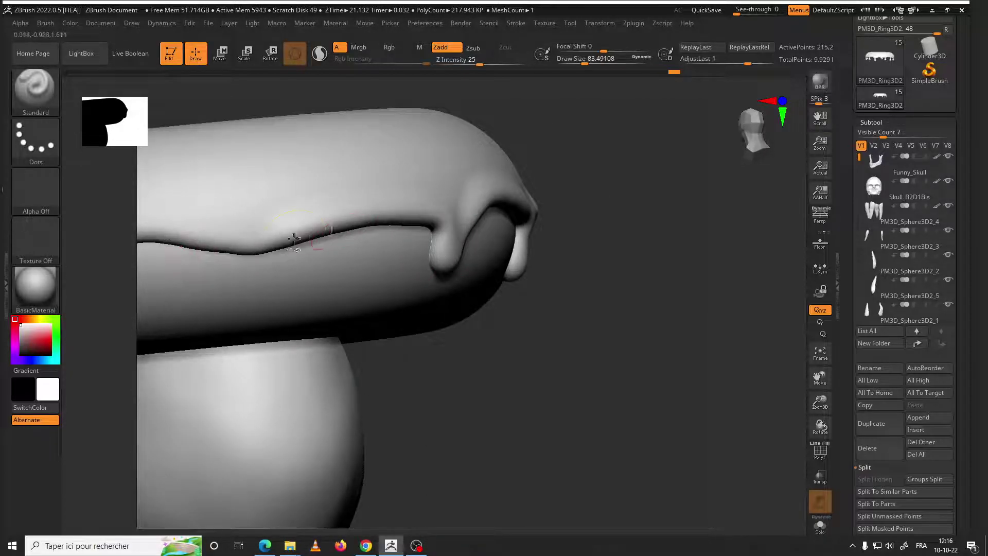
pyautogui.moveTo(263, 229)
pyautogui.mouseDown()
pyautogui.moveTo(408, 205)
pyautogui.moveTo(448, 216)
pyautogui.mouseUp()
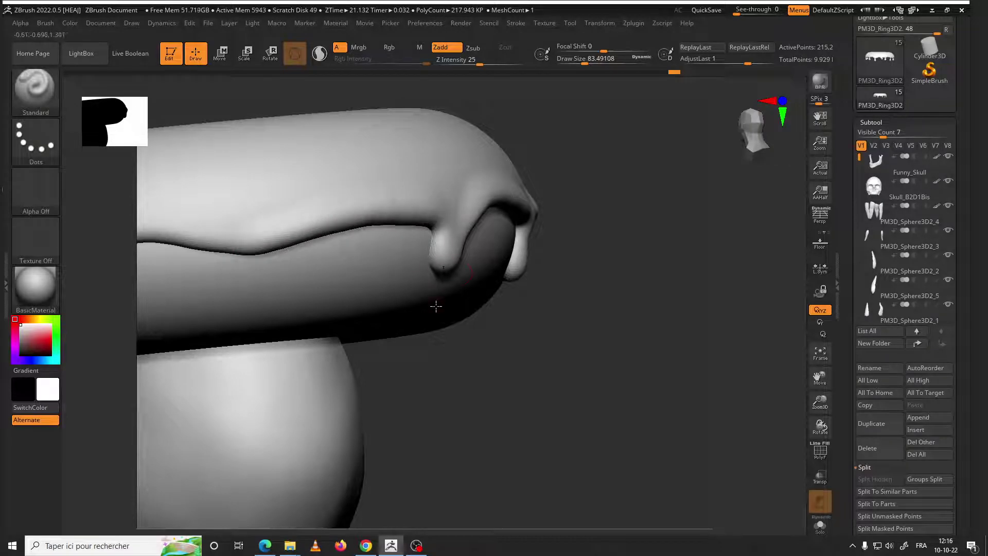
pyautogui.moveTo(258, 238)
pyautogui.mouseDown()
pyautogui.moveTo(397, 205)
pyautogui.moveTo(454, 259)
pyautogui.mouseUp()
# Extend the raised icing edge around the ring's left end above the drips
pyautogui.press('f')
pyautogui.moveTo(419, 203)
pyautogui.mouseDown()
pyautogui.moveTo(355, 370)
pyautogui.moveTo(544, 252)
pyautogui.moveTo(464, 221)
pyautogui.moveTo(419, 220)
pyautogui.moveTo(370, 227)
pyautogui.moveTo(280, 283)
pyautogui.mouseUp()
pyautogui.moveTo(279, 283); pyautogui.dragTo(487, 238, button='right')
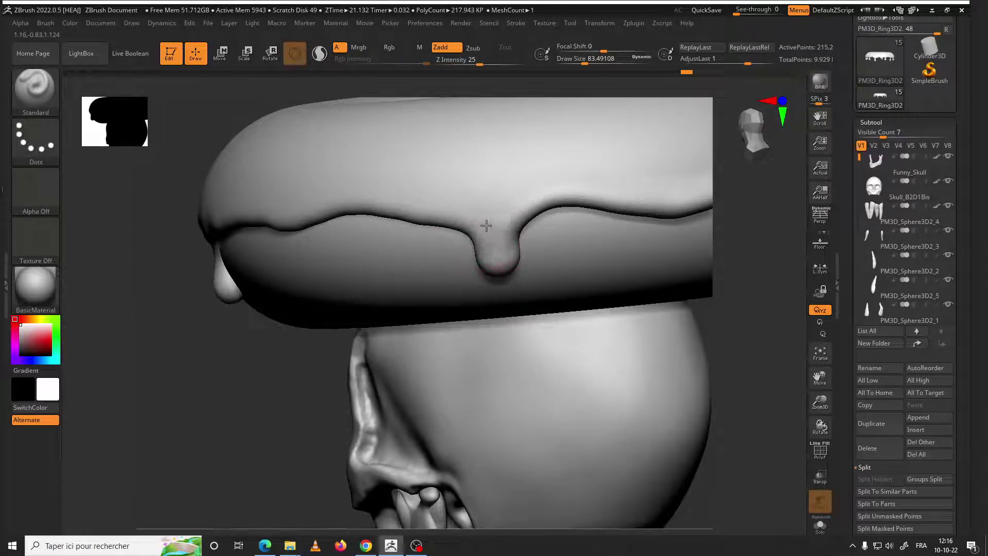
pyautogui.moveTo(486, 224)
pyautogui.mouseDown()
pyautogui.moveTo(369, 204)
pyautogui.moveTo(247, 219)
pyautogui.mouseUp()
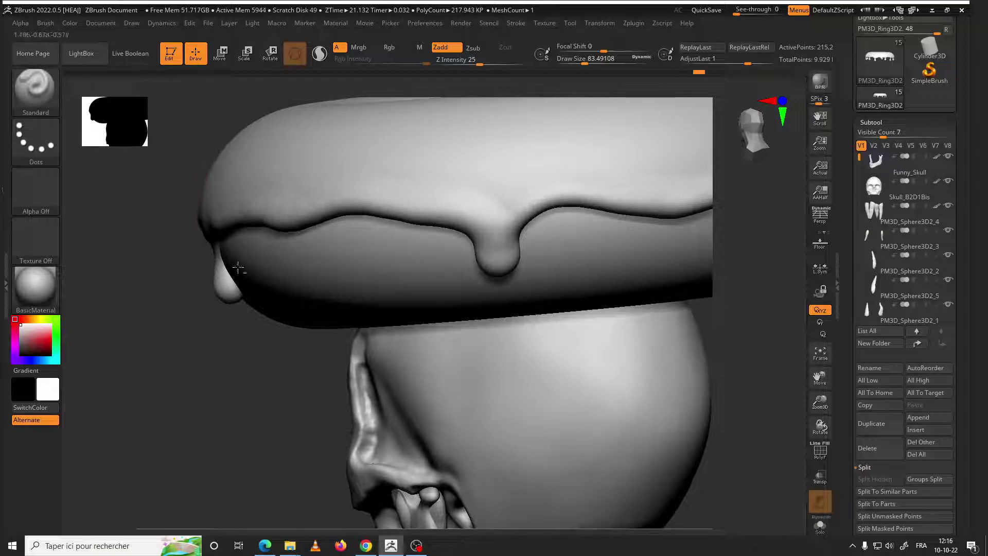
pyautogui.moveTo(232, 264)
pyautogui.mouseDown(button='right')
pyautogui.moveTo(298, 380)
pyautogui.moveTo(491, 254)
pyautogui.mouseUp(button='right')
pyautogui.moveTo(561, 185)
pyautogui.mouseDown()
pyautogui.moveTo(479, 177)
pyautogui.moveTo(412, 189)
pyautogui.mouseUp()
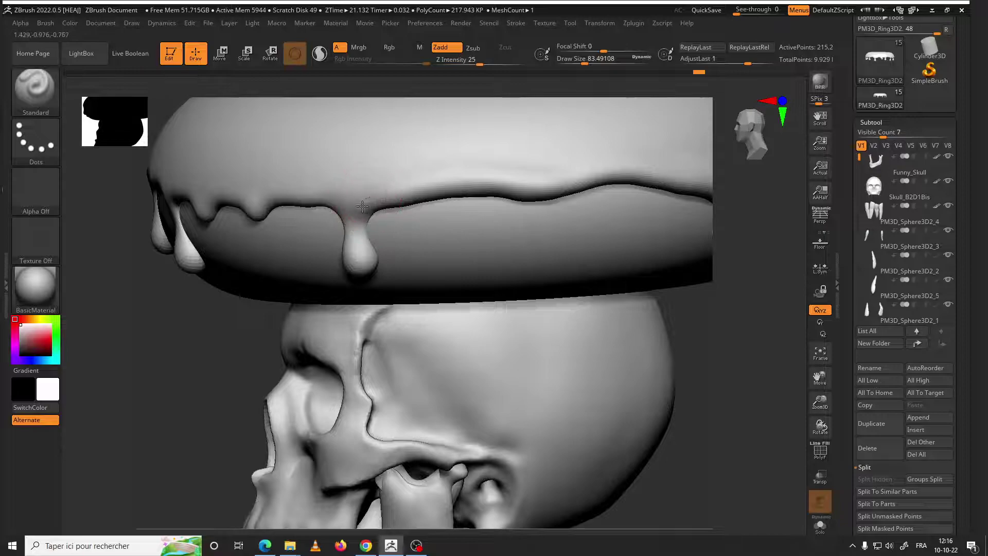
pyautogui.moveTo(308, 192)
pyautogui.mouseDown(button='right')
pyautogui.moveTo(305, 364)
pyautogui.moveTo(433, 233)
pyautogui.mouseUp(button='right')
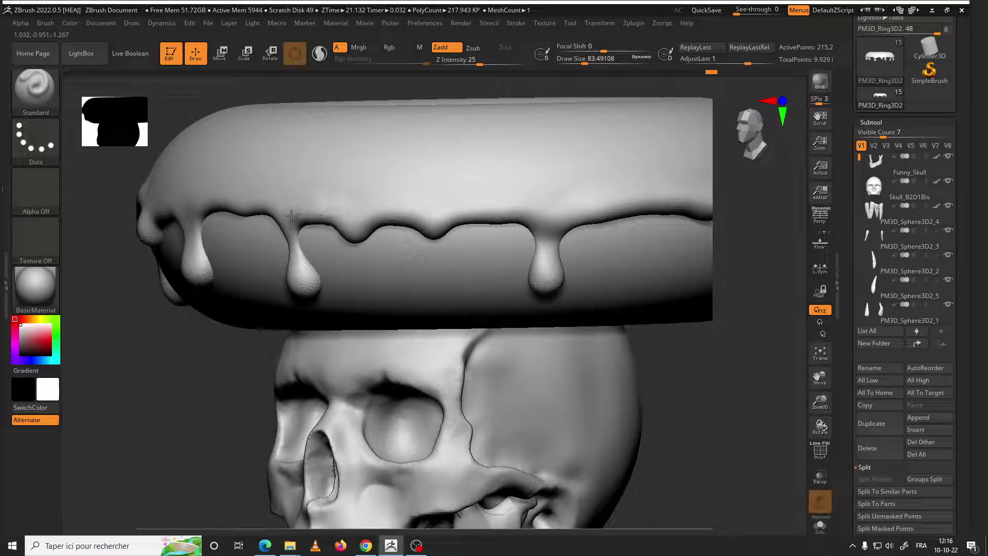
pyautogui.moveTo(247, 206); pyautogui.dragTo(367, 272, button='right')
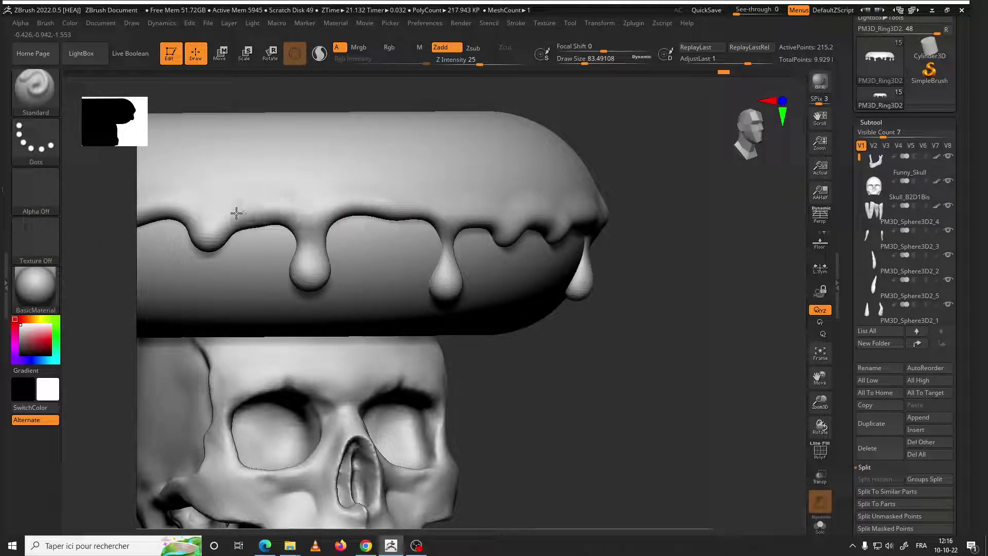
pyautogui.moveTo(235, 209)
pyautogui.mouseDown(button='right')
pyautogui.moveTo(433, 218)
pyautogui.moveTo(379, 198)
pyautogui.mouseUp(button='right')
# Cut the Standard brush draw size to about 87 and tilt the view onto the donut top
pyautogui.press('f')
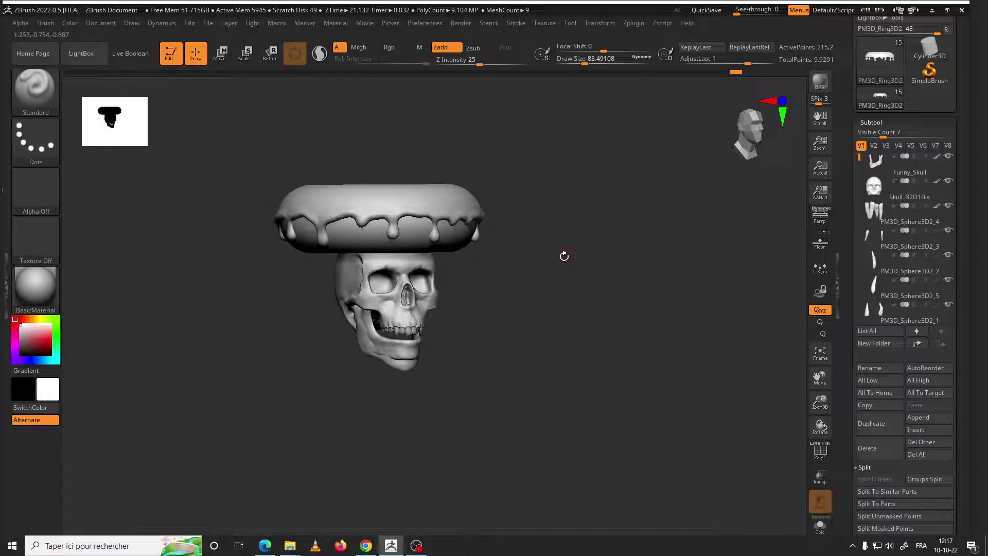
pyautogui.moveTo(564, 256); pyautogui.dragTo(540, 262, button='right')
pyautogui.press('space')
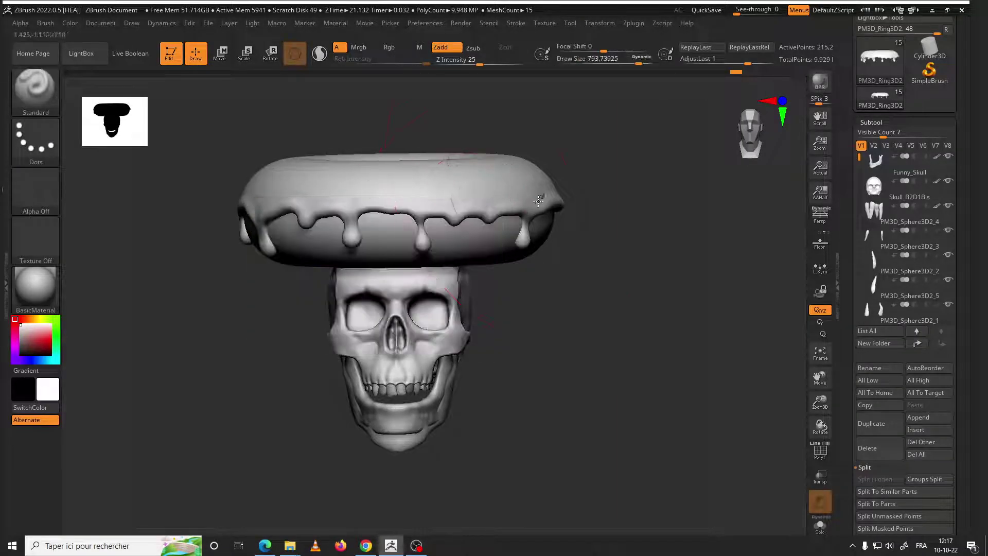
pyautogui.press('shift')
pyautogui.keyDown('shift'); pyautogui.moveTo(237, 185); pyautogui.dragTo(258, 231, button='right'); pyautogui.keyUp('shift')
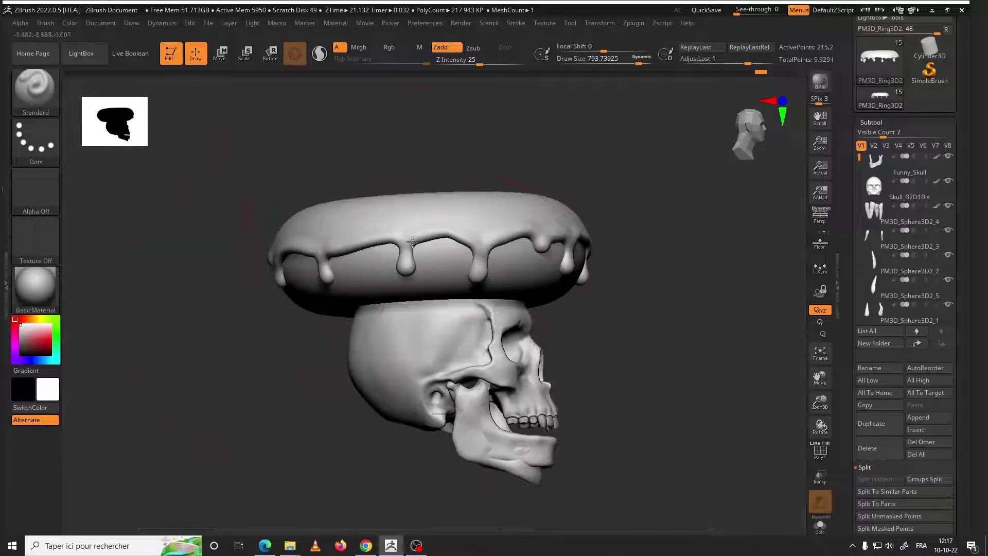
pyautogui.moveTo(354, 169)
pyautogui.mouseDown(button='right')
pyautogui.moveTo(529, 256)
pyautogui.moveTo(535, 286)
pyautogui.moveTo(465, 280)
pyautogui.moveTo(496, 305)
pyautogui.moveTo(534, 304)
pyautogui.moveTo(371, 194)
pyautogui.mouseUp(button='right')
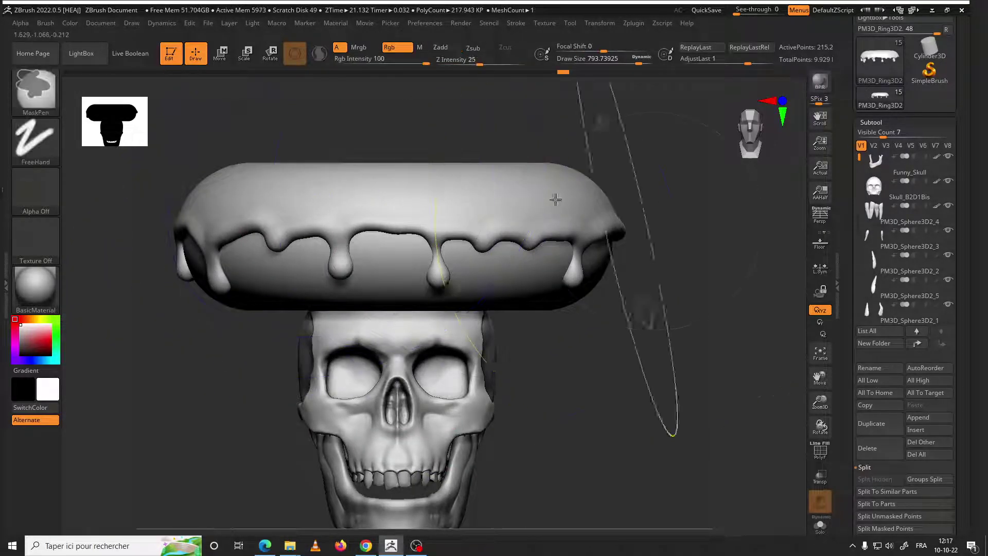
pyautogui.moveTo(551, 199)
pyautogui.keyDown('ctrl'); pyautogui.mouseDown(button='right')
pyautogui.moveTo(679, 216)
pyautogui.moveTo(579, 272)
pyautogui.moveTo(213, 183)
pyautogui.mouseUp(button='right'); pyautogui.keyUp('ctrl')
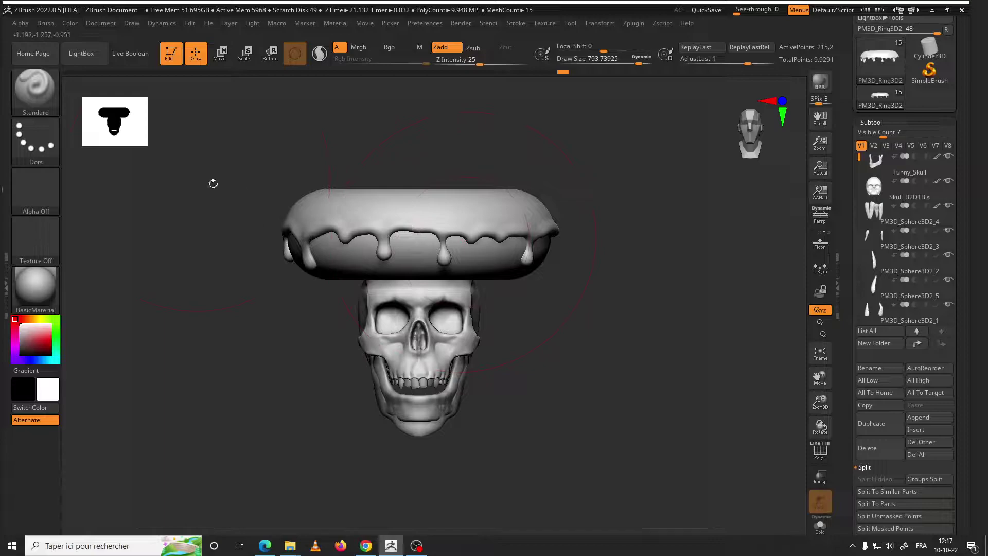
pyautogui.click(48, 91)
pyautogui.press('space')
pyautogui.moveTo(405, 230); pyautogui.dragTo(396, 221)
pyautogui.moveTo(397, 221)
pyautogui.mouseDown(button='right')
pyautogui.moveTo(441, 132)
pyautogui.moveTo(431, 221)
pyautogui.mouseUp(button='right')
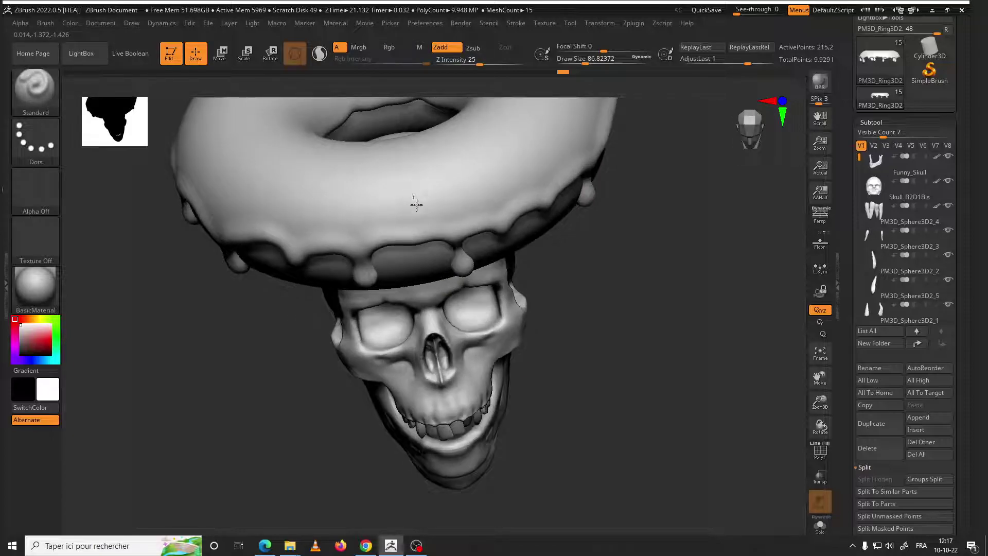
# Shrink the brush to about 54 and smooth the ring's icing surface
pyautogui.press('space')
pyautogui.moveTo(412, 204); pyautogui.dragTo(405, 184)
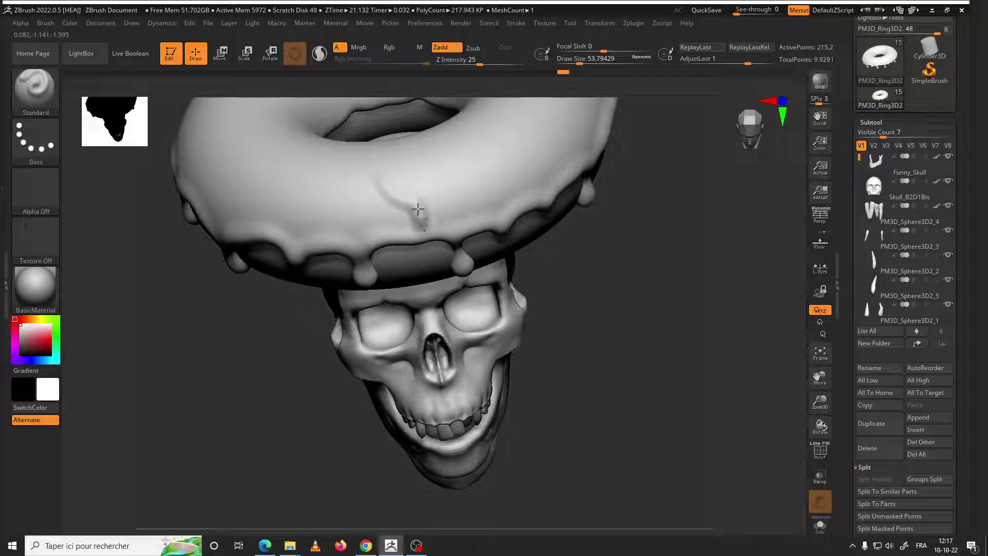
pyautogui.press('shift')
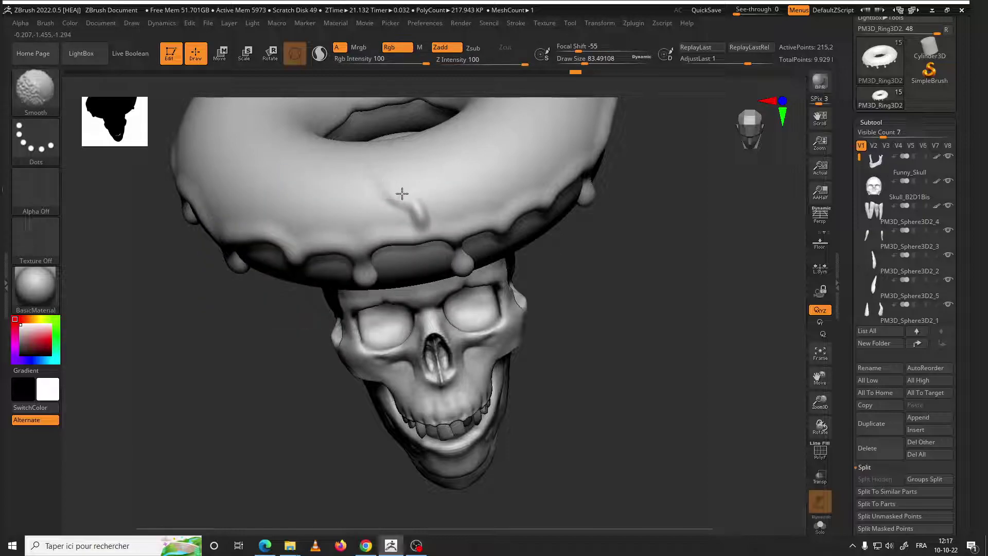
pyautogui.moveTo(559, 331); pyautogui.dragTo(424, 217)
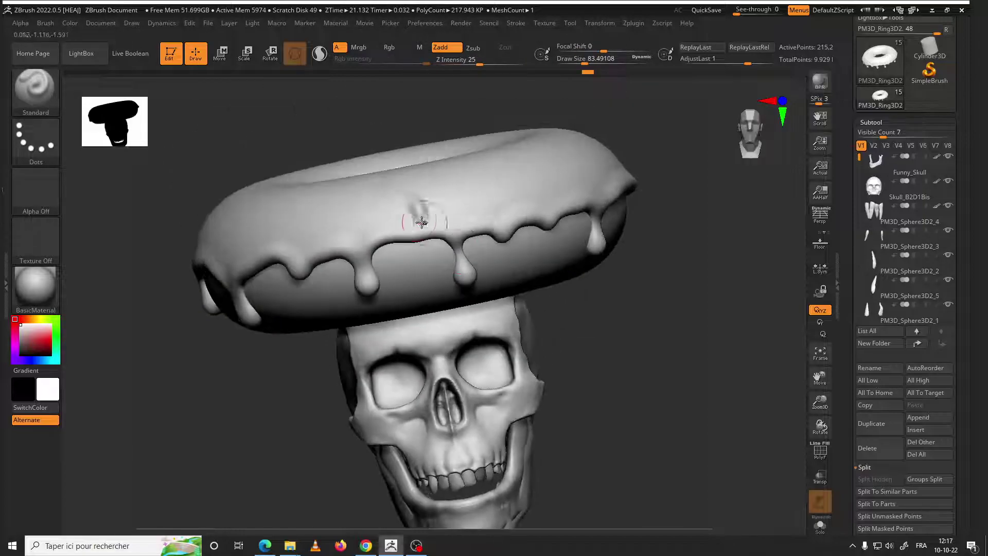
pyautogui.press('space')
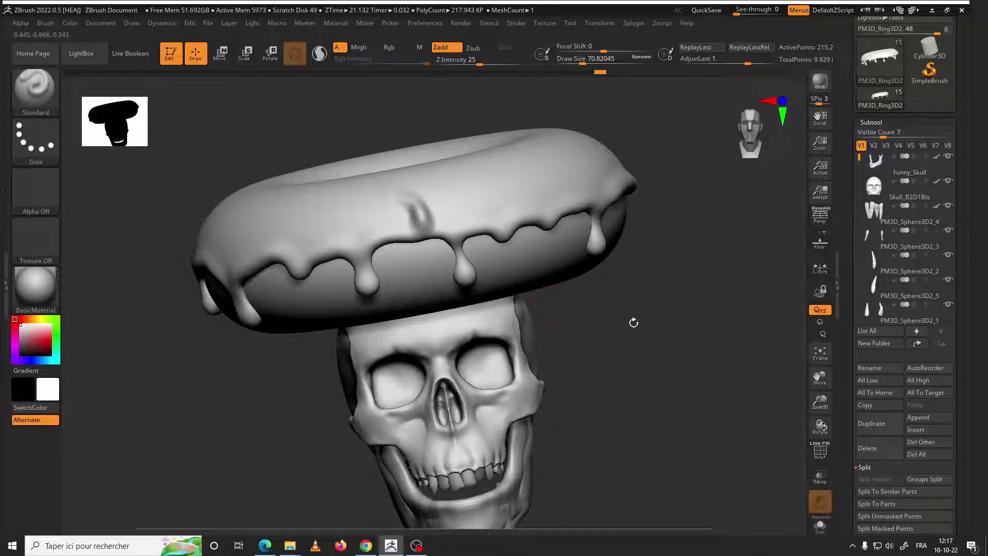
# Sculpt a groove across the ring's icing and mask the area around a nearby drip
pyautogui.moveTo(633, 322); pyautogui.dragTo(328, 228)
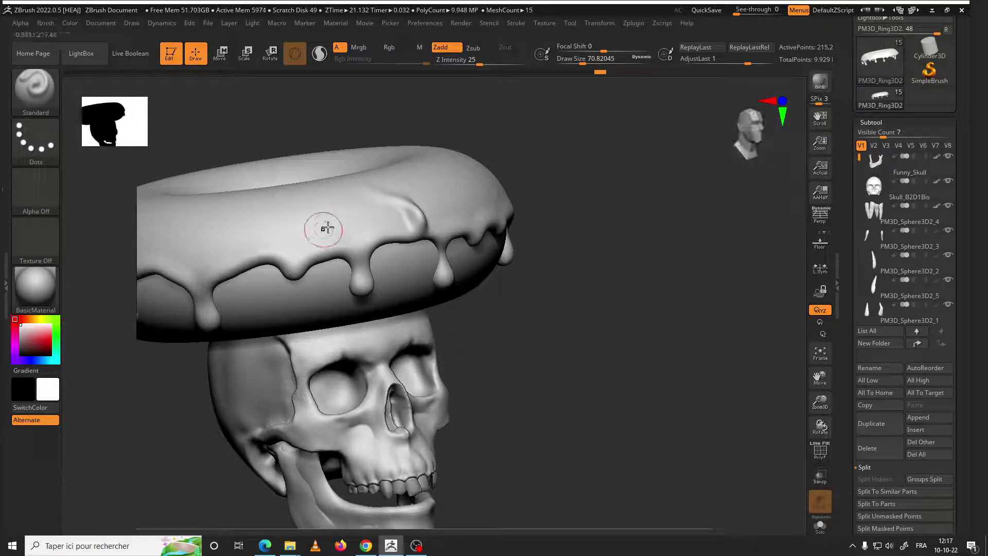
pyautogui.moveTo(314, 215); pyautogui.dragTo(269, 217)
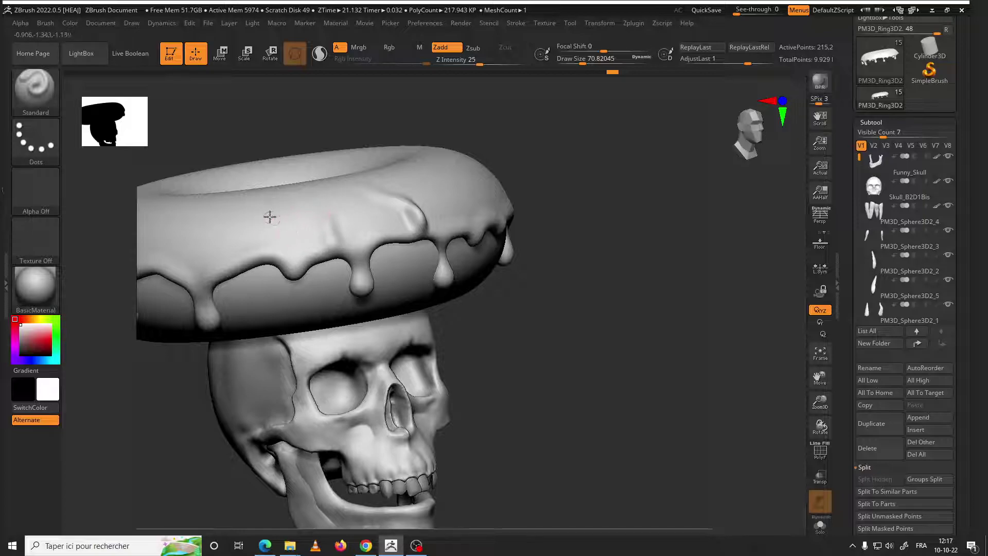
pyautogui.press('ctrl')
pyautogui.keyDown('ctrl'); pyautogui.moveTo(507, 278); pyautogui.dragTo(482, 259); pyautogui.keyUp('ctrl')
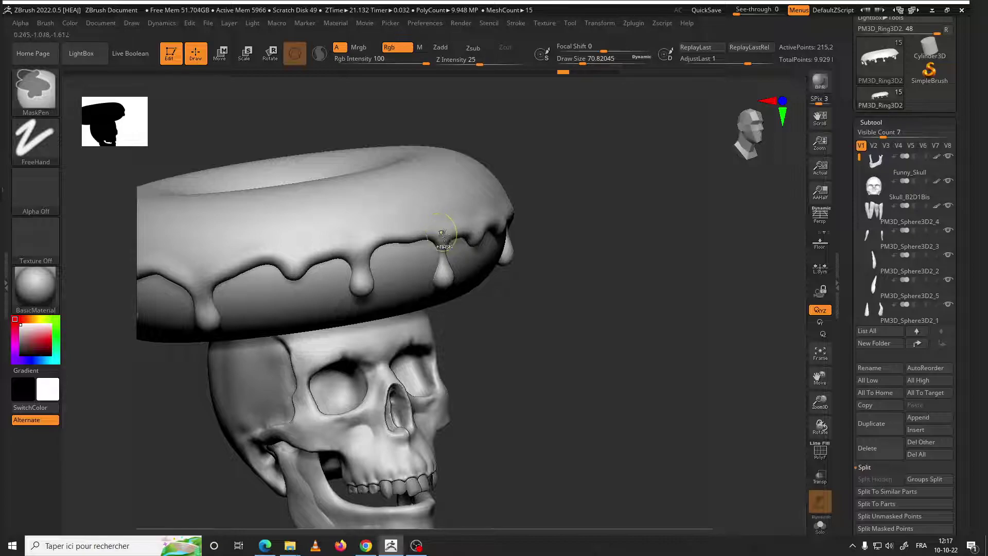
pyautogui.moveTo(581, 324)
pyautogui.keyDown('shift'); pyautogui.mouseDown()
pyautogui.moveTo(510, 309)
pyautogui.moveTo(510, 334)
pyautogui.moveTo(453, 277)
pyautogui.mouseUp(); pyautogui.keyUp('shift')
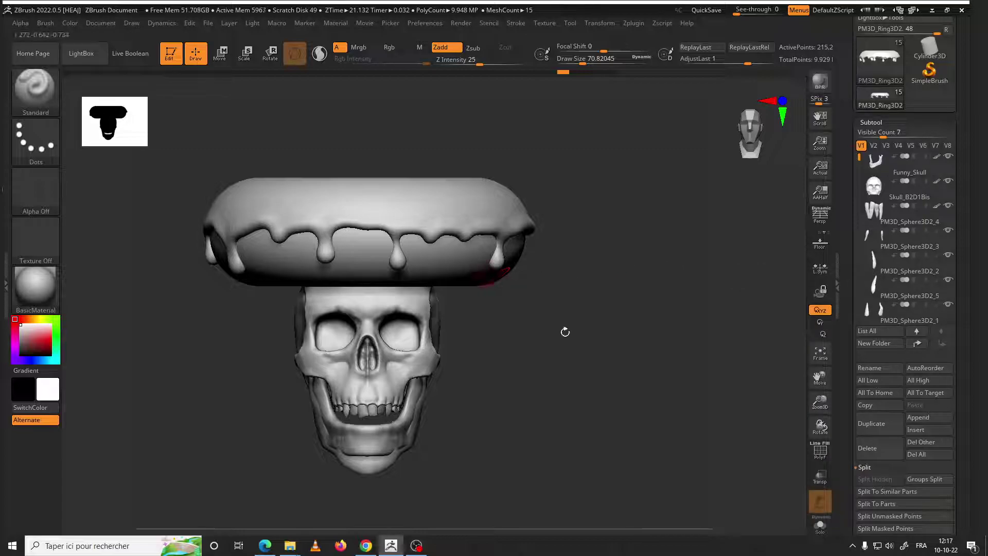
# Inflate the middle front icing drip with the Inflat brush, then Shift-smooth it
pyautogui.moveTo(565, 331)
pyautogui.mouseDown()
pyautogui.moveTo(477, 290)
pyautogui.moveTo(474, 265)
pyautogui.mouseUp()
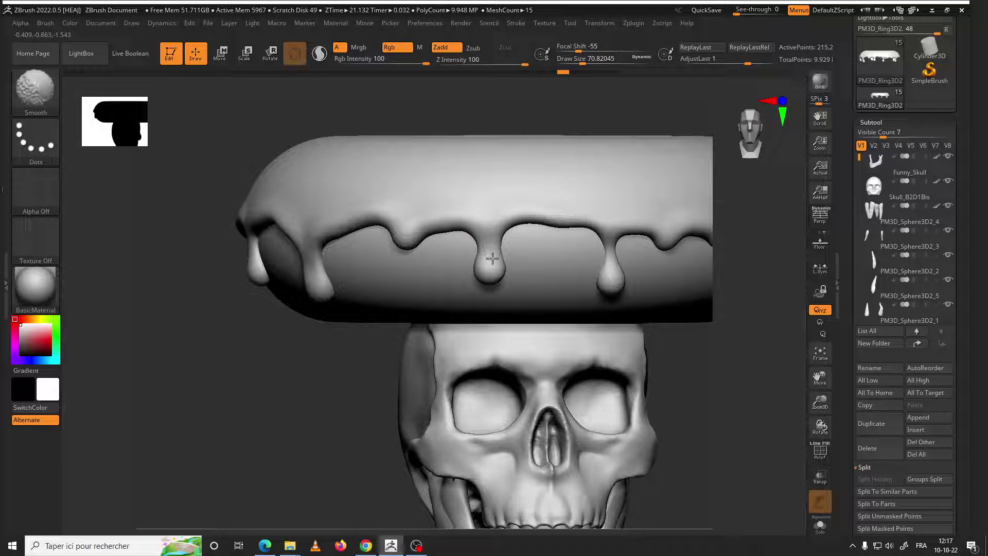
pyautogui.click(35, 97)
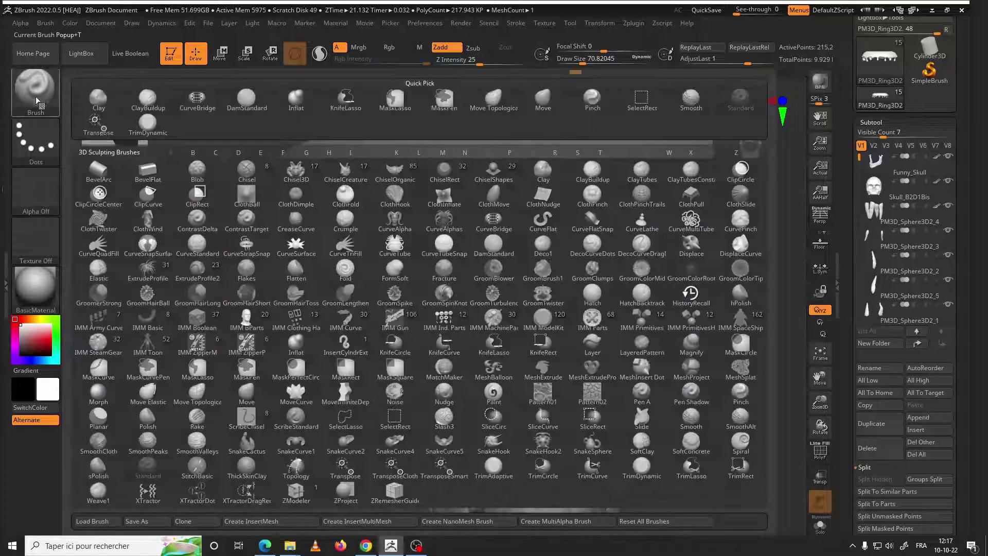
pyautogui.press('i')
pyautogui.click(332, 355)
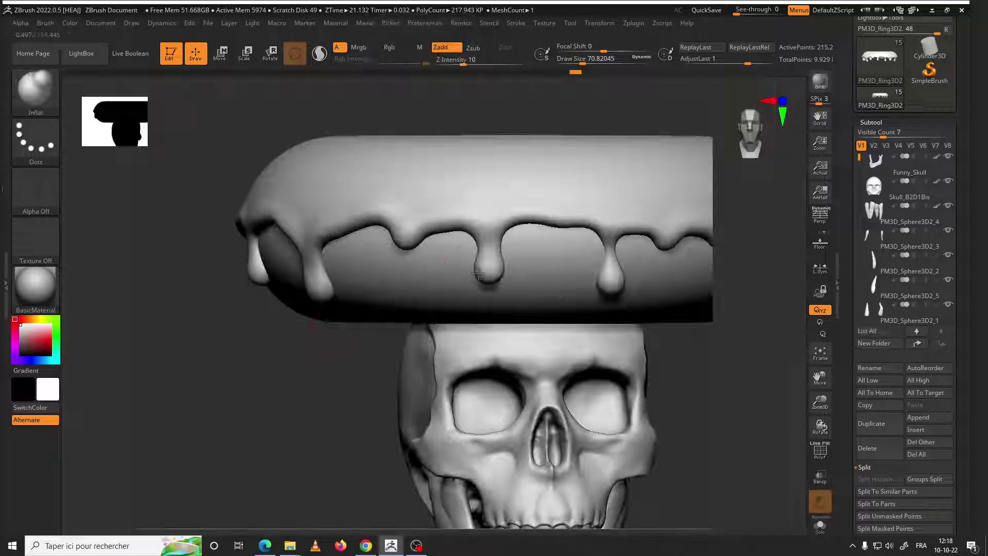
pyautogui.press('space')
pyautogui.press('shift')
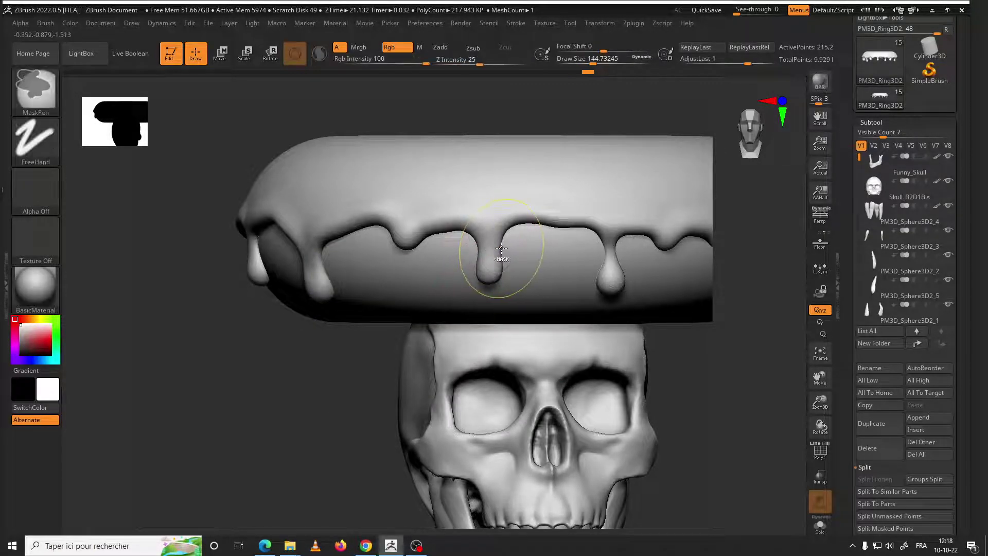
pyautogui.press('shift')
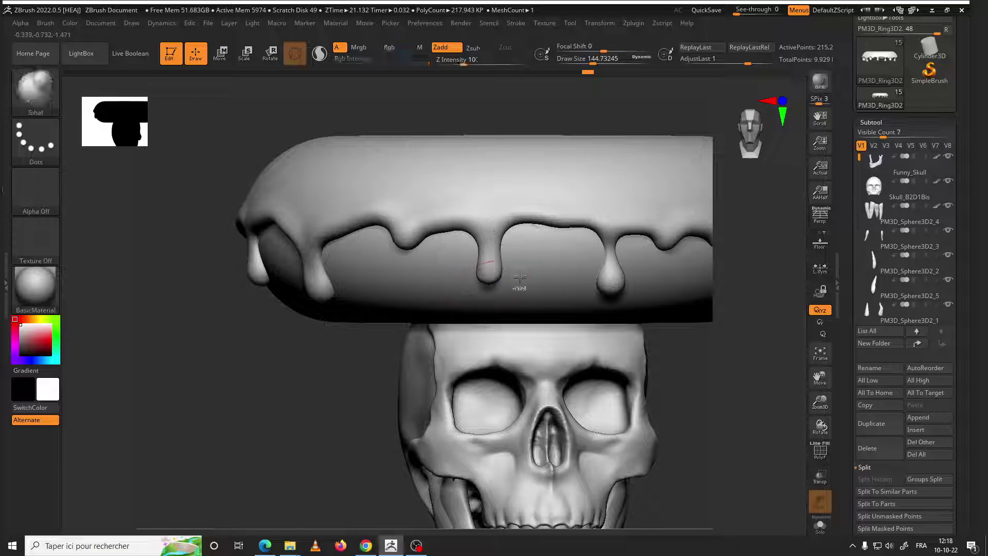
# Frame the model facing front and switch to the Move brush at about 181.7 draw size
pyautogui.press('f')
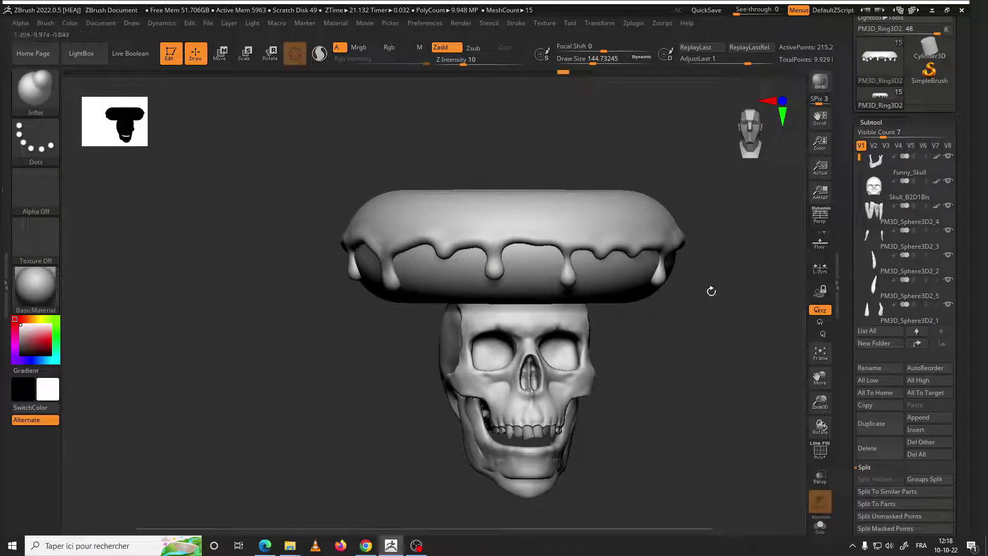
pyautogui.moveTo(710, 288); pyautogui.dragTo(643, 288)
pyautogui.click(36, 82)
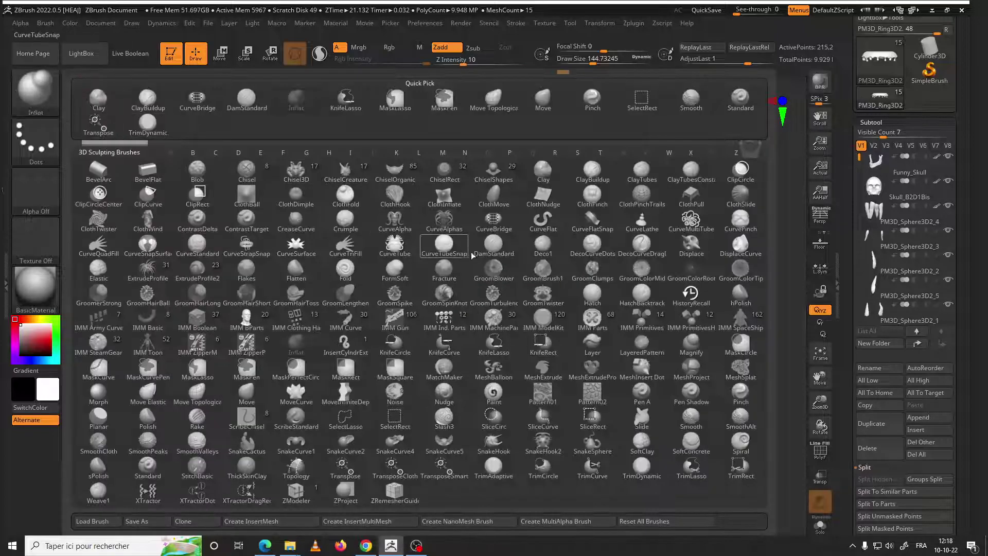
pyautogui.press('m')
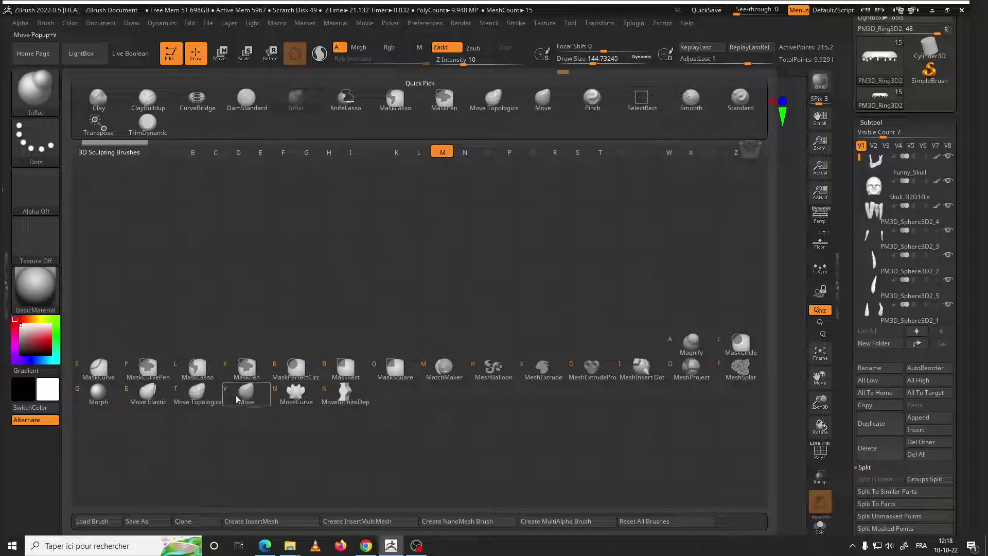
pyautogui.press('v')
pyautogui.press('space')
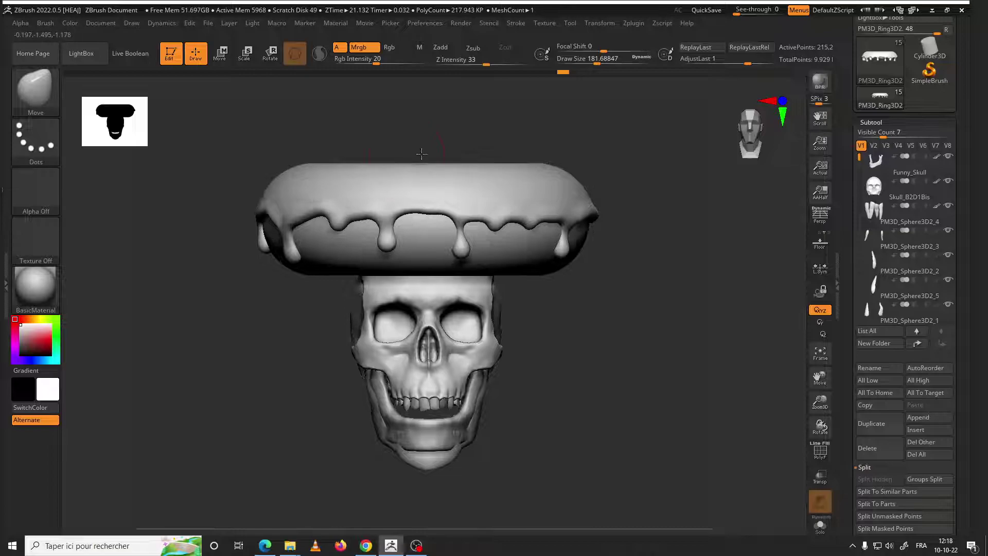
# Resize the Move brush to about 217, then 97, while framing the ring from front and top
pyautogui.moveTo(421, 154); pyautogui.dragTo(431, 206)
pyautogui.moveTo(425, 196)
pyautogui.keyDown('shift'); pyautogui.mouseDown(button='right')
pyautogui.moveTo(529, 288)
pyautogui.moveTo(640, 234)
pyautogui.mouseUp(button='right'); pyautogui.keyUp('shift')
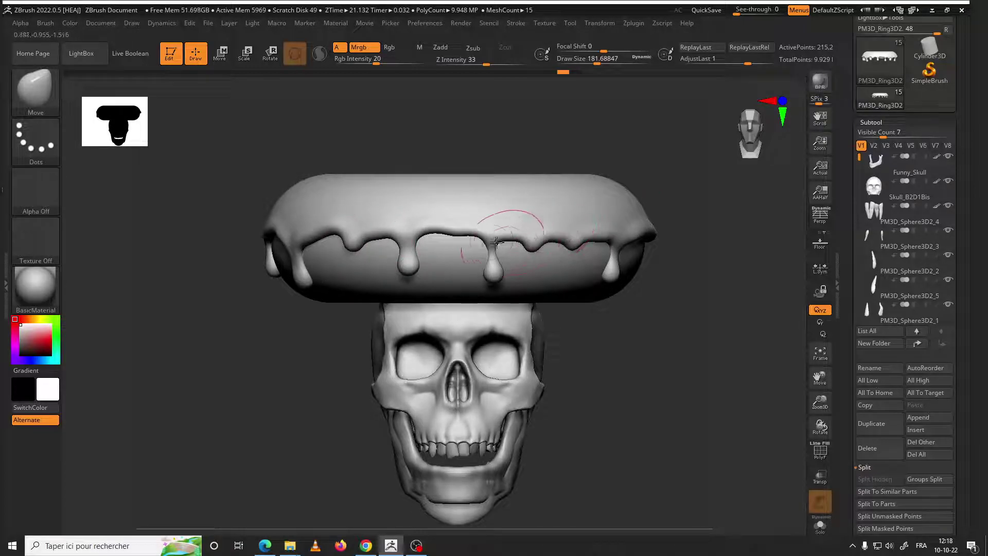
pyautogui.rightClick(334, 289)
pyautogui.moveTo(287, 270); pyautogui.dragTo(300, 278)
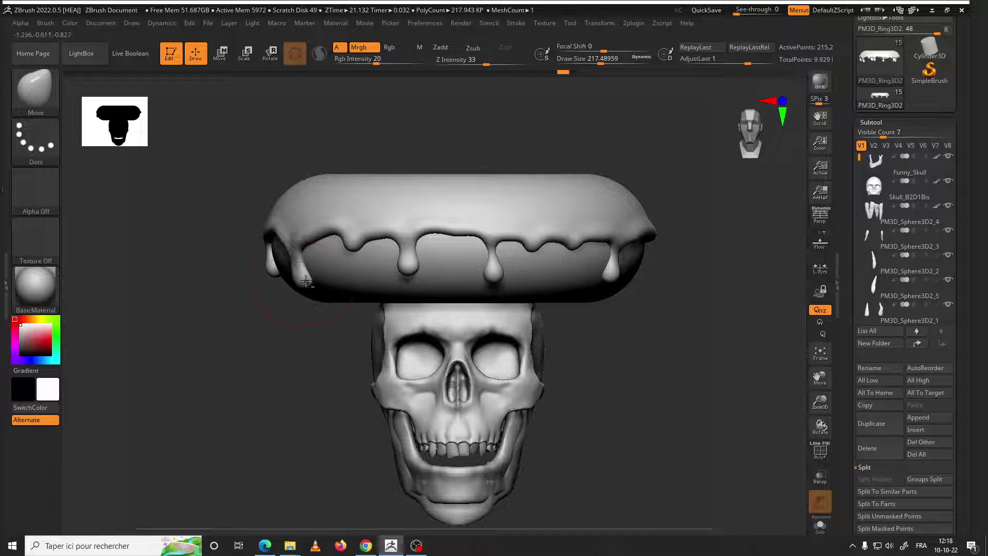
pyautogui.keyDown('ctrl'); pyautogui.moveTo(366, 289); pyautogui.dragTo(462, 246, button='right'); pyautogui.keyUp('ctrl')
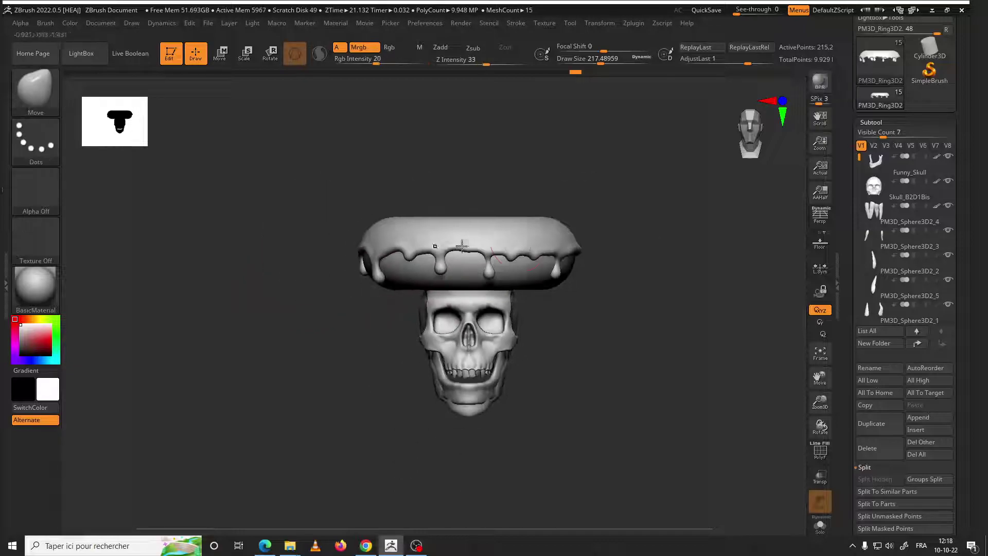
pyautogui.moveTo(600, 260)
pyautogui.keyDown('ctrl'); pyautogui.mouseDown(button='right')
pyautogui.moveTo(582, 410)
pyautogui.moveTo(634, 467)
pyautogui.mouseUp(button='right'); pyautogui.keyUp('ctrl')
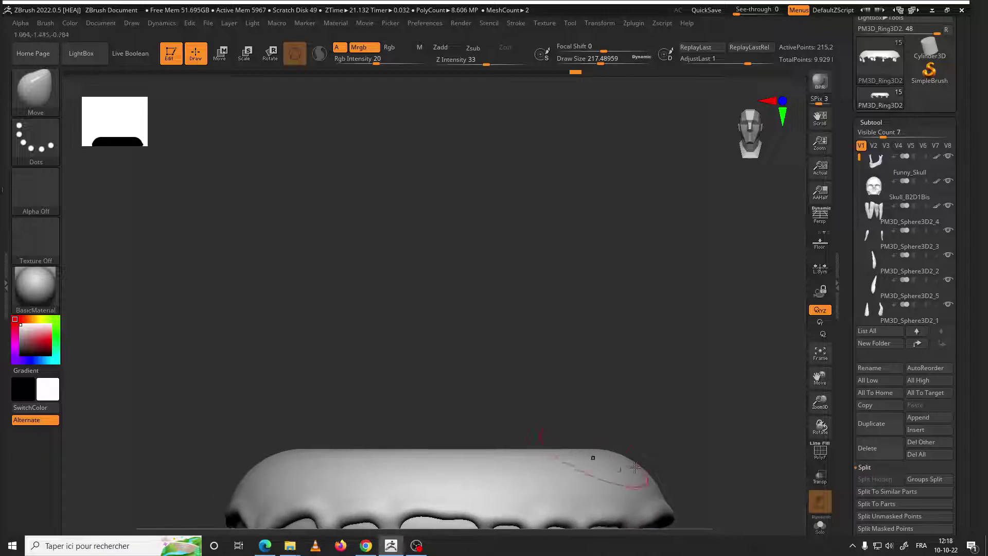
pyautogui.moveTo(549, 458)
pyautogui.mouseDown(button='right')
pyautogui.moveTo(525, 256)
pyautogui.moveTo(634, 338)
pyautogui.mouseUp(button='right')
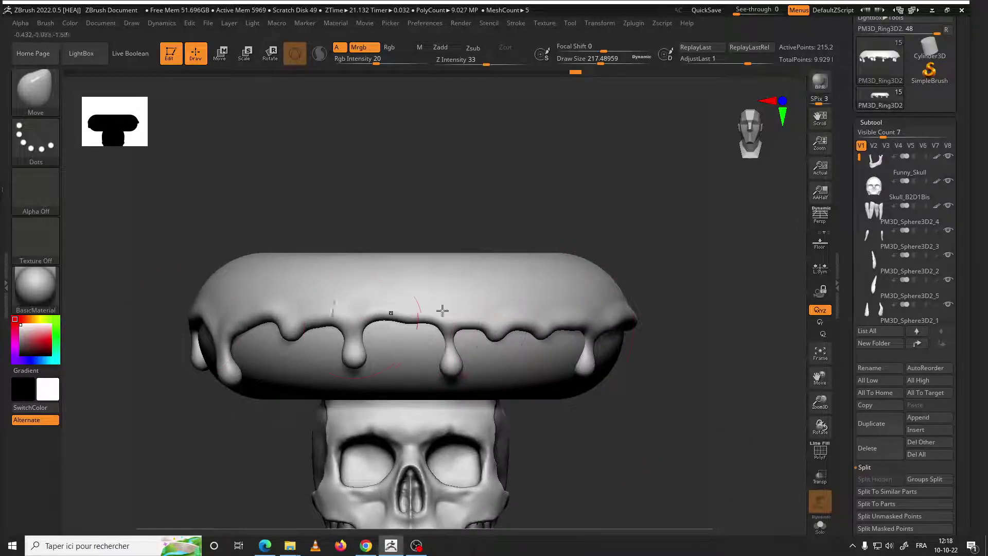
pyautogui.keyDown('alt'); pyautogui.moveTo(632, 301); pyautogui.dragTo(642, 294, button='right'); pyautogui.keyUp('alt')
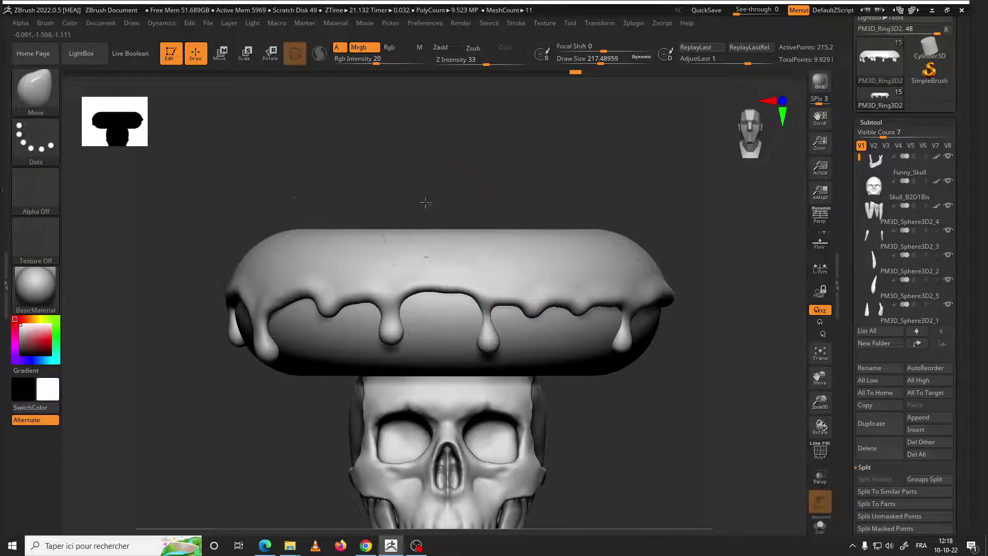
pyautogui.moveTo(443, 281)
pyautogui.mouseDown(button='right')
pyautogui.moveTo(449, 291)
pyautogui.moveTo(531, 201)
pyautogui.moveTo(522, 293)
pyautogui.mouseUp(button='right')
pyautogui.press('space')
pyautogui.moveTo(520, 297); pyautogui.dragTo(503, 298)
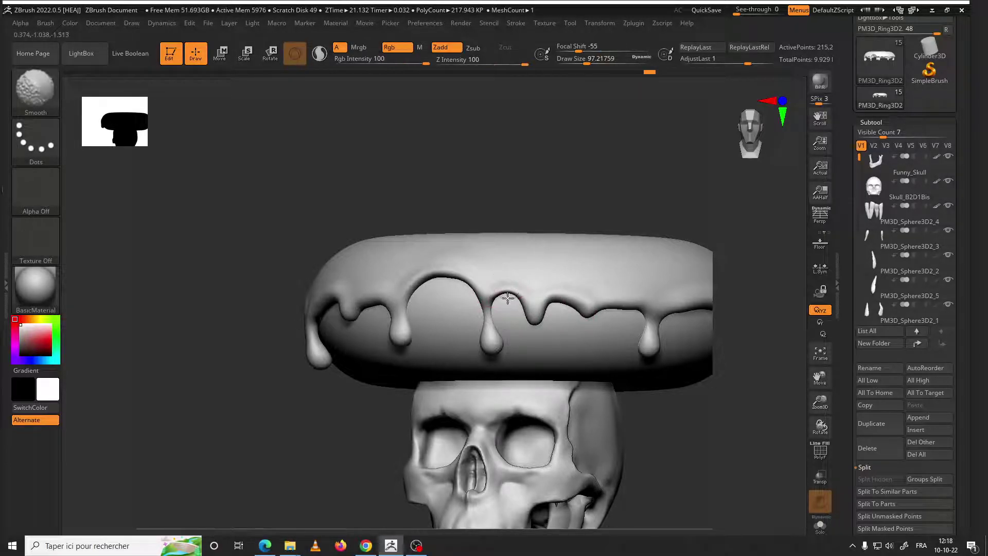
# Pull the icing edge between two drips into a scallop with the Move brush at about 145
pyautogui.moveTo(501, 291)
pyautogui.mouseDown(button='right')
pyautogui.moveTo(582, 355)
pyautogui.moveTo(450, 285)
pyautogui.mouseUp(button='right')
pyautogui.press('space')
pyautogui.moveTo(449, 284); pyautogui.dragTo(465, 284)
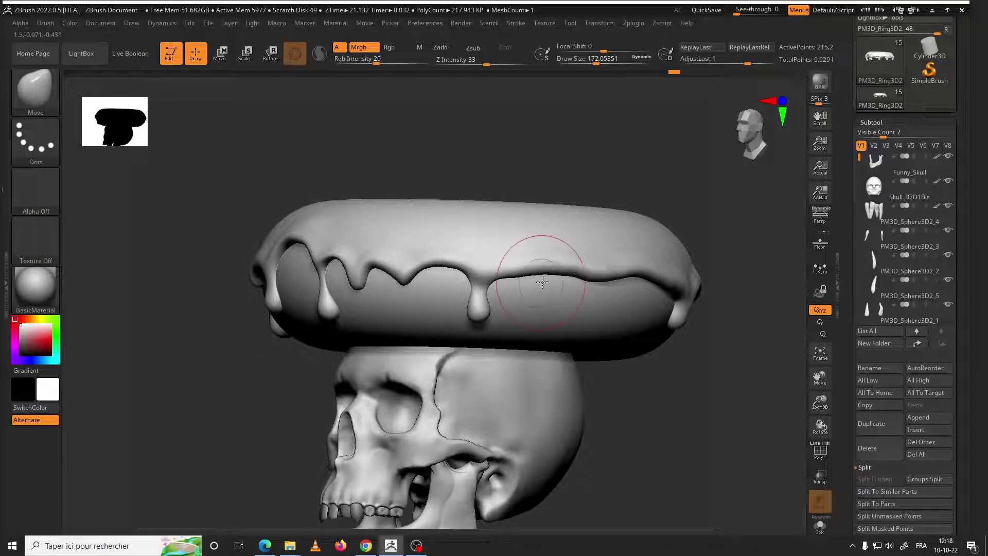
pyautogui.moveTo(614, 333)
pyautogui.mouseDown(button='right')
pyautogui.moveTo(569, 370)
pyautogui.moveTo(486, 293)
pyautogui.mouseUp(button='right')
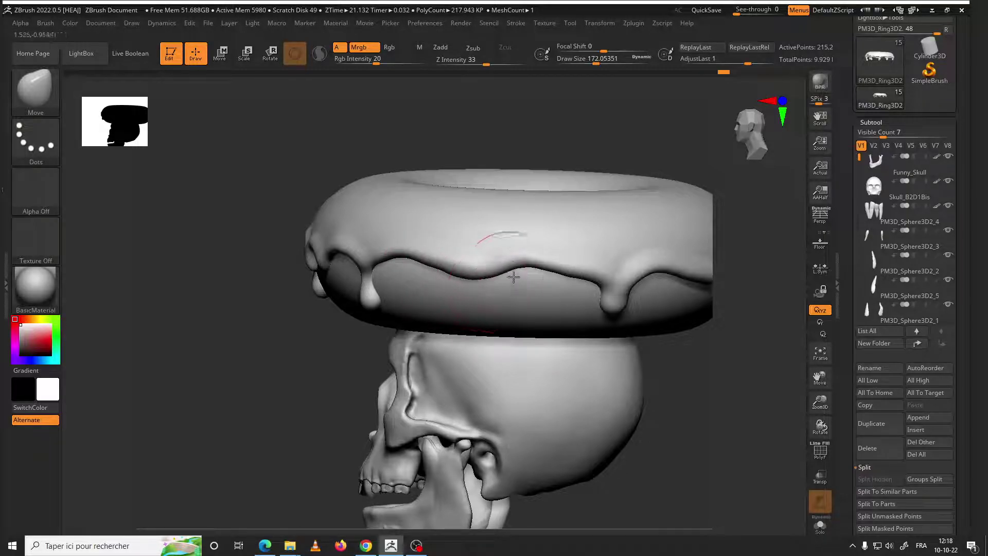
pyautogui.moveTo(563, 261)
pyautogui.mouseDown(button='right')
pyautogui.moveTo(712, 470)
pyautogui.moveTo(695, 397)
pyautogui.moveTo(439, 279)
pyautogui.mouseUp(button='right')
pyautogui.press('space')
pyautogui.moveTo(439, 279); pyautogui.dragTo(450, 256)
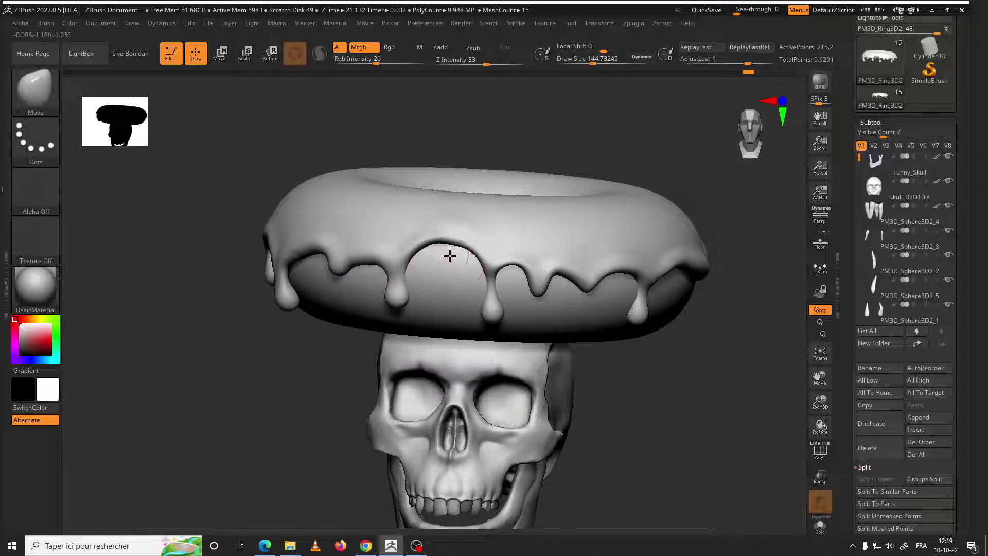
pyautogui.moveTo(434, 312); pyautogui.dragTo(480, 266)
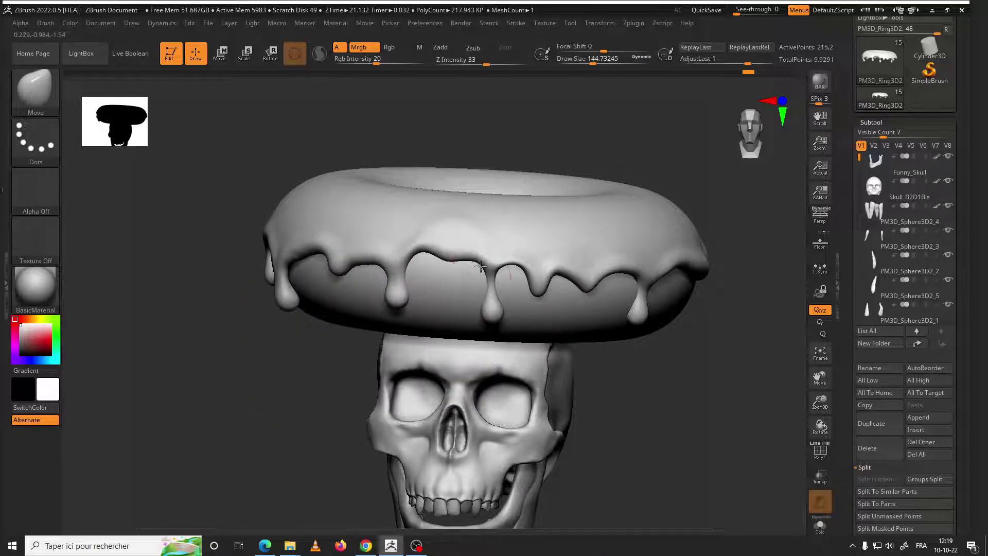
# Check the reshaped icing edge from three-quarter, side and front views
pyautogui.moveTo(430, 222); pyautogui.dragTo(315, 256, button='right')
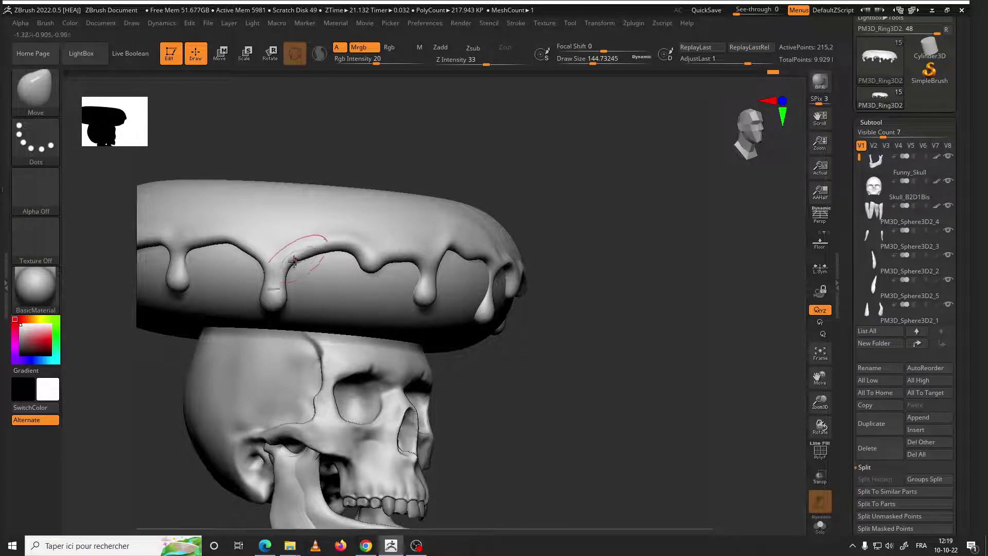
pyautogui.moveTo(319, 254); pyautogui.dragTo(505, 327, button='right')
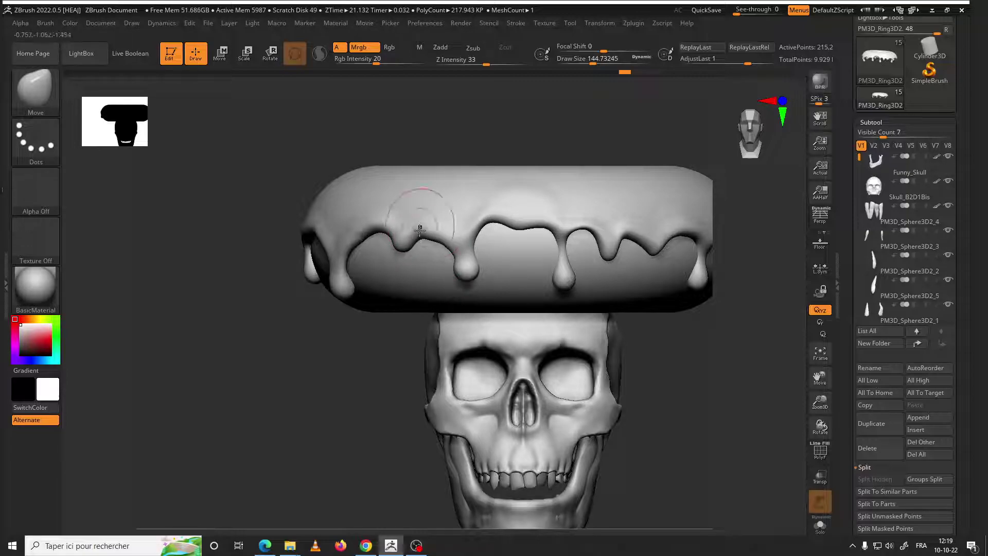
pyautogui.moveTo(390, 302)
pyautogui.mouseDown(button='right')
pyautogui.moveTo(477, 249)
pyautogui.moveTo(589, 375)
pyautogui.moveTo(444, 235)
pyautogui.mouseUp(button='right')
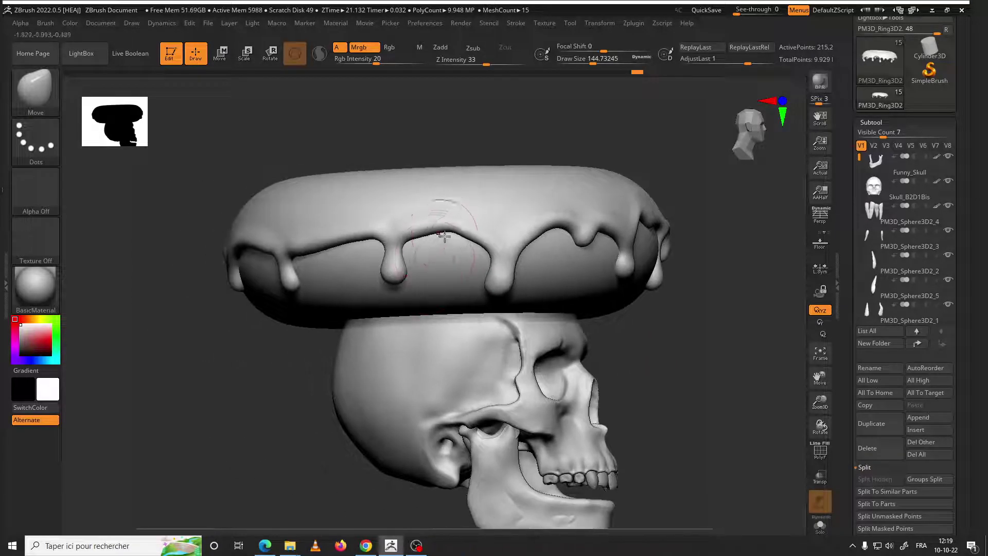
pyautogui.moveTo(293, 389); pyautogui.dragTo(334, 406, button='right')
pyautogui.moveTo(277, 420)
pyautogui.keyDown('ctrl'); pyautogui.mouseDown(button='right')
pyautogui.moveTo(287, 402)
pyautogui.moveTo(401, 394)
pyautogui.mouseUp(button='right'); pyautogui.keyUp('ctrl')
pyautogui.rightClick(436, 285)
# Set the Move brush to about 256, then 202, and zoom in on the ring's icing drips
pyautogui.moveTo(436, 285); pyautogui.dragTo(442, 285)
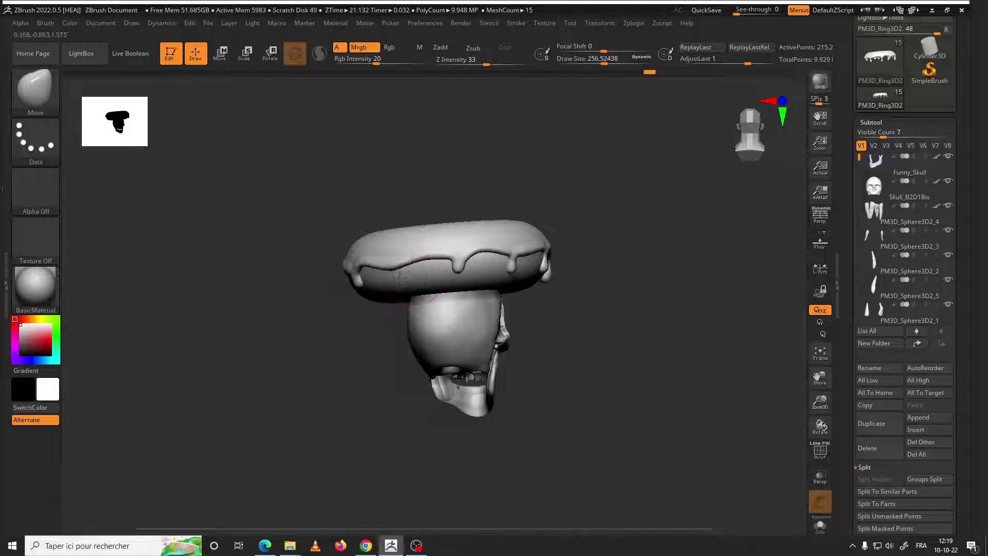
pyautogui.moveTo(391, 257); pyautogui.dragTo(365, 264, button='right')
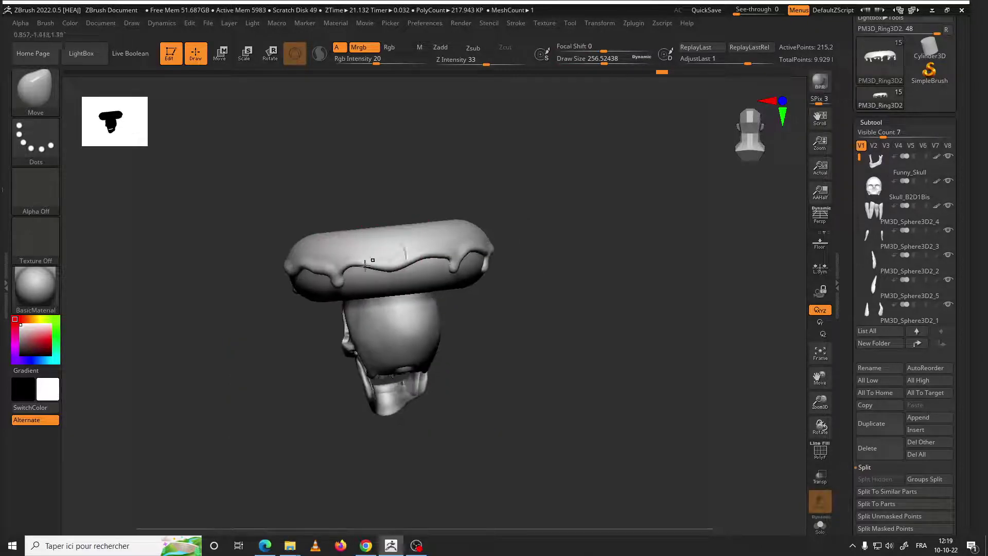
pyautogui.moveTo(456, 276); pyautogui.dragTo(460, 279, button='right')
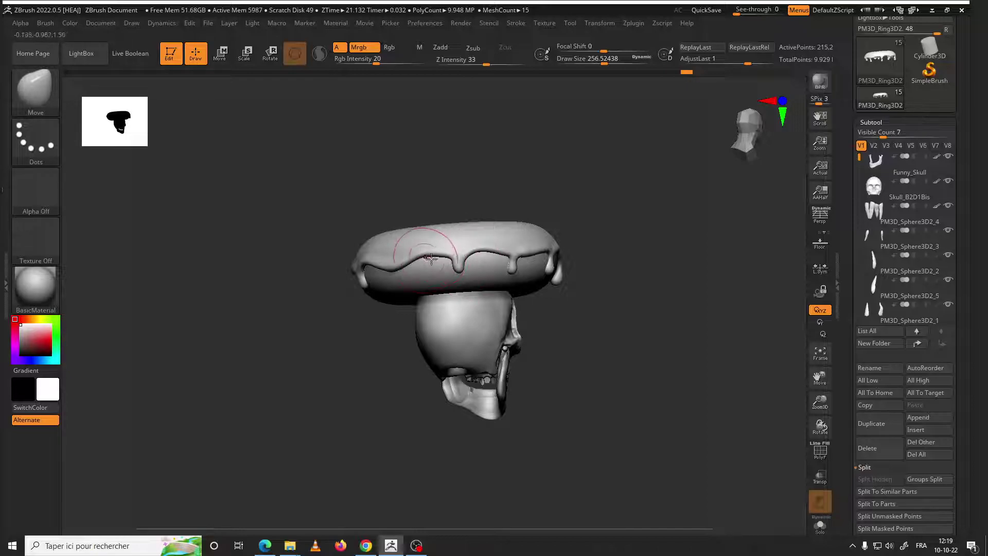
pyautogui.press('space')
pyautogui.moveTo(434, 257); pyautogui.dragTo(442, 257)
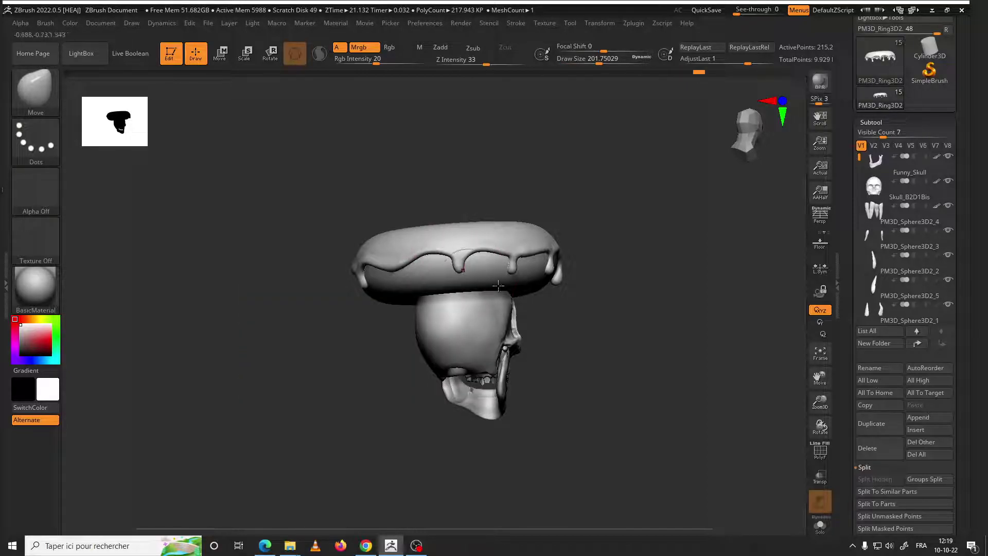
pyautogui.moveTo(499, 286); pyautogui.dragTo(463, 259, button='right')
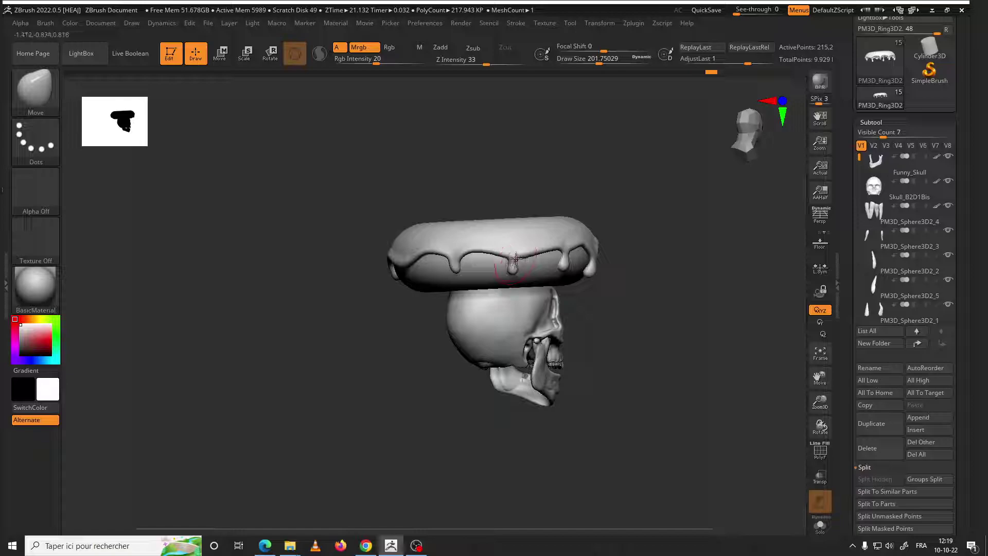
pyautogui.moveTo(517, 286)
pyautogui.keyDown('shift'); pyautogui.mouseDown(button='right')
pyautogui.moveTo(506, 300)
pyautogui.moveTo(503, 275)
pyautogui.moveTo(603, 300)
pyautogui.mouseUp(button='right'); pyautogui.keyUp('shift')
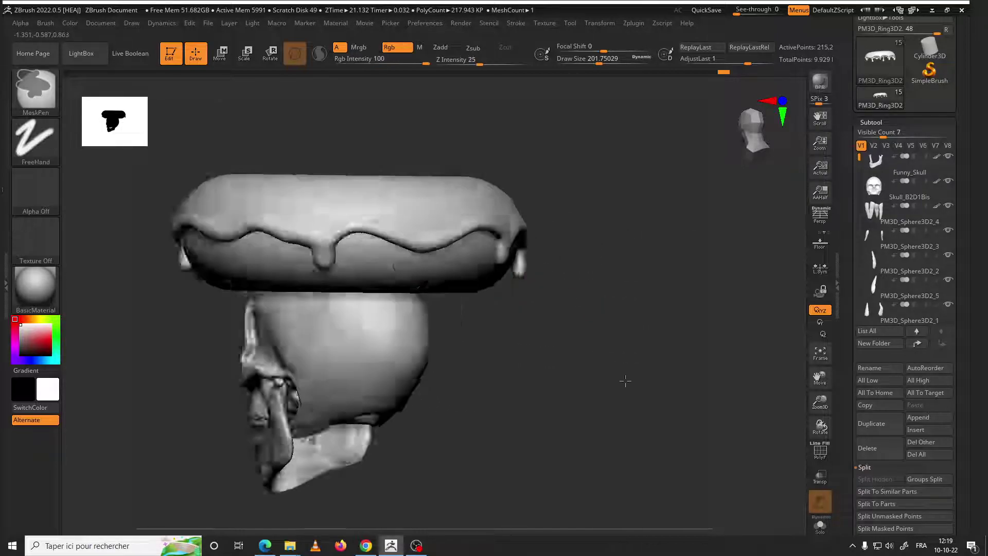
pyautogui.keyDown('ctrl'); pyautogui.moveTo(625, 381); pyautogui.dragTo(522, 270, button='right'); pyautogui.keyUp('ctrl')
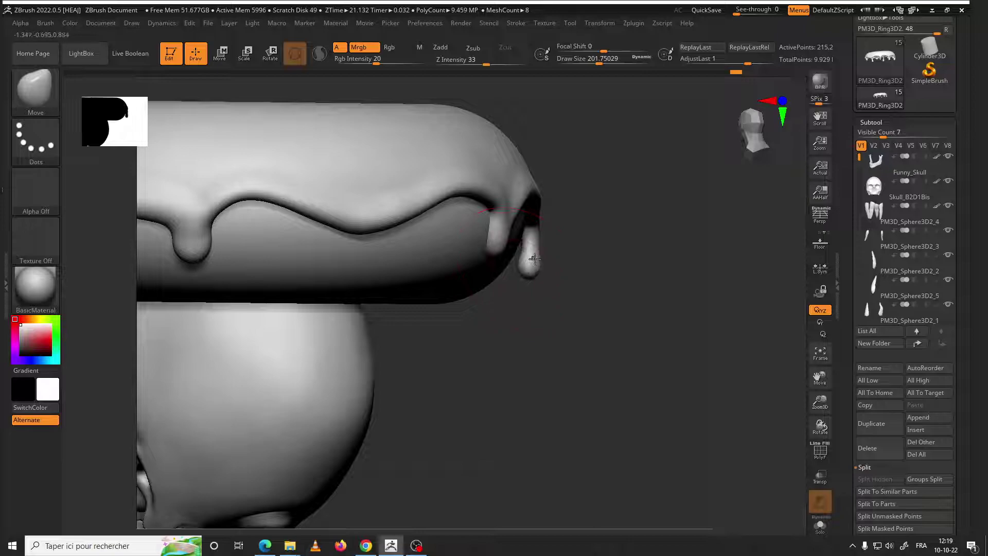
# Shift-smooth the icing drips, checking them from front, three-quarter and top views
pyautogui.press('space')
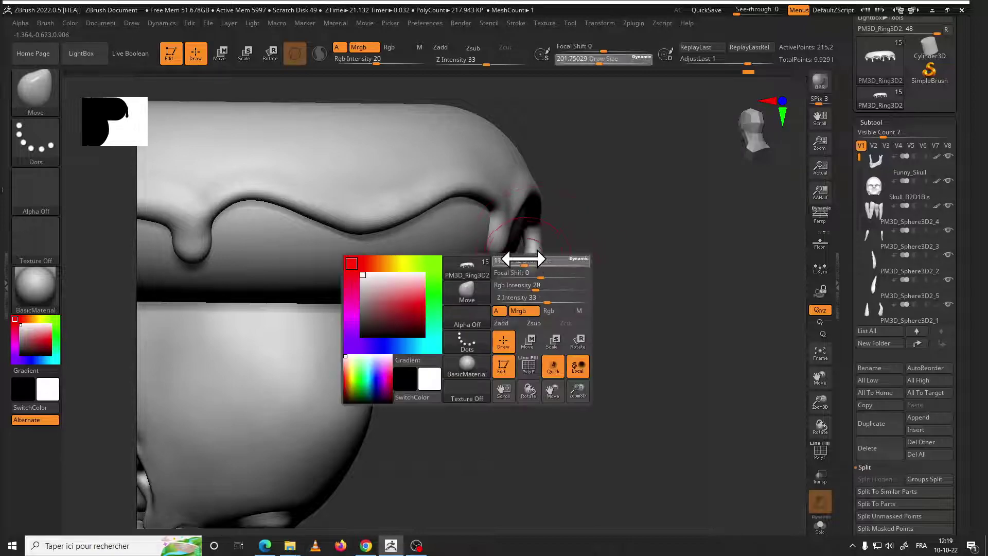
pyautogui.press('shift')
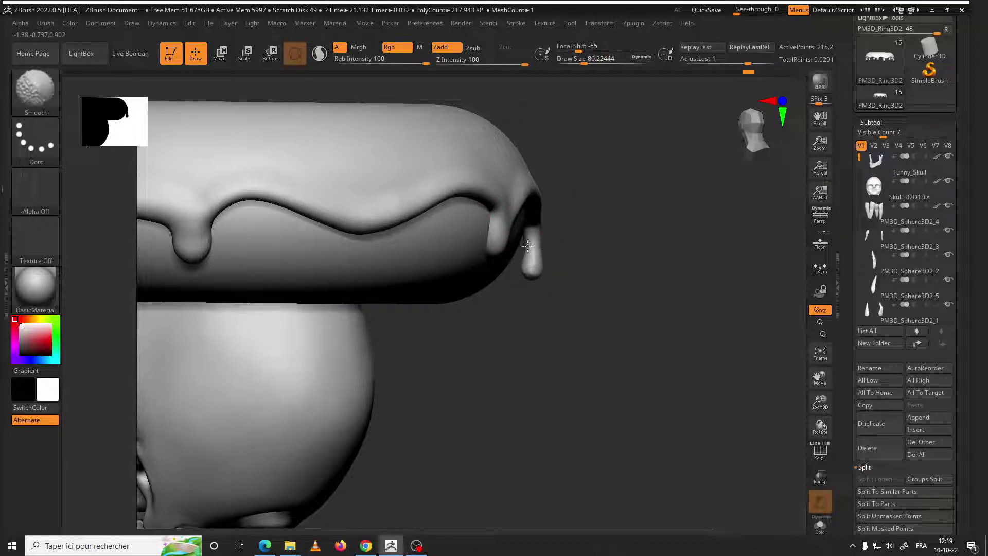
pyautogui.moveTo(589, 266); pyautogui.dragTo(556, 274)
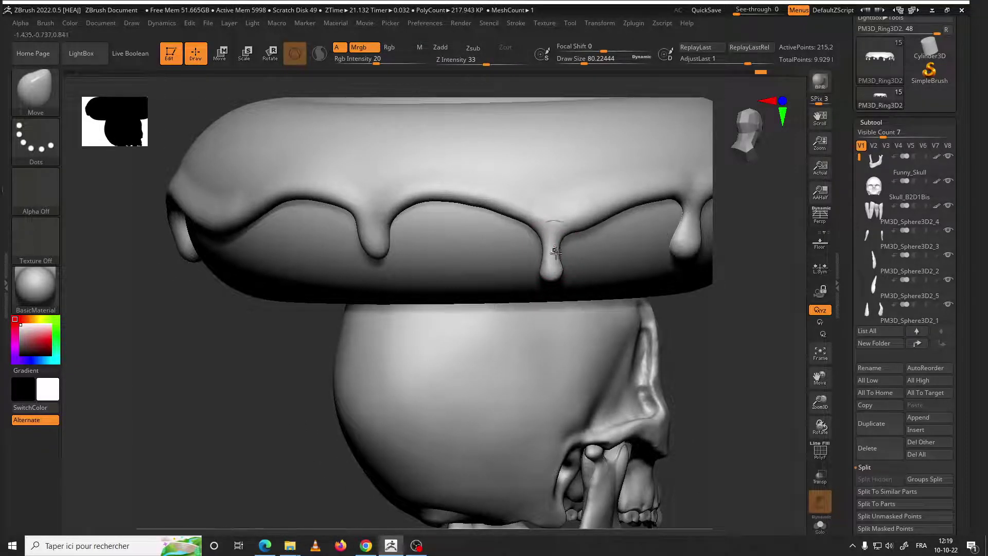
pyautogui.scroll(-5, 620, 320)
pyautogui.moveTo(660, 315)
pyautogui.mouseDown()
pyautogui.moveTo(598, 290)
pyautogui.moveTo(456, 304)
pyautogui.mouseUp()
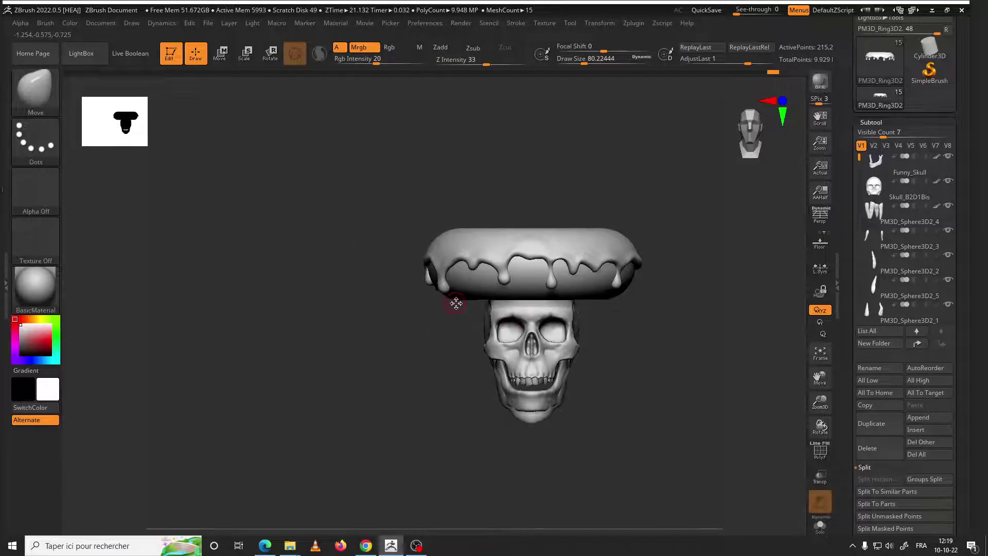
pyautogui.moveTo(650, 293)
pyautogui.mouseDown()
pyautogui.moveTo(640, 305)
pyautogui.moveTo(662, 309)
pyautogui.mouseUp()
pyautogui.moveTo(579, 290); pyautogui.dragTo(571, 276)
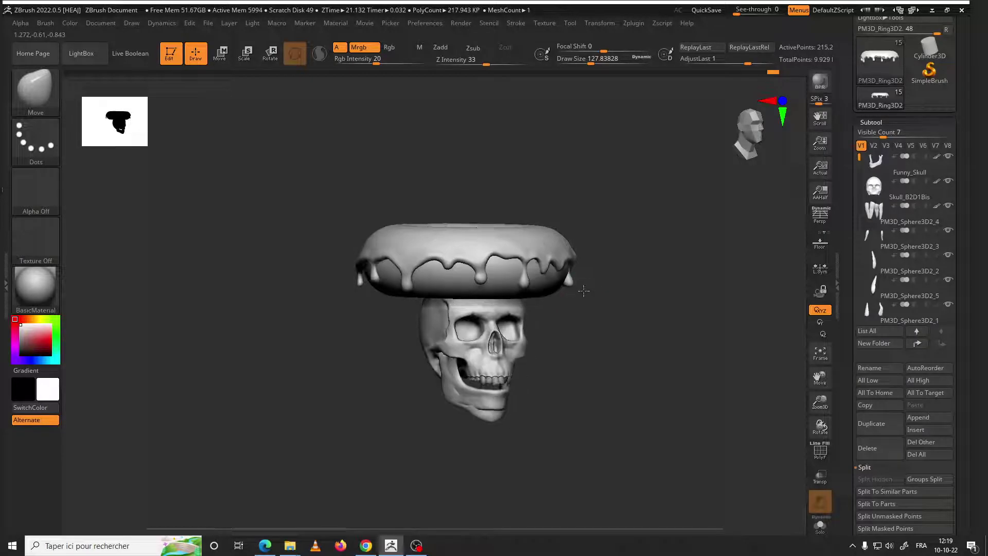
pyautogui.press('shift')
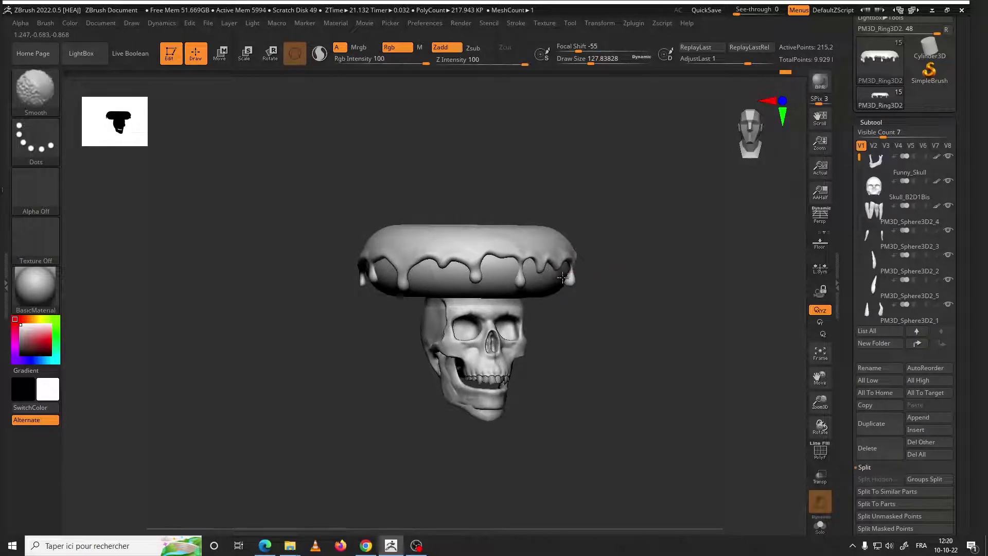
pyautogui.moveTo(583, 292)
pyautogui.mouseDown()
pyautogui.moveTo(613, 338)
pyautogui.moveTo(613, 227)
pyautogui.moveTo(559, 302)
pyautogui.mouseUp()
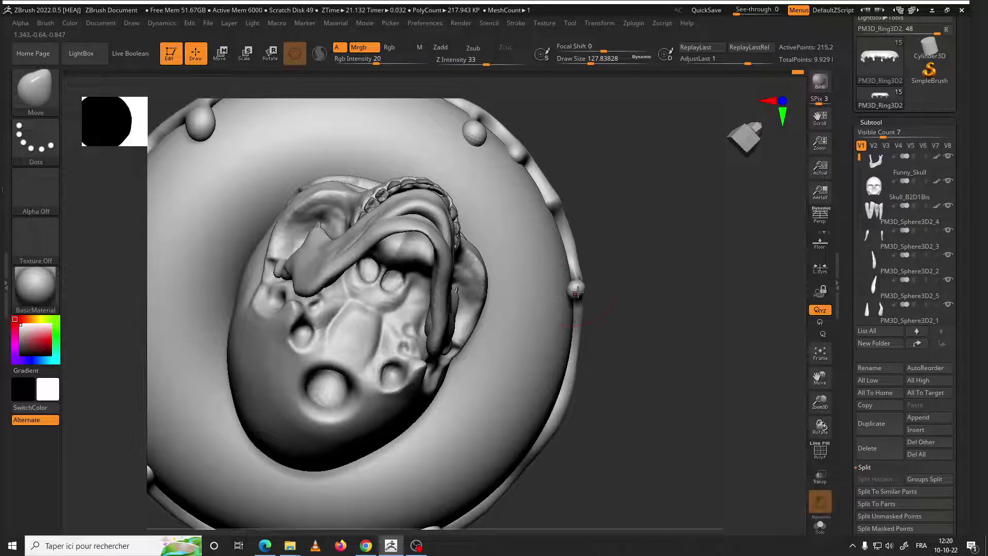
pyautogui.keyDown('shift'); pyautogui.moveTo(607, 270); pyautogui.dragTo(635, 320); pyautogui.keyUp('shift')
pyautogui.press('f')
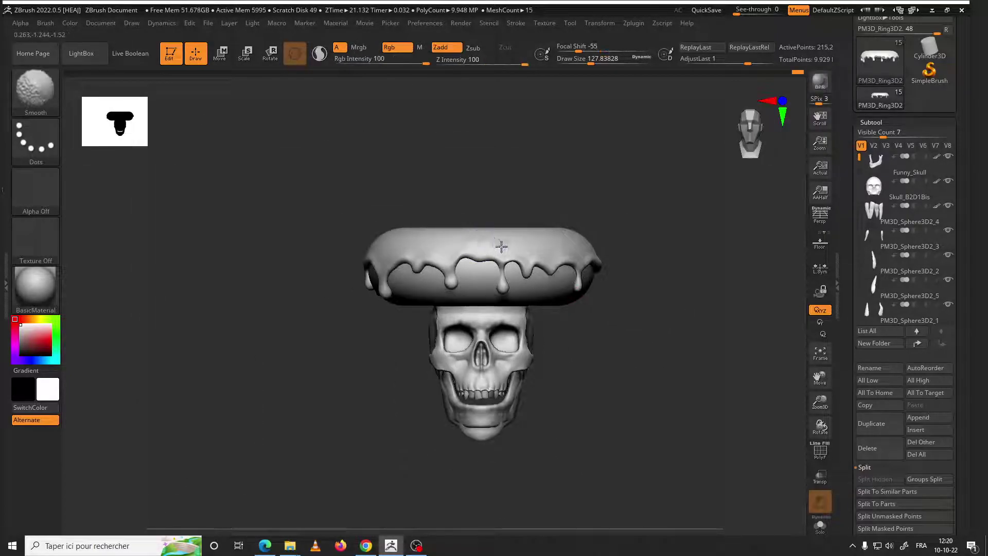
pyautogui.scroll(3, 450, 267)
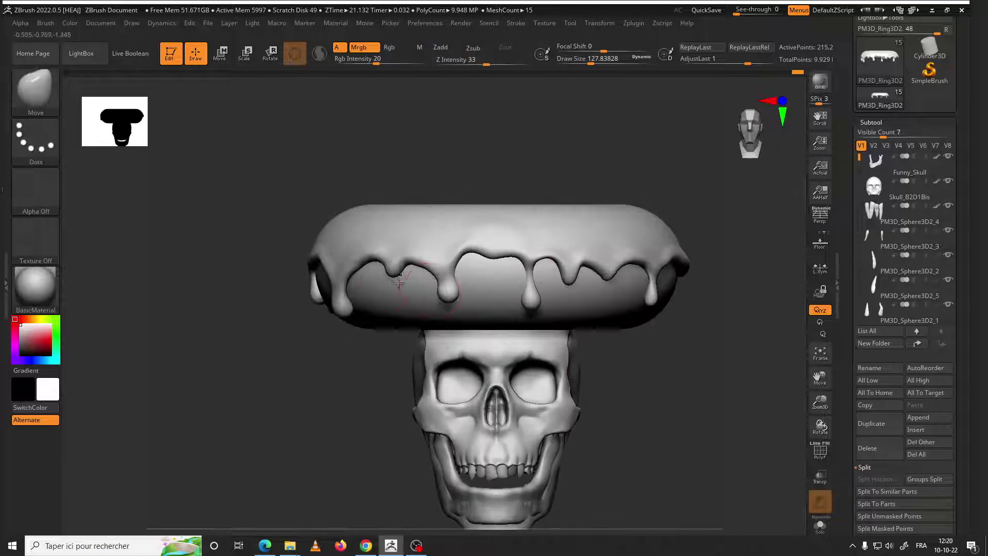
# Reshape a drip edge on the ring's front with the Move brush at about 177
pyautogui.press('space')
pyautogui.moveTo(395, 278); pyautogui.dragTo(411, 278)
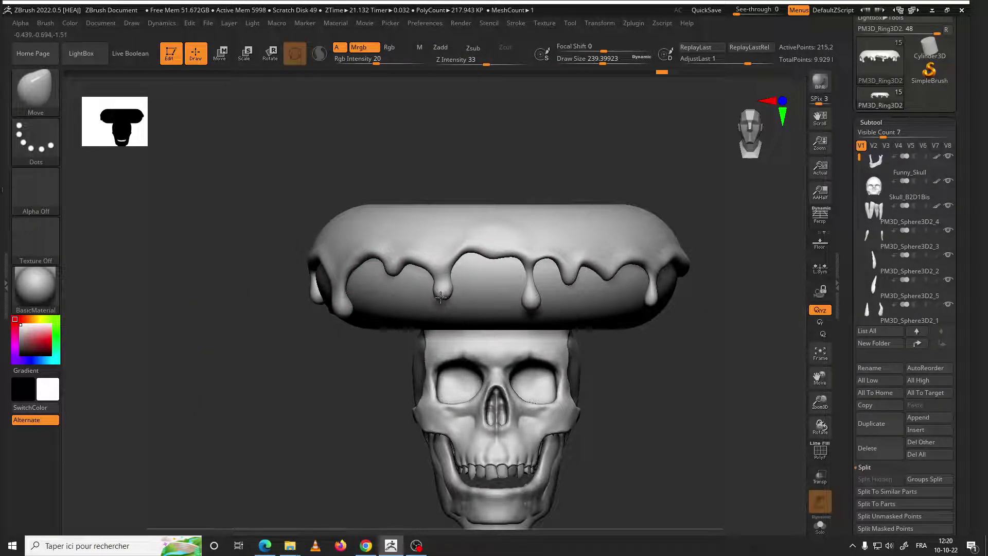
pyautogui.press('space')
pyautogui.moveTo(441, 278); pyautogui.dragTo(419, 279)
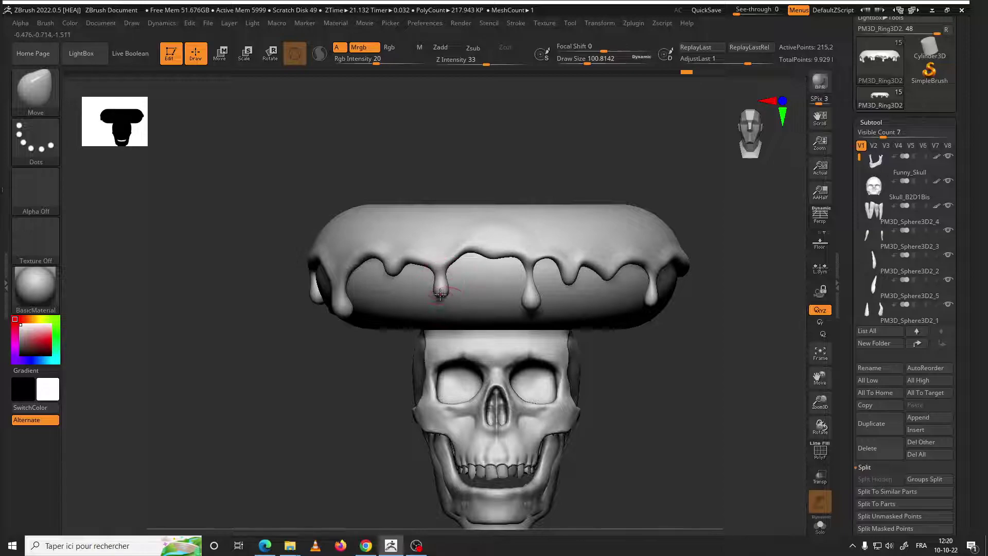
pyautogui.press('space')
pyautogui.moveTo(441, 293); pyautogui.dragTo(453, 293)
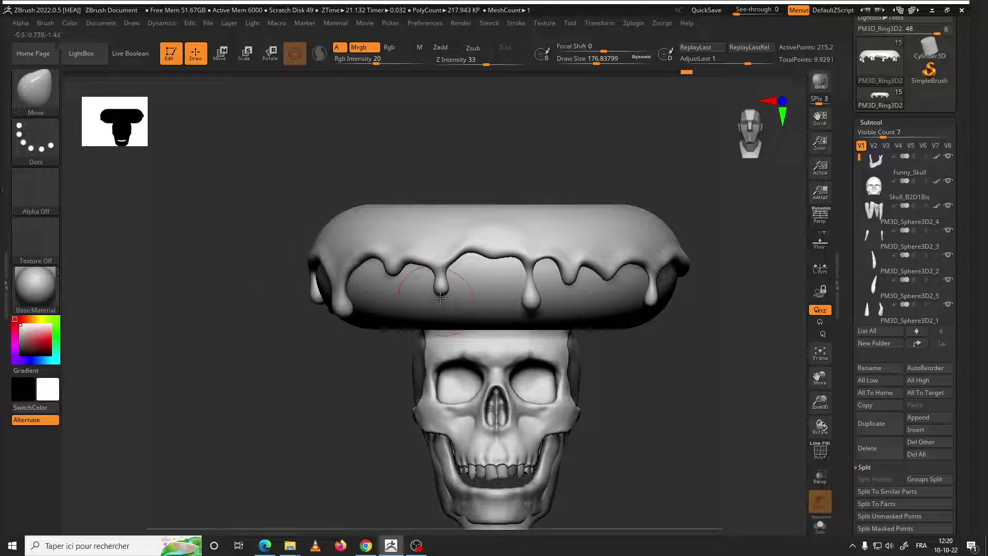
pyautogui.moveTo(441, 298)
pyautogui.keyDown('ctrl'); pyautogui.mouseDown(button='right')
pyautogui.moveTo(463, 319)
pyautogui.moveTo(641, 345)
pyautogui.moveTo(625, 365)
pyautogui.mouseUp(button='right'); pyautogui.keyUp('ctrl')
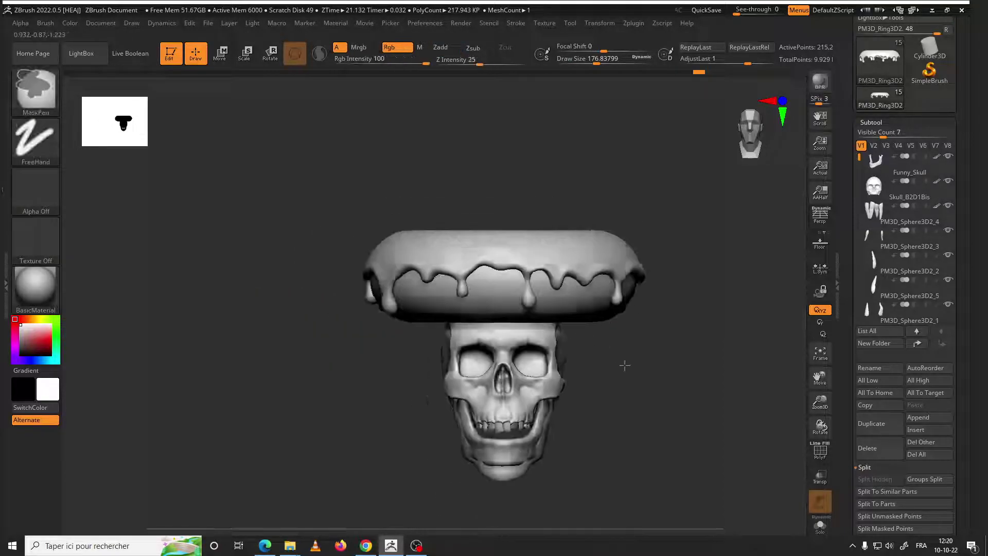
pyautogui.moveTo(480, 230)
pyautogui.keyDown('ctrl'); pyautogui.mouseDown(button='right')
pyautogui.moveTo(610, 236)
pyautogui.moveTo(513, 291)
pyautogui.mouseUp(button='right'); pyautogui.keyUp('ctrl')
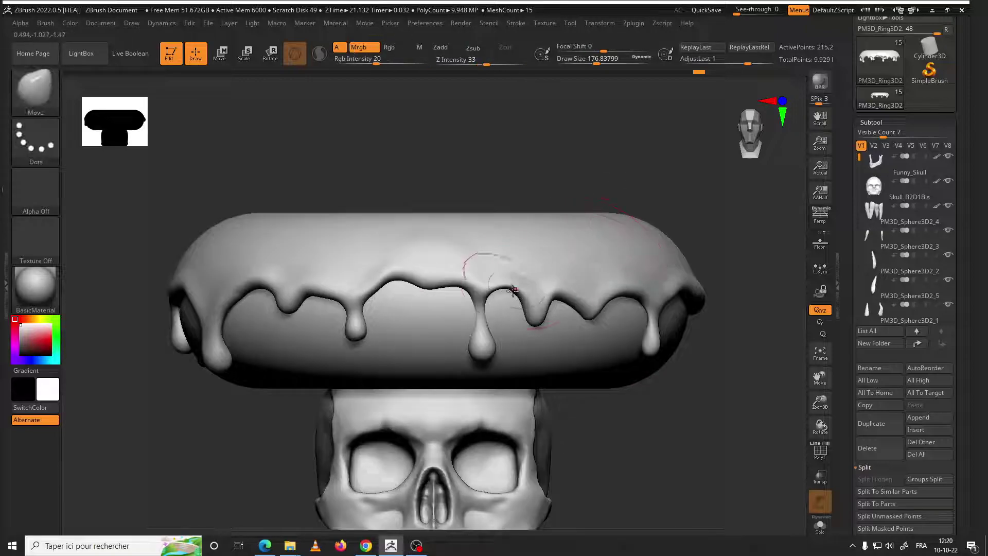
pyautogui.moveTo(404, 285); pyautogui.dragTo(391, 278)
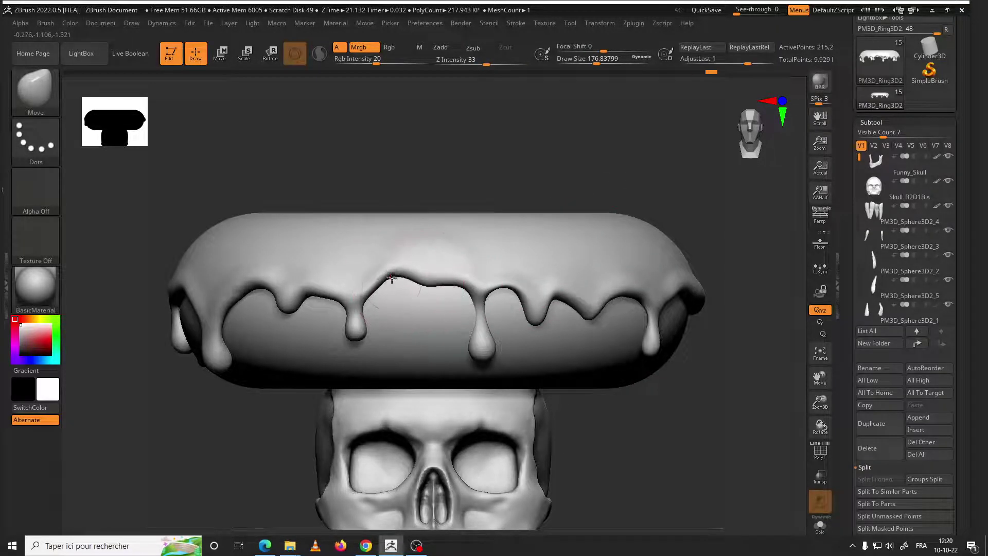
# Shrink the brush to about 94 and roll back recent edits through the undo history
pyautogui.moveTo(541, 297); pyautogui.dragTo(585, 345, button='right')
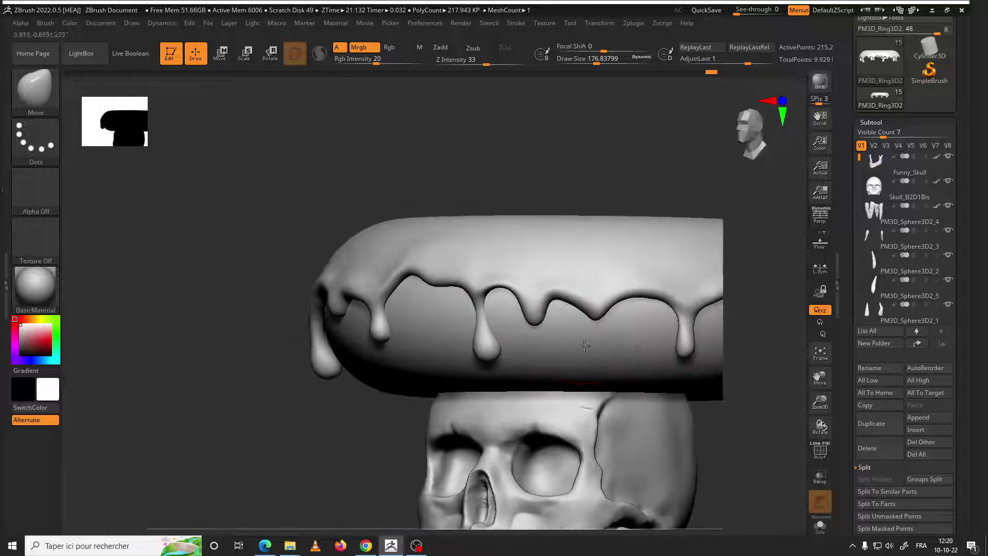
pyautogui.press('space')
pyautogui.moveTo(577, 304); pyautogui.dragTo(563, 286)
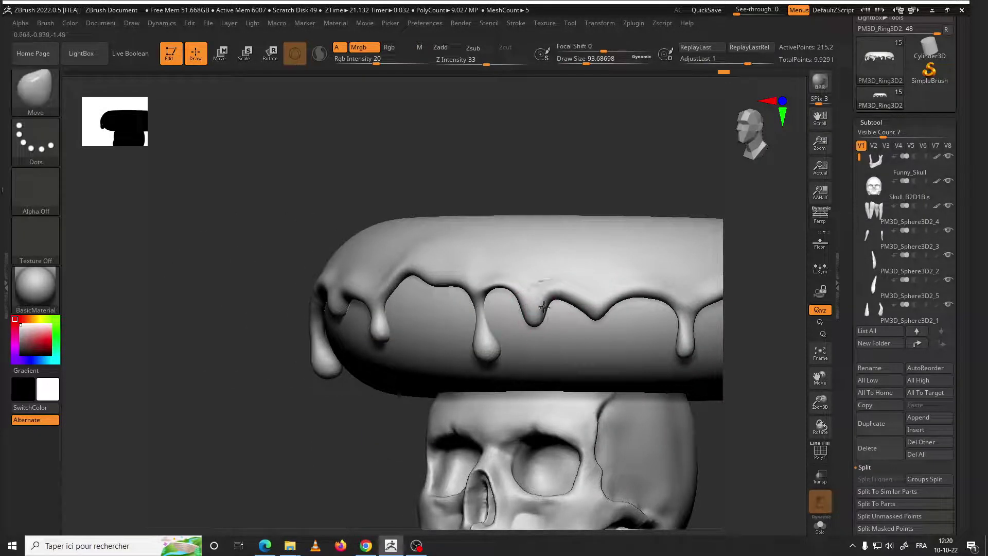
pyautogui.moveTo(514, 282)
pyautogui.keyDown('ctrl'); pyautogui.mouseDown(button='right')
pyautogui.moveTo(710, 379)
pyautogui.moveTo(624, 353)
pyautogui.mouseUp(button='right'); pyautogui.keyUp('ctrl')
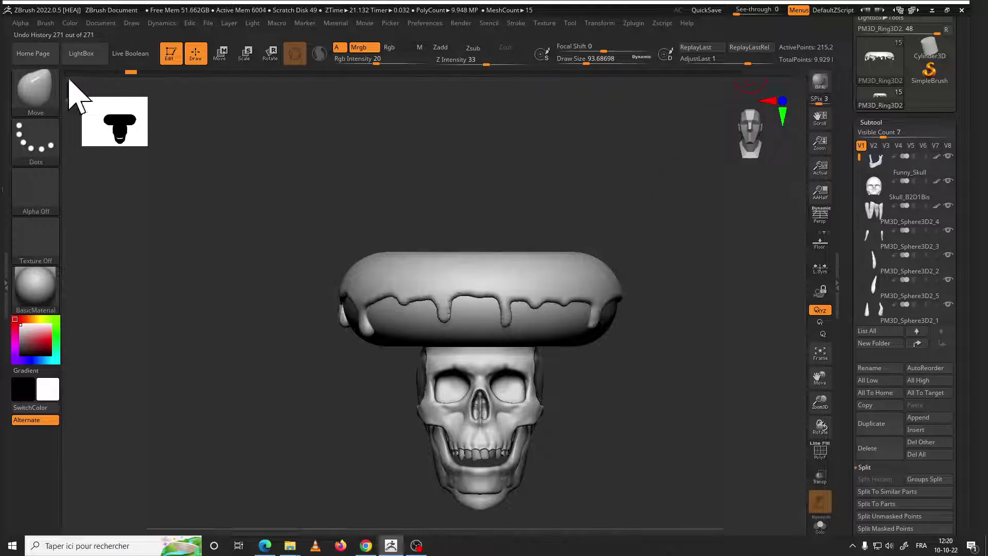
pyautogui.moveTo(302, 73)
pyautogui.mouseDown()
pyautogui.moveTo(289, 71)
pyautogui.moveTo(736, 72)
pyautogui.moveTo(349, 84)
pyautogui.moveTo(770, 46)
pyautogui.mouseUp()
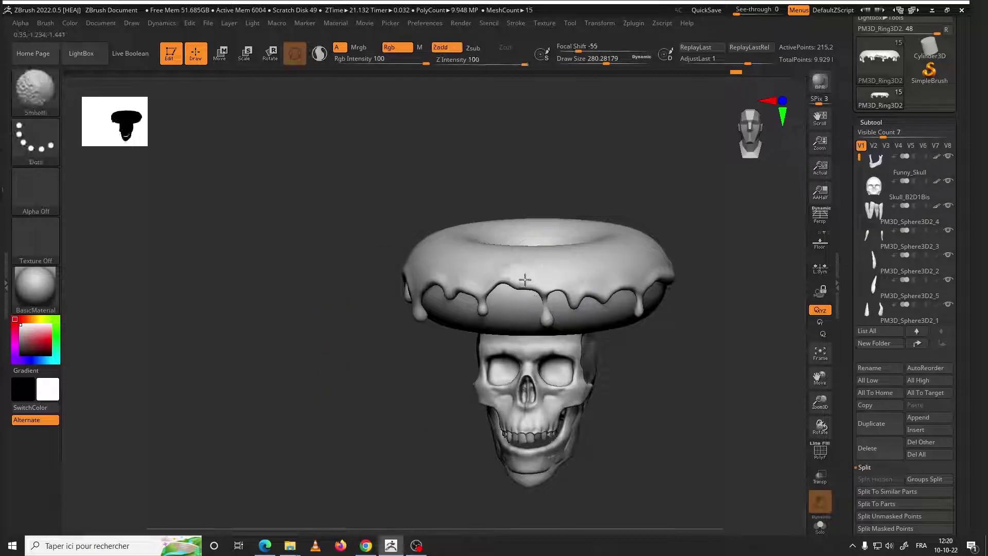
pyautogui.moveTo(727, 353)
pyautogui.keyDown('shift'); pyautogui.mouseDown()
pyautogui.moveTo(721, 361)
pyautogui.moveTo(449, 247)
pyautogui.mouseUp(); pyautogui.keyUp('shift')
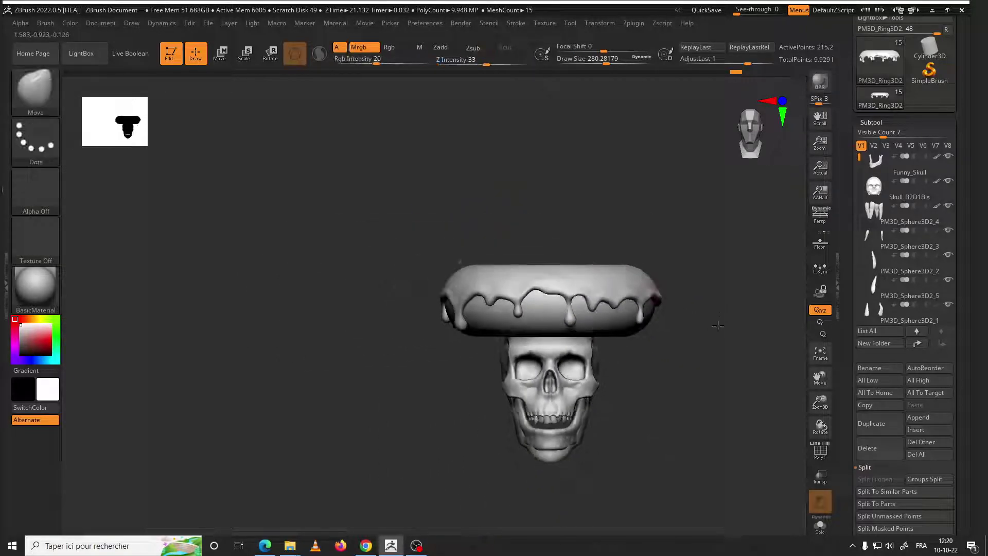
# Append a cylinder subtool and polish it into a rounded capsule
pyautogui.click(945, 418)
pyautogui.moveTo(622, 337)
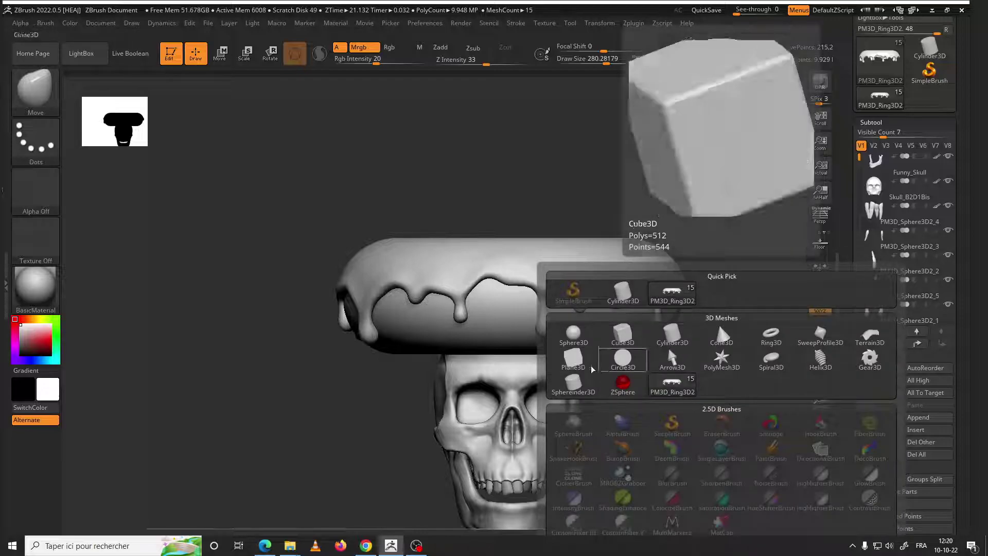
pyautogui.click(673, 334)
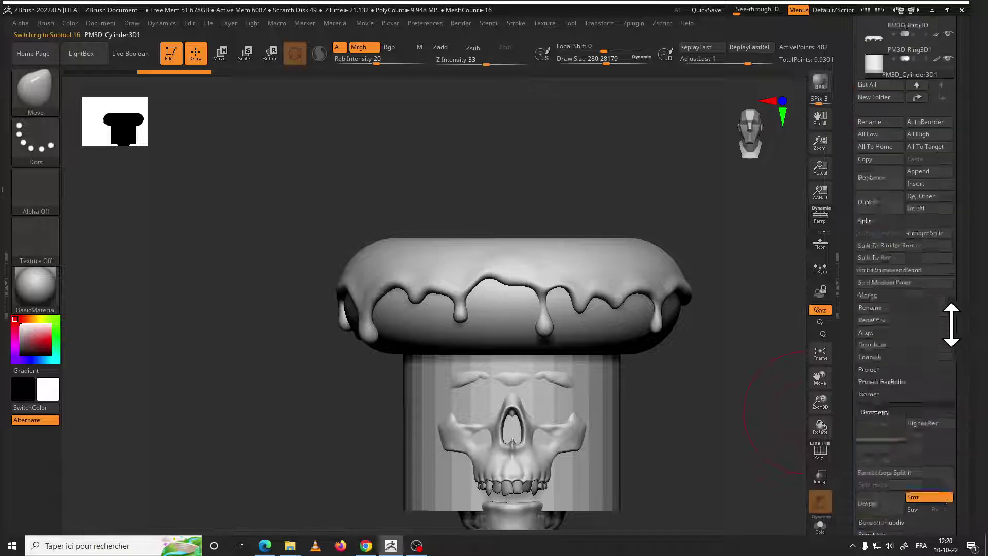
pyautogui.moveTo(952, 330); pyautogui.dragTo(953, 242)
pyautogui.moveTo(884, 291); pyautogui.dragTo(906, 291)
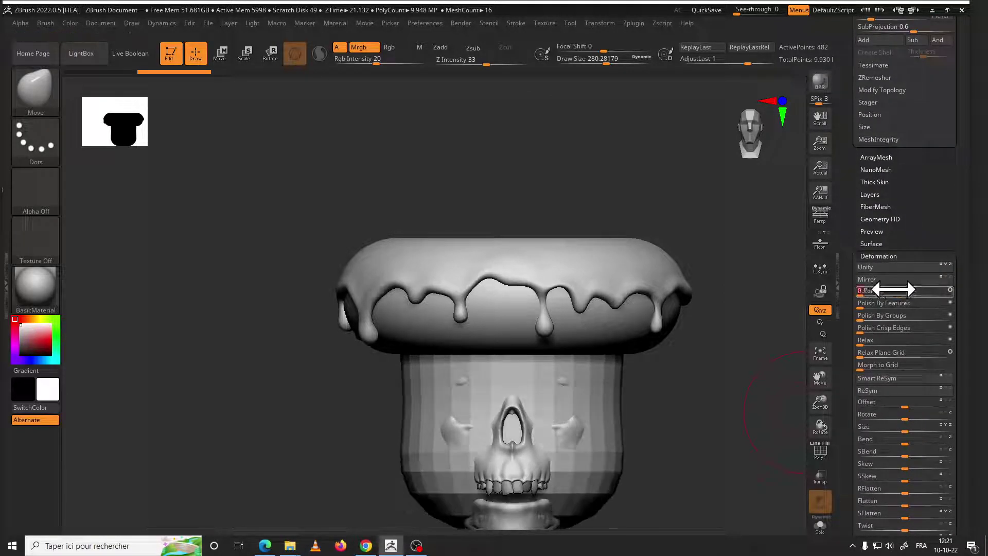
# Lift the capsule above the donut and scale it toward a small stick, undoing failed attempts
pyautogui.press('w')
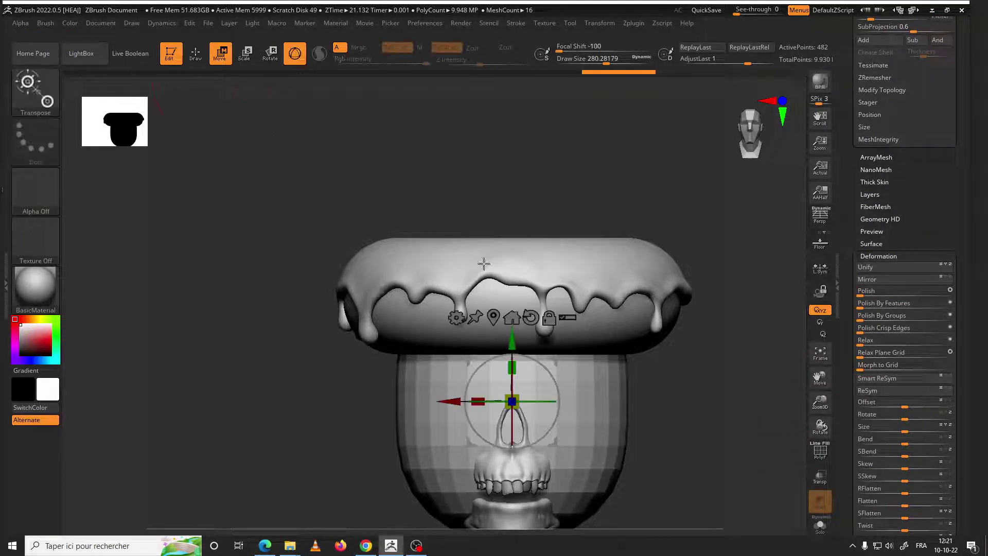
pyautogui.moveTo(505, 340); pyautogui.dragTo(519, 132)
pyautogui.hotkey('ctrl', 'z')
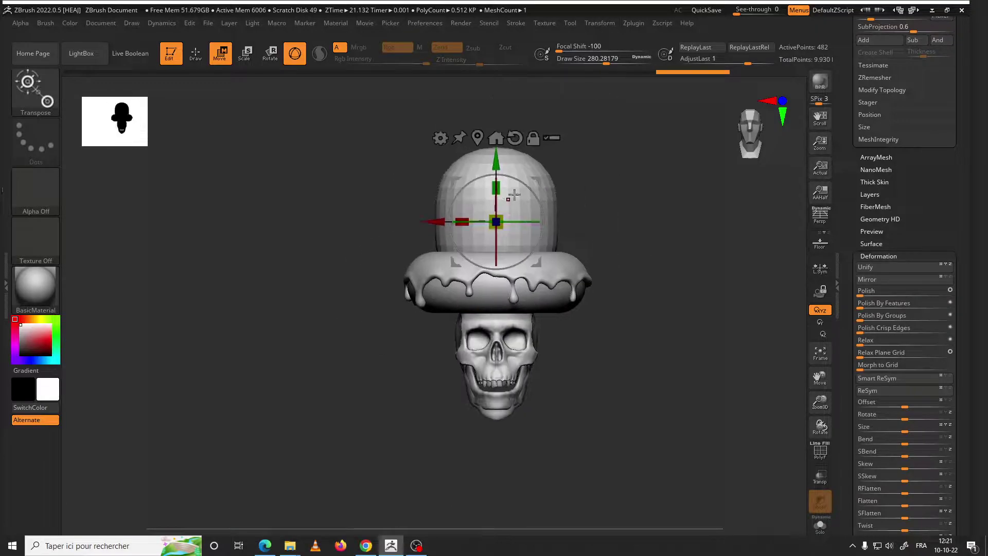
pyautogui.hotkey('ctrl', 'z')
pyautogui.hotkey('ctrl', 'z')
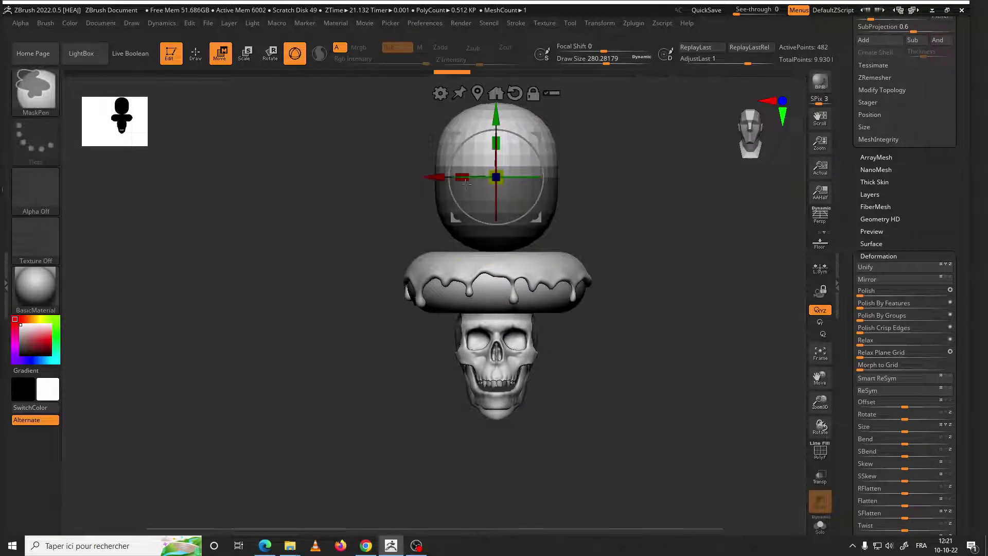
pyautogui.moveTo(496, 143); pyautogui.dragTo(496, 122)
pyautogui.moveTo(472, 189); pyautogui.dragTo(492, 173)
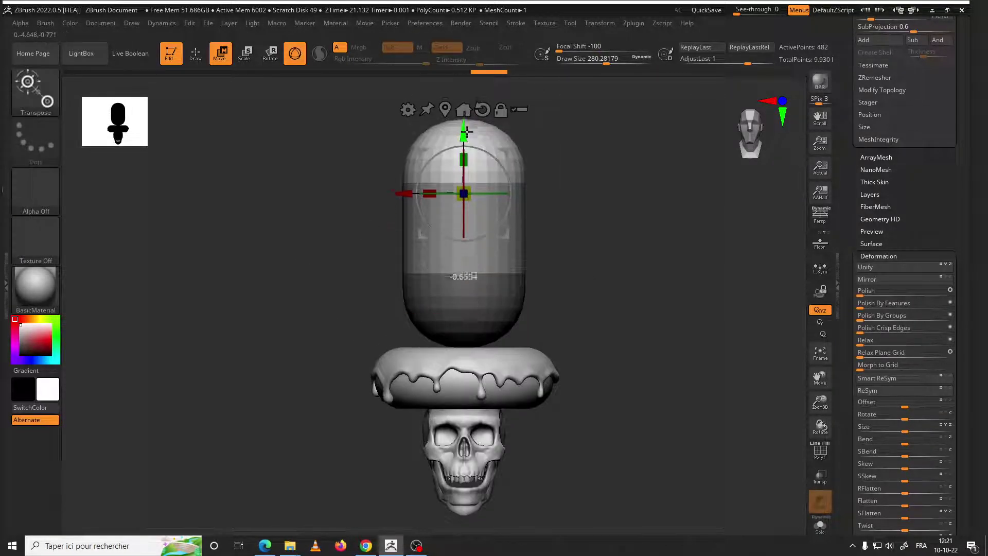
pyautogui.hotkey('ctrl', 'z')
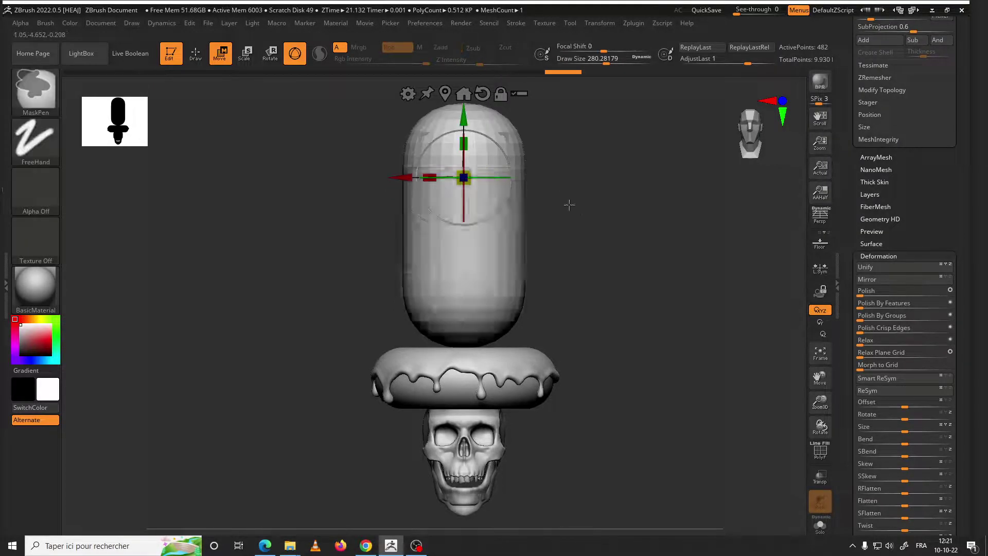
pyautogui.moveTo(464, 178); pyautogui.dragTo(378, 205)
pyautogui.hotkey('ctrl', 'z')
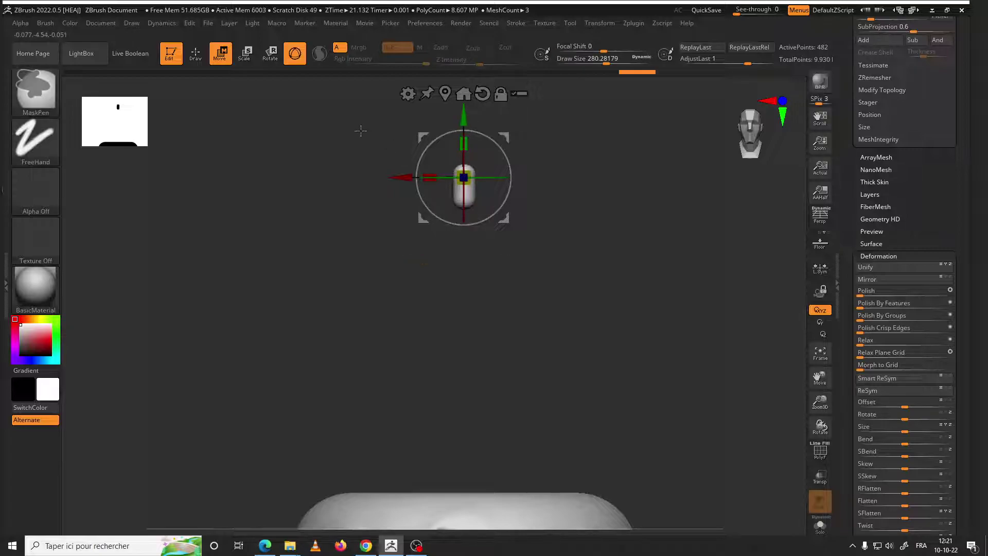
pyautogui.moveTo(463, 133); pyautogui.dragTo(464, 93)
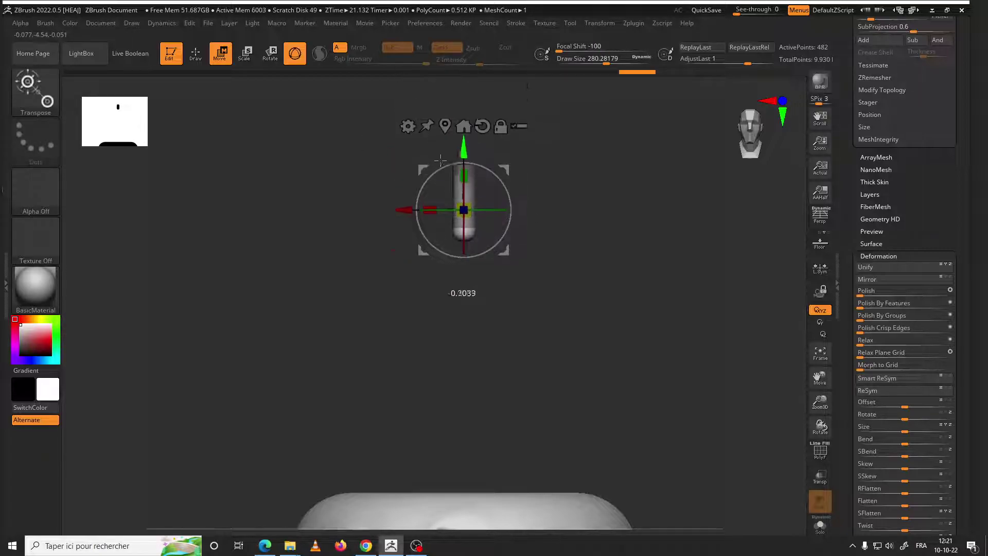
pyautogui.hotkey('ctrl', 'z')
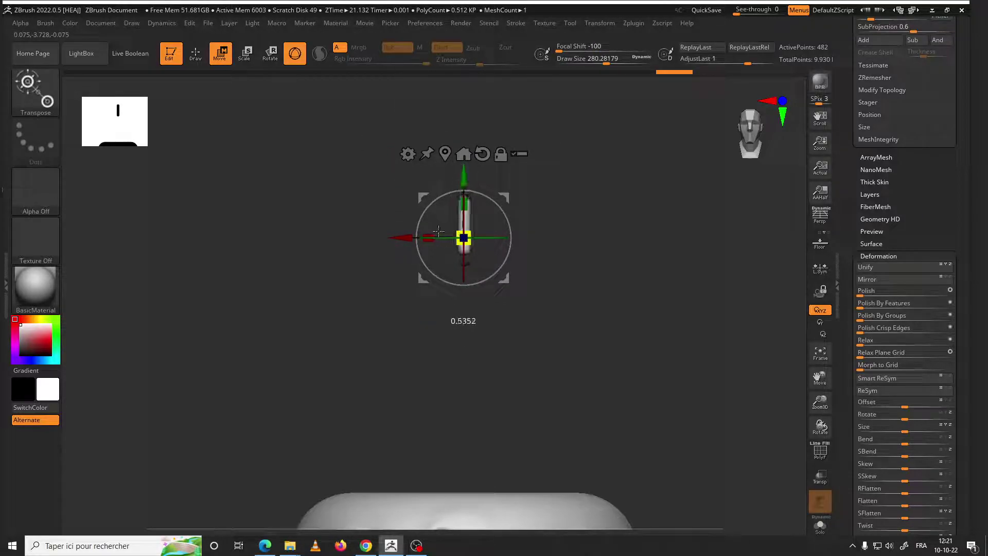
pyautogui.hotkey('ctrl', 'z')
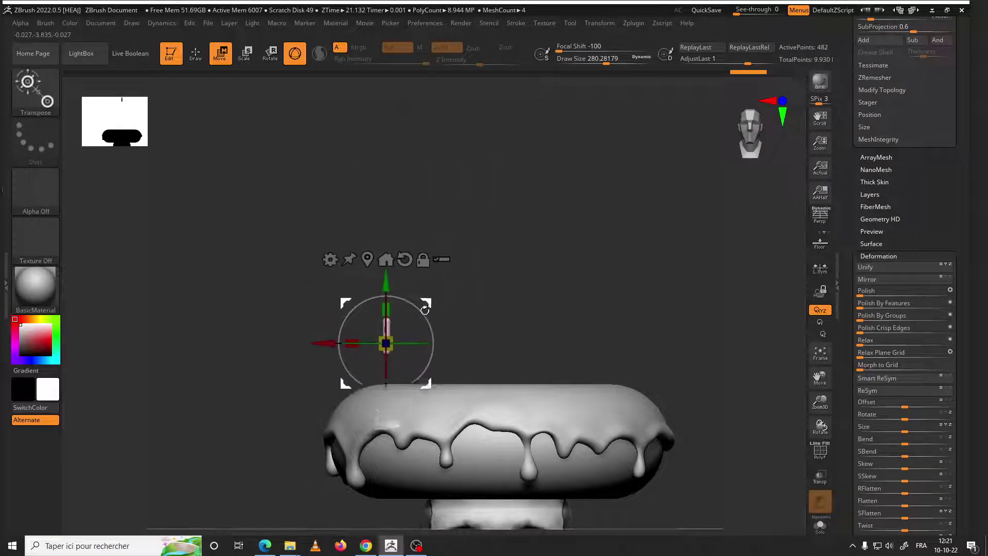
# Undo back through recent edits and tilt the sprinkle stick to lie on the icing
pyautogui.hotkey('ctrl', 'z')
pyautogui.hotkey('ctrl', 'z')
pyautogui.hotkey('ctrl', 'z')
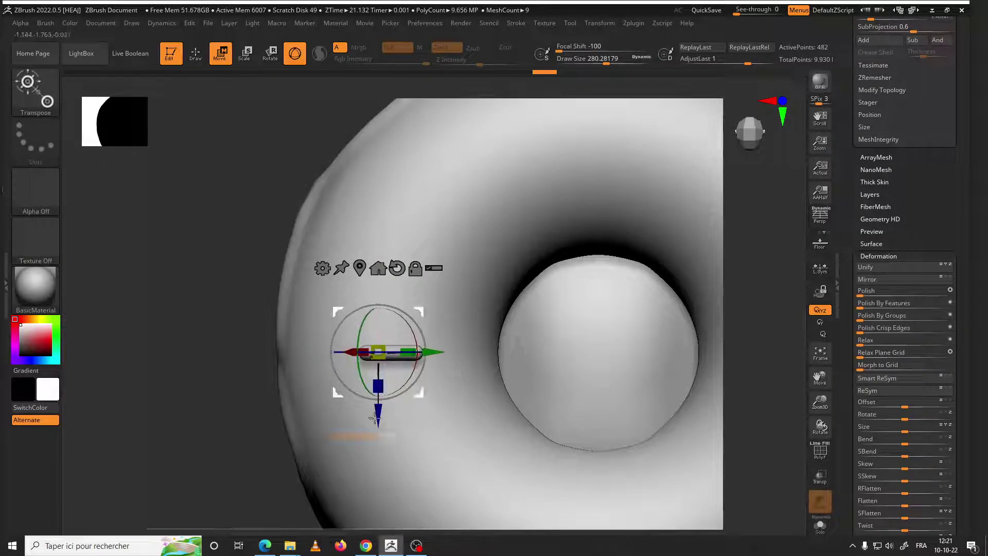
pyautogui.hotkey('ctrl', 'z')
pyautogui.hotkey('ctrl', 'z')
pyautogui.hotkey('ctrl', 'z')
pyautogui.hotkey('ctrl', 'z')
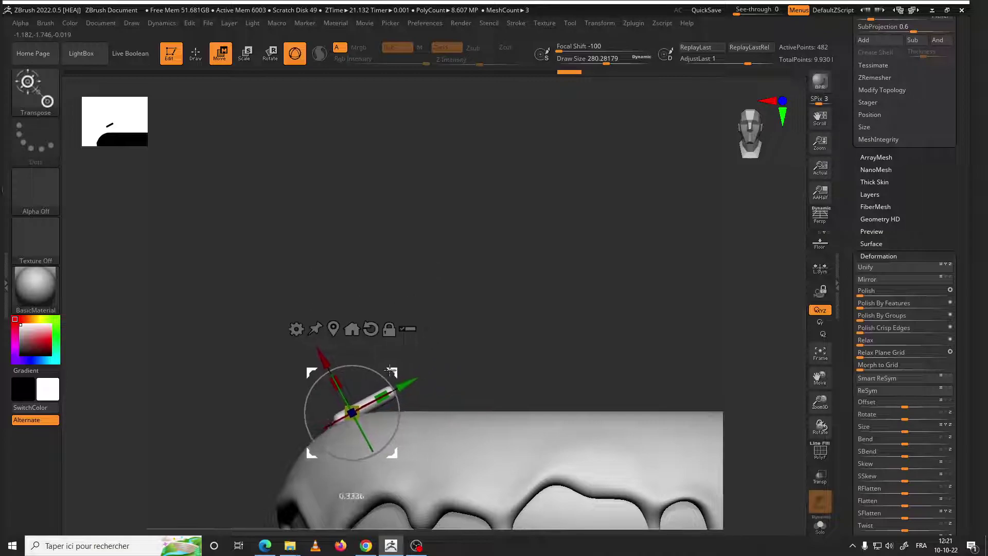
pyautogui.hotkey('ctrl', 'z')
pyautogui.hotkey('ctrl', 'z')
pyautogui.hotkey('ctrl', 'z')
pyautogui.hotkey('ctrl', 'z')
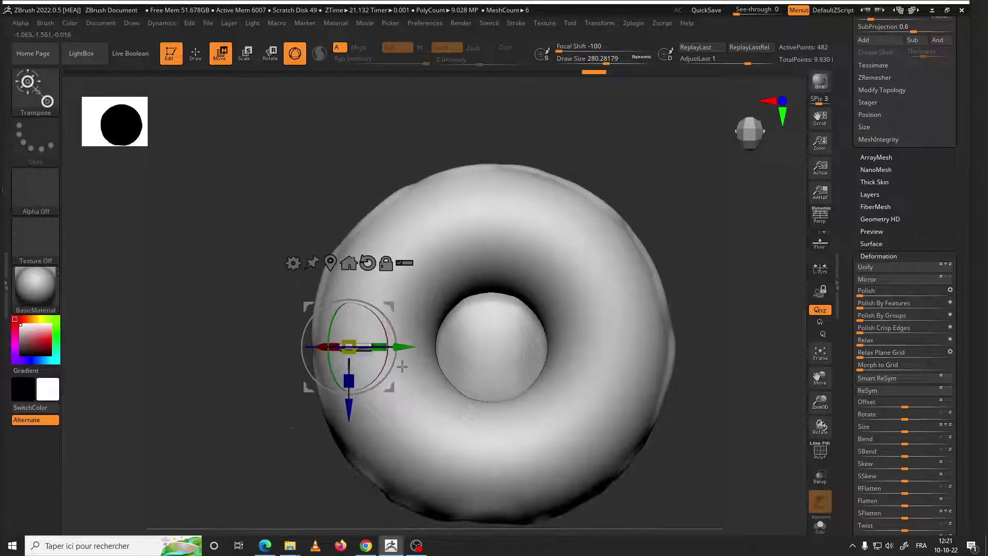
pyautogui.hotkey('ctrl', 'z')
pyautogui.moveTo(264, 395)
pyautogui.mouseDown()
pyautogui.moveTo(237, 319)
pyautogui.moveTo(366, 317)
pyautogui.moveTo(311, 294)
pyautogui.moveTo(320, 291)
pyautogui.mouseUp()
pyautogui.moveTo(437, 248)
pyautogui.mouseDown()
pyautogui.moveTo(381, 289)
pyautogui.moveTo(391, 316)
pyautogui.mouseUp()
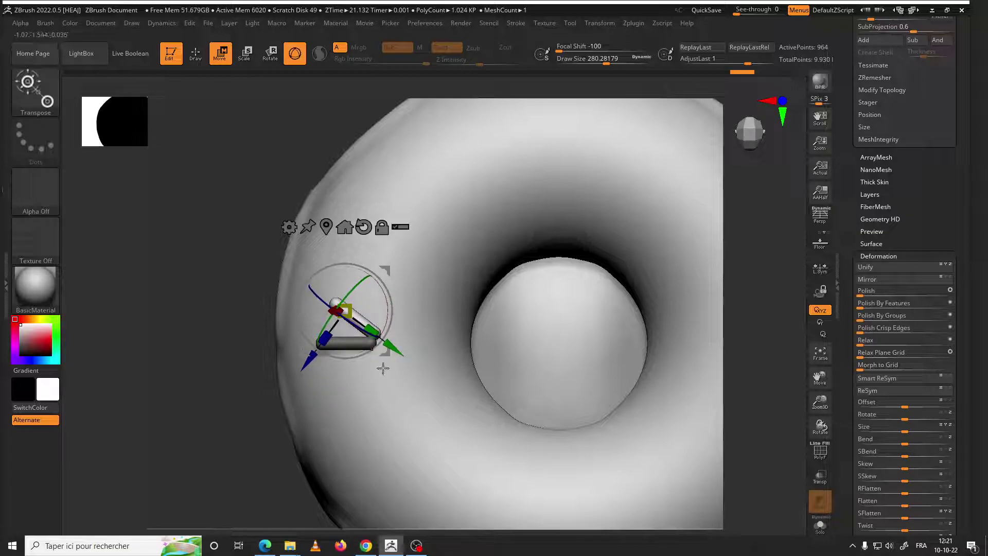
# Ctrl-drag the gizmo to duplicate the sprinkle and place the copy on the icing
pyautogui.moveTo(230, 351); pyautogui.dragTo(375, 273)
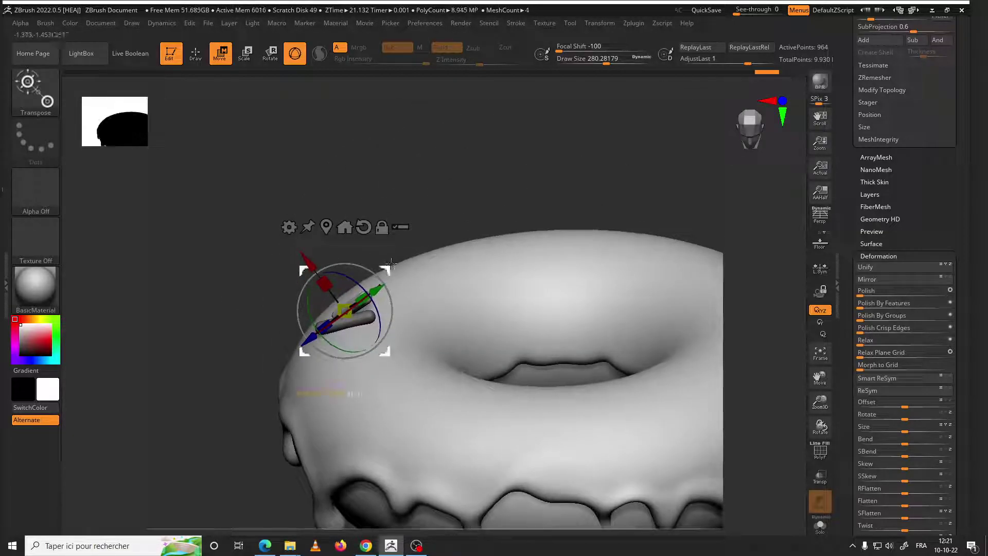
pyautogui.moveTo(429, 203); pyautogui.dragTo(382, 245)
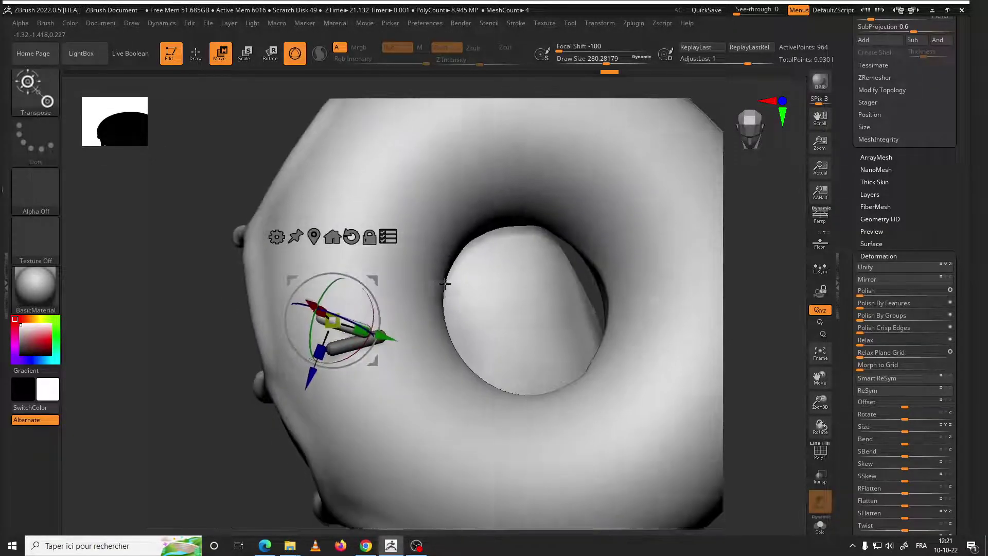
pyautogui.keyDown('ctrl'); pyautogui.moveTo(385, 292); pyautogui.dragTo(383, 263); pyautogui.keyUp('ctrl')
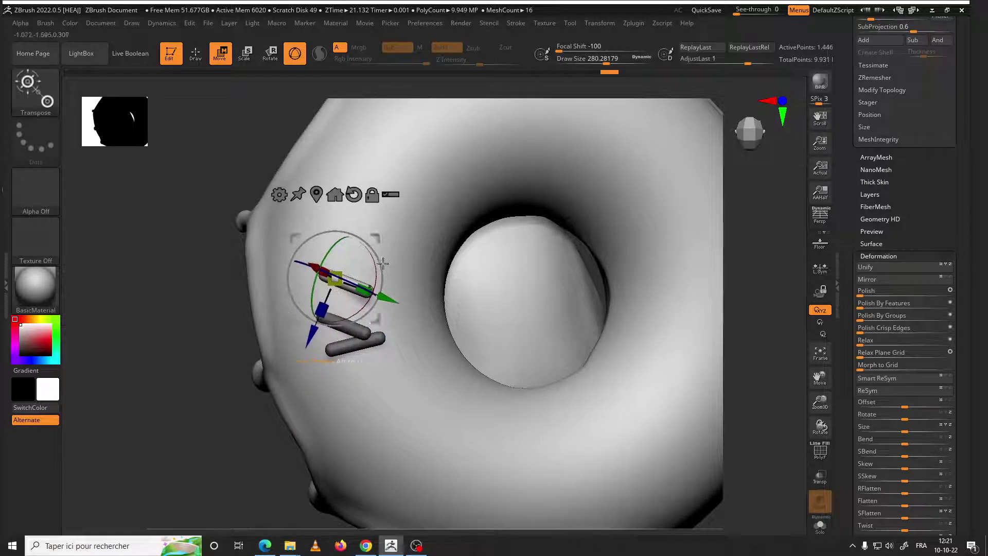
pyautogui.moveTo(204, 365)
pyautogui.mouseDown()
pyautogui.moveTo(343, 265)
pyautogui.moveTo(321, 258)
pyautogui.mouseUp()
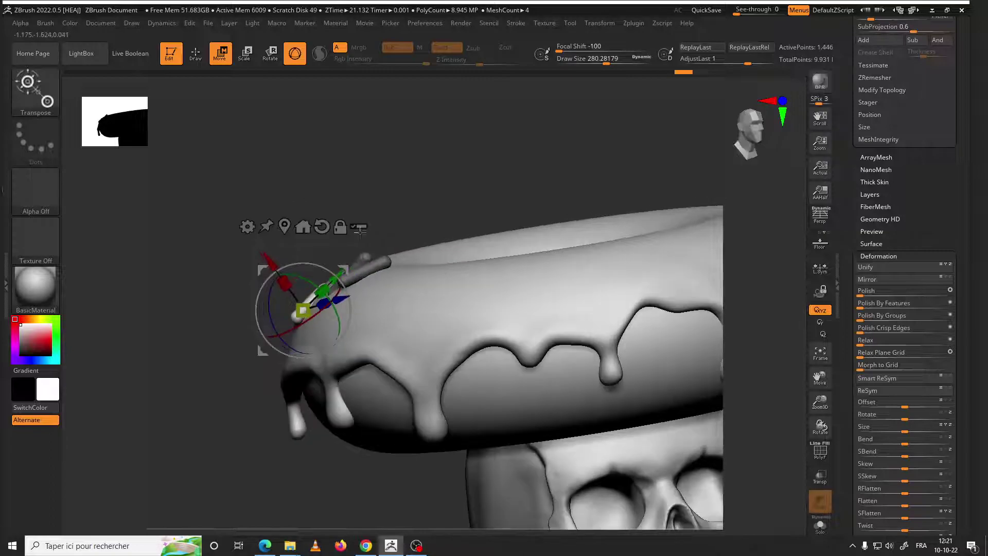
pyautogui.moveTo(402, 185)
pyautogui.mouseDown()
pyautogui.moveTo(291, 243)
pyautogui.moveTo(247, 248)
pyautogui.moveTo(268, 226)
pyautogui.mouseUp()
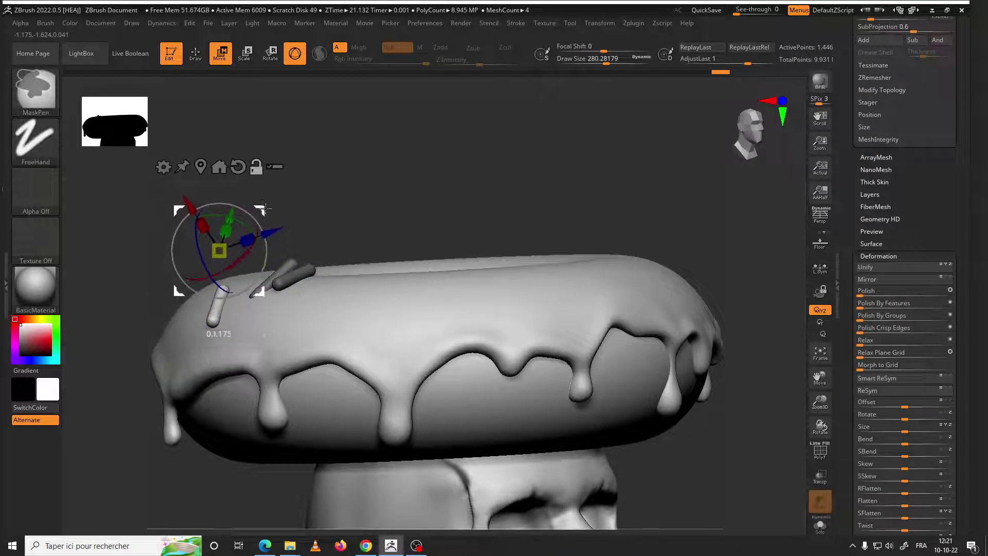
pyautogui.moveTo(320, 208)
pyautogui.mouseDown()
pyautogui.moveTo(276, 281)
pyautogui.moveTo(355, 222)
pyautogui.moveTo(481, 463)
pyautogui.mouseUp()
# Duplicate another sprinkle onto the donut top, then view skull and donut from the front
pyautogui.press('q')
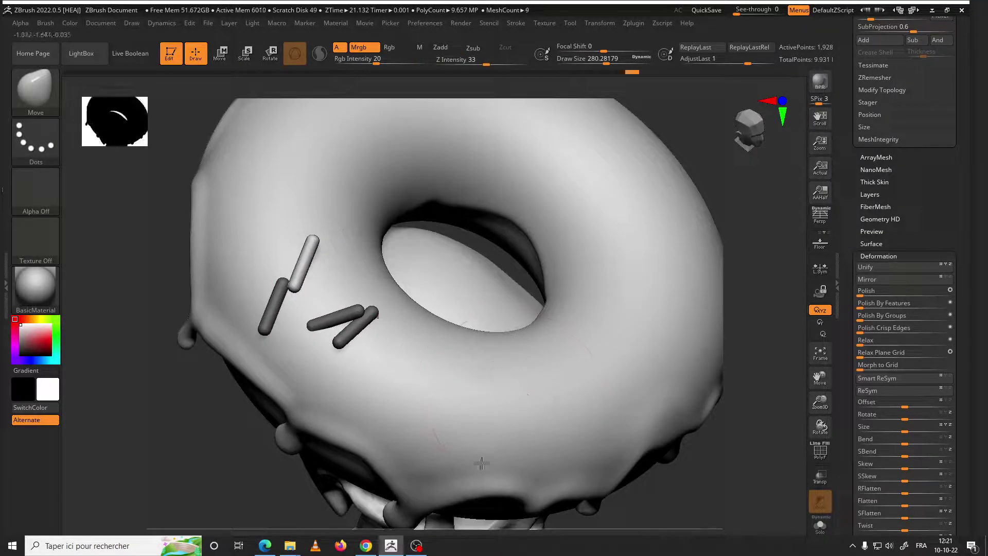
pyautogui.press('w')
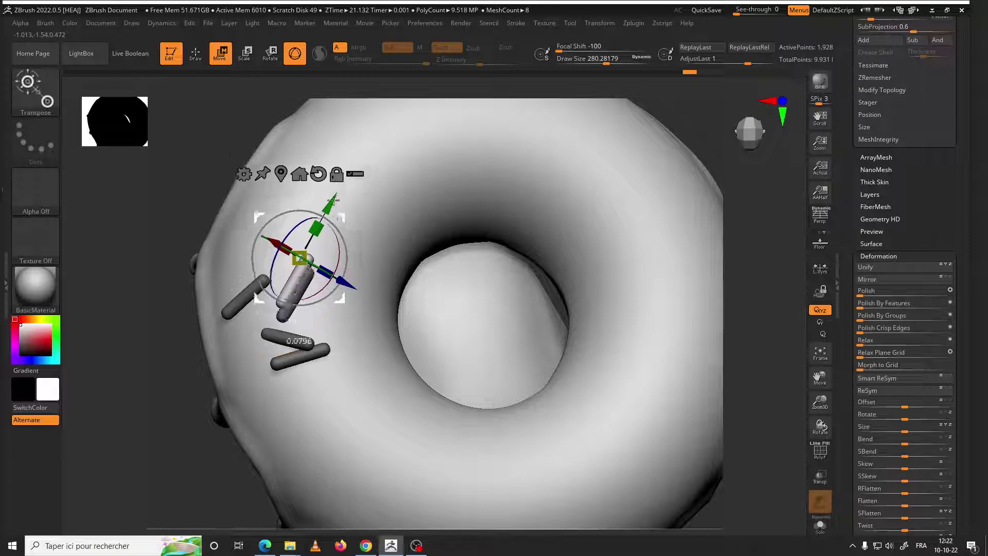
pyautogui.keyDown('ctrl'); pyautogui.moveTo(339, 234); pyautogui.dragTo(339, 206); pyautogui.keyUp('ctrl')
pyautogui.moveTo(334, 256); pyautogui.dragTo(326, 199, button='right')
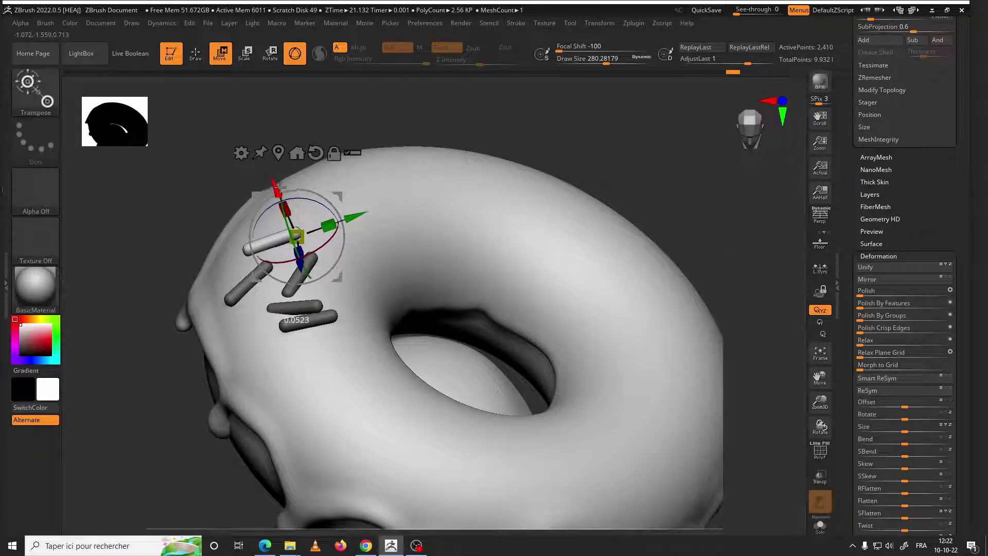
pyautogui.moveTo(582, 260); pyautogui.dragTo(376, 280)
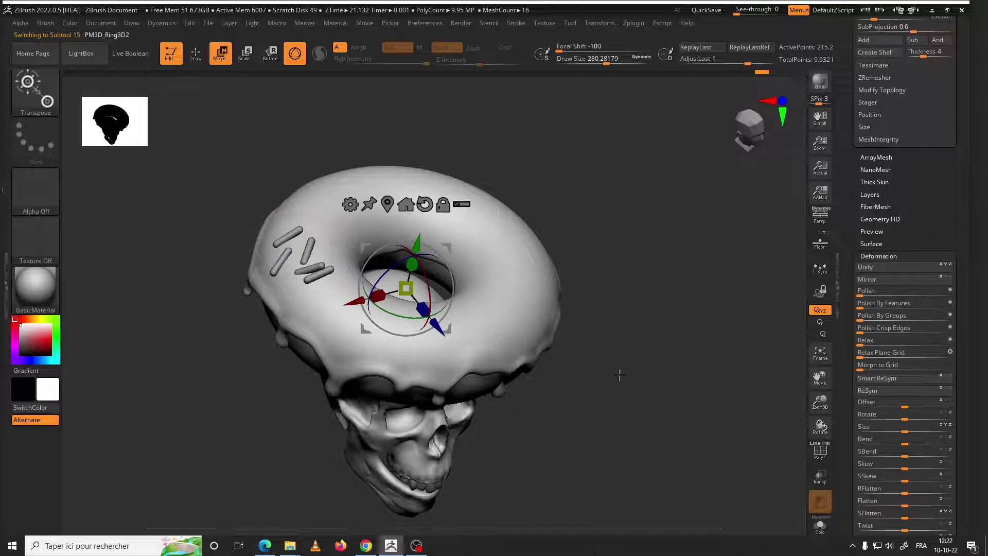
# Select PM3D_Ring3D1 in the Subtool list and solo it
pyautogui.moveTo(506, 333); pyautogui.dragTo(509, 273)
pyautogui.moveTo(930, 198)
pyautogui.mouseDown()
pyautogui.moveTo(937, 353)
pyautogui.moveTo(924, 314)
pyautogui.mouseUp()
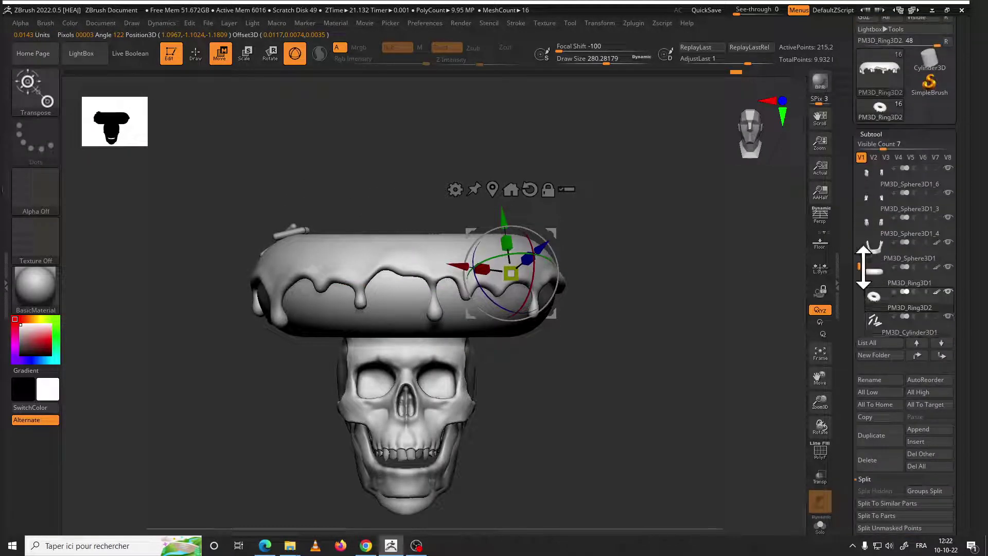
pyautogui.scroll(-2, 863, 267)
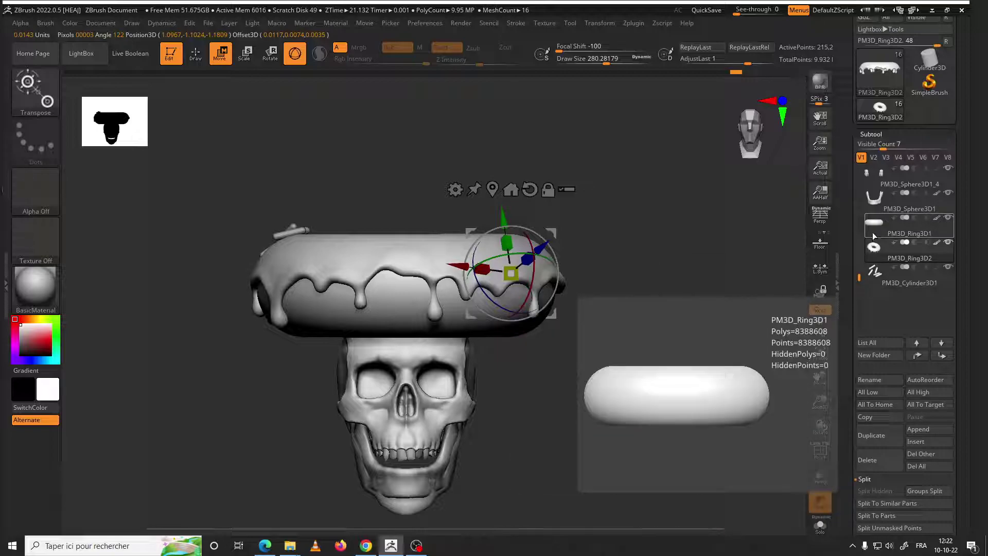
pyautogui.click(873, 235)
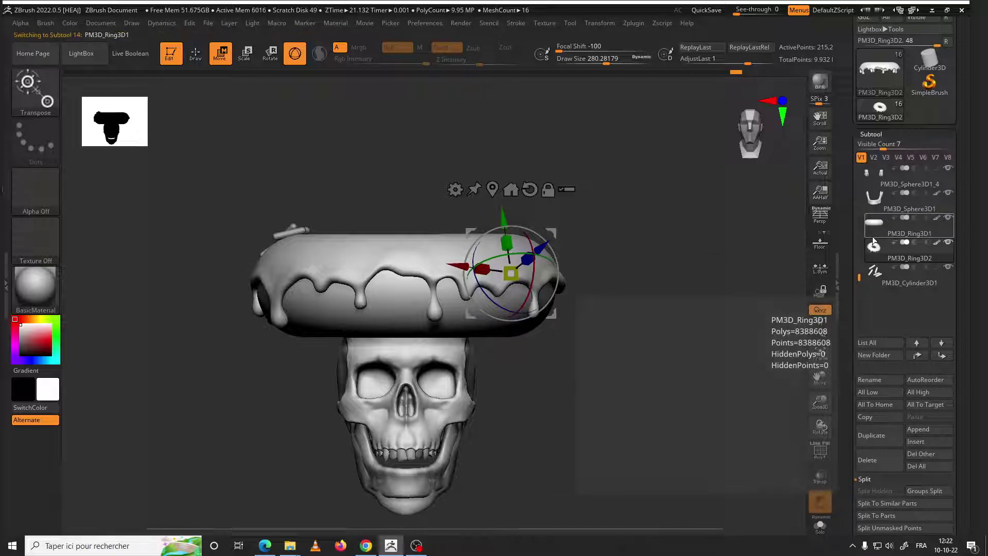
pyautogui.keyDown('shift'); pyautogui.click(951, 218); pyautogui.keyUp('shift')
pyautogui.moveTo(670, 300)
pyautogui.mouseDown()
pyautogui.moveTo(613, 366)
pyautogui.moveTo(642, 368)
pyautogui.mouseUp()
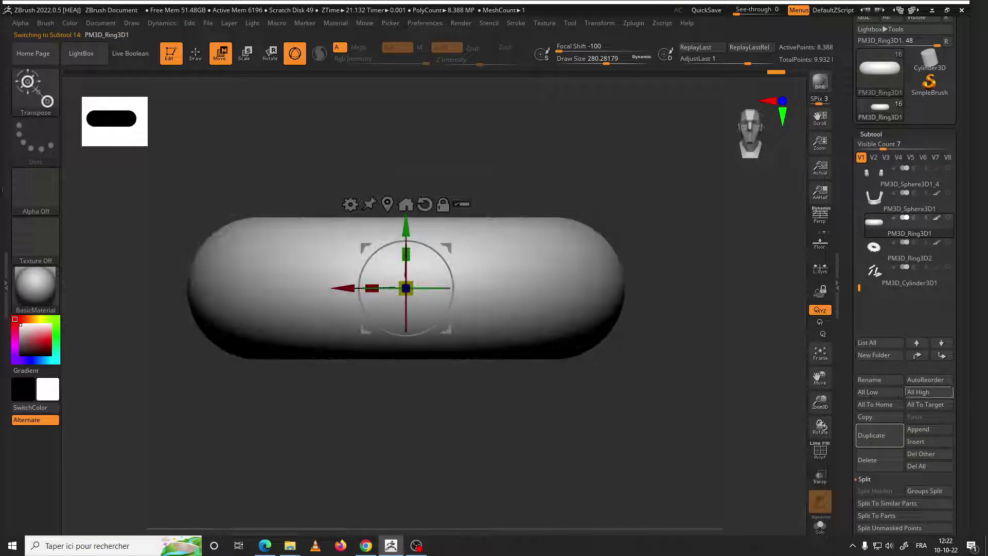
# Expand the Geometry > ZRemesher settings, showing Target Polygons Count 5
pyautogui.scroll(-5, 955, 309)
pyautogui.scroll(-5, 955, 255)
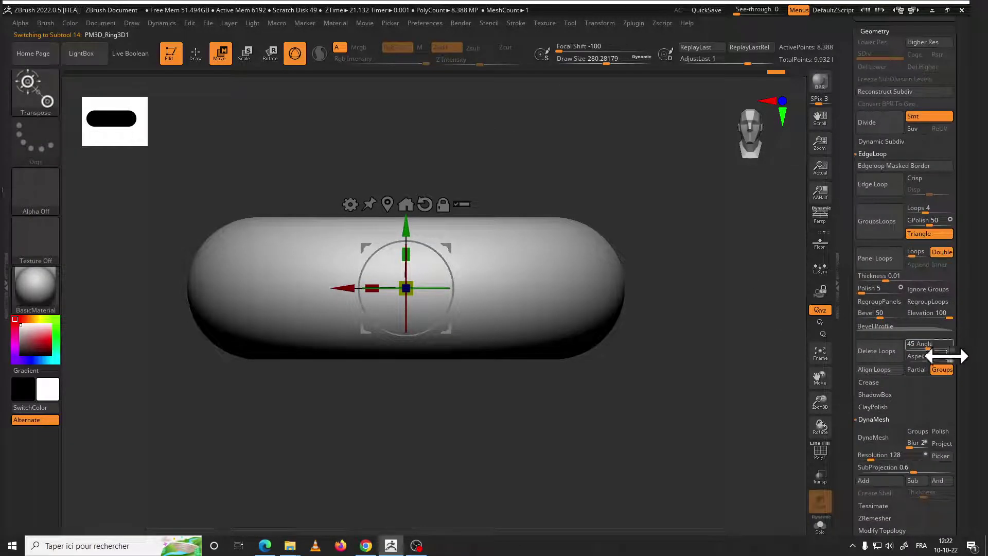
pyautogui.scroll(-3, 965, 288)
pyautogui.scroll(-3, 961, 242)
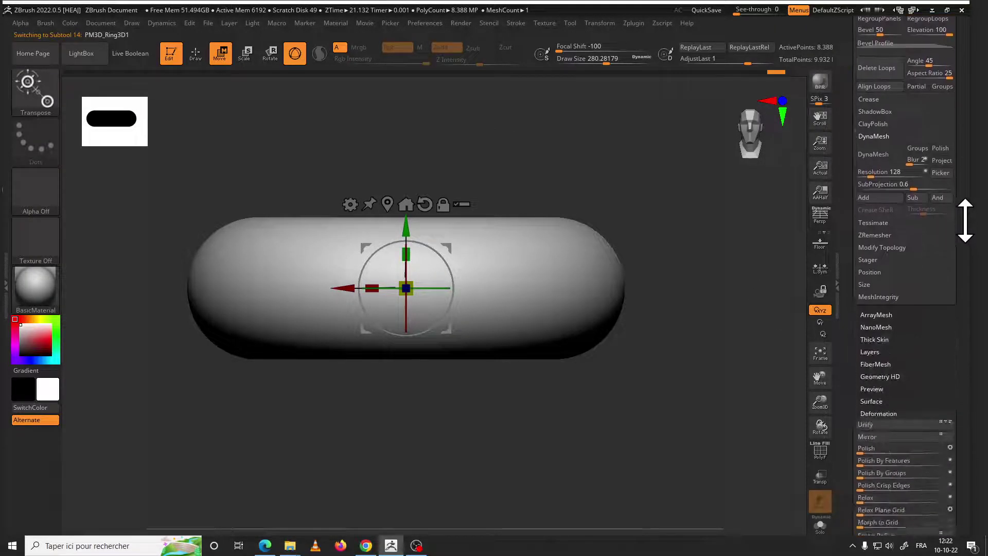
pyautogui.scroll(-3, 961, 206)
pyautogui.scroll(-3, 958, 191)
pyautogui.scroll(5, 957, 206)
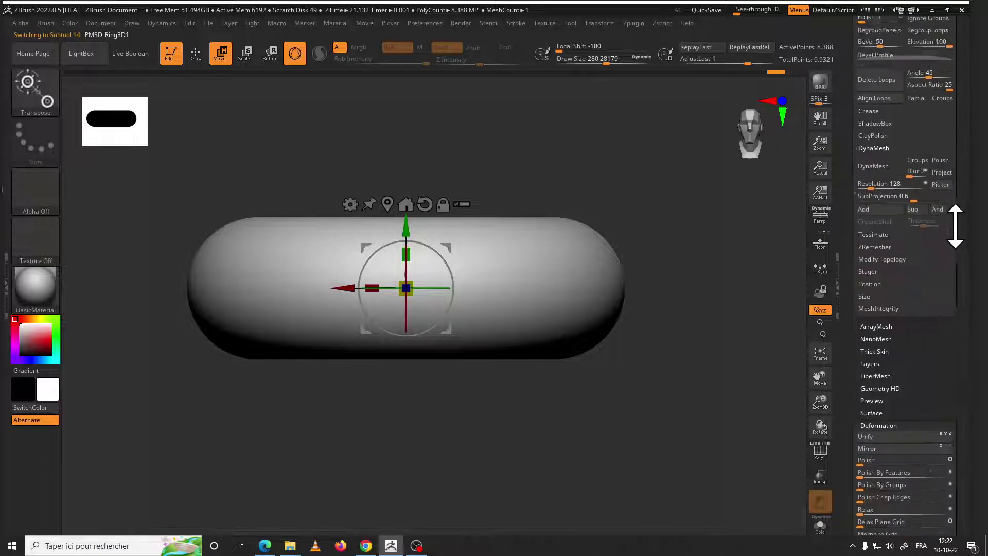
pyautogui.scroll(5, 953, 236)
pyautogui.click(885, 359)
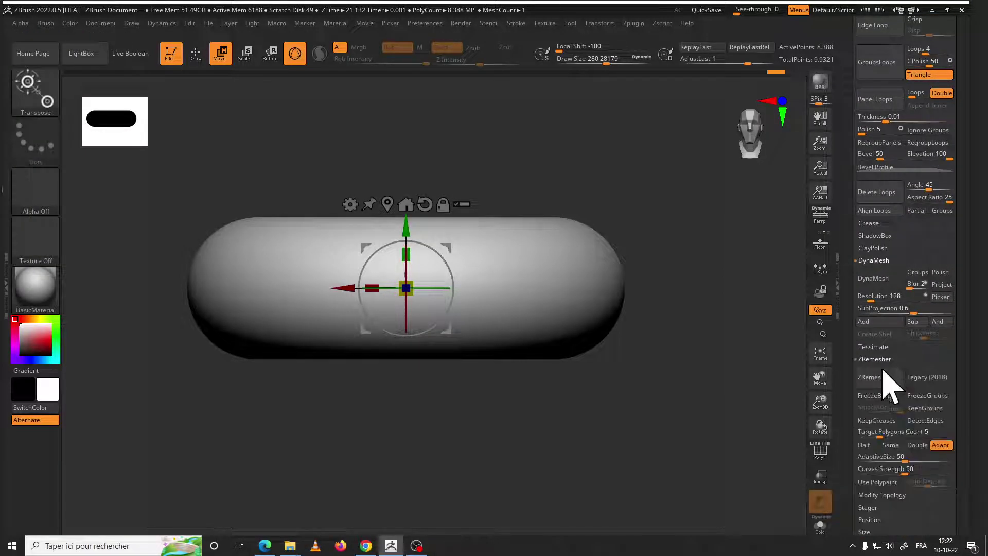
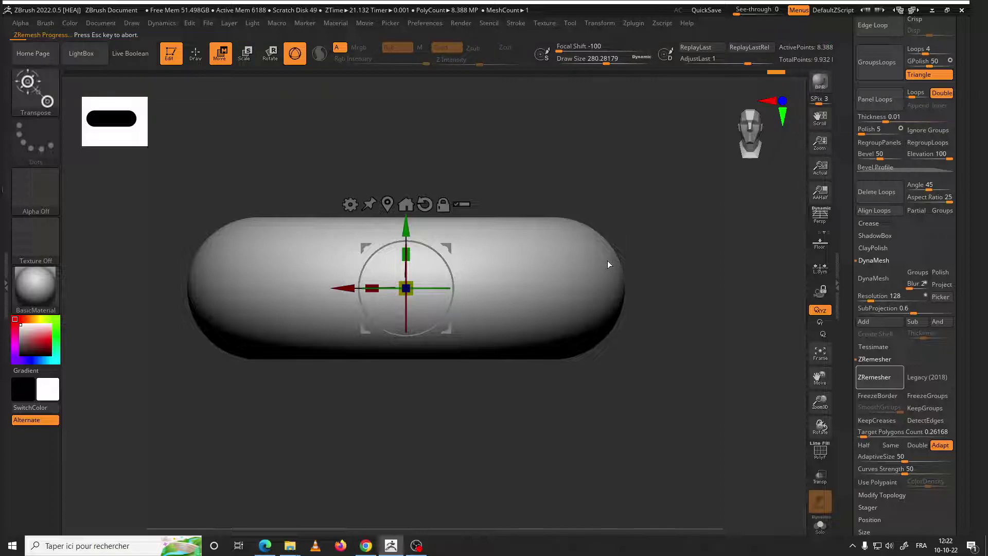
# Cancel ZRemesher and revert the PM3D_Ring3D1 torus to its low-poly 2,048-point state
pyautogui.press('Escape')
pyautogui.moveTo(692, 257)
pyautogui.mouseDown()
pyautogui.moveTo(710, 294)
pyautogui.moveTo(667, 99)
pyautogui.mouseUp()
pyautogui.moveTo(964, 154); pyautogui.dragTo(965, 283)
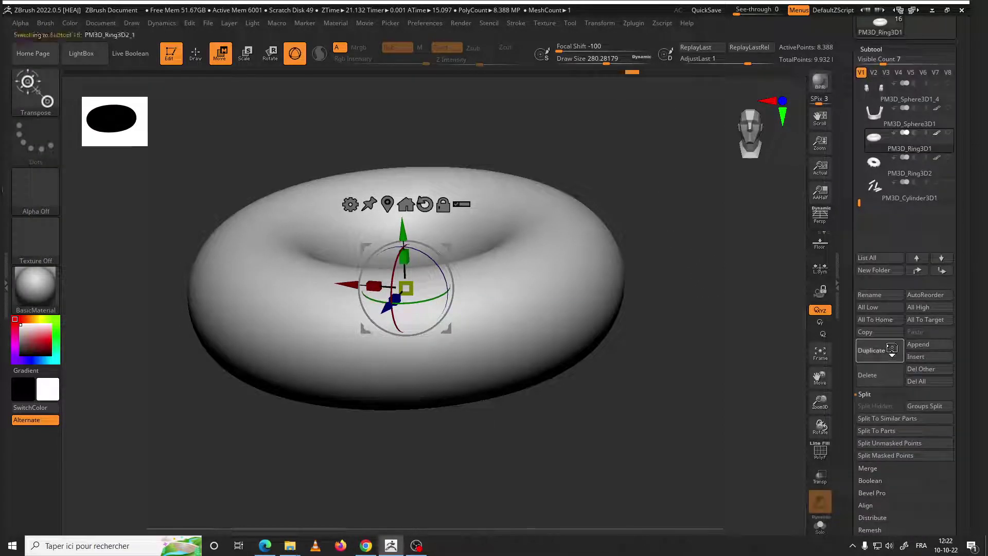
pyautogui.click(882, 149)
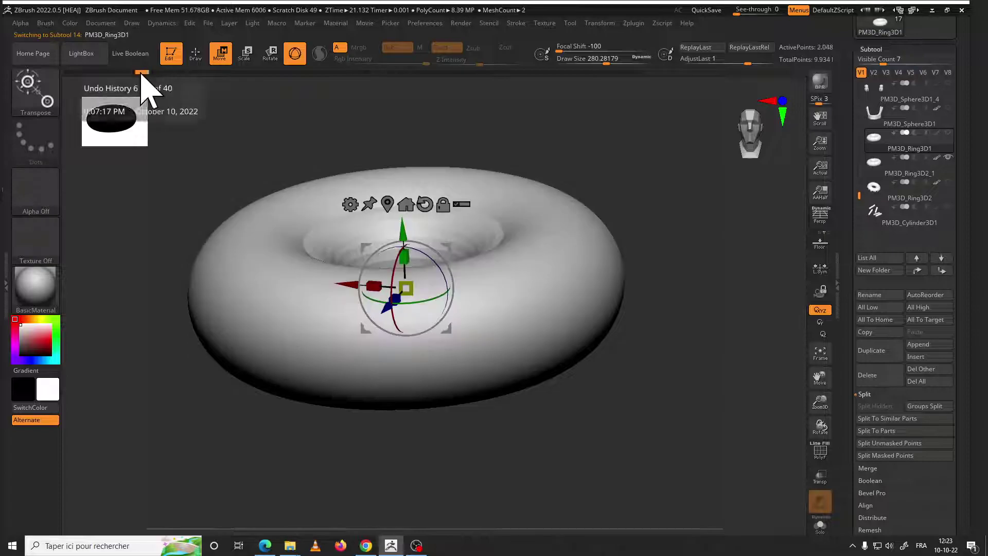
pyautogui.click(123, 72)
pyautogui.moveTo(122, 72); pyautogui.dragTo(156, 72)
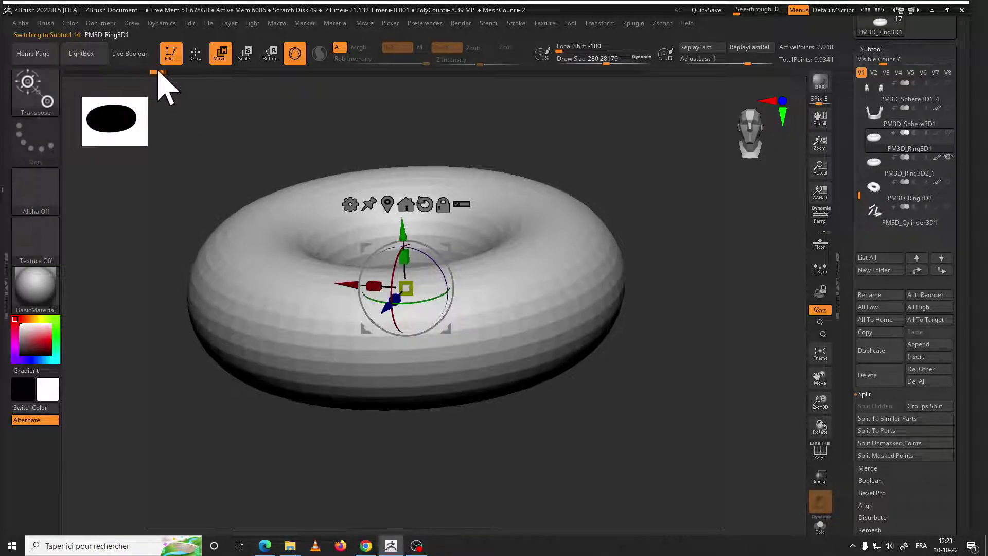
# Snap to a side view and mask the lower half of the torus
pyautogui.moveTo(719, 273)
pyautogui.keyDown('shift'); pyautogui.mouseDown()
pyautogui.moveTo(672, 315)
pyautogui.moveTo(691, 287)
pyautogui.mouseUp(); pyautogui.keyUp('shift')
pyautogui.moveTo(770, 412)
pyautogui.keyDown('ctrl'); pyautogui.mouseDown(button='right')
pyautogui.moveTo(648, 367)
pyautogui.moveTo(496, 341)
pyautogui.mouseUp(button='right'); pyautogui.keyUp('ctrl')
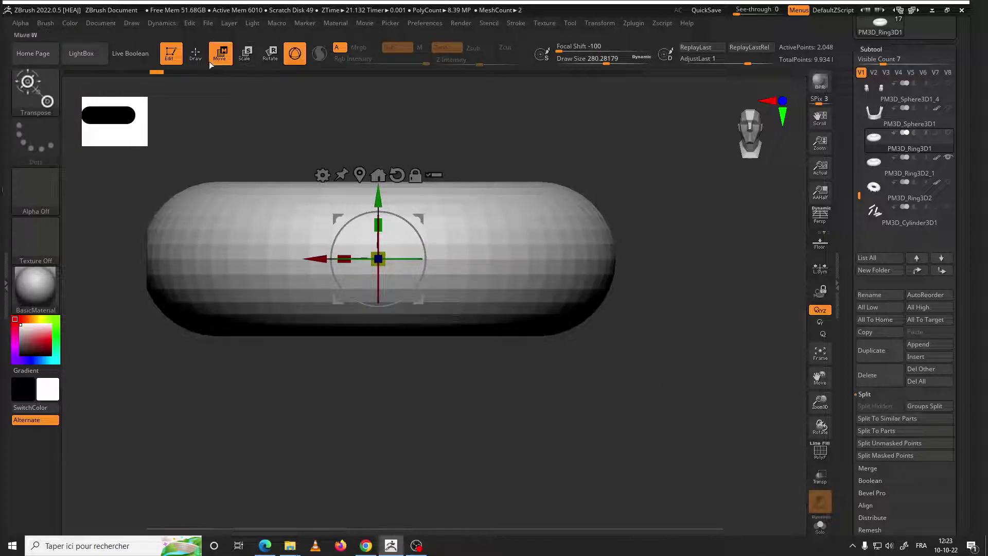
pyautogui.press('q')
pyautogui.keyDown('ctrl'); pyautogui.moveTo(711, 417); pyautogui.dragTo(74, 268); pyautogui.keyUp('ctrl')
# Split the torus with Split Unmasked Points and delete the redundant split-off subtool
pyautogui.click(153, 307)
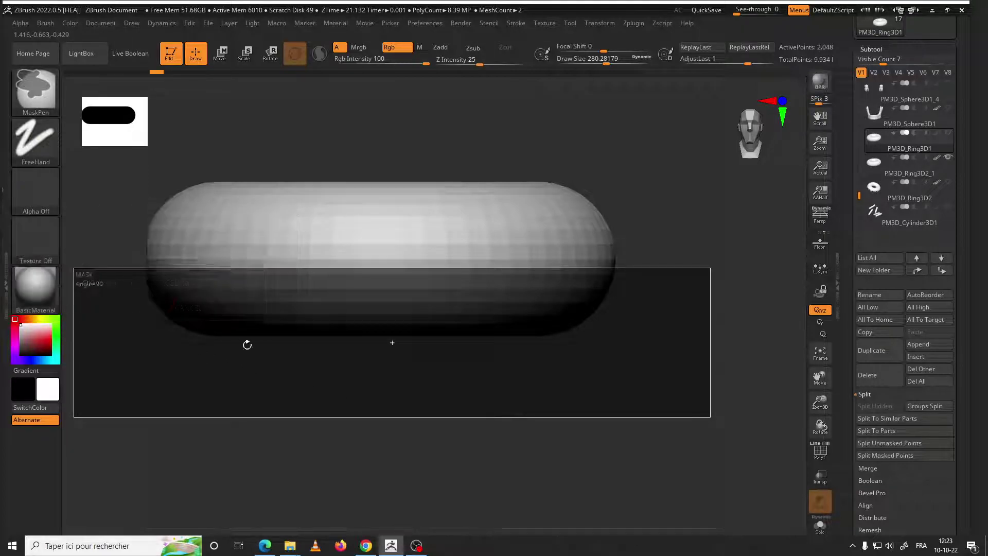
pyautogui.hotkey('ctrl', 'z')
pyautogui.hotkey('ctrl', 'z')
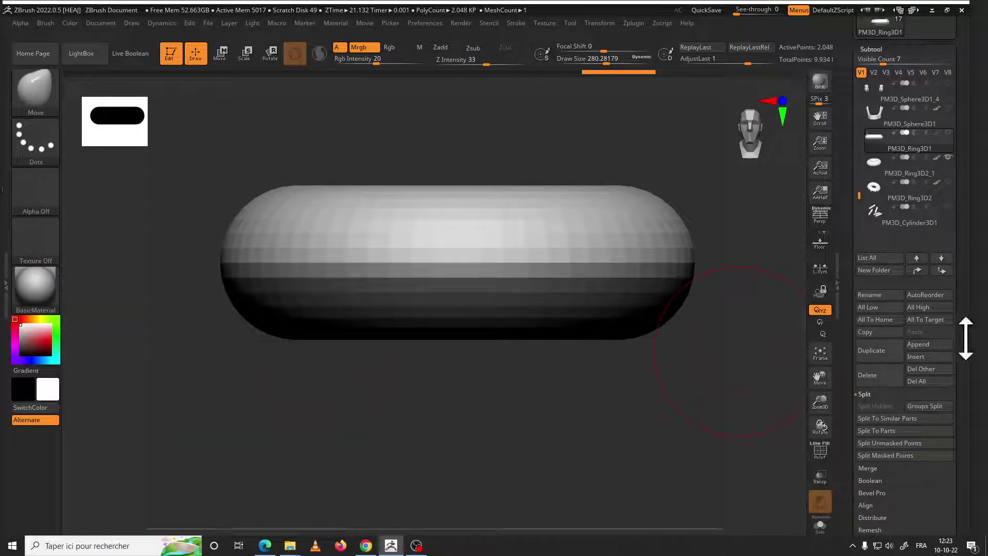
pyautogui.moveTo(966, 337); pyautogui.dragTo(963, 274)
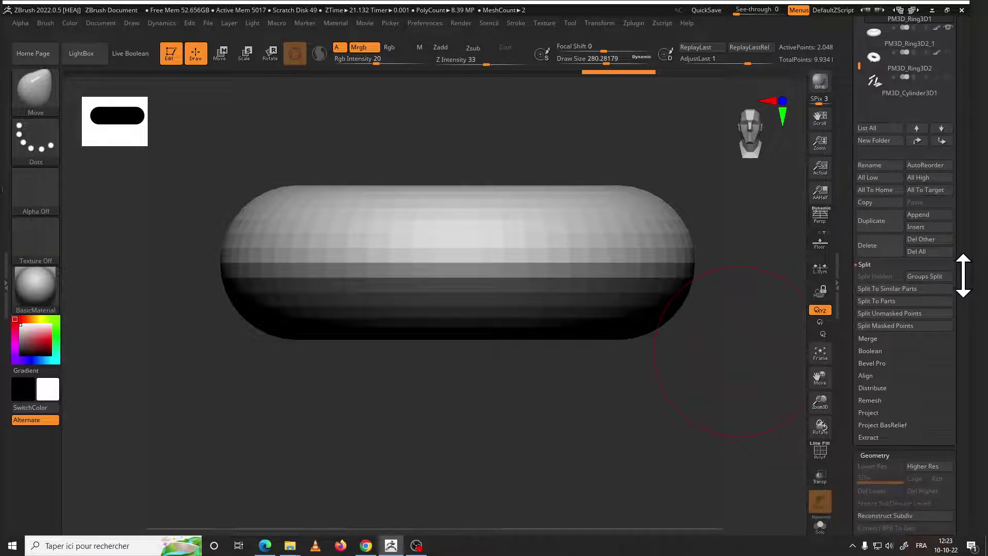
pyautogui.click(907, 314)
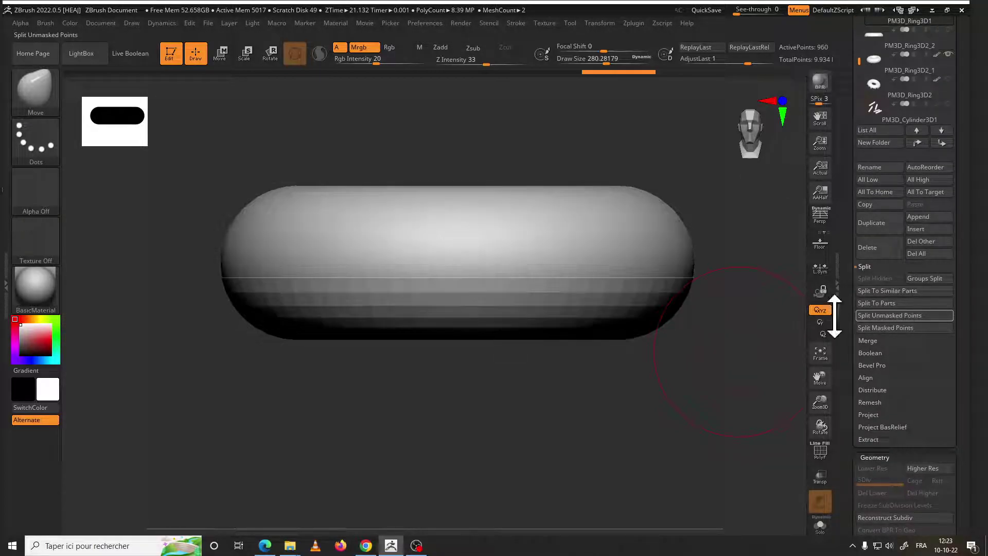
pyautogui.click(887, 251)
pyautogui.click(785, 273)
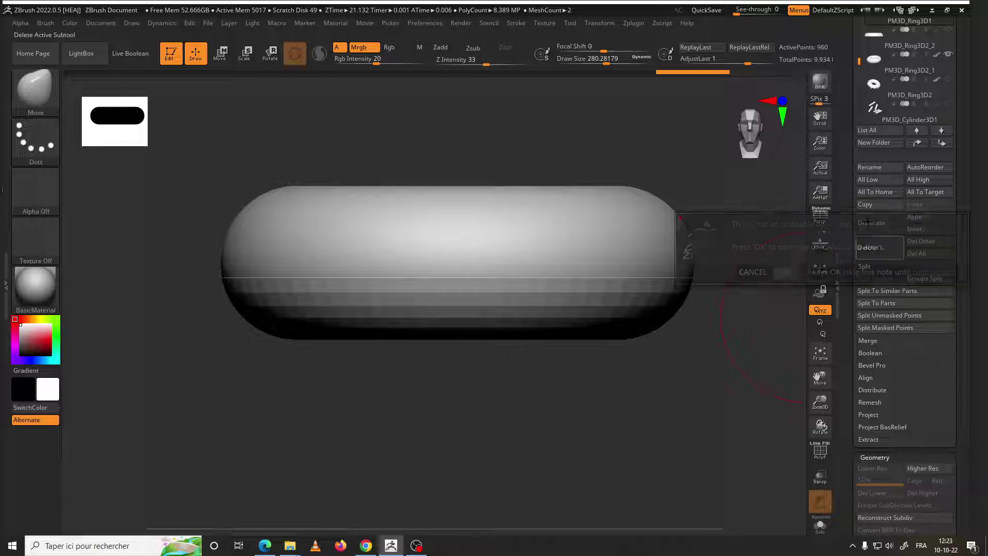
pyautogui.scroll(3, 961, 87)
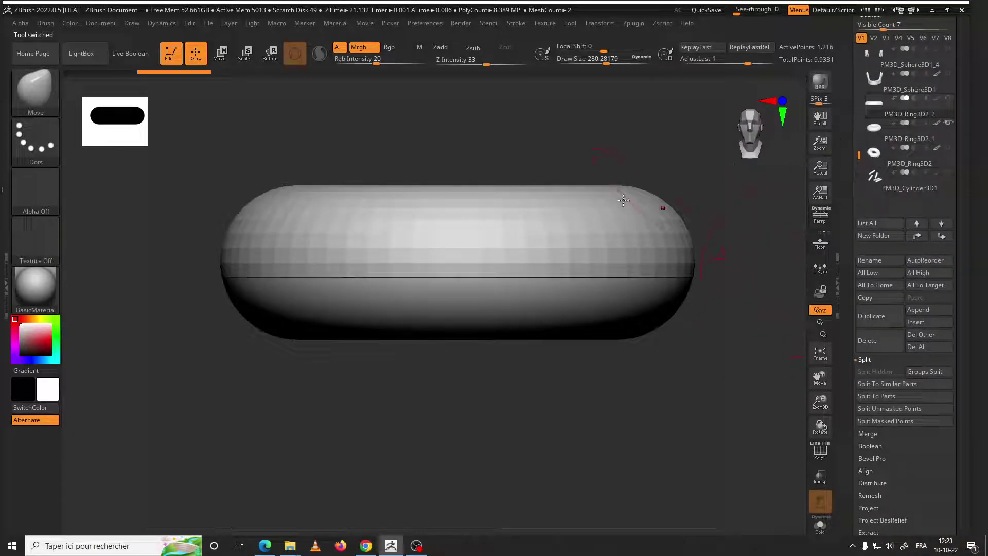
pyautogui.moveTo(623, 201); pyautogui.dragTo(569, 231, button='right')
pyautogui.moveTo(622, 291)
pyautogui.keyDown('ctrl'); pyautogui.mouseDown(button='right')
pyautogui.moveTo(588, 272)
pyautogui.moveTo(530, 319)
pyautogui.mouseUp(button='right'); pyautogui.keyUp('ctrl')
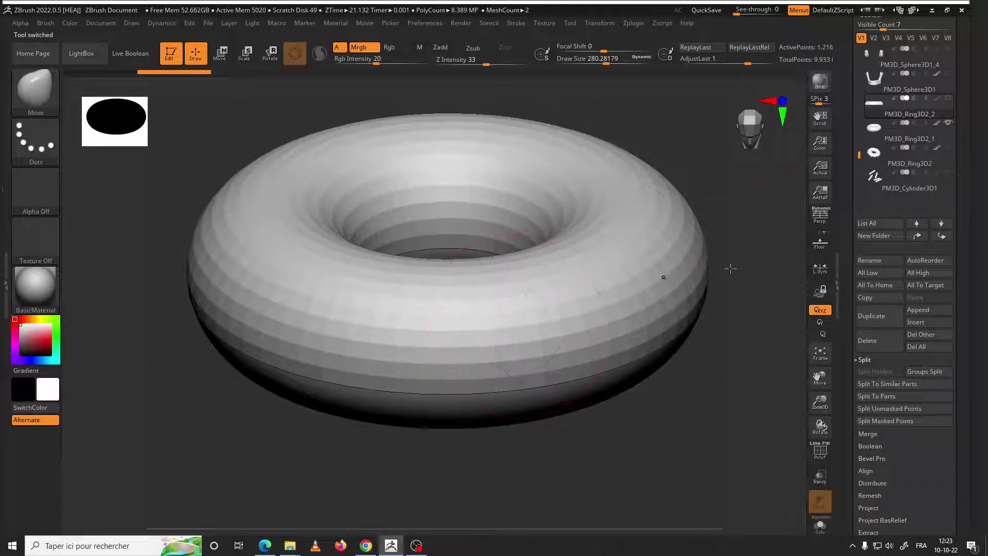
# Append a Cylinder3D and round its bottom with Deformation Polish
pyautogui.click(941, 311)
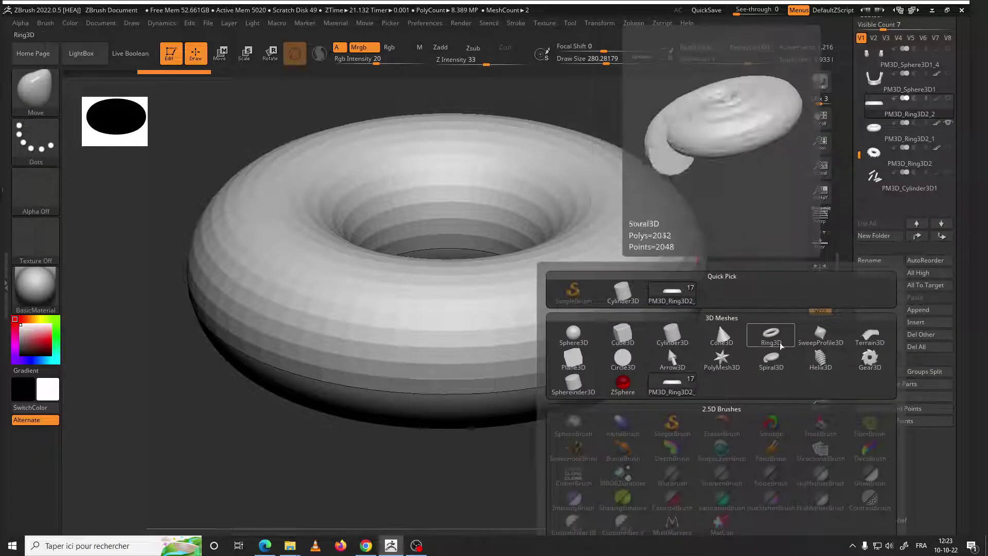
pyautogui.click(675, 340)
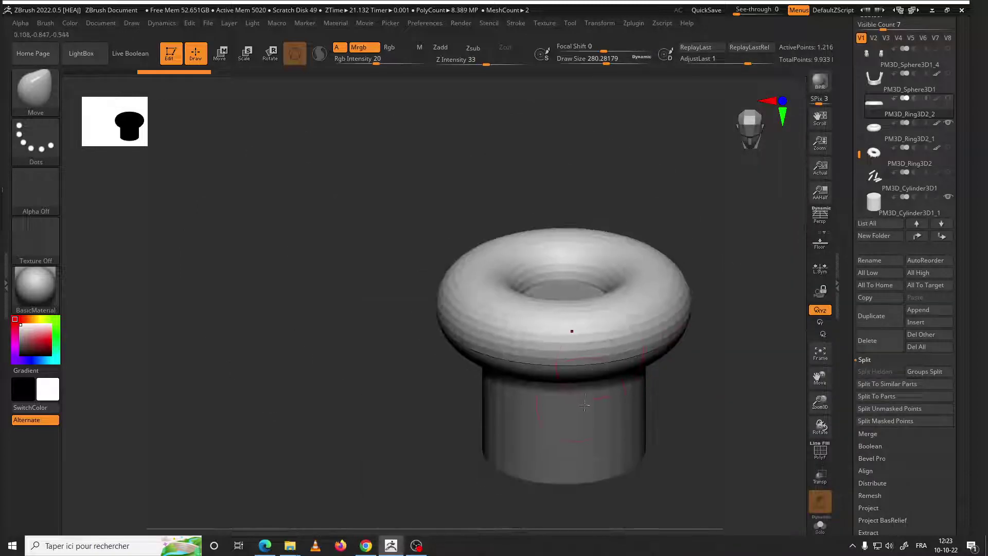
pyautogui.keyDown('shift'); pyautogui.moveTo(714, 412); pyautogui.dragTo(746, 397); pyautogui.keyUp('shift')
pyautogui.click(941, 358)
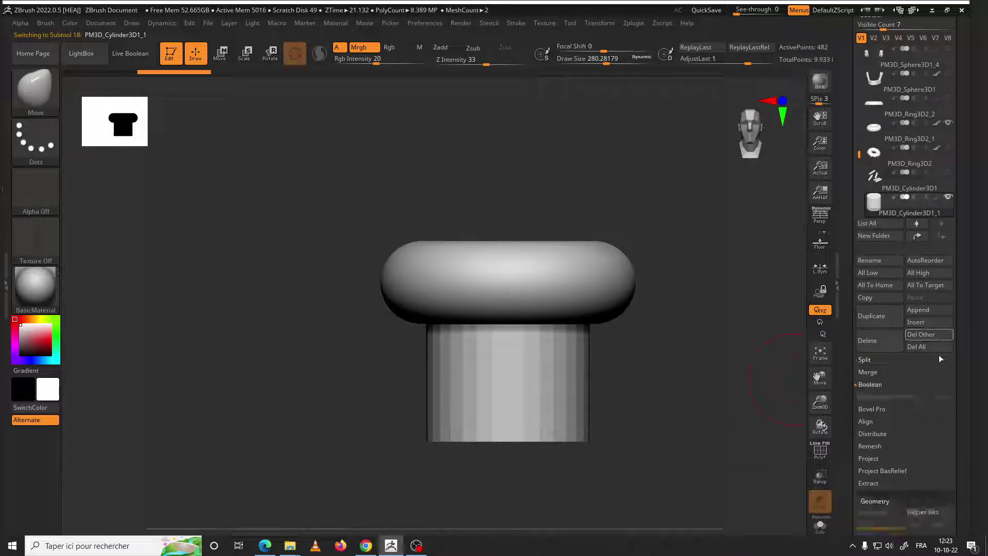
pyautogui.moveTo(964, 378); pyautogui.dragTo(945, 216)
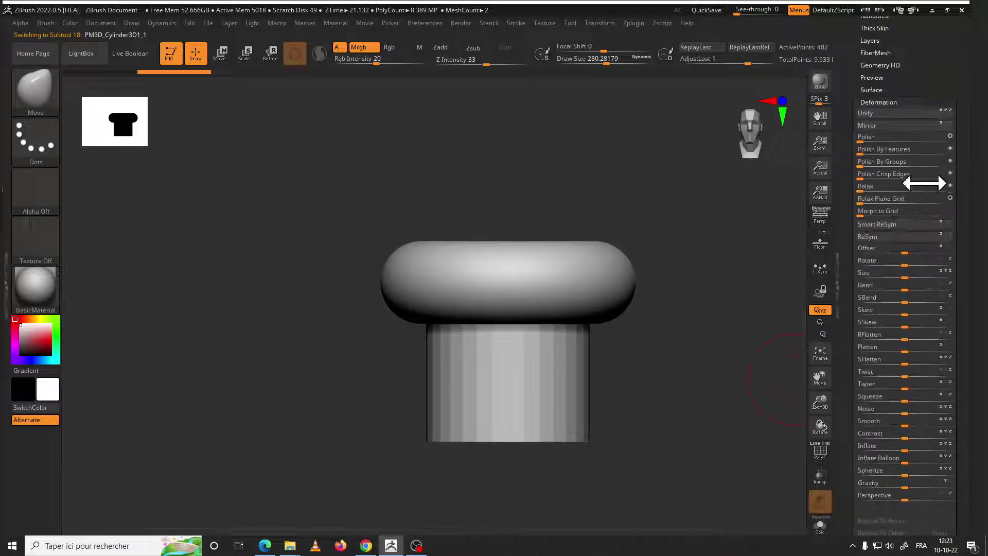
pyautogui.moveTo(873, 139); pyautogui.dragTo(924, 139)
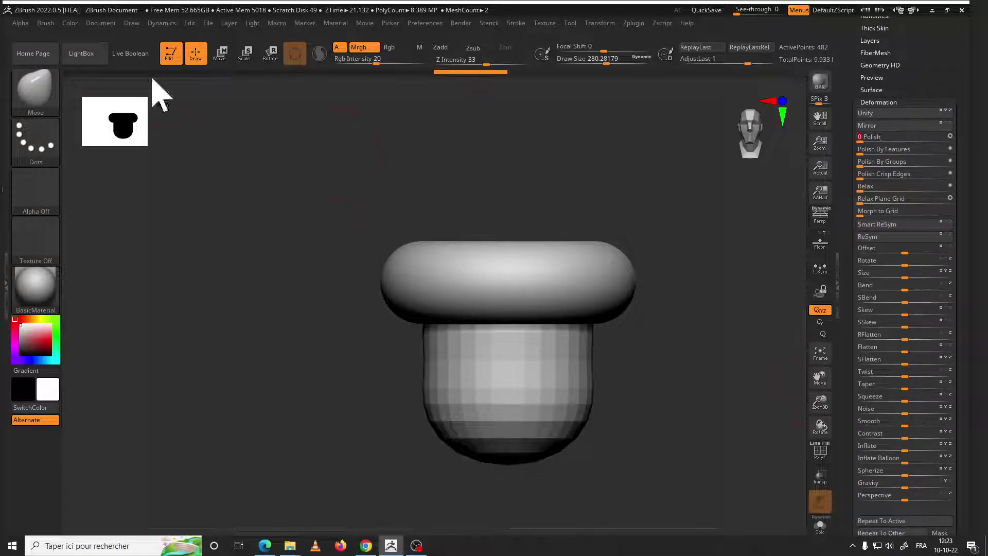
# Flip, shrink and raise the cylinder with the Move gizmo so it stands above the torus
pyautogui.click(223, 55)
pyautogui.moveTo(507, 403); pyautogui.dragTo(581, 111)
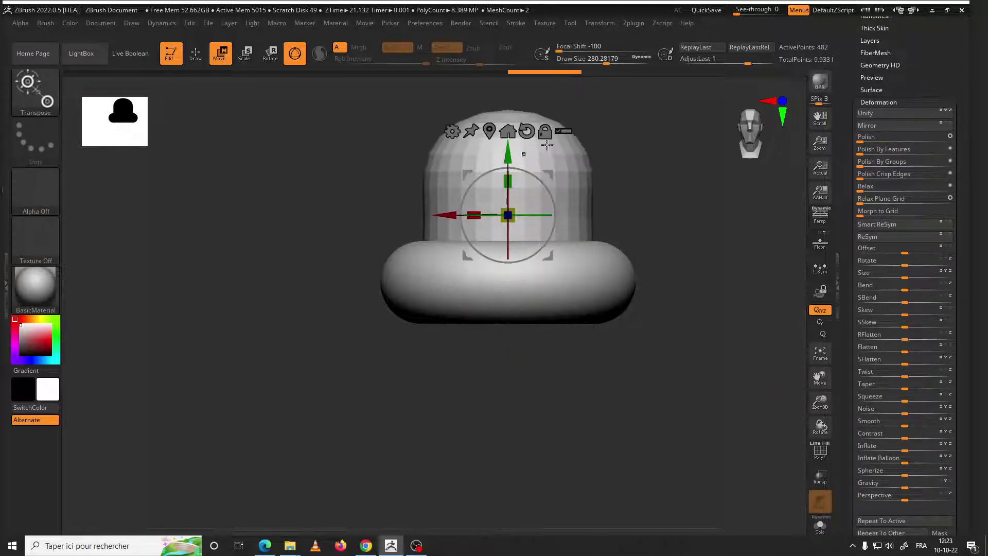
pyautogui.moveTo(507, 215); pyautogui.dragTo(509, 218)
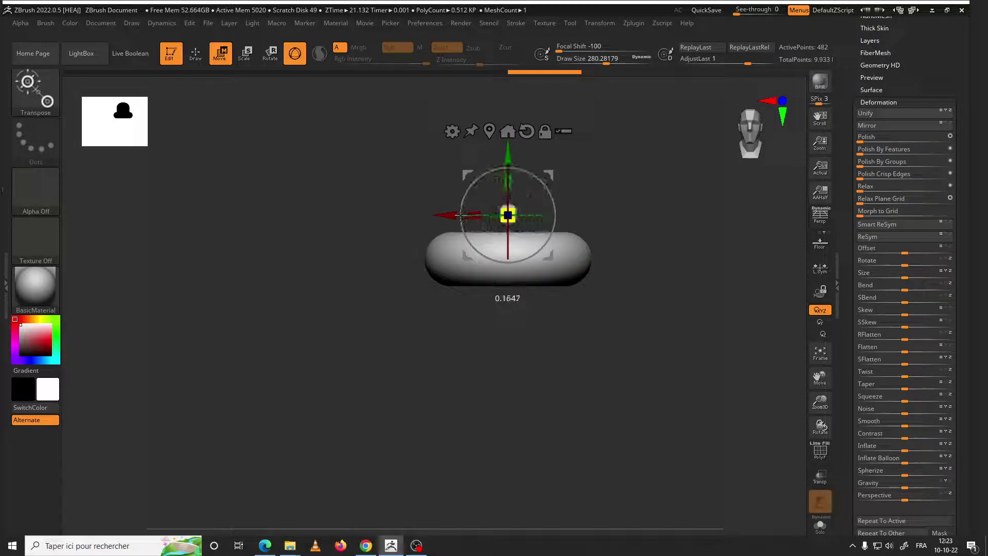
pyautogui.keyDown('ctrl'); pyautogui.moveTo(629, 127); pyautogui.dragTo(452, 220); pyautogui.keyUp('ctrl')
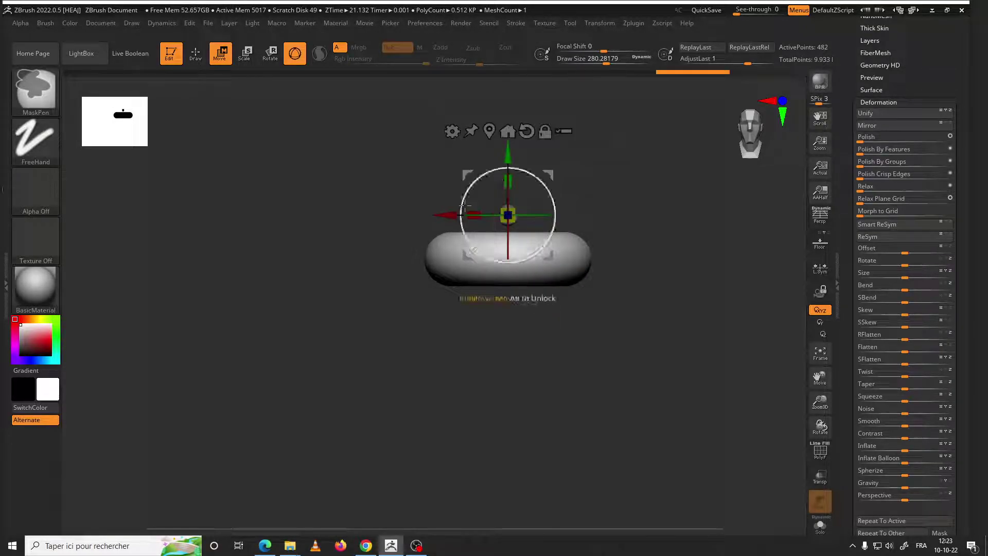
pyautogui.moveTo(508, 154); pyautogui.dragTo(507, 87)
pyautogui.moveTo(508, 148)
pyautogui.keyDown('alt'); pyautogui.mouseDown()
pyautogui.moveTo(508, 287)
pyautogui.moveTo(508, 214)
pyautogui.moveTo(522, 208)
pyautogui.moveTo(464, 255)
pyautogui.moveTo(474, 220)
pyautogui.mouseUp(); pyautogui.keyUp('alt')
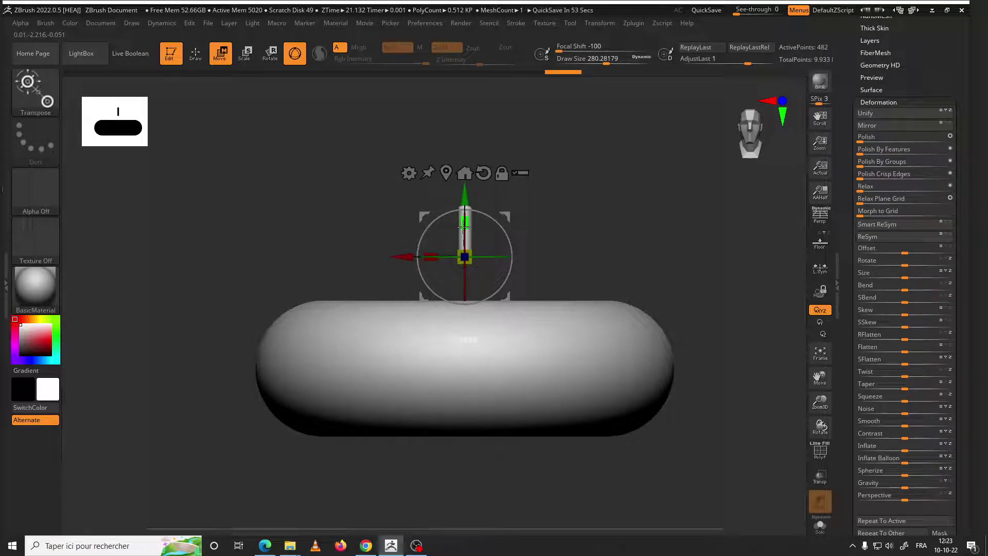
pyautogui.hotkey('ctrl', 'z')
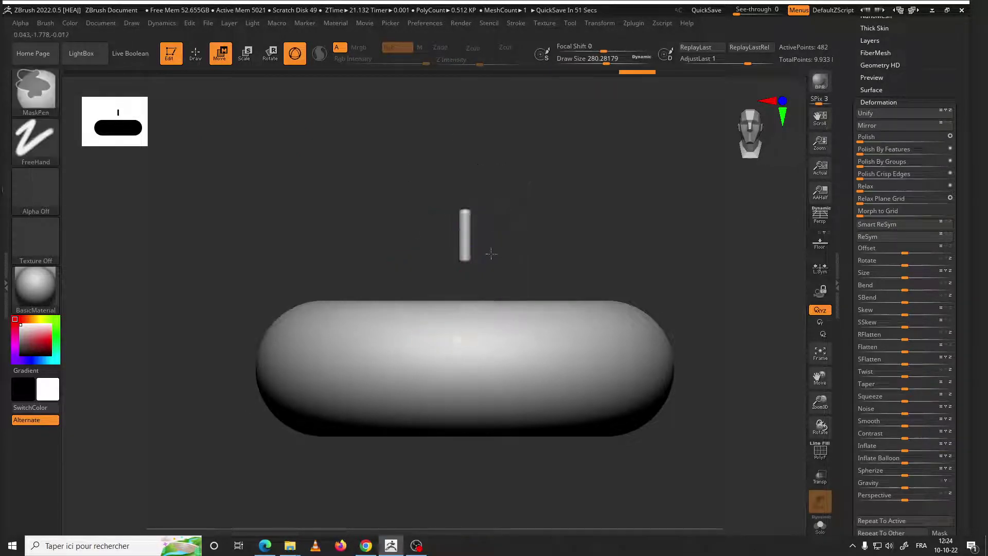
pyautogui.hotkey('ctrl', 'z')
pyautogui.hotkey('ctrl', 'z')
pyautogui.hotkey('ctrl', 'z')
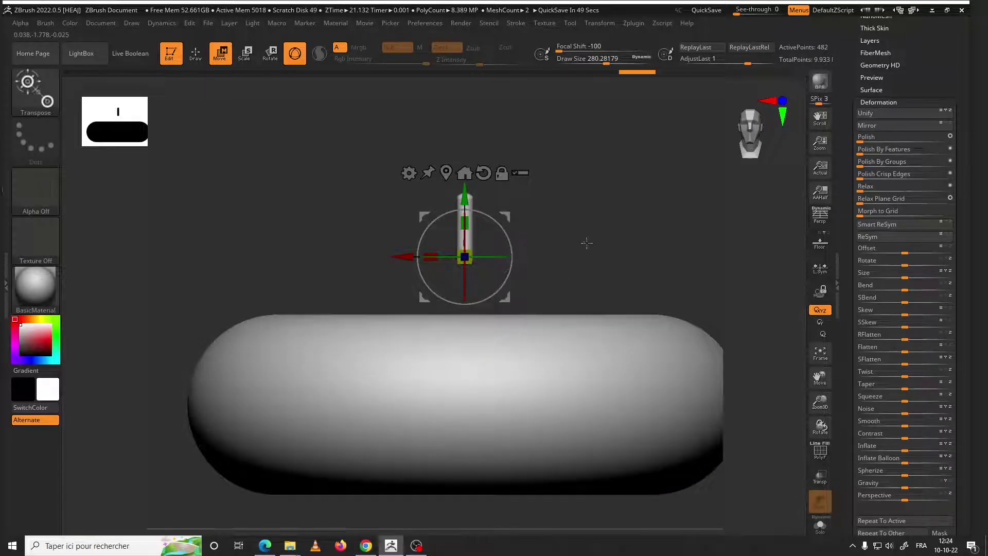
pyautogui.scroll(5, 953, 278)
pyautogui.scroll(5, 951, 289)
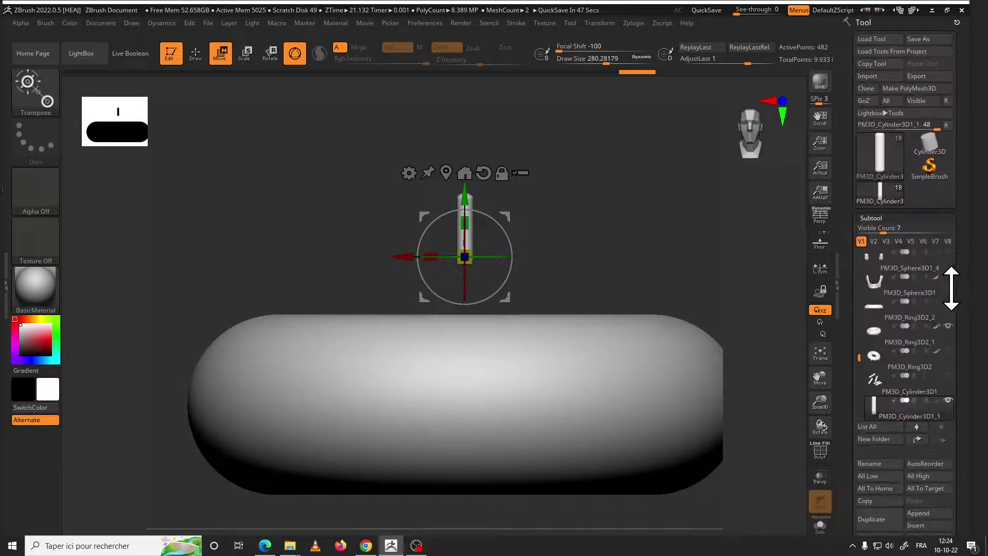
# Make the stick a polymesh tool and reselect the PM3D_Ring3D2_2 torus subtool
pyautogui.click(930, 93)
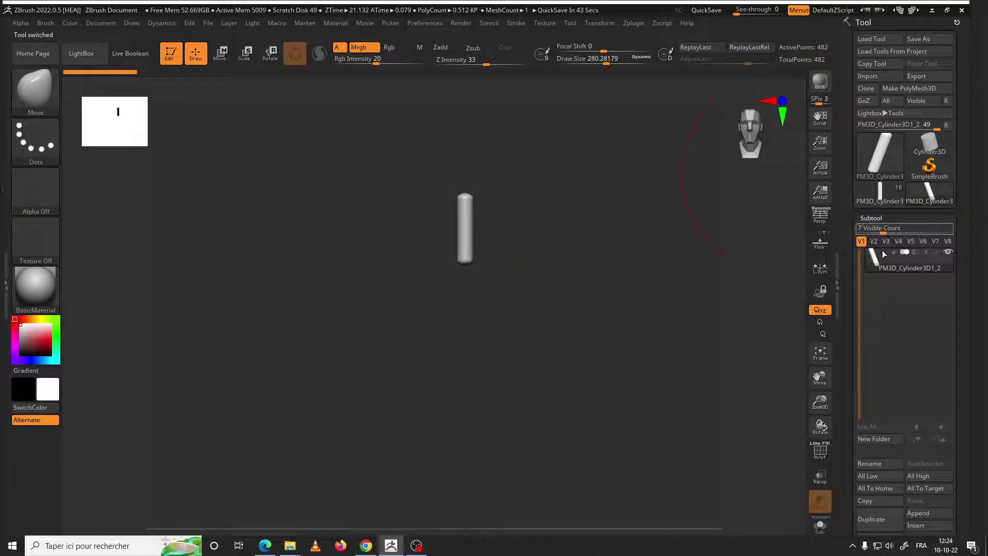
pyautogui.click(931, 148)
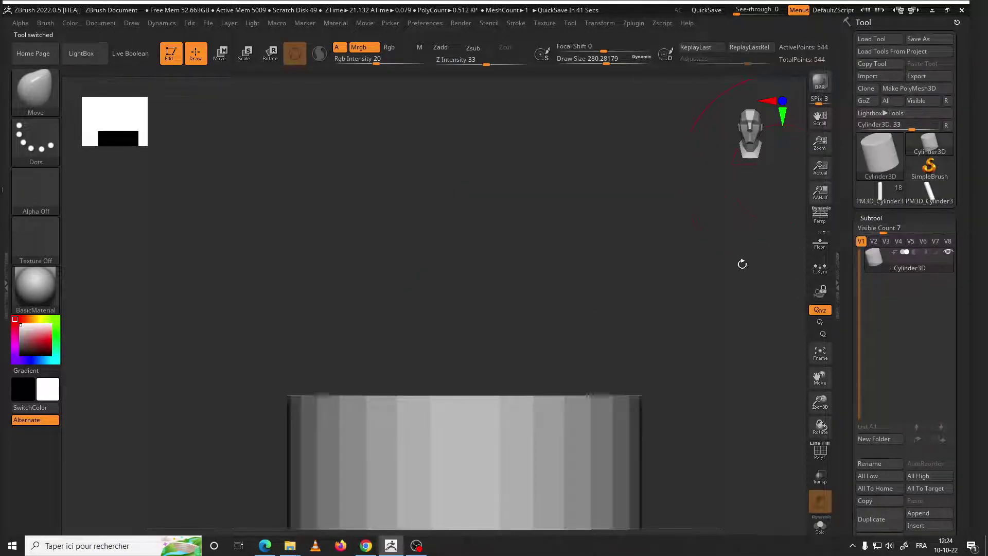
pyautogui.click(887, 195)
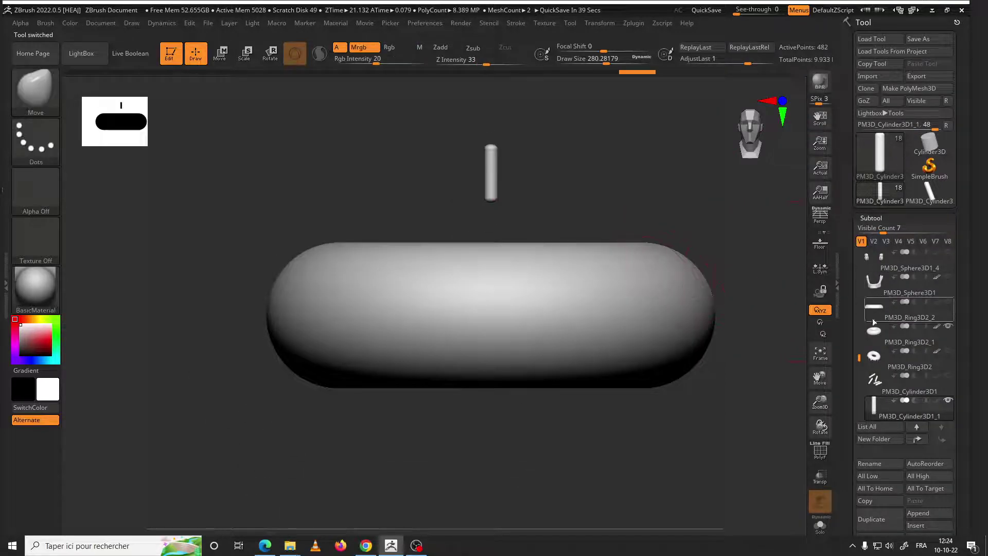
pyautogui.click(878, 316)
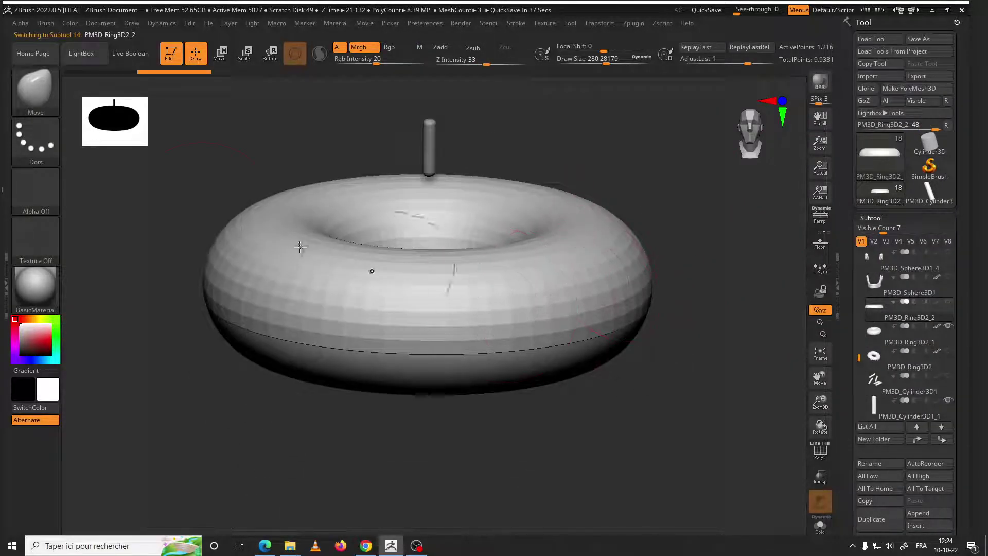
# Insert PM3D_Cylinder3 NanoMesh instances on all torus polygons using ZModeler
pyautogui.click(38, 97)
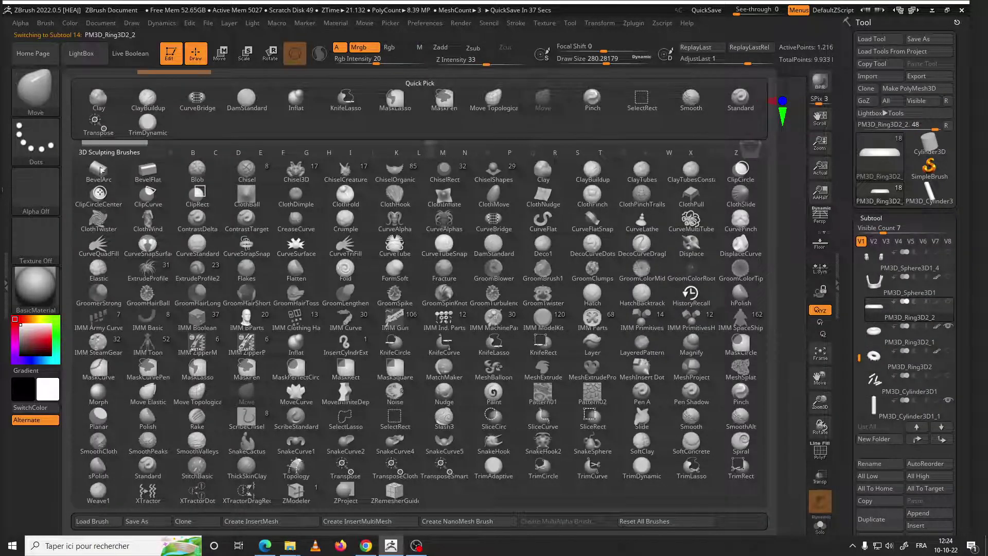
pyautogui.click(310, 501)
pyautogui.scroll(5, 456, 388)
pyautogui.press('space')
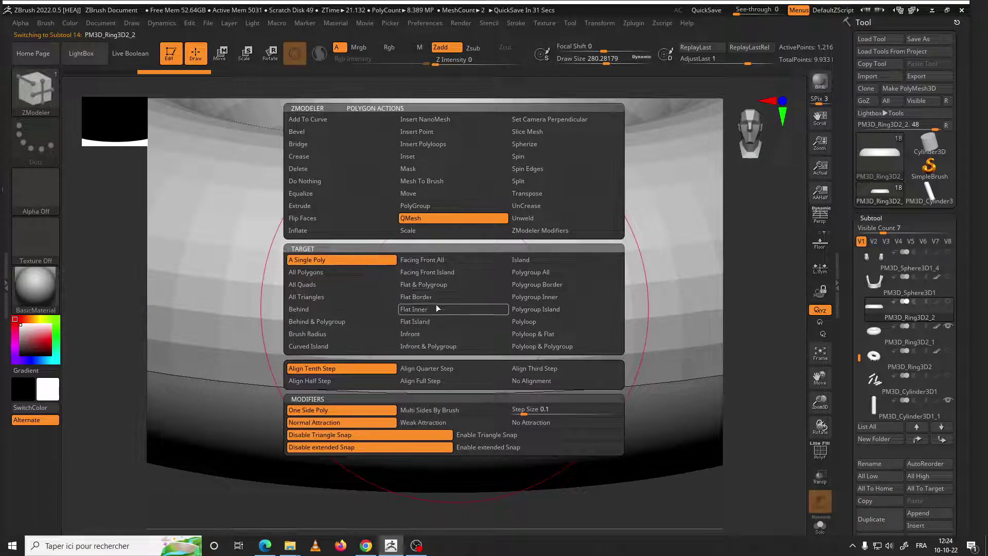
pyautogui.click(454, 119)
pyautogui.click(457, 120)
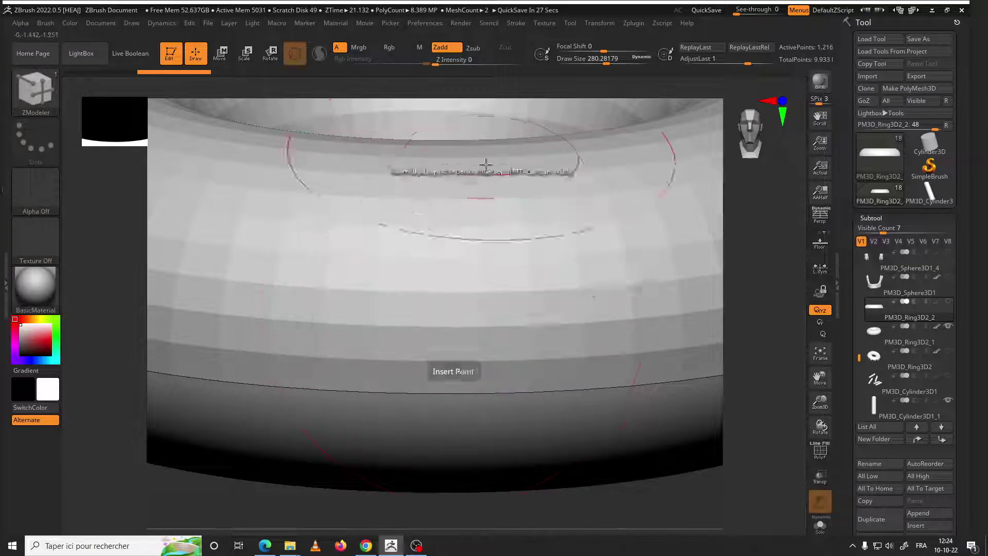
pyautogui.press('space')
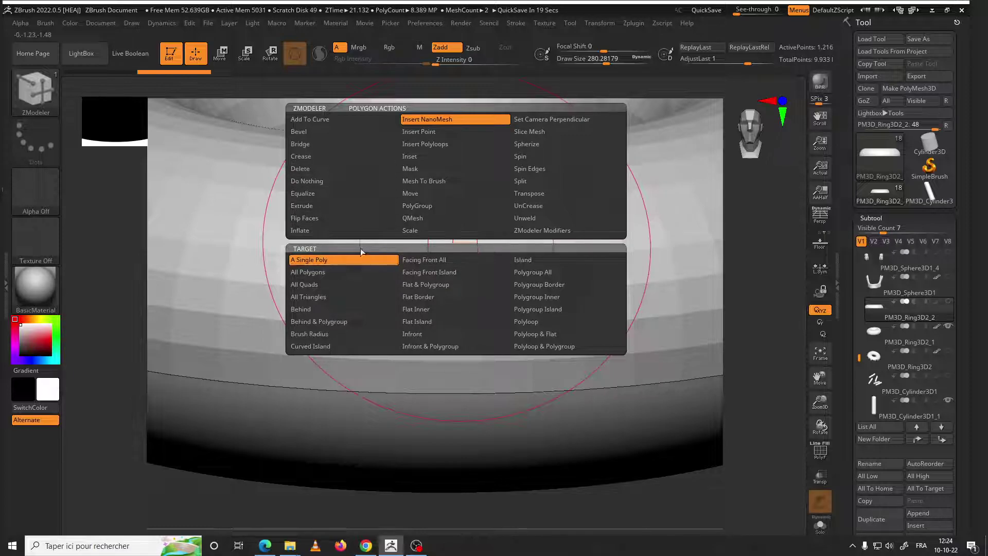
pyautogui.click(356, 283)
pyautogui.click(448, 283)
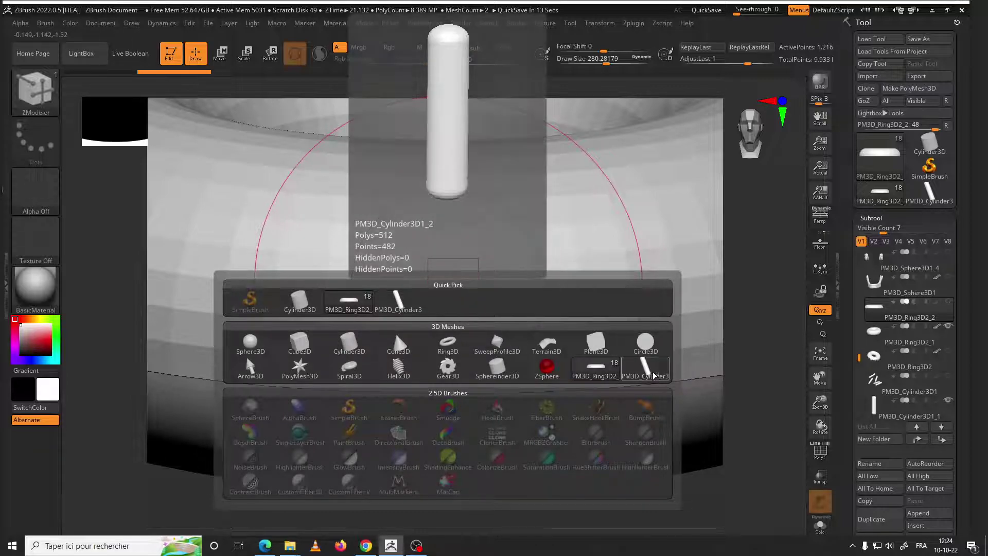
pyautogui.click(596, 368)
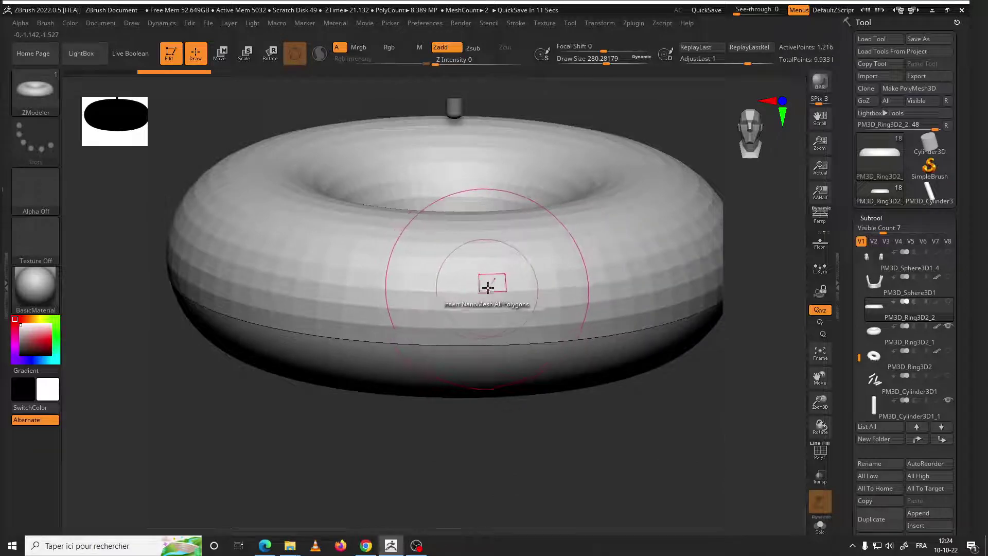
pyautogui.click(489, 283)
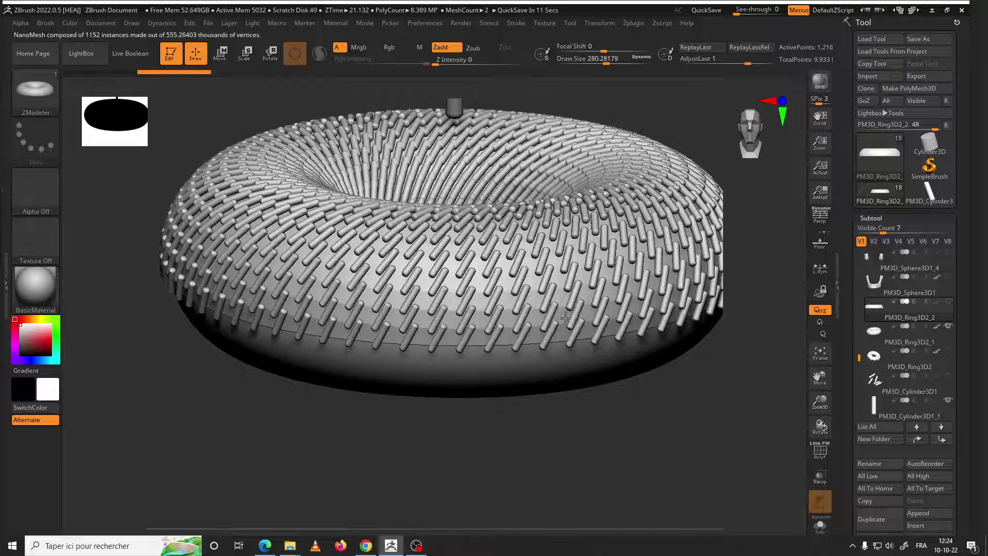
# Lay the cylinder sprinkles flat against the donut surface and bring up the NanoMesh settings
pyautogui.moveTo(565, 318)
pyautogui.mouseDown()
pyautogui.moveTo(554, 340)
pyautogui.moveTo(477, 357)
pyautogui.moveTo(454, 350)
pyautogui.moveTo(462, 379)
pyautogui.mouseUp()
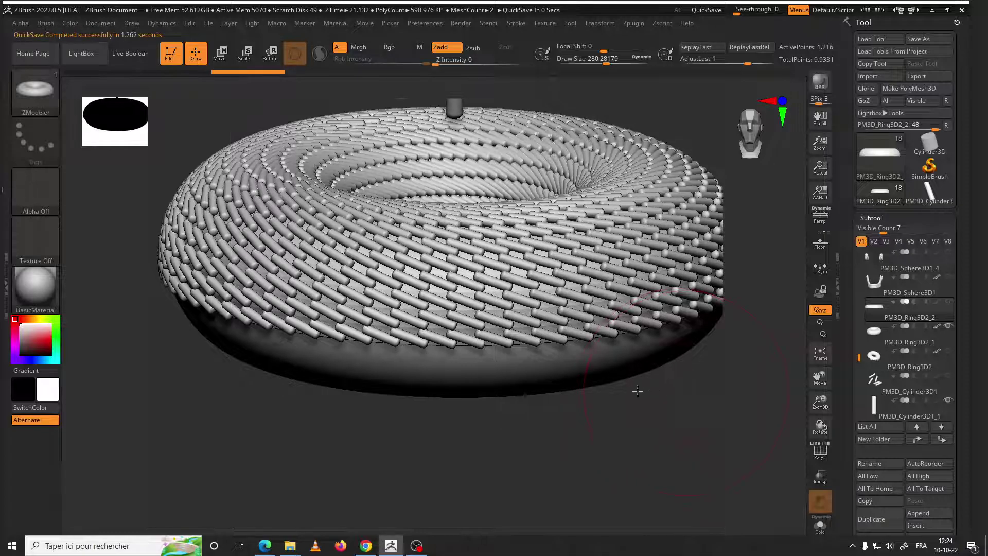
pyautogui.moveTo(635, 386)
pyautogui.mouseDown()
pyautogui.moveTo(602, 396)
pyautogui.moveTo(623, 428)
pyautogui.moveTo(624, 392)
pyautogui.moveTo(554, 360)
pyautogui.moveTo(562, 199)
pyautogui.moveTo(578, 220)
pyautogui.moveTo(556, 371)
pyautogui.moveTo(585, 386)
pyautogui.moveTo(550, 351)
pyautogui.mouseUp()
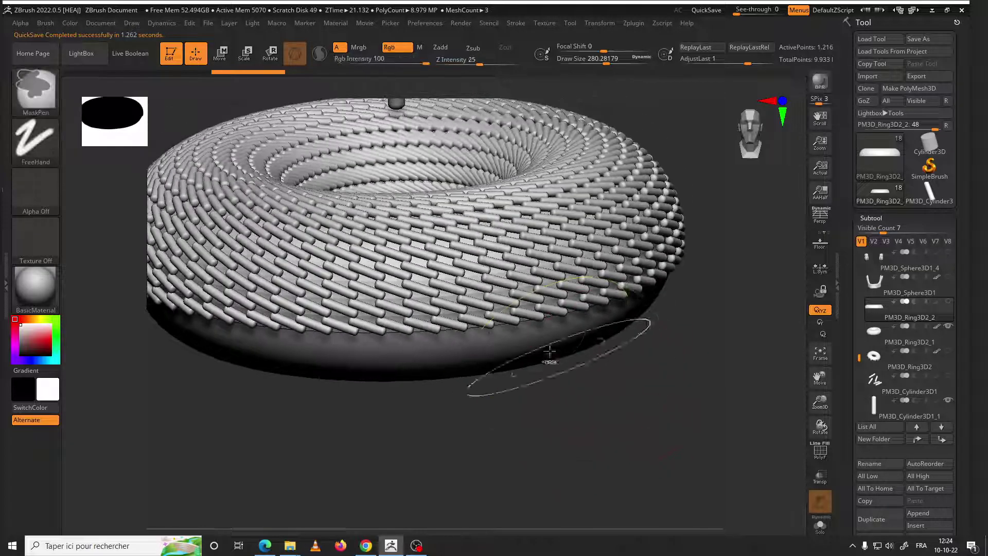
pyautogui.moveTo(965, 340)
pyautogui.mouseDown()
pyautogui.moveTo(953, 194)
pyautogui.moveTo(942, 136)
pyautogui.moveTo(937, 143)
pyautogui.mouseUp()
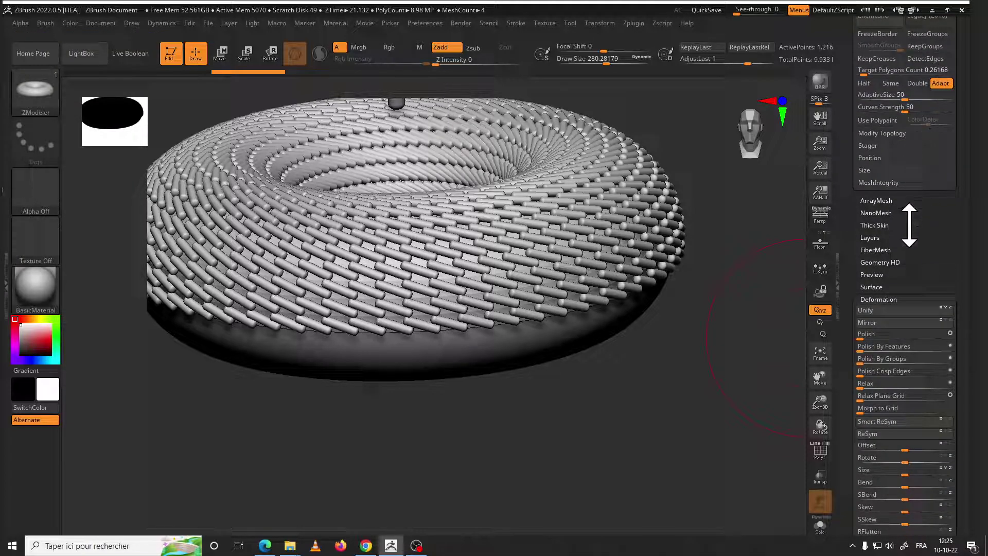
pyautogui.click(877, 212)
# Tune NanoMesh XOffset, Height and rotation variations, spinning instances to 47 degrees
pyautogui.moveTo(958, 315)
pyautogui.mouseDown()
pyautogui.moveTo(923, 274)
pyautogui.moveTo(880, 282)
pyautogui.mouseUp()
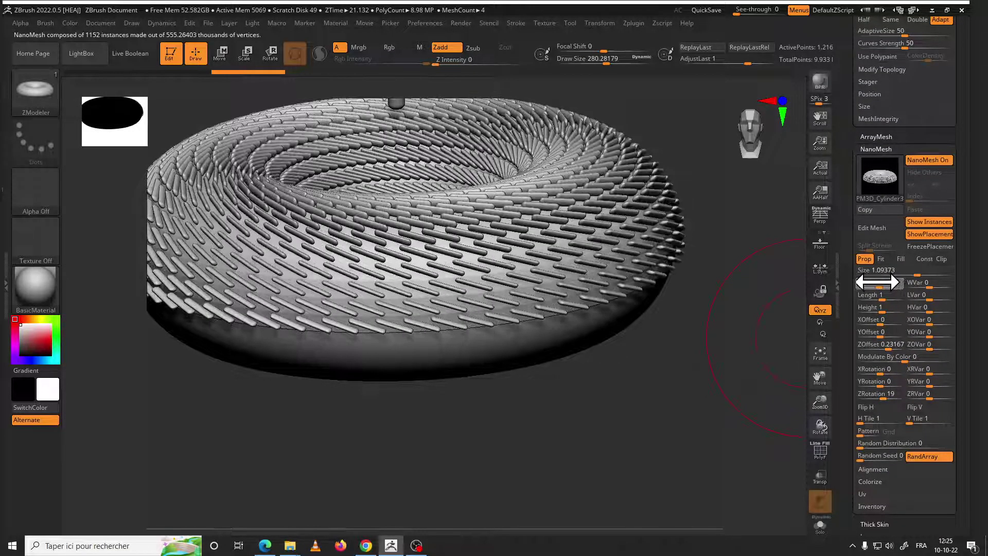
pyautogui.moveTo(890, 319); pyautogui.dragTo(880, 310)
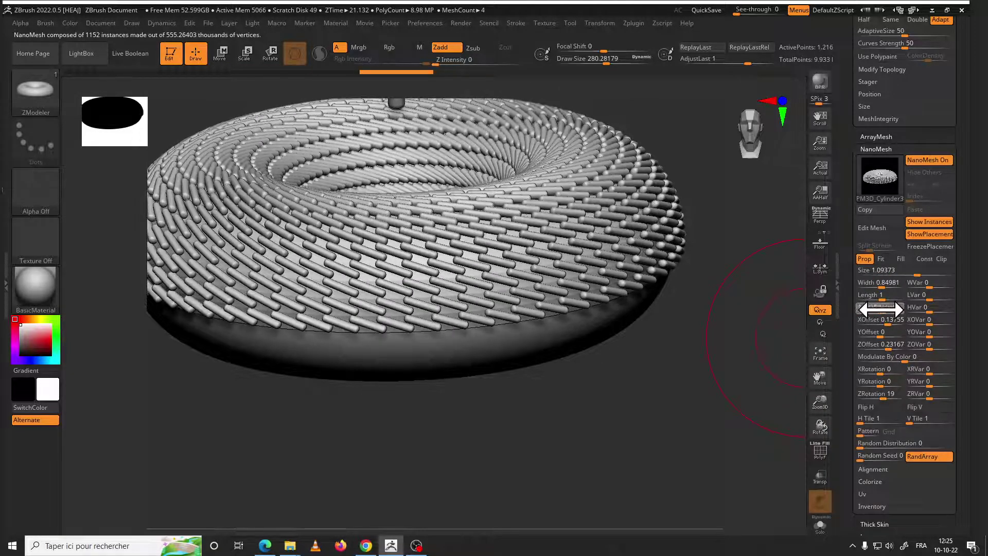
pyautogui.moveTo(877, 370); pyautogui.dragTo(879, 370)
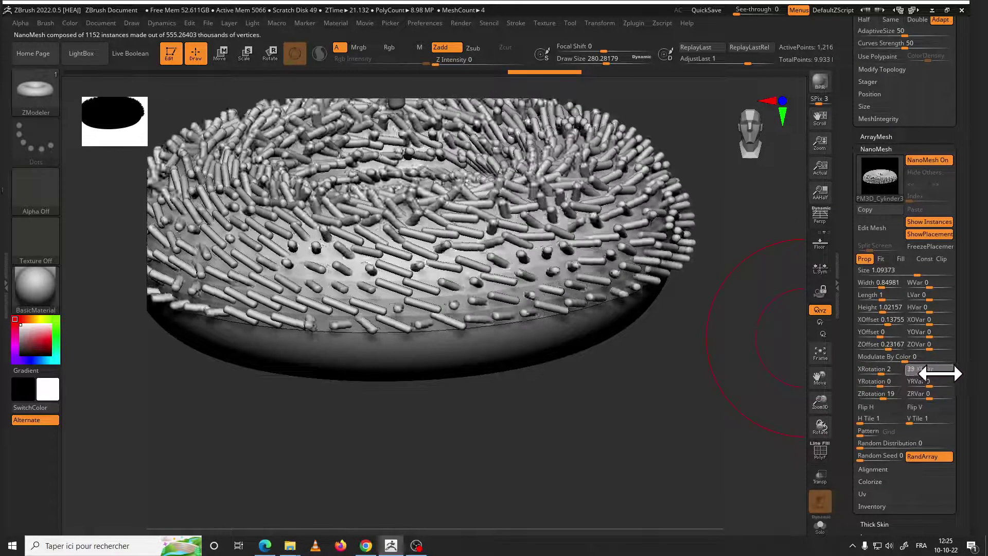
pyautogui.moveTo(934, 375); pyautogui.dragTo(929, 375)
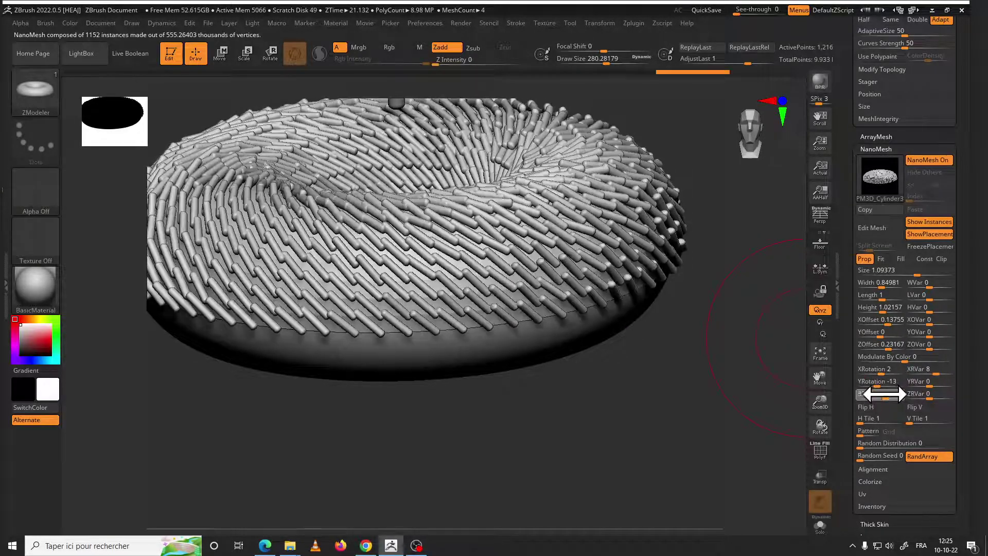
pyautogui.moveTo(922, 394); pyautogui.dragTo(948, 401)
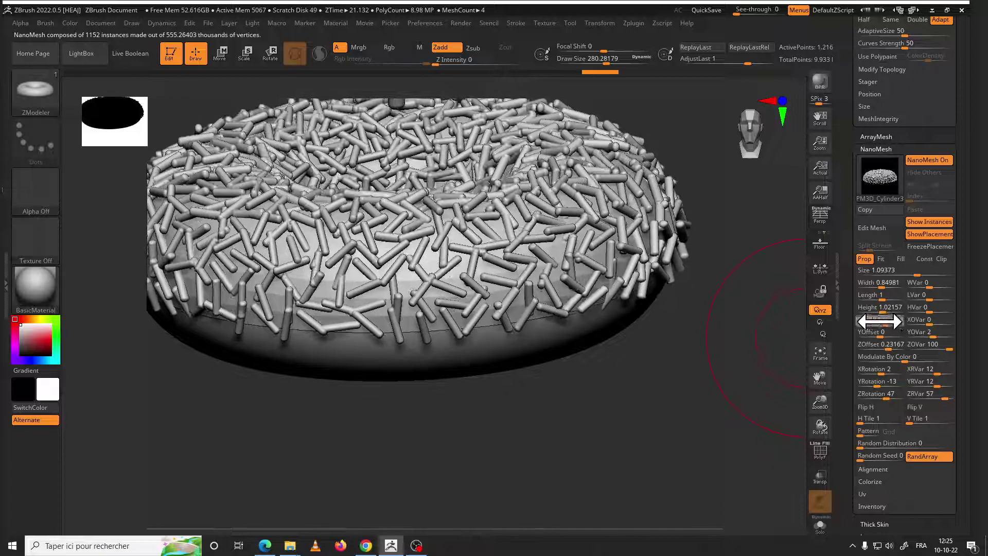
pyautogui.moveTo(879, 321); pyautogui.dragTo(878, 322)
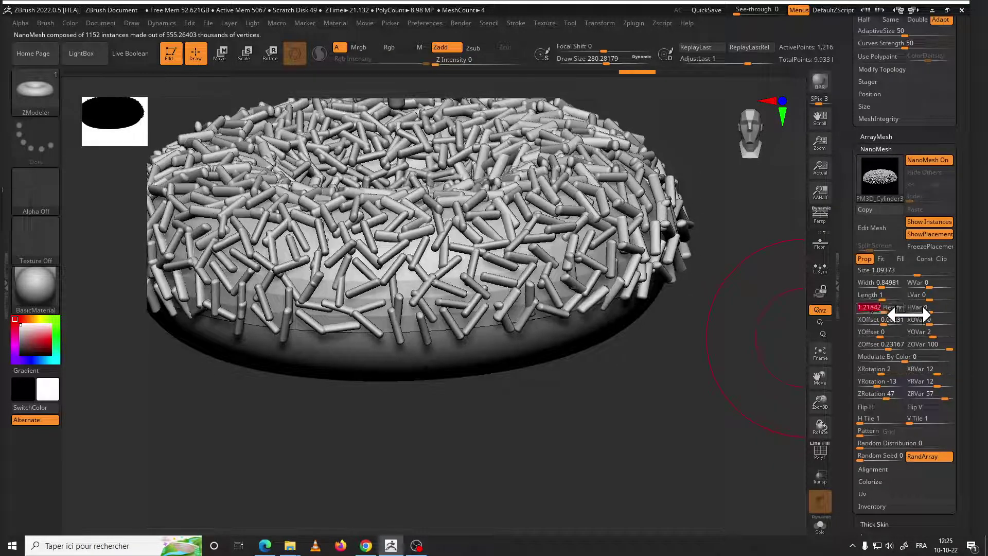
pyautogui.moveTo(910, 314); pyautogui.dragTo(926, 299)
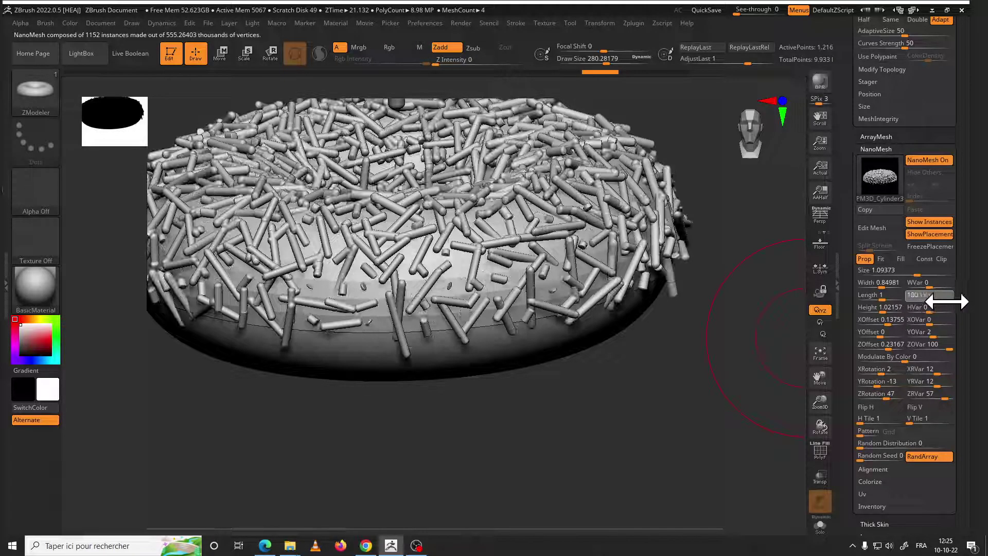
pyautogui.moveTo(881, 296)
pyautogui.mouseDown()
pyautogui.moveTo(900, 297)
pyautogui.moveTo(879, 298)
pyautogui.mouseUp()
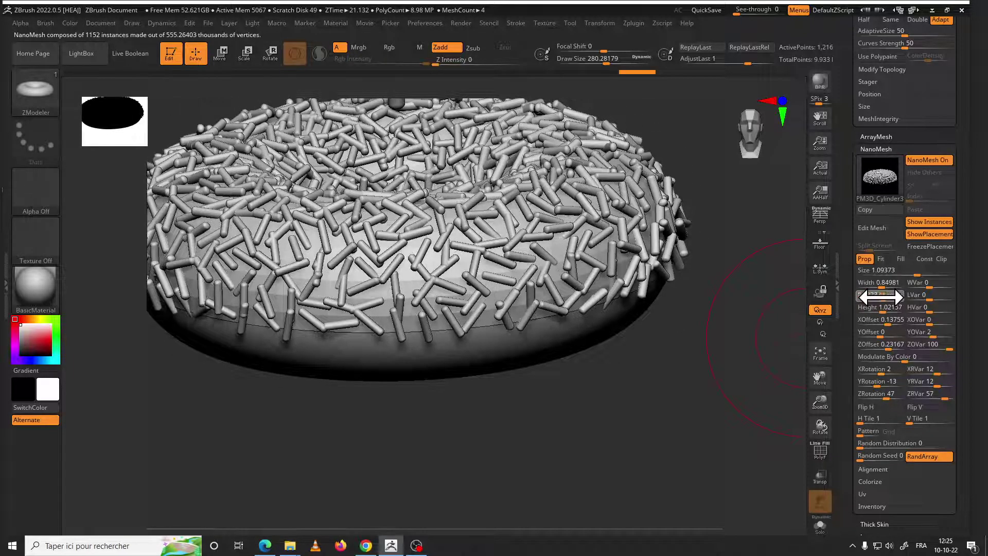
# Try Fit and Fill, return to Prop, and lower instance Size to 1.00984
pyautogui.click(884, 259)
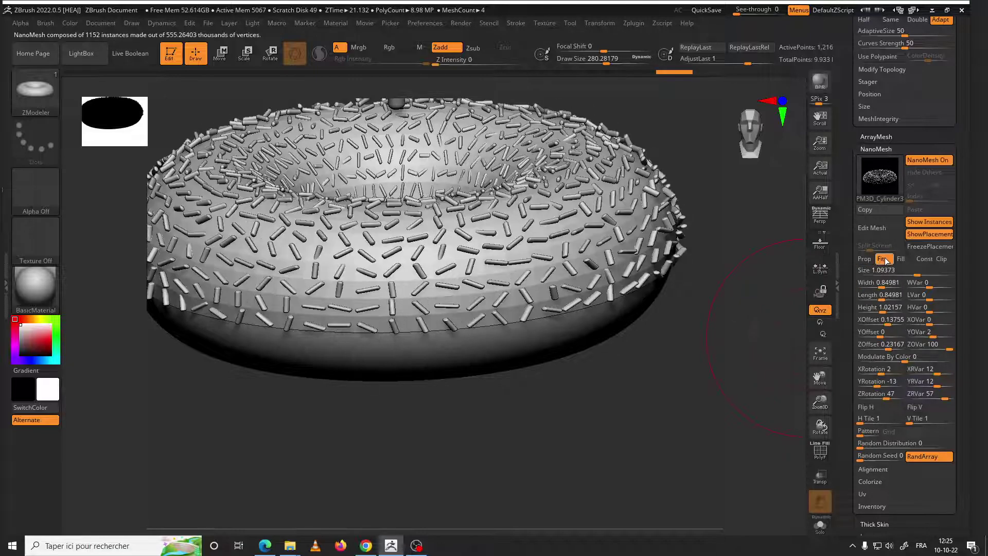
pyautogui.click(901, 259)
pyautogui.click(923, 259)
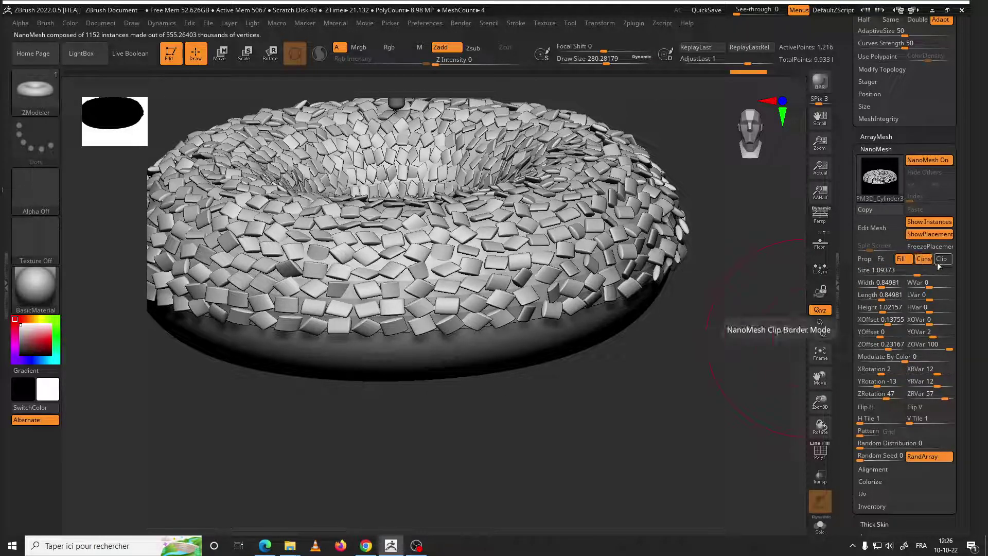
pyautogui.click(865, 259)
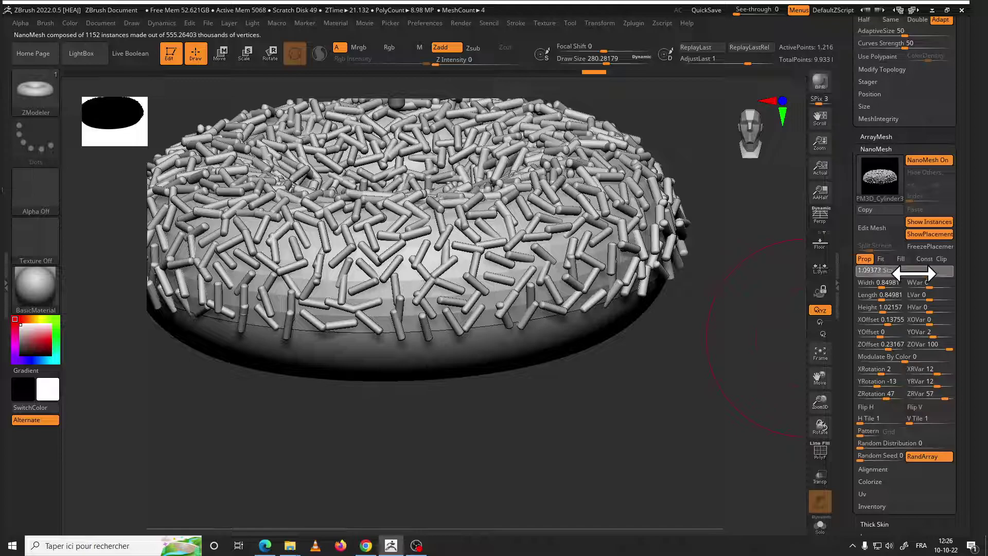
pyautogui.moveTo(915, 273); pyautogui.dragTo(908, 275)
pyautogui.moveTo(783, 287)
pyautogui.keyDown('alt'); pyautogui.mouseDown()
pyautogui.moveTo(697, 304)
pyautogui.moveTo(705, 353)
pyautogui.moveTo(713, 325)
pyautogui.moveTo(702, 282)
pyautogui.mouseUp(); pyautogui.keyUp('alt')
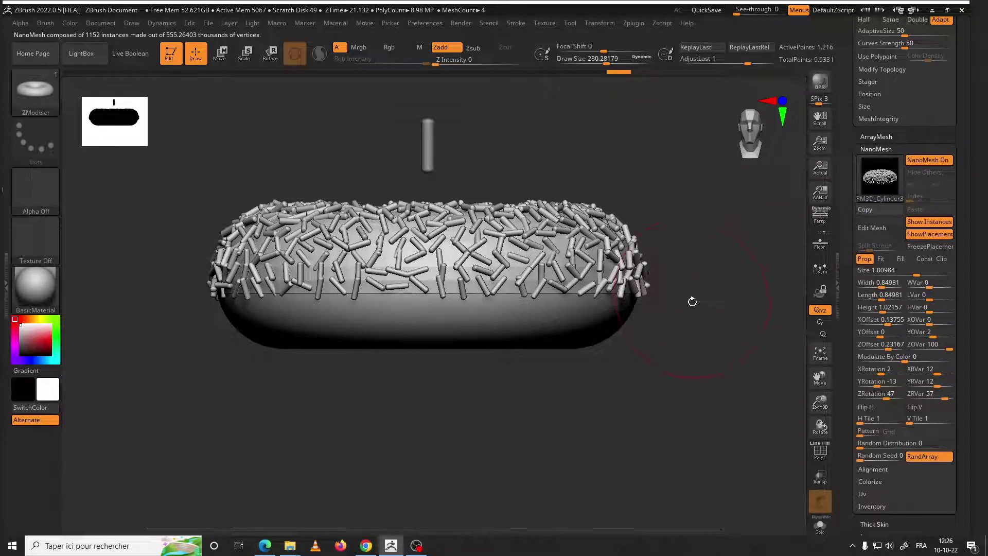
pyautogui.moveTo(716, 327)
pyautogui.mouseDown()
pyautogui.moveTo(619, 247)
pyautogui.moveTo(692, 219)
pyautogui.mouseUp()
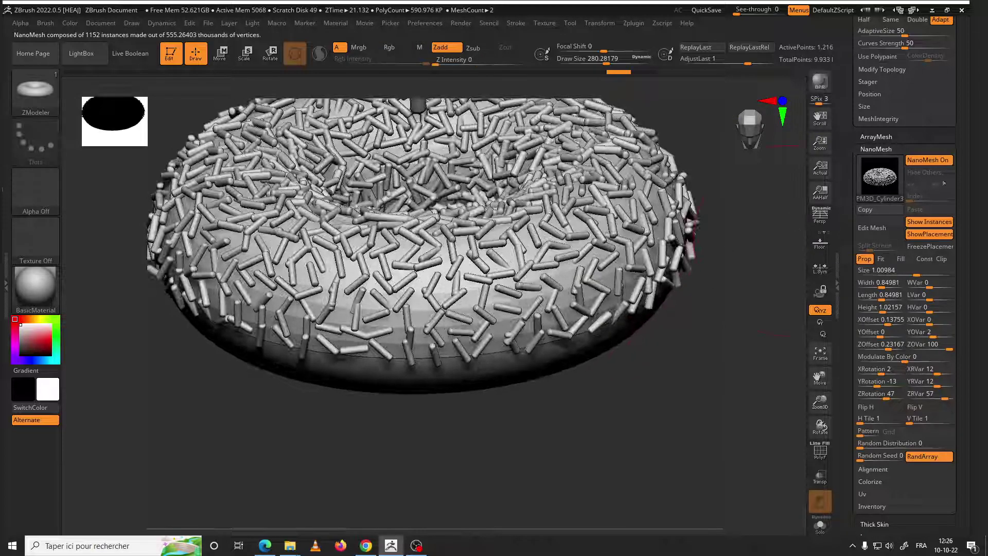
# Show the icing subtool and move the sprinkles up over it
pyautogui.scroll(3, 963, 353)
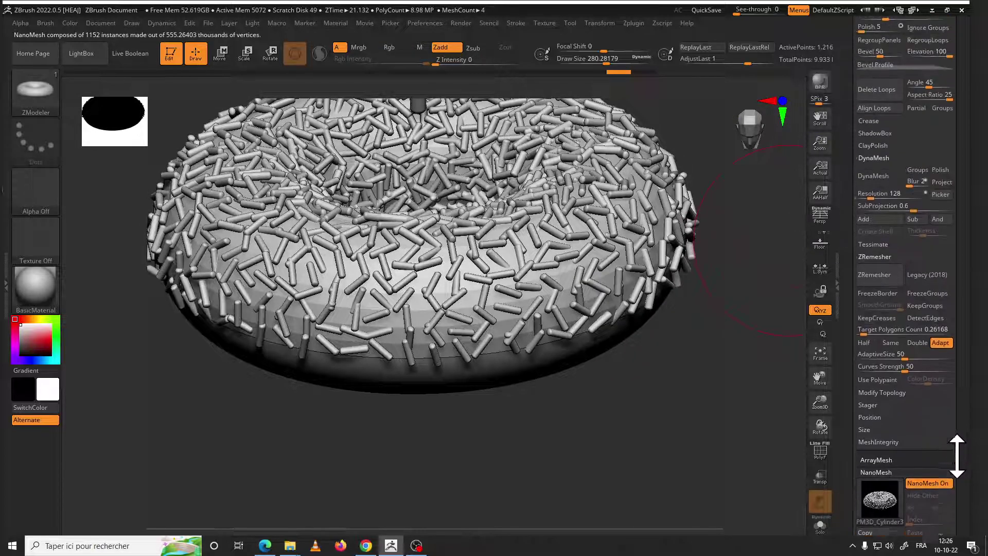
pyautogui.scroll(3, 963, 452)
pyautogui.scroll(3, 947, 289)
pyautogui.scroll(5, 959, 257)
pyautogui.scroll(5, 957, 360)
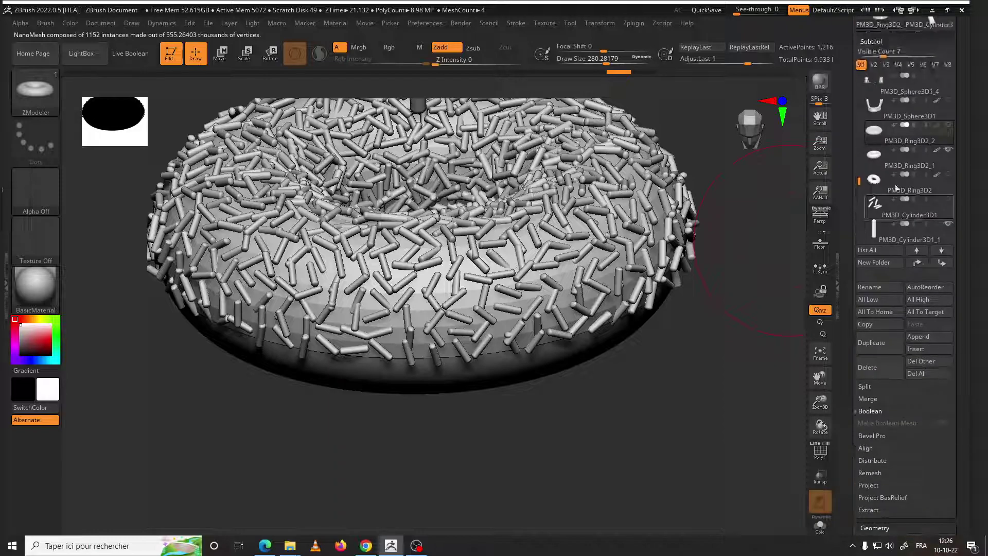
pyautogui.moveTo(858, 179); pyautogui.dragTo(857, 186)
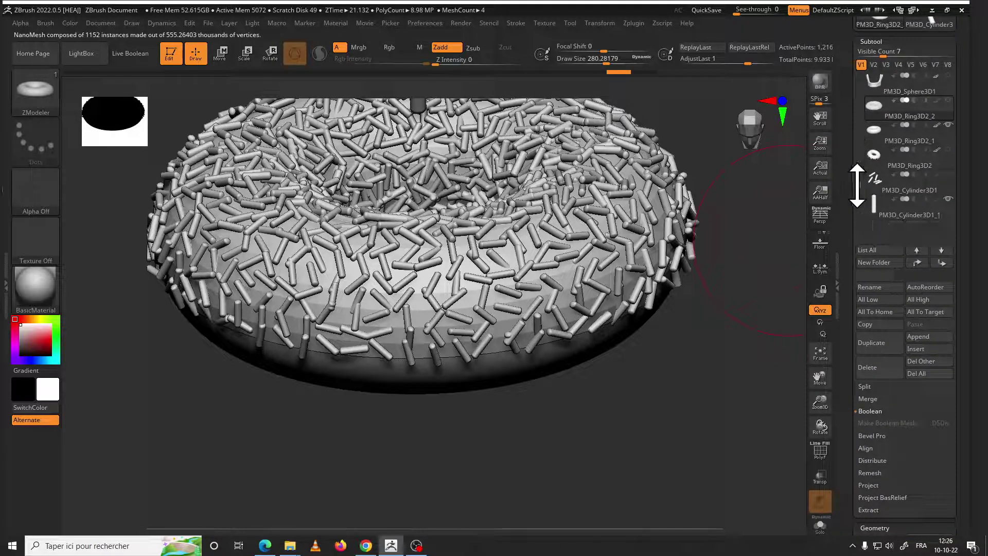
pyautogui.click(948, 150)
pyautogui.moveTo(686, 396); pyautogui.dragTo(683, 353)
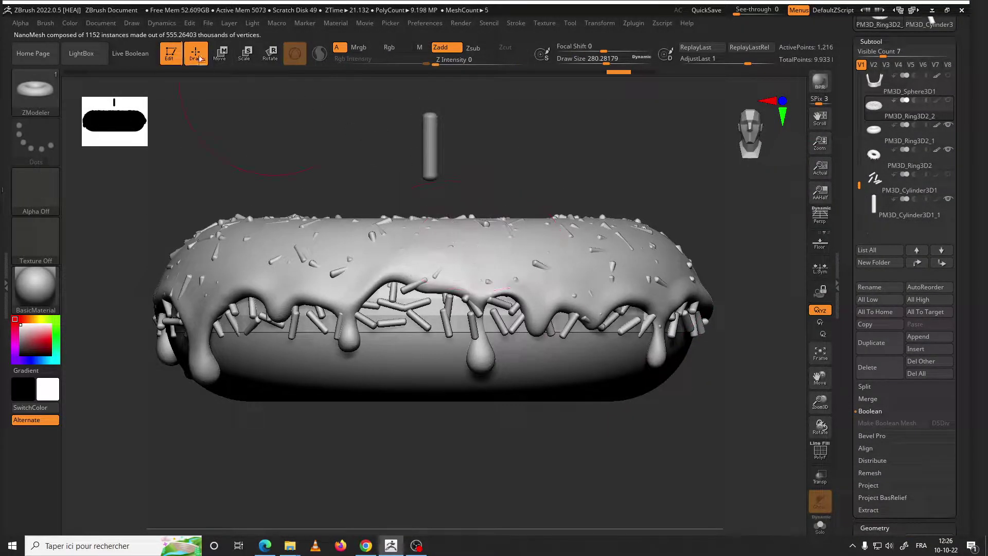
pyautogui.click(221, 56)
pyautogui.moveTo(431, 235)
pyautogui.mouseDown()
pyautogui.moveTo(422, 238)
pyautogui.moveTo(434, 305)
pyautogui.moveTo(542, 316)
pyautogui.mouseUp()
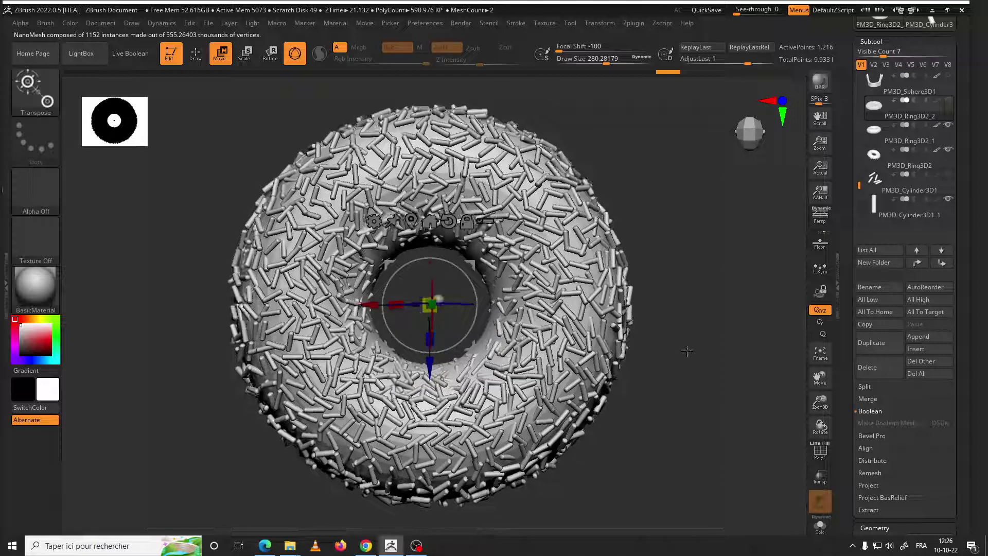
pyautogui.keyDown('ctrl'); pyautogui.moveTo(461, 273); pyautogui.dragTo(535, 310, button='right'); pyautogui.keyUp('ctrl')
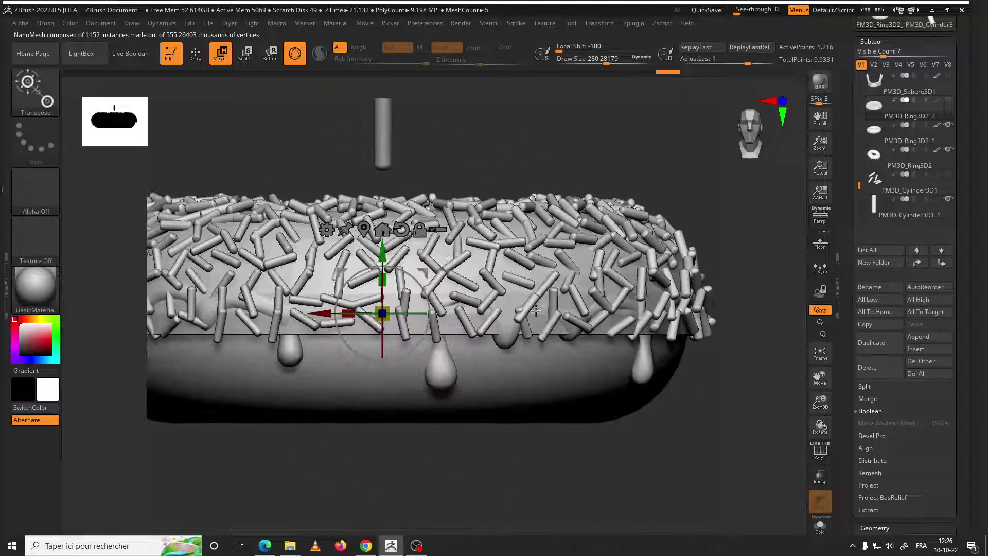
pyautogui.moveTo(961, 301); pyautogui.dragTo(962, 214)
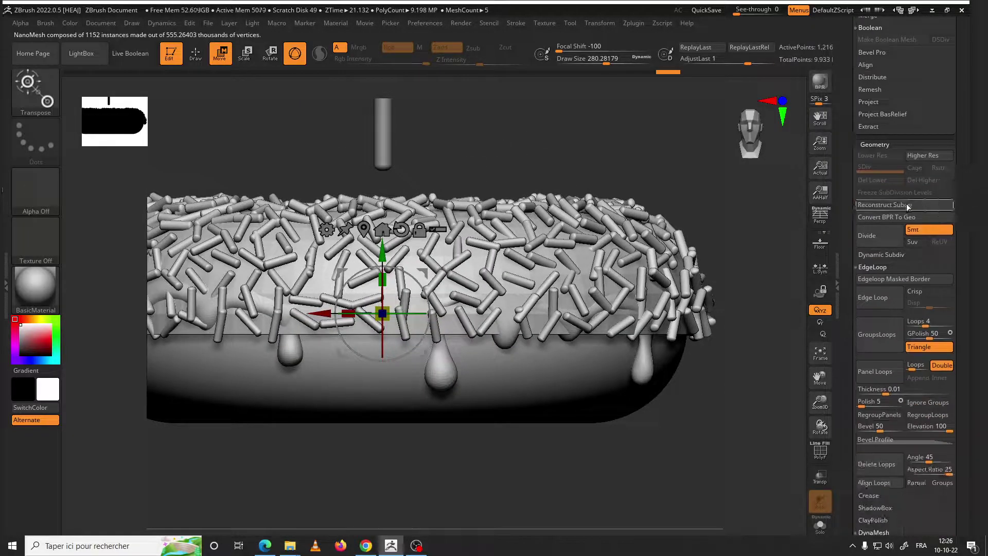
# Slice the right end off the sprinkle plane with the KnifeLasso brush
pyautogui.press('q')
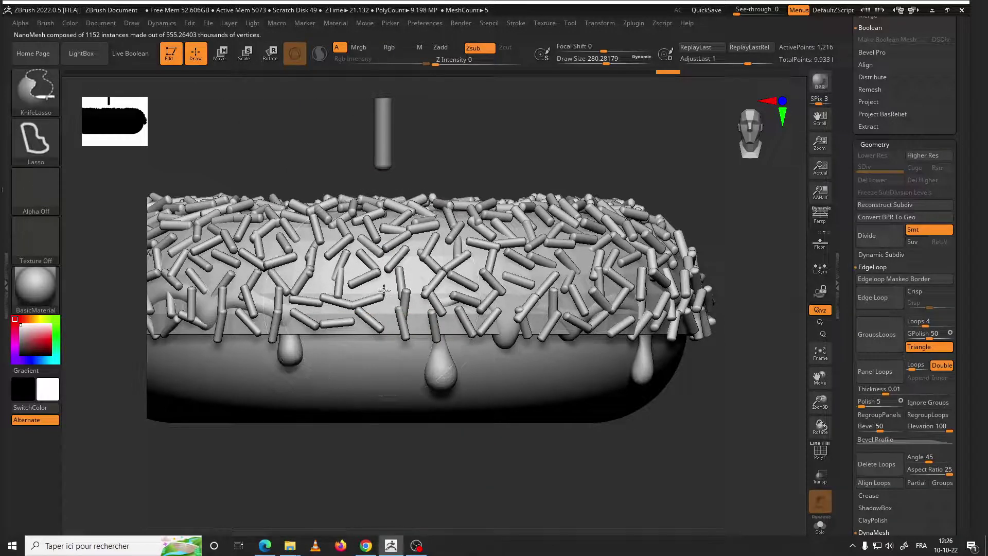
pyautogui.keyDown('ctrl'); pyautogui.keyDown('shift'); pyautogui.moveTo(397, 297); pyautogui.dragTo(394, 313); pyautogui.keyUp('shift'); pyautogui.keyUp('ctrl')
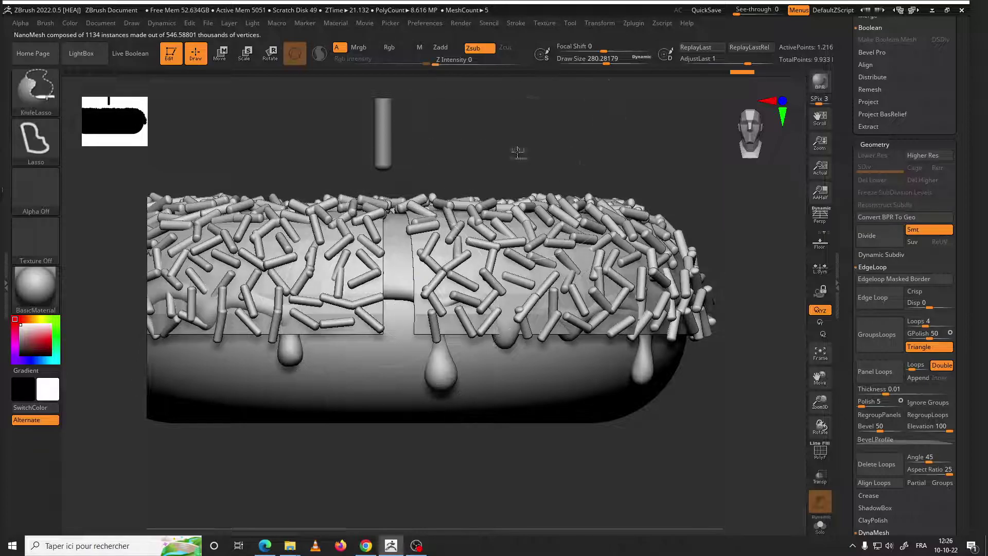
pyautogui.press('b')
pyautogui.press('z')
pyautogui.press('m')
pyautogui.keyDown('ctrl'); pyautogui.keyDown('shift'); pyautogui.moveTo(659, 265); pyautogui.dragTo(711, 256); pyautogui.keyUp('shift'); pyautogui.keyUp('ctrl')
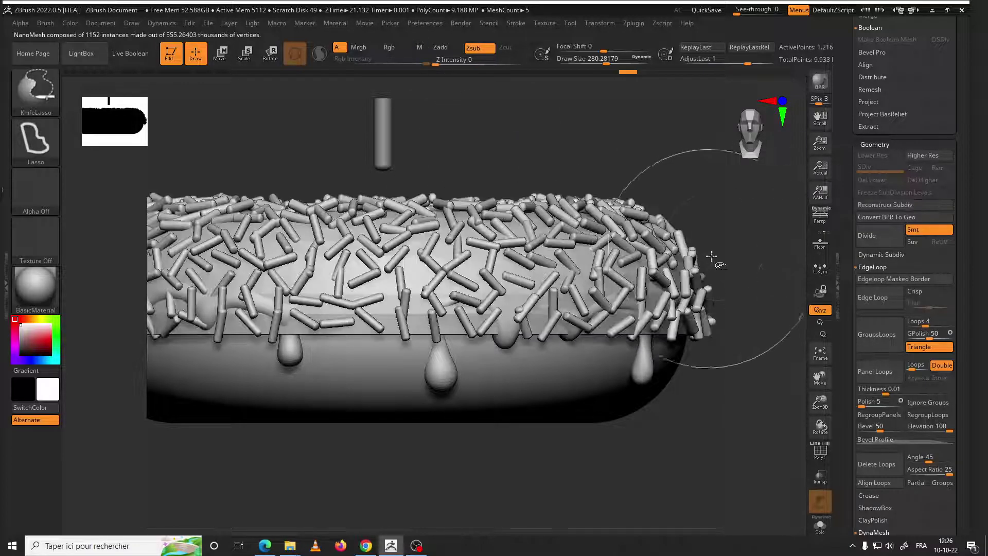
# Convert the NanoMesh sprinkles to geometry with One To Mesh and hide the donut body
pyautogui.moveTo(967, 308); pyautogui.dragTo(944, 158)
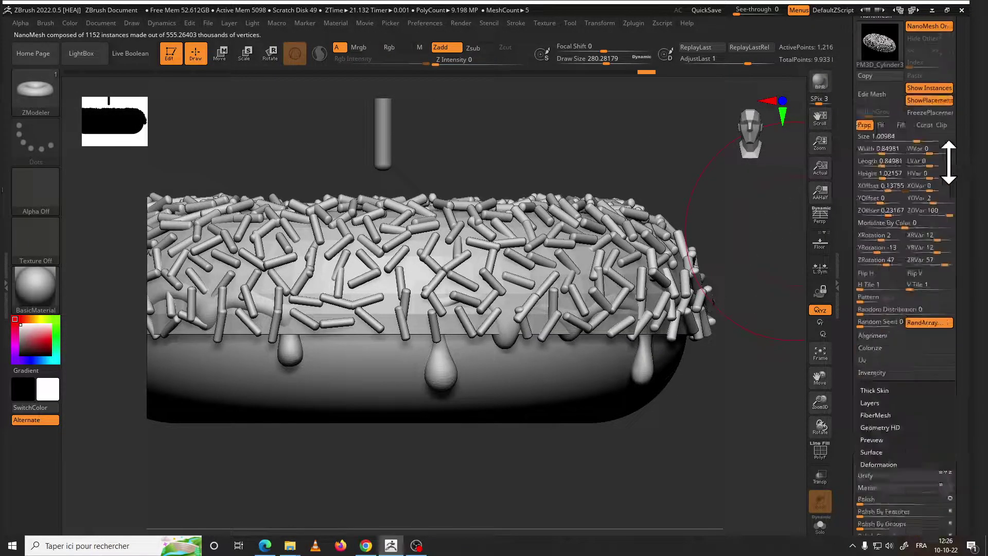
pyautogui.click(881, 326)
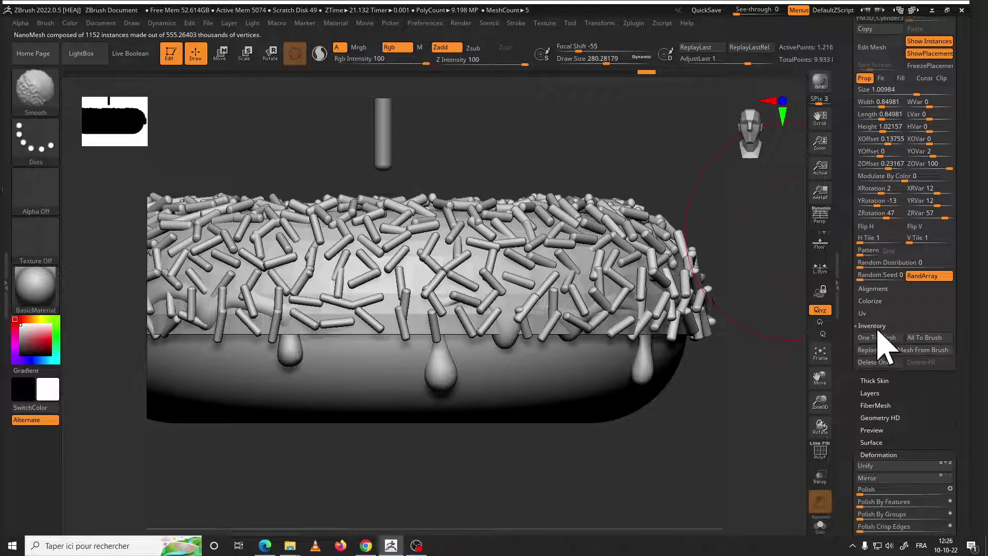
pyautogui.click(895, 338)
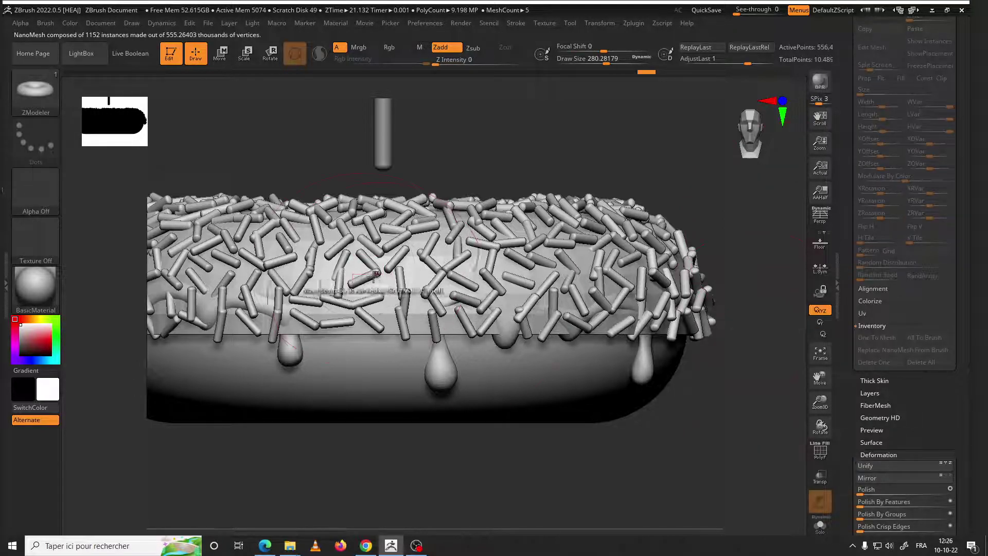
pyautogui.keyDown('ctrl'); pyautogui.keyDown('shift'); pyautogui.moveTo(384, 289); pyautogui.dragTo(442, 391); pyautogui.keyUp('shift'); pyautogui.keyUp('ctrl')
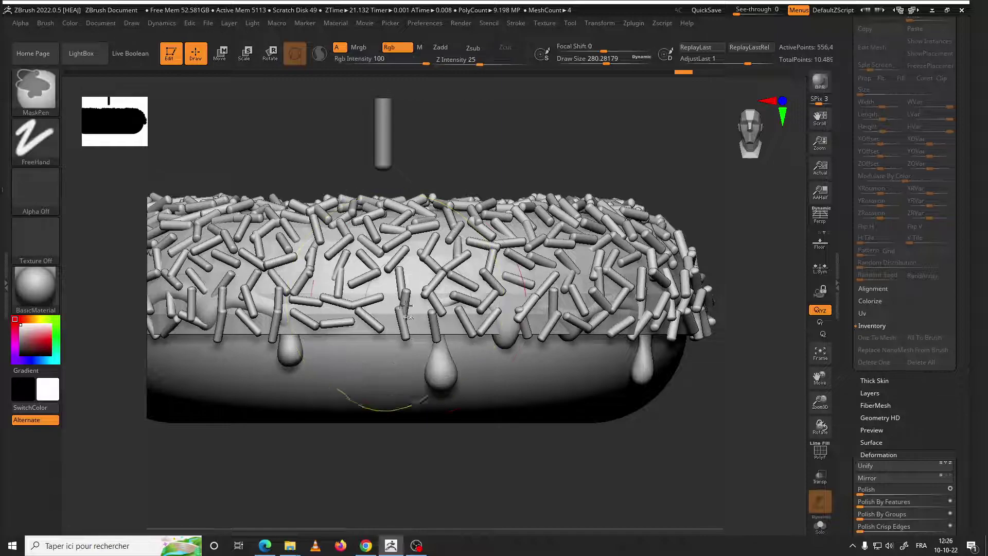
pyautogui.moveTo(953, 214)
pyautogui.mouseDown()
pyautogui.moveTo(940, 405)
pyautogui.moveTo(887, 286)
pyautogui.mouseUp()
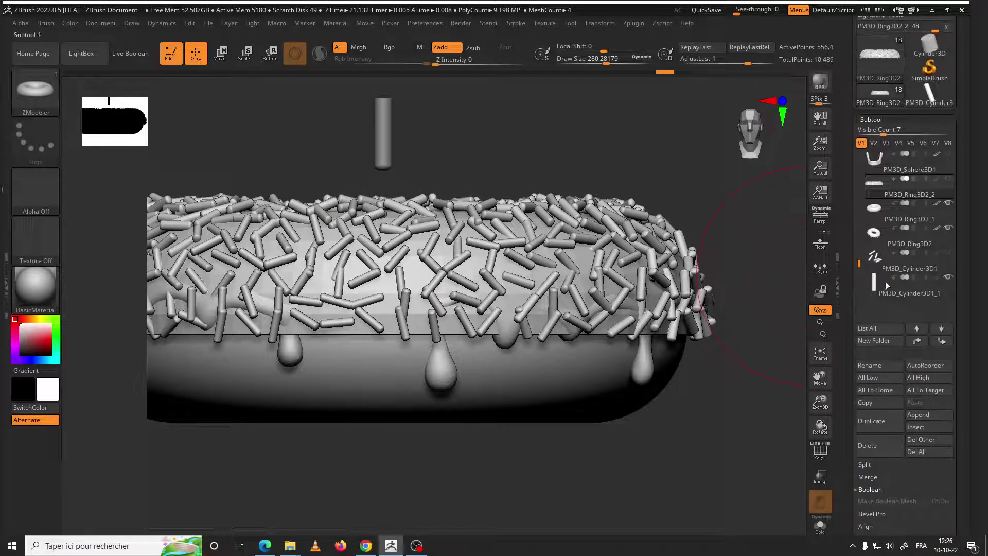
pyautogui.click(950, 179)
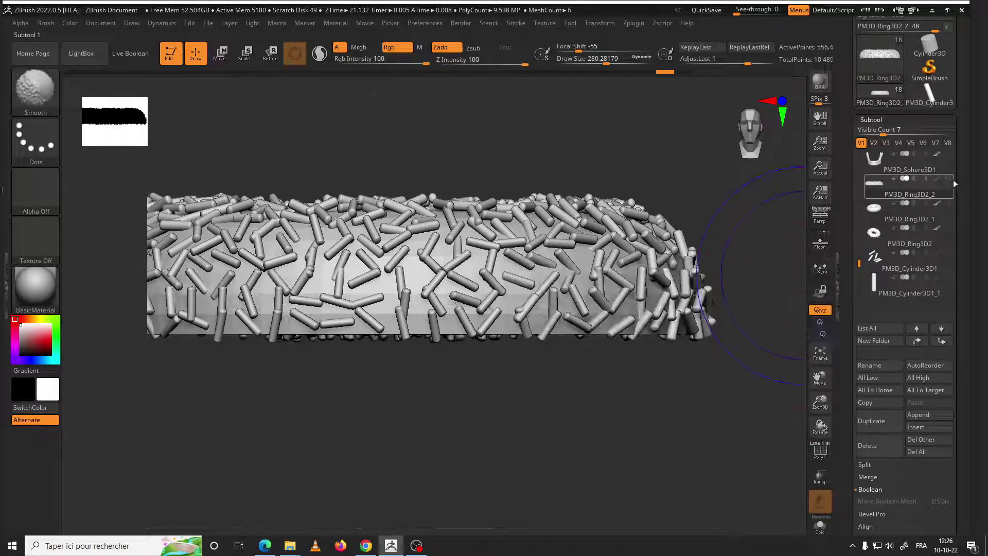
pyautogui.click(821, 451)
# Knife-cut a vertical strip and a horizontal band out of the base plane
pyautogui.scroll(3, 385, 268)
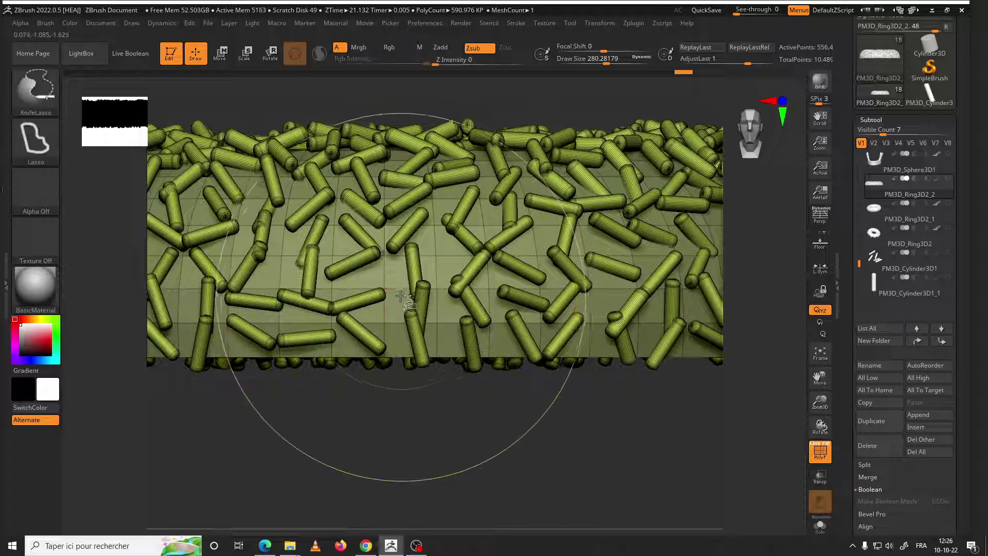
pyautogui.keyDown('ctrl'); pyautogui.keyDown('shift'); pyautogui.moveTo(437, 128); pyautogui.dragTo(394, 285); pyautogui.keyUp('shift'); pyautogui.keyUp('ctrl')
pyautogui.keyDown('ctrl'); pyautogui.keyDown('shift'); pyautogui.moveTo(150, 256); pyautogui.dragTo(721, 256); pyautogui.keyUp('shift'); pyautogui.keyUp('ctrl')
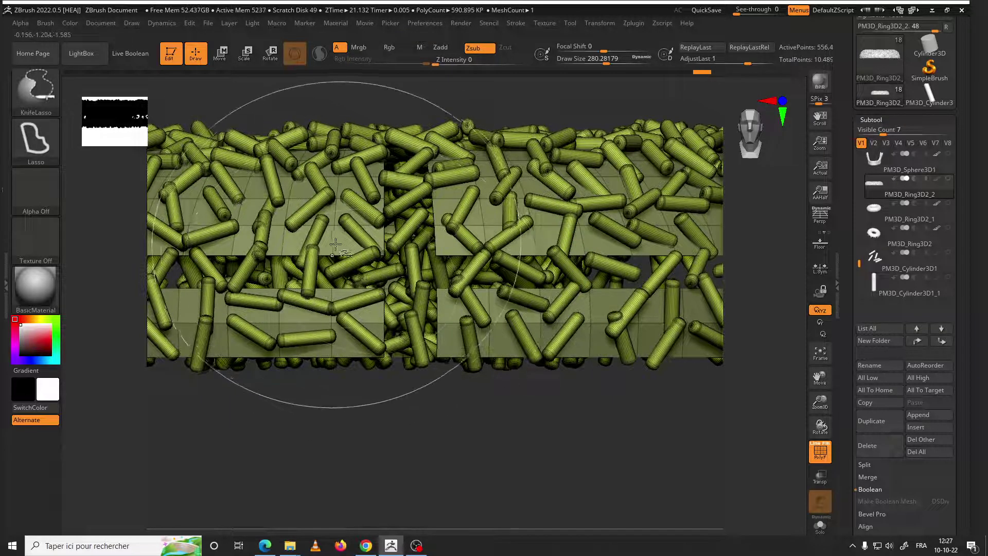
pyautogui.press('b')
pyautogui.press('z')
pyautogui.press('m')
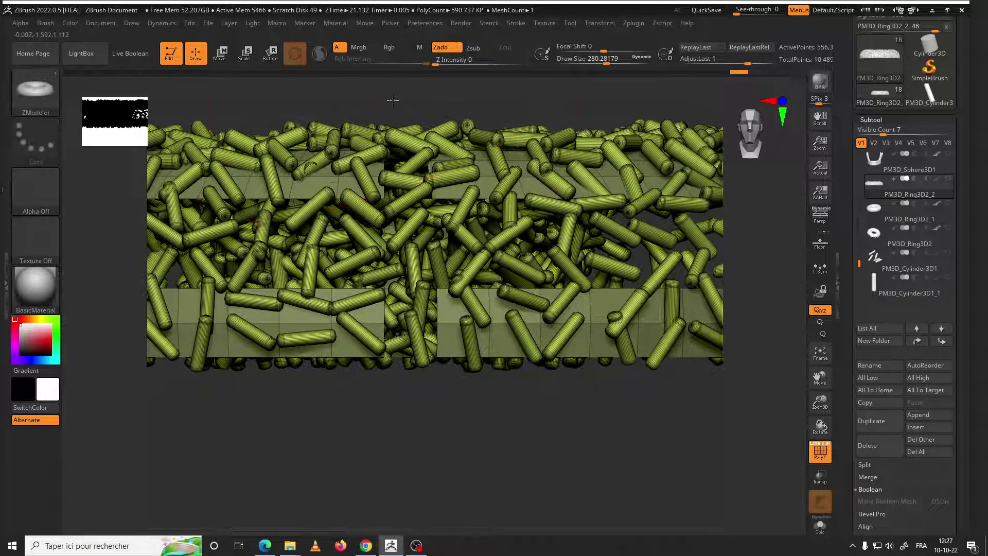
pyautogui.moveTo(335, 225); pyautogui.dragTo(365, 180)
# Isolate the plane, then invert visibility so only the sprinkle cylinders show
pyautogui.keyDown('ctrl'); pyautogui.keyDown('shift'); pyautogui.click(320, 170); pyautogui.keyUp('shift'); pyautogui.keyUp('ctrl')
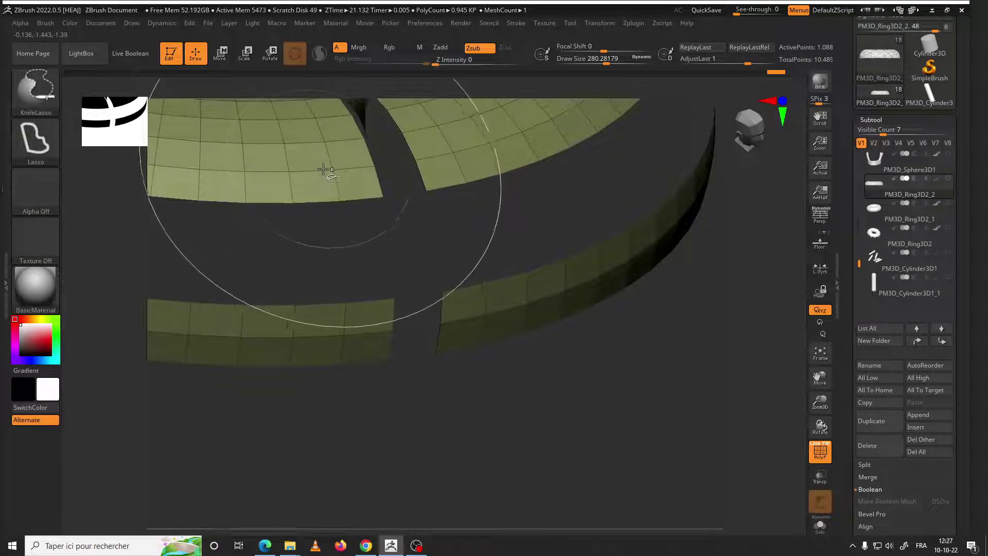
pyautogui.keyDown('ctrl'); pyautogui.keyDown('shift'); pyautogui.click(525, 401); pyautogui.keyUp('shift'); pyautogui.keyUp('ctrl')
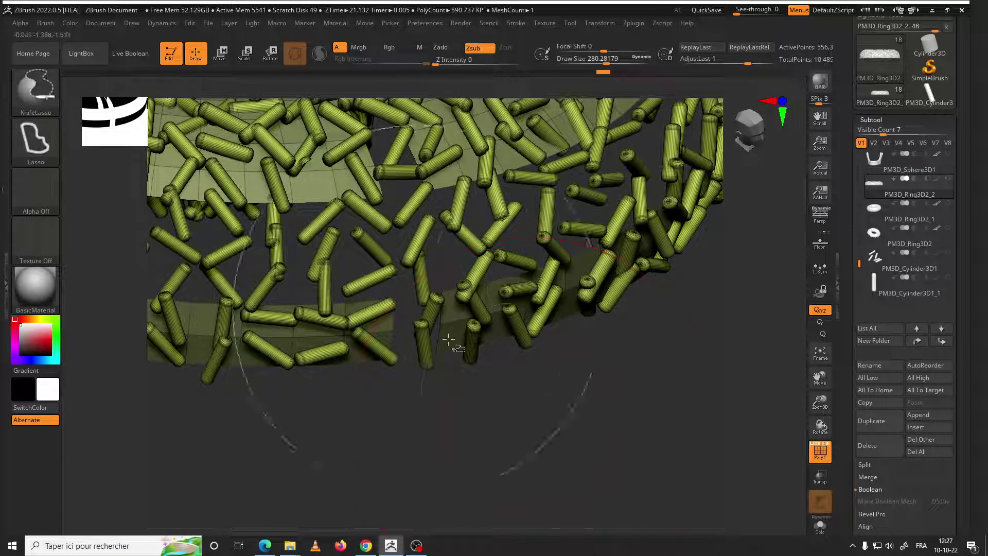
pyautogui.keyDown('ctrl'); pyautogui.keyDown('shift'); pyautogui.click(432, 319); pyautogui.keyUp('shift'); pyautogui.keyUp('ctrl')
pyautogui.keyDown('ctrl'); pyautogui.keyDown('shift'); pyautogui.click(375, 194); pyautogui.keyUp('shift'); pyautogui.keyUp('ctrl')
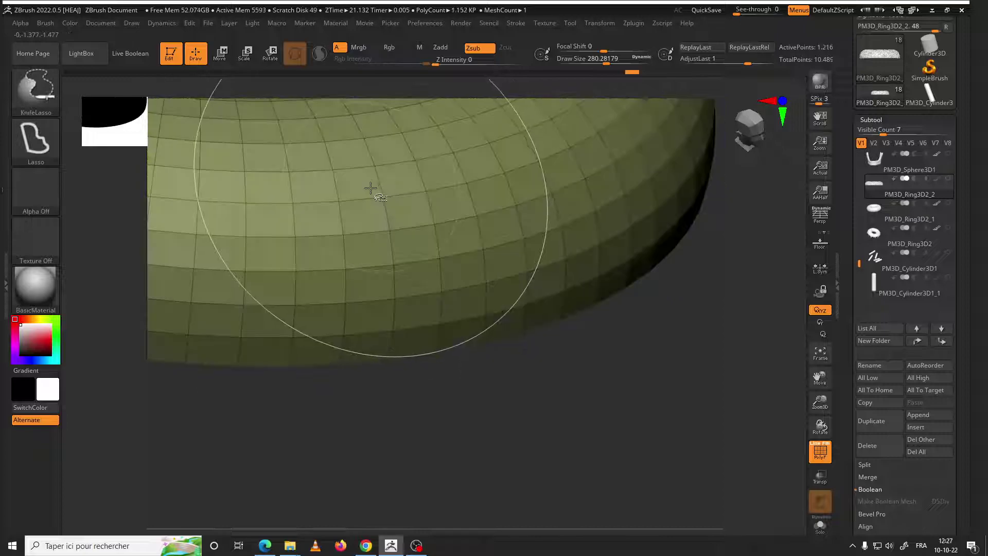
pyautogui.scroll(-1, 960, 349)
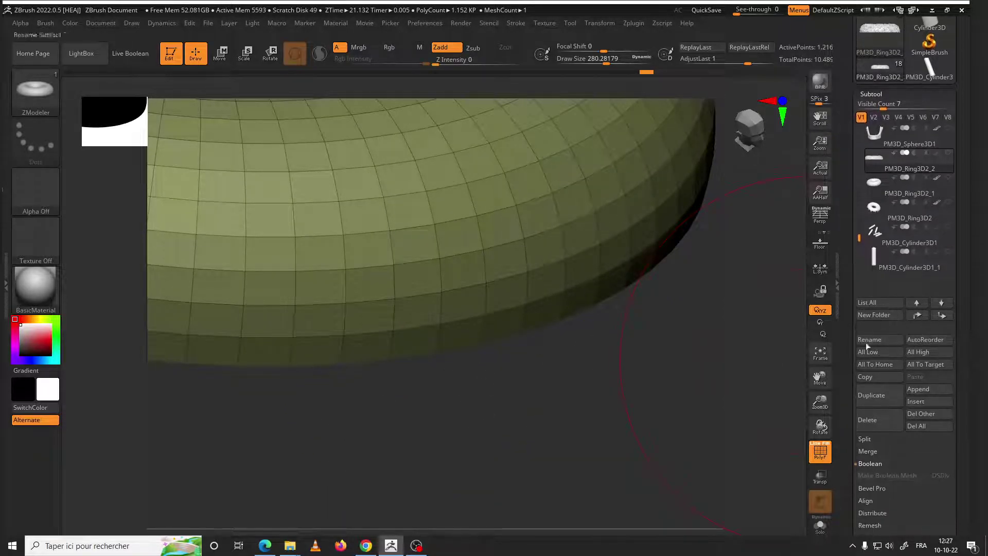
pyautogui.keyDown('ctrl'); pyautogui.keyDown('shift'); pyautogui.click(618, 352); pyautogui.keyUp('shift'); pyautogui.keyUp('ctrl')
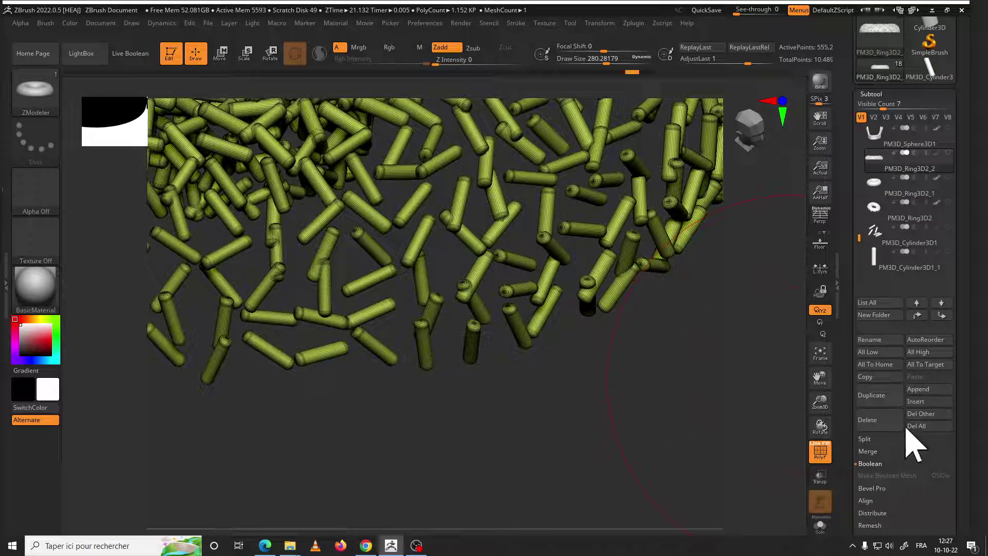
pyautogui.scroll(-10, 964, 385)
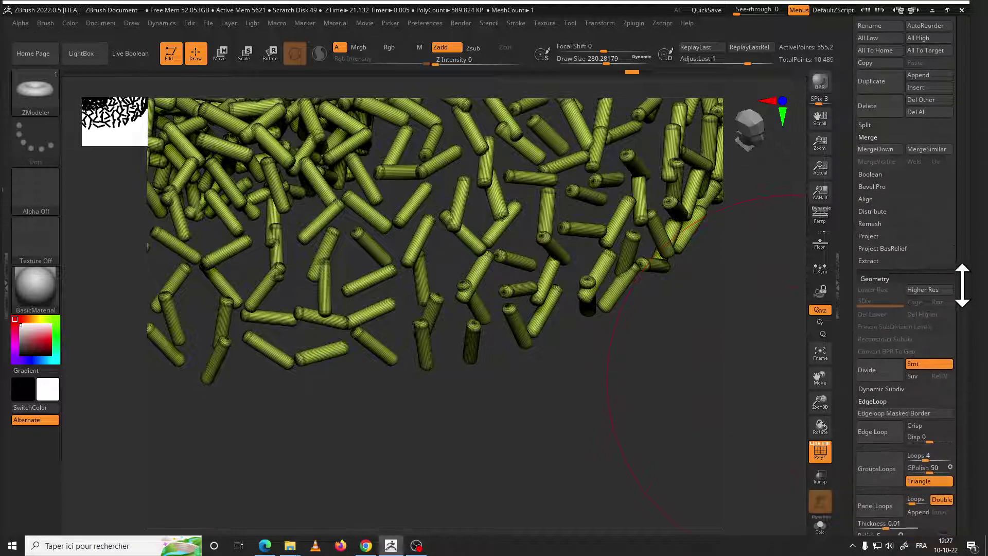
pyautogui.scroll(-2, 963, 262)
pyautogui.scroll(-2, 966, 250)
pyautogui.scroll(-2, 965, 247)
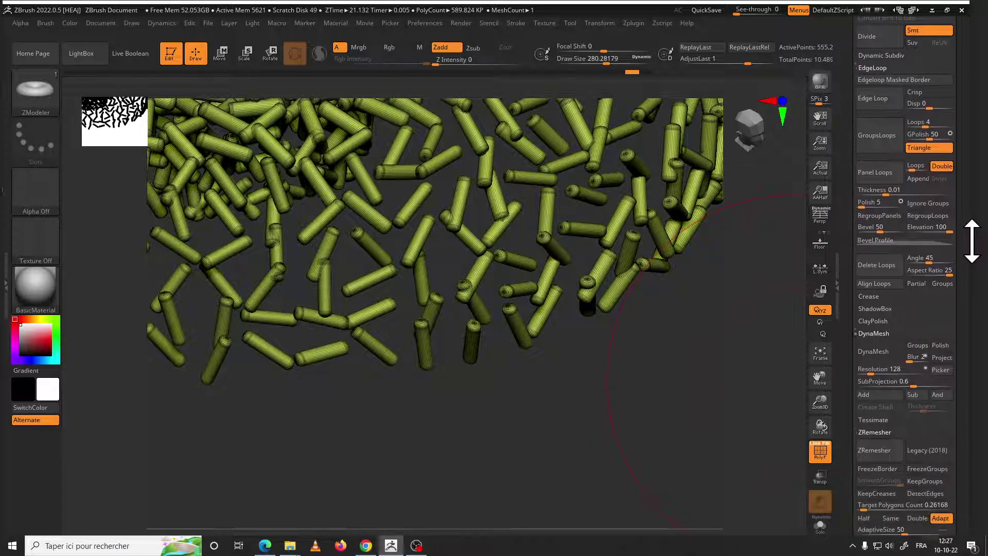
pyautogui.scroll(-2, 973, 231)
pyautogui.scroll(2, 974, 229)
pyautogui.scroll(2, 961, 249)
pyautogui.scroll(2, 963, 261)
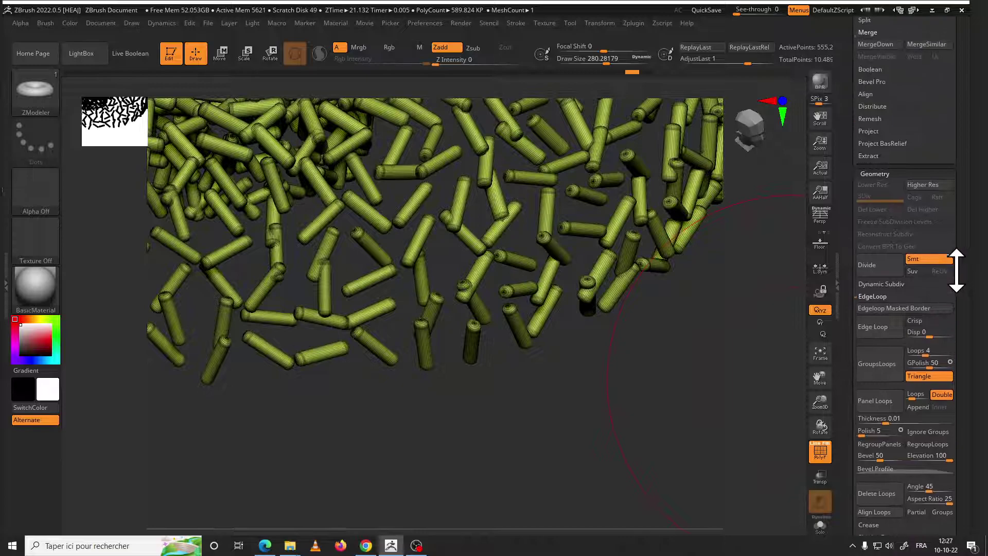
pyautogui.scroll(2, 957, 269)
pyautogui.scroll(1, 957, 270)
pyautogui.scroll(1, 957, 280)
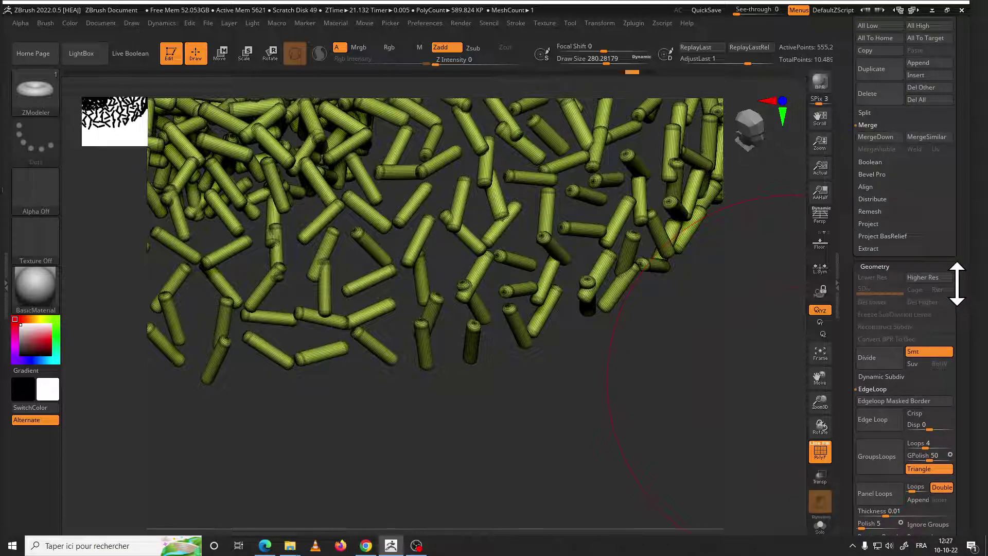
pyautogui.scroll(-3, 957, 283)
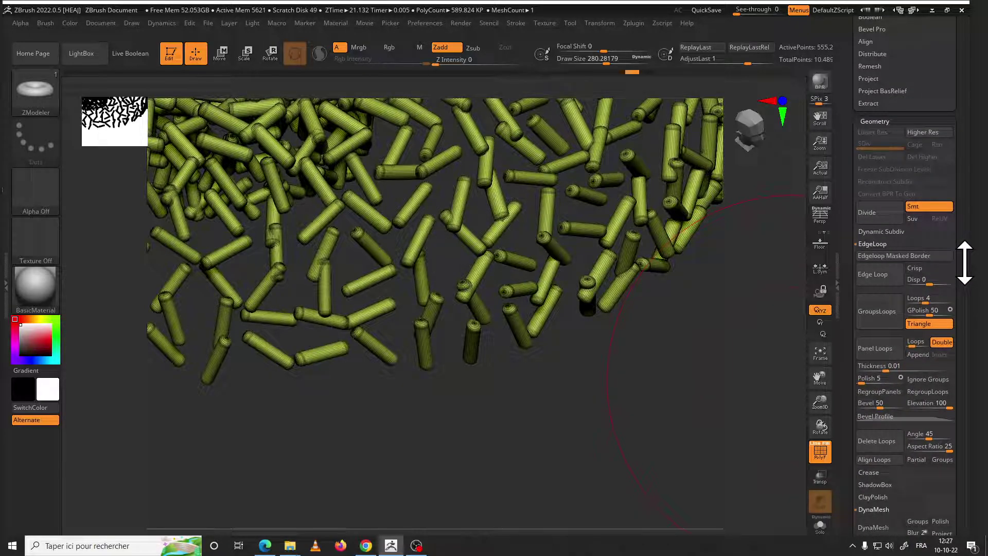
pyautogui.scroll(3, 957, 273)
pyautogui.scroll(3, 927, 288)
pyautogui.scroll(2, 895, 298)
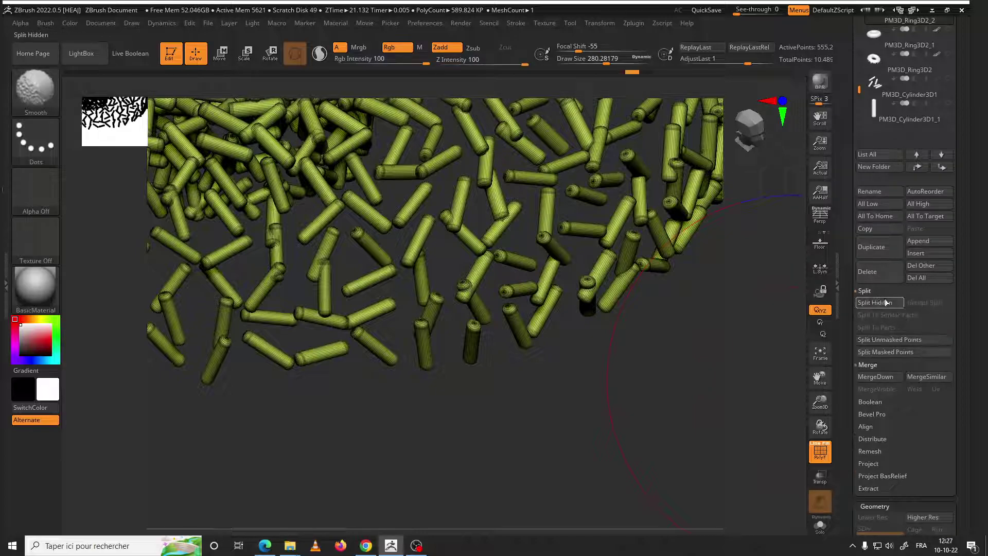
# Split off the hidden plane with Split Hidden and delete that subtool
pyautogui.click(886, 302)
pyautogui.scroll(4, 962, 242)
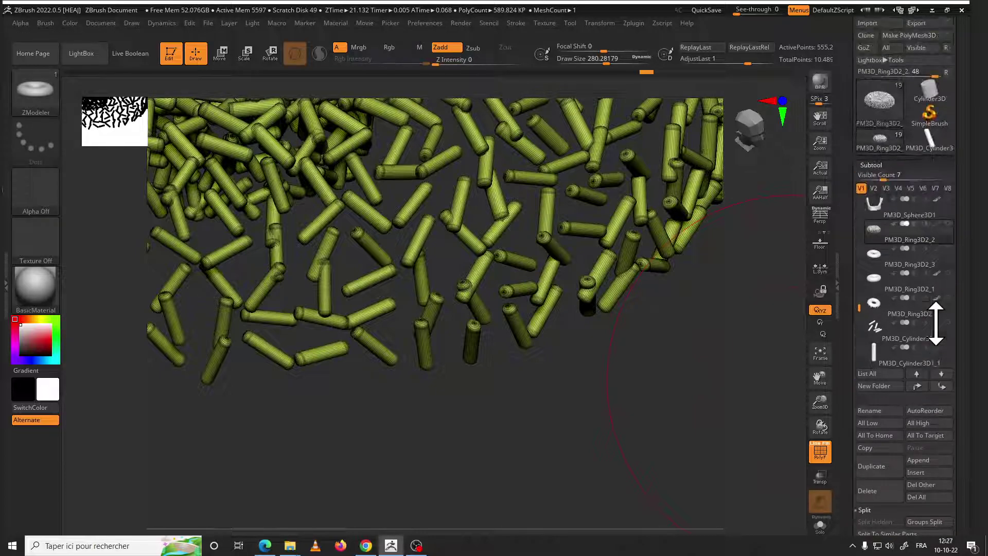
pyautogui.click(910, 259)
pyautogui.click(879, 486)
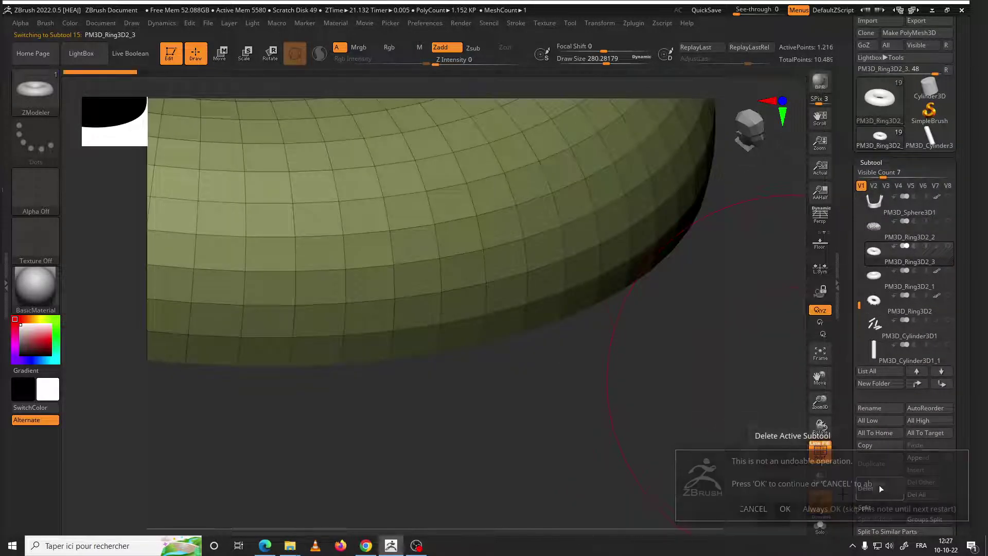
pyautogui.click(785, 508)
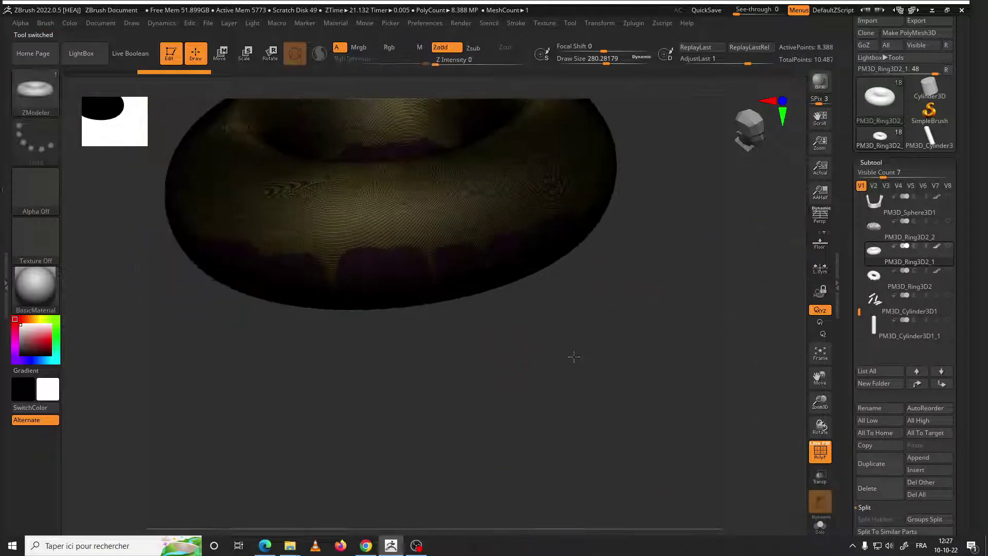
# Turn the icing and sprinkles subtools back on and view the donut from above
pyautogui.click(948, 271)
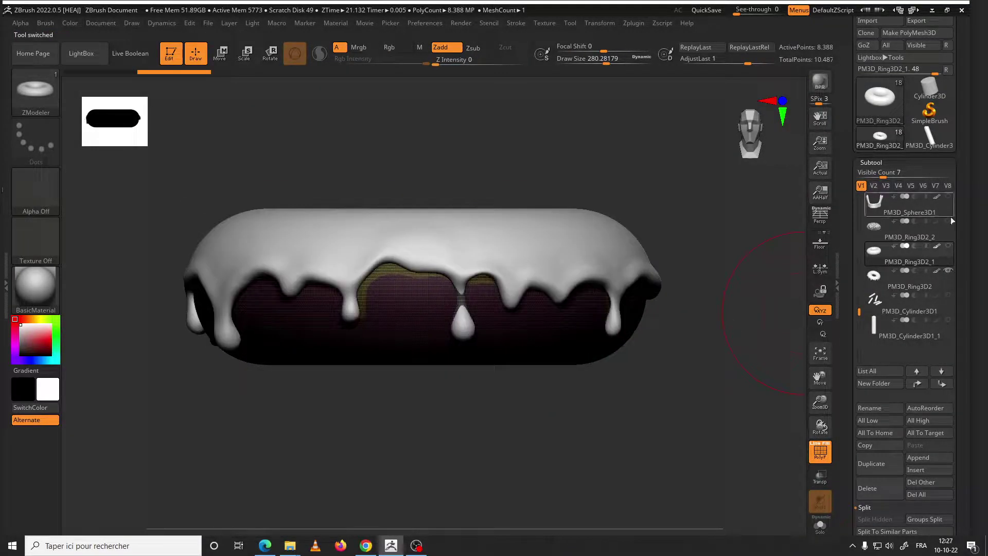
pyautogui.click(948, 221)
pyautogui.moveTo(699, 242)
pyautogui.mouseDown()
pyautogui.moveTo(699, 334)
pyautogui.moveTo(613, 285)
pyautogui.moveTo(591, 249)
pyautogui.moveTo(411, 281)
pyautogui.mouseUp()
pyautogui.scroll(3, 411, 282)
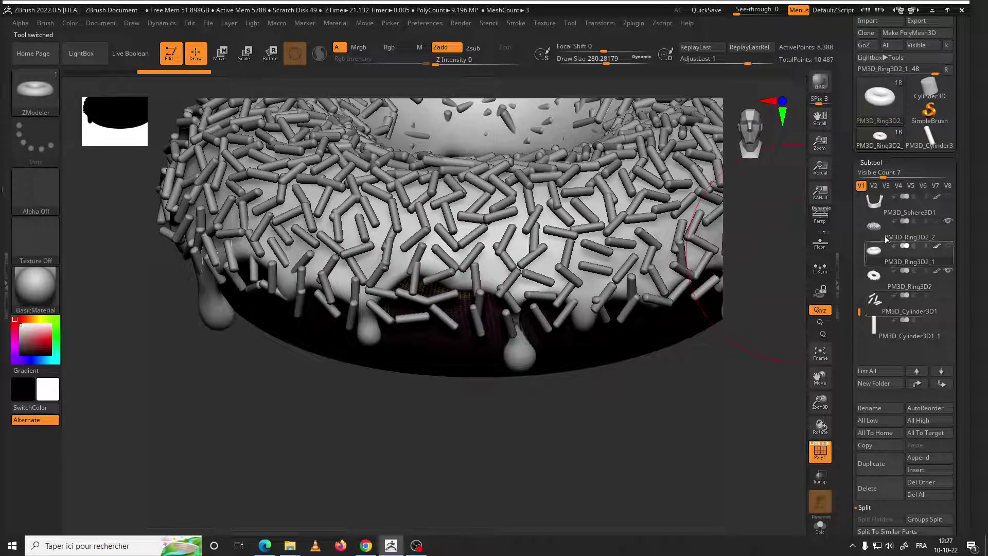
# Hide the sprinkles subtool, select the single sprinkle pieces, and put the move gizmo on a sprinkle
pyautogui.click(948, 221)
pyautogui.click(925, 307)
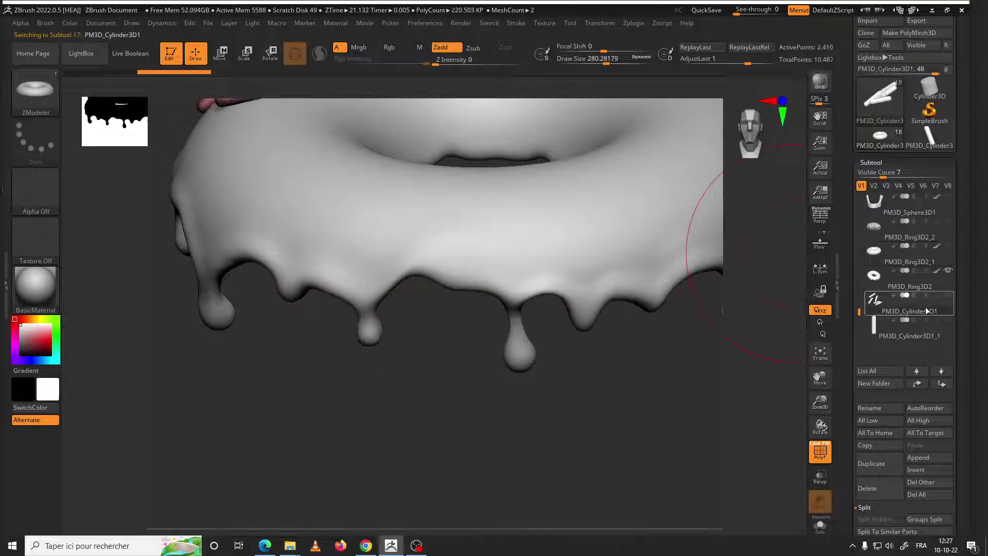
pyautogui.moveTo(695, 334)
pyautogui.mouseDown()
pyautogui.moveTo(719, 397)
pyautogui.moveTo(725, 342)
pyautogui.moveTo(633, 403)
pyautogui.moveTo(568, 260)
pyautogui.moveTo(555, 275)
pyautogui.moveTo(568, 311)
pyautogui.mouseUp()
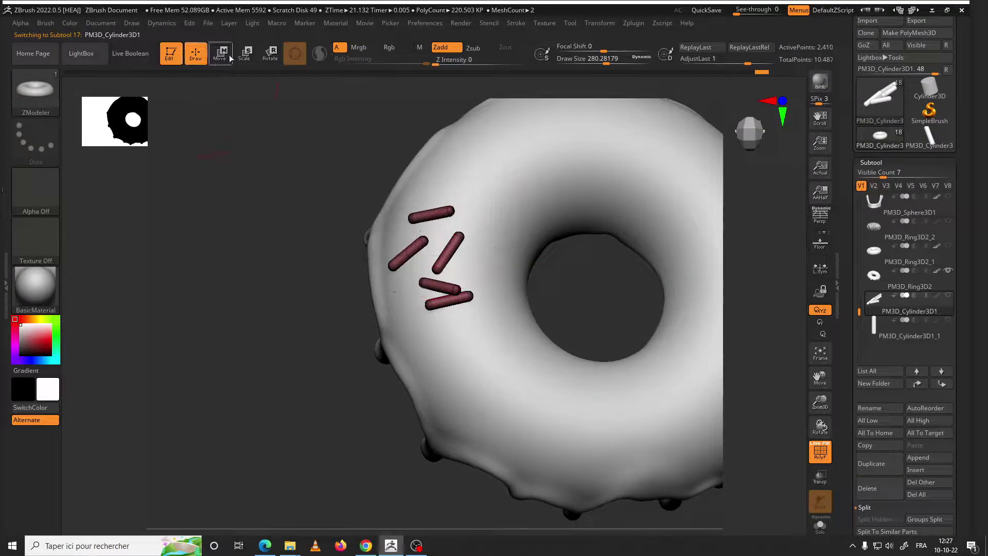
pyautogui.click(226, 56)
pyautogui.click(450, 301)
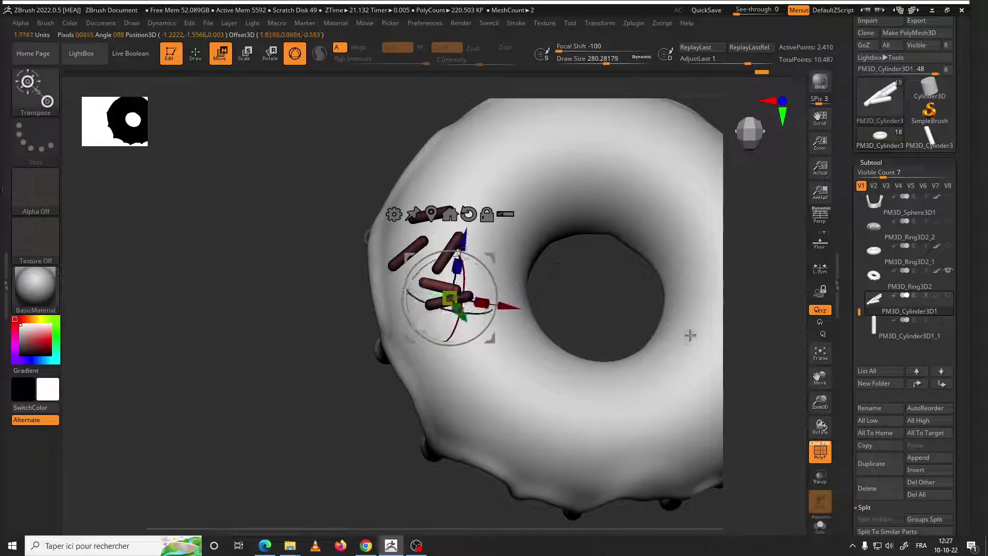
pyautogui.moveTo(585, 315)
pyautogui.mouseDown()
pyautogui.moveTo(556, 277)
pyautogui.moveTo(545, 332)
pyautogui.mouseUp()
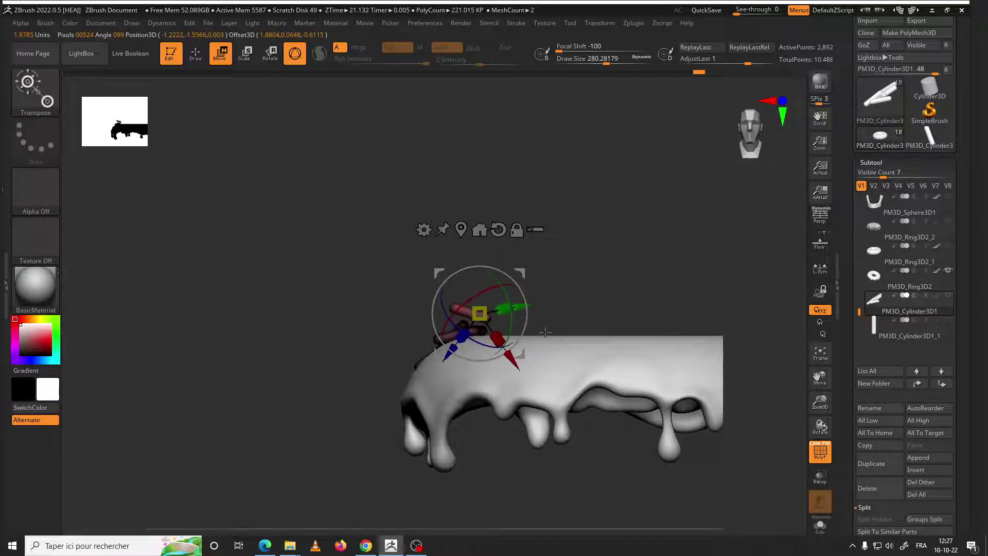
pyautogui.moveTo(545, 332)
pyautogui.mouseDown()
pyautogui.moveTo(551, 356)
pyautogui.moveTo(542, 284)
pyautogui.moveTo(431, 272)
pyautogui.mouseUp()
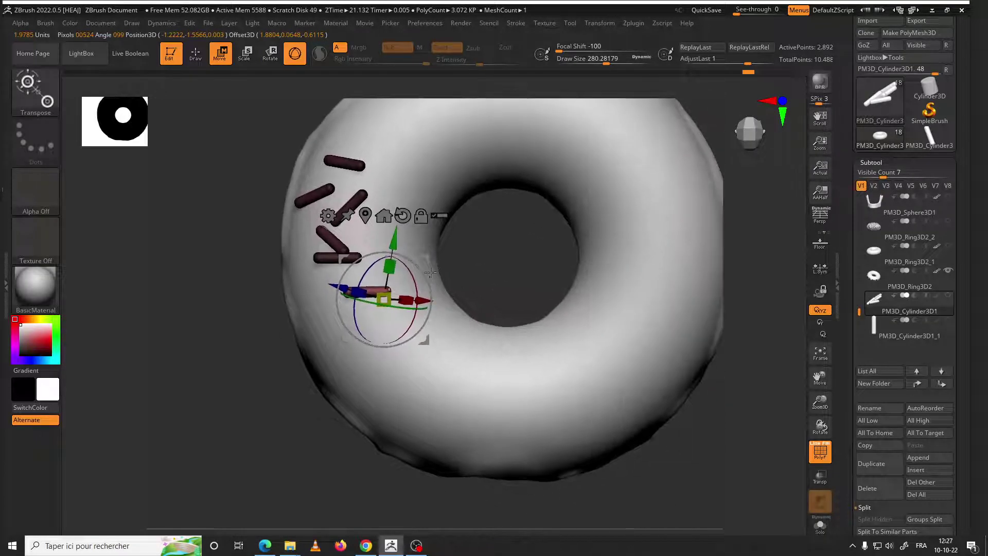
# Ctrl-drag two sprinkle copies and settle them onto the left side of the icing
pyautogui.keyDown('ctrl'); pyautogui.moveTo(383, 300); pyautogui.dragTo(393, 335); pyautogui.keyUp('ctrl')
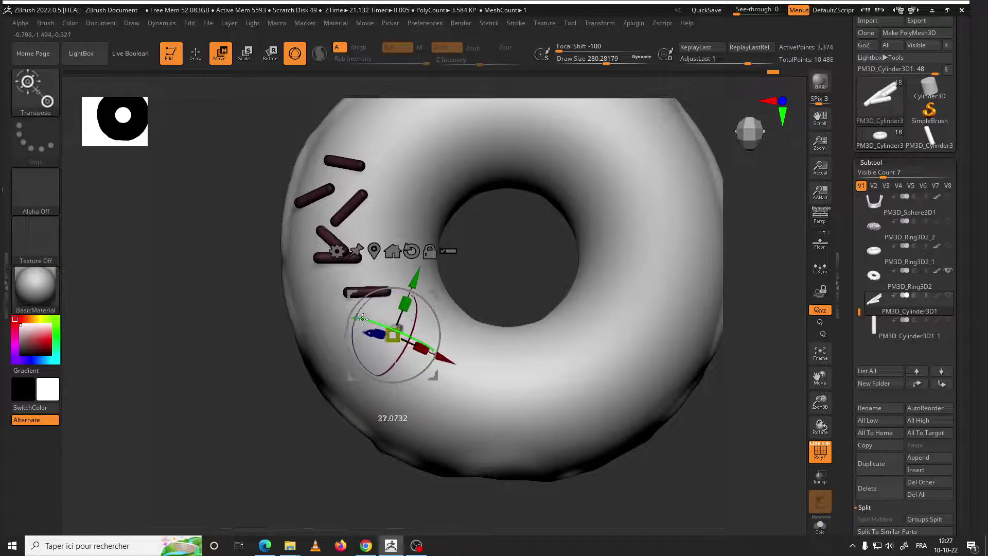
pyautogui.moveTo(536, 289); pyautogui.dragTo(443, 289)
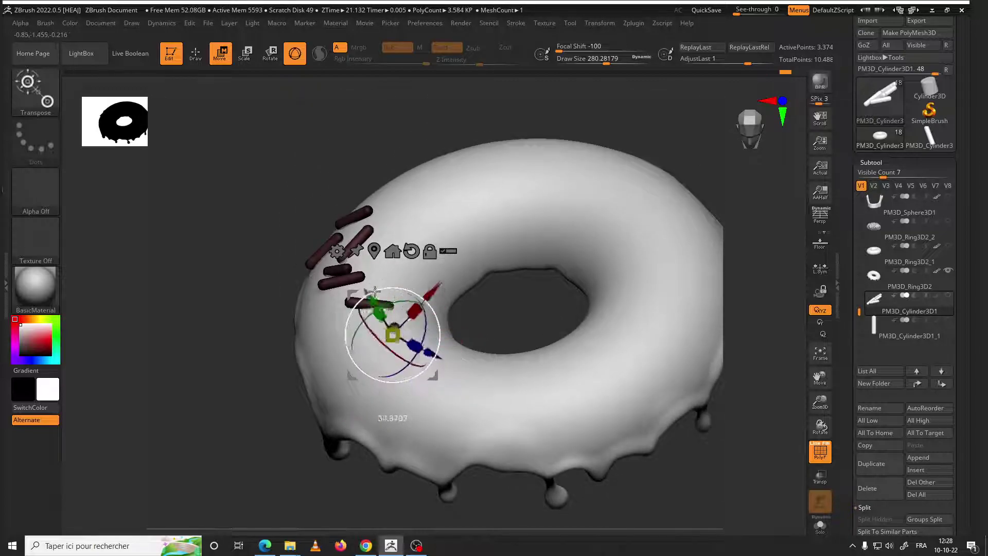
pyautogui.press('q')
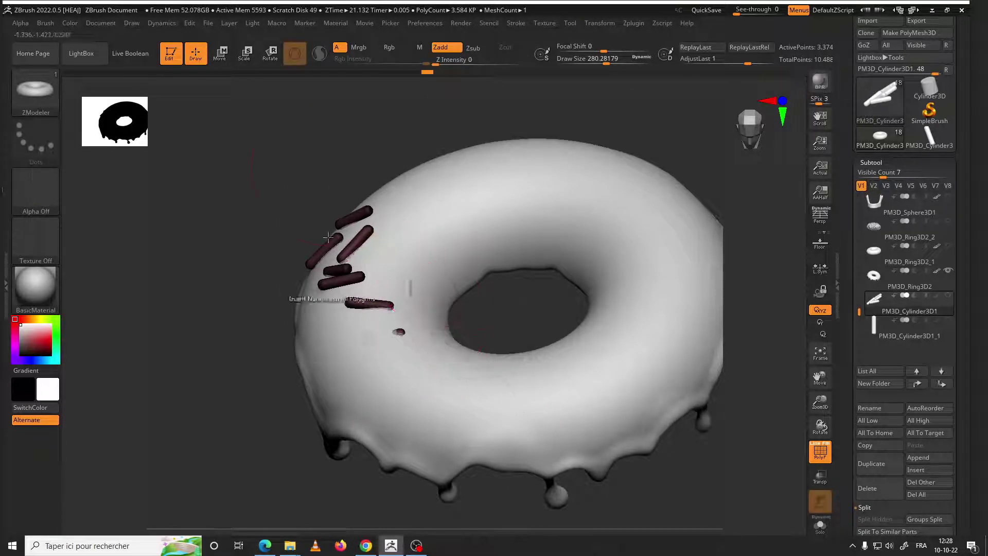
pyautogui.click(218, 57)
pyautogui.moveTo(425, 295)
pyautogui.mouseDown()
pyautogui.moveTo(368, 286)
pyautogui.moveTo(382, 291)
pyautogui.moveTo(369, 304)
pyautogui.moveTo(480, 284)
pyautogui.moveTo(452, 293)
pyautogui.mouseUp()
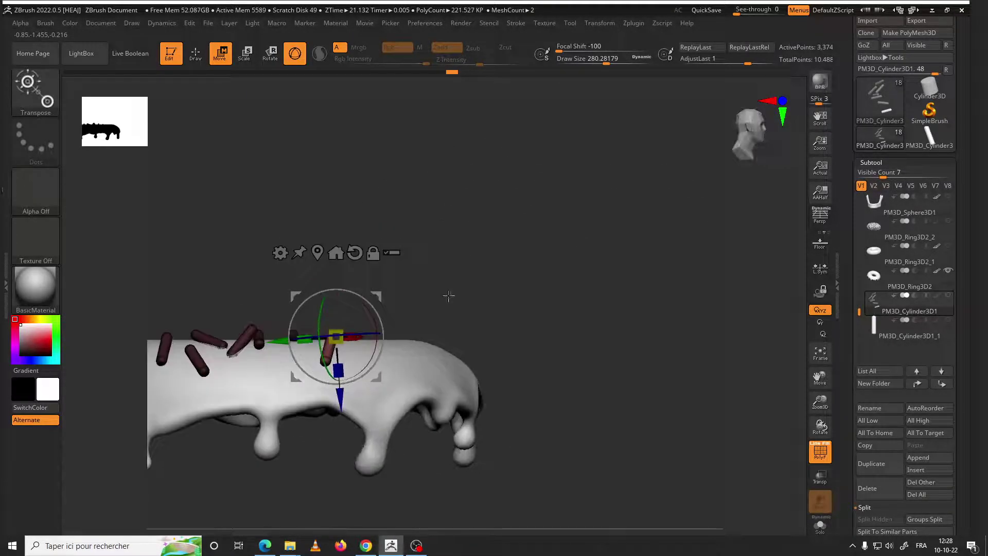
pyautogui.moveTo(373, 294)
pyautogui.keyDown('ctrl'); pyautogui.mouseDown()
pyautogui.moveTo(431, 294)
pyautogui.moveTo(399, 274)
pyautogui.mouseUp(); pyautogui.keyUp('ctrl')
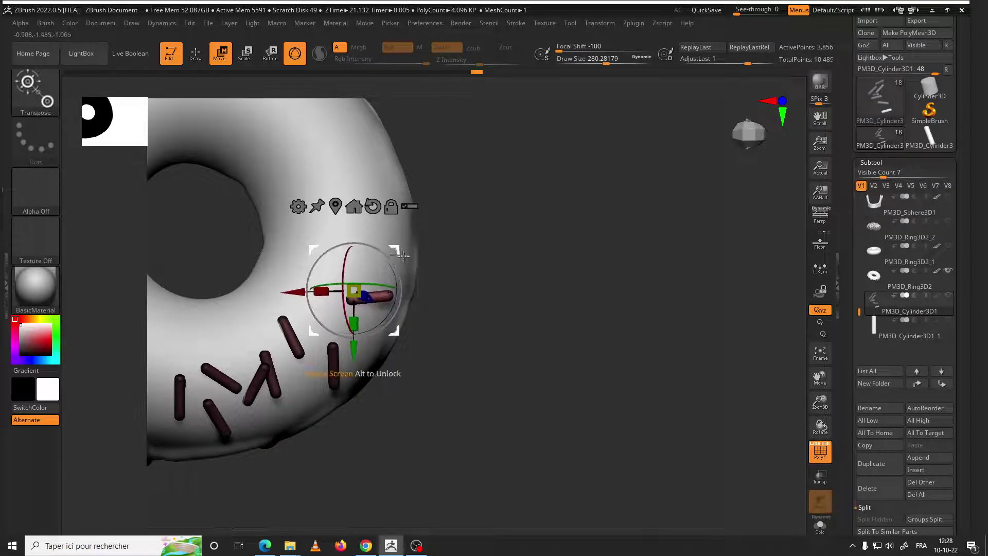
pyautogui.moveTo(356, 255)
pyautogui.mouseDown()
pyautogui.moveTo(475, 304)
pyautogui.moveTo(466, 230)
pyautogui.mouseUp()
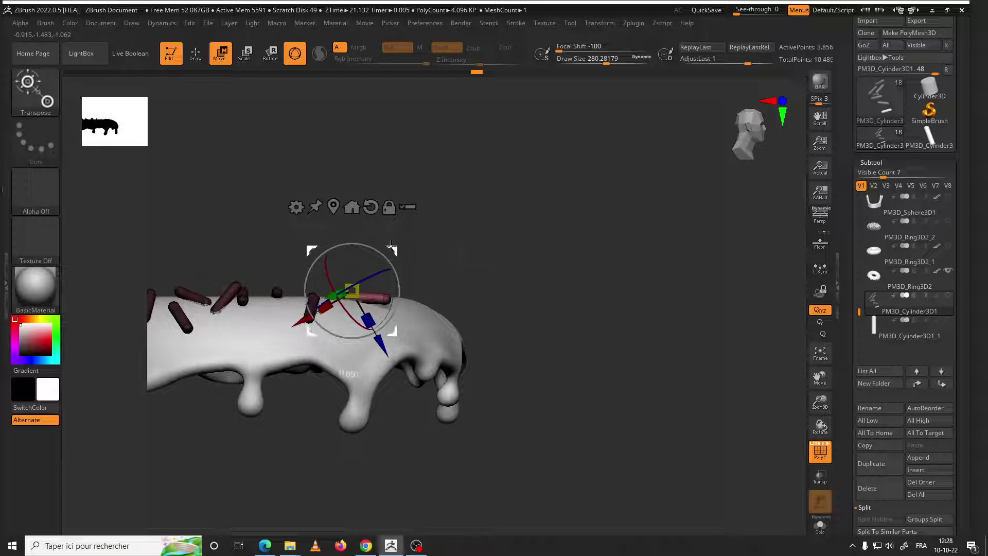
pyautogui.moveTo(392, 247); pyautogui.dragTo(337, 240)
pyautogui.moveTo(463, 242)
pyautogui.mouseDown()
pyautogui.moveTo(342, 259)
pyautogui.moveTo(368, 308)
pyautogui.moveTo(576, 410)
pyautogui.moveTo(432, 265)
pyautogui.moveTo(572, 278)
pyautogui.mouseUp()
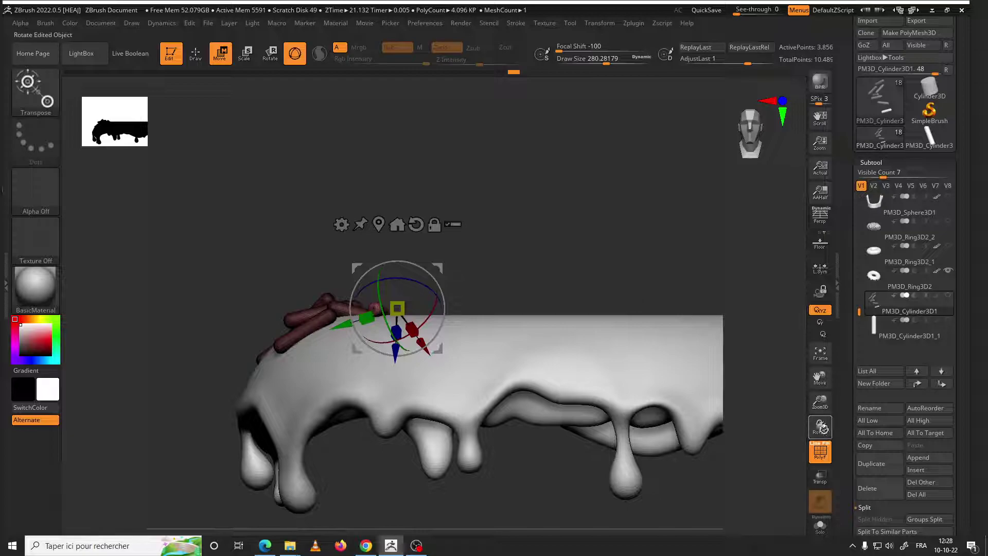
# Reset the gizmo orientation to the icing ring, then reselect the sprinkles subtool
pyautogui.moveTo(822, 427); pyautogui.dragTo(524, 269)
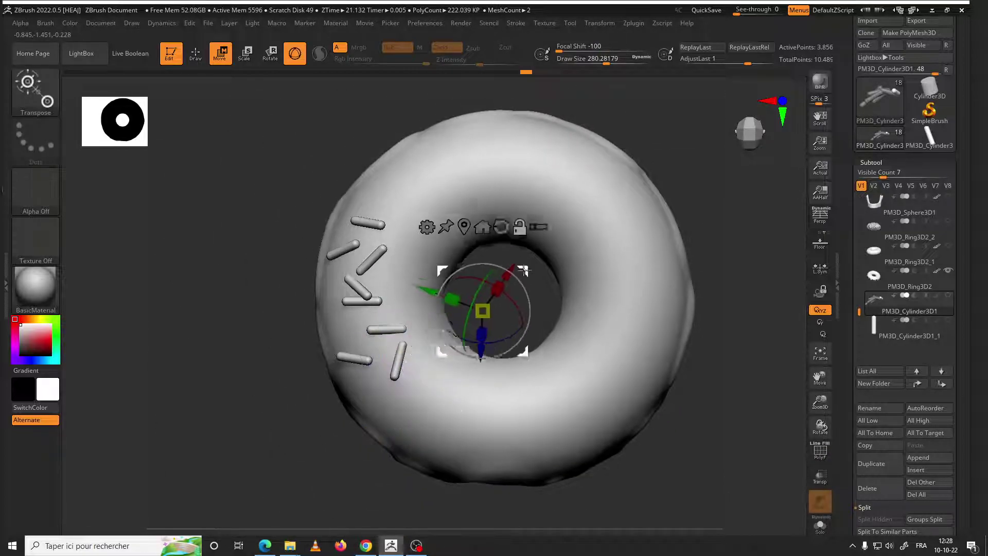
pyautogui.click(501, 227)
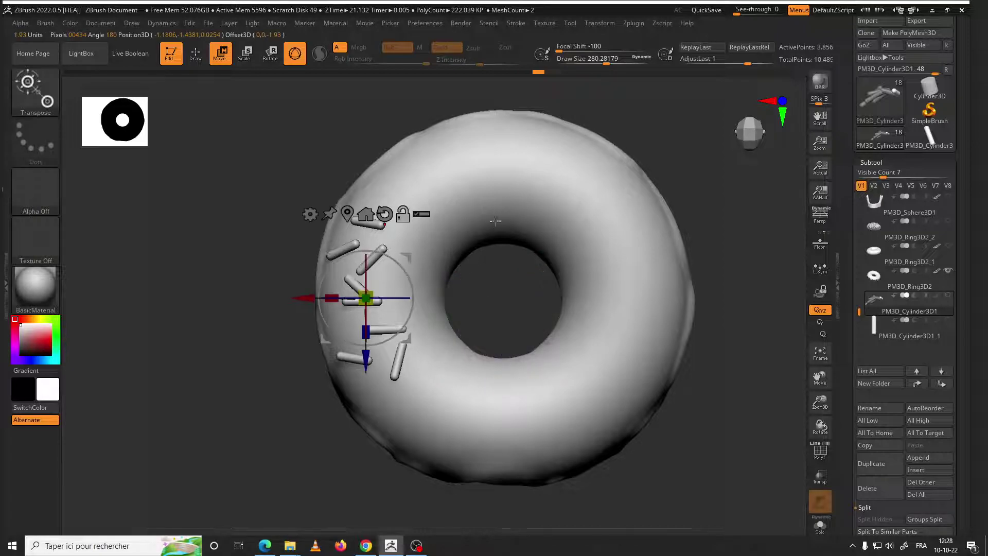
pyautogui.keyDown('alt'); pyautogui.click(393, 237); pyautogui.keyUp('alt')
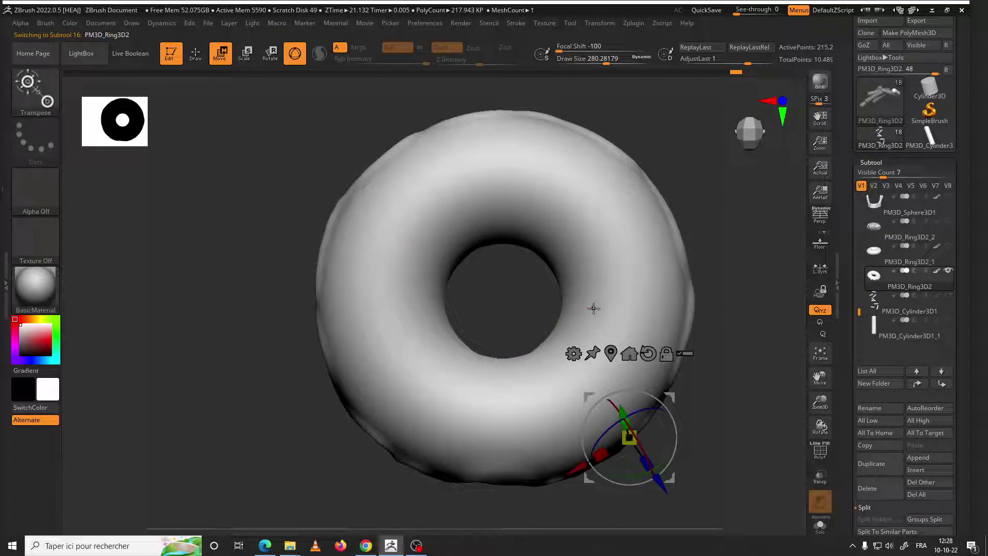
pyautogui.keyDown('shift'); pyautogui.moveTo(566, 292); pyautogui.dragTo(684, 342); pyautogui.keyUp('shift')
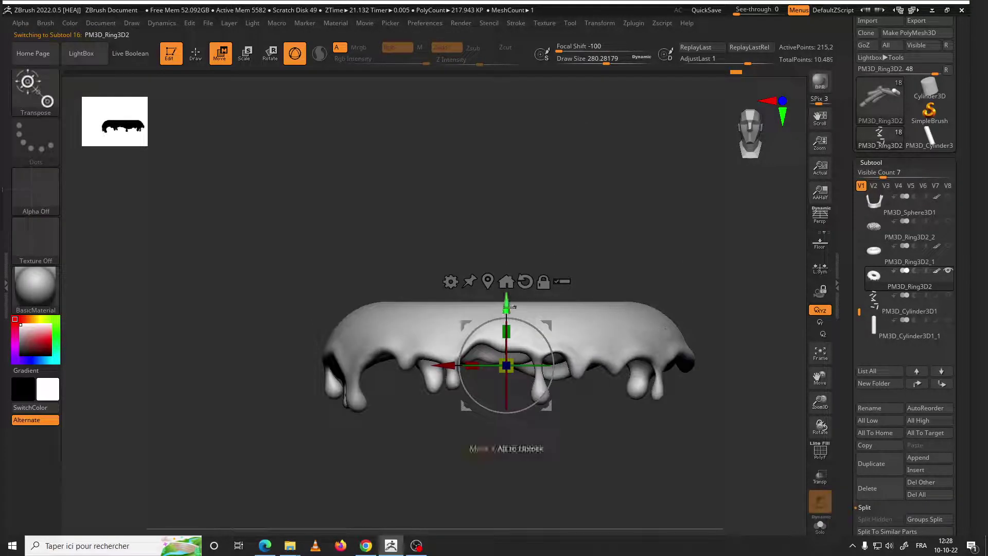
pyautogui.keyDown('shift'); pyautogui.moveTo(684, 342); pyautogui.dragTo(684, 342); pyautogui.keyUp('shift')
pyautogui.click(883, 312)
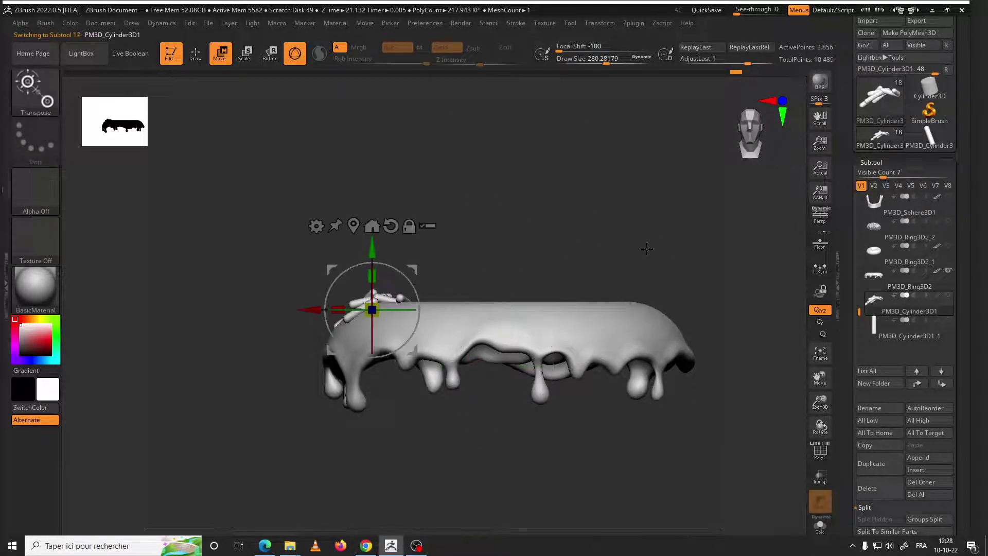
pyautogui.keyDown('shift'); pyautogui.moveTo(664, 216); pyautogui.dragTo(653, 339); pyautogui.keyUp('shift')
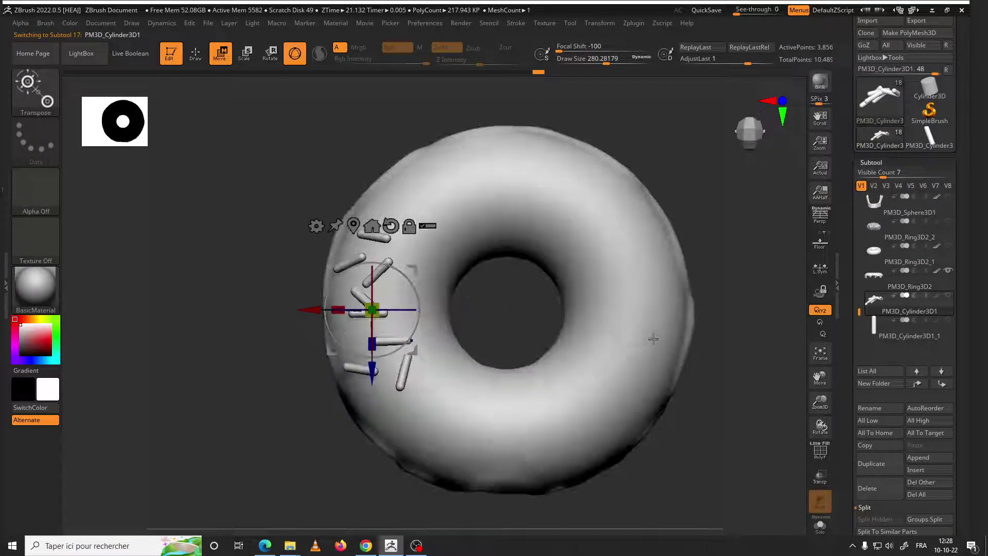
# Centre the gizmo on the donut, Ctrl-rotate sprinkle copies around the ring, and lift them onto the icing
pyautogui.click(391, 226)
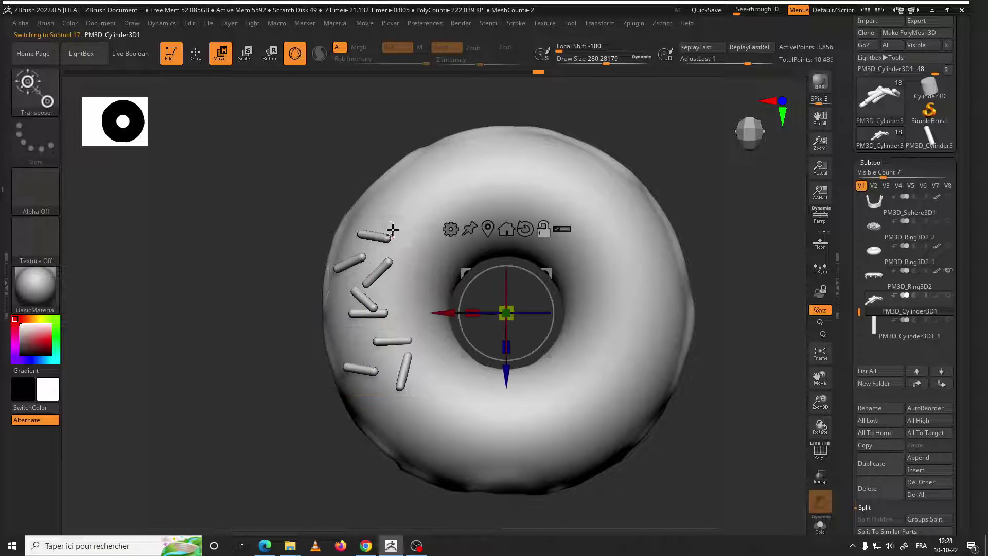
pyautogui.moveTo(507, 371)
pyautogui.mouseDown()
pyautogui.moveTo(540, 283)
pyautogui.moveTo(551, 315)
pyautogui.mouseUp()
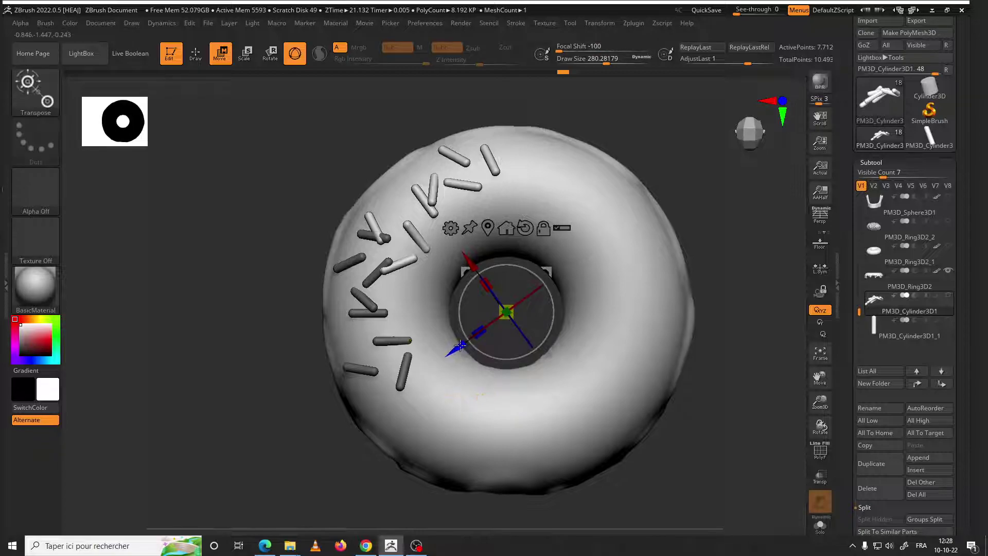
pyautogui.moveTo(461, 346); pyautogui.dragTo(462, 345)
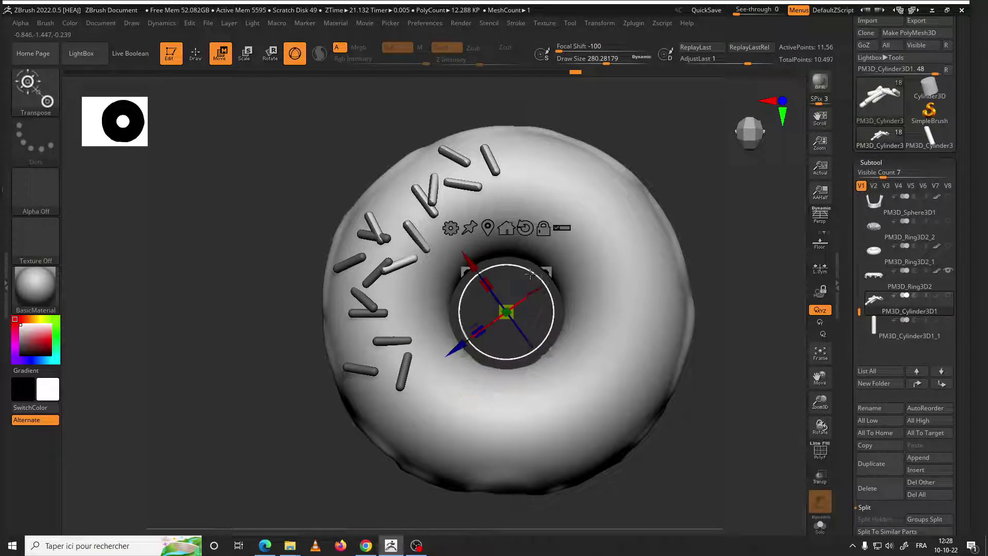
pyautogui.moveTo(530, 272); pyautogui.dragTo(532, 266)
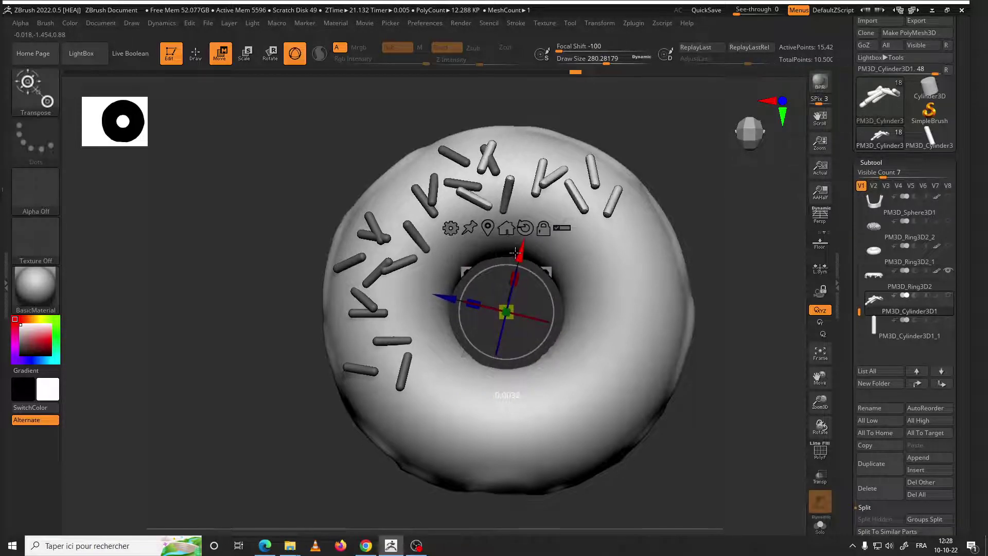
pyautogui.moveTo(546, 275)
pyautogui.mouseDown()
pyautogui.moveTo(557, 315)
pyautogui.moveTo(530, 347)
pyautogui.mouseUp()
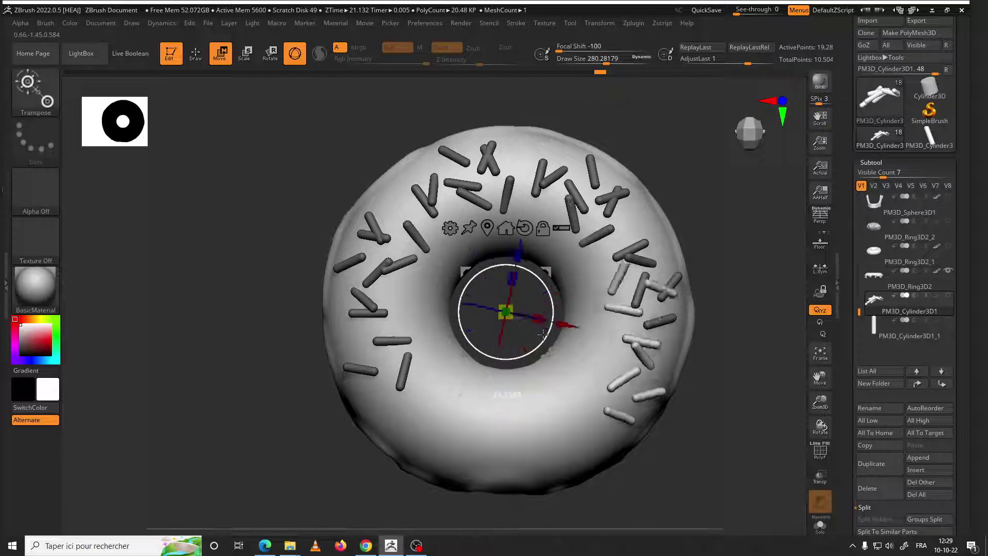
pyautogui.moveTo(548, 263); pyautogui.dragTo(559, 354)
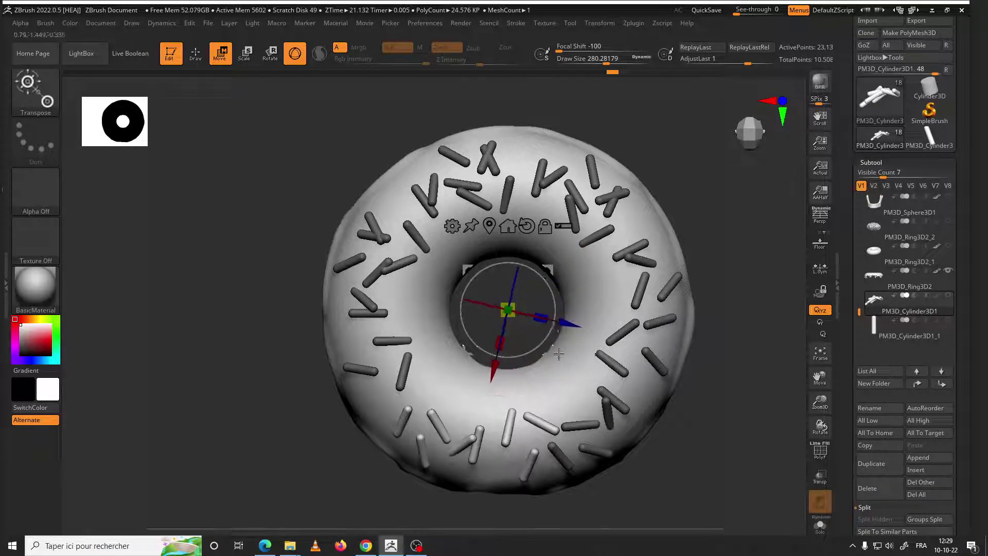
pyautogui.moveTo(493, 369); pyautogui.dragTo(492, 364)
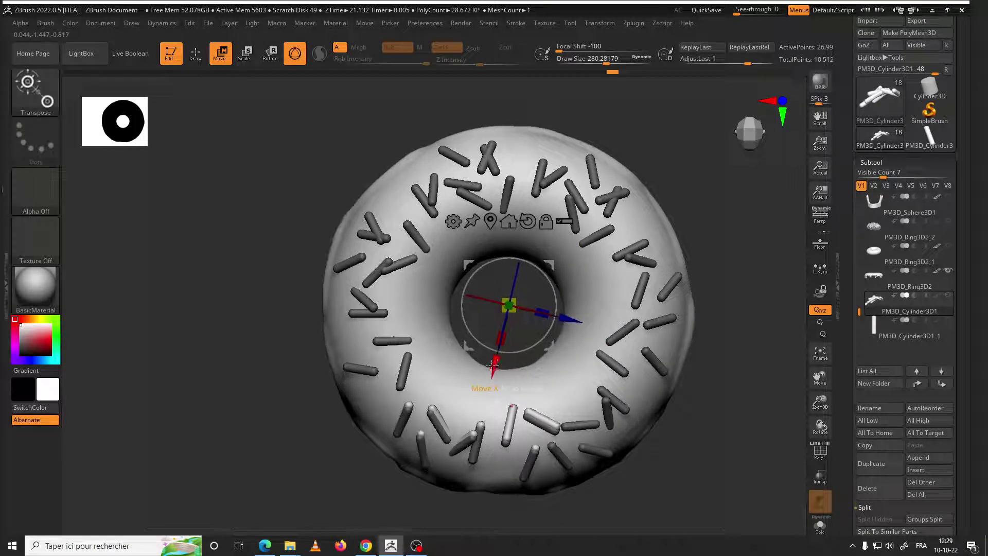
pyautogui.moveTo(561, 303); pyautogui.dragTo(501, 301)
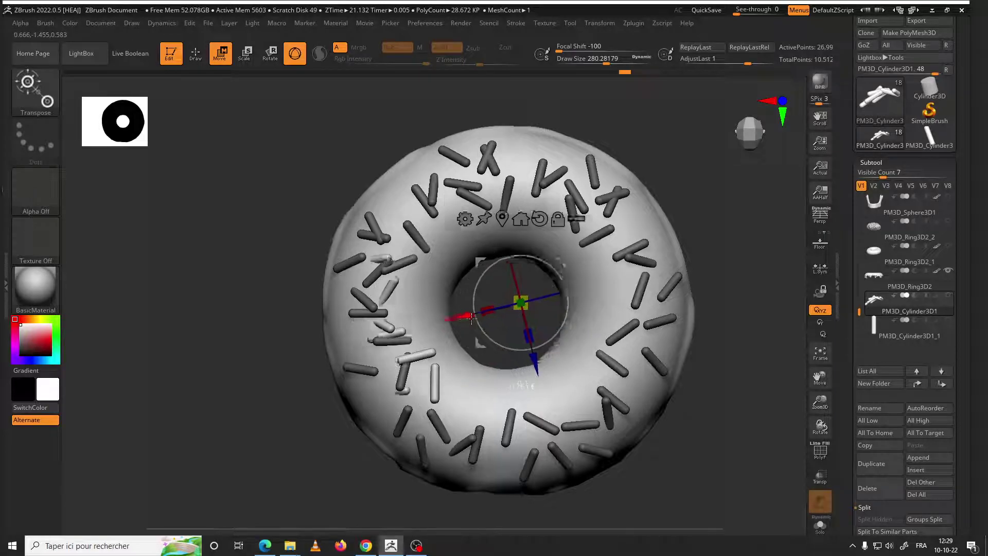
pyautogui.moveTo(575, 266)
pyautogui.mouseDown()
pyautogui.moveTo(739, 443)
pyautogui.moveTo(716, 300)
pyautogui.mouseUp()
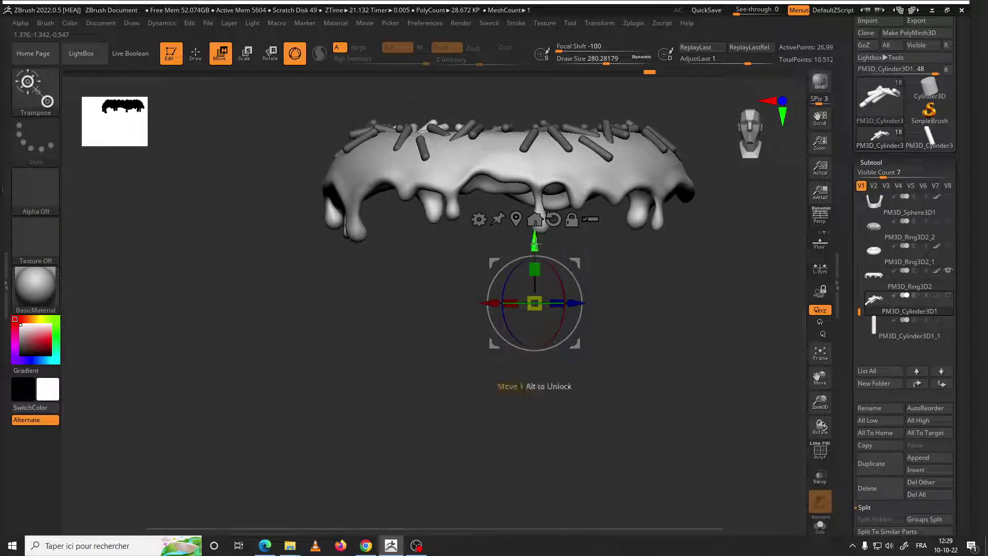
pyautogui.moveTo(535, 245); pyautogui.dragTo(535, 239)
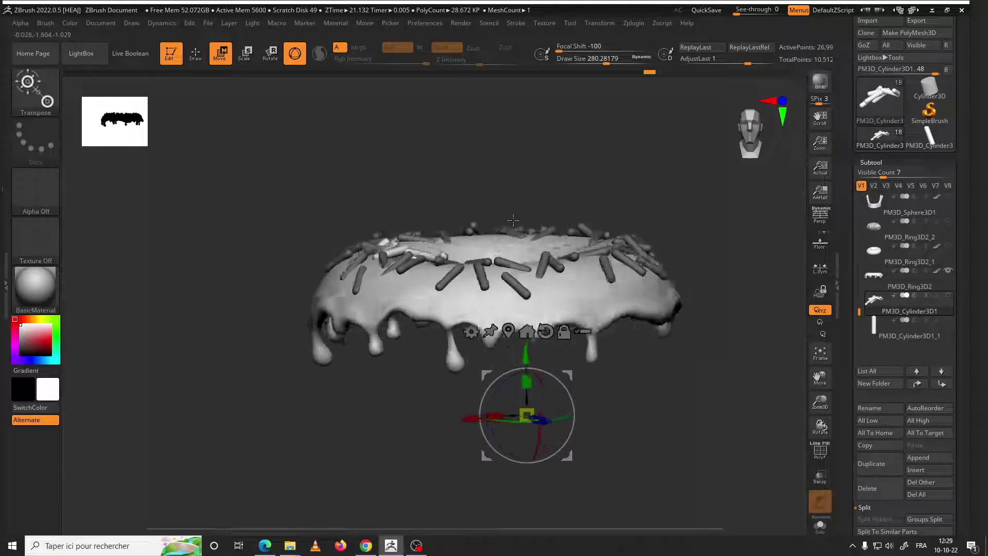
pyautogui.moveTo(509, 178); pyautogui.dragTo(527, 348)
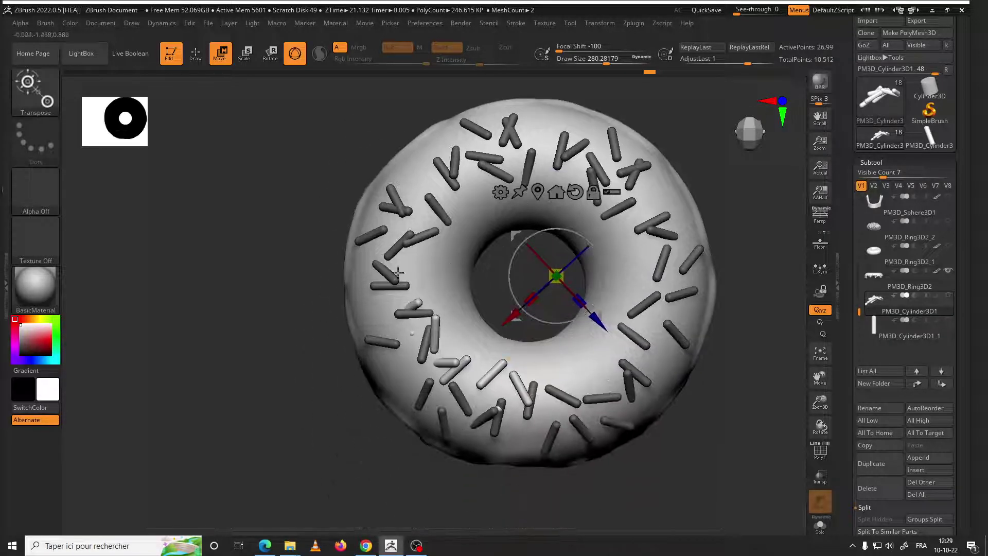
# Switch to the Move Topological brush (B, M, T) and view the donut from above
pyautogui.press('b')
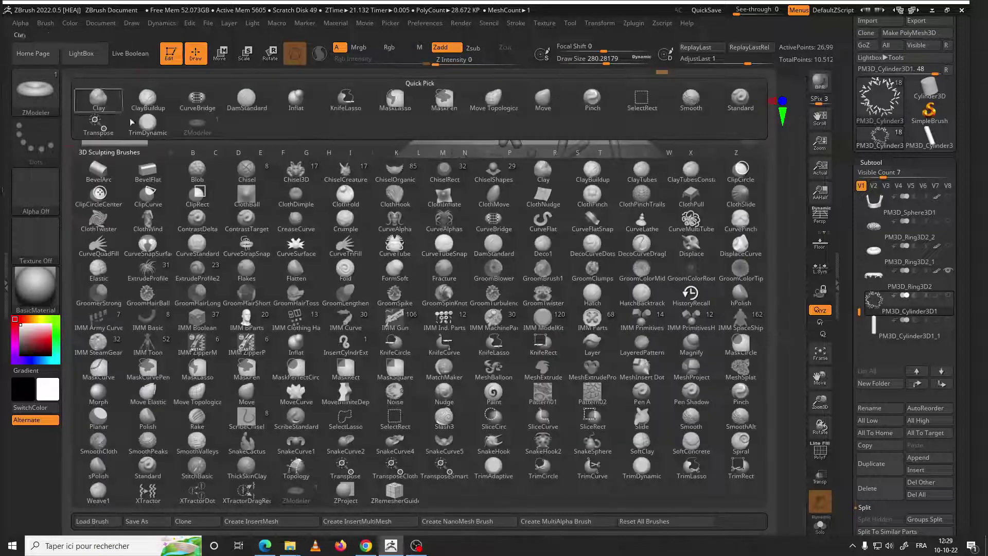
pyautogui.press('m')
pyautogui.press('t')
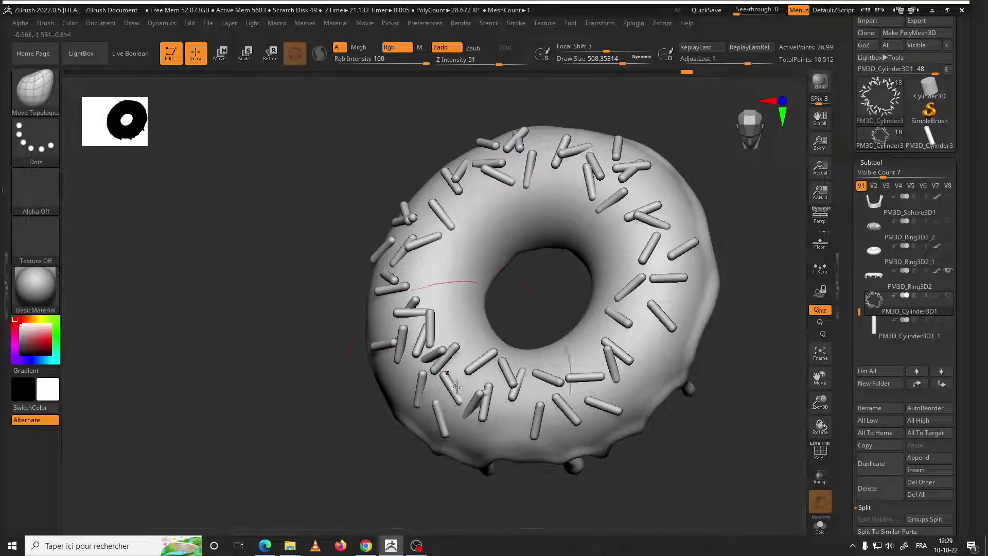
pyautogui.moveTo(510, 494); pyautogui.dragTo(492, 392)
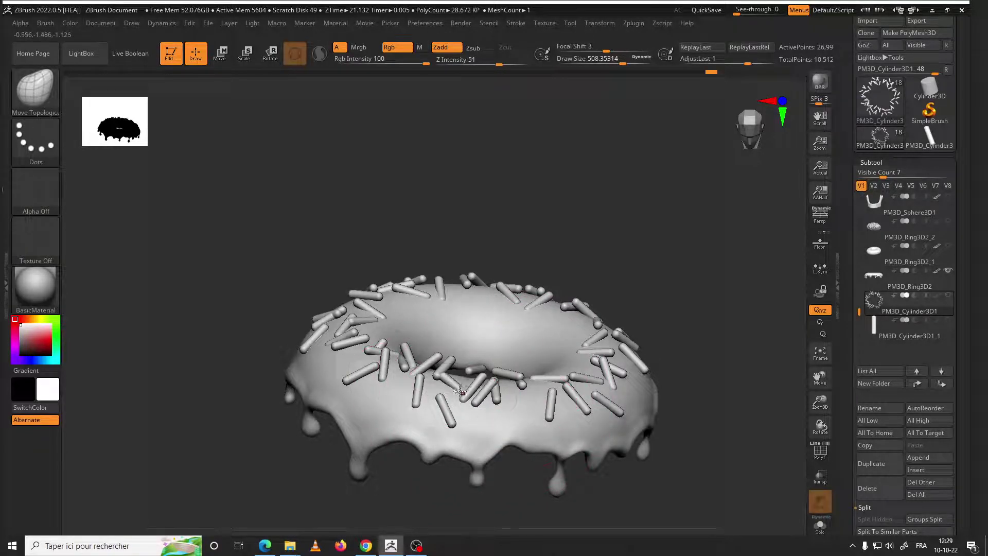
pyautogui.moveTo(503, 229); pyautogui.dragTo(479, 358)
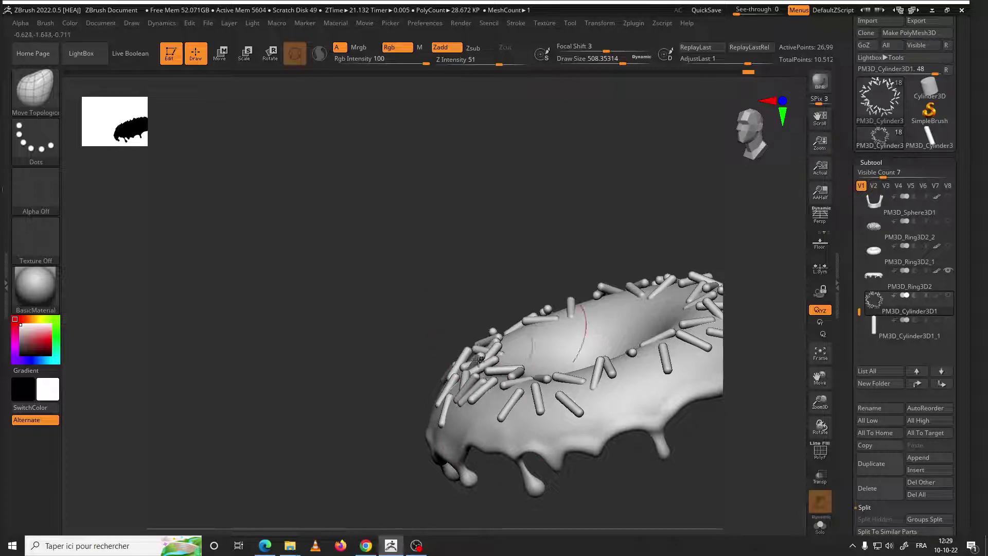
pyautogui.keyDown('shift'); pyautogui.moveTo(478, 359); pyautogui.dragTo(492, 363); pyautogui.keyUp('shift')
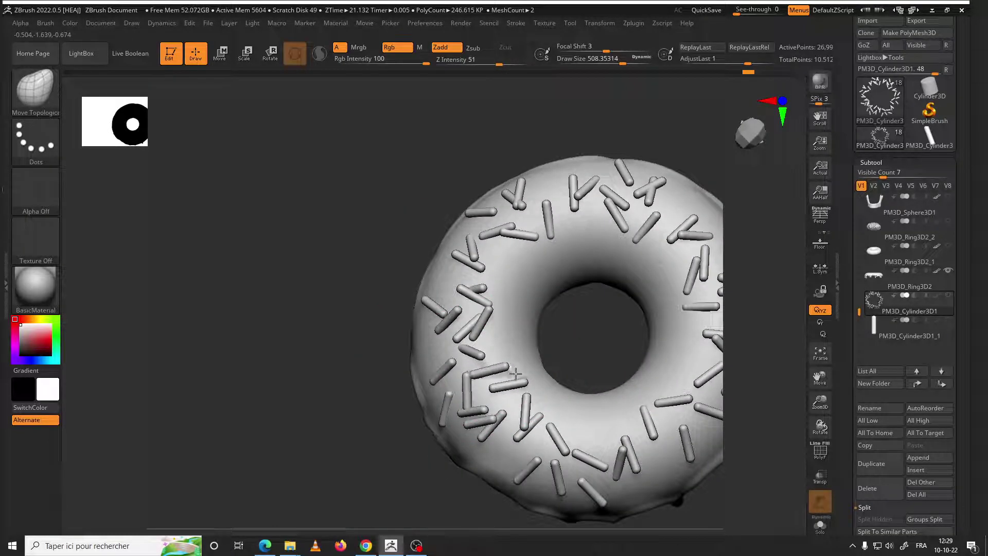
pyautogui.moveTo(515, 373)
pyautogui.mouseDown(button='right')
pyautogui.moveTo(569, 342)
pyautogui.moveTo(519, 339)
pyautogui.mouseUp(button='right')
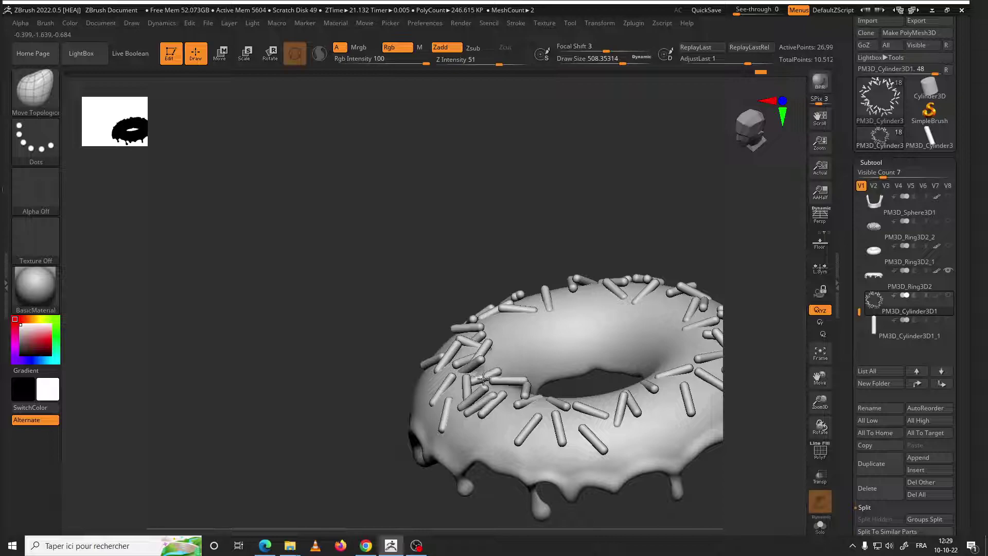
pyautogui.moveTo(502, 394)
pyautogui.mouseDown(button='right')
pyautogui.moveTo(478, 295)
pyautogui.moveTo(513, 289)
pyautogui.mouseUp(button='right')
# Push crowded sprinkles down-left into new spots on the icing with Move Topological strokes
pyautogui.moveTo(412, 369); pyautogui.dragTo(376, 380)
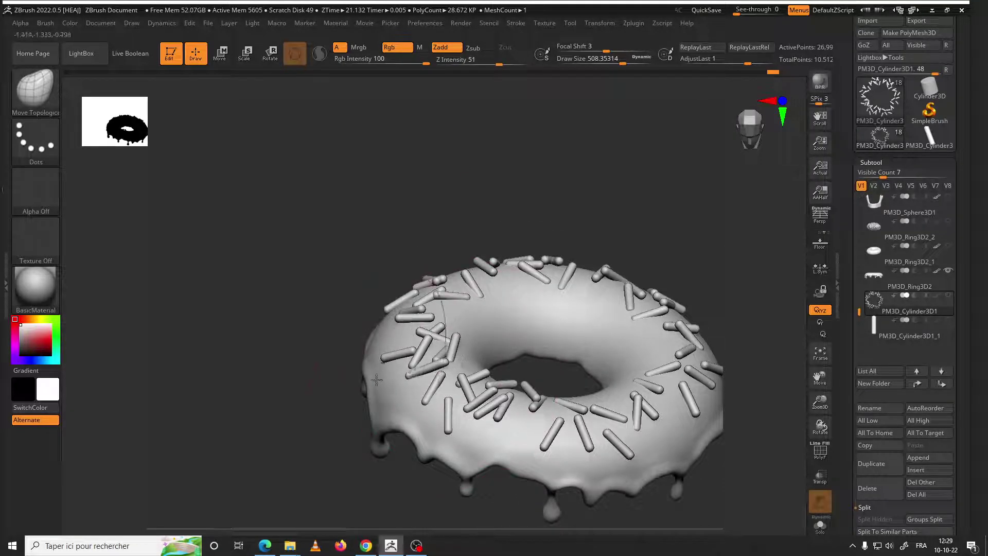
pyautogui.moveTo(410, 378)
pyautogui.mouseDown(button='right')
pyautogui.moveTo(384, 257)
pyautogui.moveTo(363, 259)
pyautogui.moveTo(465, 323)
pyautogui.mouseUp(button='right')
pyautogui.moveTo(458, 359)
pyautogui.mouseDown(button='right')
pyautogui.moveTo(441, 270)
pyautogui.moveTo(417, 275)
pyautogui.moveTo(443, 280)
pyautogui.moveTo(490, 349)
pyautogui.mouseUp(button='right')
pyautogui.moveTo(490, 349); pyautogui.dragTo(481, 354)
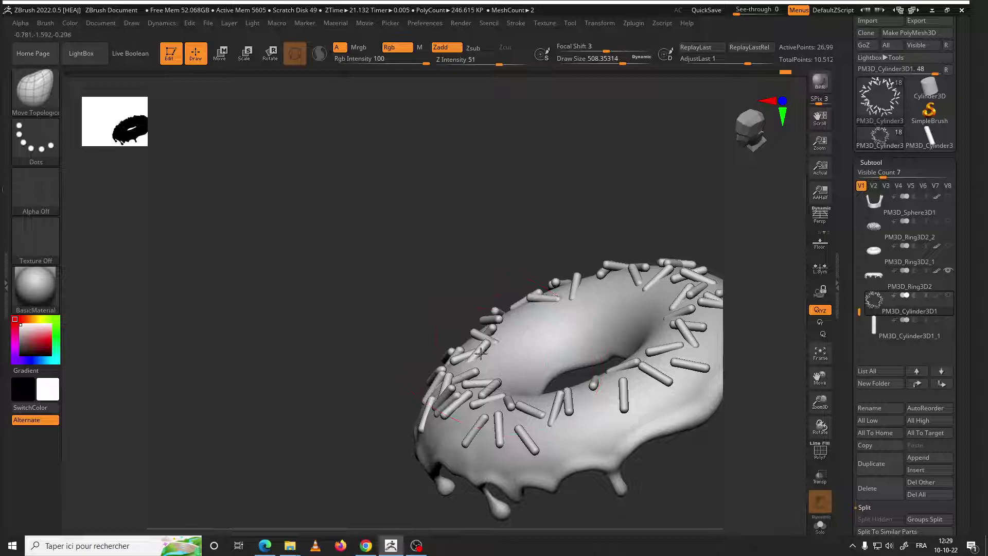
pyautogui.moveTo(452, 360)
pyautogui.mouseDown(button='right')
pyautogui.moveTo(469, 289)
pyautogui.moveTo(580, 295)
pyautogui.moveTo(983, 265)
pyautogui.mouseUp(button='right')
# Show the plain donut body and delete the PM3D_Cylinder3D1_1 subtool
pyautogui.click(948, 246)
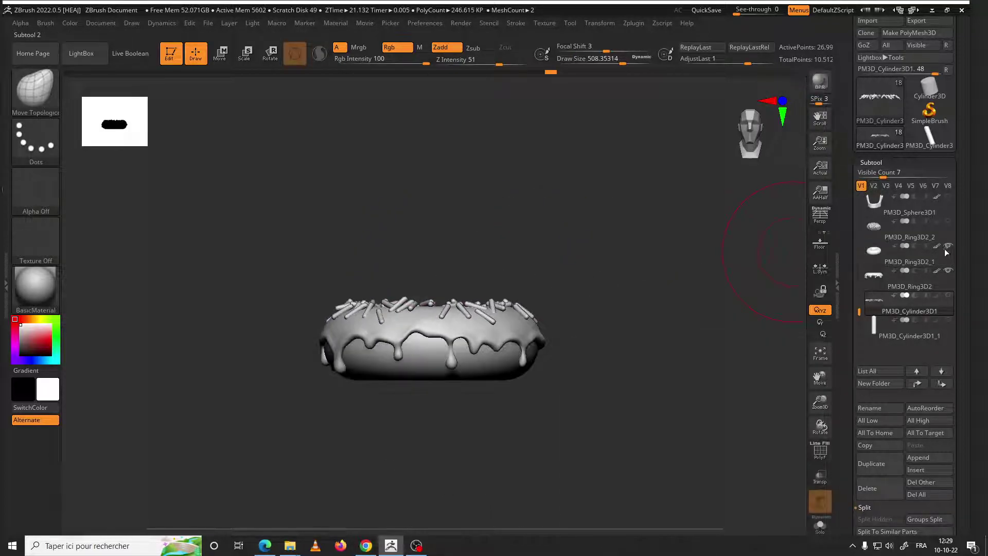
pyautogui.moveTo(687, 293); pyautogui.dragTo(662, 348, button='right')
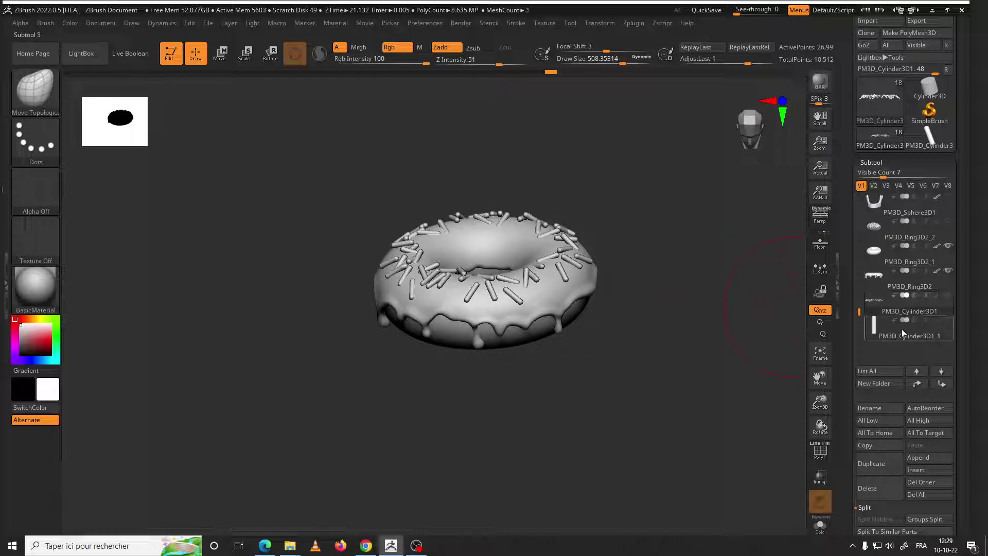
pyautogui.click(901, 333)
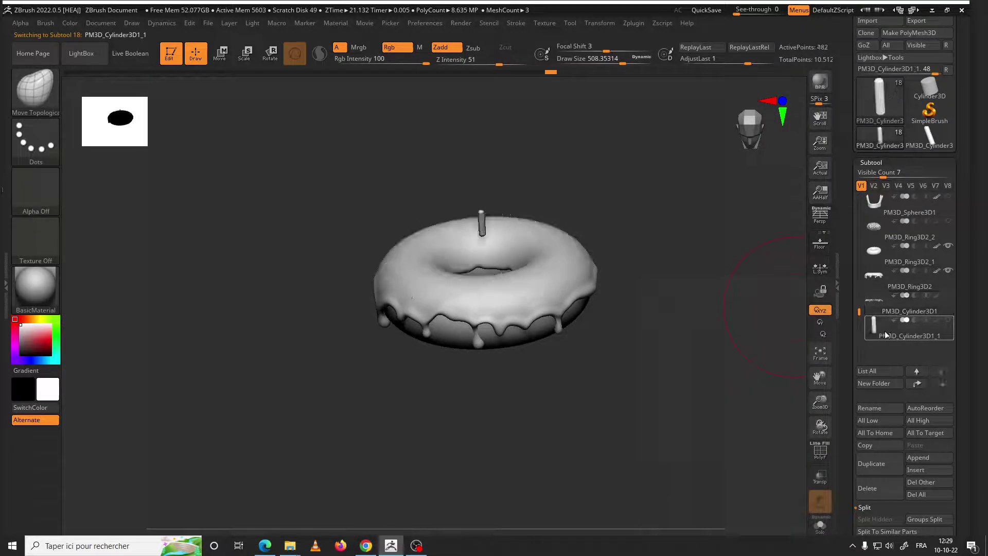
pyautogui.click(894, 493)
pyautogui.click(786, 511)
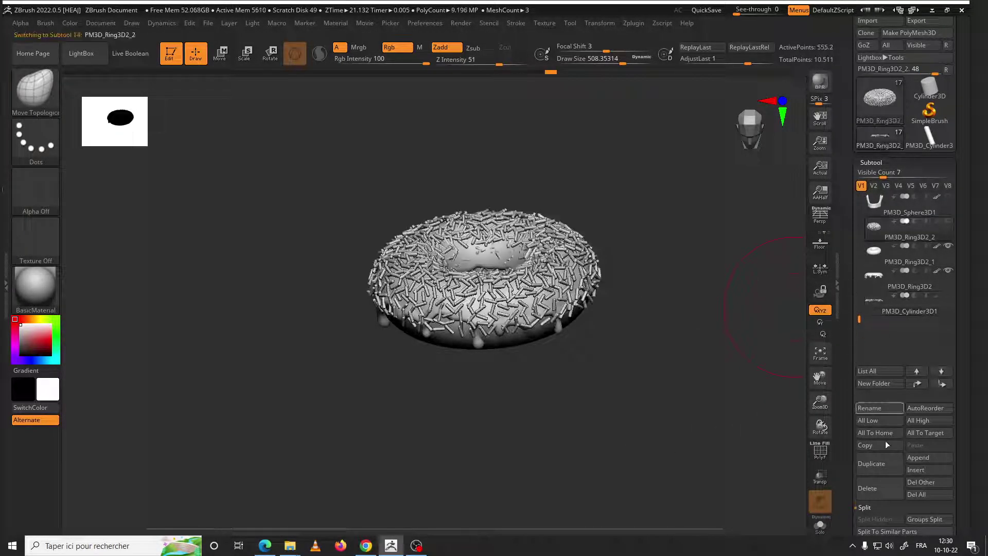
# Delete the dense PM3D_Ring3D2_2 sprinkle subtool and show the skull beneath the donut
pyautogui.click(881, 496)
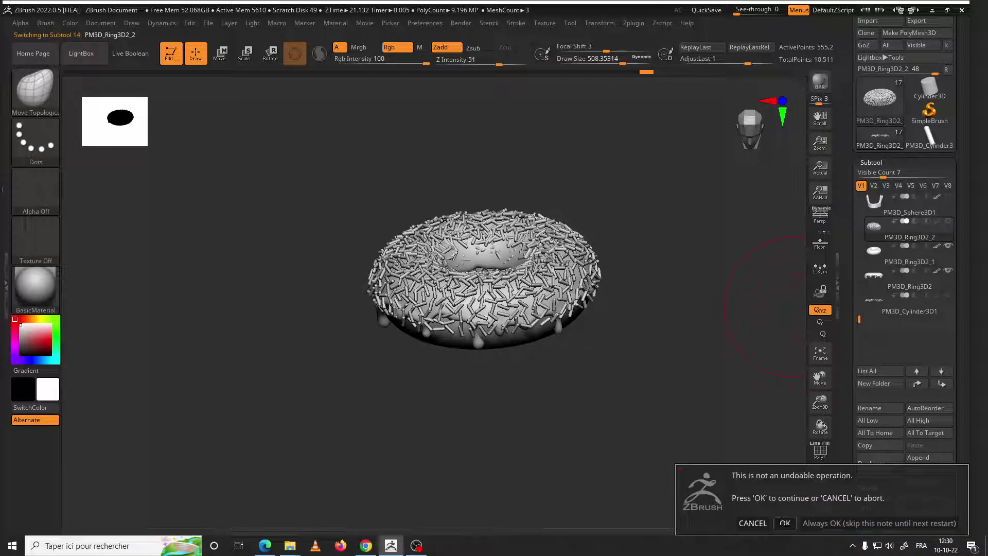
pyautogui.click(785, 523)
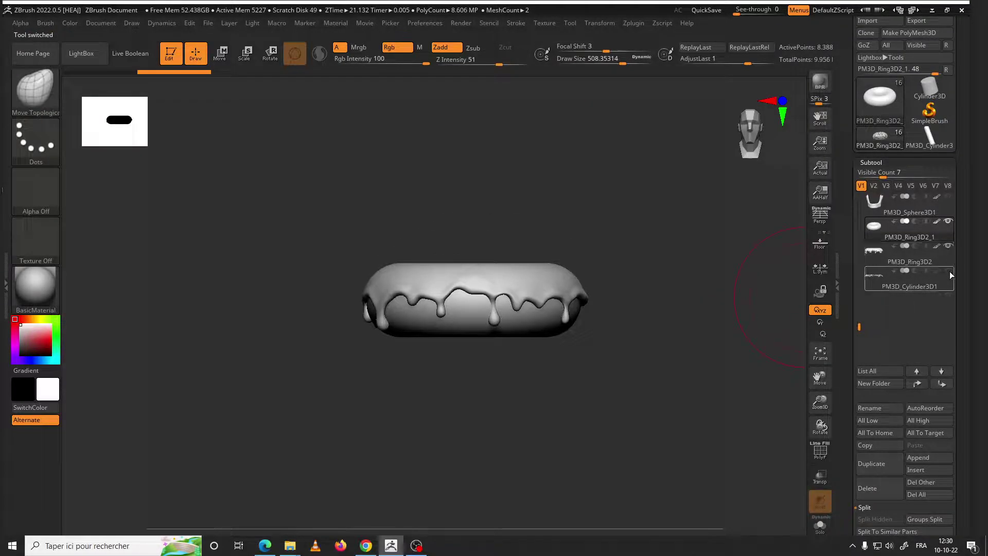
pyautogui.click(948, 271)
pyautogui.moveTo(702, 368)
pyautogui.mouseDown()
pyautogui.moveTo(624, 388)
pyautogui.moveTo(626, 410)
pyautogui.moveTo(611, 381)
pyautogui.moveTo(648, 405)
pyautogui.moveTo(635, 353)
pyautogui.moveTo(596, 346)
pyautogui.moveTo(621, 333)
pyautogui.moveTo(584, 299)
pyautogui.moveTo(598, 329)
pyautogui.mouseUp()
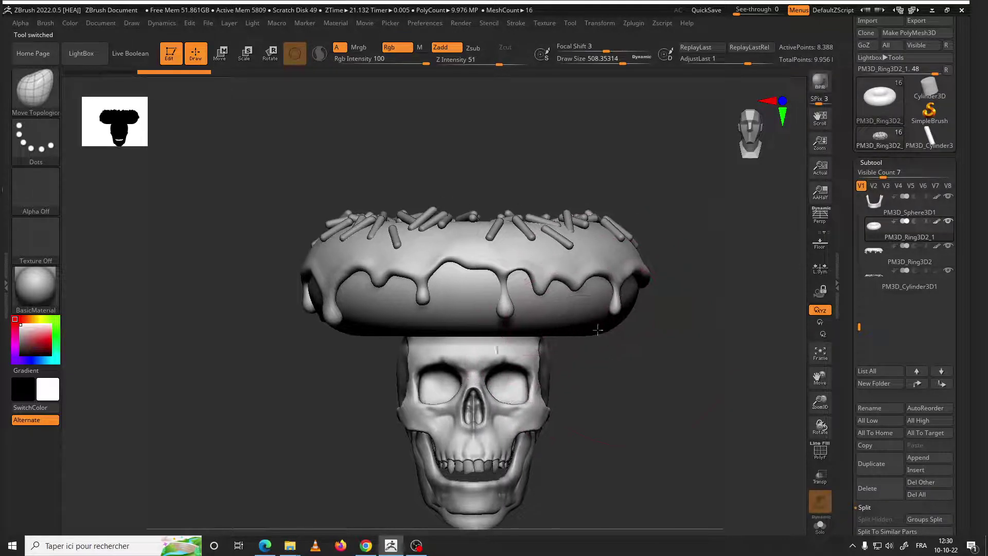
# Hide the skull and extra parts, then tilt the donut toward the viewer with the Rotate gizmo
pyautogui.keyDown('shift'); pyautogui.click(948, 270); pyautogui.keyUp('shift')
pyautogui.click(948, 245)
pyautogui.click(948, 221)
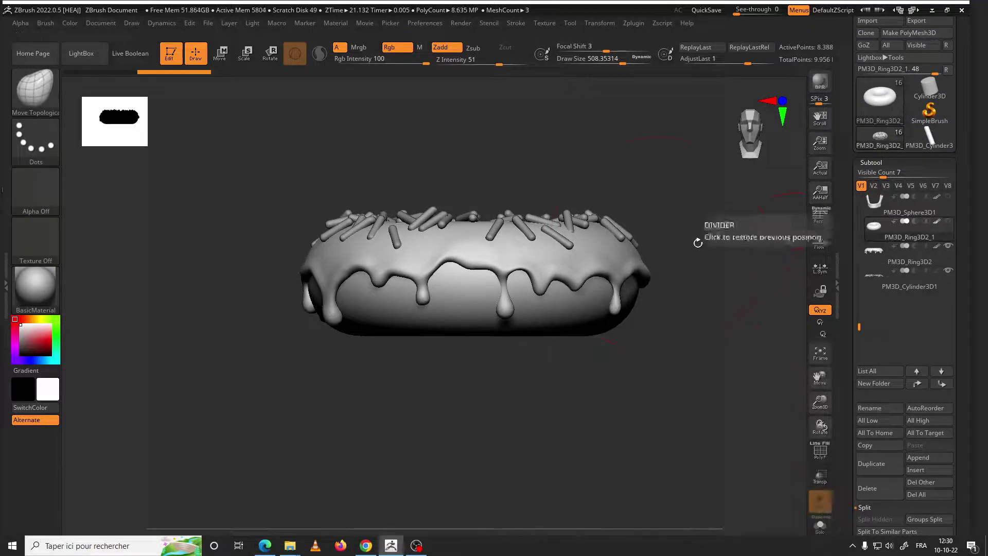
pyautogui.moveTo(698, 243); pyautogui.dragTo(399, 186)
pyautogui.press('r')
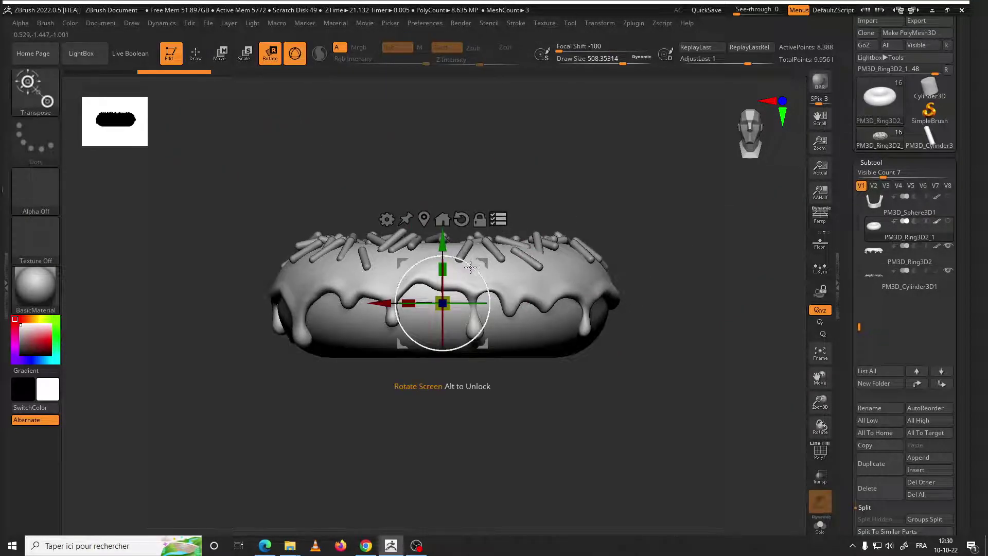
pyautogui.moveTo(453, 309); pyautogui.dragTo(442, 286)
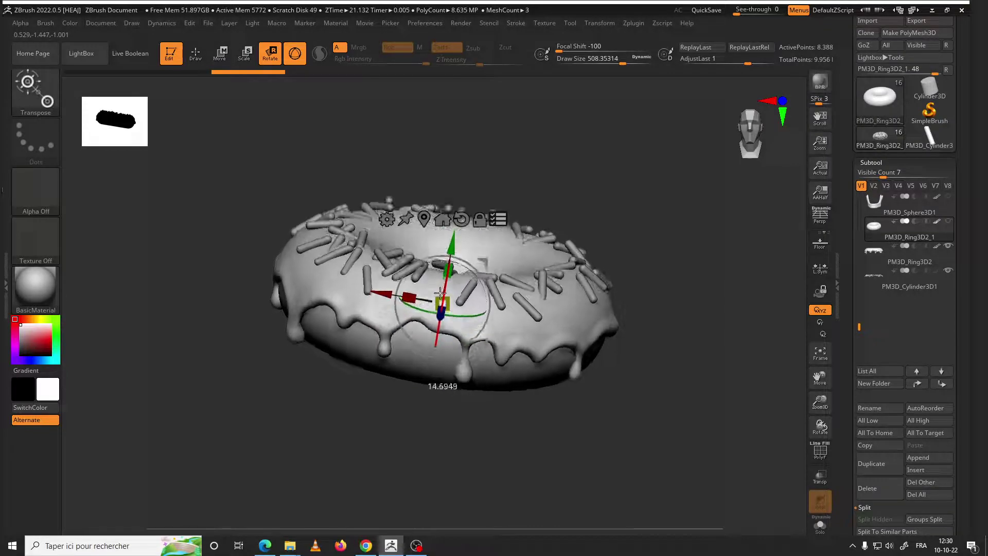
pyautogui.moveTo(623, 258); pyautogui.dragTo(713, 253)
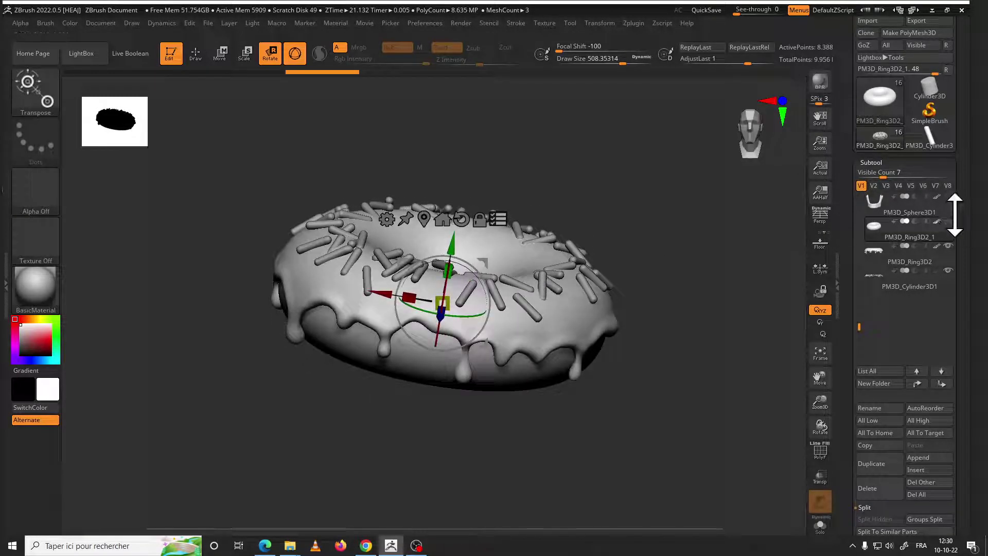
# Check the tilt against the skull, then rotate the iced donut PM3D_Ring3D2_1 around its vertical axis
pyautogui.click(948, 196)
pyautogui.moveTo(772, 309)
pyautogui.mouseDown()
pyautogui.moveTo(765, 317)
pyautogui.moveTo(684, 294)
pyautogui.mouseUp()
pyautogui.keyDown('shift'); pyautogui.moveTo(679, 246); pyautogui.dragTo(646, 278); pyautogui.keyUp('shift')
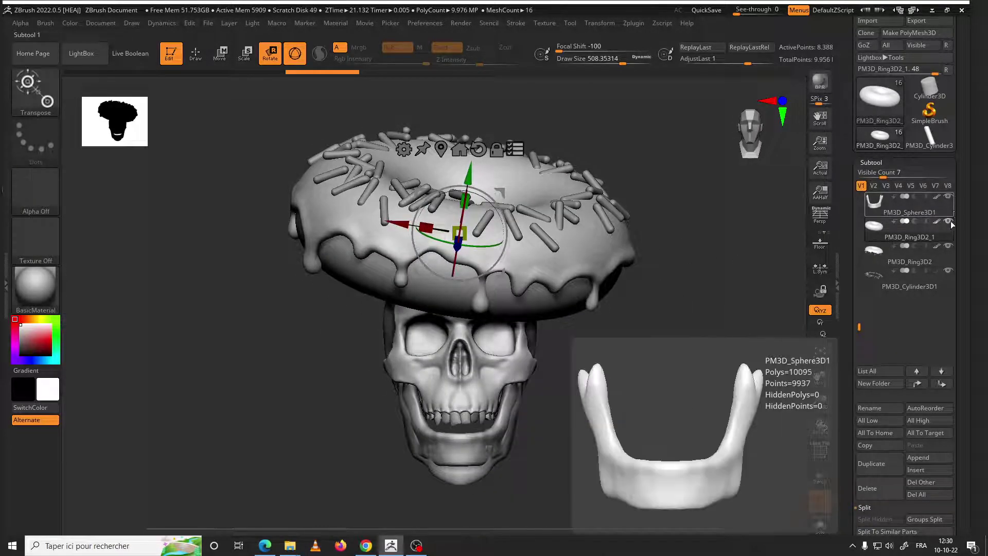
pyautogui.keyDown('shift'); pyautogui.click(949, 221); pyautogui.keyUp('shift')
pyautogui.click(948, 245)
pyautogui.click(950, 223)
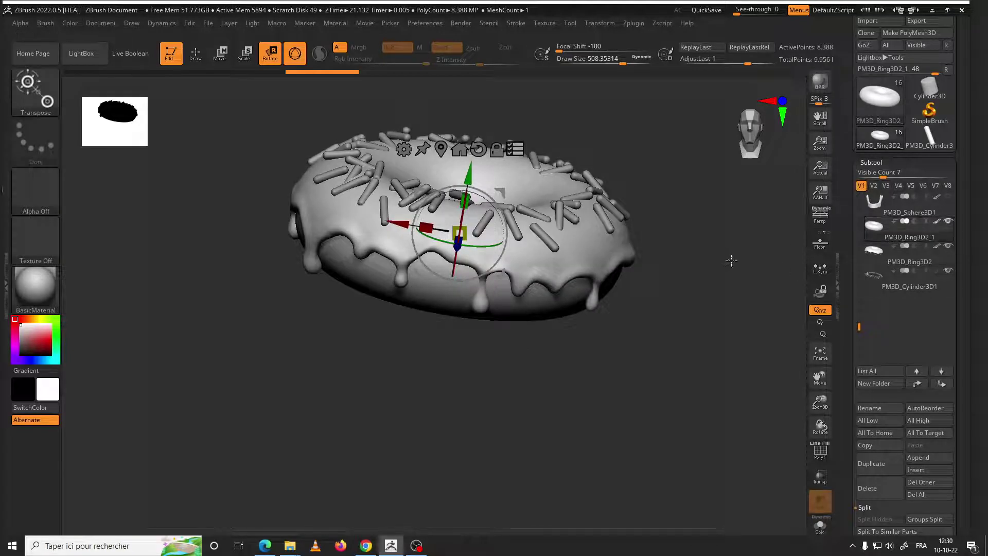
pyautogui.moveTo(731, 260); pyautogui.dragTo(569, 237)
pyautogui.moveTo(507, 194); pyautogui.dragTo(500, 211)
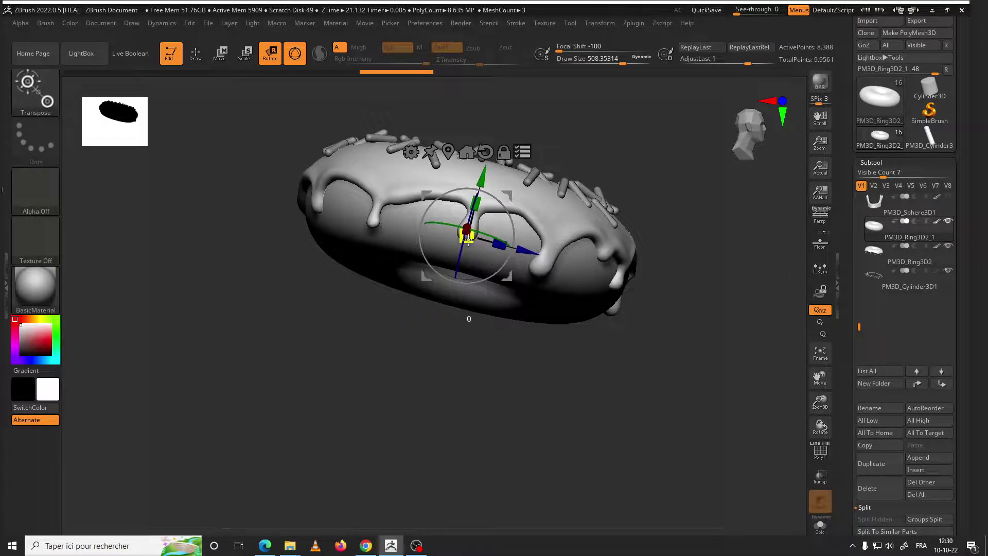
pyautogui.moveTo(691, 194); pyautogui.dragTo(787, 204)
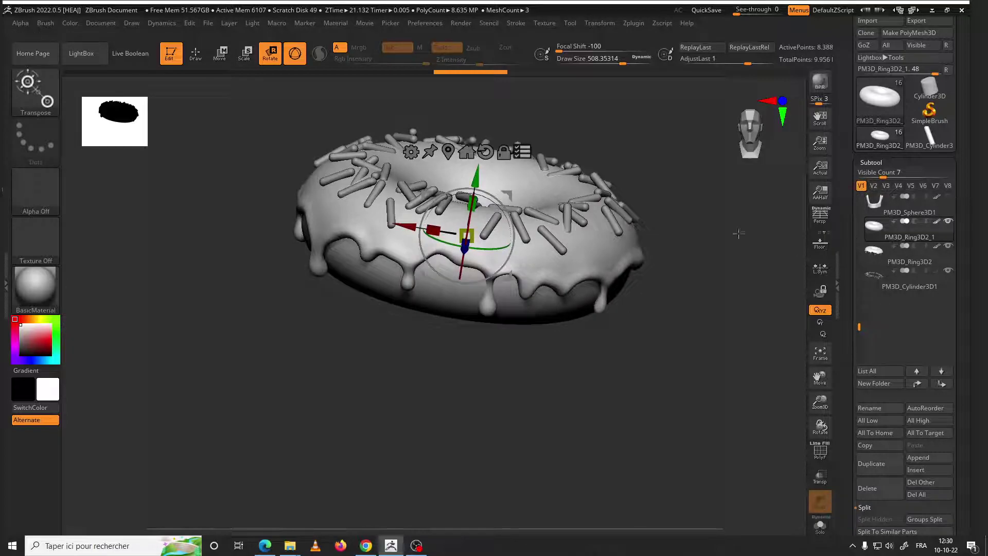
pyautogui.moveTo(509, 231); pyautogui.dragTo(502, 222)
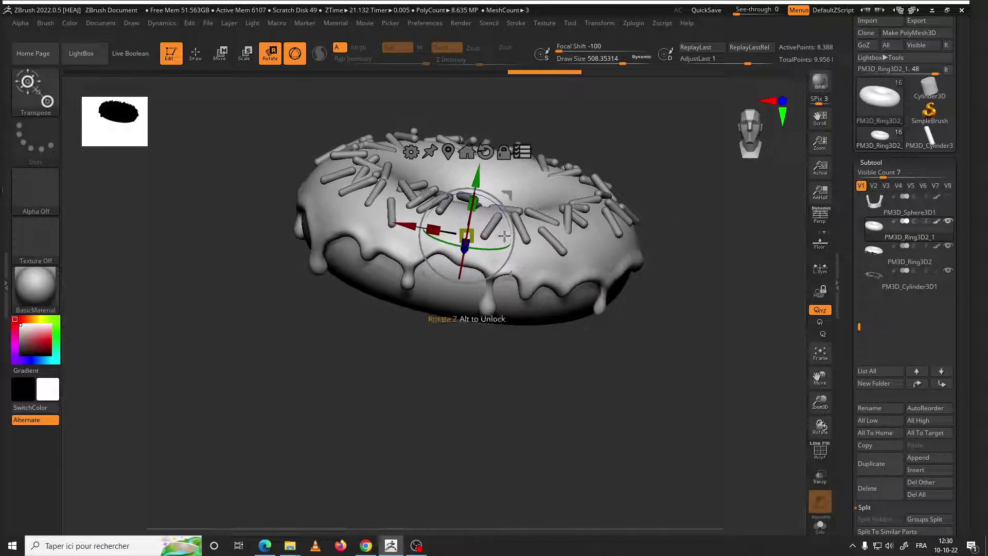
# Compare against the skull, then shift the iced donut slightly into position
pyautogui.click(949, 221)
pyautogui.moveTo(720, 293)
pyautogui.mouseDown()
pyautogui.moveTo(759, 300)
pyautogui.moveTo(723, 295)
pyautogui.mouseUp()
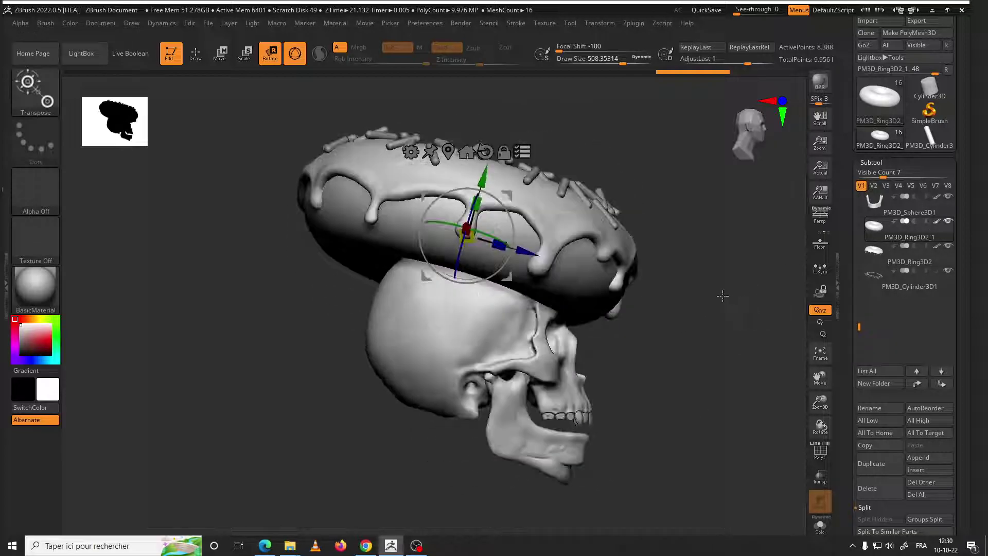
pyautogui.click(952, 271)
pyautogui.click(950, 221)
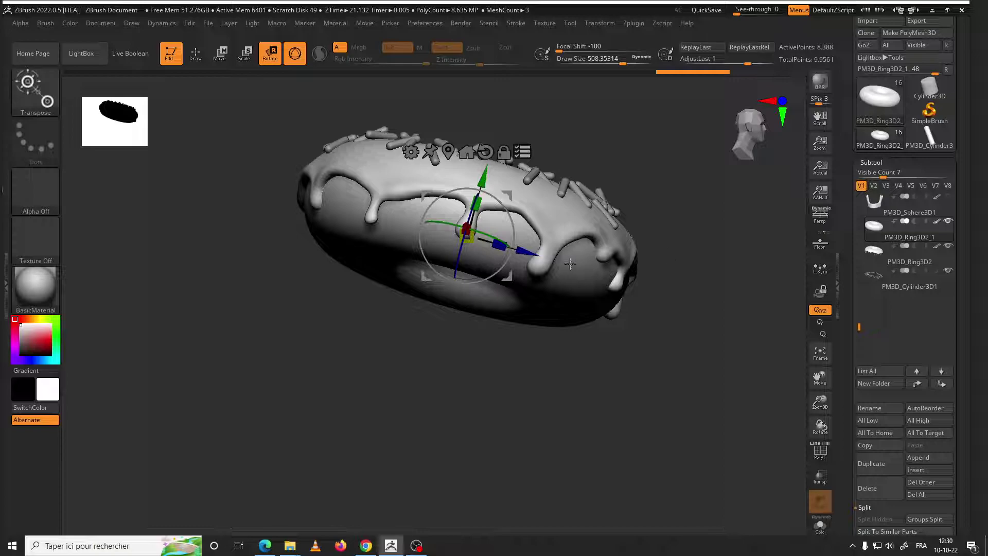
pyautogui.moveTo(533, 255); pyautogui.dragTo(511, 197)
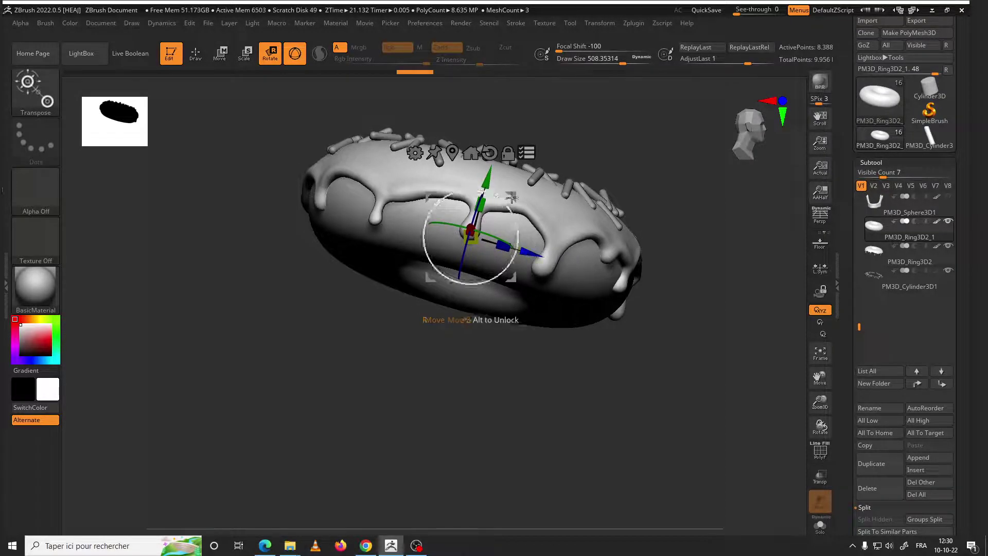
# Show the skull and icing drips again and inspect the hat's fit on the skull Skull_B2D1Bis
pyautogui.click(948, 246)
pyautogui.keyDown('shift'); pyautogui.click(945, 270); pyautogui.keyUp('shift')
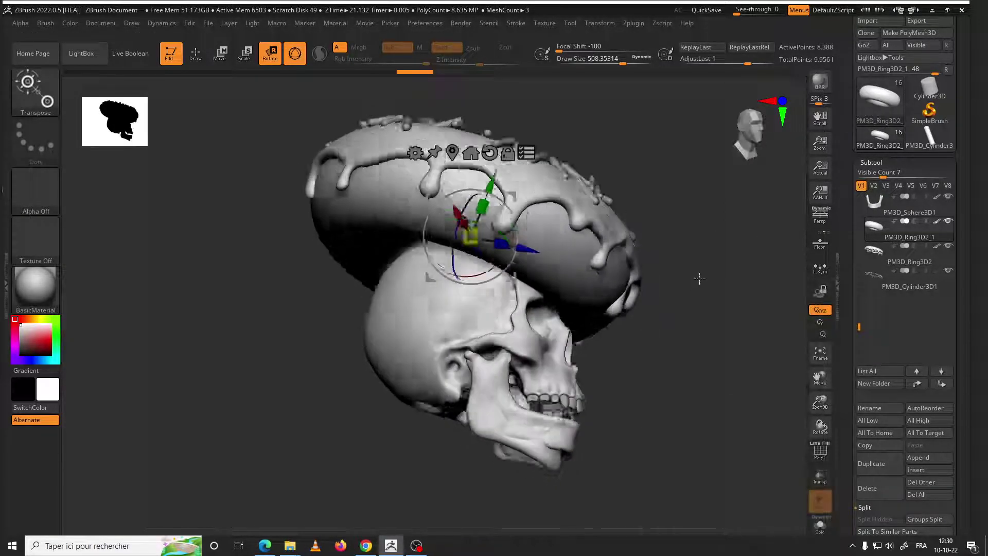
pyautogui.moveTo(772, 268)
pyautogui.mouseDown()
pyautogui.moveTo(709, 257)
pyautogui.moveTo(669, 297)
pyautogui.mouseUp()
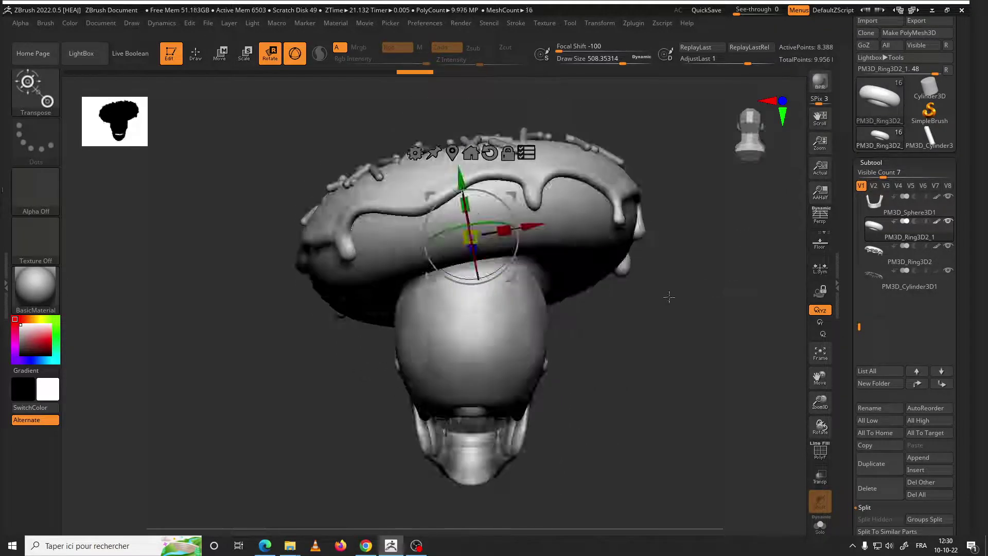
pyautogui.click(950, 226)
pyautogui.moveTo(906, 230)
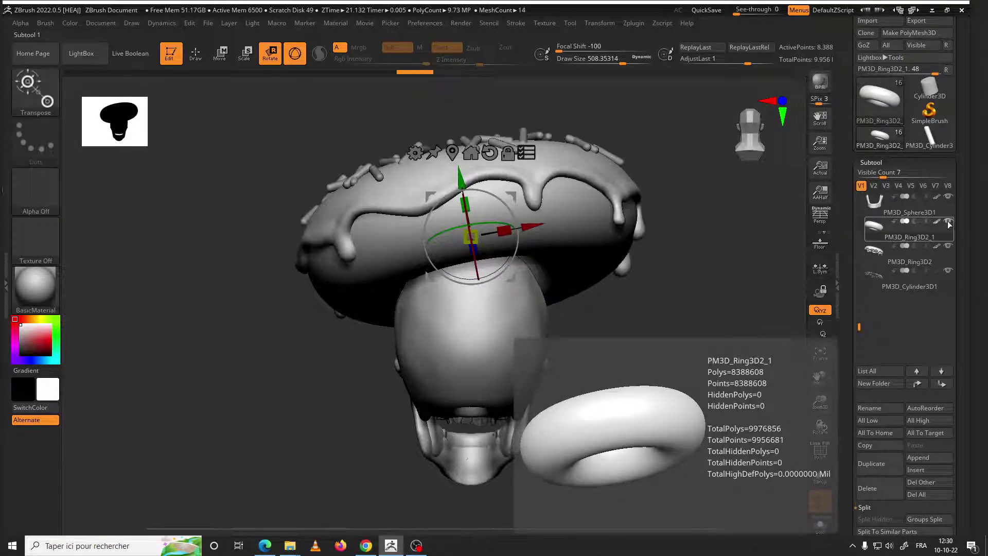
pyautogui.moveTo(765, 310); pyautogui.dragTo(715, 272)
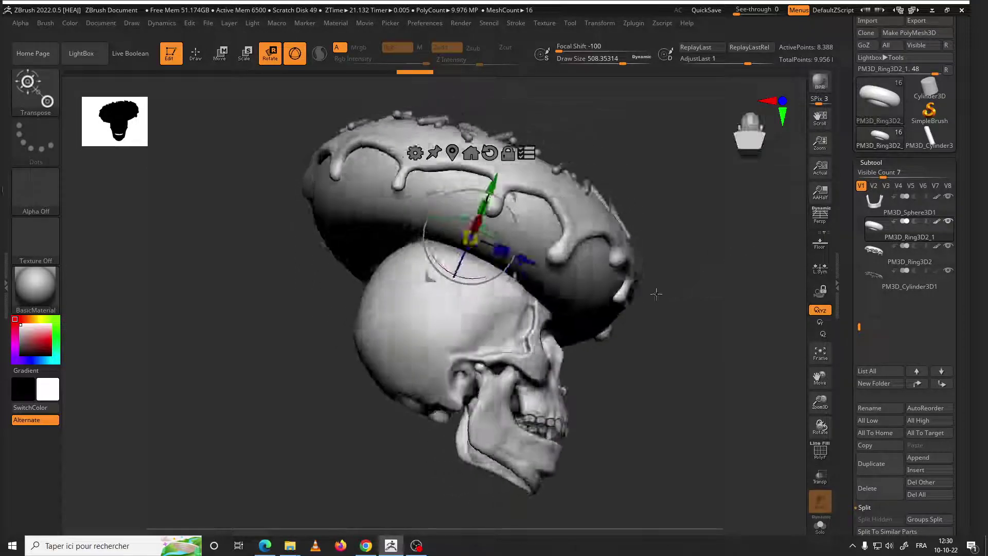
pyautogui.moveTo(716, 272); pyautogui.dragTo(391, 303)
pyautogui.keyDown('alt'); pyautogui.click(391, 304); pyautogui.keyUp('alt')
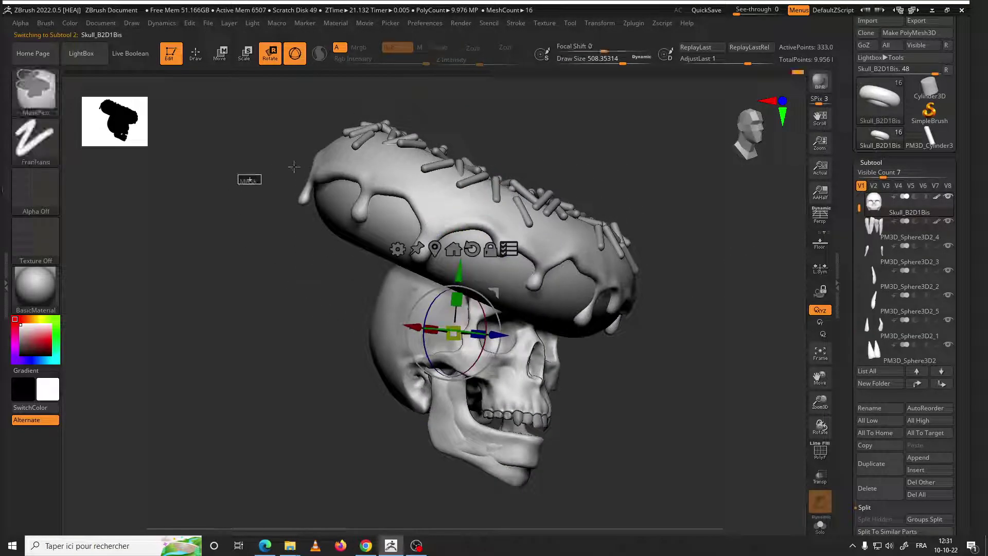
# Mask the jaw area and select the jaw parts PM3D_Sphere3D1 and PM3D_Sphere3D2
pyautogui.keyDown('ctrl'); pyautogui.moveTo(239, 180); pyautogui.dragTo(751, 527); pyautogui.keyUp('ctrl')
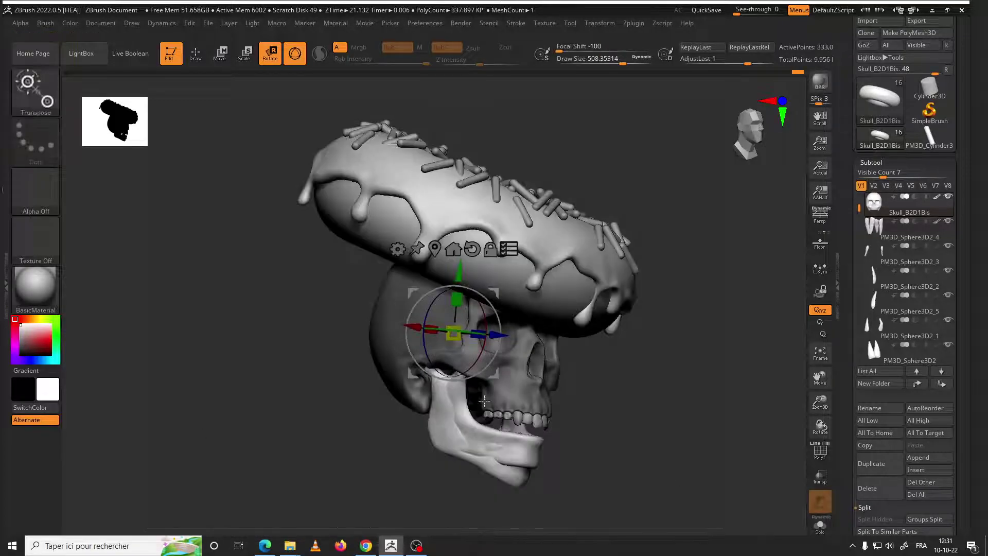
pyautogui.keyDown('alt'); pyautogui.click(459, 404); pyautogui.keyUp('alt')
pyautogui.press('b')
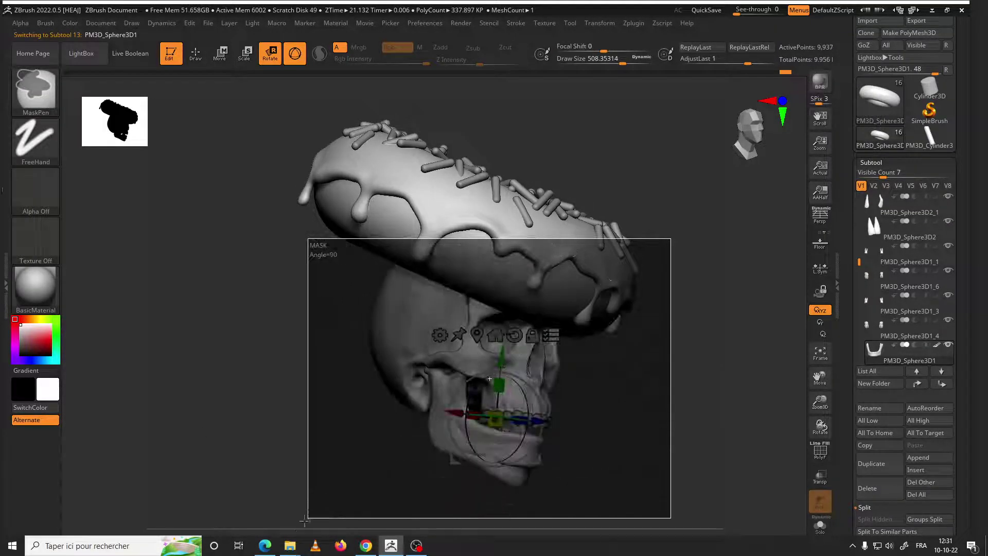
pyautogui.press('t')
pyautogui.press('p')
pyautogui.moveTo(555, 315); pyautogui.dragTo(587, 338)
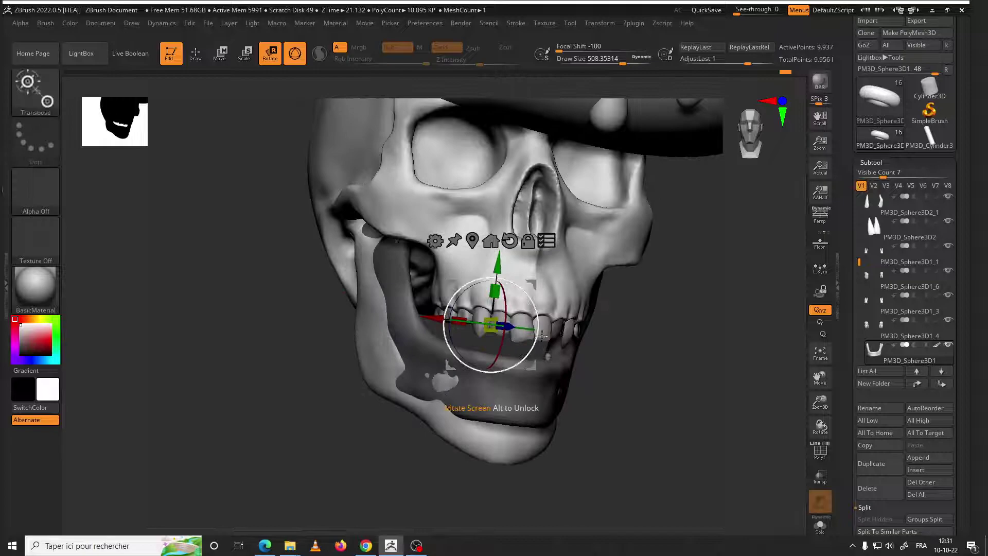
pyautogui.keyDown('alt'); pyautogui.click(515, 319); pyautogui.keyUp('alt')
# Click through the upper and lower teeth pieces to identify each mouth part
pyautogui.keyDown('ctrl'); pyautogui.moveTo(710, 250); pyautogui.dragTo(342, 397); pyautogui.keyUp('ctrl')
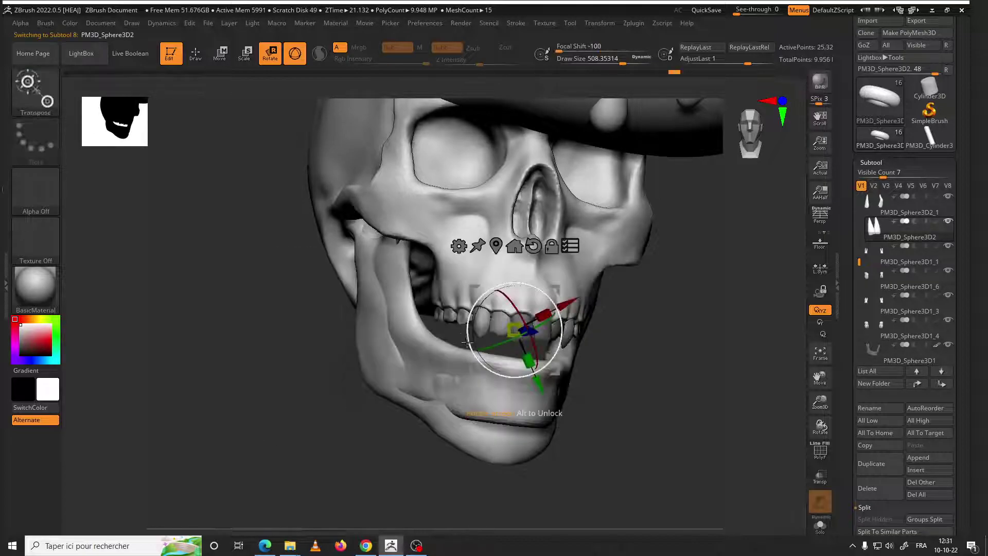
pyautogui.keyDown('alt'); pyautogui.click(455, 315); pyautogui.keyUp('alt')
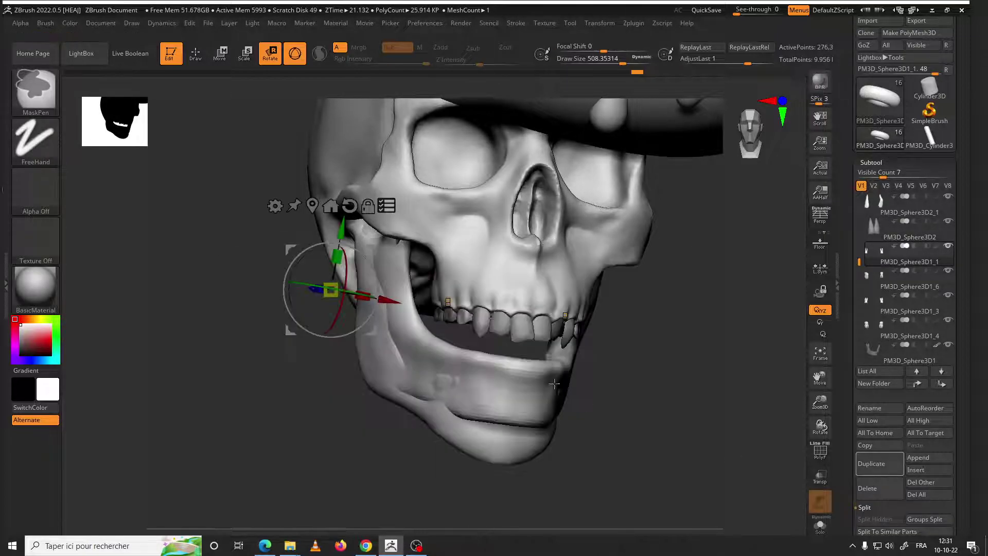
pyautogui.keyDown('alt'); pyautogui.click(464, 314); pyautogui.keyUp('alt')
pyautogui.moveTo(464, 314)
pyautogui.mouseDown()
pyautogui.moveTo(645, 345)
pyautogui.moveTo(648, 410)
pyautogui.mouseUp()
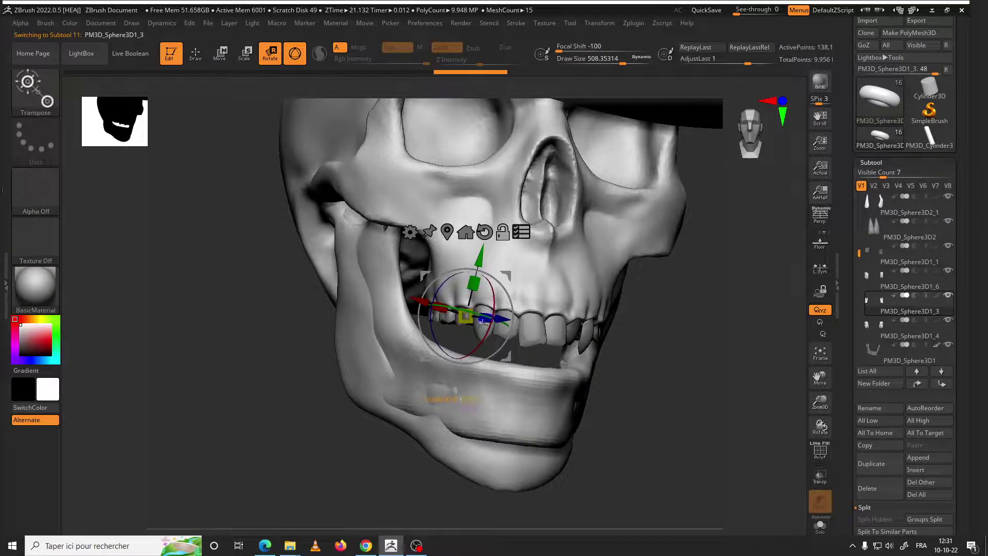
pyautogui.keyDown('alt'); pyautogui.click(480, 327); pyautogui.keyUp('alt')
pyautogui.moveTo(687, 413); pyautogui.dragTo(533, 352)
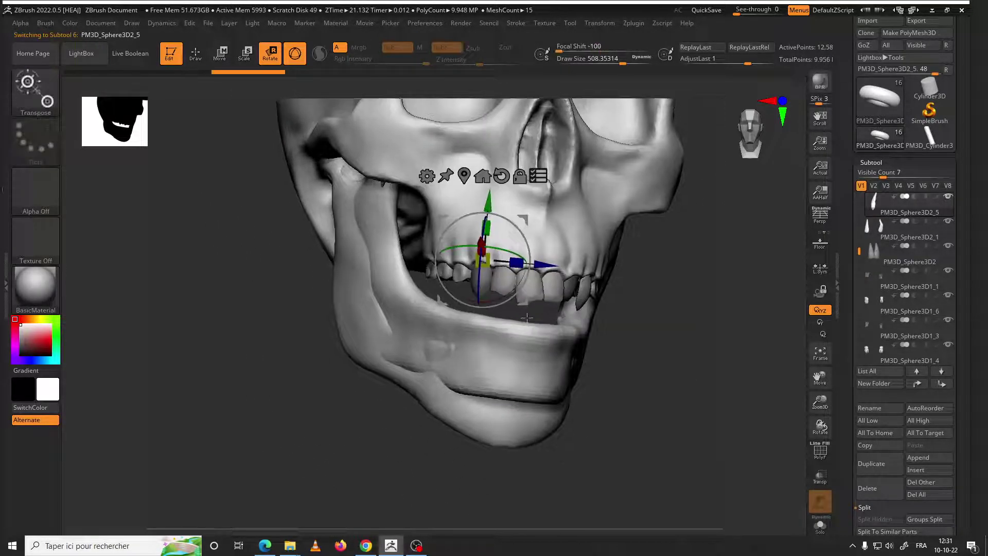
# Delete the mesh covering the lower teeth, then select the exposed lower teeth pieces
pyautogui.keyDown('alt'); pyautogui.click(533, 352); pyautogui.keyUp('alt')
pyautogui.click(868, 487)
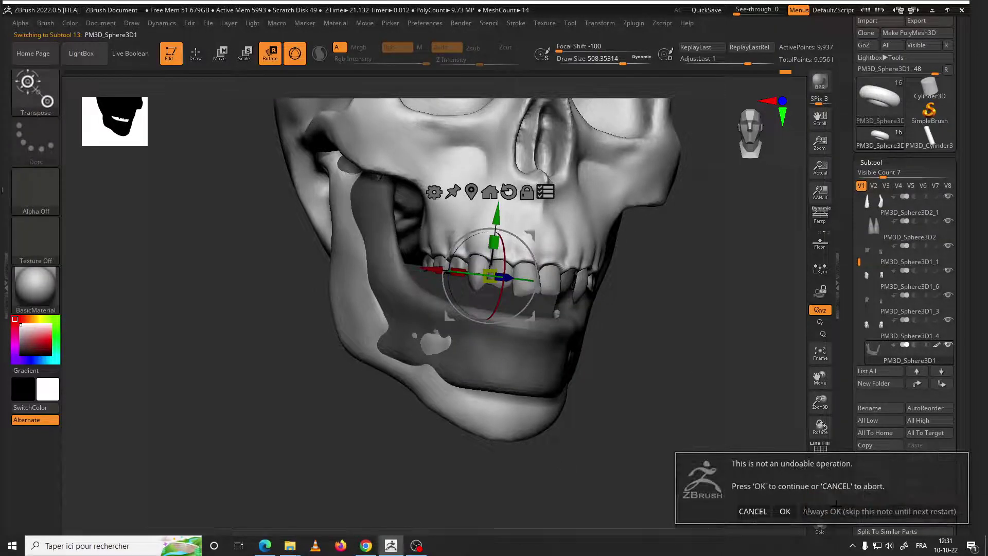
pyautogui.click(785, 512)
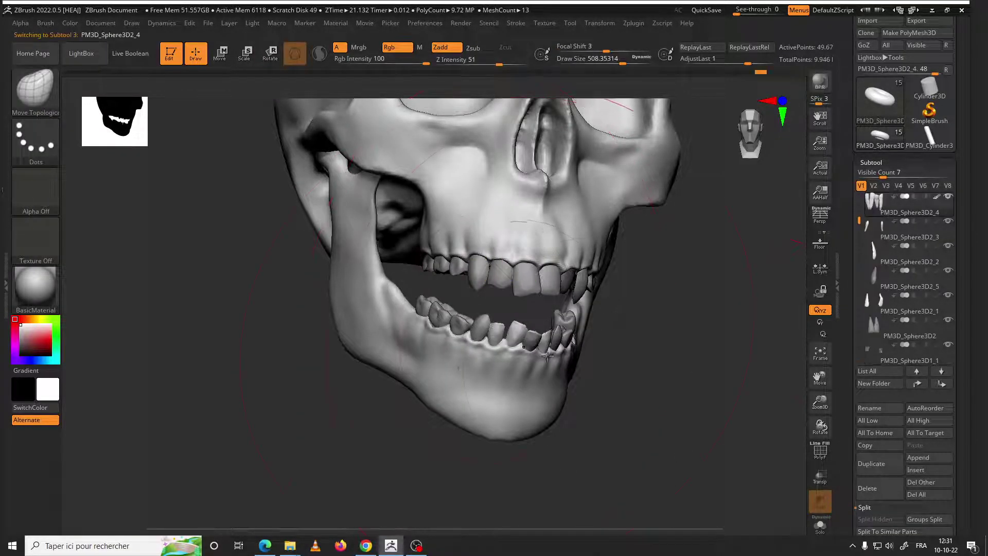
pyautogui.keyDown('alt'); pyautogui.click(469, 308); pyautogui.keyUp('alt')
pyautogui.keyDown('alt'); pyautogui.click(486, 327); pyautogui.keyUp('alt')
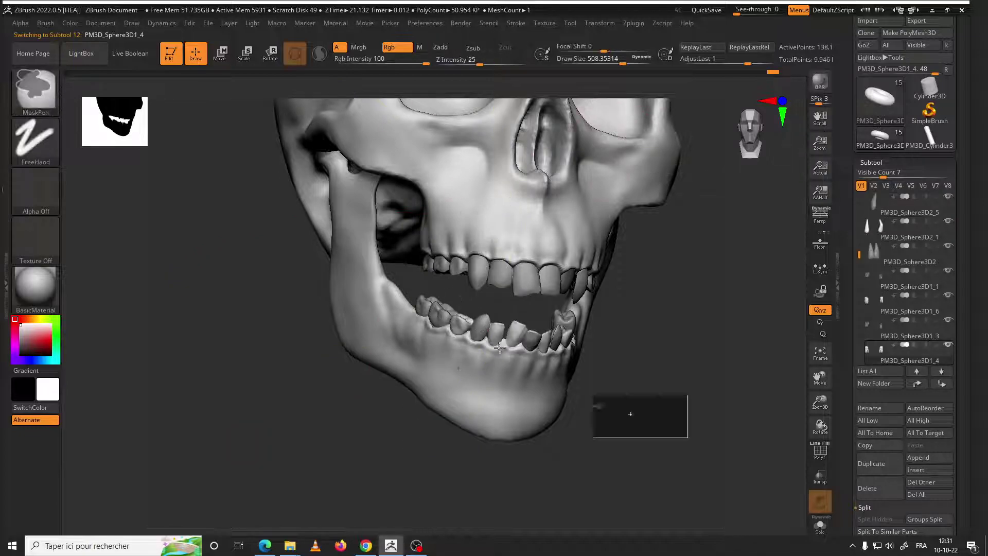
pyautogui.keyDown('alt'); pyautogui.click(549, 355); pyautogui.keyUp('alt')
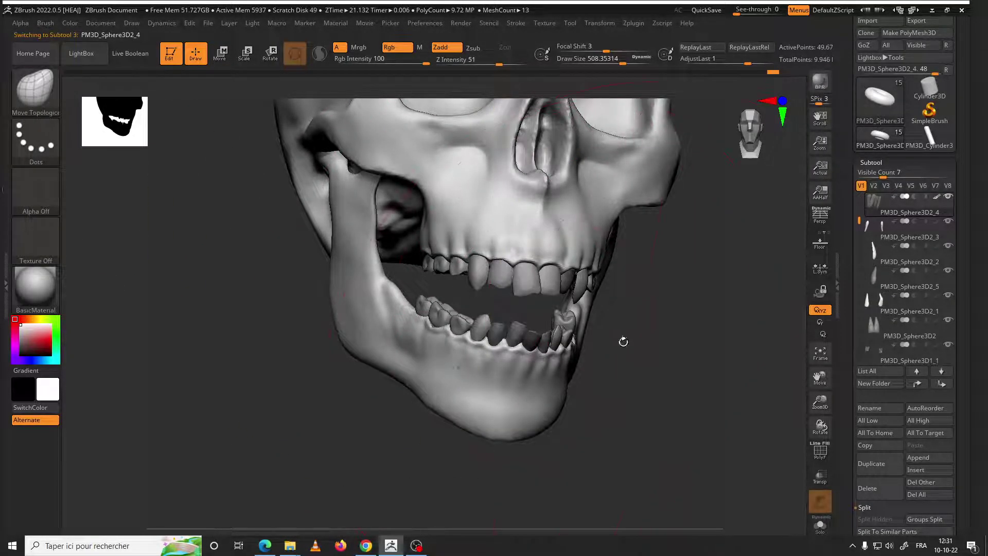
# Frame the model and tilt the donut hat on the skull with the Move gizmo
pyautogui.press('f')
pyautogui.click(218, 51)
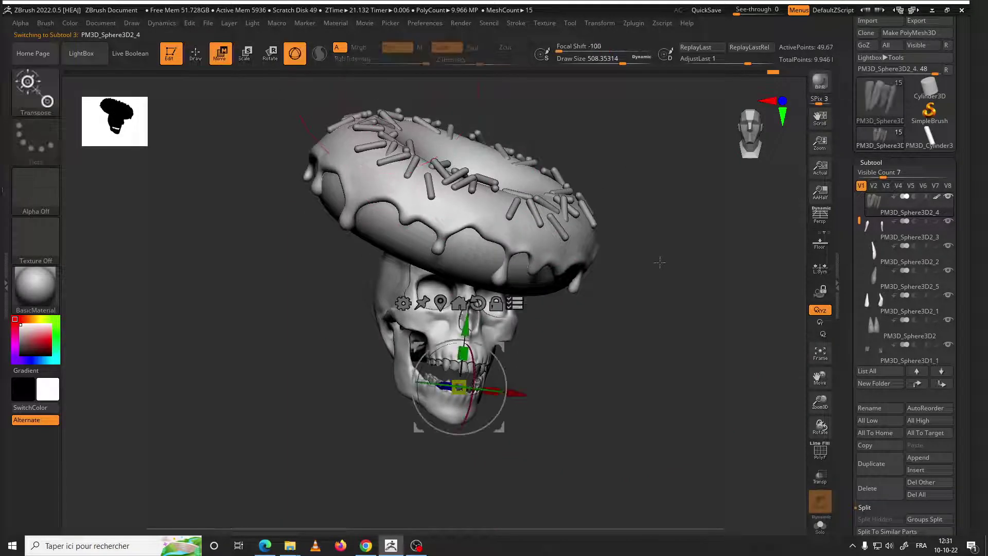
pyautogui.keyDown('shift'); pyautogui.moveTo(592, 335); pyautogui.dragTo(515, 315); pyautogui.keyUp('shift')
pyautogui.keyDown('alt'); pyautogui.click(437, 381); pyautogui.keyUp('alt')
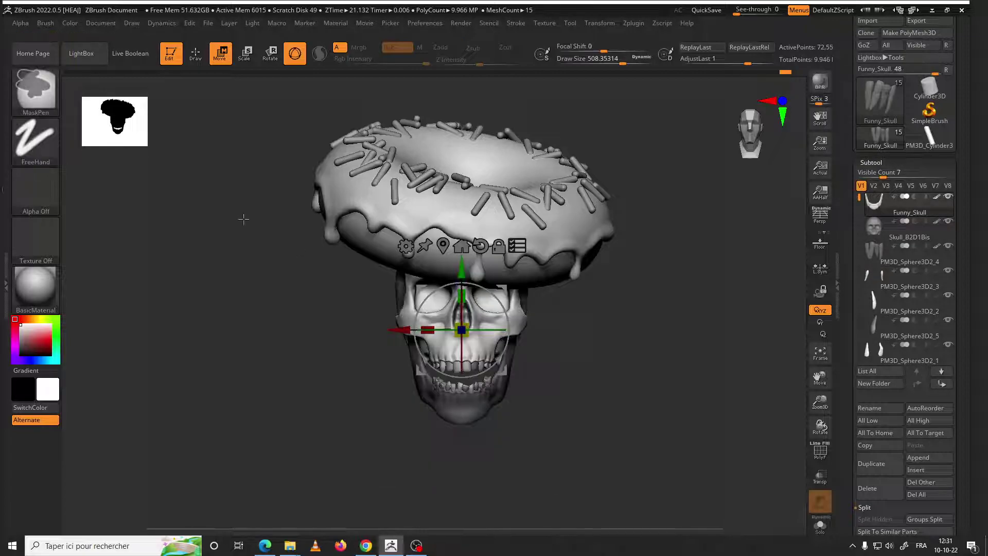
pyautogui.keyDown('alt'); pyautogui.click(414, 207); pyautogui.keyUp('alt')
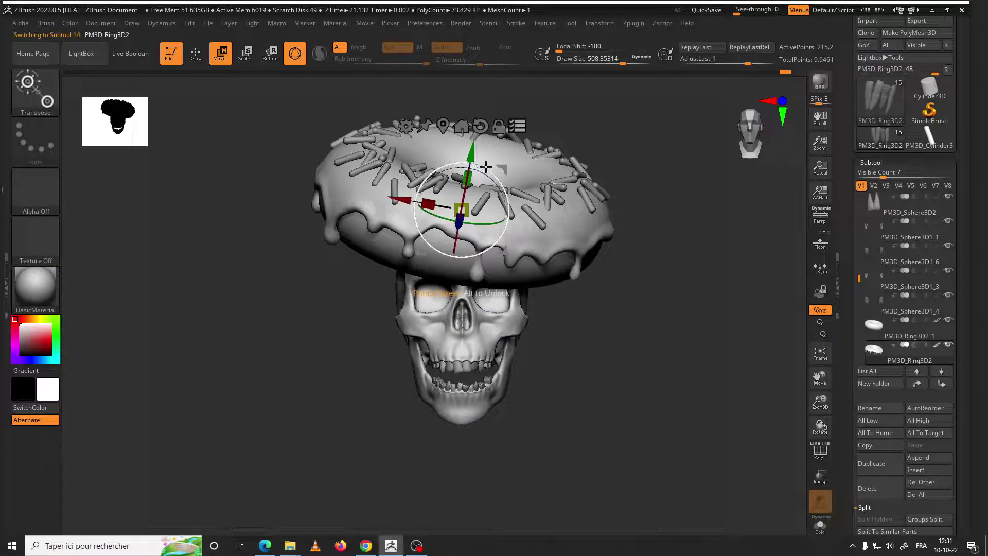
pyautogui.moveTo(485, 166); pyautogui.dragTo(448, 366)
pyautogui.scroll(5, 465, 397)
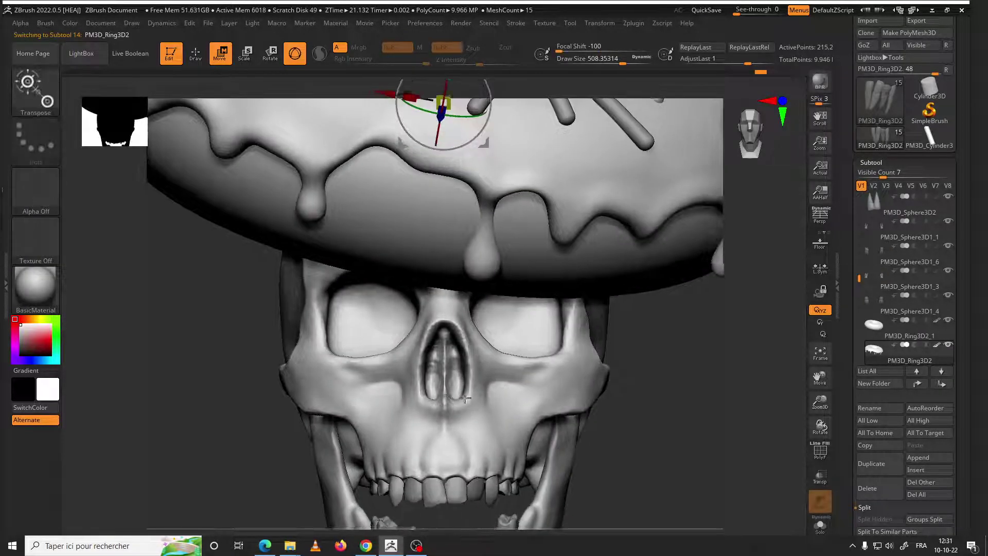
pyautogui.scroll(-5, 465, 398)
# Select the teeth pieces and second donut piece, rotating the donut so more top shows
pyautogui.keyDown('alt'); pyautogui.click(474, 313); pyautogui.keyUp('alt')
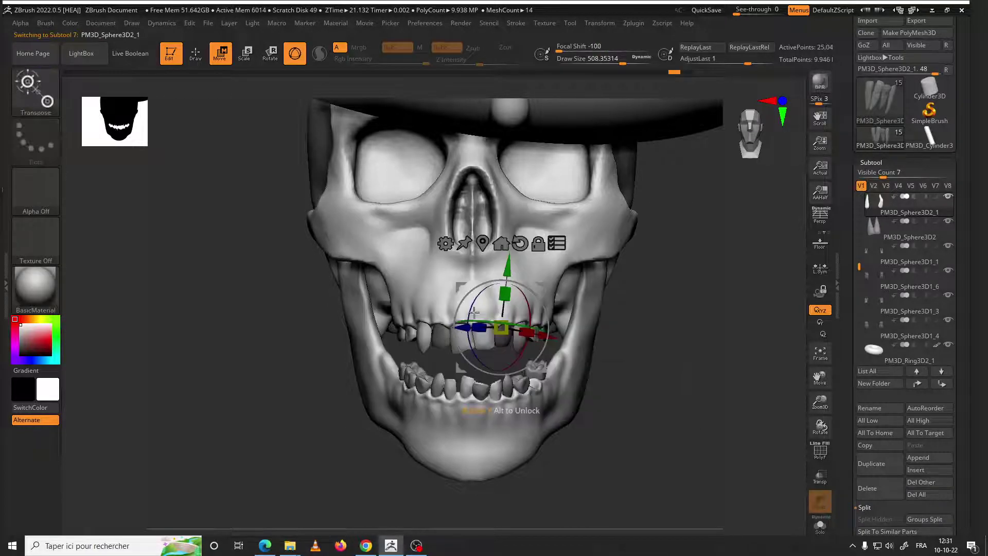
pyautogui.scroll(-5, 493, 340)
pyautogui.scroll(2, 515, 247)
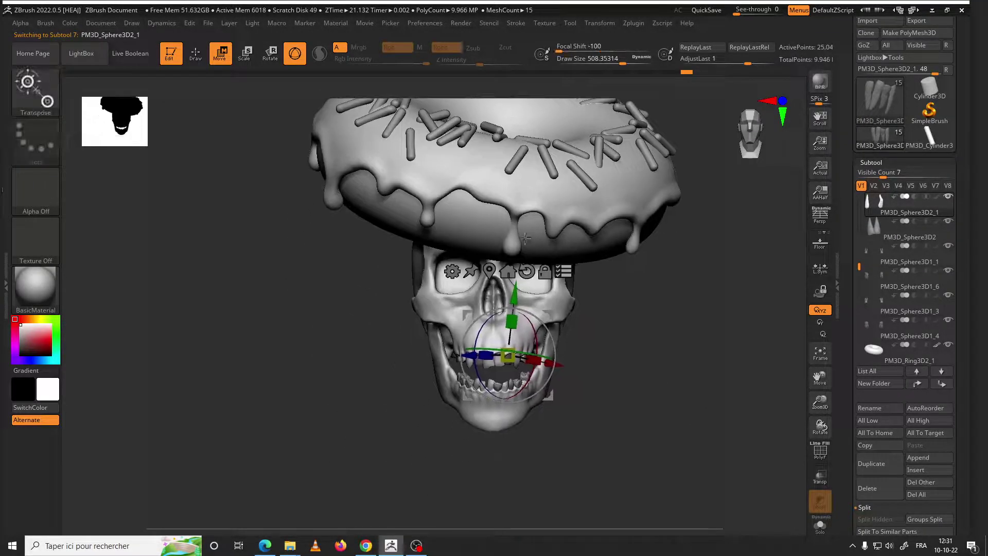
pyautogui.keyDown('alt'); pyautogui.click(534, 227); pyautogui.keyUp('alt')
pyautogui.scroll(2, 507, 258)
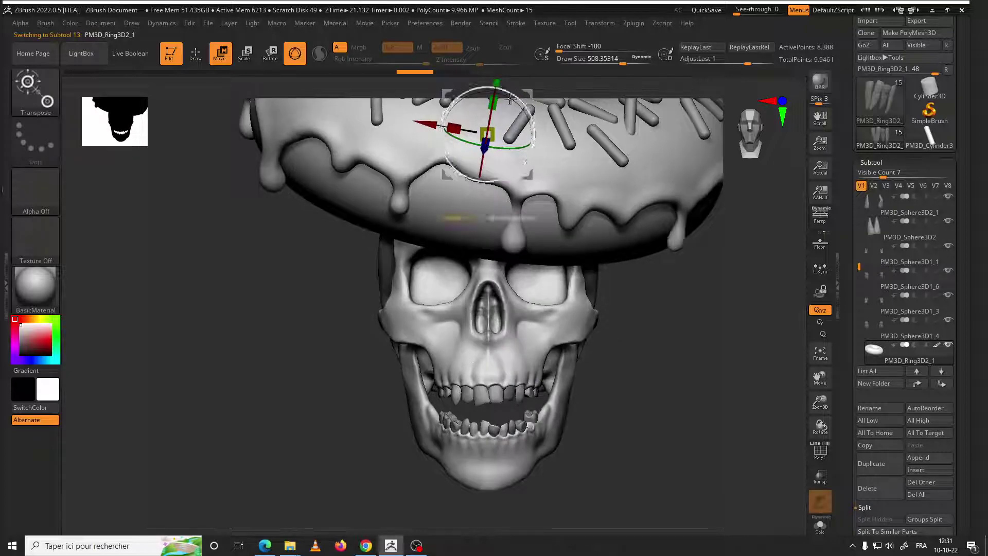
pyautogui.moveTo(514, 128); pyautogui.dragTo(530, 439)
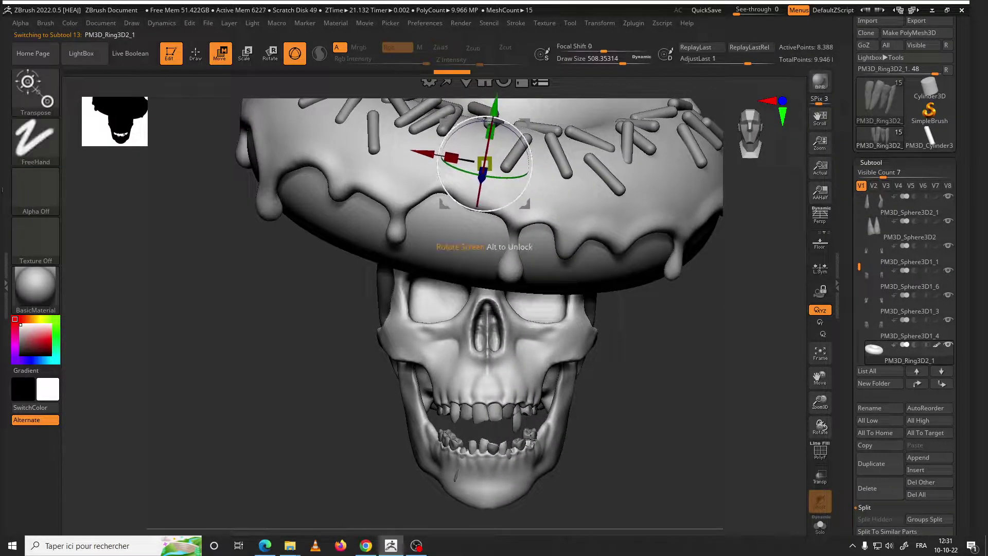
pyautogui.keyDown('alt'); pyautogui.click(530, 439); pyautogui.keyUp('alt')
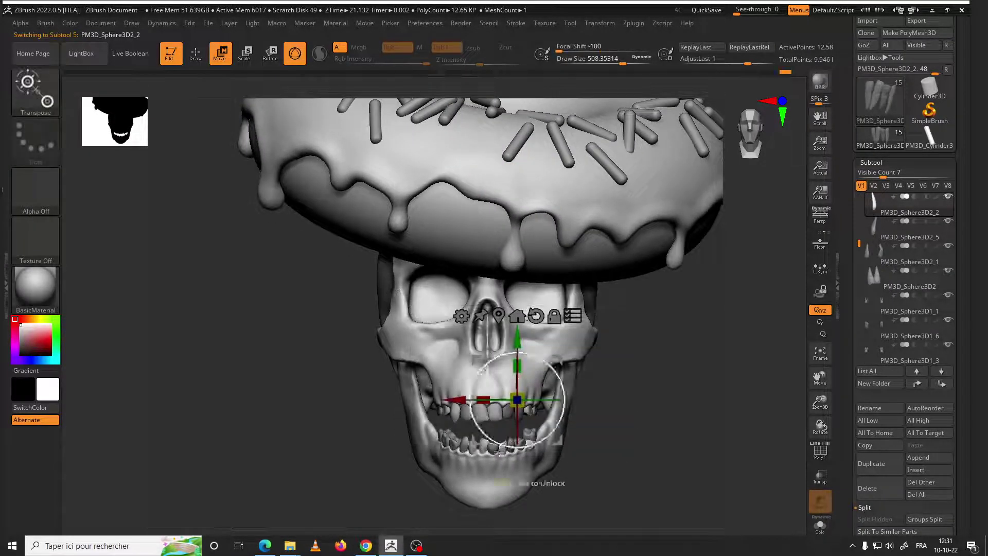
pyautogui.keyDown('alt'); pyautogui.click(470, 451); pyautogui.keyUp('alt')
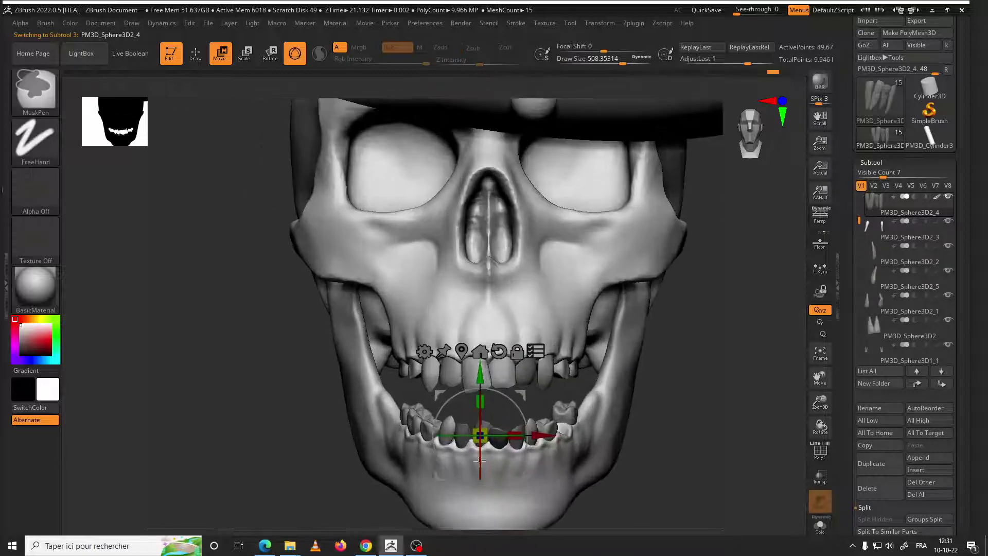
pyautogui.scroll(2, 514, 412)
pyautogui.moveTo(593, 480); pyautogui.dragTo(558, 475)
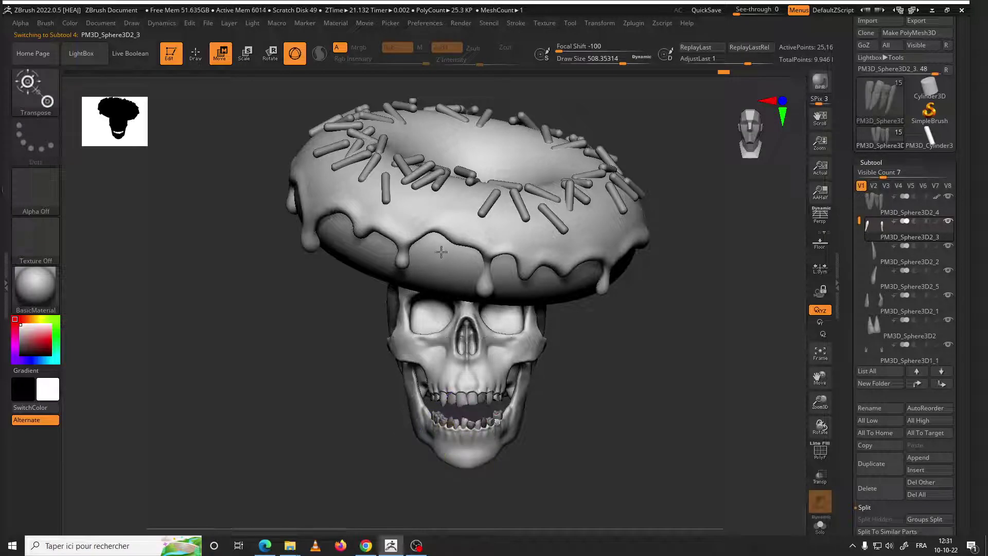
# Tilt the donut on the skull like a sombrero brim
pyautogui.keyDown('alt'); pyautogui.click(466, 209); pyautogui.keyUp('alt')
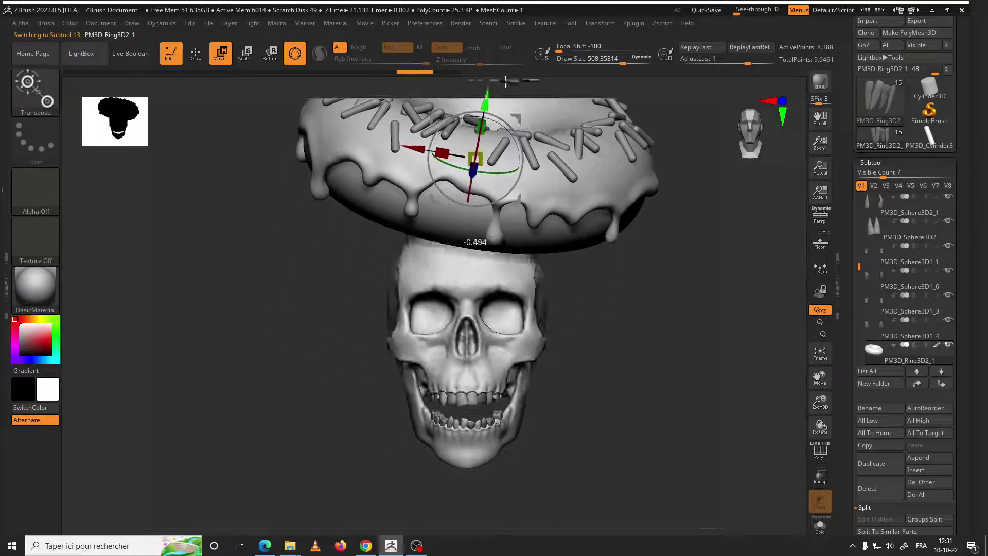
pyautogui.keyDown('alt'); pyautogui.moveTo(477, 154); pyautogui.dragTo(613, 352, button='right'); pyautogui.keyUp('alt')
pyautogui.moveTo(614, 353); pyautogui.dragTo(633, 307)
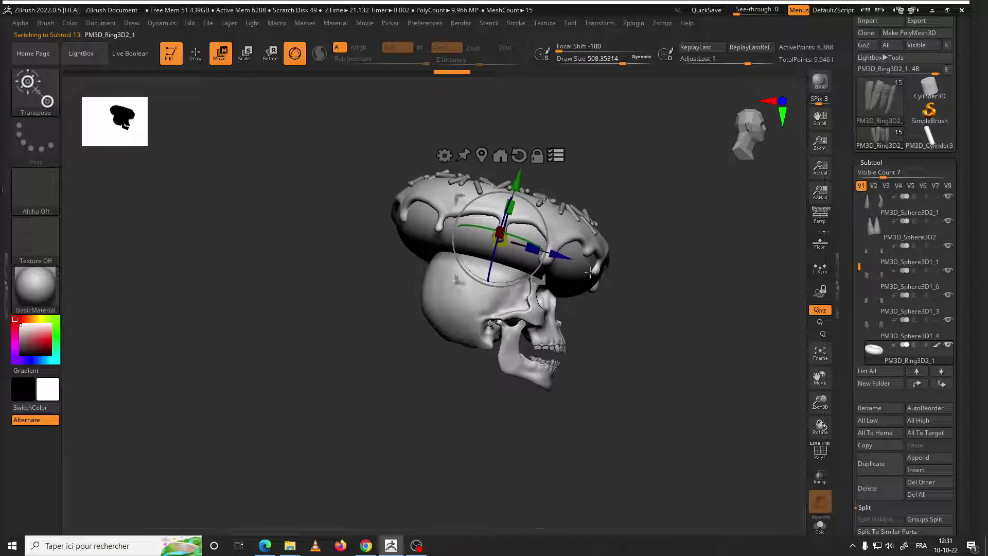
pyautogui.moveTo(591, 273); pyautogui.dragTo(544, 202)
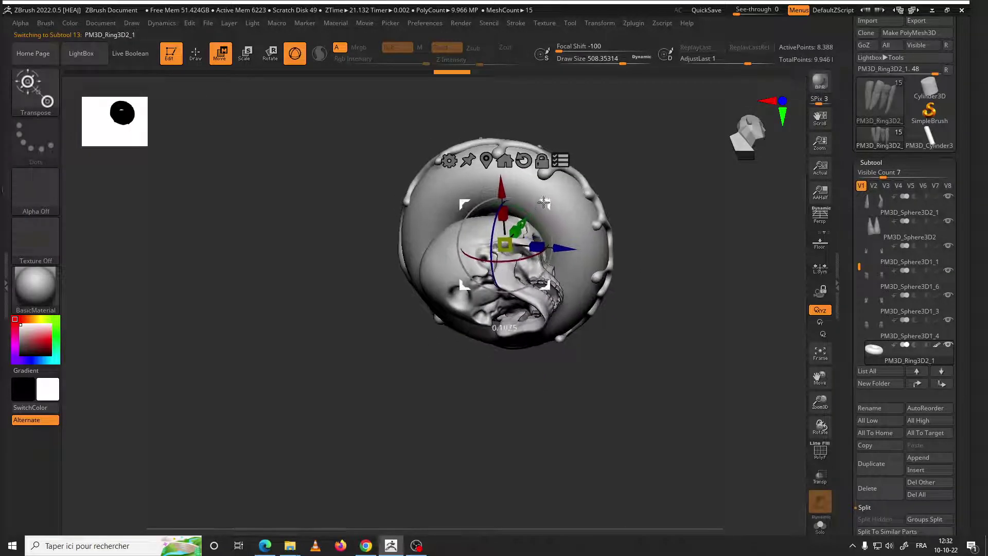
pyautogui.moveTo(633, 134)
pyautogui.mouseDown()
pyautogui.moveTo(675, 306)
pyautogui.moveTo(643, 309)
pyautogui.mouseUp()
pyautogui.moveTo(544, 289)
pyautogui.keyDown('alt'); pyautogui.mouseDown()
pyautogui.moveTo(542, 253)
pyautogui.moveTo(509, 247)
pyautogui.mouseUp(); pyautogui.keyUp('alt')
pyautogui.moveTo(664, 278)
pyautogui.mouseDown()
pyautogui.moveTo(704, 277)
pyautogui.moveTo(573, 221)
pyautogui.moveTo(586, 228)
pyautogui.moveTo(547, 234)
pyautogui.moveTo(679, 391)
pyautogui.moveTo(594, 235)
pyautogui.mouseUp()
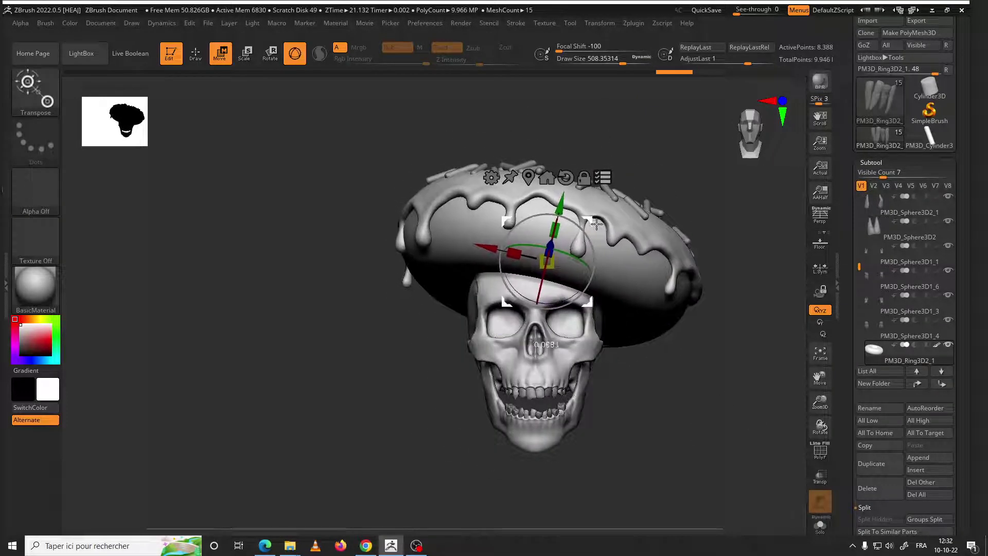
# Check the hat from above and reposition the gizmo from the brim back to the hat centre
pyautogui.moveTo(589, 220)
pyautogui.mouseDown()
pyautogui.moveTo(600, 352)
pyautogui.moveTo(585, 331)
pyautogui.mouseUp()
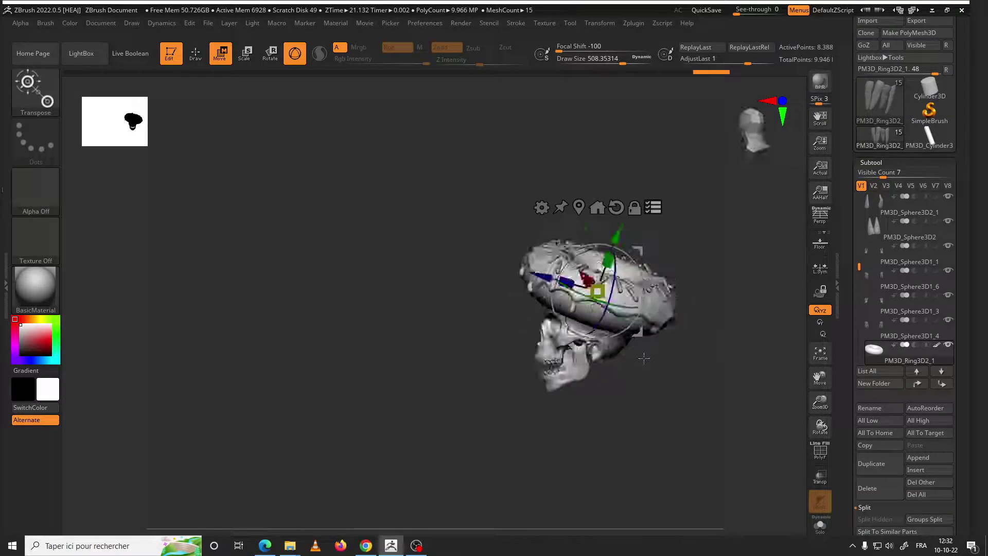
pyautogui.scroll(3, 585, 331)
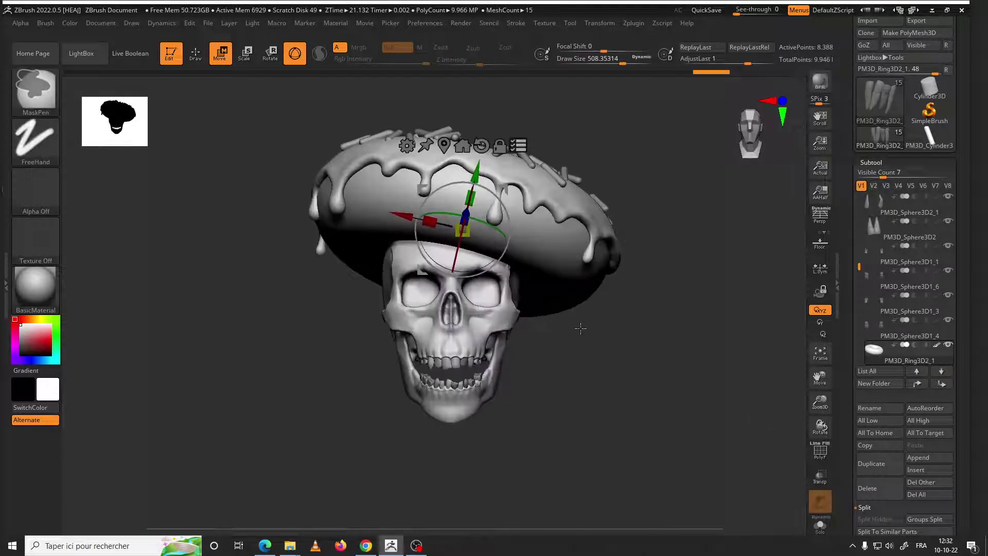
pyautogui.keyDown('alt'); pyautogui.click(560, 266); pyautogui.keyUp('alt')
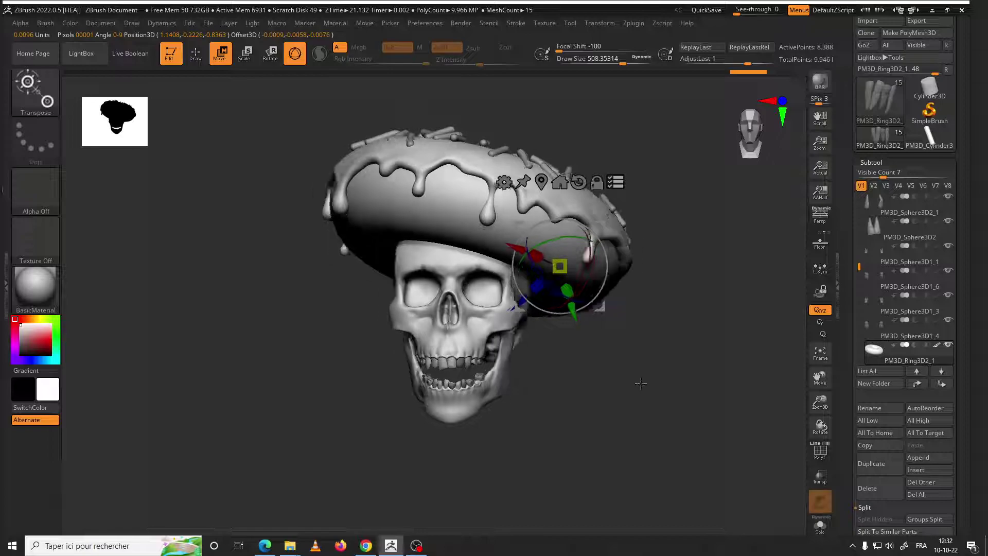
pyautogui.moveTo(640, 381)
pyautogui.mouseDown()
pyautogui.moveTo(650, 385)
pyautogui.moveTo(614, 374)
pyautogui.mouseUp()
pyautogui.keyDown('alt'); pyautogui.click(443, 225); pyautogui.keyUp('alt')
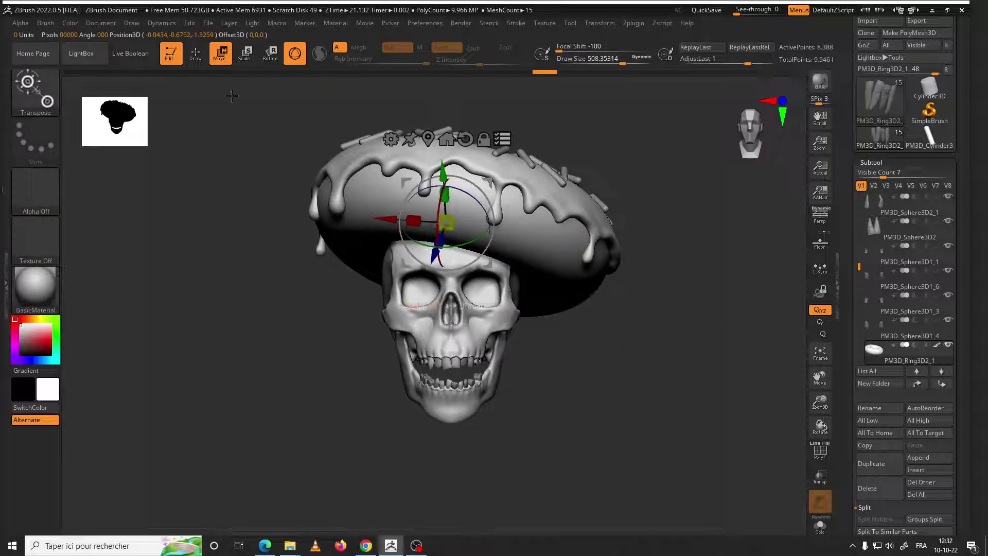
# Leave the gizmo for the smoothing brush and zoom onto the hat rim beside the jaw
pyautogui.press('q')
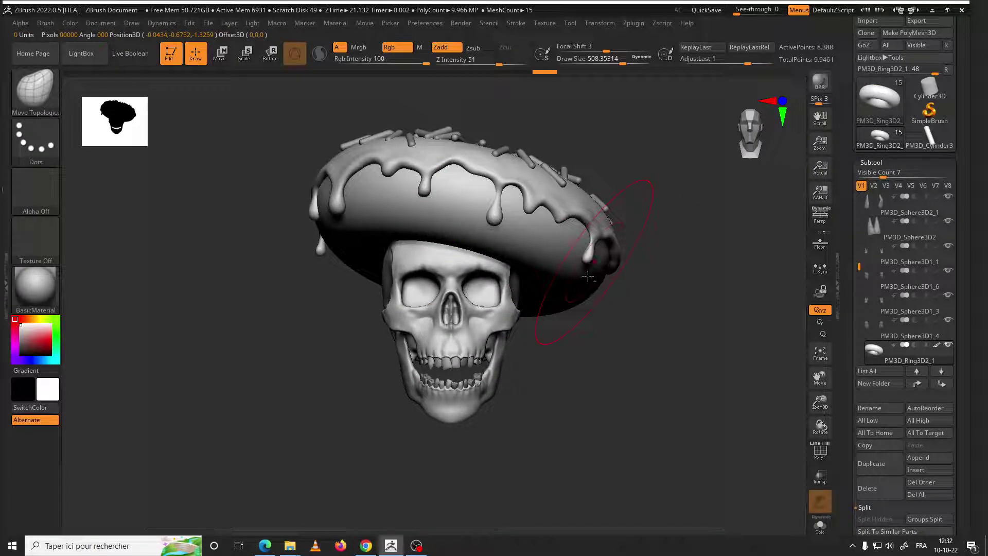
pyautogui.press('b')
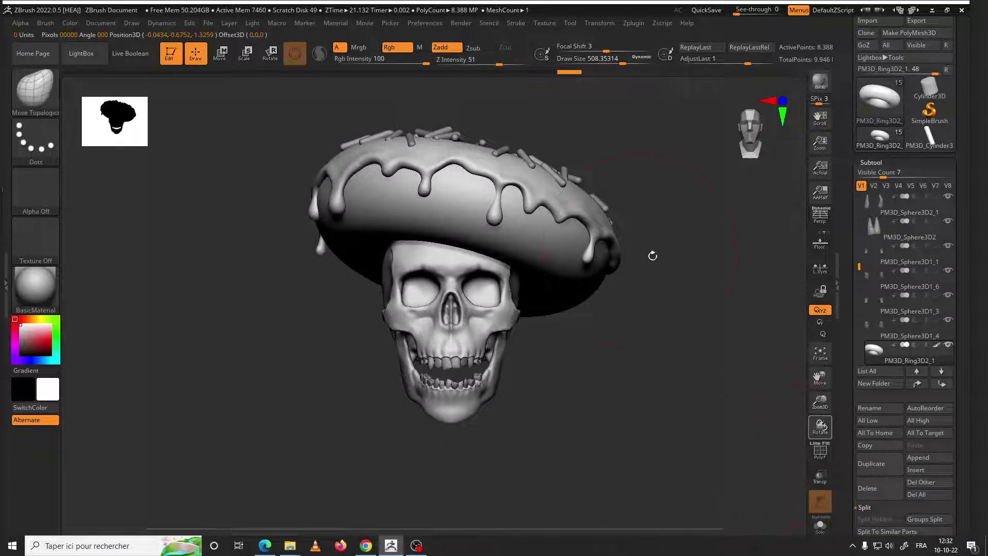
pyautogui.press('w')
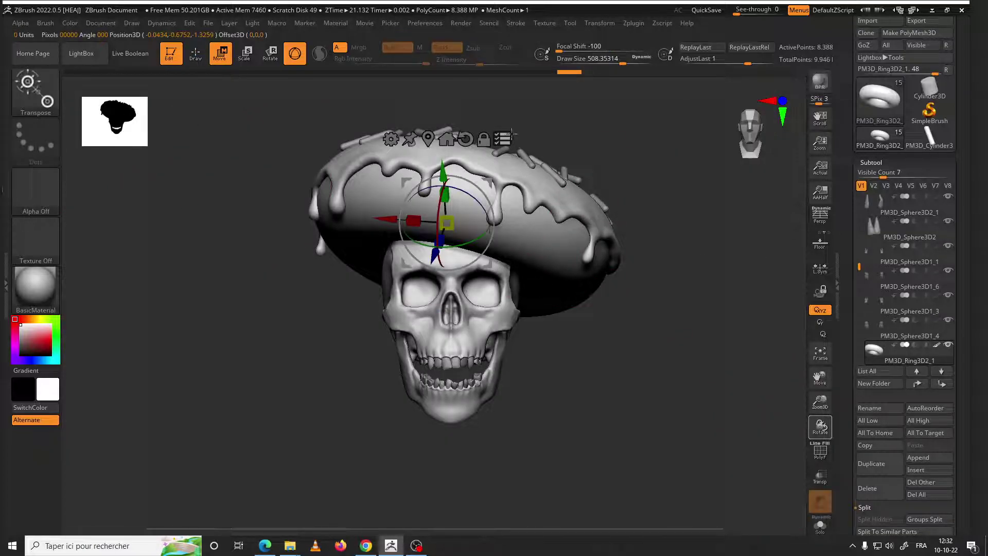
pyautogui.press('q')
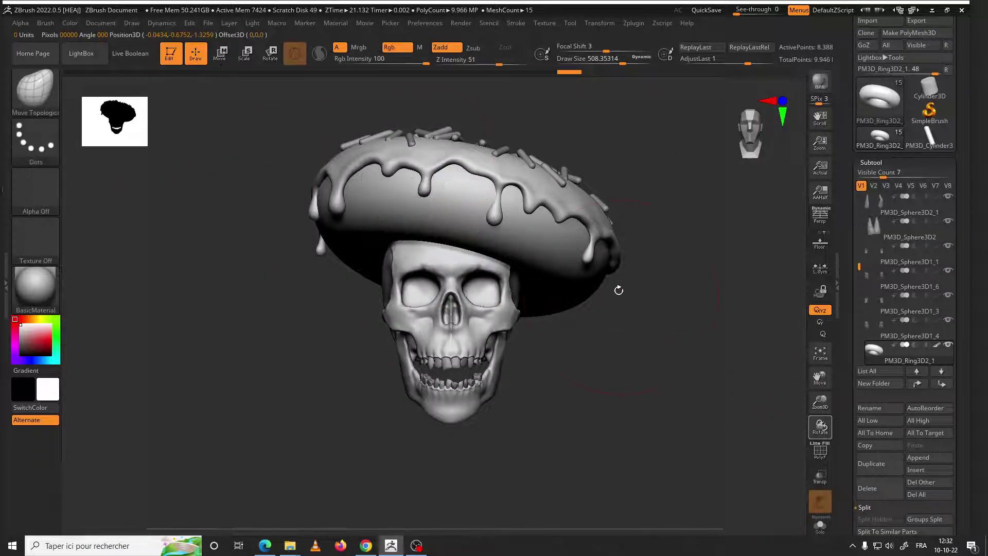
pyautogui.press('space')
pyautogui.press('shift')
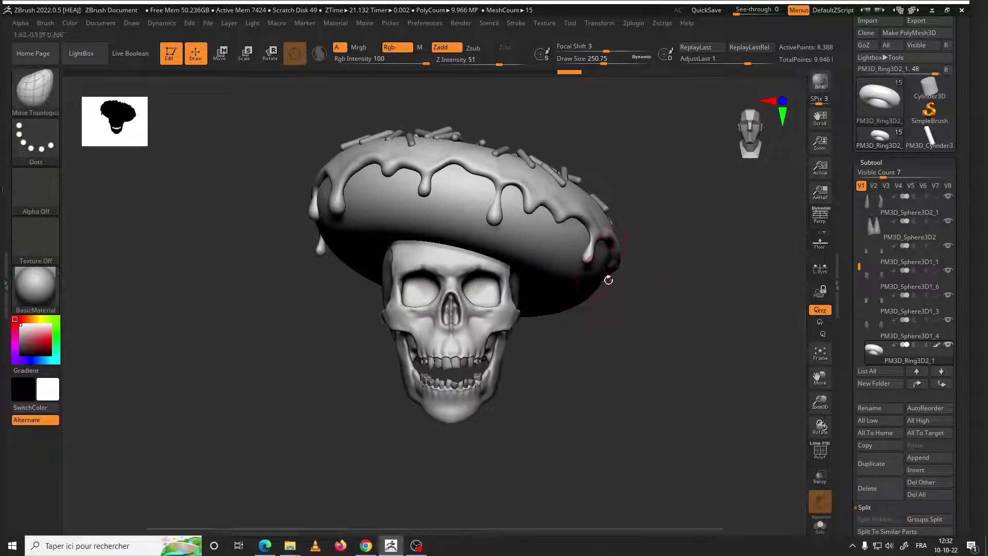
pyautogui.moveTo(592, 273); pyautogui.dragTo(689, 320, button='right')
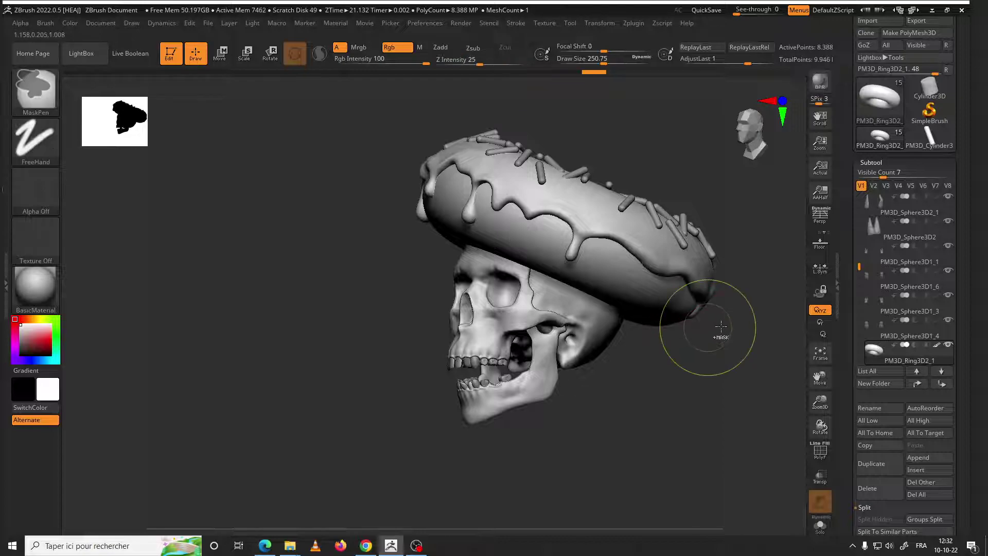
pyautogui.keyDown('alt'); pyautogui.moveTo(526, 274); pyautogui.dragTo(544, 242, button='right'); pyautogui.keyUp('alt')
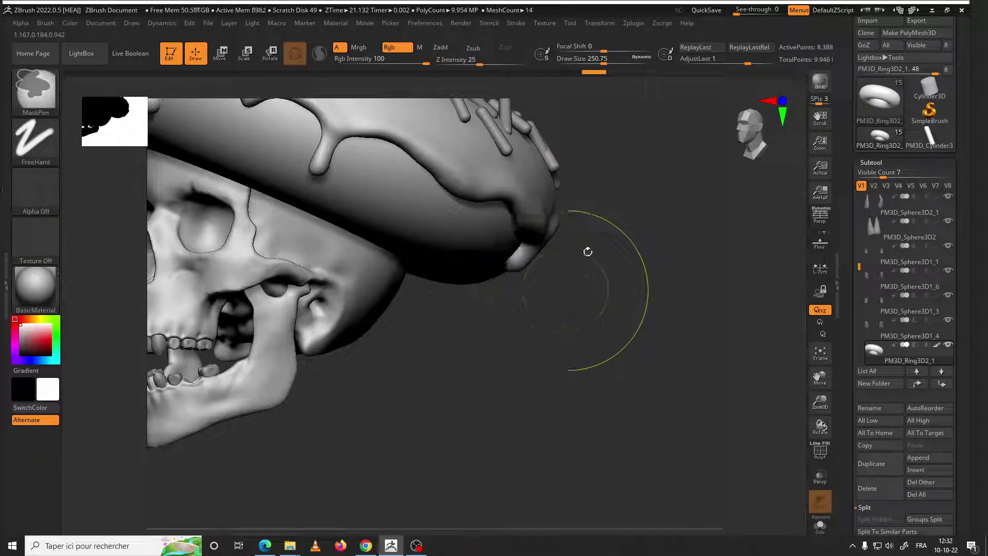
pyautogui.moveTo(859, 267); pyautogui.dragTo(860, 309)
# Make the icing piece PM3D_Ring3D2 active and view it from the side
pyautogui.click(895, 277)
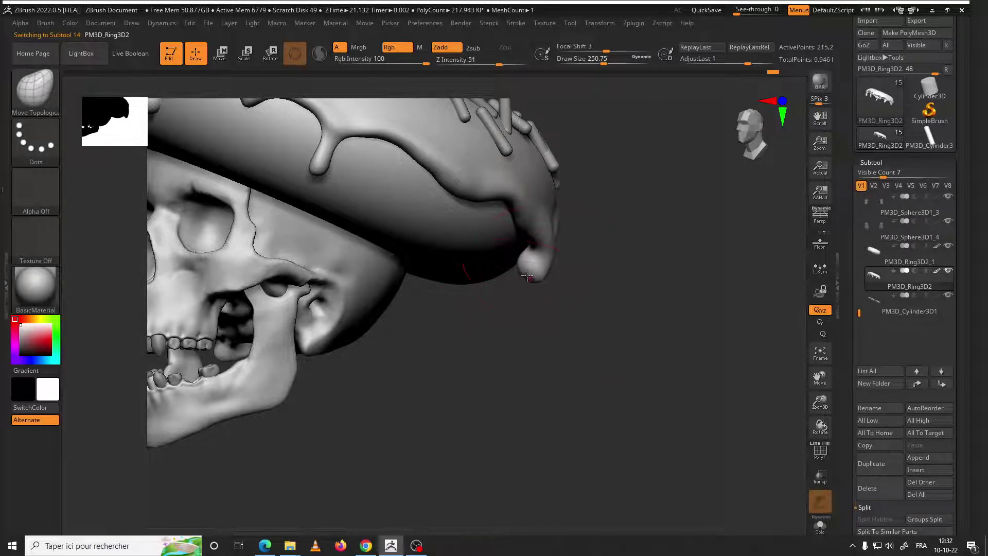
pyautogui.moveTo(525, 330)
pyautogui.mouseDown(button='right')
pyautogui.moveTo(572, 333)
pyautogui.moveTo(558, 336)
pyautogui.moveTo(530, 320)
pyautogui.moveTo(608, 319)
pyautogui.moveTo(554, 303)
pyautogui.moveTo(549, 289)
pyautogui.moveTo(318, 280)
pyautogui.moveTo(345, 242)
pyautogui.moveTo(502, 258)
pyautogui.mouseUp(button='right')
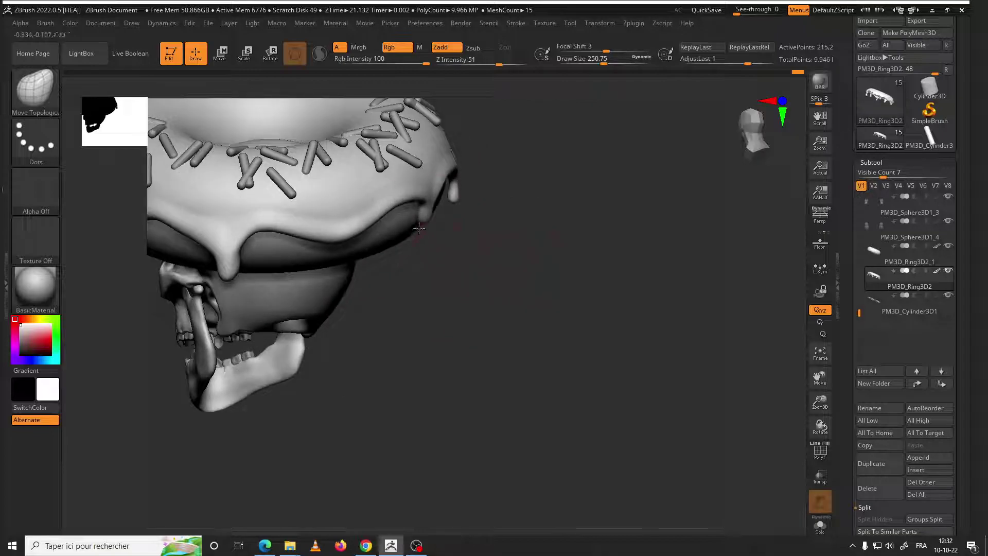
pyautogui.moveTo(438, 230)
pyautogui.mouseDown(button='right')
pyautogui.moveTo(458, 254)
pyautogui.moveTo(397, 254)
pyautogui.moveTo(412, 230)
pyautogui.mouseUp(button='right')
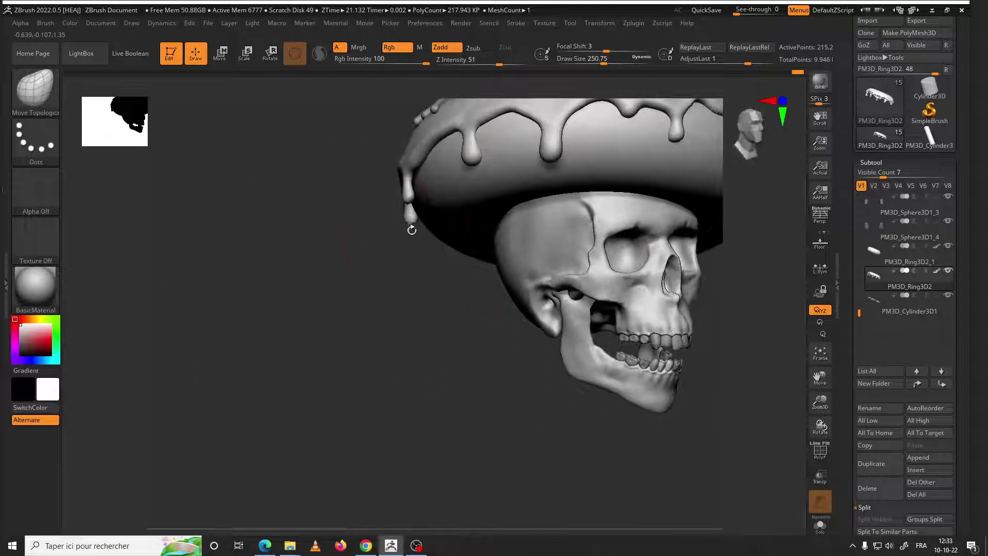
pyautogui.moveTo(406, 177)
pyautogui.keyDown('alt'); pyautogui.mouseDown(button='right')
pyautogui.moveTo(591, 212)
pyautogui.moveTo(520, 244)
pyautogui.moveTo(424, 236)
pyautogui.moveTo(443, 251)
pyautogui.moveTo(537, 223)
pyautogui.moveTo(477, 242)
pyautogui.moveTo(527, 206)
pyautogui.moveTo(507, 199)
pyautogui.moveTo(507, 211)
pyautogui.mouseUp(button='right'); pyautogui.keyUp('alt')
# Resize the brush to about 163, then enlarge it to about 305
pyautogui.press('space')
pyautogui.moveTo(514, 211); pyautogui.dragTo(506, 213)
pyautogui.press('shift')
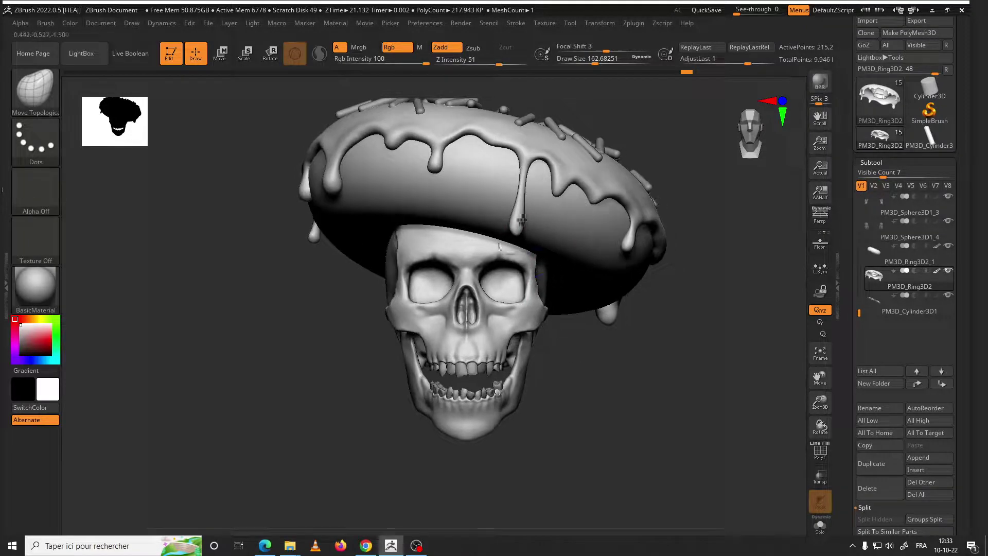
pyautogui.press('space')
pyautogui.moveTo(522, 223); pyautogui.dragTo(519, 235)
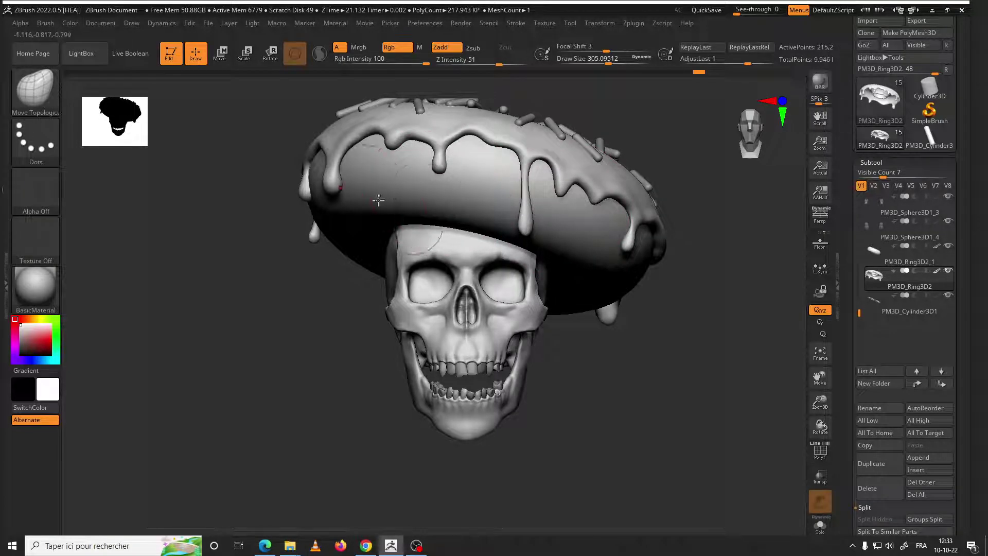
# Orbit around the hat to inspect the icing drips and sprinkles from every side
pyautogui.moveTo(607, 238); pyautogui.dragTo(533, 252, button='right')
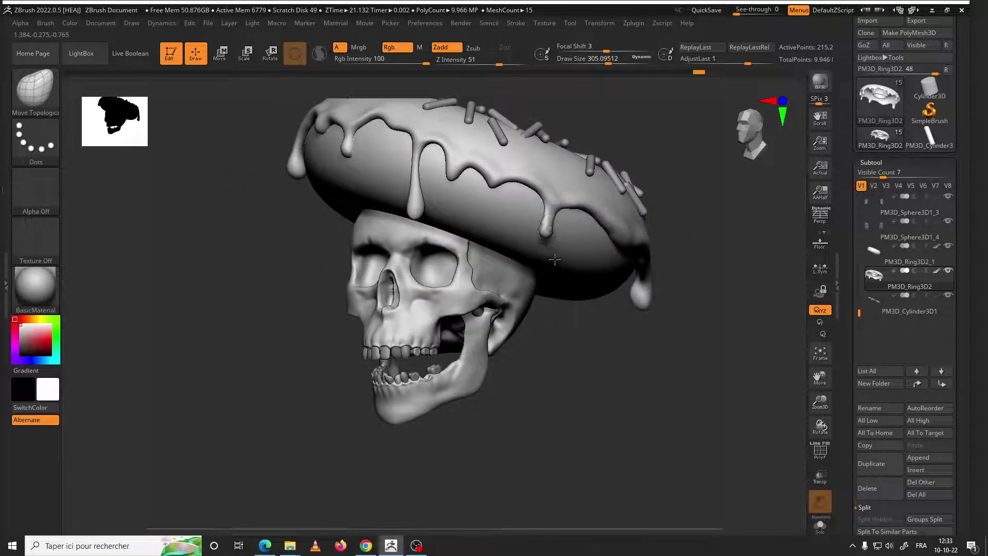
pyautogui.moveTo(553, 305)
pyautogui.mouseDown()
pyautogui.moveTo(586, 330)
pyautogui.moveTo(575, 306)
pyautogui.mouseUp()
pyautogui.moveTo(576, 306); pyautogui.dragTo(544, 283, button='right')
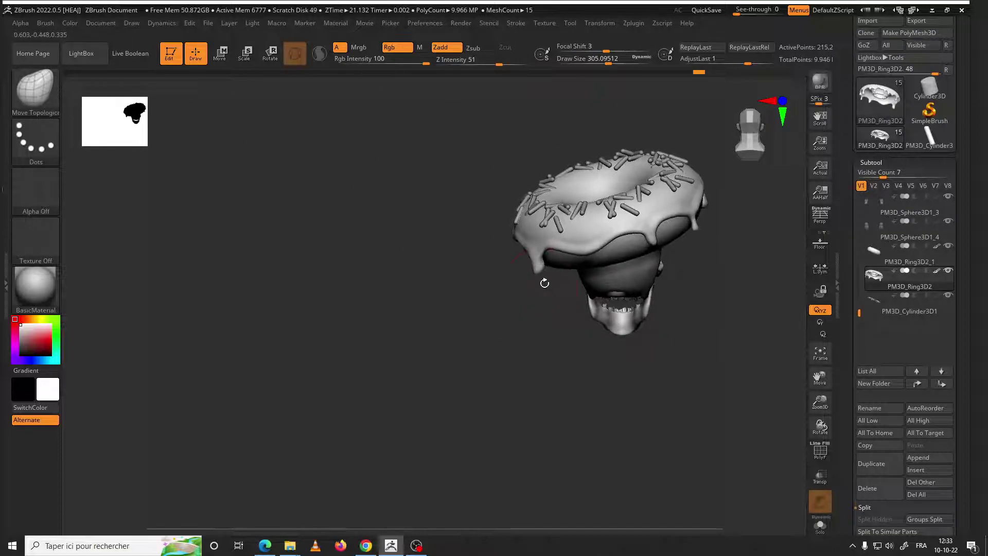
pyautogui.moveTo(505, 325)
pyautogui.mouseDown(button='right')
pyautogui.moveTo(631, 327)
pyautogui.moveTo(554, 297)
pyautogui.moveTo(544, 243)
pyautogui.moveTo(590, 375)
pyautogui.moveTo(558, 441)
pyautogui.moveTo(596, 441)
pyautogui.moveTo(578, 353)
pyautogui.mouseUp(button='right')
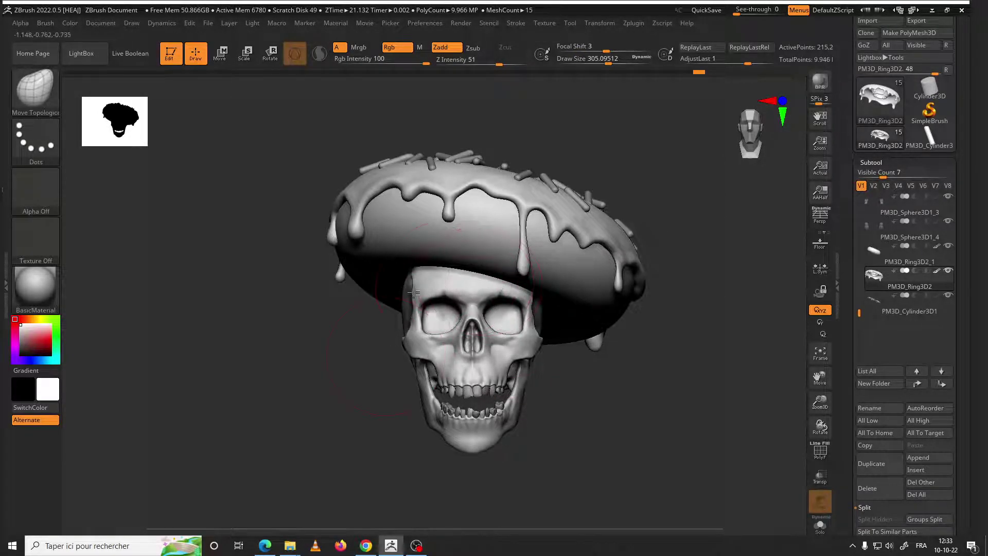
pyautogui.moveTo(523, 334)
pyautogui.mouseDown(button='right')
pyautogui.moveTo(573, 370)
pyautogui.moveTo(563, 435)
pyautogui.moveTo(461, 269)
pyautogui.mouseUp(button='right')
pyautogui.moveTo(574, 393)
pyautogui.mouseDown(button='right')
pyautogui.moveTo(522, 419)
pyautogui.moveTo(546, 328)
pyautogui.mouseUp(button='right')
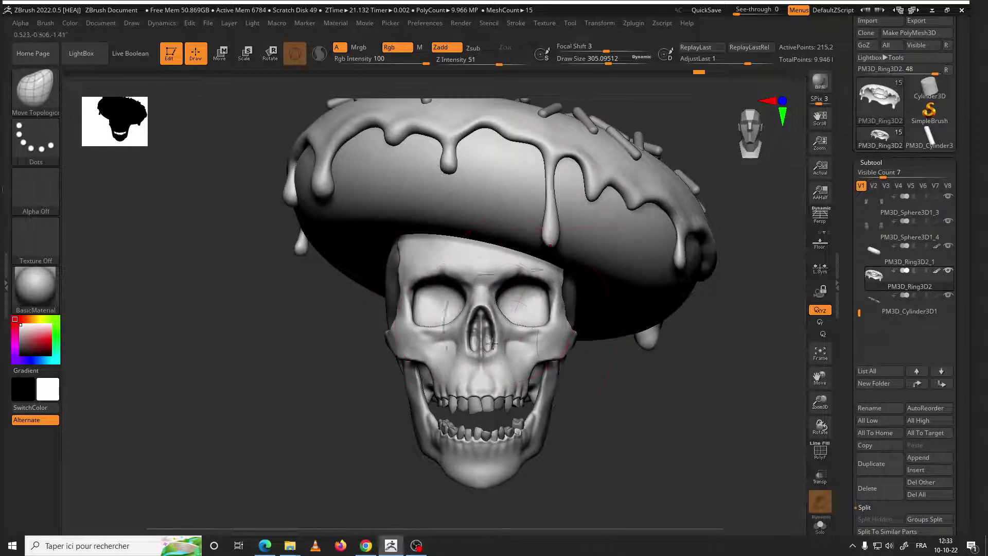
pyautogui.moveTo(581, 399); pyautogui.dragTo(495, 310, button='right')
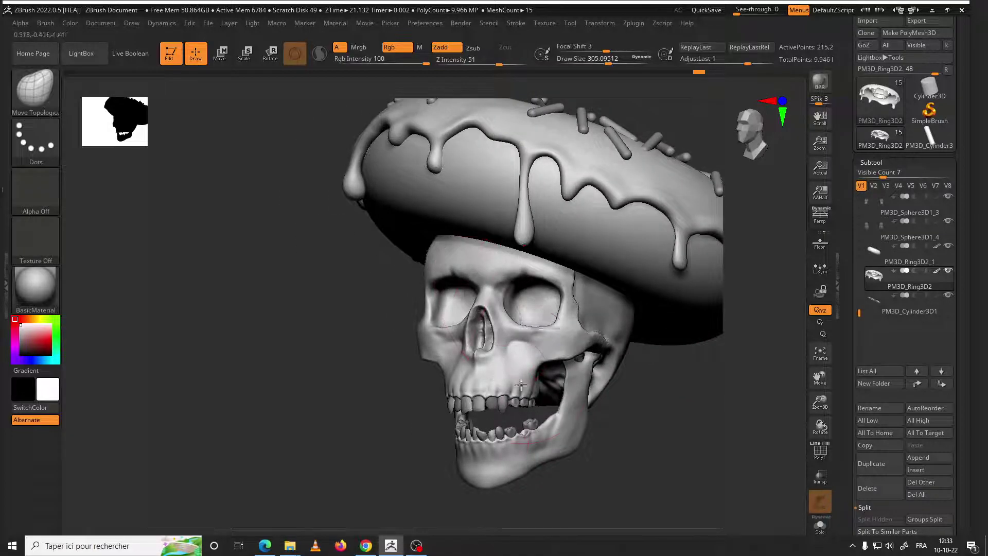
pyautogui.scroll(-2, 956, 373)
pyautogui.scroll(-3, 957, 360)
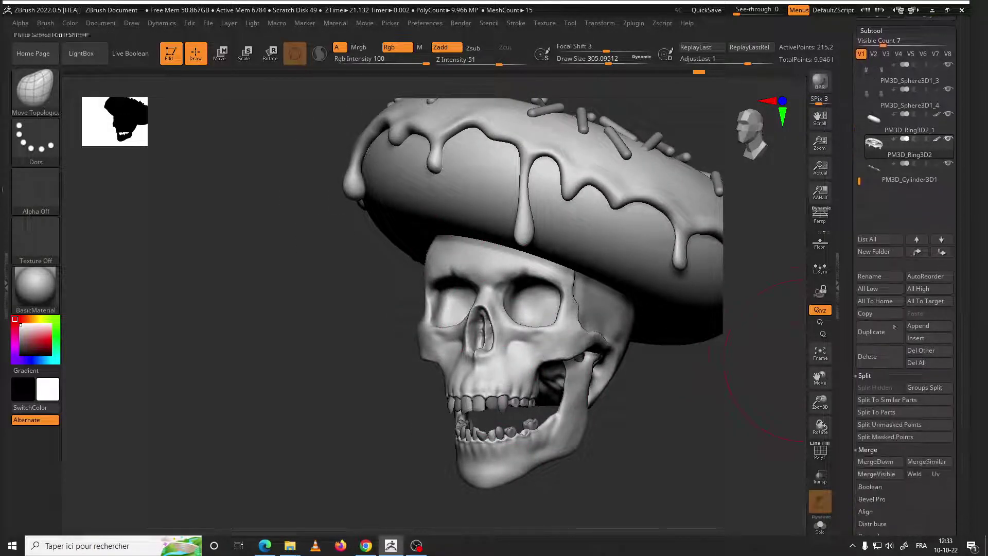
pyautogui.moveTo(667, 398)
pyautogui.mouseDown(button='right')
pyautogui.moveTo(679, 407)
pyautogui.moveTo(672, 398)
pyautogui.moveTo(681, 359)
pyautogui.mouseUp(button='right')
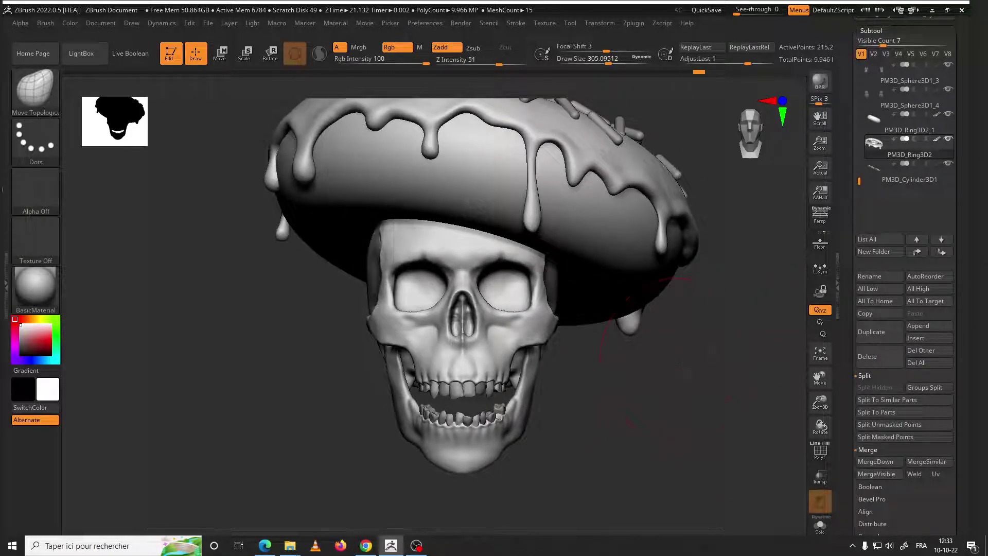
# Append PM3D_Cylinder3 from Quick Pick and make PM3D_Cylinder3D1_3 active
pyautogui.click(923, 325)
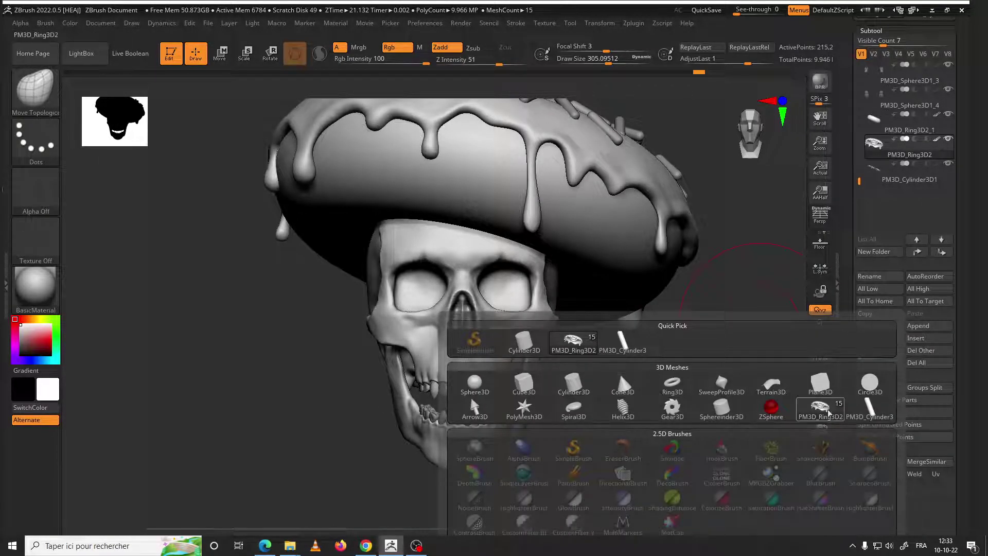
pyautogui.click(878, 417)
pyautogui.click(880, 201)
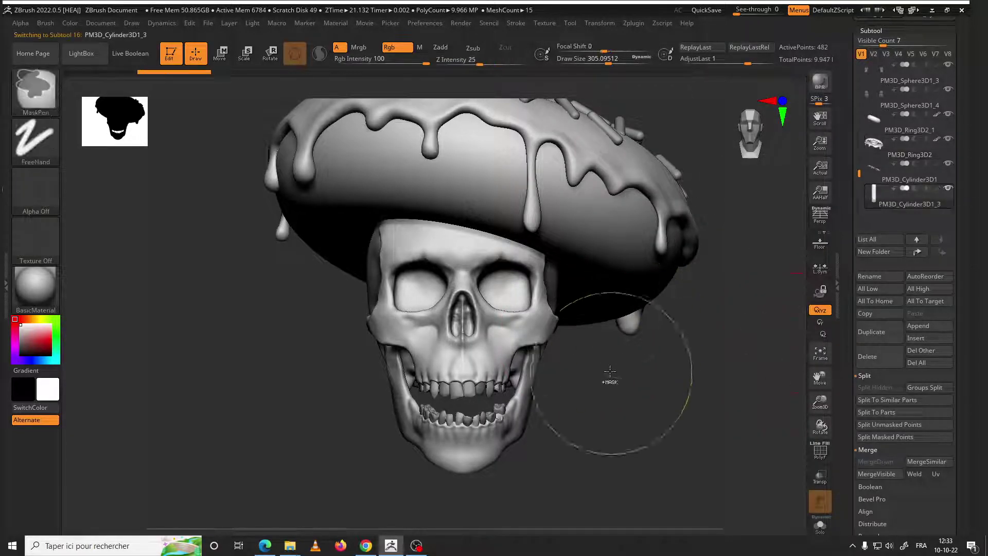
pyautogui.moveTo(644, 344)
pyautogui.mouseDown()
pyautogui.moveTo(760, 338)
pyautogui.moveTo(686, 319)
pyautogui.mouseUp()
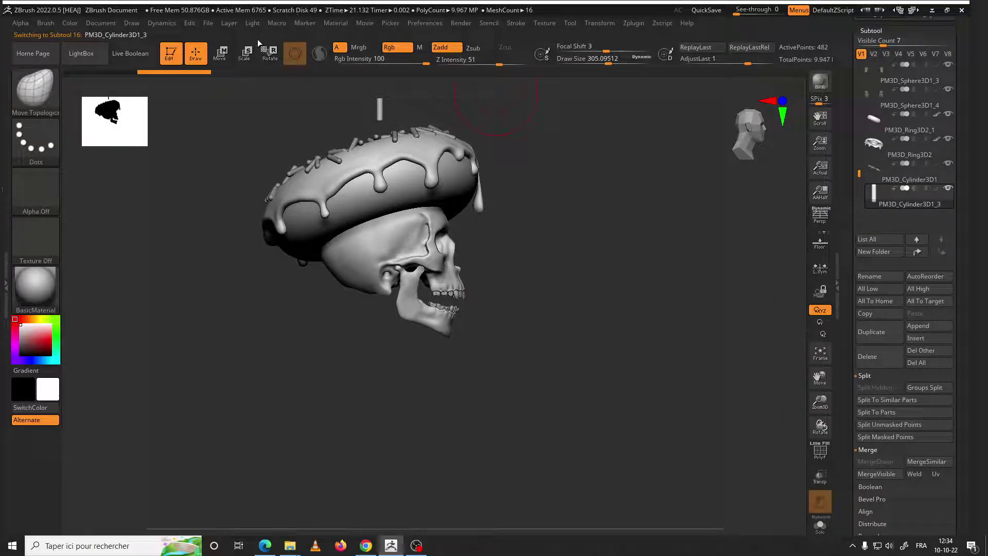
# Place the Move gizmo on the cylinder and turn on Solo to show it alone
pyautogui.click(220, 53)
pyautogui.click(380, 158)
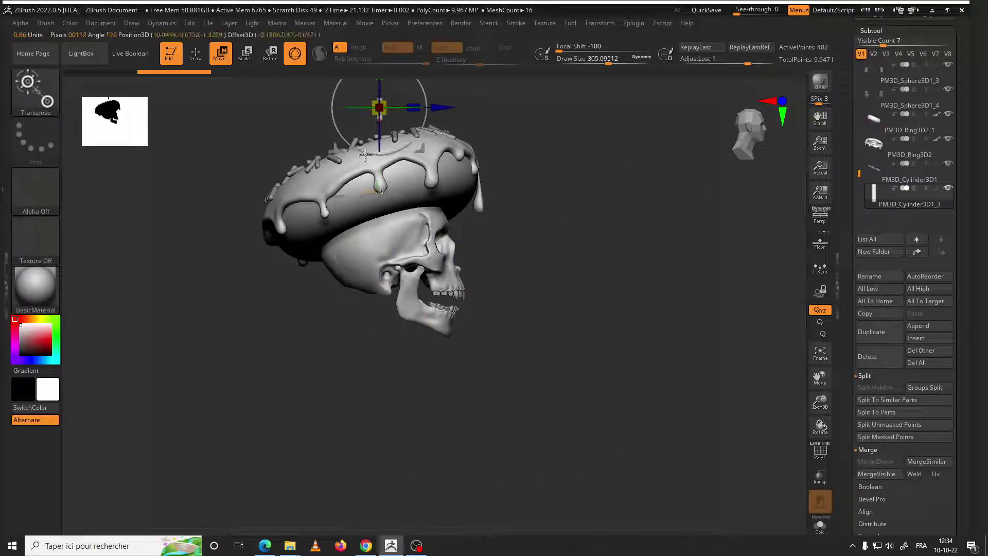
pyautogui.keyDown('alt'); pyautogui.moveTo(439, 68); pyautogui.dragTo(407, 144); pyautogui.keyUp('alt')
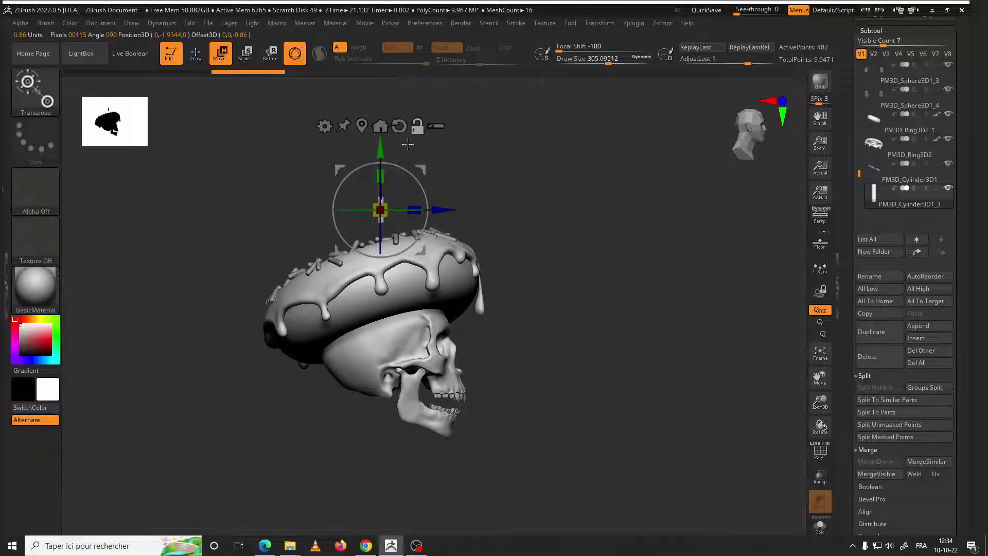
pyautogui.click(382, 128)
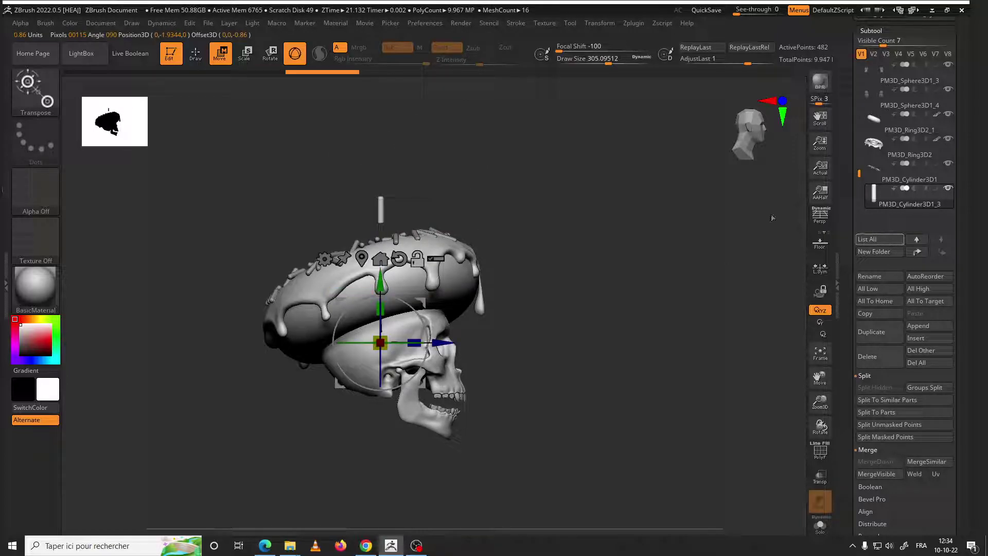
pyautogui.click(383, 257)
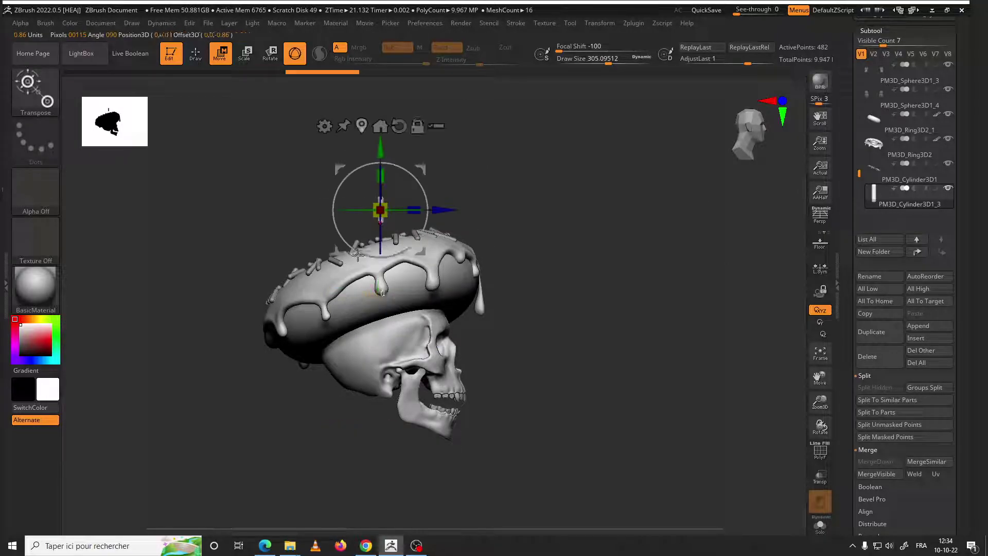
pyautogui.click(380, 127)
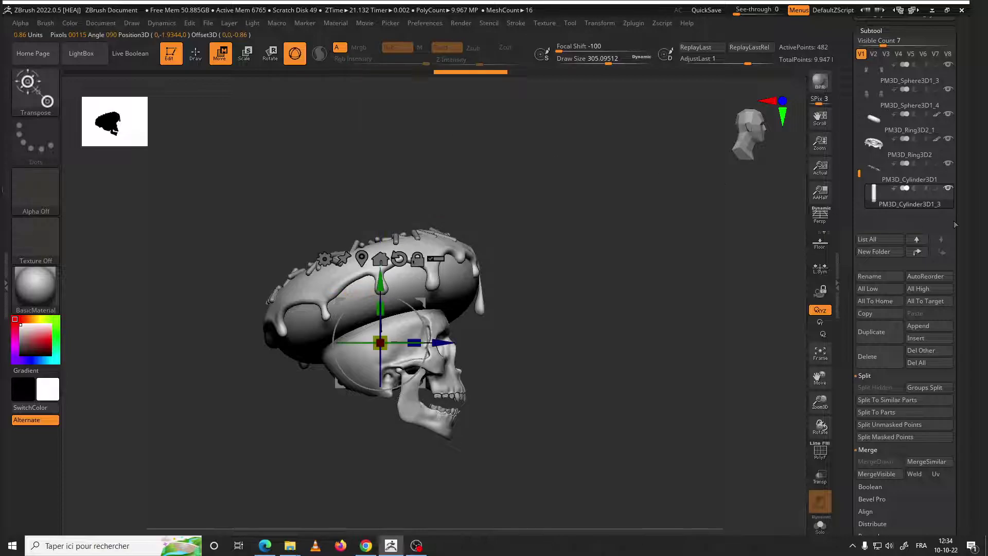
pyautogui.keyDown('shift'); pyautogui.click(948, 189); pyautogui.keyUp('shift')
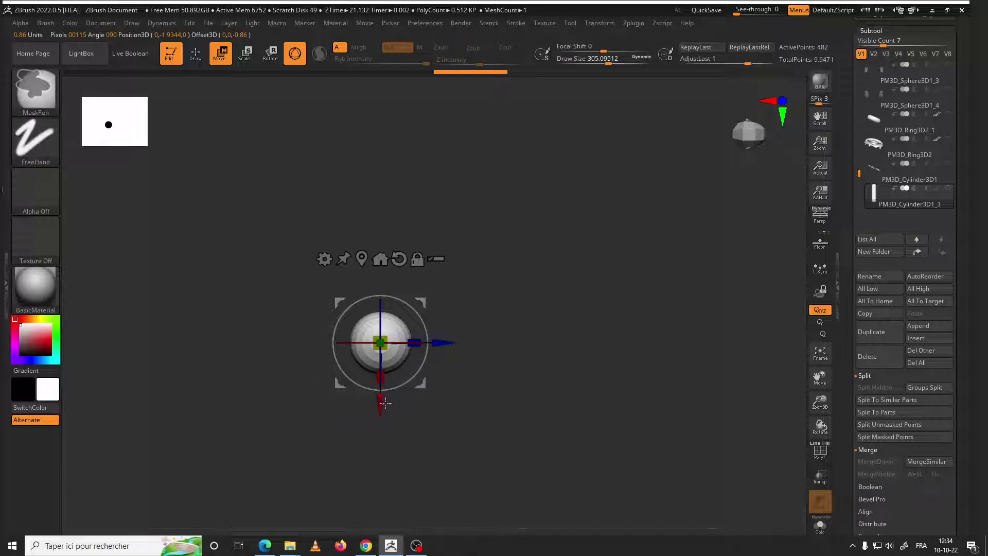
# Duplicate the cylinder into side-by-side copies and shift them together up and right
pyautogui.keyDown('ctrl'); pyautogui.moveTo(379, 342); pyautogui.dragTo(380, 282); pyautogui.keyUp('ctrl')
pyautogui.keyDown('ctrl'); pyautogui.moveTo(441, 282); pyautogui.dragTo(504, 283); pyautogui.keyUp('ctrl')
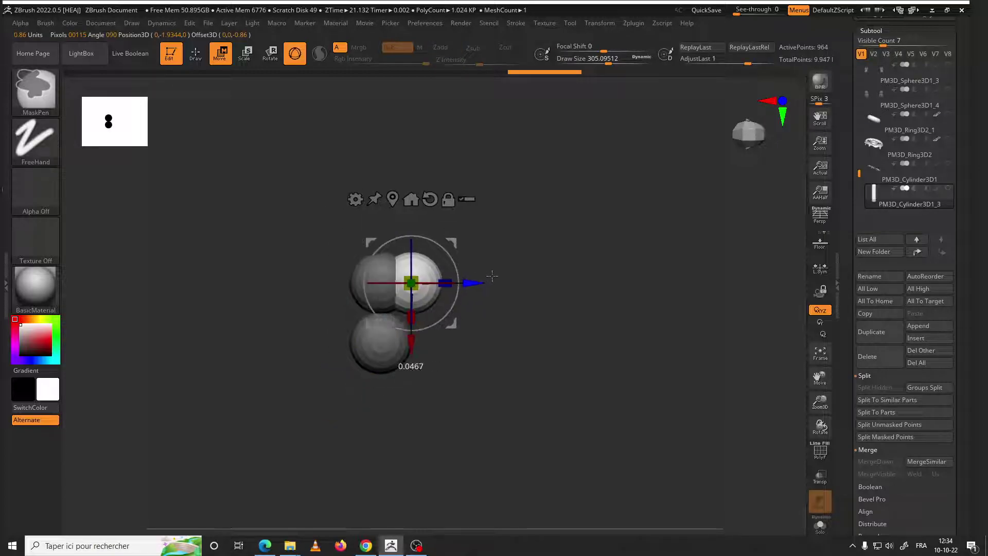
pyautogui.moveTo(443, 343); pyautogui.dragTo(441, 393)
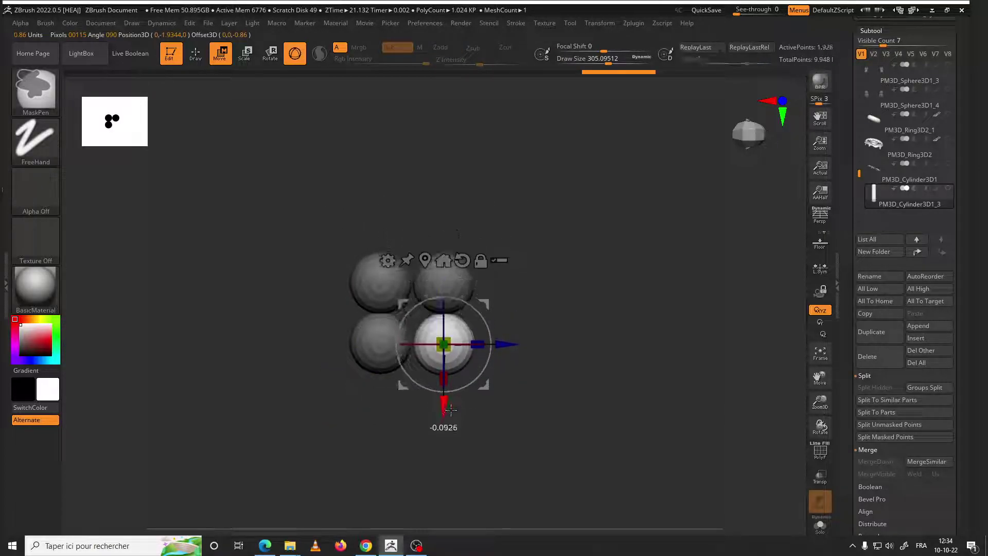
pyautogui.moveTo(514, 392)
pyautogui.keyDown('shift'); pyautogui.mouseDown()
pyautogui.moveTo(515, 325)
pyautogui.moveTo(546, 309)
pyautogui.mouseUp(); pyautogui.keyUp('shift')
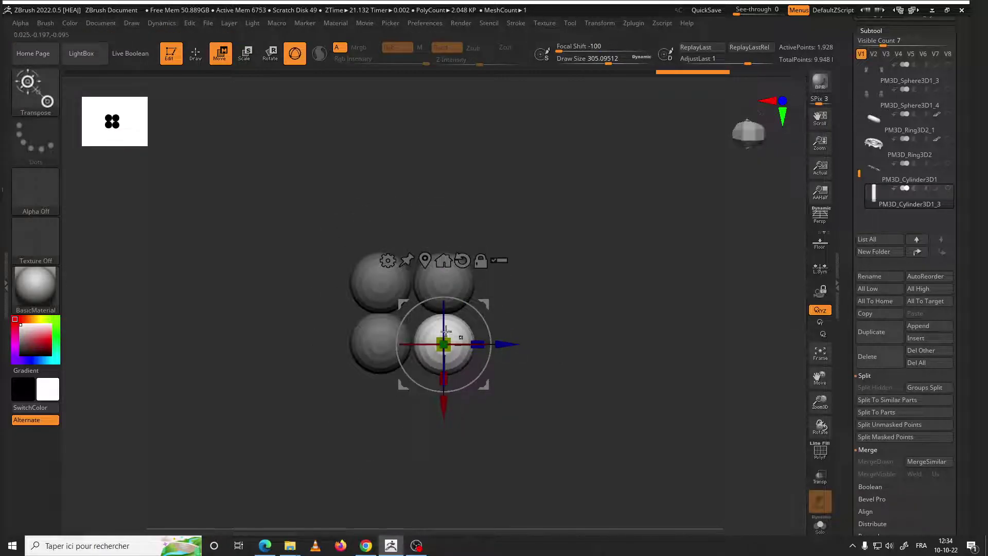
pyautogui.click(444, 261)
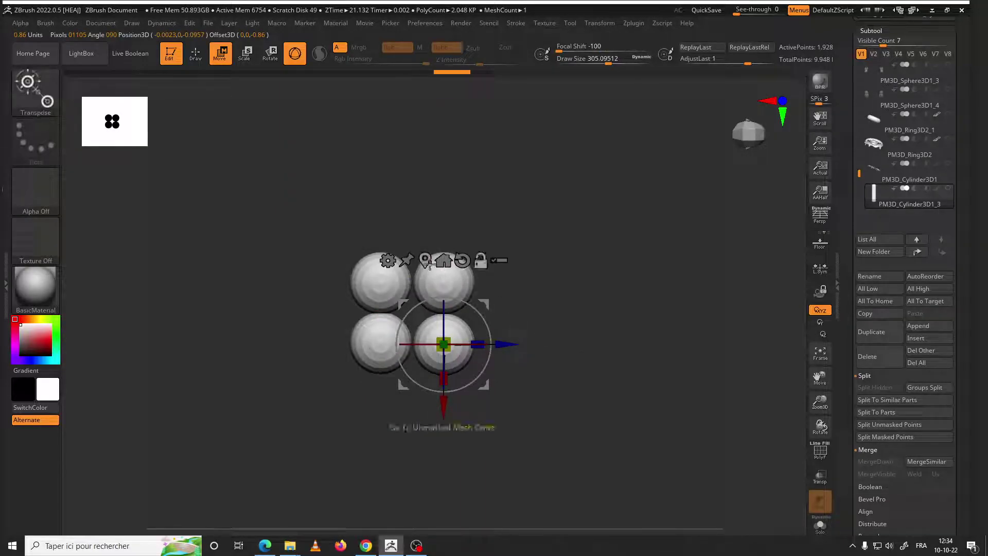
pyautogui.click(425, 261)
pyautogui.moveTo(414, 277); pyautogui.dragTo(484, 301)
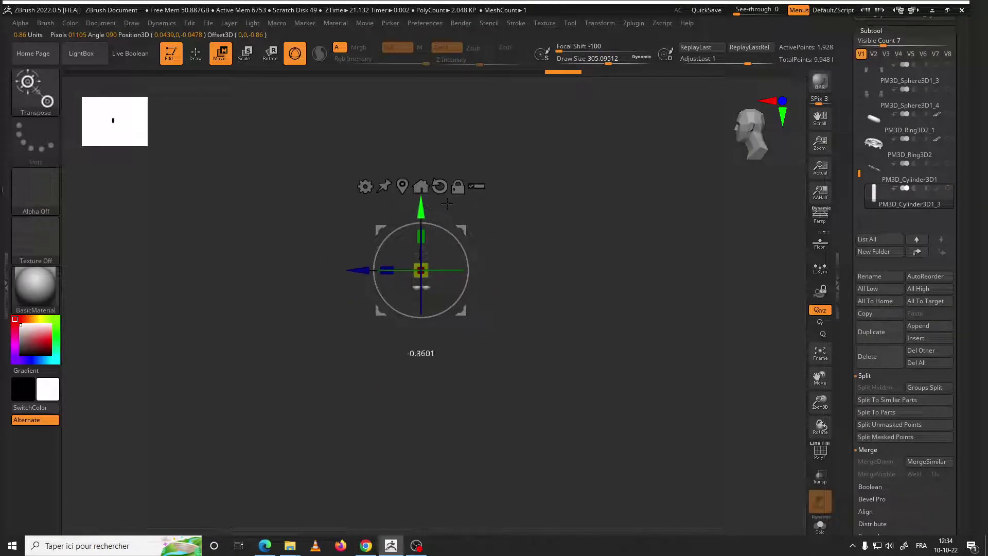
pyautogui.moveTo(417, 323)
pyautogui.mouseDown()
pyautogui.moveTo(592, 329)
pyautogui.moveTo(569, 326)
pyautogui.moveTo(551, 365)
pyautogui.mouseUp()
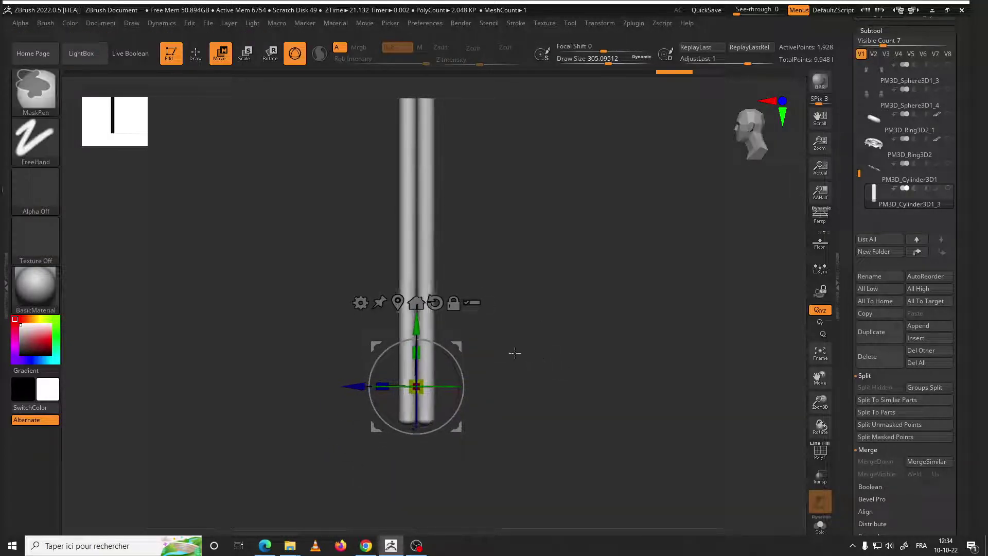
pyautogui.moveTo(962, 396); pyautogui.dragTo(958, 227)
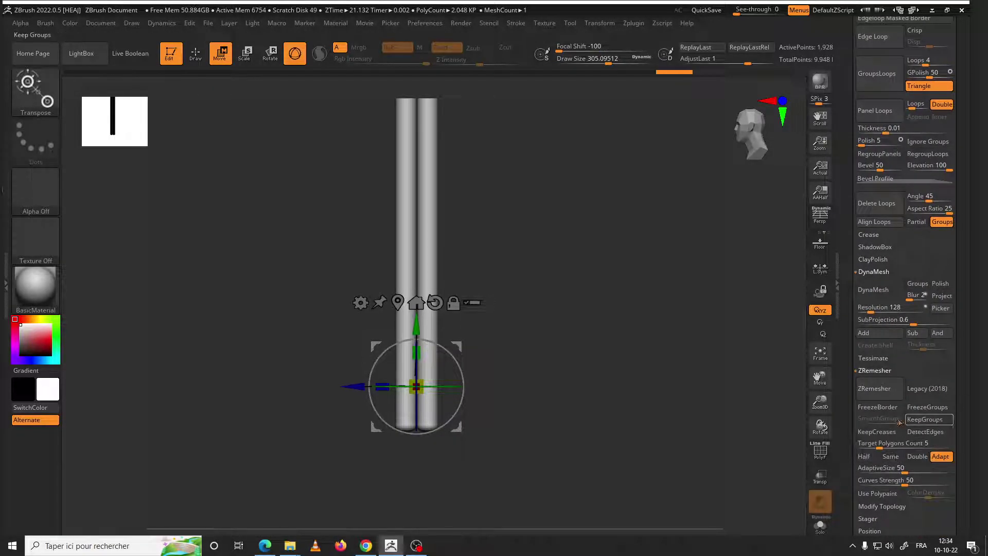
# ZRemesh the cylinders with Target Polygons Count raised to about 28, giving roughly 26K points
pyautogui.moveTo(871, 445); pyautogui.dragTo(875, 445)
pyautogui.click(874, 388)
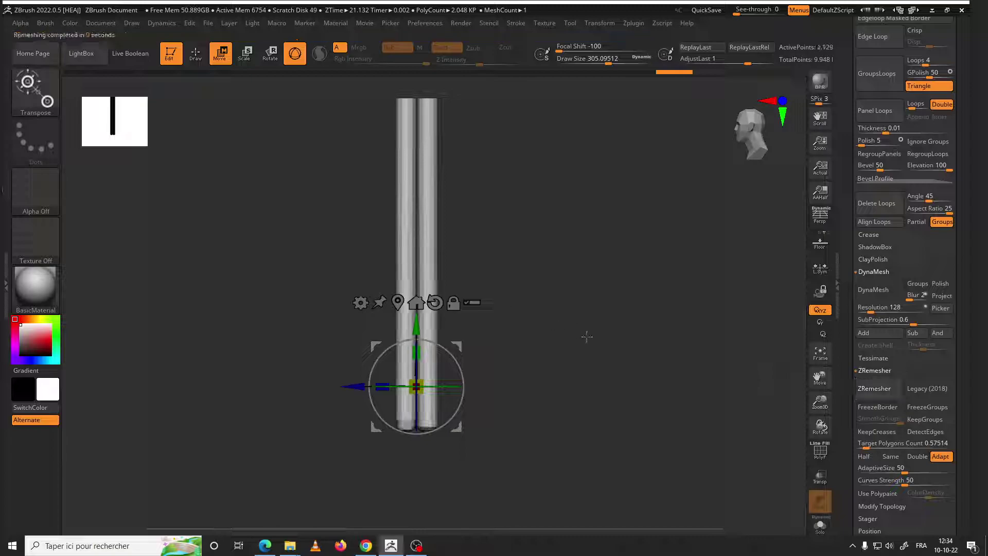
pyautogui.click(874, 388)
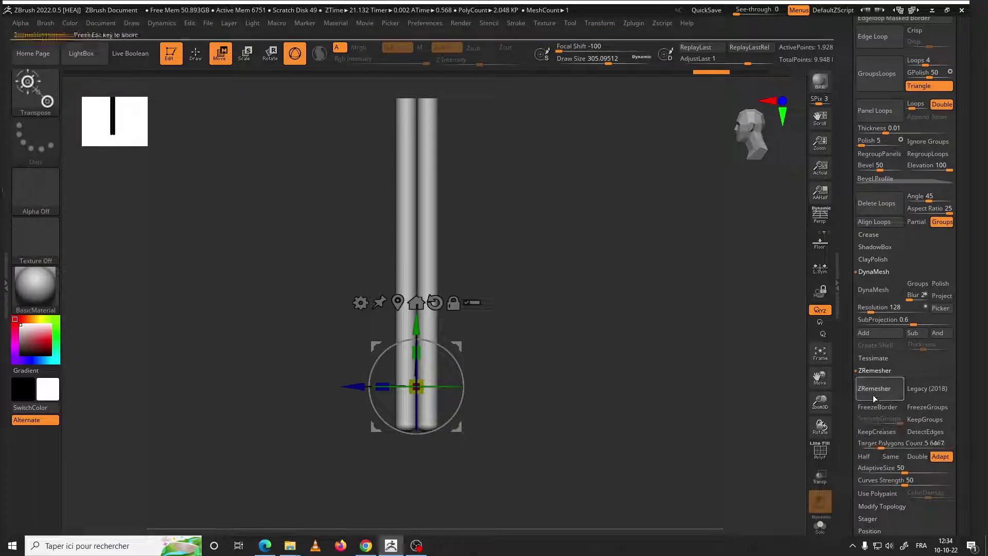
pyautogui.moveTo(889, 441); pyautogui.dragTo(897, 443)
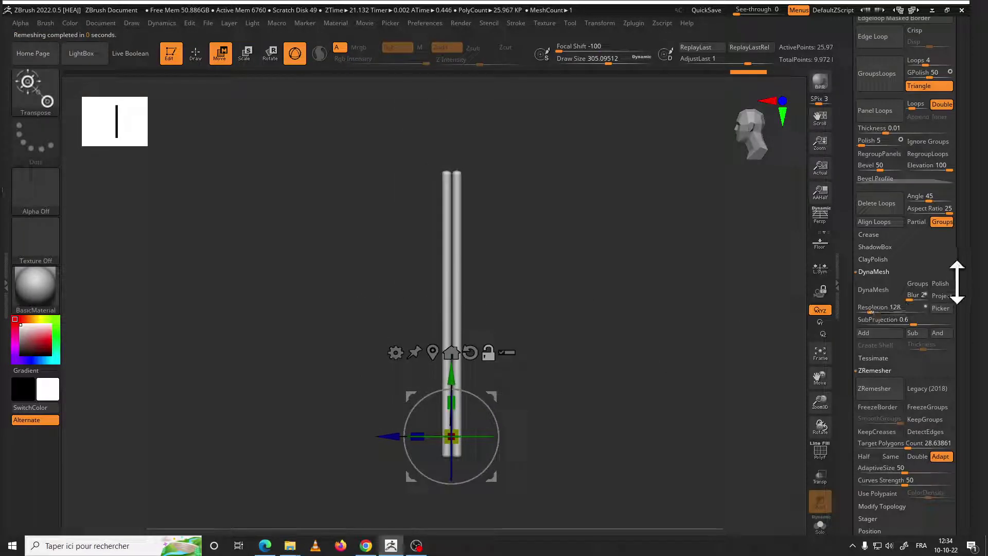
pyautogui.scroll(-5, 957, 282)
pyautogui.scroll(-5, 952, 205)
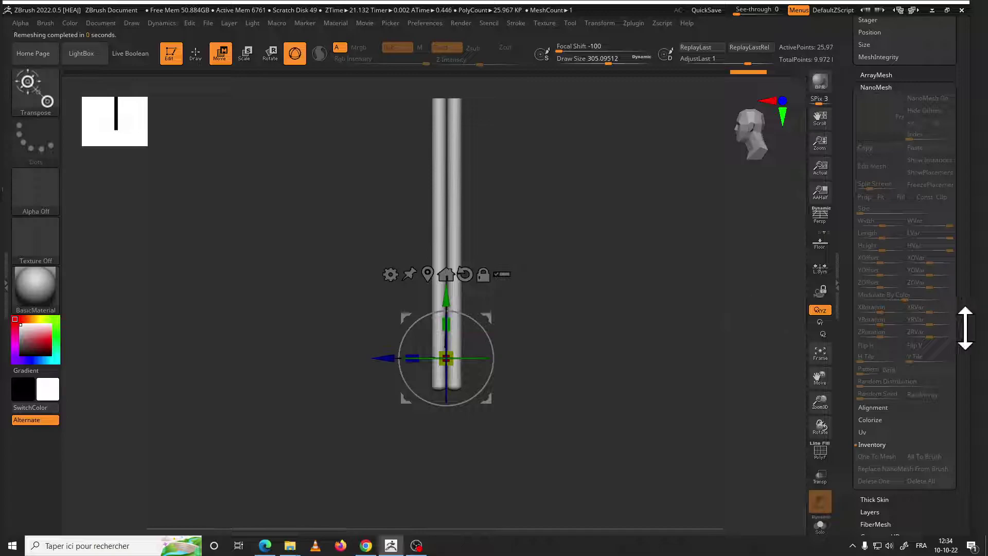
# Wind the cylinders around each other with the Deformation Twist slider
pyautogui.moveTo(966, 328); pyautogui.dragTo(948, 199)
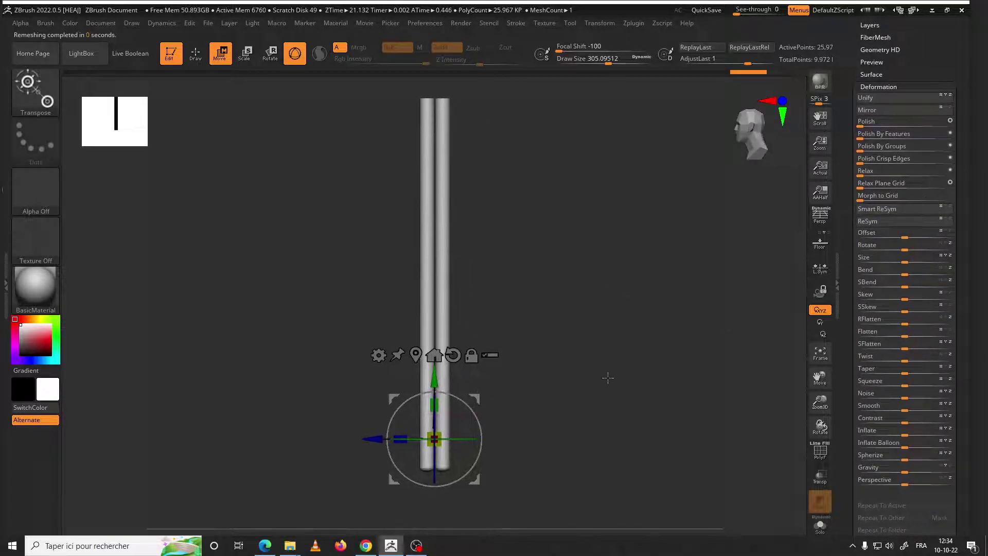
pyautogui.moveTo(900, 358)
pyautogui.mouseDown()
pyautogui.moveTo(942, 357)
pyautogui.moveTo(905, 357)
pyautogui.mouseUp()
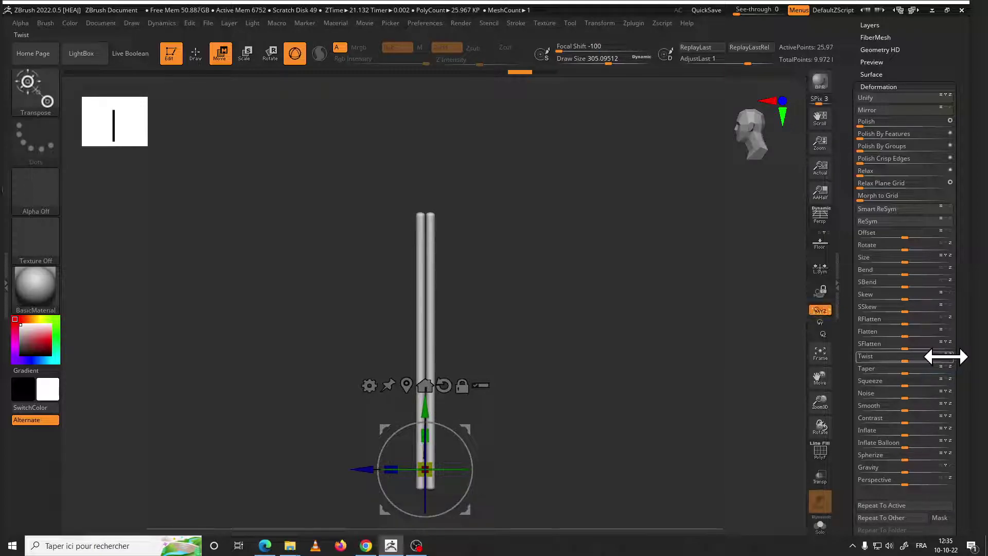
pyautogui.moveTo(920, 359)
pyautogui.mouseDown()
pyautogui.moveTo(963, 358)
pyautogui.moveTo(817, 361)
pyautogui.moveTo(580, 341)
pyautogui.mouseUp()
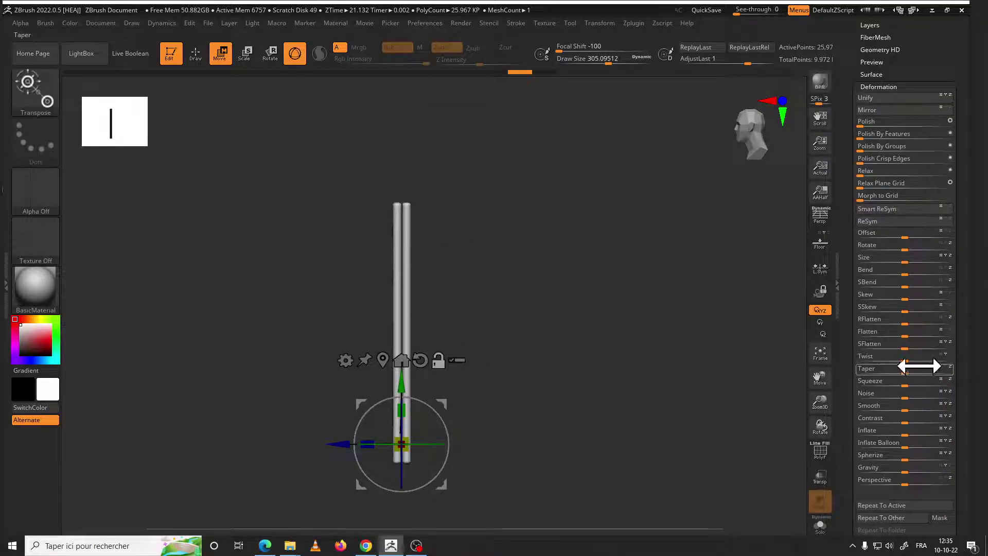
pyautogui.click(935, 357)
pyautogui.click(935, 357)
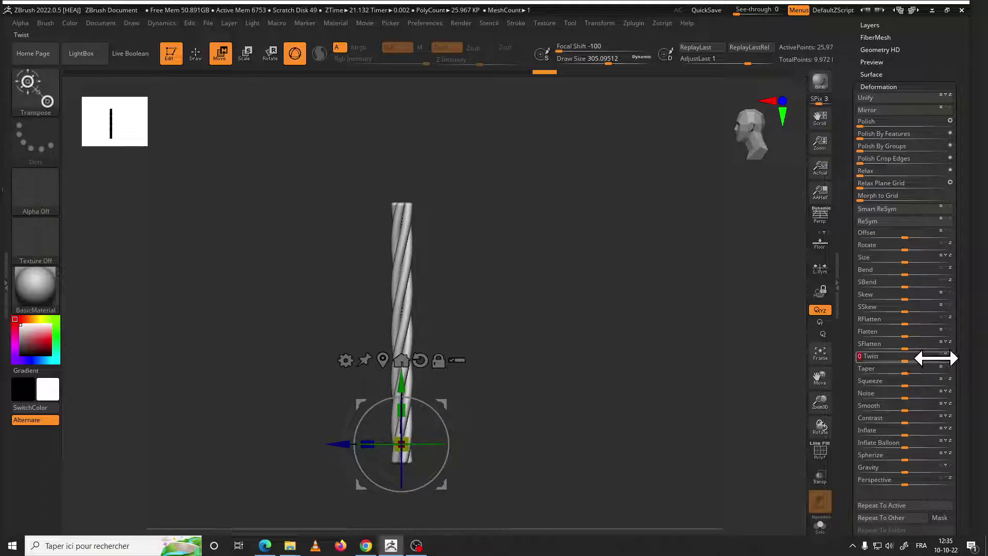
pyautogui.moveTo(926, 362)
pyautogui.mouseDown()
pyautogui.moveTo(933, 348)
pyautogui.moveTo(941, 365)
pyautogui.moveTo(929, 356)
pyautogui.mouseUp()
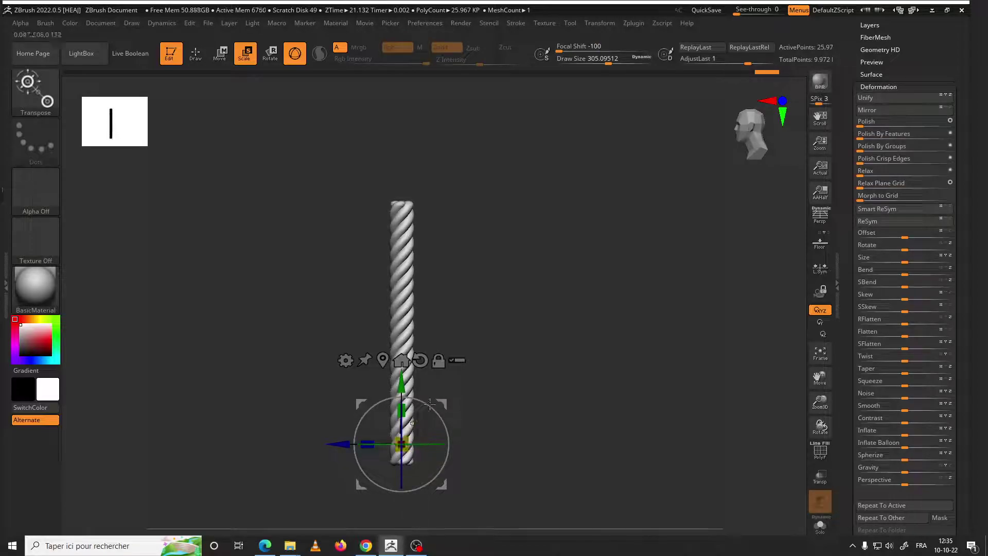
# Undo a tilt, return to Draw mode facing the rope, and set brush size to about 675
pyautogui.moveTo(408, 442); pyautogui.dragTo(490, 358)
pyautogui.hotkey('ctrl', 'z')
pyautogui.hotkey('ctrl', 'z')
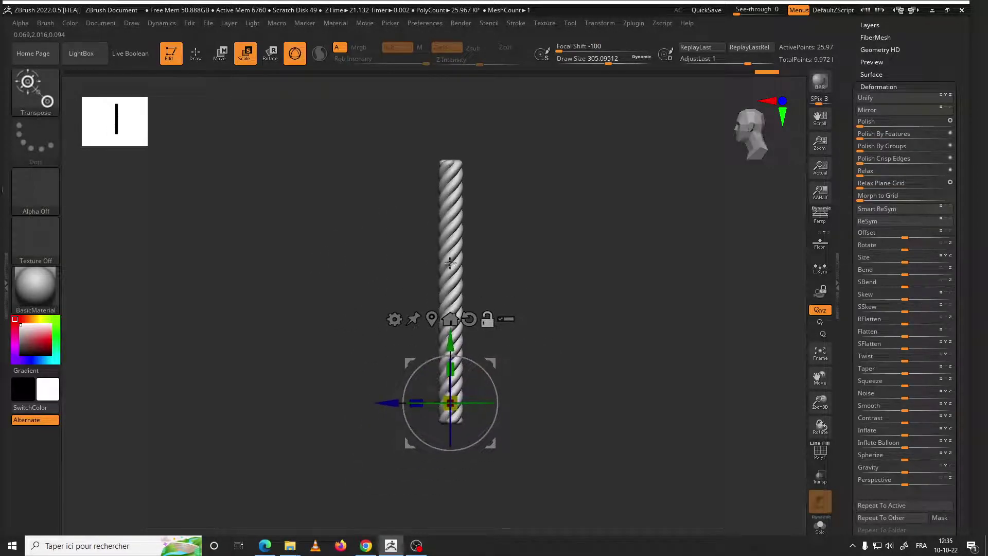
pyautogui.click(203, 61)
pyautogui.press('shift')
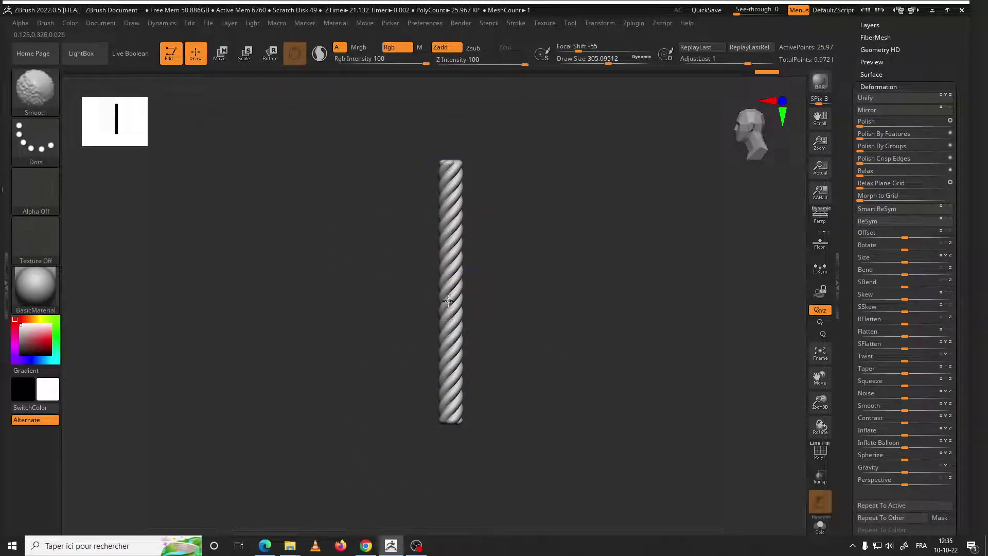
pyautogui.keyDown('shift'); pyautogui.moveTo(448, 361); pyautogui.dragTo(413, 271, button='right'); pyautogui.keyUp('shift')
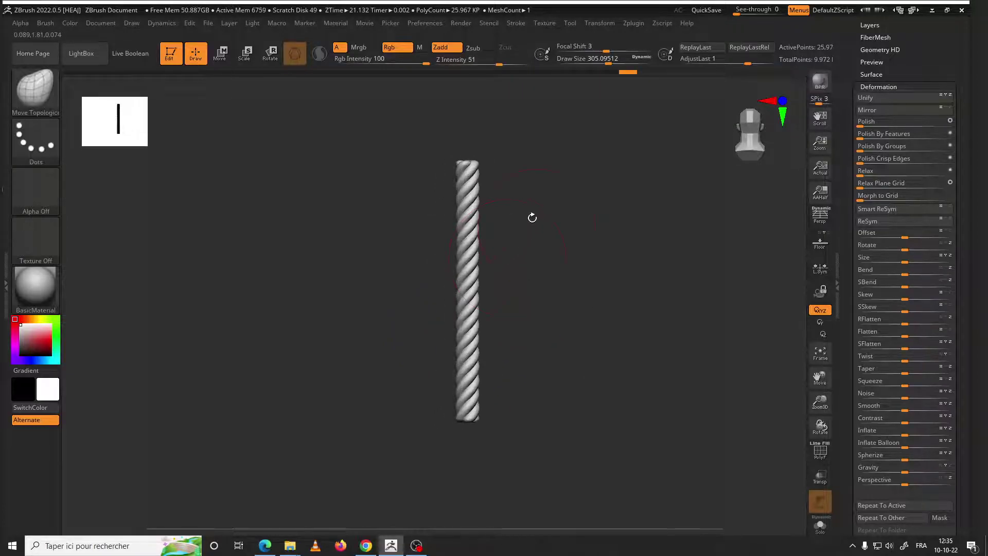
pyautogui.press('space')
pyautogui.moveTo(429, 276); pyautogui.dragTo(441, 276)
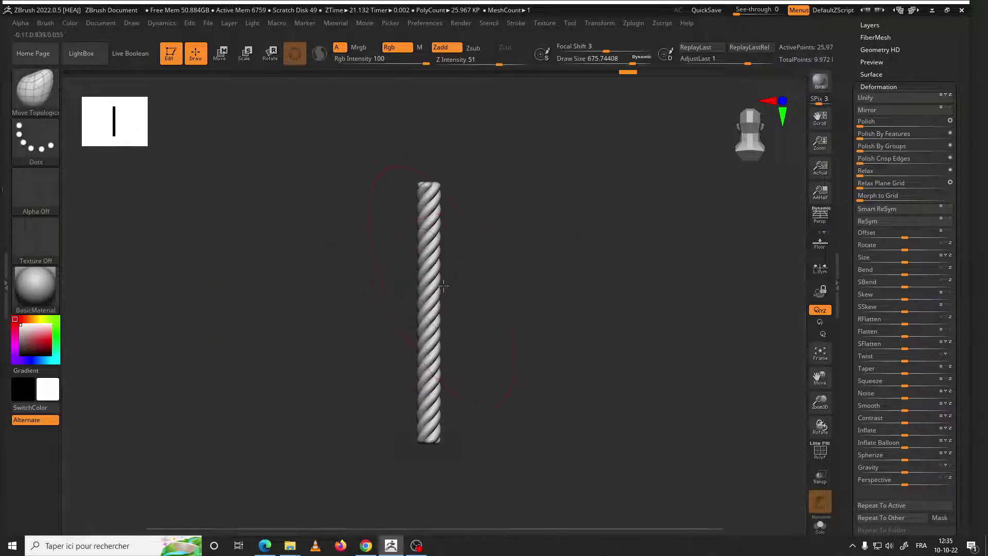
pyautogui.press('shift')
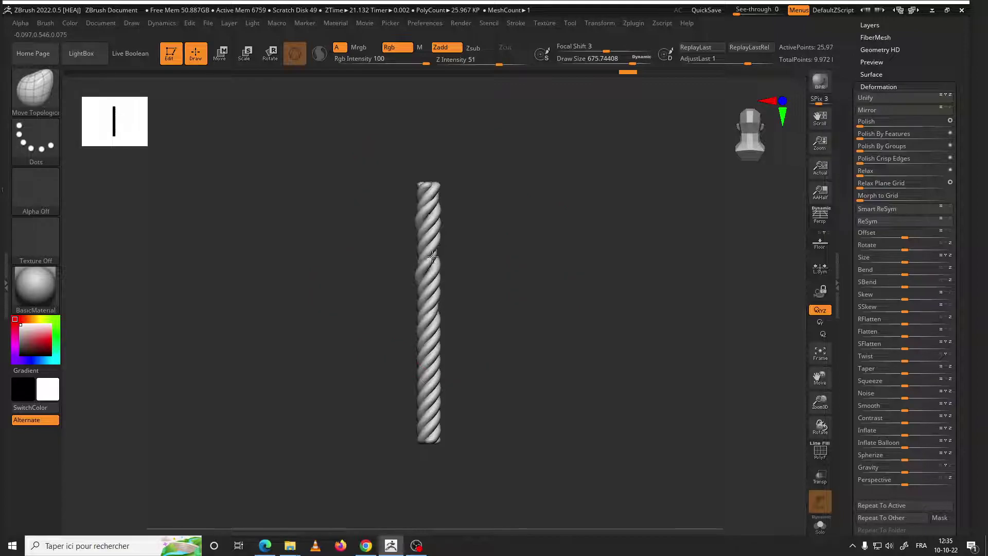
# Select the Move brush and reduce its size to about 500
pyautogui.click(58, 98)
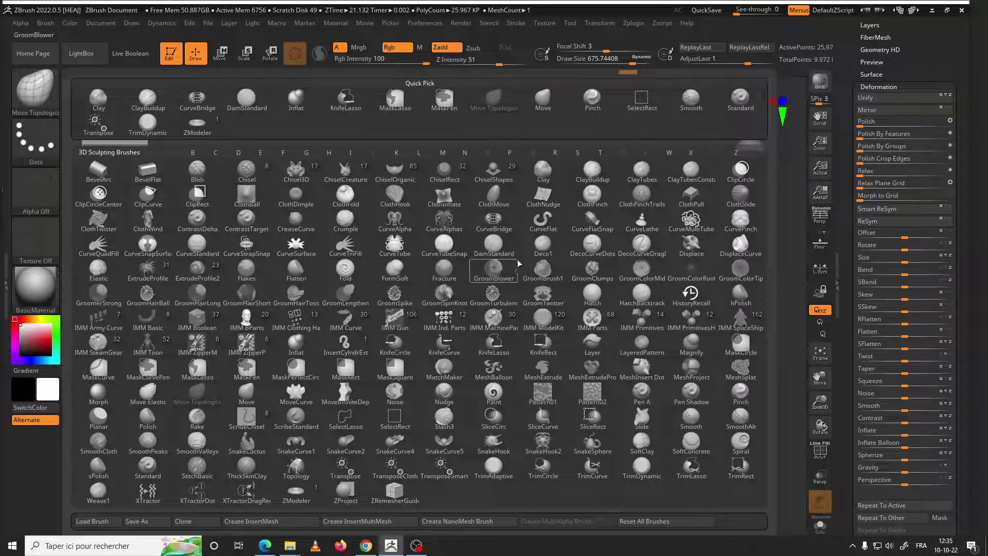
pyautogui.press('m')
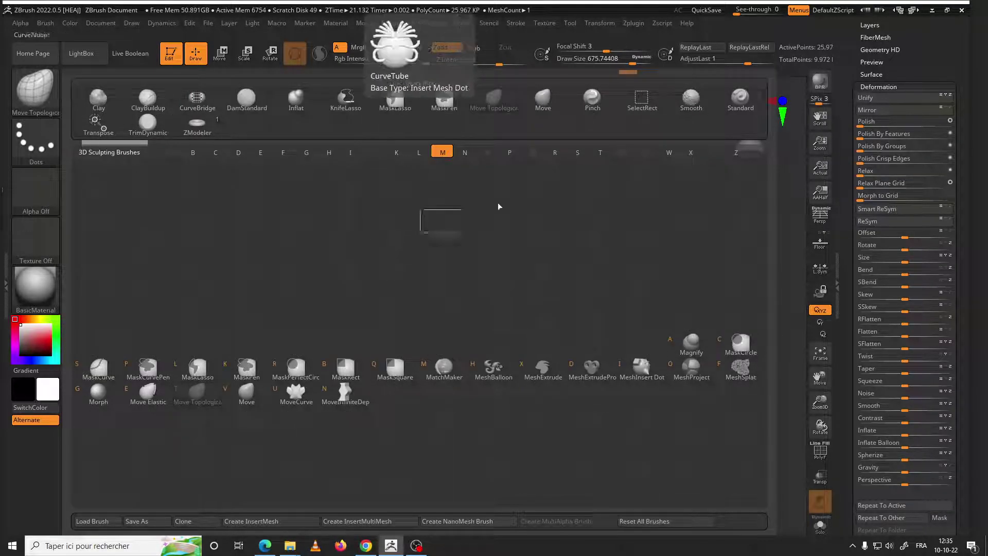
pyautogui.press('Escape')
pyautogui.click(44, 111)
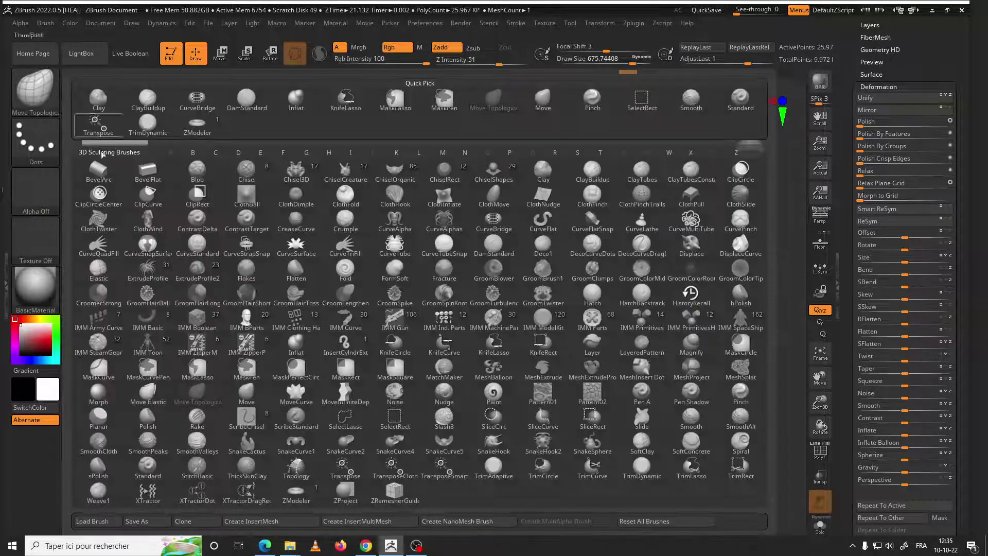
pyautogui.press('m')
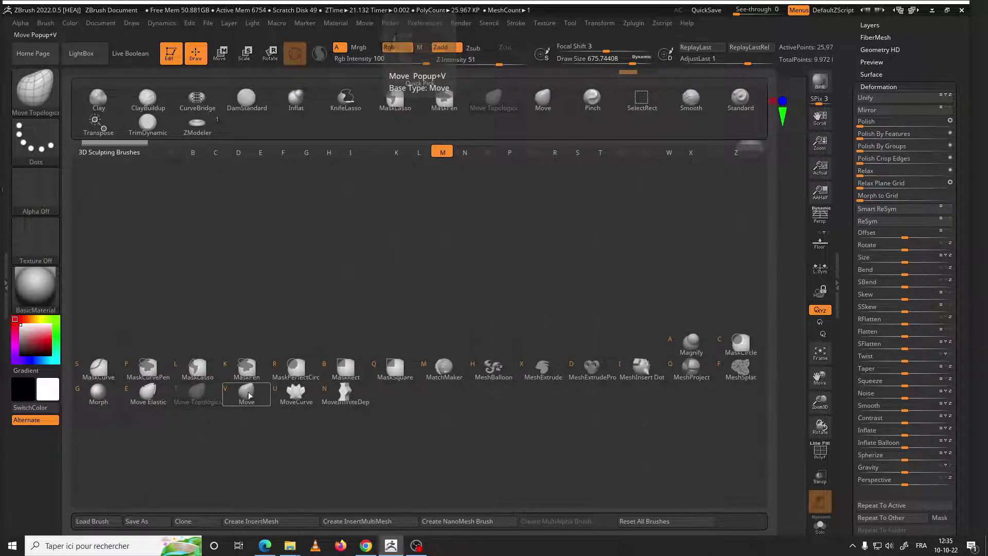
pyautogui.press('v')
pyautogui.press('space')
pyautogui.moveTo(406, 291); pyautogui.dragTo(396, 289)
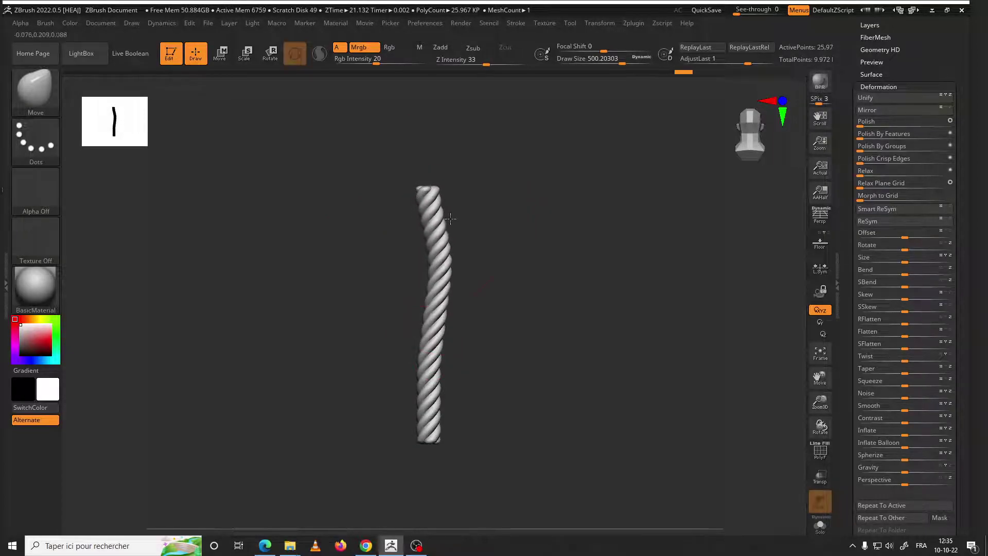
# Bend the rope into an S-curve, then undo the bends until it stands straight
pyautogui.moveTo(445, 237); pyautogui.dragTo(481, 286)
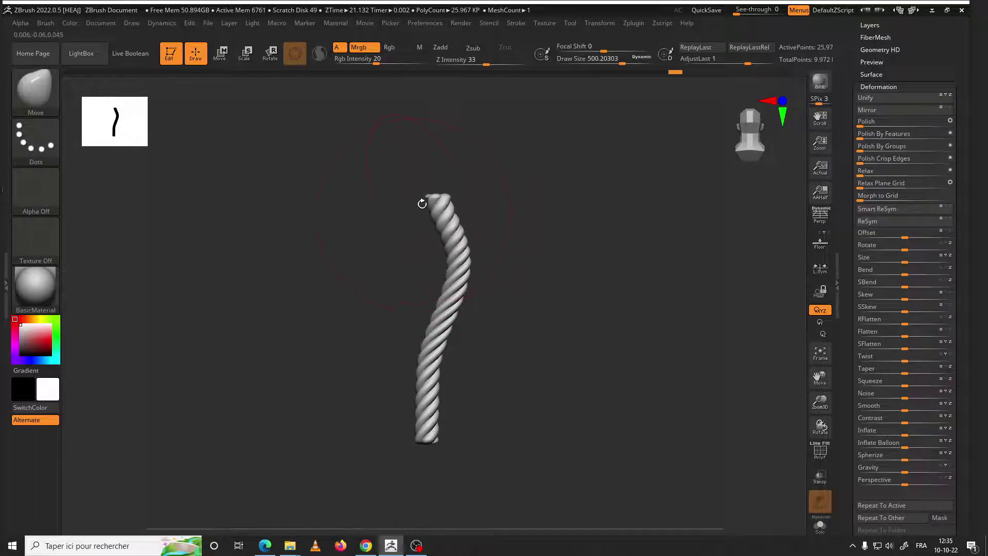
pyautogui.moveTo(446, 258); pyautogui.dragTo(441, 268)
pyautogui.moveTo(454, 370); pyautogui.dragTo(435, 379)
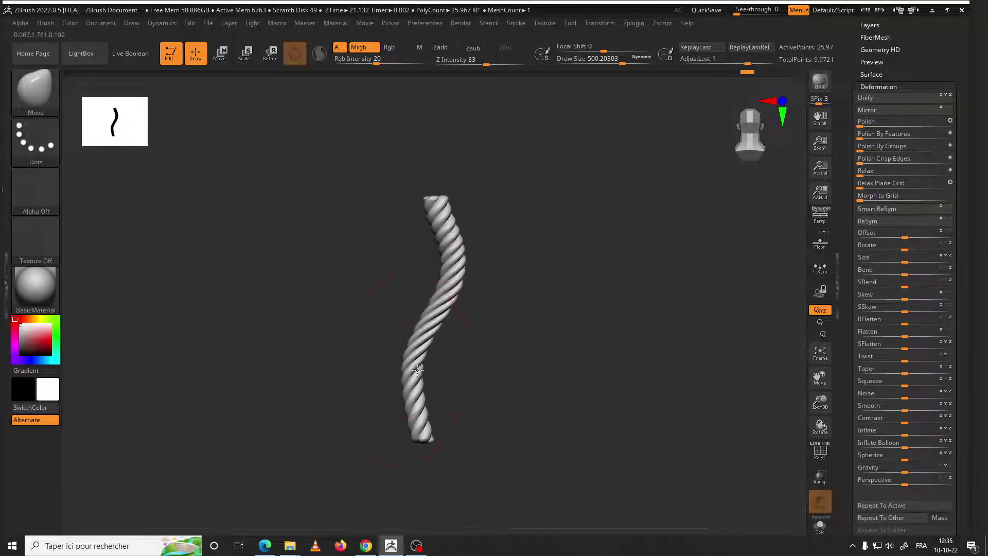
pyautogui.hotkey('ctrl', 'z')
pyautogui.hotkey('ctrl', 'z')
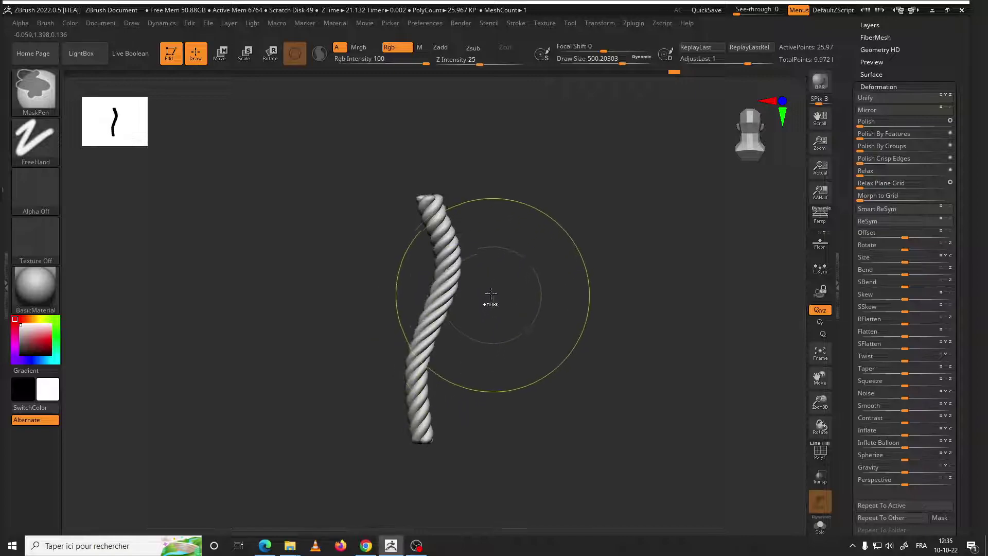
pyautogui.hotkey('ctrl', 'z')
pyautogui.hotkey('ctrl', 'z')
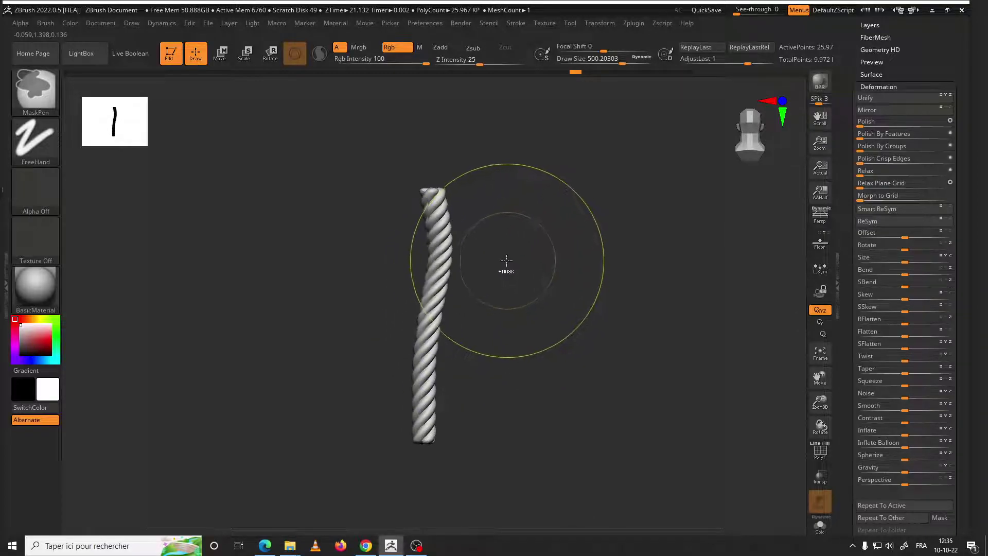
pyautogui.hotkey('ctrl', 'z')
pyautogui.hotkey('ctrl', 'z')
pyautogui.hotkey('ctrl', 'z')
pyautogui.press('e')
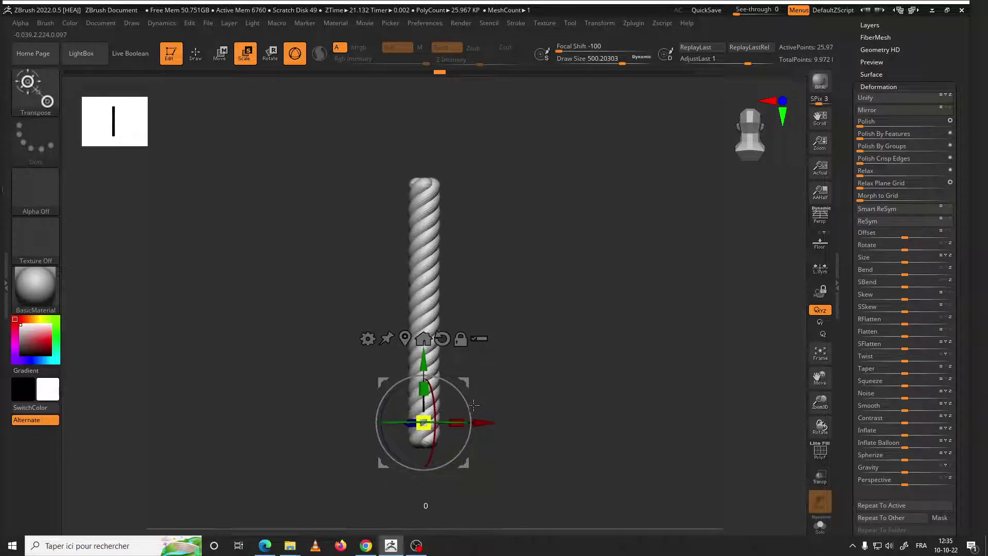
# Shrink the rope, show all subtools again, and orbit to view the top of the hat
pyautogui.hotkey('ctrl', 'z')
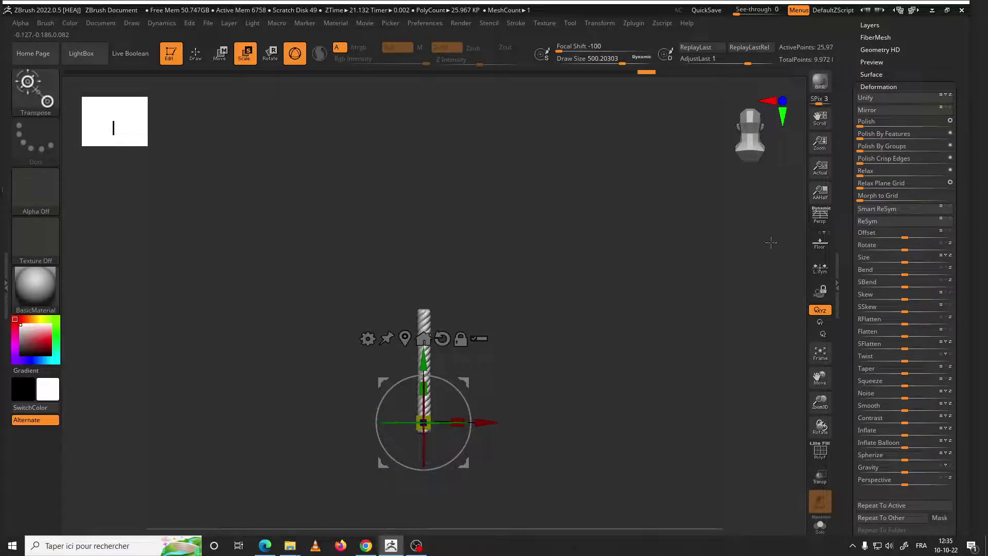
pyautogui.moveTo(963, 93)
pyautogui.mouseDown()
pyautogui.moveTo(941, 172)
pyautogui.moveTo(947, 339)
pyautogui.mouseUp()
pyautogui.keyDown('shift'); pyautogui.click(948, 252); pyautogui.keyUp('shift')
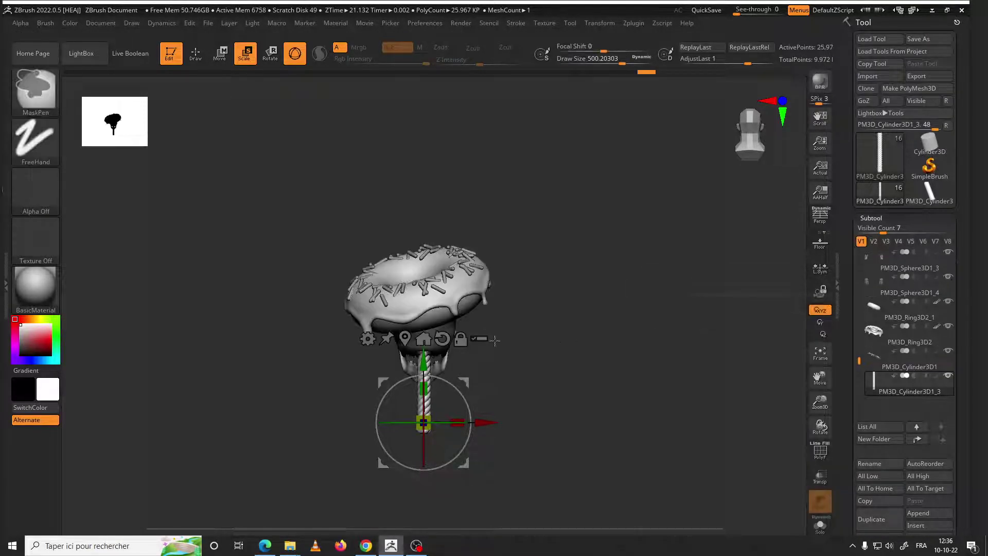
pyautogui.moveTo(461, 381)
pyautogui.mouseDown()
pyautogui.moveTo(369, 310)
pyautogui.moveTo(413, 337)
pyautogui.moveTo(389, 267)
pyautogui.moveTo(476, 265)
pyautogui.mouseUp()
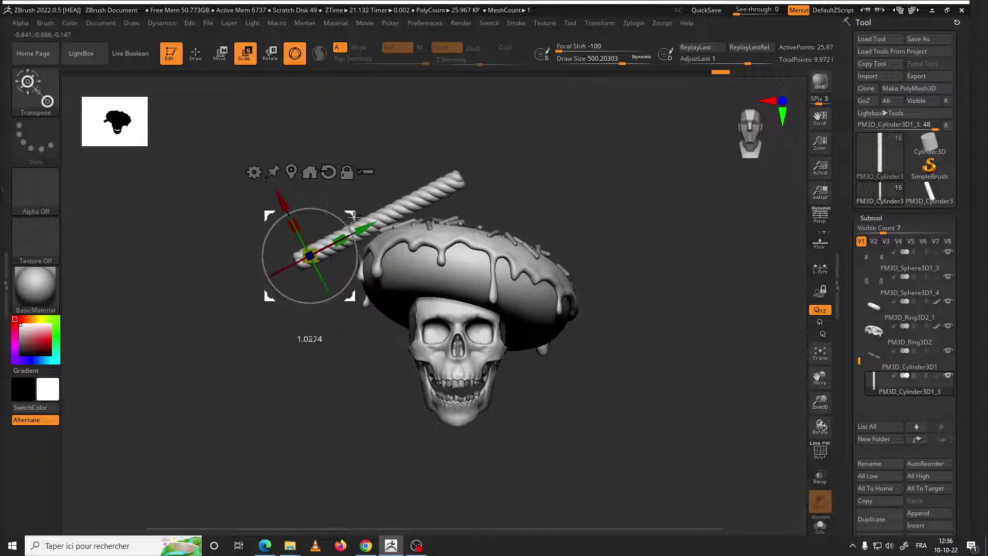
pyautogui.scroll(1, 476, 265)
pyautogui.scroll(1, 476, 265)
pyautogui.scroll(1, 476, 265)
pyautogui.scroll(-2, 476, 265)
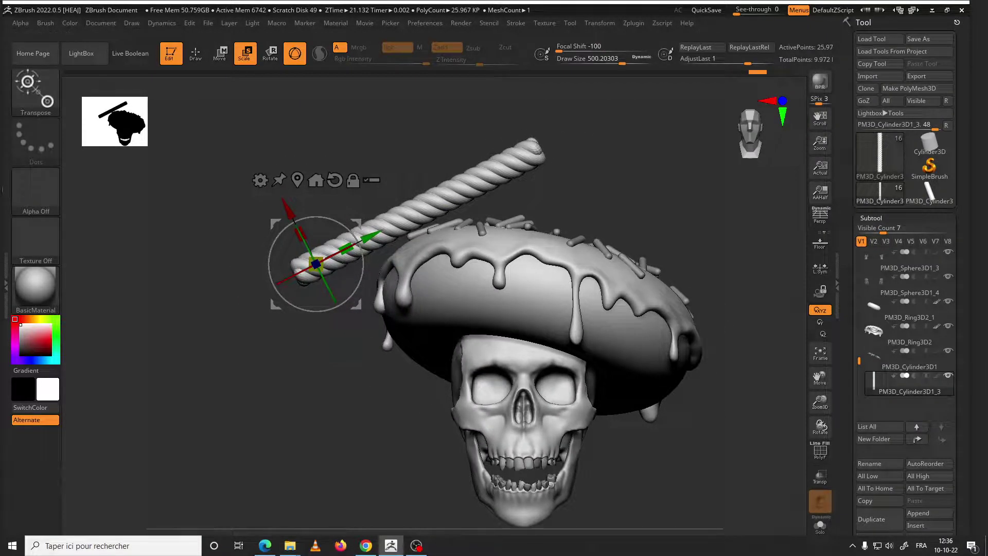
pyautogui.moveTo(968, 342)
pyautogui.mouseDown()
pyautogui.moveTo(944, 247)
pyautogui.moveTo(938, 133)
pyautogui.mouseUp()
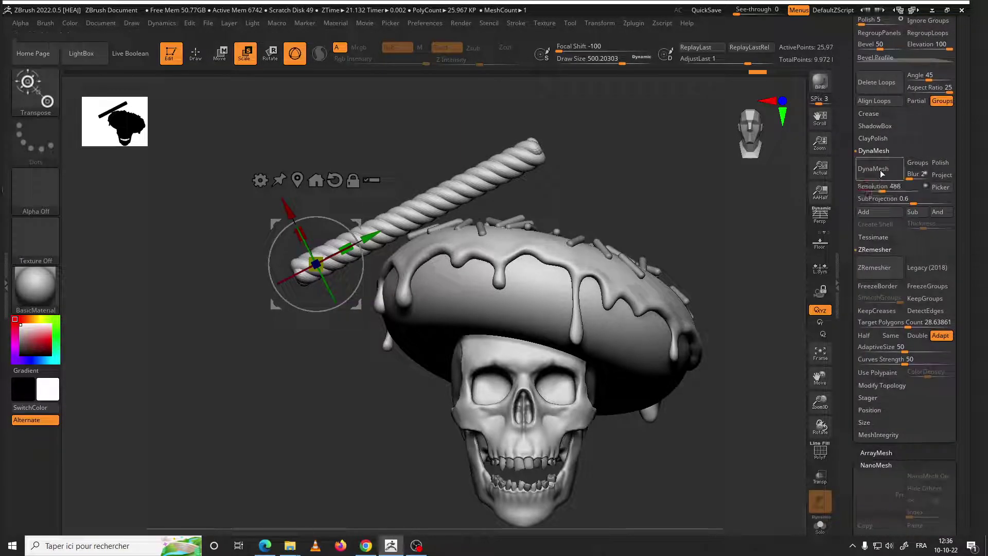
# DynaMesh the rope, reframe the view, and bring up the sculpting brush library
pyautogui.click(882, 174)
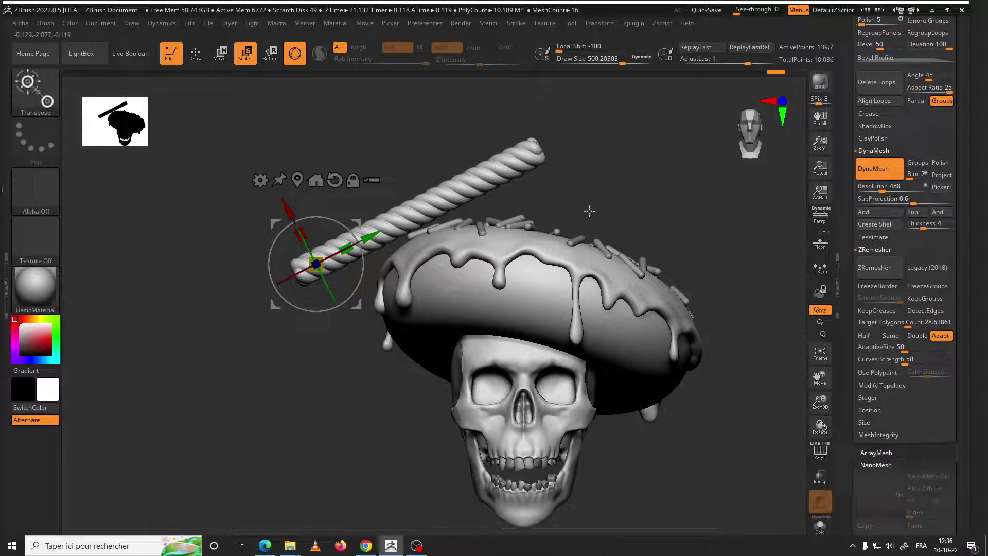
pyautogui.hotkey('ctrl', 'z')
pyautogui.press('q')
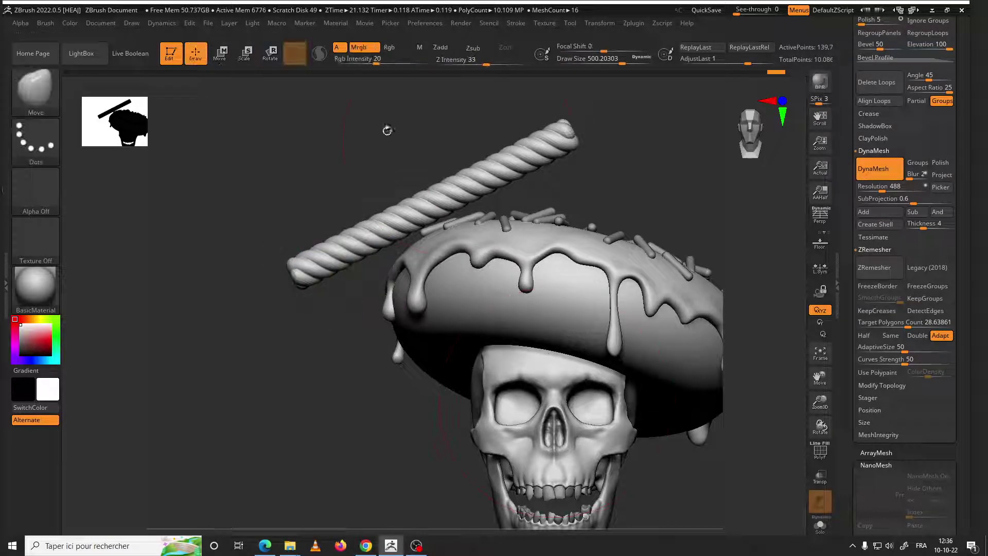
pyautogui.hotkey('ctrl', 'z')
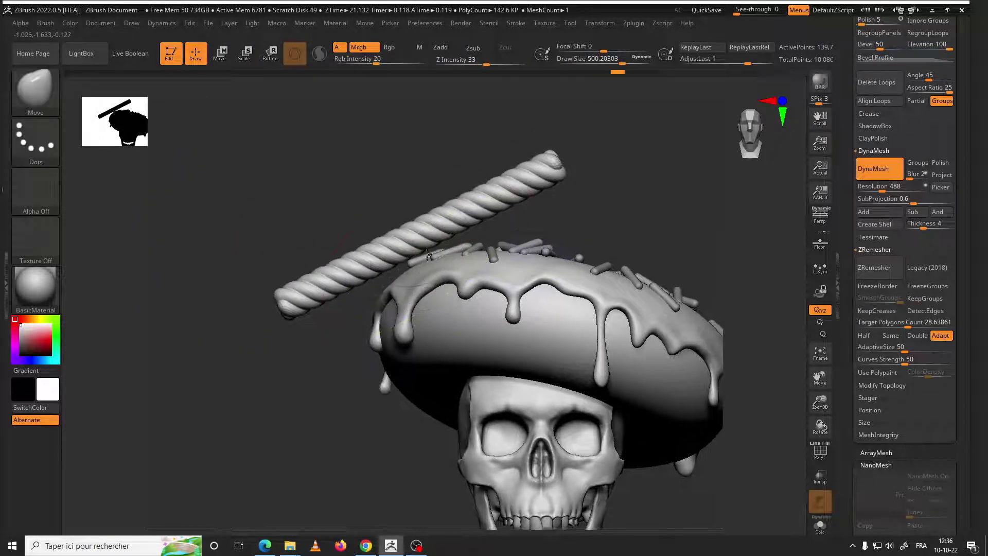
pyautogui.hotkey('ctrl', 'z')
pyautogui.hotkey('ctrl', 'z')
pyautogui.hotkey('ctrl', 'z')
pyautogui.hotkey('ctrl', 'z')
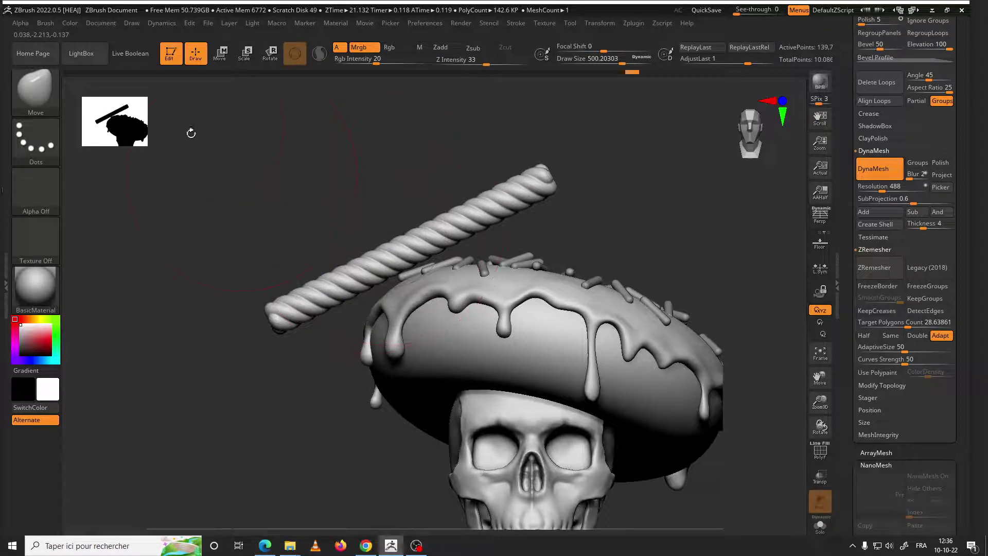
pyautogui.click(171, 24)
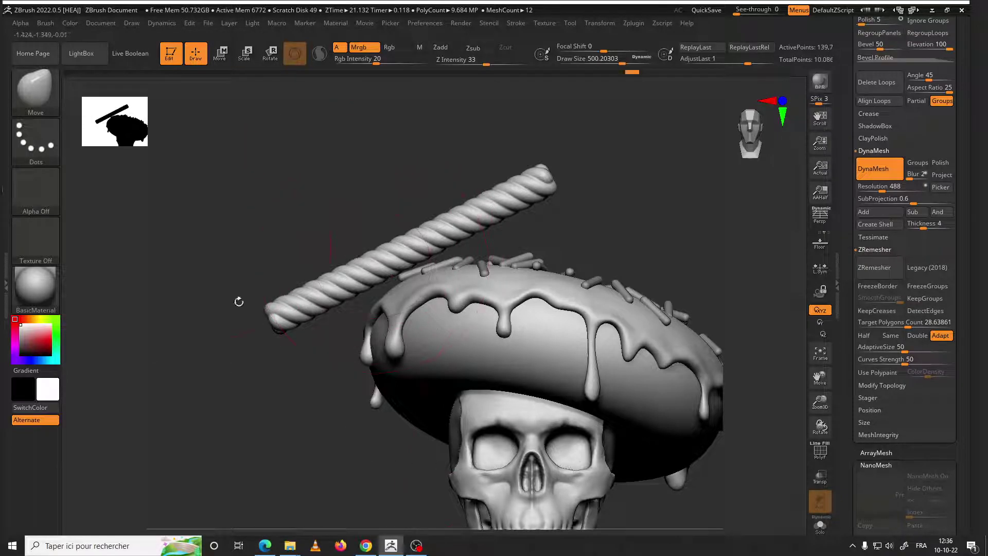
pyautogui.click(41, 98)
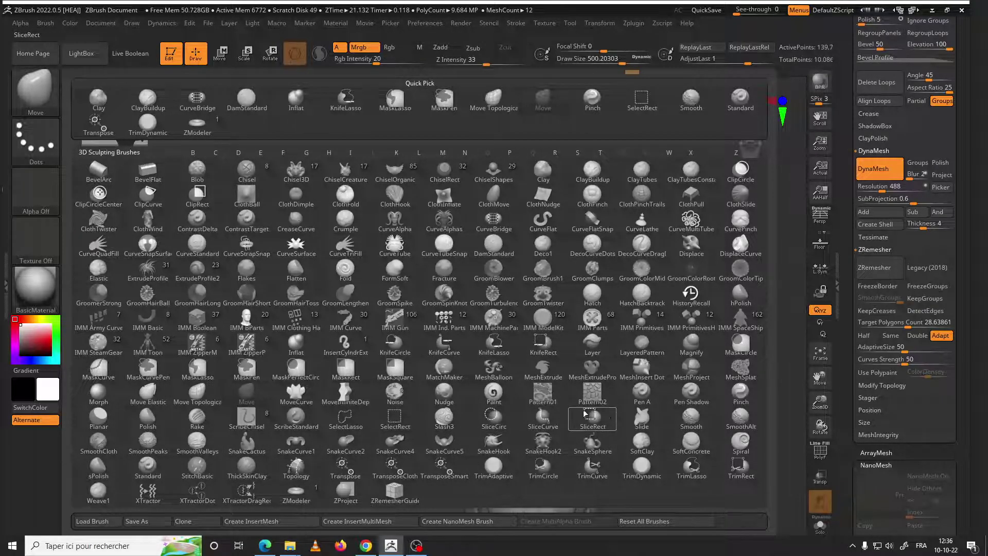
# Slide the rope with the TransposeCloth brush and recalculate the collision volume
pyautogui.click(395, 469)
pyautogui.moveTo(264, 253); pyautogui.dragTo(299, 253)
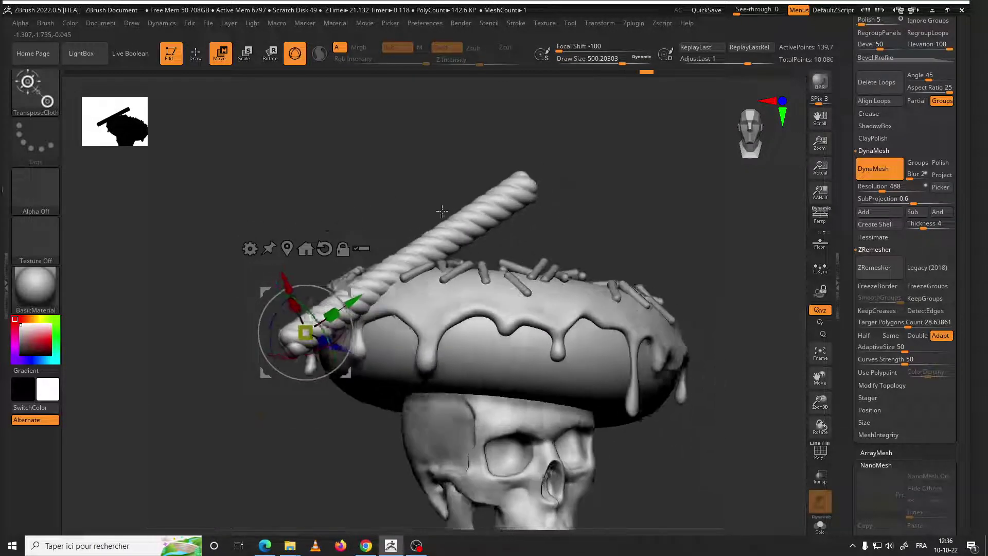
pyautogui.moveTo(473, 205); pyautogui.dragTo(456, 185)
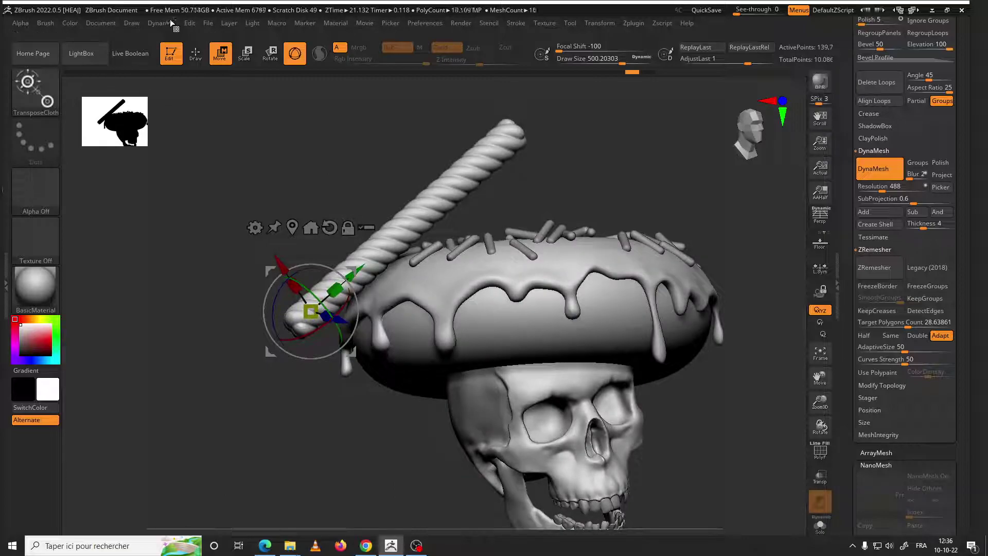
pyautogui.click(170, 22)
pyautogui.click(196, 263)
# Shift the rope further along X, recalculating the collision volume again
pyautogui.moveTo(278, 263)
pyautogui.mouseDown()
pyautogui.moveTo(309, 282)
pyautogui.moveTo(294, 271)
pyautogui.mouseUp()
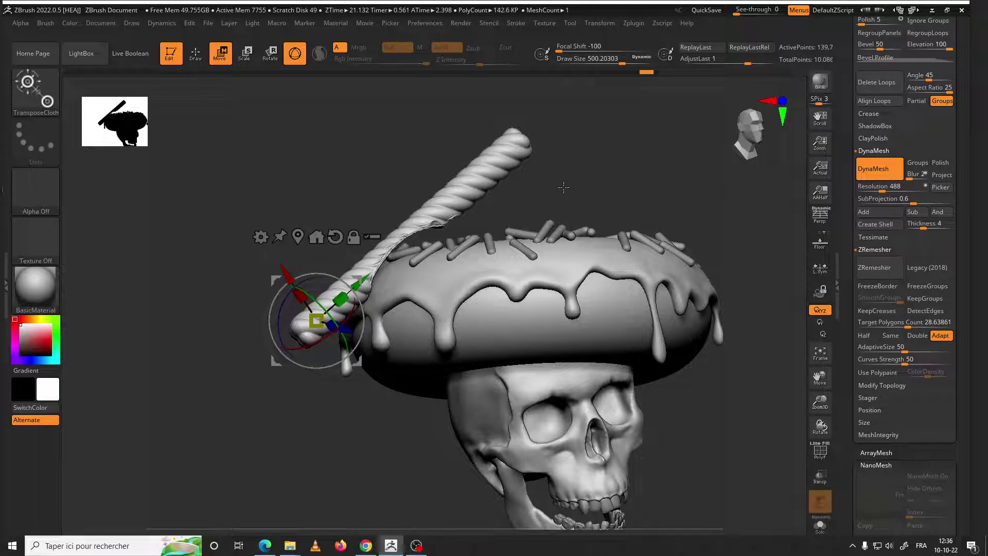
pyautogui.moveTo(514, 200); pyautogui.dragTo(564, 178)
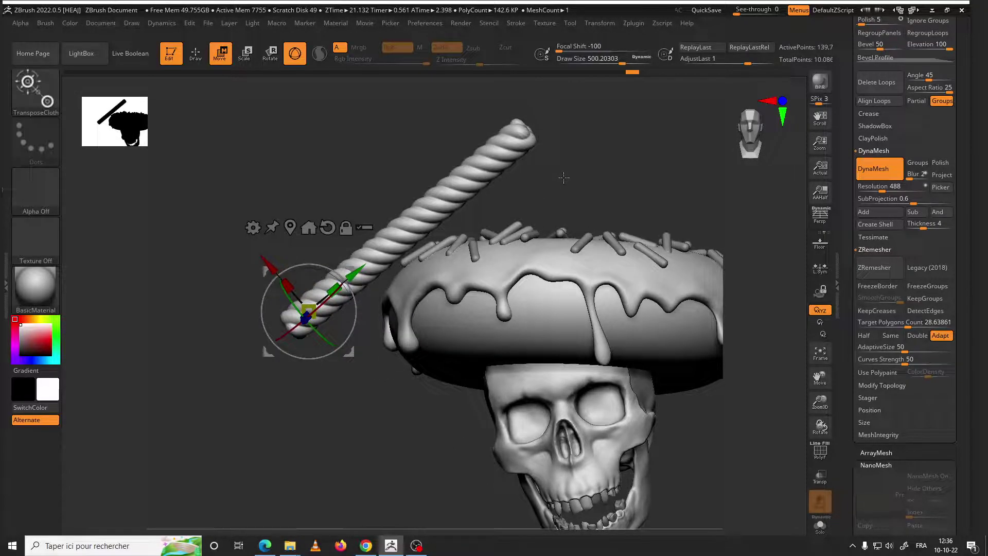
pyautogui.click(164, 23)
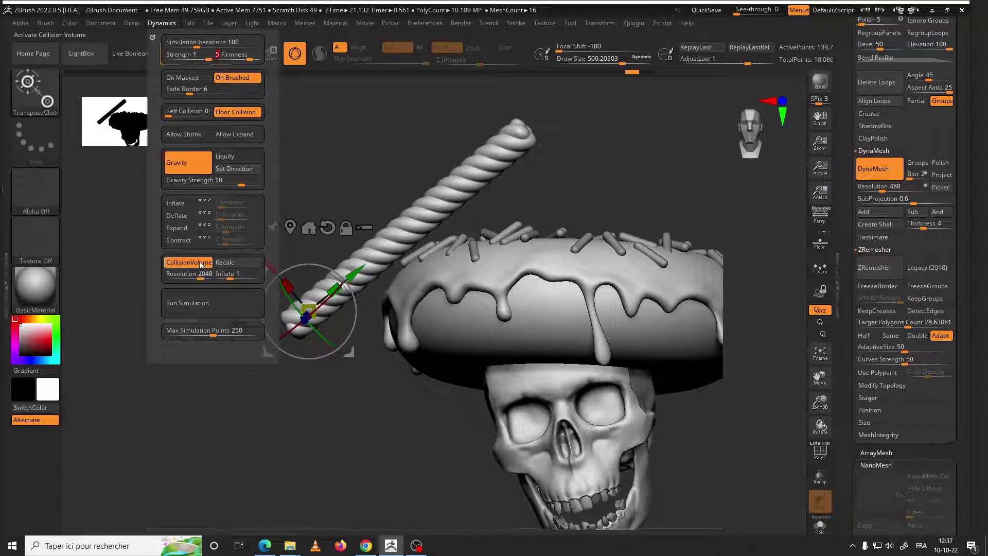
pyautogui.click(225, 263)
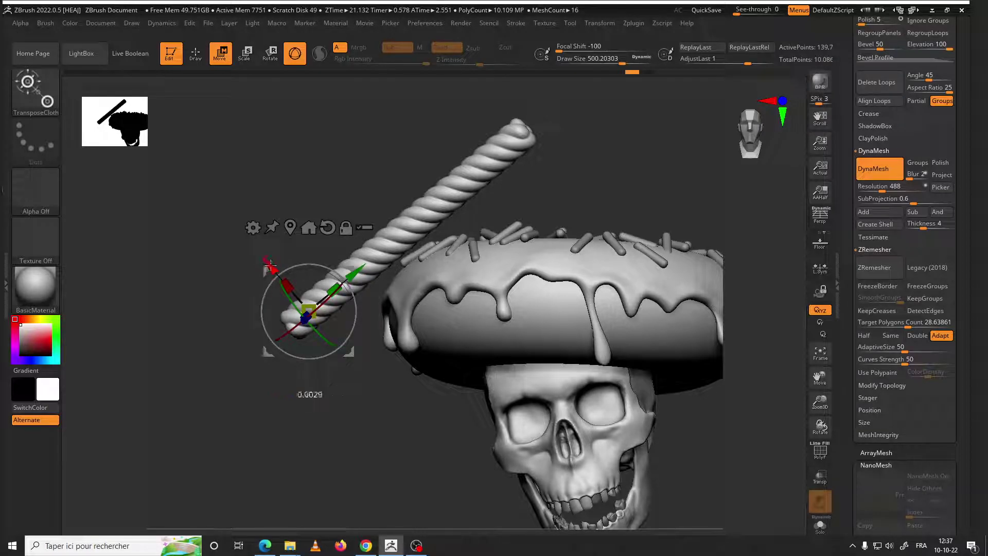
pyautogui.moveTo(270, 264)
pyautogui.mouseDown()
pyautogui.moveTo(279, 273)
pyautogui.moveTo(257, 236)
pyautogui.mouseUp()
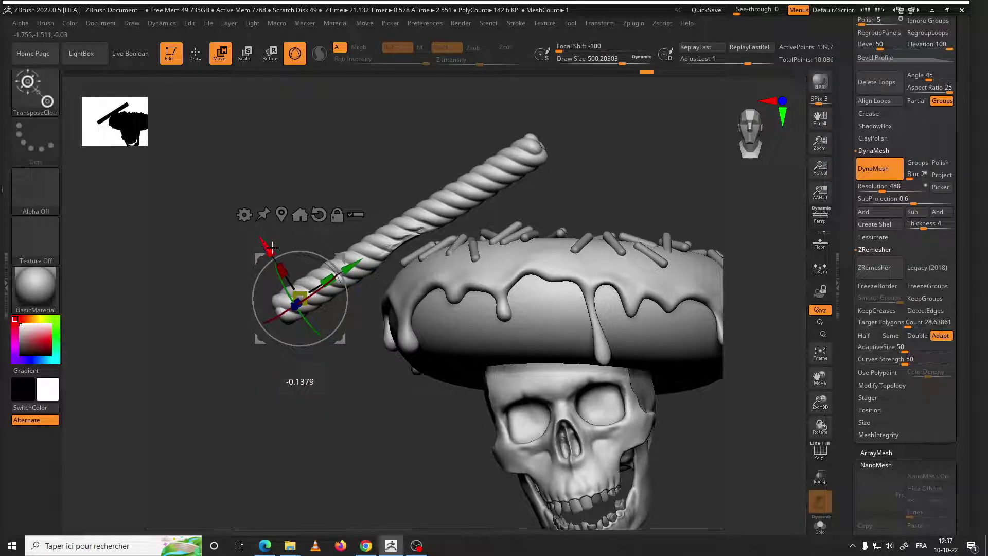
pyautogui.moveTo(328, 255); pyautogui.dragTo(359, 334)
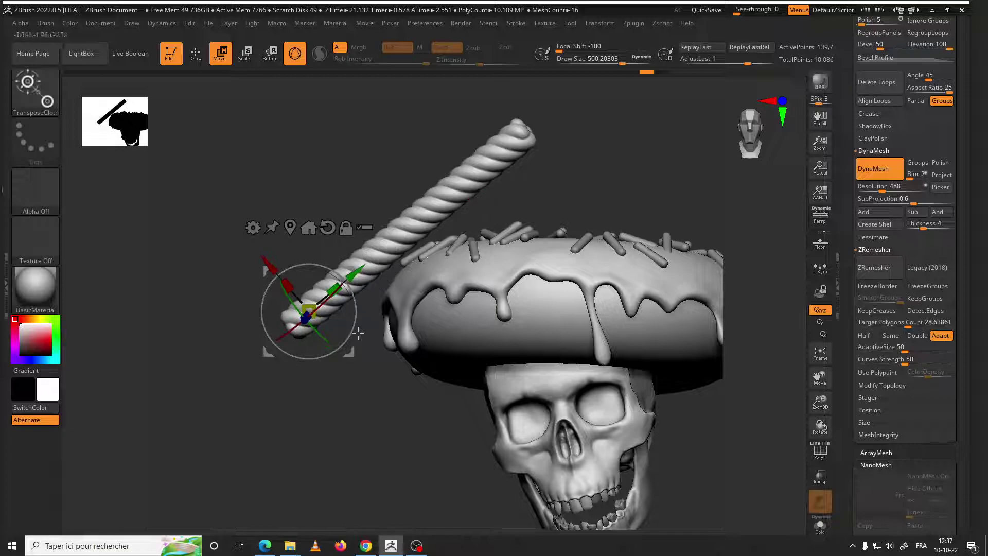
# With the Transpose brush, rotate the rope horizontal and centre it just above the donut
pyautogui.click(51, 101)
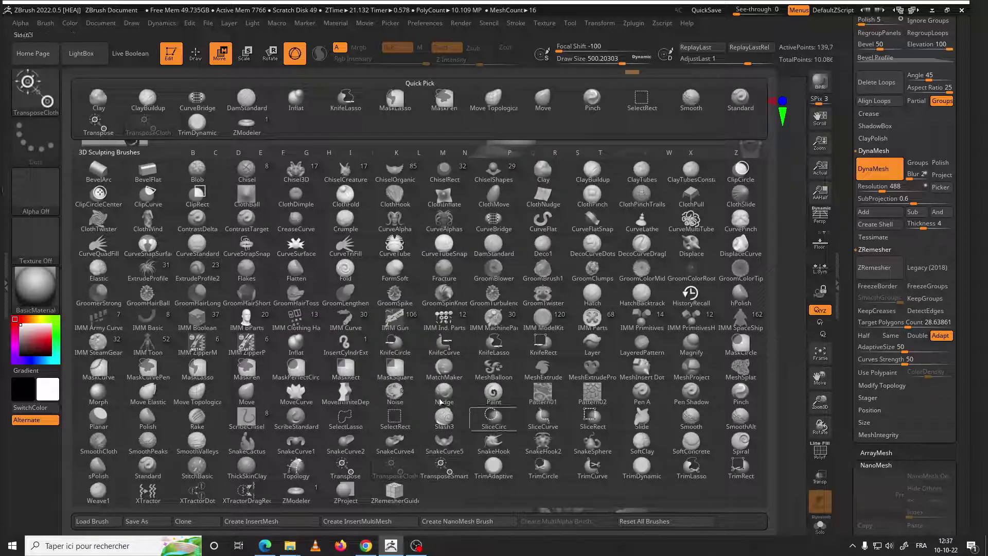
pyautogui.press('t')
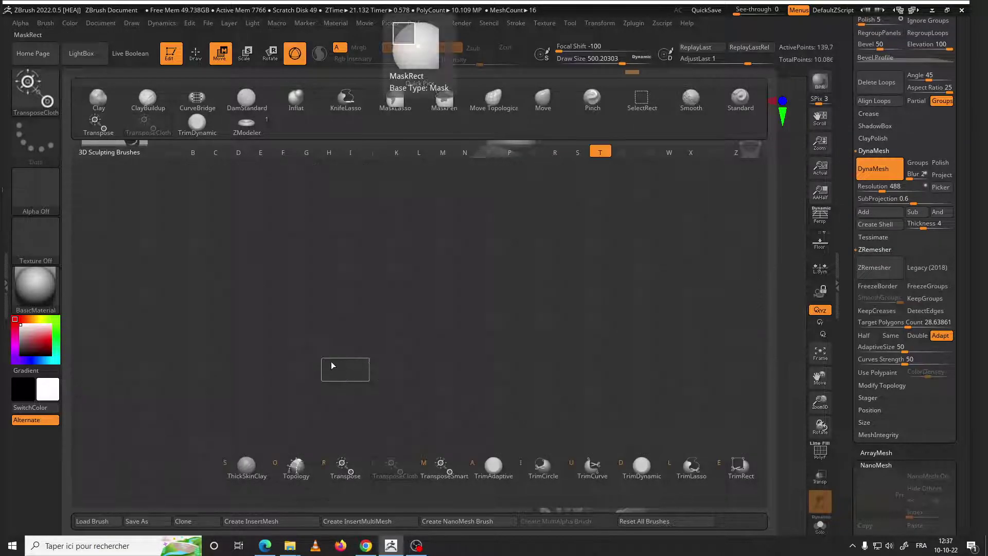
pyautogui.click(353, 466)
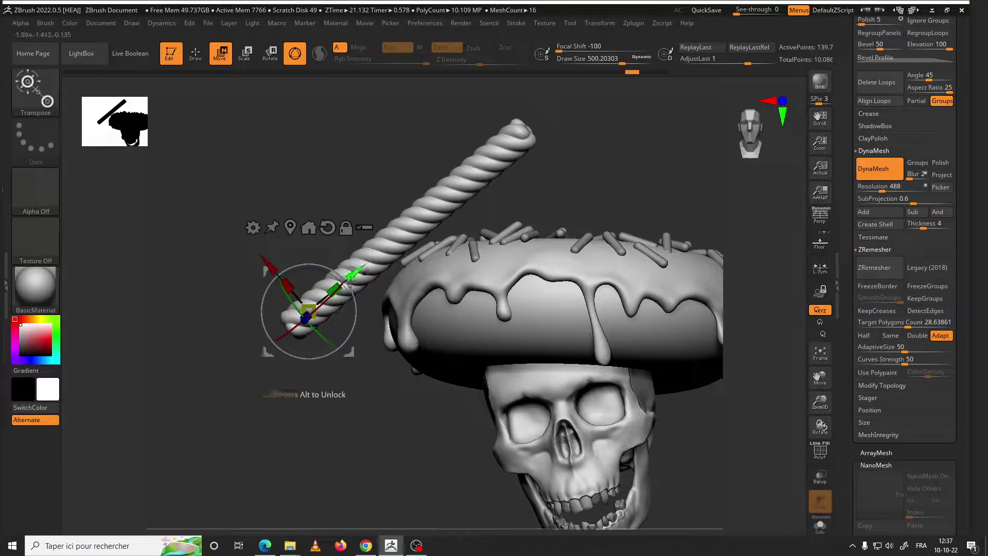
pyautogui.moveTo(267, 237)
pyautogui.mouseDown()
pyautogui.moveTo(315, 212)
pyautogui.moveTo(316, 141)
pyautogui.mouseUp()
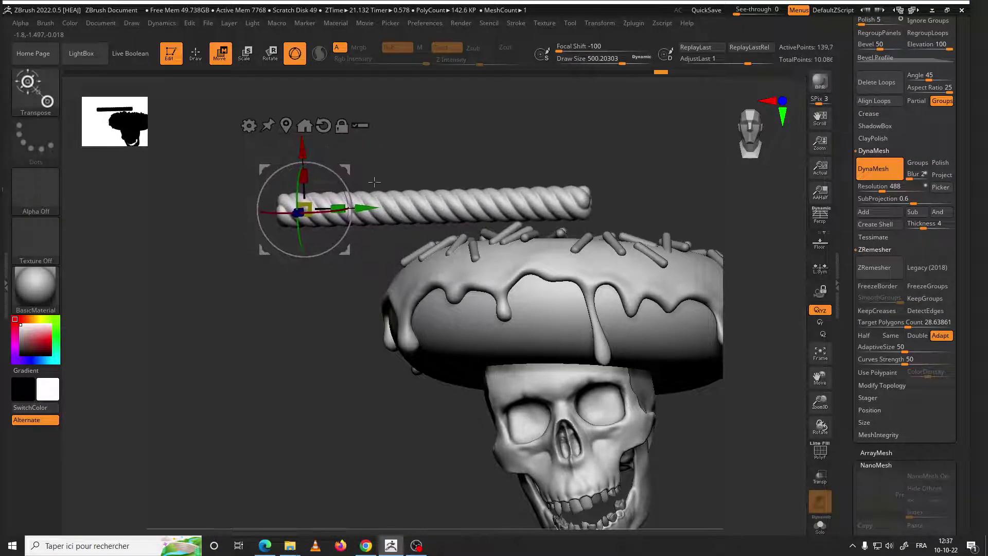
pyautogui.moveTo(342, 210); pyautogui.dragTo(419, 210)
pyautogui.moveTo(494, 128); pyautogui.dragTo(514, 265)
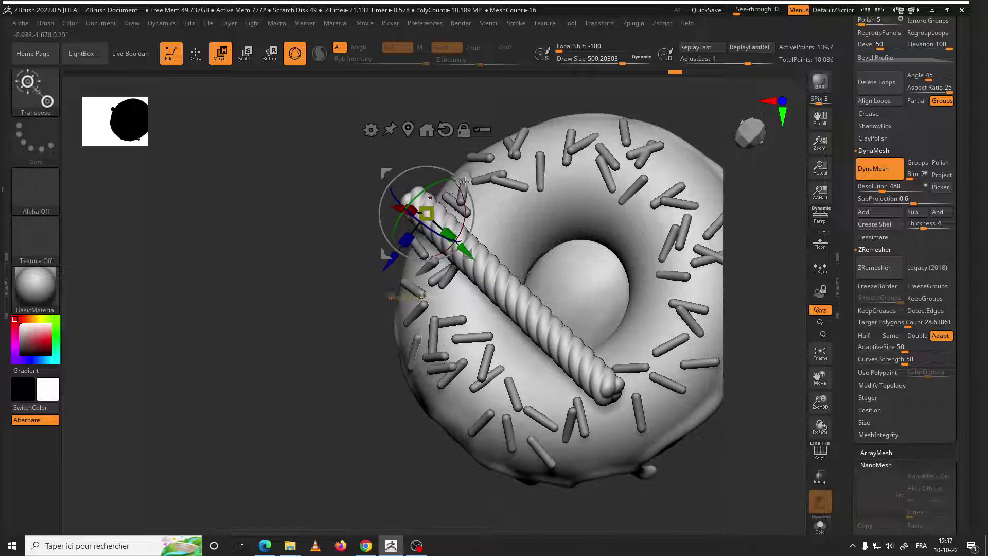
pyautogui.moveTo(426, 213); pyautogui.dragTo(375, 283)
pyautogui.moveTo(267, 232)
pyautogui.mouseDown()
pyautogui.moveTo(267, 328)
pyautogui.moveTo(231, 102)
pyautogui.mouseUp()
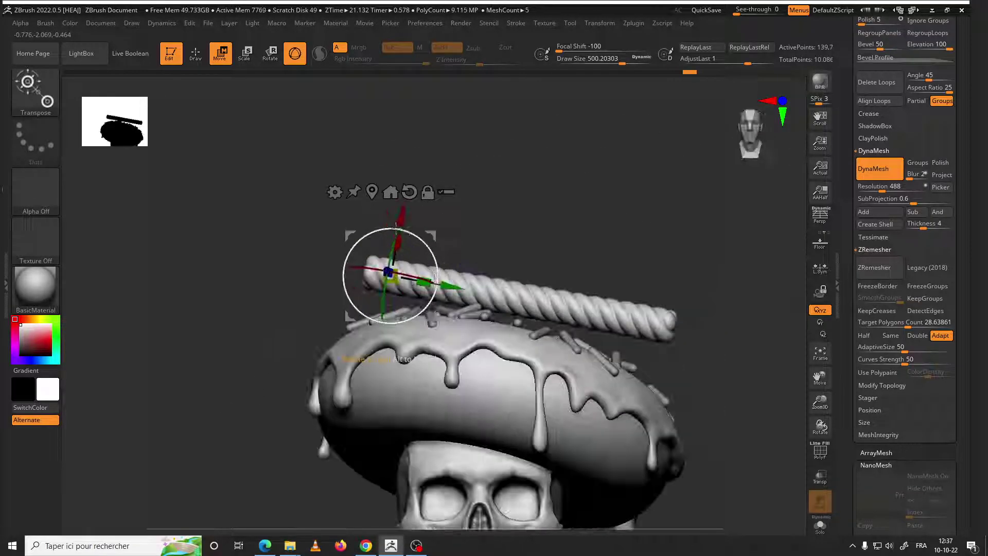
# Run the cloth simulation, then raise Gravity Strength to about 4.5 and rerun it
pyautogui.click(169, 24)
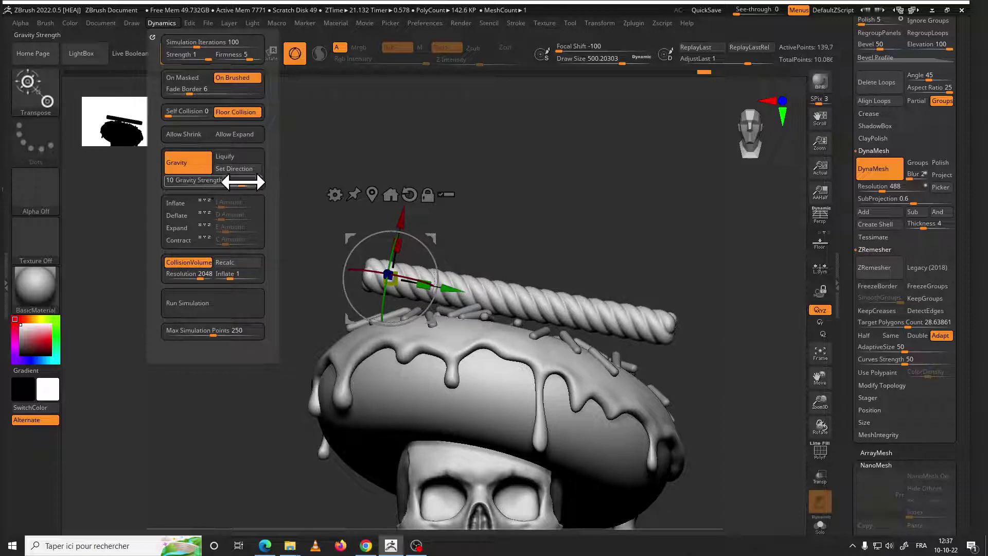
pyautogui.click(195, 308)
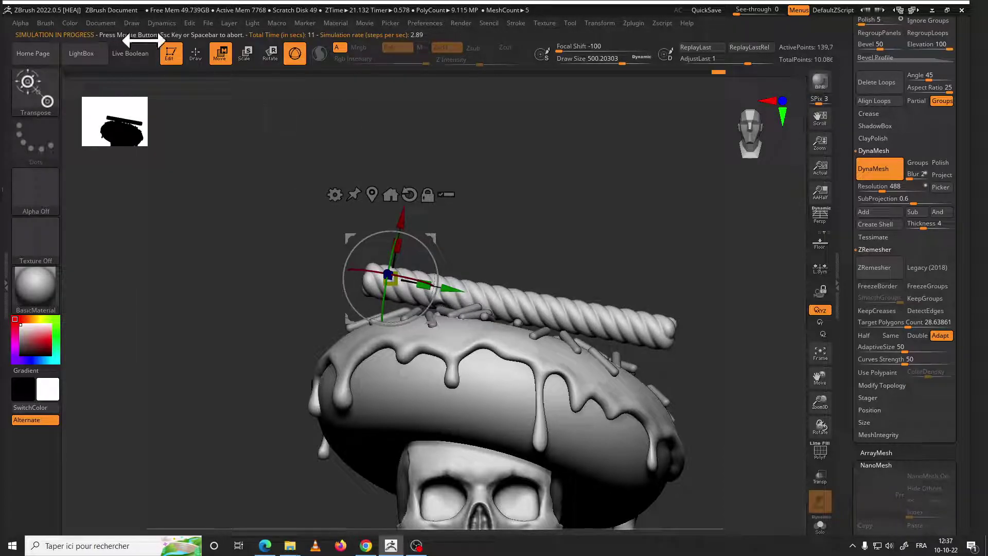
pyautogui.click(166, 22)
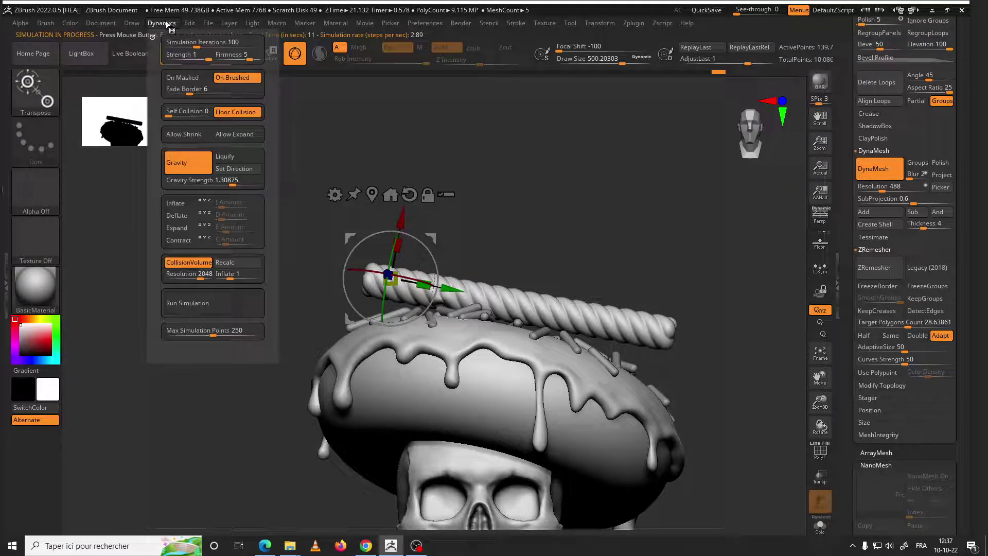
pyautogui.moveTo(235, 182); pyautogui.dragTo(238, 182)
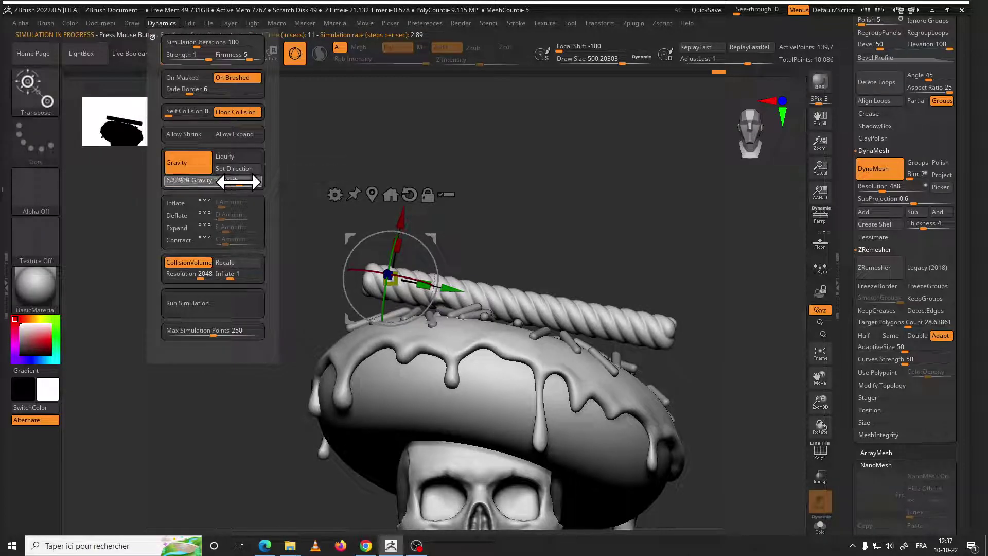
pyautogui.click(226, 303)
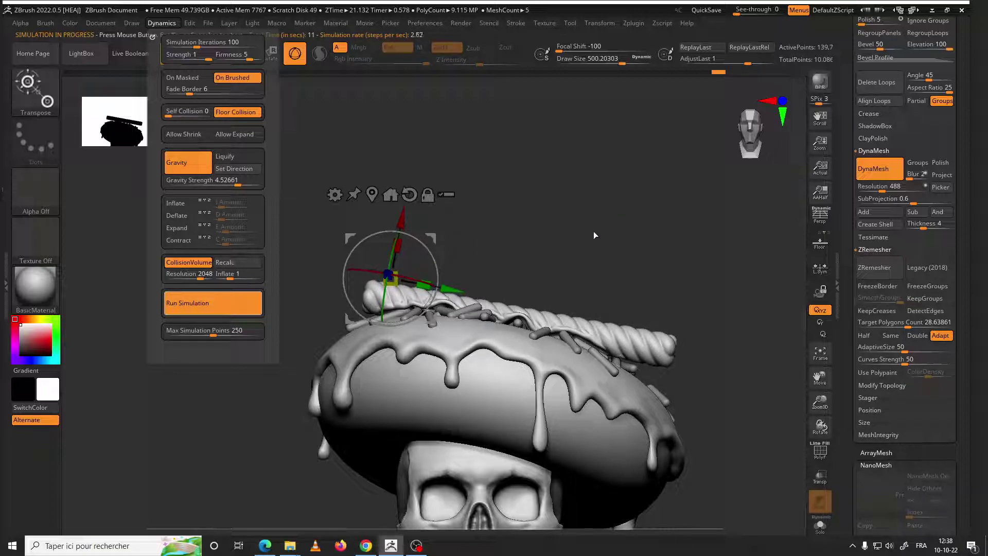
# Orbit and zoom to inspect the rope draped over the hat, ending front-on to the skull
pyautogui.moveTo(558, 230)
pyautogui.mouseDown()
pyautogui.moveTo(614, 199)
pyautogui.moveTo(580, 199)
pyautogui.moveTo(622, 203)
pyautogui.moveTo(516, 258)
pyautogui.moveTo(479, 338)
pyautogui.mouseUp()
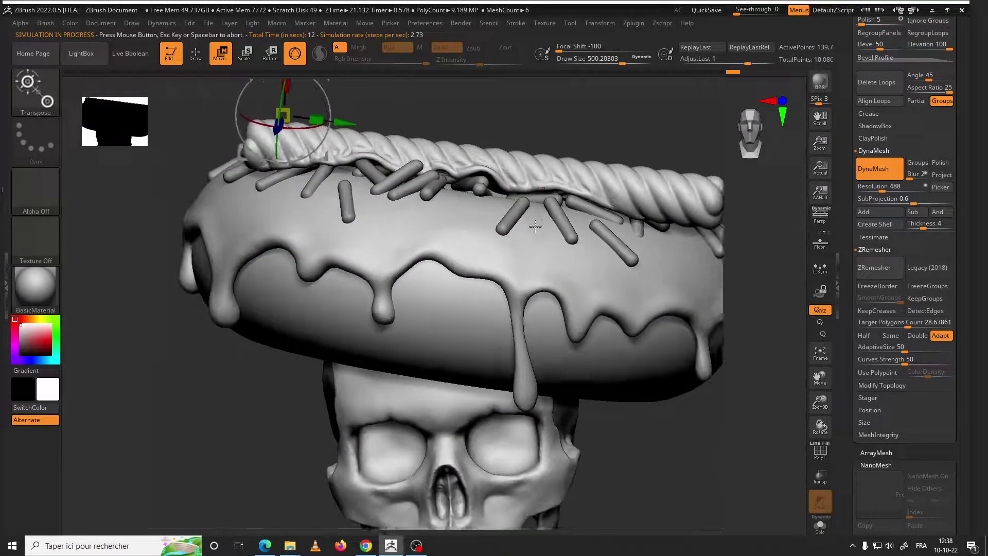
pyautogui.moveTo(535, 226)
pyautogui.mouseDown()
pyautogui.moveTo(520, 256)
pyautogui.moveTo(472, 252)
pyautogui.mouseUp()
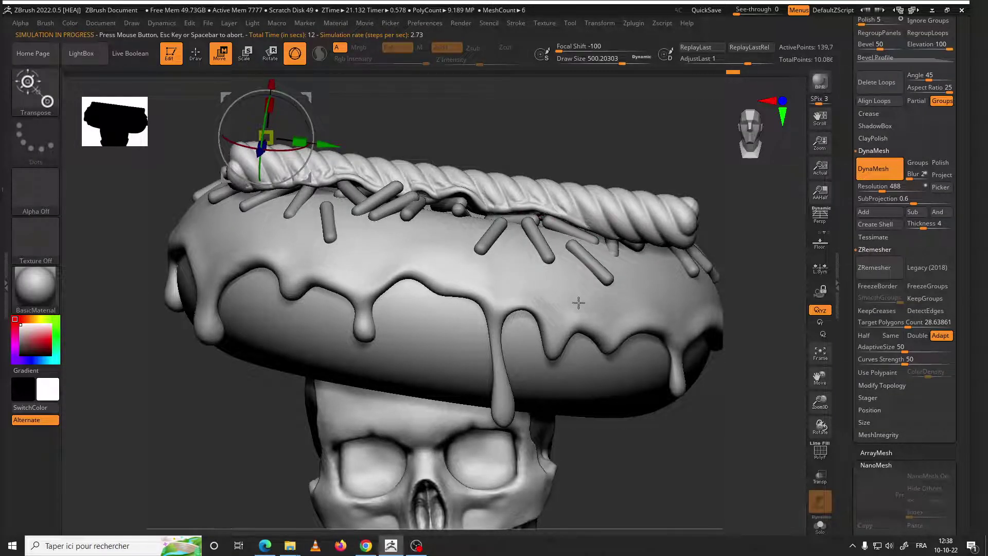
pyautogui.keyDown('ctrl'); pyautogui.moveTo(579, 304); pyautogui.dragTo(638, 338, button='right'); pyautogui.keyUp('ctrl')
pyautogui.moveTo(666, 385)
pyautogui.mouseDown(button='right')
pyautogui.moveTo(619, 390)
pyautogui.moveTo(633, 305)
pyautogui.mouseUp(button='right')
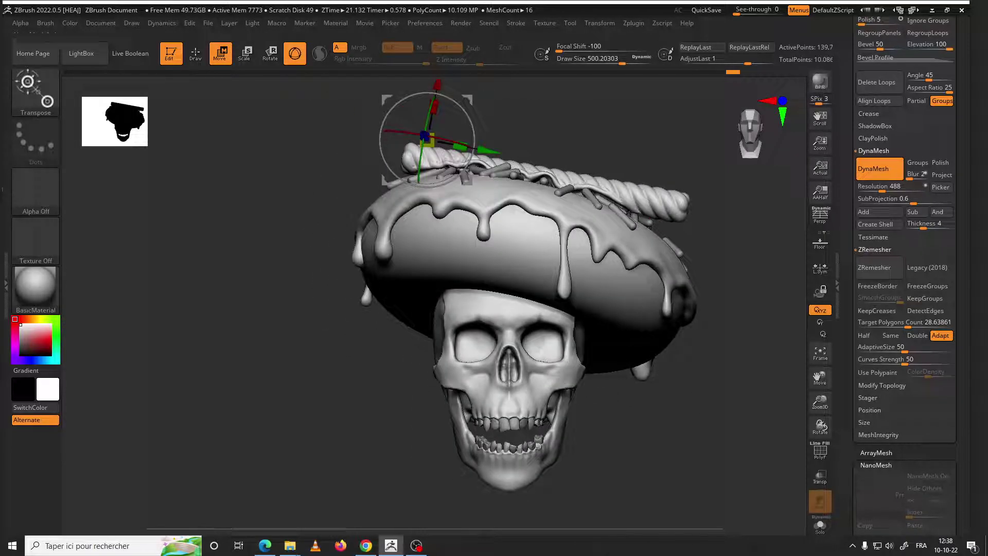